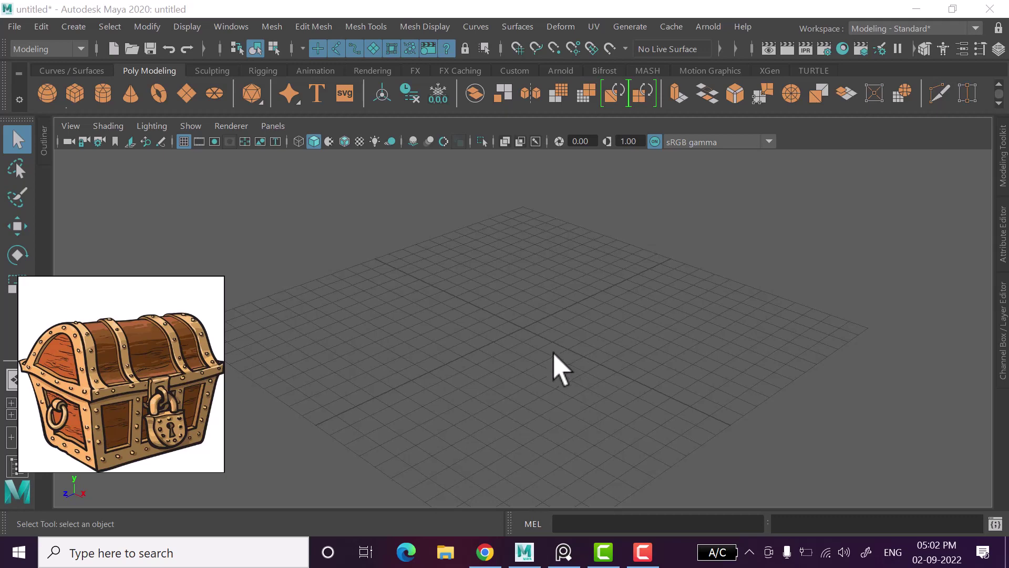
# Scale the new polygon cube up uniformly into a large box.
pyautogui.keyDown('alt'); pyautogui.moveTo(543, 362); pyautogui.dragTo(555, 304, button='middle'); pyautogui.keyUp('alt')
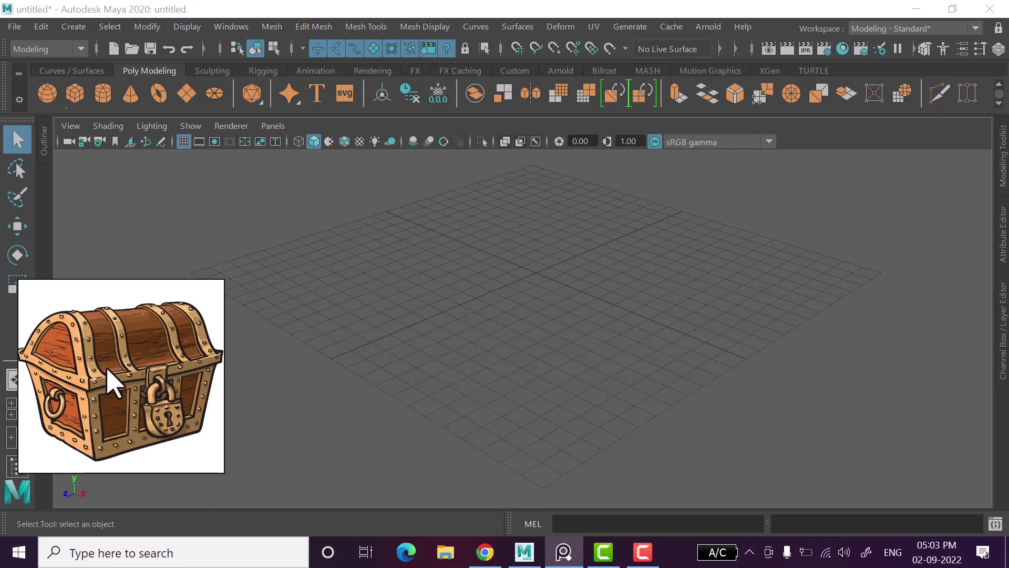
pyautogui.moveTo(444, 356)
pyautogui.keyDown('alt'); pyautogui.mouseDown()
pyautogui.moveTo(434, 365)
pyautogui.moveTo(449, 353)
pyautogui.moveTo(384, 349)
pyautogui.mouseUp(); pyautogui.keyUp('alt')
pyautogui.keyDown('alt'); pyautogui.moveTo(253, 232); pyautogui.dragTo(450, 358); pyautogui.keyUp('alt')
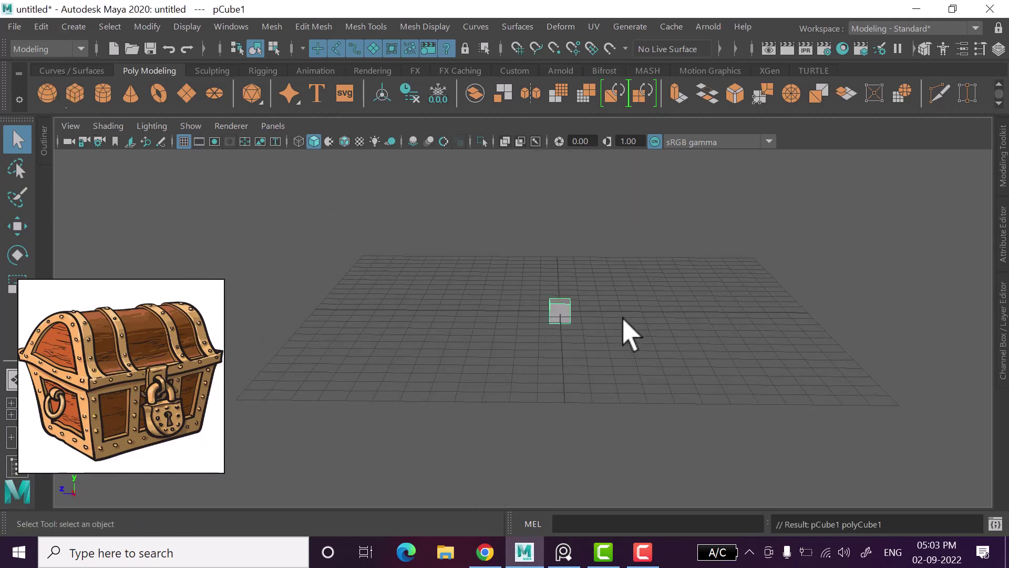
pyautogui.press('r')
pyautogui.moveTo(559, 310)
pyautogui.mouseDown()
pyautogui.moveTo(725, 345)
pyautogui.moveTo(771, 420)
pyautogui.moveTo(818, 424)
pyautogui.moveTo(688, 417)
pyautogui.mouseUp()
pyautogui.click(687, 416)
# Stretch the box wider along X into a long rectangular block.
pyautogui.click(582, 293)
pyautogui.press('w')
pyautogui.moveTo(581, 293)
pyautogui.keyDown('alt'); pyautogui.mouseDown()
pyautogui.moveTo(557, 331)
pyautogui.moveTo(550, 194)
pyautogui.mouseUp(); pyautogui.keyUp('alt')
pyautogui.click(705, 311)
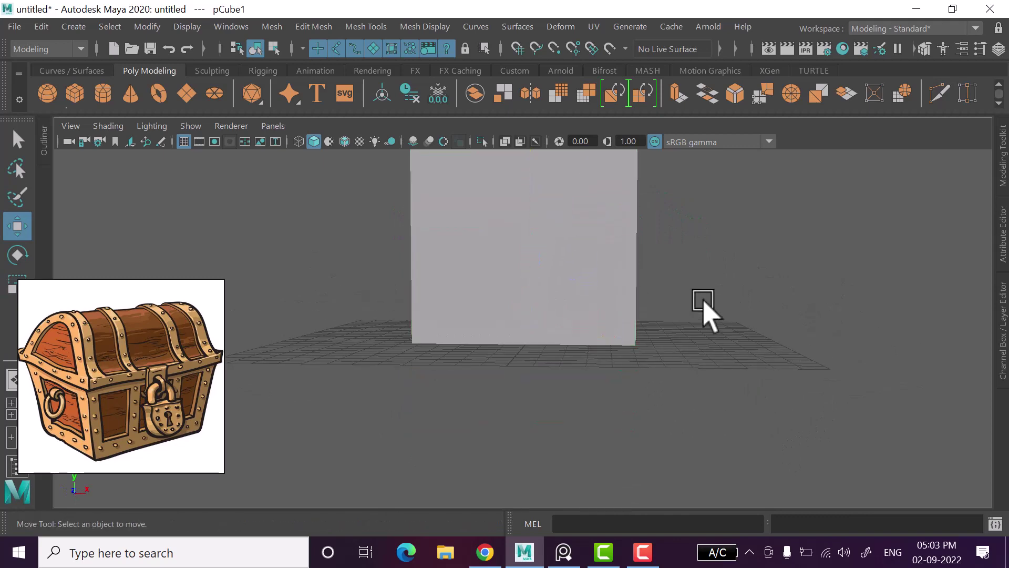
pyautogui.moveTo(705, 310)
pyautogui.keyDown('alt'); pyautogui.mouseDown()
pyautogui.moveTo(635, 308)
pyautogui.moveTo(560, 331)
pyautogui.moveTo(660, 406)
pyautogui.moveTo(303, 395)
pyautogui.mouseUp(); pyautogui.keyUp('alt')
pyautogui.click(560, 331)
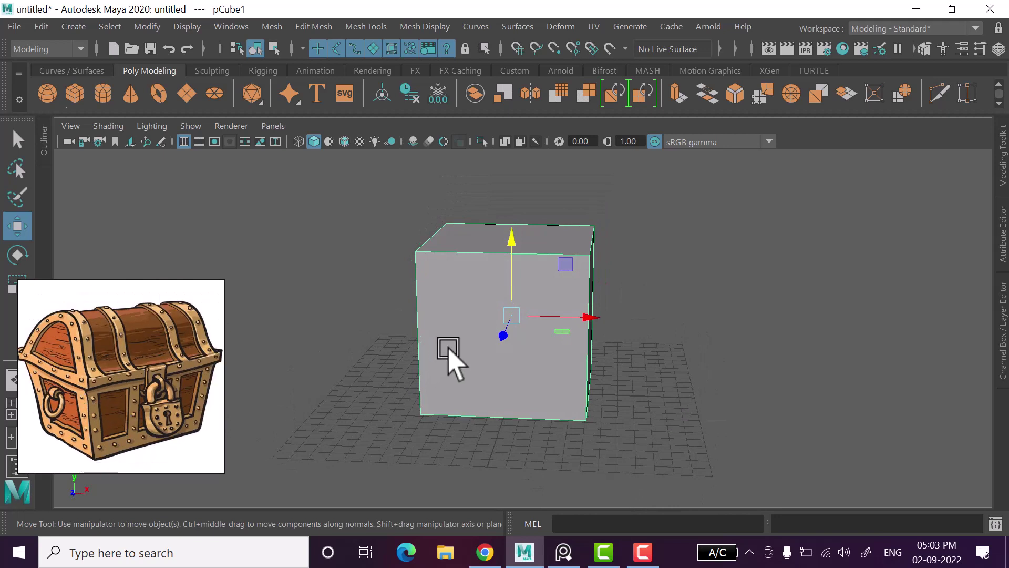
pyautogui.keyDown('alt'); pyautogui.moveTo(448, 351); pyautogui.dragTo(458, 354); pyautogui.keyUp('alt')
pyautogui.press('r')
pyautogui.moveTo(577, 313); pyautogui.dragTo(629, 317)
pyautogui.keyDown('alt'); pyautogui.moveTo(768, 372); pyautogui.dragTo(669, 368); pyautogui.keyUp('alt')
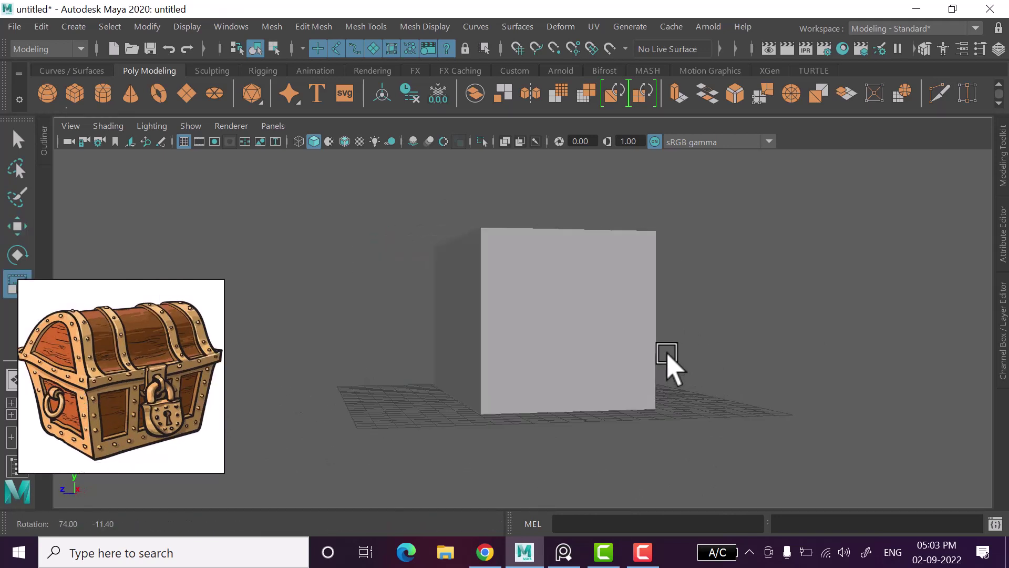
pyautogui.moveTo(547, 356)
pyautogui.keyDown('alt'); pyautogui.mouseDown()
pyautogui.moveTo(599, 391)
pyautogui.moveTo(584, 393)
pyautogui.mouseUp(); pyautogui.keyUp('alt')
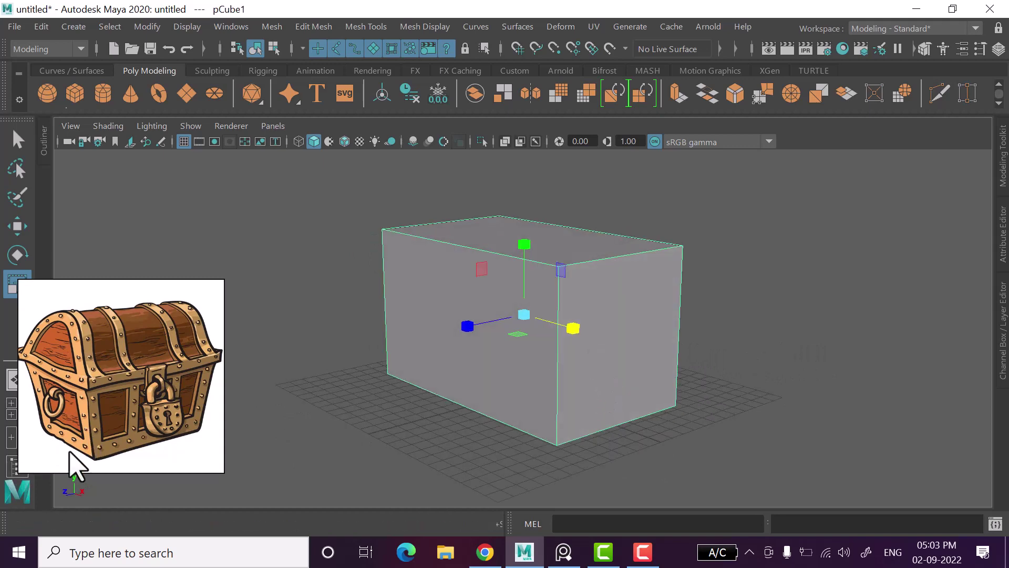
# Scale the box's bottom vertices inward on X so the base narrows.
pyautogui.rightClick(569, 126)
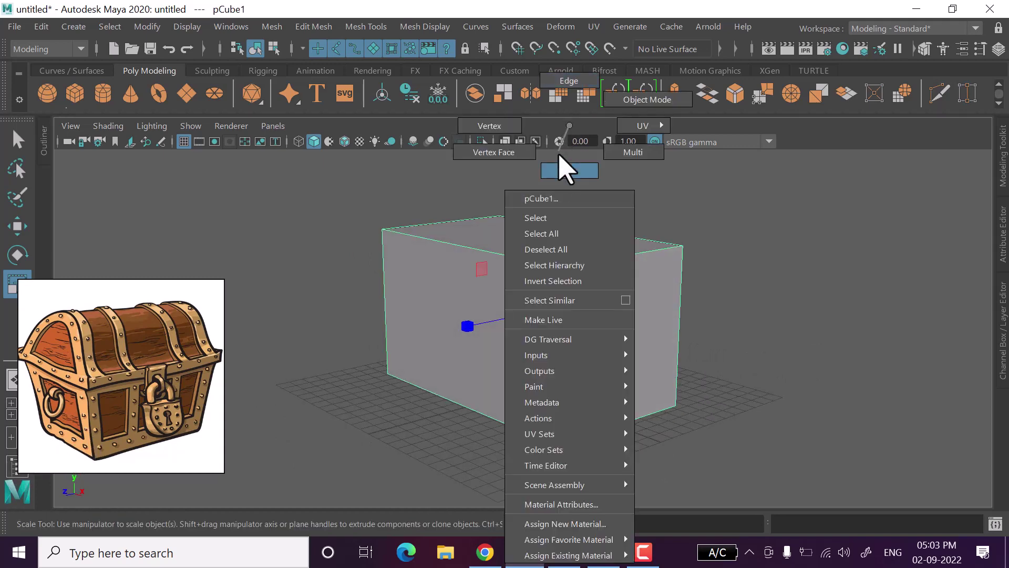
pyautogui.click(569, 171)
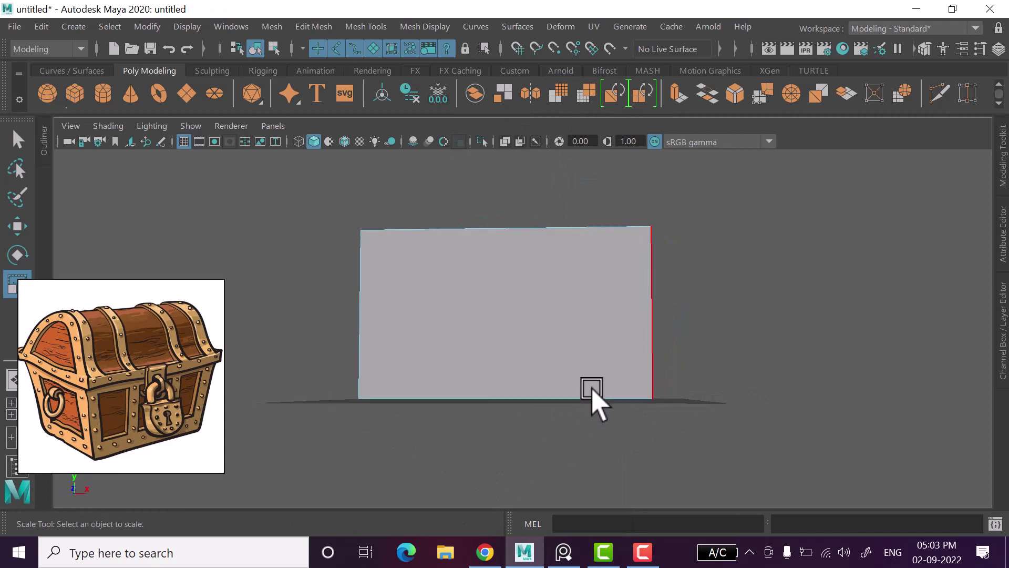
pyautogui.click(592, 401)
pyautogui.rightClick(569, 126)
pyautogui.click(489, 126)
pyautogui.moveTo(275, 342)
pyautogui.mouseDown()
pyautogui.moveTo(916, 484)
pyautogui.moveTo(779, 431)
pyautogui.moveTo(642, 433)
pyautogui.moveTo(837, 431)
pyautogui.mouseUp()
pyautogui.moveTo(581, 393)
pyautogui.mouseDown()
pyautogui.moveTo(572, 393)
pyautogui.moveTo(698, 428)
pyautogui.moveTo(664, 428)
pyautogui.mouseUp()
pyautogui.moveTo(484, 429)
pyautogui.keyDown('alt'); pyautogui.mouseDown()
pyautogui.moveTo(492, 416)
pyautogui.moveTo(481, 395)
pyautogui.moveTo(491, 399)
pyautogui.mouseUp(); pyautogui.keyUp('alt')
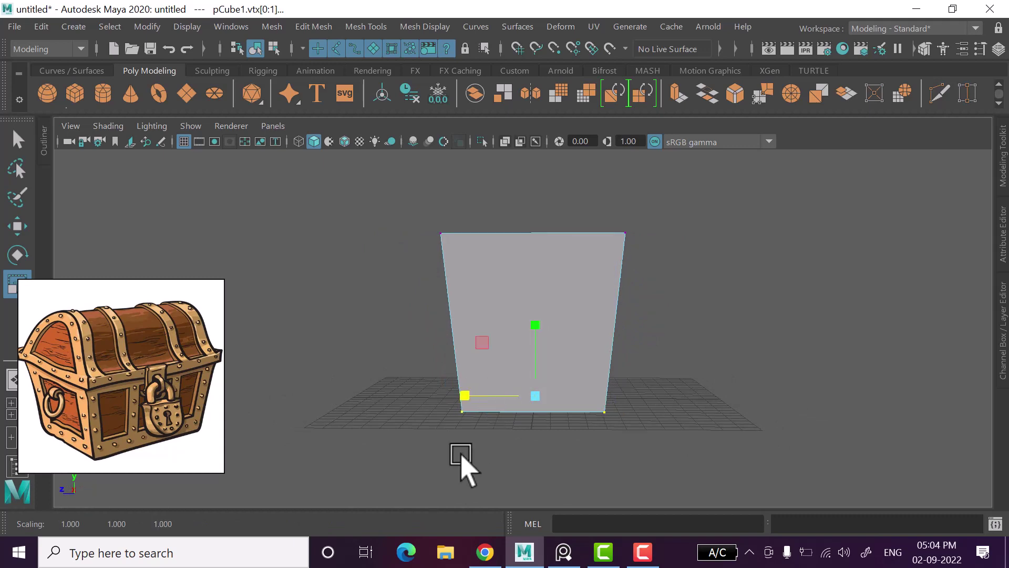
pyautogui.moveTo(459, 457)
pyautogui.keyDown('alt'); pyautogui.mouseDown()
pyautogui.moveTo(577, 433)
pyautogui.moveTo(573, 421)
pyautogui.moveTo(556, 428)
pyautogui.moveTo(543, 405)
pyautogui.moveTo(532, 418)
pyautogui.mouseUp(); pyautogui.keyUp('alt')
# Raise the box's top vertices higher.
pyautogui.moveTo(341, 245); pyautogui.dragTo(792, 315)
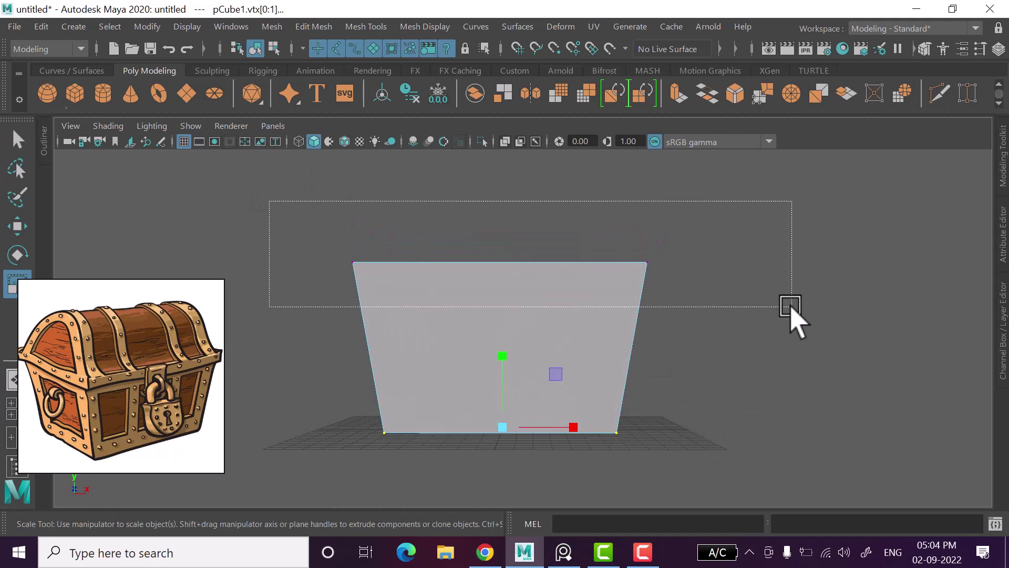
pyautogui.press('w')
pyautogui.moveTo(527, 236)
pyautogui.mouseDown()
pyautogui.moveTo(529, 271)
pyautogui.moveTo(501, 231)
pyautogui.moveTo(500, 243)
pyautogui.mouseUp()
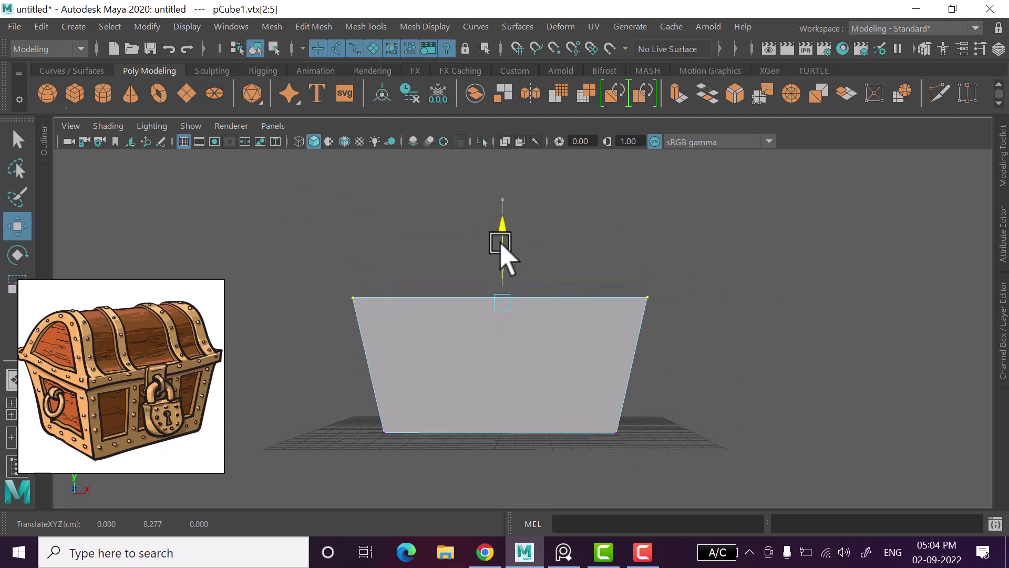
pyautogui.click(705, 394)
pyautogui.moveTo(647, 398)
pyautogui.keyDown('alt'); pyautogui.mouseDown()
pyautogui.moveTo(552, 421)
pyautogui.moveTo(528, 392)
pyautogui.moveTo(682, 288)
pyautogui.mouseUp(); pyautogui.keyUp('alt')
pyautogui.moveTo(683, 288); pyautogui.dragTo(741, 136, button='right')
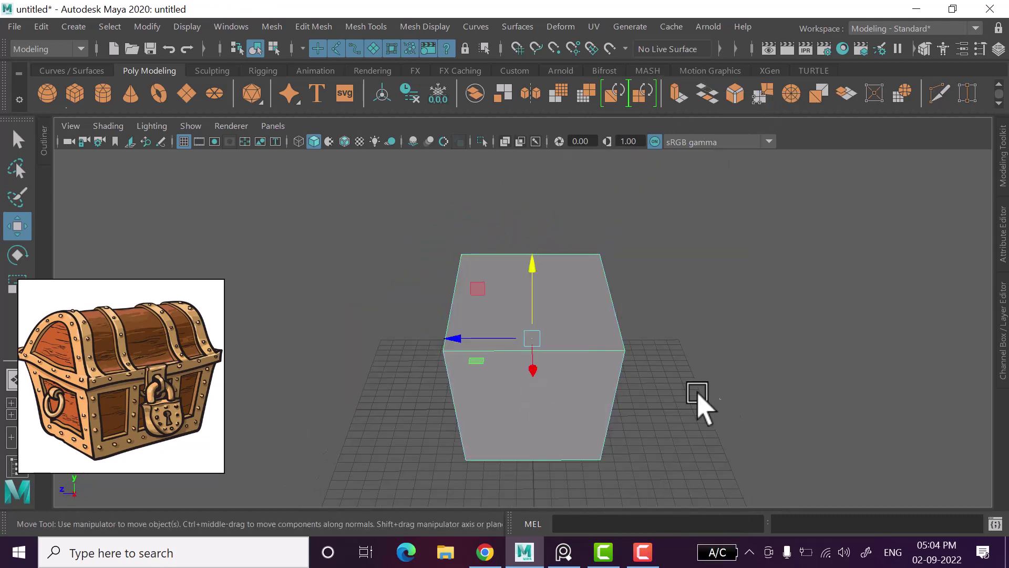
# Rescale the whole box to roughly 17.5 × 10.2 × 10.1 for more depth.
pyautogui.click(499, 388)
pyautogui.press('r')
pyautogui.hotkey('alt', 'space')
pyautogui.press('Escape')
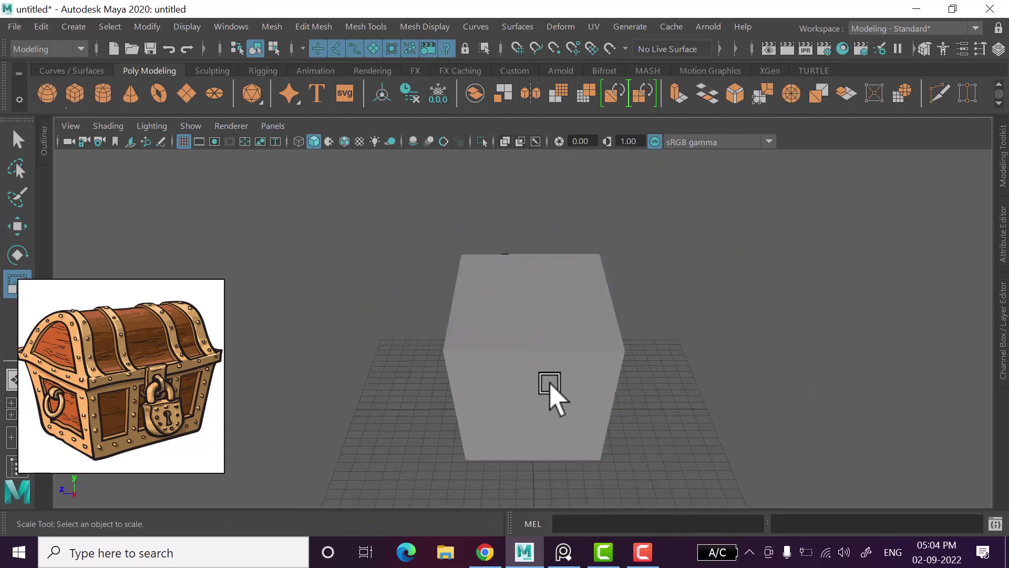
pyautogui.click(463, 374)
pyautogui.moveTo(462, 374)
pyautogui.mouseDown(button='middle')
pyautogui.moveTo(456, 315)
pyautogui.moveTo(488, 325)
pyautogui.mouseUp(button='middle')
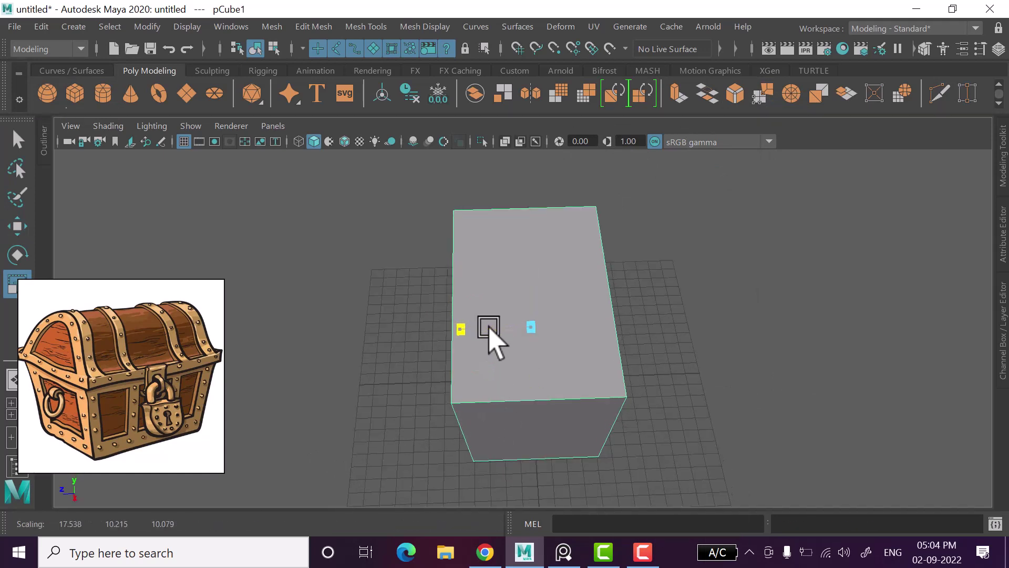
pyautogui.moveTo(862, 435)
pyautogui.keyDown('alt'); pyautogui.mouseDown()
pyautogui.moveTo(686, 460)
pyautogui.moveTo(800, 322)
pyautogui.moveTo(793, 376)
pyautogui.moveTo(768, 373)
pyautogui.moveTo(779, 388)
pyautogui.moveTo(655, 392)
pyautogui.moveTo(788, 397)
pyautogui.moveTo(784, 371)
pyautogui.mouseUp(); pyautogui.keyUp('alt')
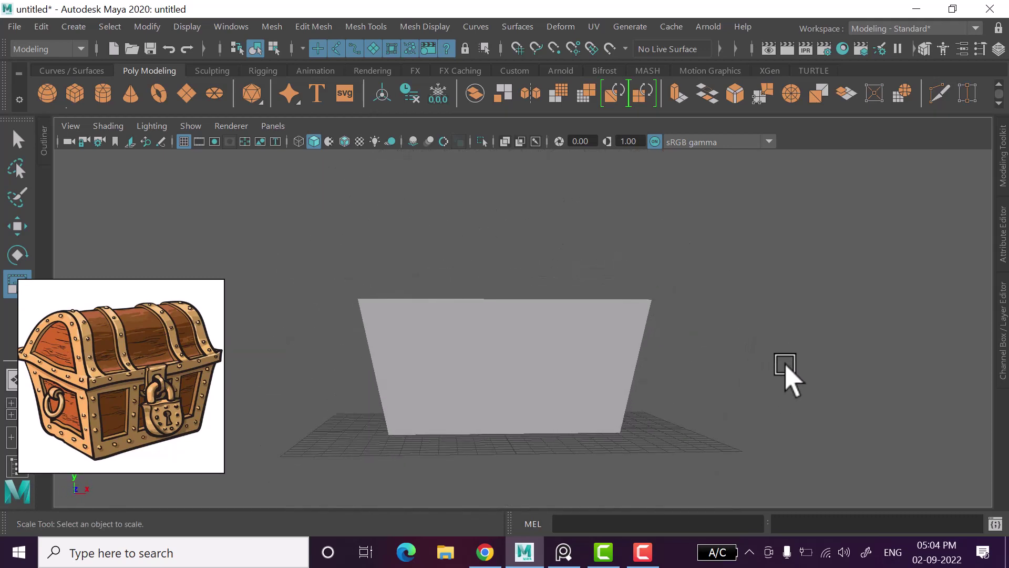
pyautogui.moveTo(783, 372)
pyautogui.keyDown('alt'); pyautogui.mouseDown(button='right')
pyautogui.moveTo(775, 349)
pyautogui.moveTo(761, 361)
pyautogui.moveTo(685, 371)
pyautogui.mouseUp(button='right'); pyautogui.keyUp('alt')
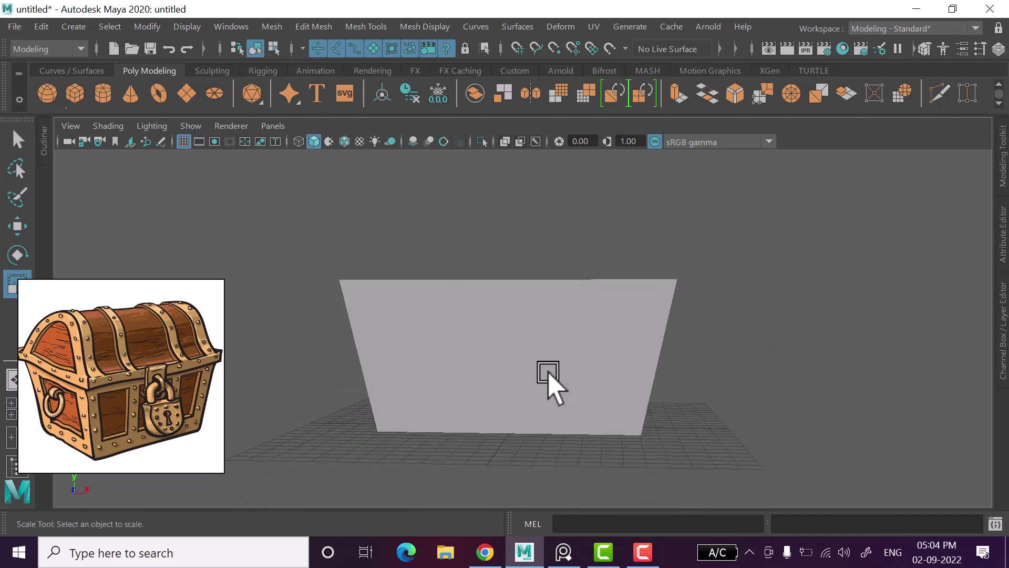
pyautogui.click(523, 384)
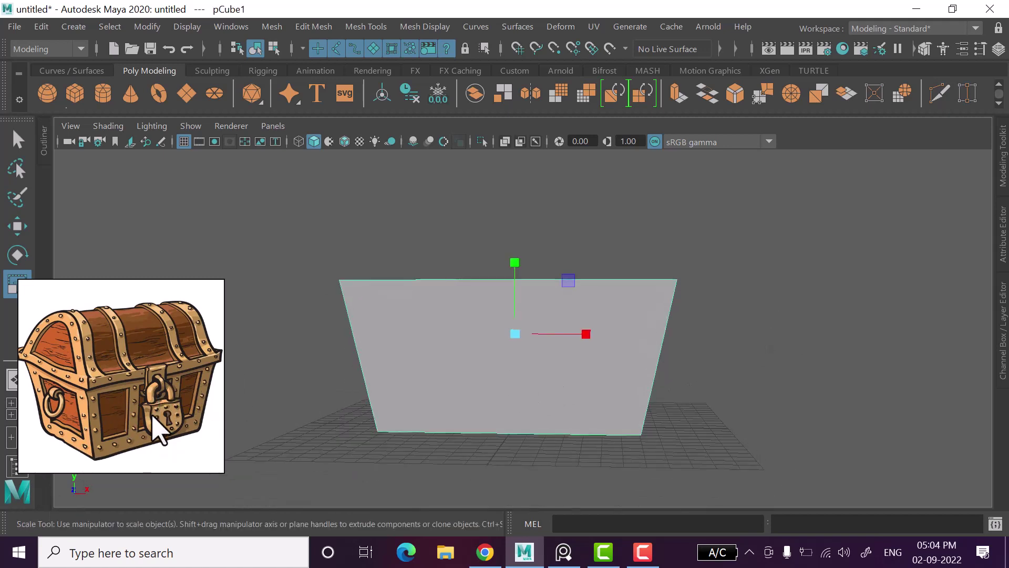
pyautogui.scroll(1, 622, 388)
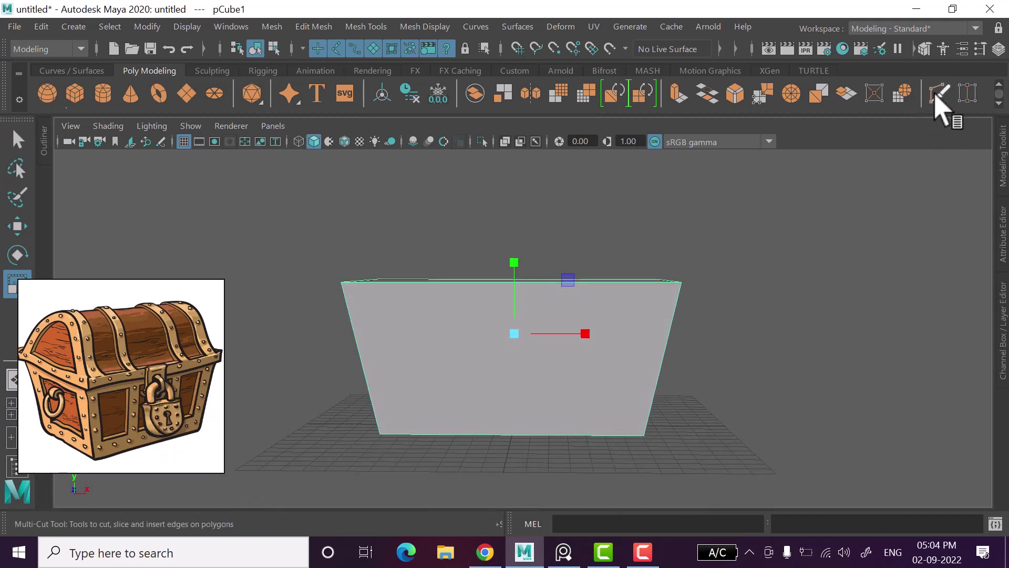
# Multi-cut a vertical edge down the middle of the box front.
pyautogui.keyDown('ctrl'); pyautogui.click(507, 309); pyautogui.keyUp('ctrl')
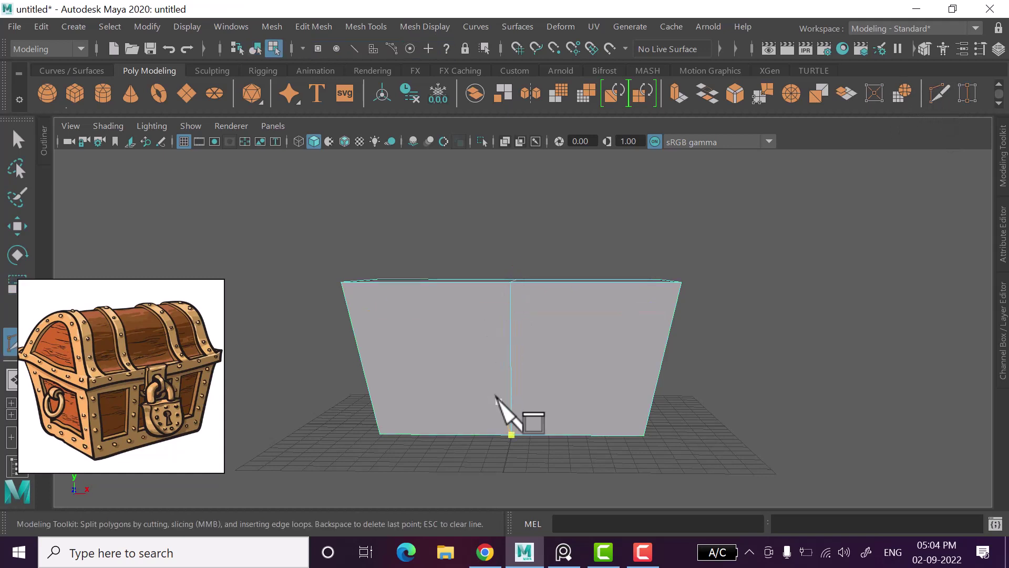
pyautogui.press('w')
pyautogui.click(479, 375)
pyautogui.click(591, 389)
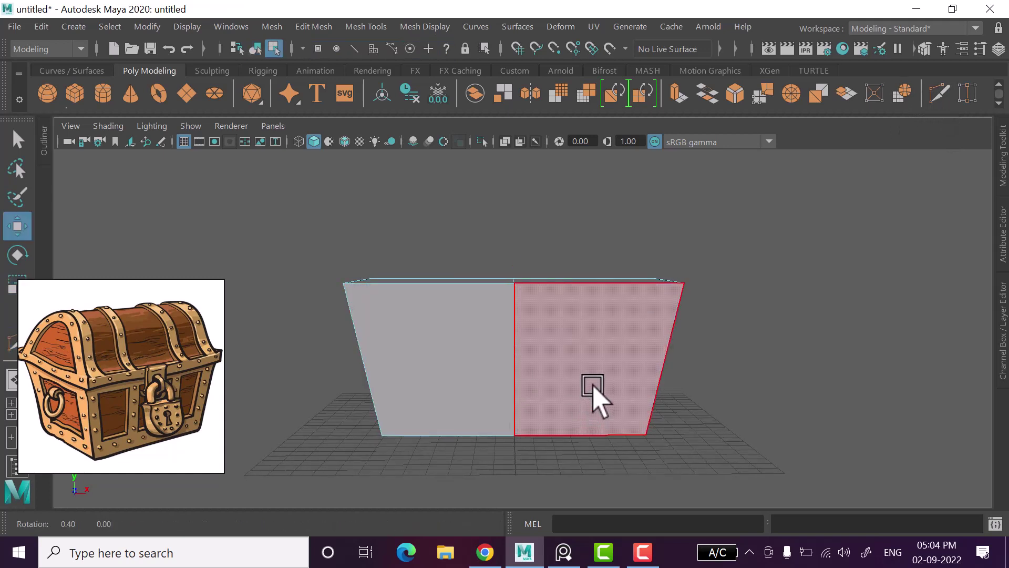
pyautogui.click(732, 412)
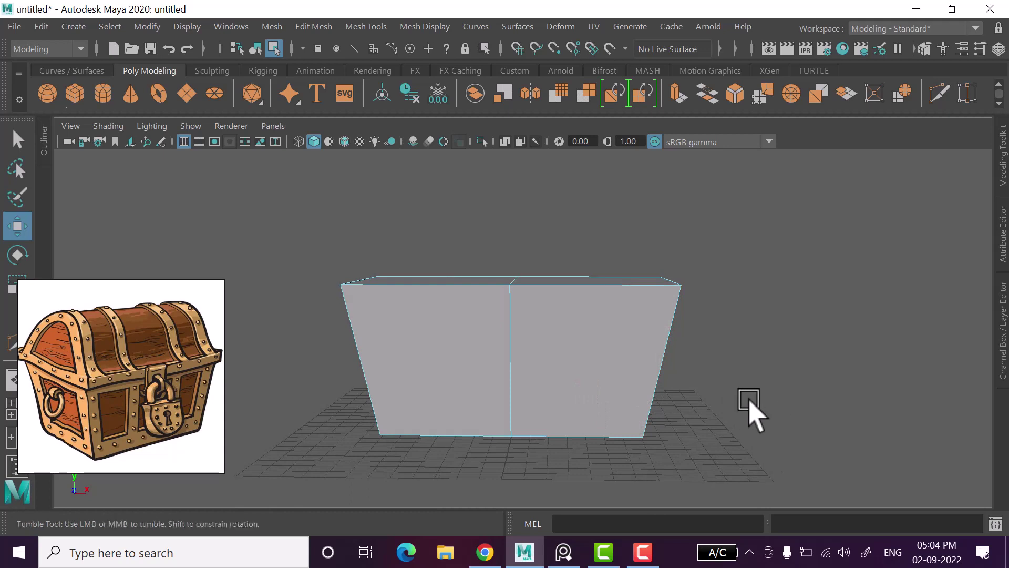
pyautogui.moveTo(519, 348); pyautogui.dragTo(514, 342, button='right')
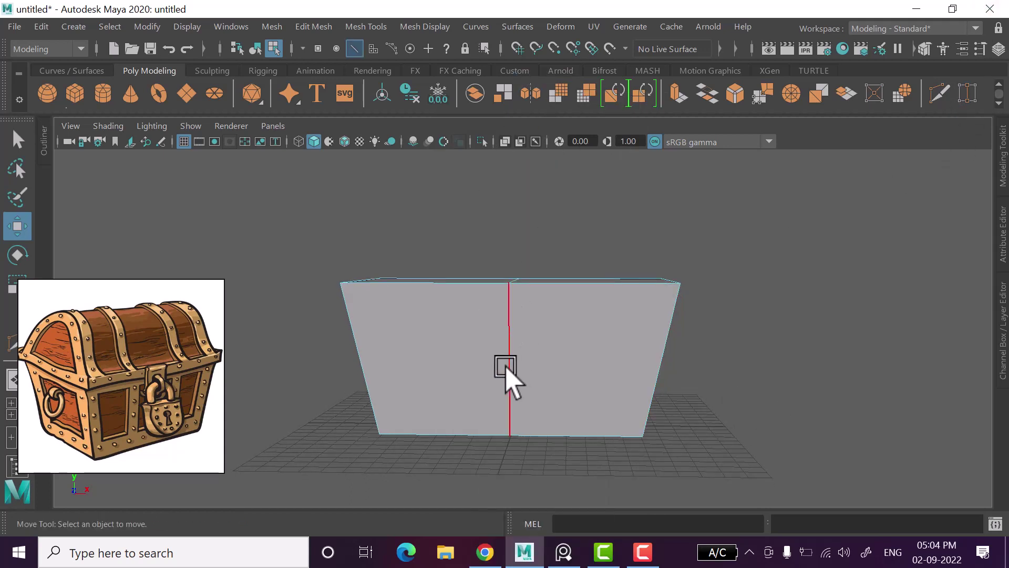
pyautogui.click(939, 94)
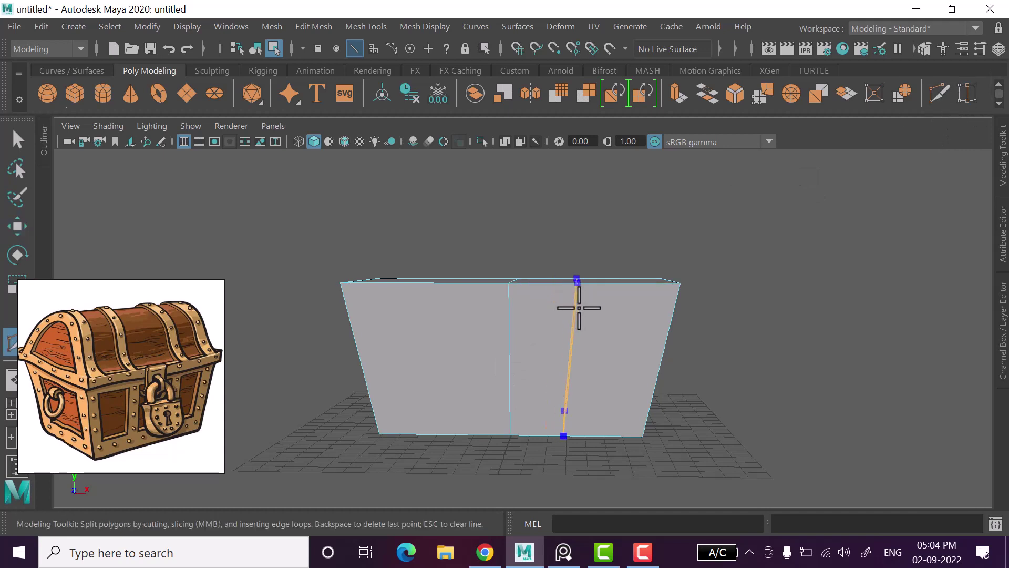
pyautogui.press('Return')
pyautogui.press('w')
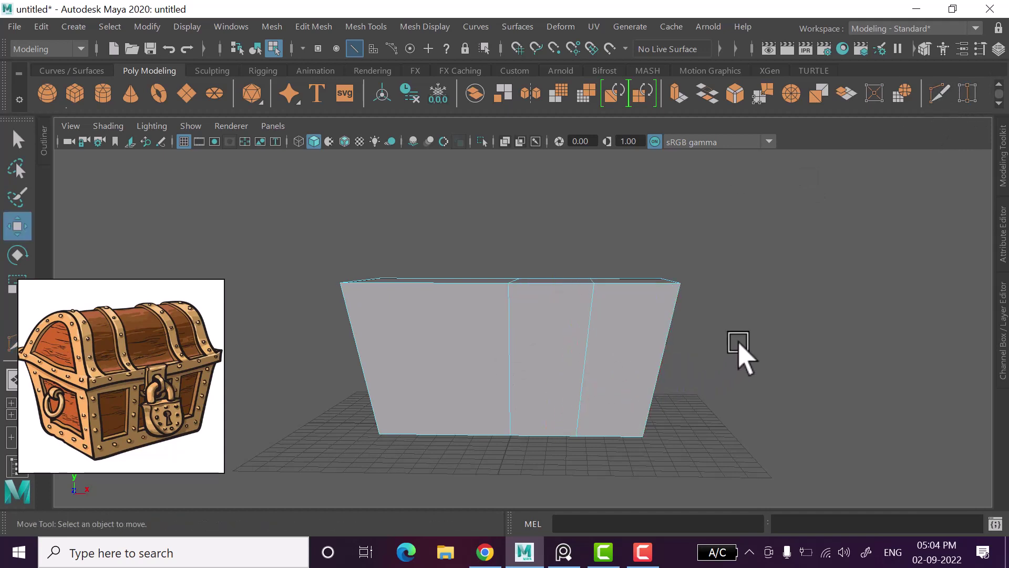
# Bevel the middle vertical edge at fraction 0.5 with 2 segments.
pyautogui.rightClick(757, 277)
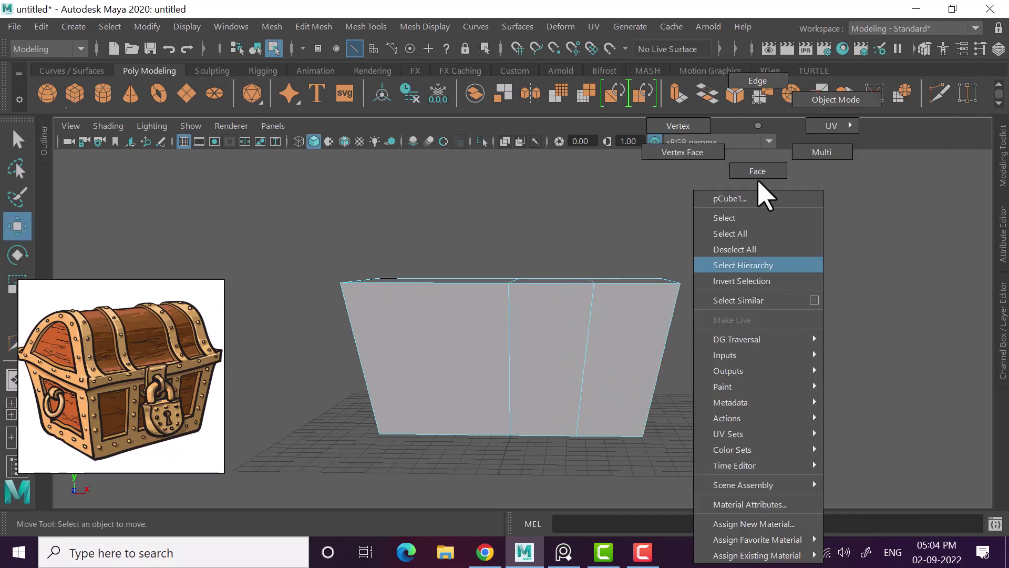
pyautogui.click(581, 355)
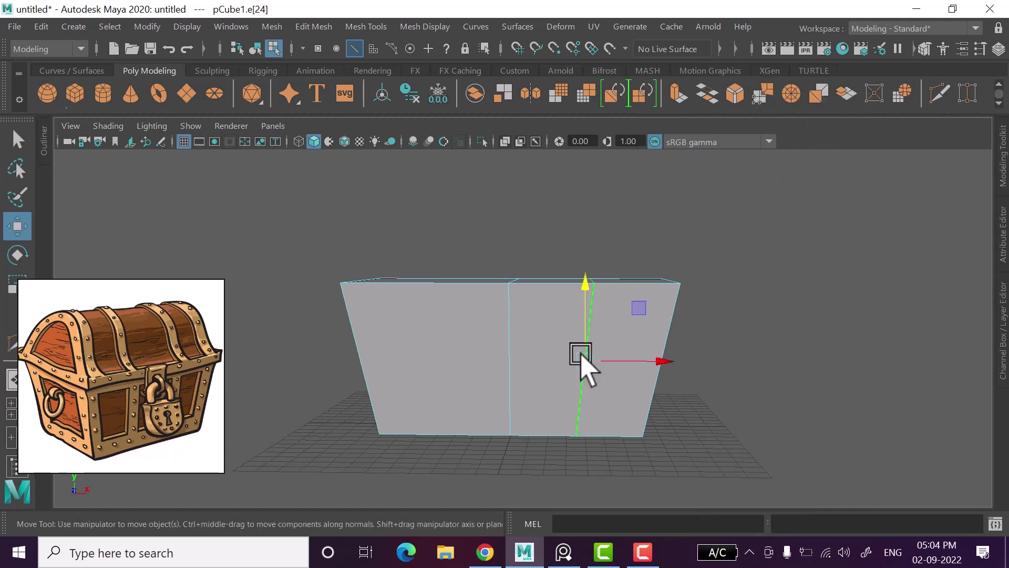
pyautogui.click(508, 380)
pyautogui.hotkey('ctrl', 'b')
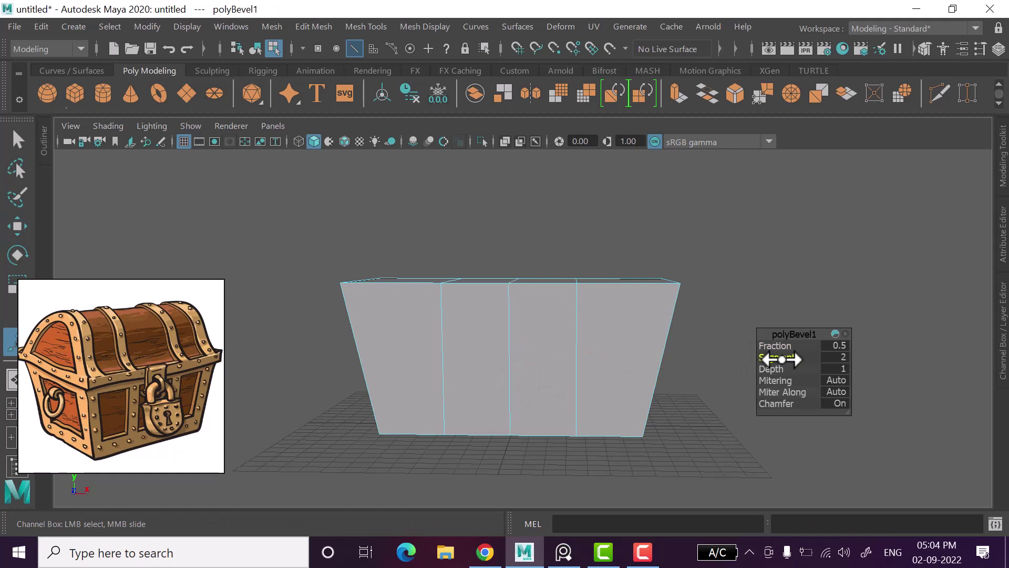
pyautogui.keyDown('alt'); pyautogui.moveTo(732, 441); pyautogui.dragTo(731, 442); pyautogui.keyUp('alt')
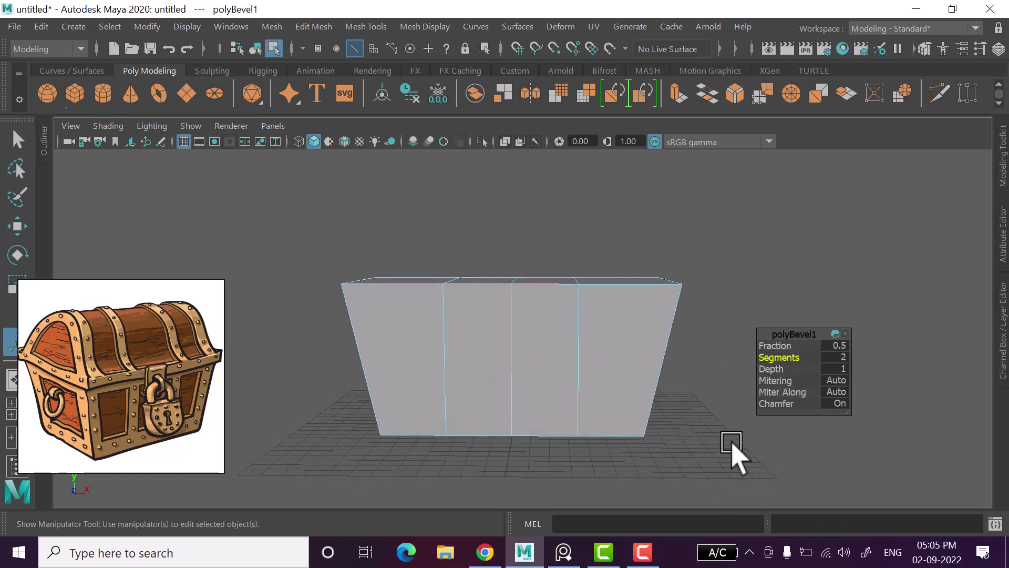
pyautogui.press('w')
pyautogui.keyDown('alt'); pyautogui.moveTo(710, 430); pyautogui.dragTo(703, 439); pyautogui.keyUp('alt')
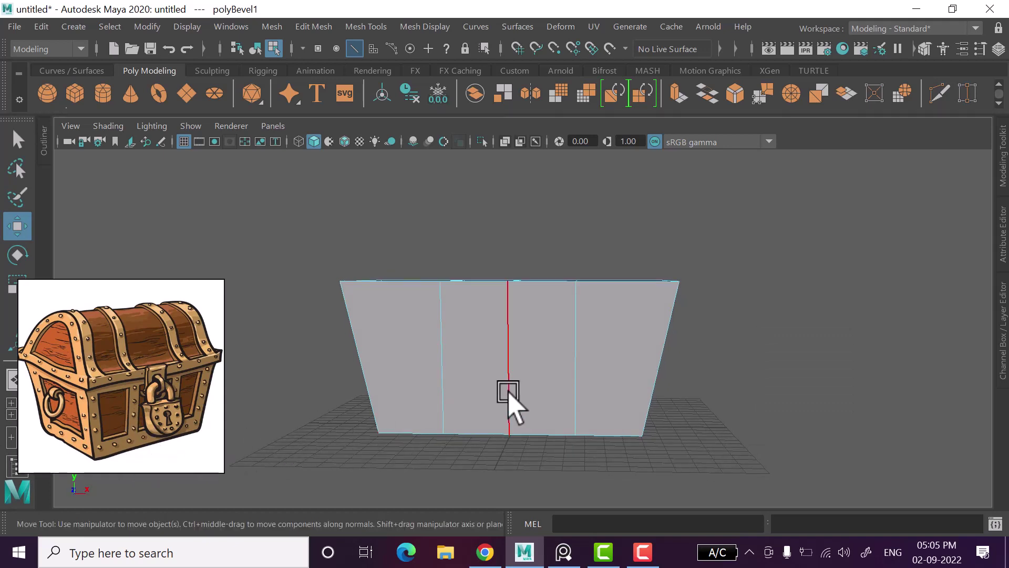
pyautogui.keyDown('alt'); pyautogui.moveTo(511, 408); pyautogui.dragTo(491, 421); pyautogui.keyUp('alt')
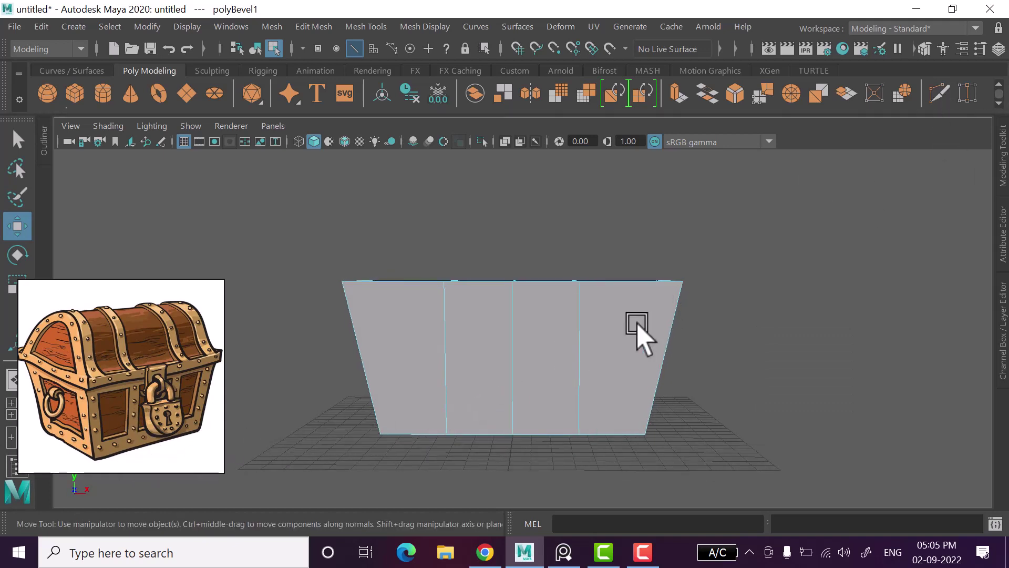
# Multi-cut an extra vertical edge near the box's right corner.
pyautogui.press('y')
pyautogui.keyDown('ctrl'); pyautogui.click(628, 302); pyautogui.keyUp('ctrl')
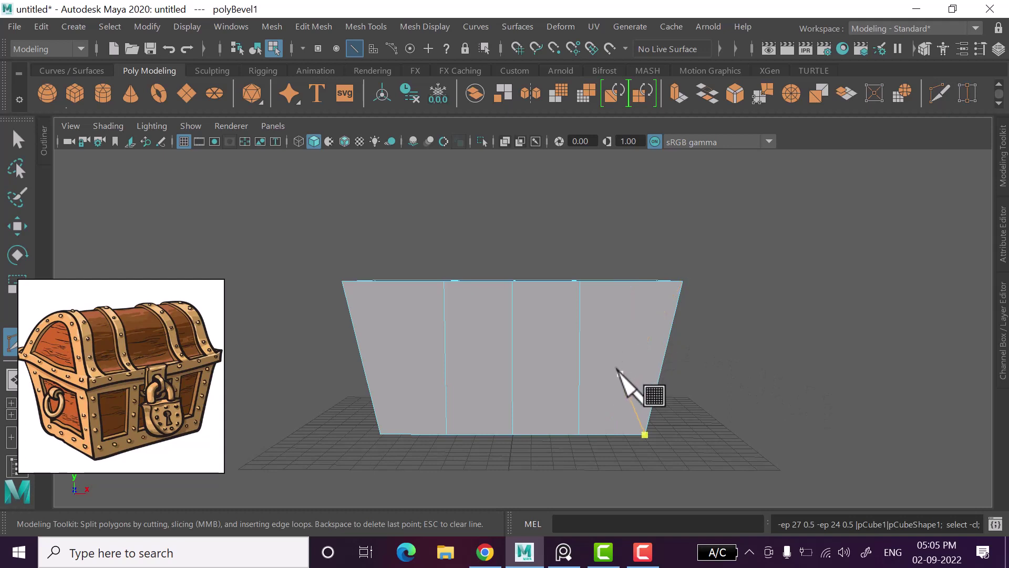
pyautogui.press('w')
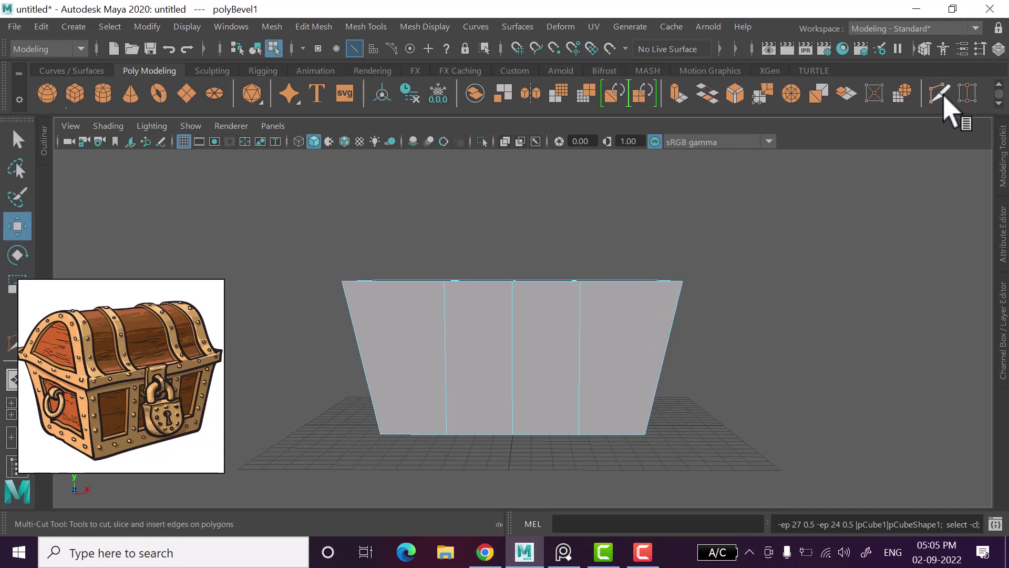
pyautogui.click(943, 96)
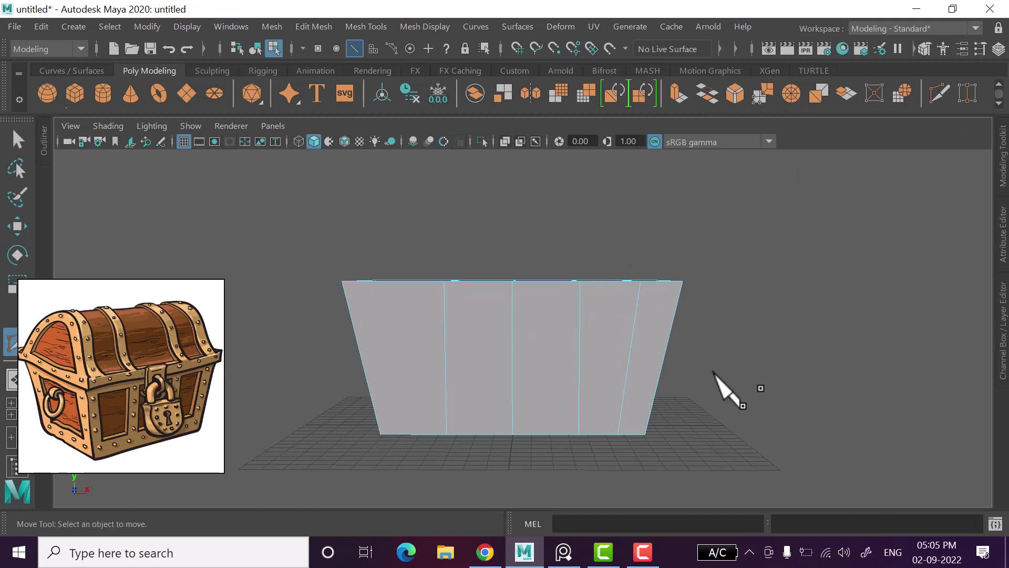
pyautogui.press('w')
# Select the stray top edge of the right panel in Edge mode and delete it.
pyautogui.moveTo(736, 297); pyautogui.dragTo(742, 168, button='right')
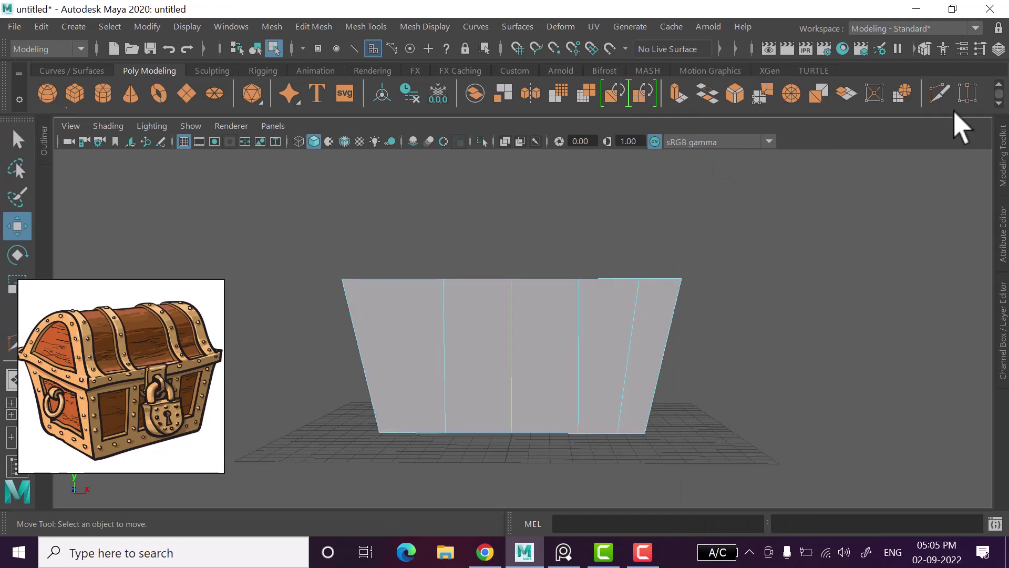
pyautogui.press('g')
pyautogui.keyDown('ctrl'); pyautogui.click(552, 357); pyautogui.keyUp('ctrl')
pyautogui.press('w')
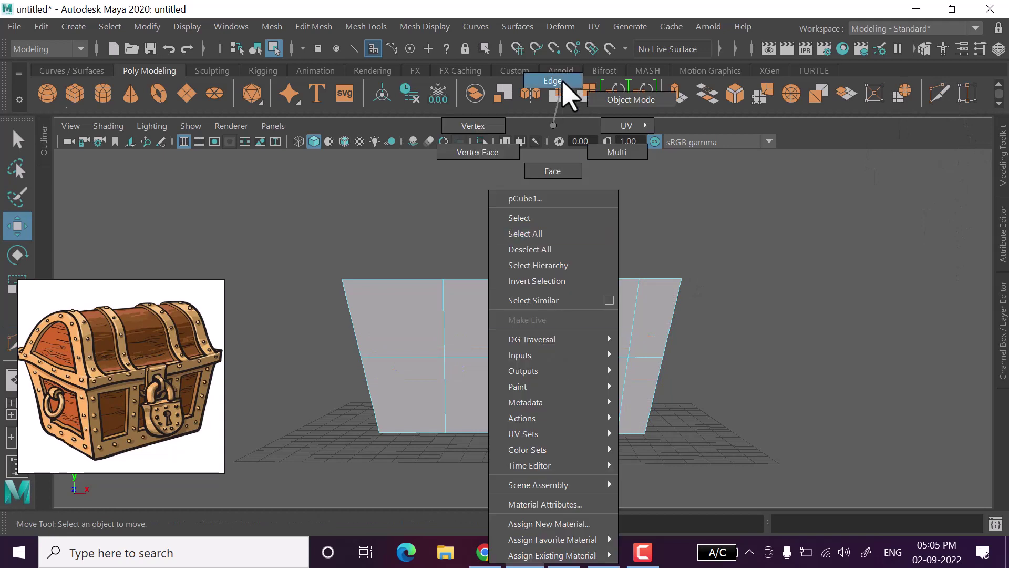
pyautogui.moveTo(552, 356); pyautogui.dragTo(563, 90, button='right')
pyautogui.click(552, 356)
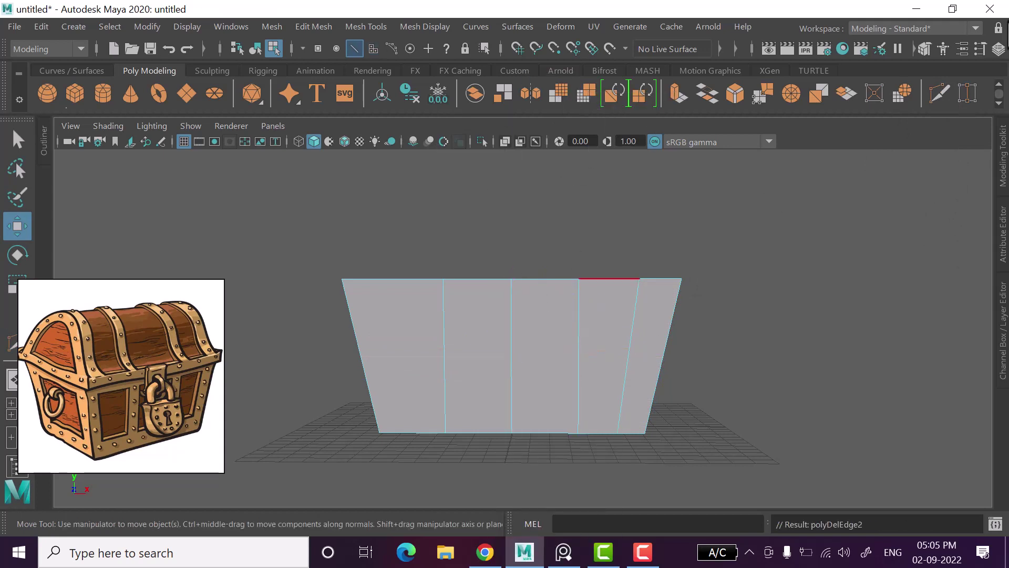
pyautogui.click(939, 93)
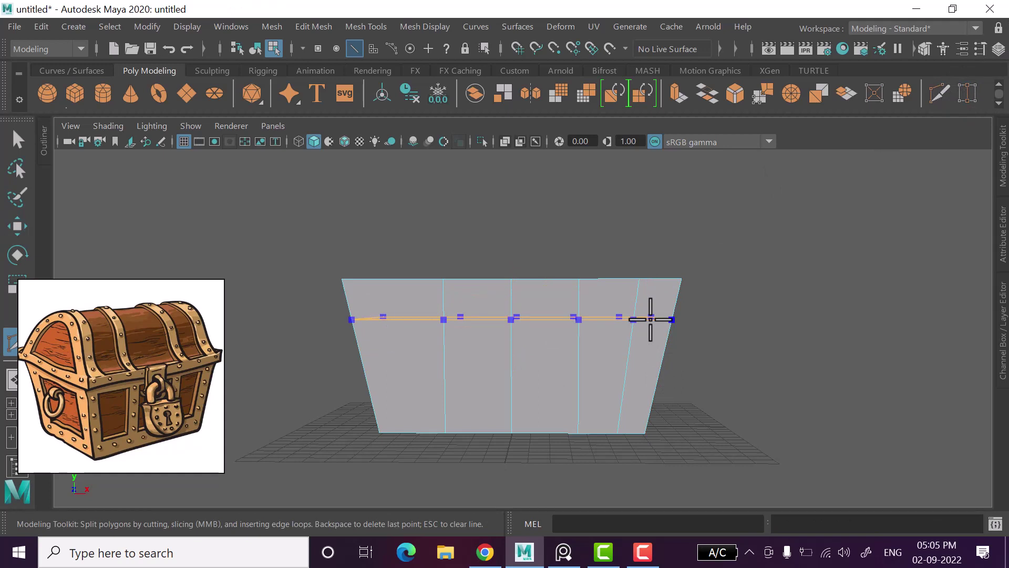
# Add horizontal edge loops banding the box near its top and bottom.
pyautogui.keyDown('ctrl'); pyautogui.click(650, 318); pyautogui.keyUp('ctrl')
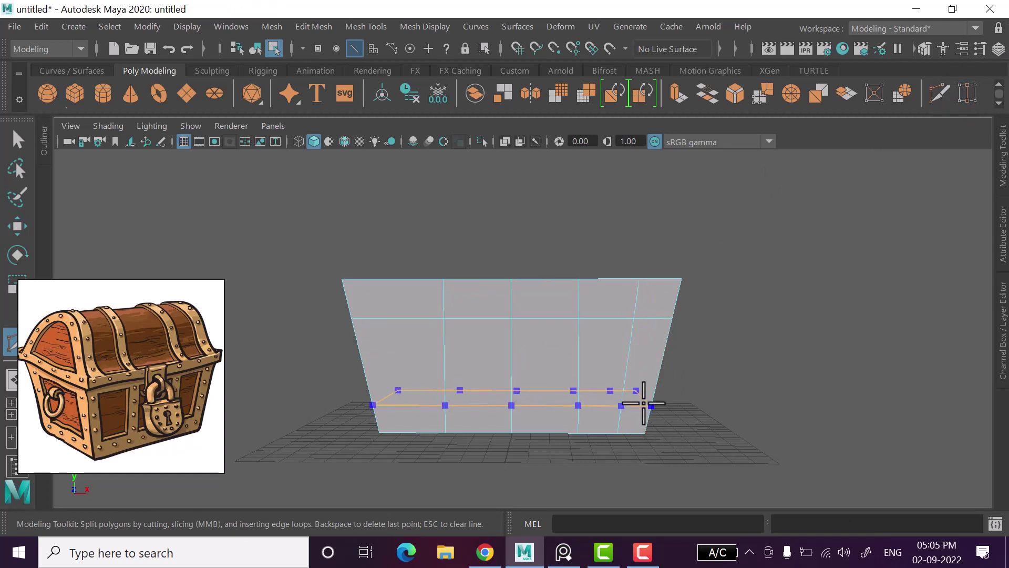
pyautogui.press('w')
pyautogui.moveTo(735, 157); pyautogui.dragTo(725, 173, button='right')
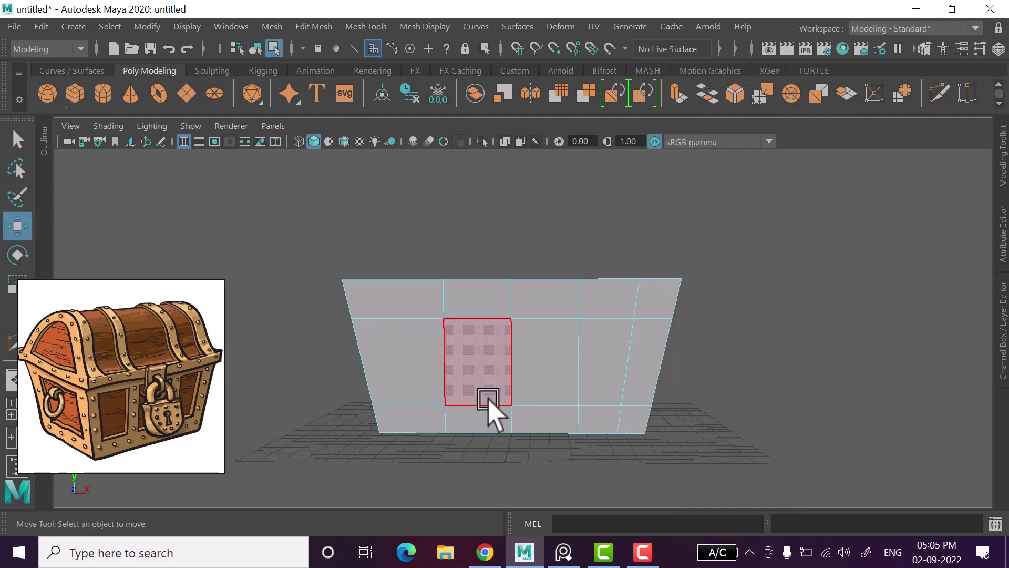
pyautogui.click(529, 364)
pyautogui.rightClick(387, 180)
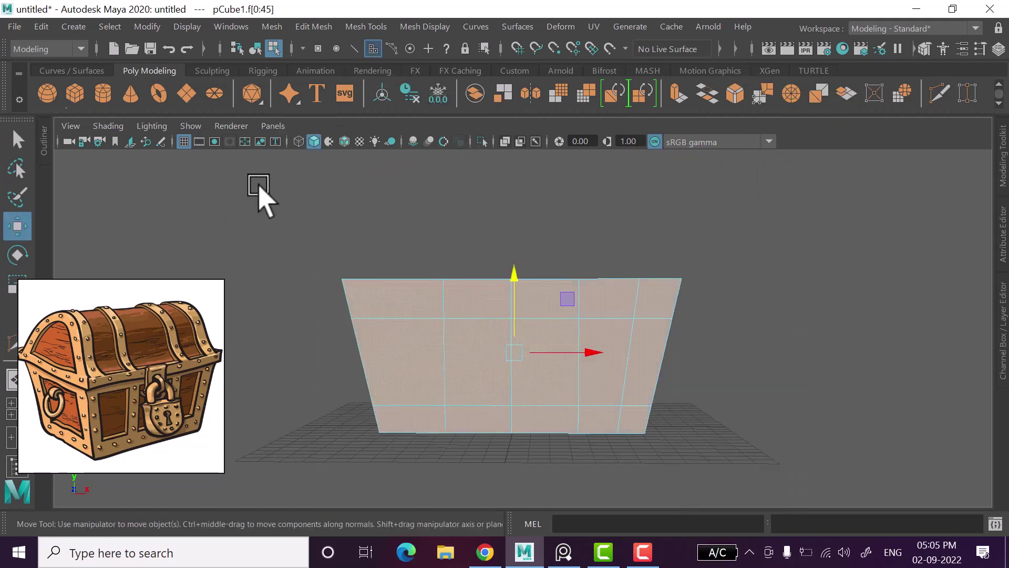
pyautogui.moveTo(261, 185); pyautogui.dragTo(477, 508)
# Turn to the box's side and extrude the side panel face.
pyautogui.click(613, 316)
pyautogui.moveTo(619, 323)
pyautogui.keyDown('alt'); pyautogui.mouseDown()
pyautogui.moveTo(619, 431)
pyautogui.moveTo(602, 315)
pyautogui.moveTo(615, 338)
pyautogui.moveTo(725, 322)
pyautogui.mouseUp(); pyautogui.keyUp('alt')
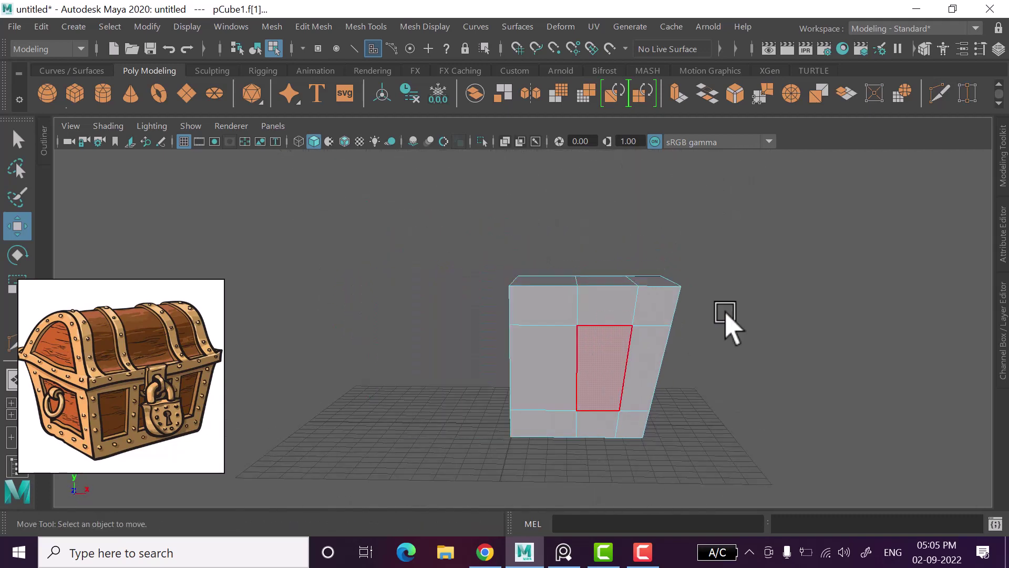
pyautogui.click(726, 315)
pyautogui.moveTo(740, 374)
pyautogui.keyDown('alt'); pyautogui.mouseDown()
pyautogui.moveTo(705, 367)
pyautogui.moveTo(680, 387)
pyautogui.mouseUp(); pyautogui.keyUp('alt')
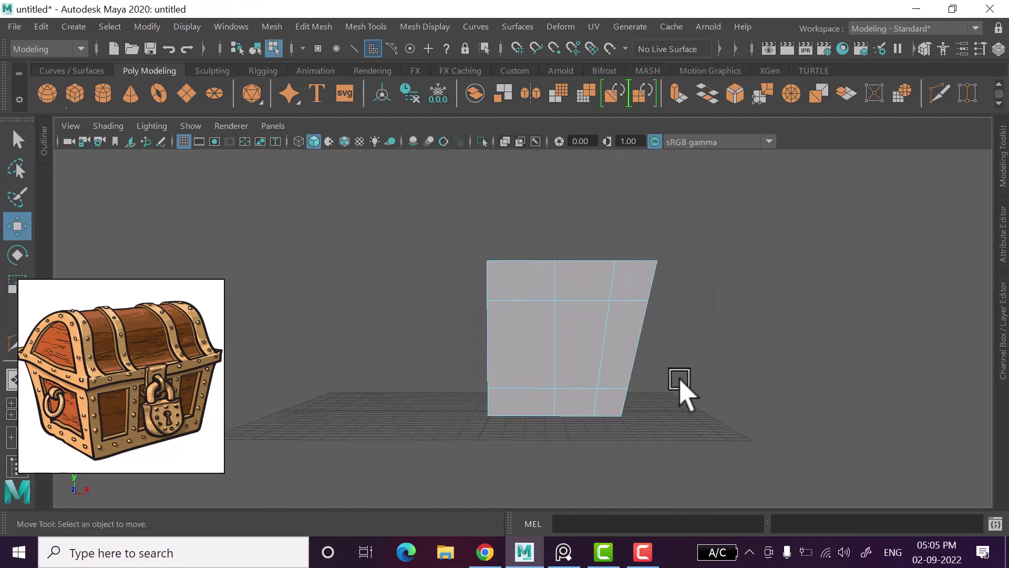
pyautogui.click(511, 357)
pyautogui.scroll(1, 576, 368)
pyautogui.scroll(1, 567, 364)
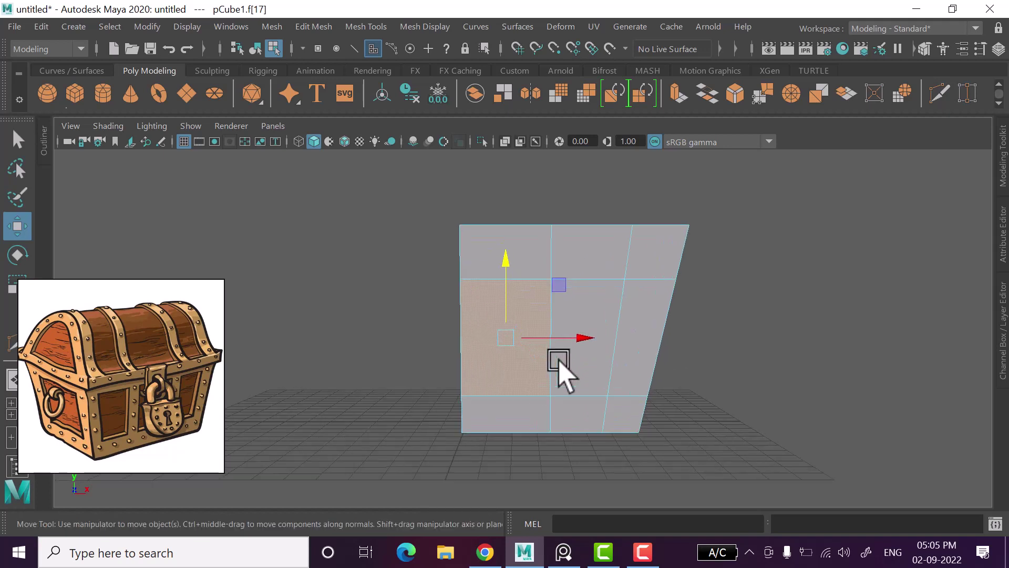
pyautogui.hotkey('ctrl', 'e')
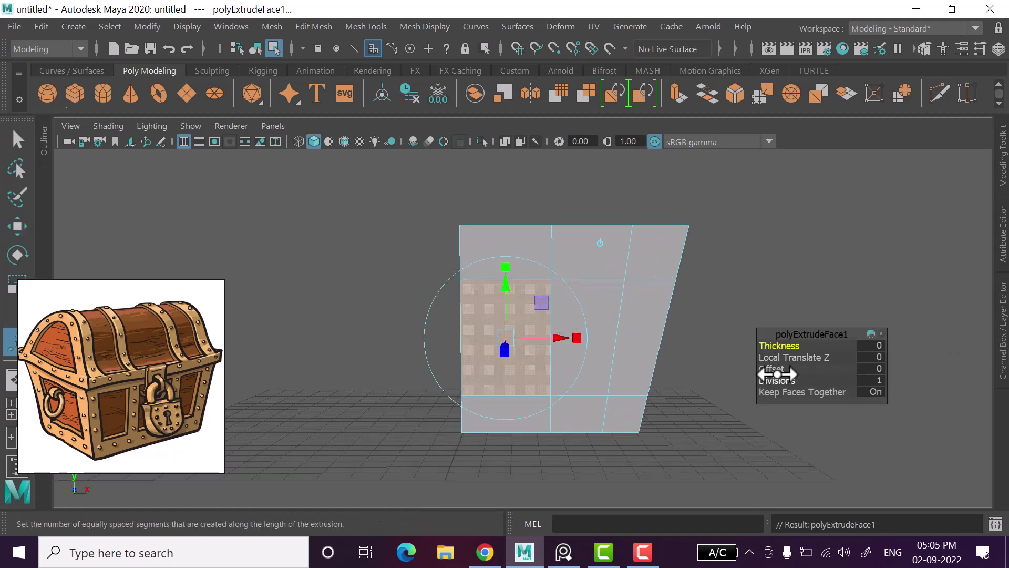
# Inset the extruded panel face with an Offset of about 0.29.
pyautogui.moveTo(774, 371); pyautogui.dragTo(776, 372)
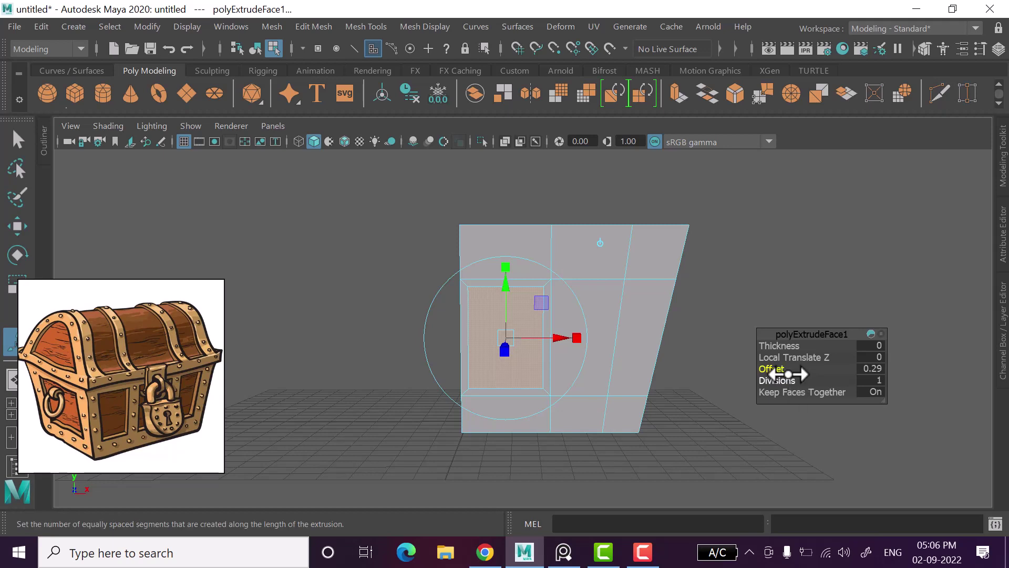
pyautogui.press('w')
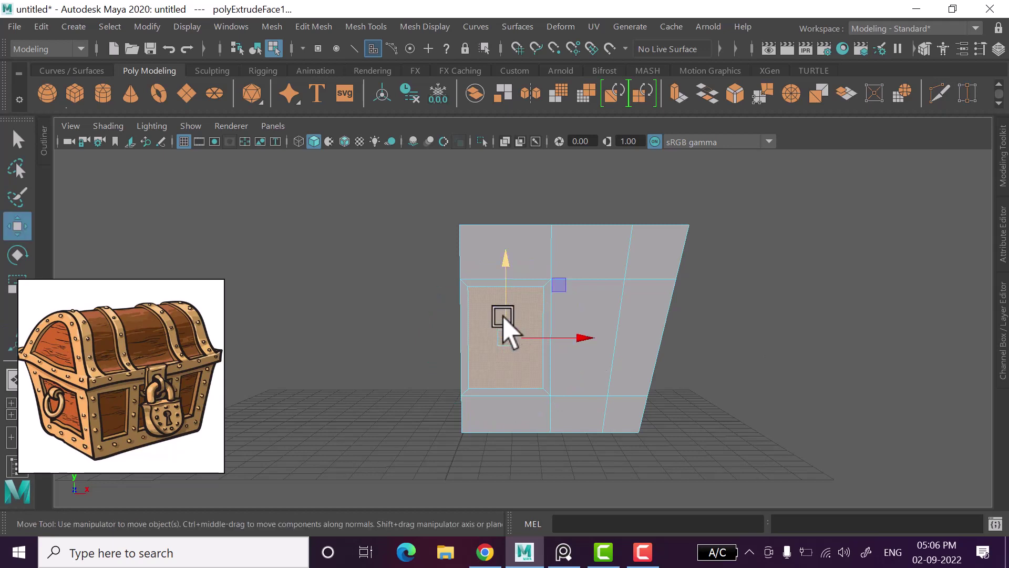
pyautogui.moveTo(503, 317); pyautogui.dragTo(486, 205, button='right')
pyautogui.click(468, 334)
pyautogui.click(482, 371)
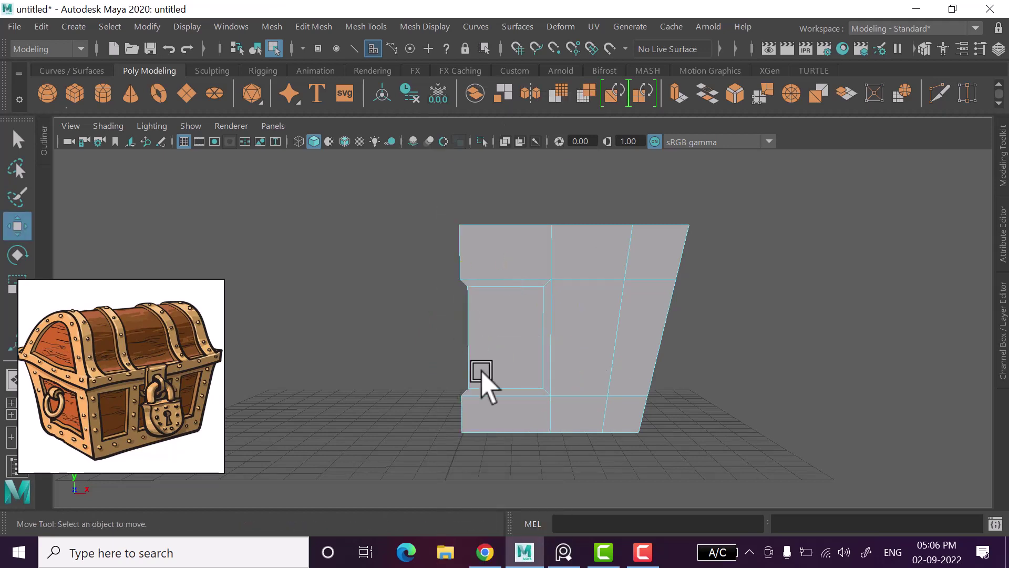
pyautogui.keyDown('alt'); pyautogui.moveTo(480, 394); pyautogui.dragTo(484, 338); pyautogui.keyUp('alt')
# Select and scale the left column of vertices.
pyautogui.moveTo(476, 142); pyautogui.dragTo(428, 153, button='right')
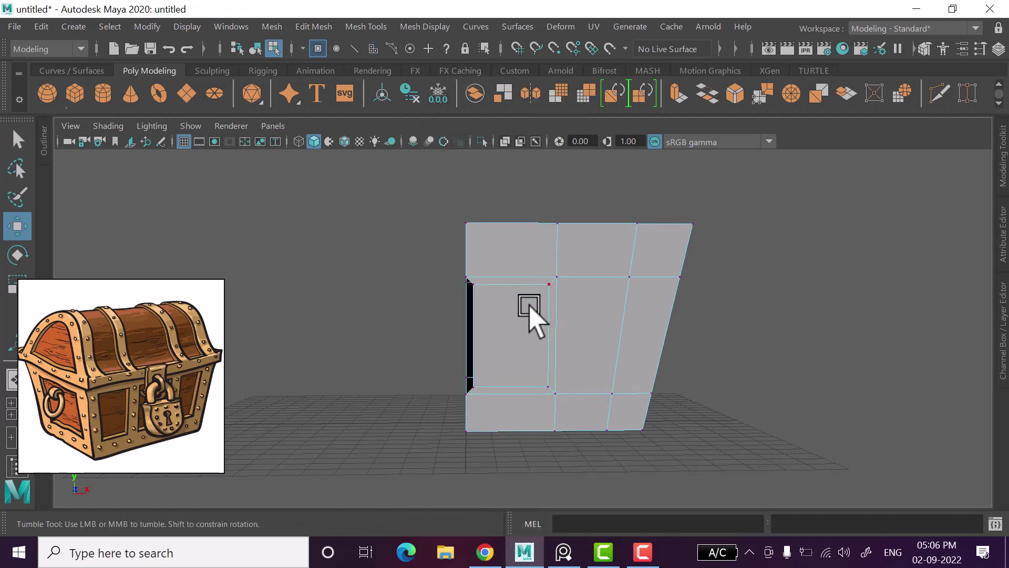
pyautogui.moveTo(396, 189)
pyautogui.mouseDown()
pyautogui.moveTo(489, 504)
pyautogui.moveTo(514, 363)
pyautogui.moveTo(481, 360)
pyautogui.mouseUp()
pyautogui.moveTo(376, 169)
pyautogui.mouseDown()
pyautogui.moveTo(505, 502)
pyautogui.moveTo(489, 413)
pyautogui.moveTo(469, 412)
pyautogui.mouseUp()
pyautogui.press('r')
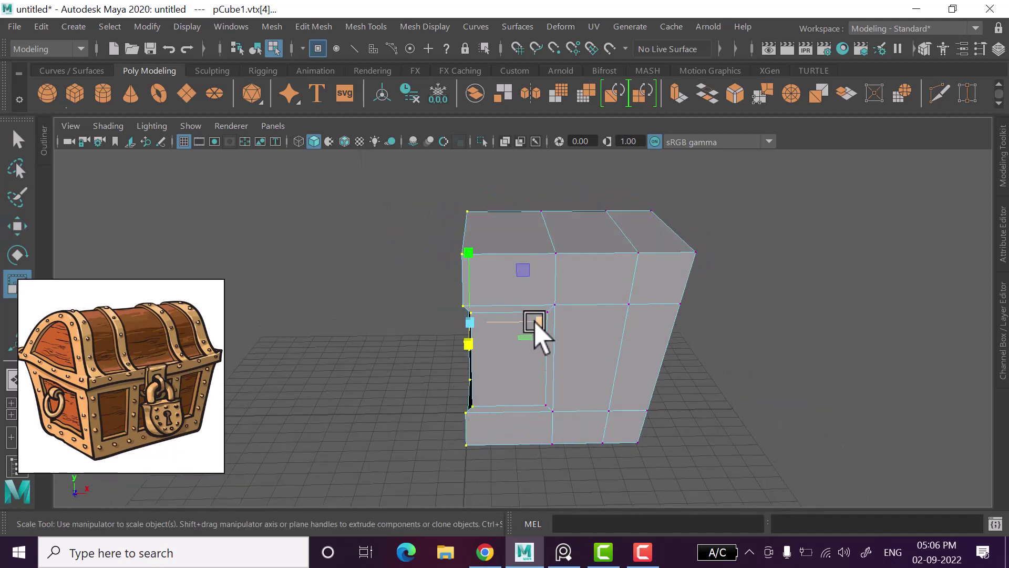
pyautogui.press('w')
pyautogui.keyDown('alt'); pyautogui.moveTo(870, 405); pyautogui.dragTo(781, 401); pyautogui.keyUp('alt')
pyautogui.click(781, 402)
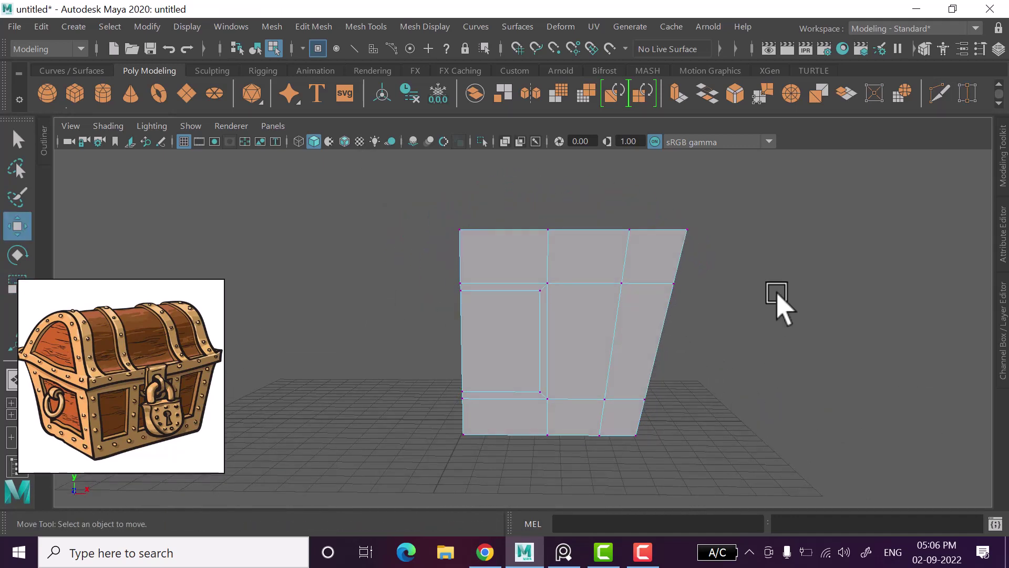
# Extrude the second side panel face and inset it with Offset about 0.29.
pyautogui.moveTo(777, 299); pyautogui.dragTo(777, 176, button='right')
pyautogui.click(601, 371)
pyautogui.hotkey('ctrl', 'e')
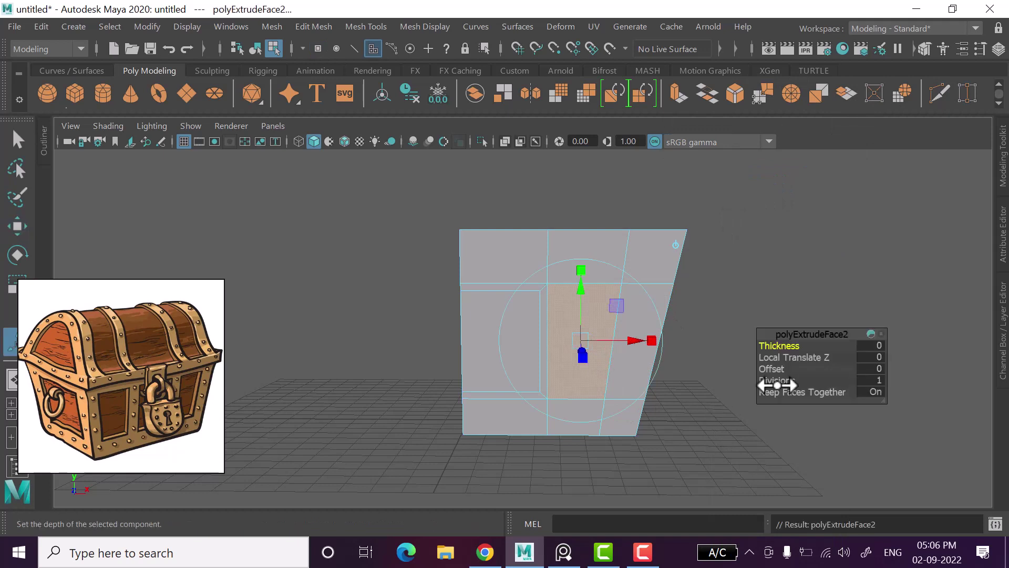
pyautogui.click(881, 371)
pyautogui.write('.29')
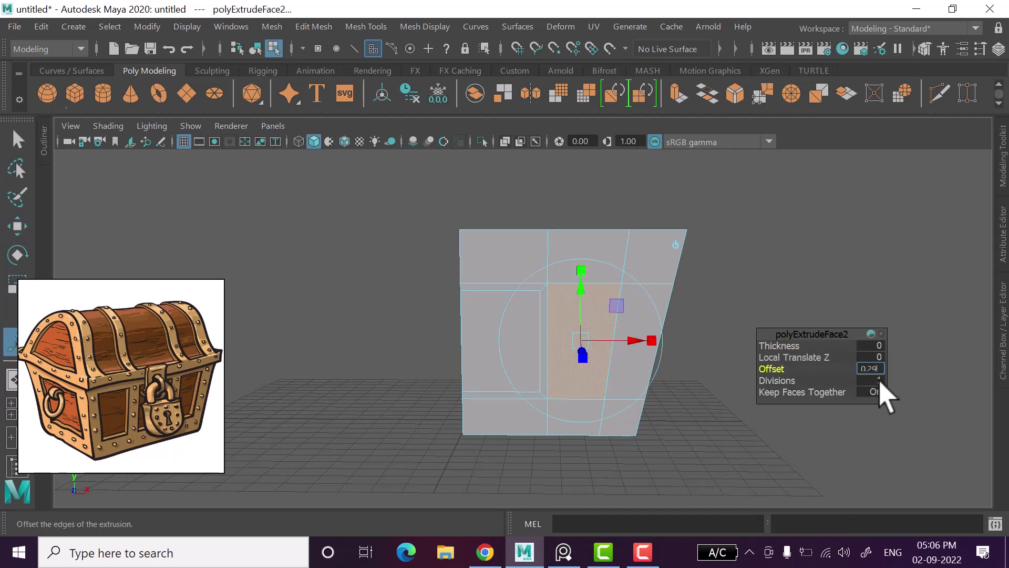
pyautogui.click(794, 352)
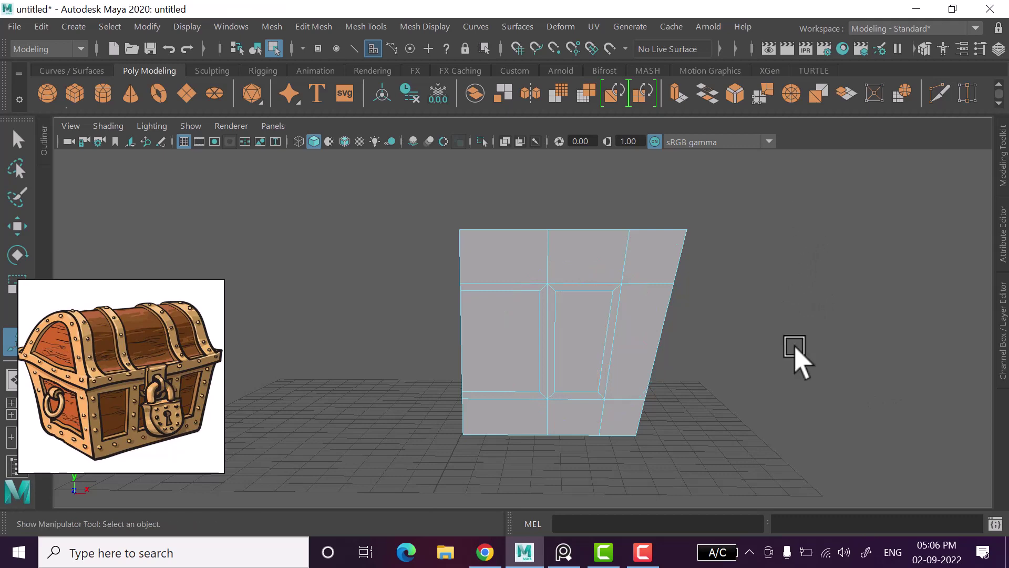
pyautogui.keyDown('alt'); pyautogui.moveTo(793, 352); pyautogui.dragTo(729, 346); pyautogui.keyUp('alt')
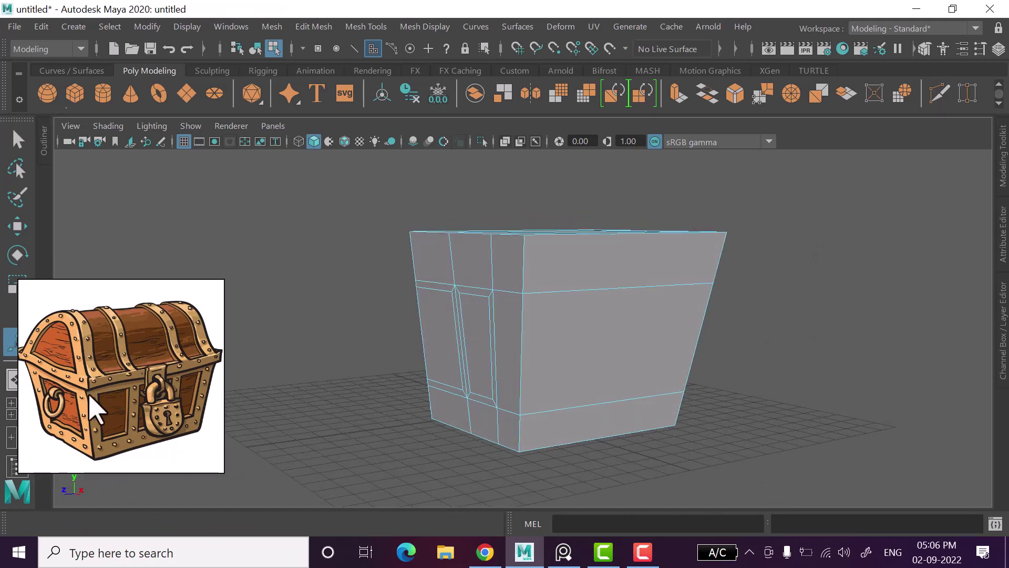
# Add a vertical edge loop through the box front.
pyautogui.click(604, 357)
pyautogui.keyDown('alt'); pyautogui.moveTo(827, 389); pyautogui.dragTo(805, 374); pyautogui.keyUp('alt')
pyautogui.click(888, 289)
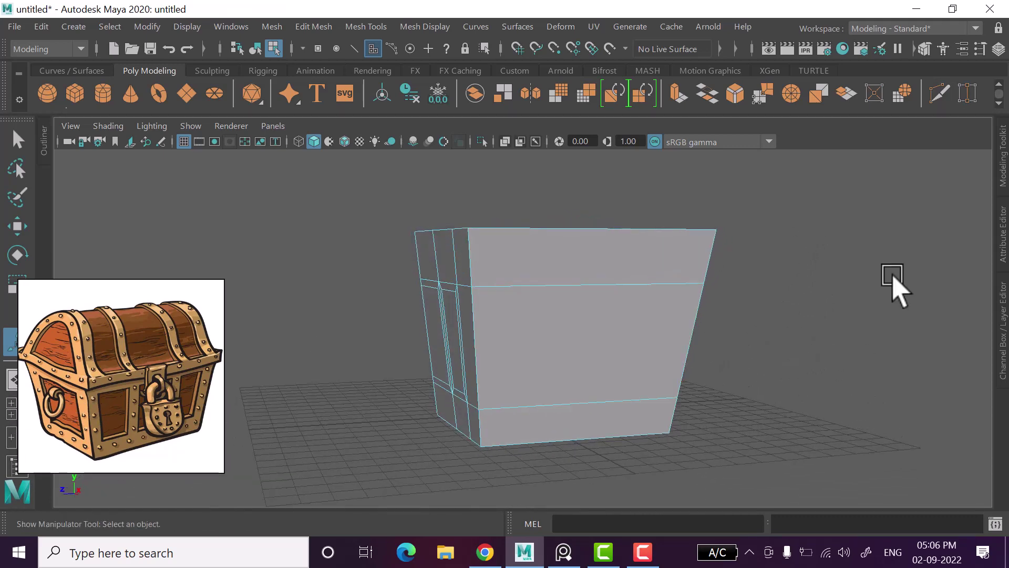
pyautogui.keyDown('alt'); pyautogui.moveTo(878, 354); pyautogui.dragTo(704, 349); pyautogui.keyUp('alt')
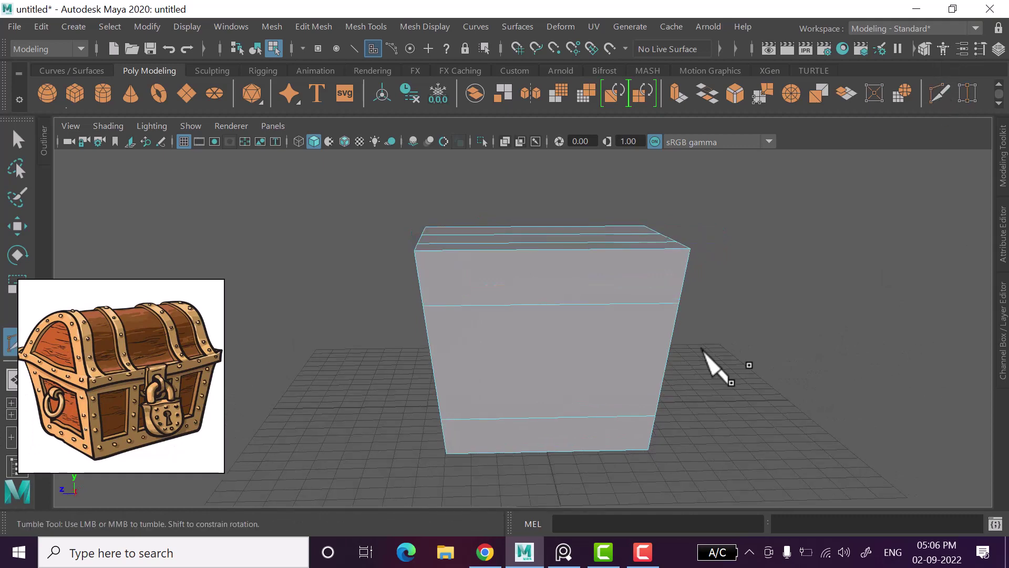
pyautogui.keyDown('ctrl'); pyautogui.click(547, 295); pyautogui.keyUp('ctrl')
pyautogui.press('w')
# Bevel the vertical edge loop into two loops at Fraction 0.63, framing a centre panel.
pyautogui.keyDown('alt'); pyautogui.moveTo(739, 387); pyautogui.dragTo(754, 303); pyautogui.keyUp('alt')
pyautogui.moveTo(754, 303); pyautogui.dragTo(755, 94, button='right')
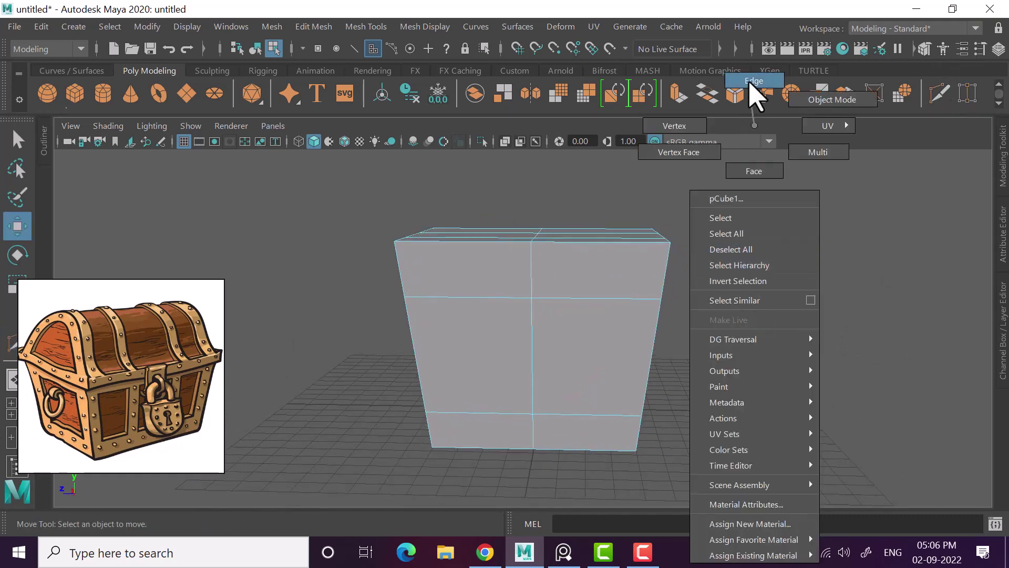
pyautogui.click(531, 399)
pyautogui.doubleClick(526, 381)
pyautogui.hotkey('ctrl', 'b')
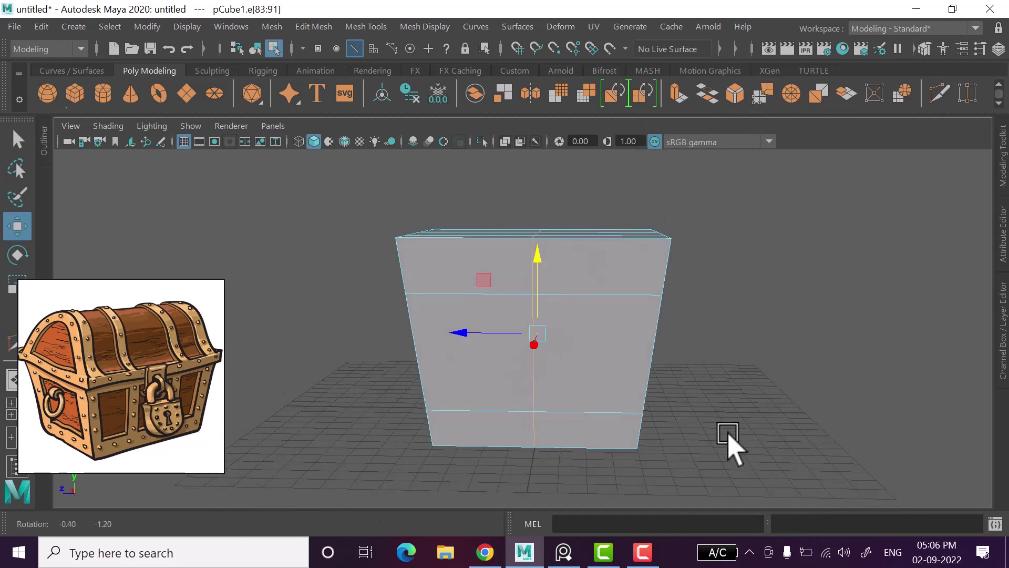
pyautogui.keyDown('alt'); pyautogui.moveTo(746, 434); pyautogui.dragTo(758, 432); pyautogui.keyUp('alt')
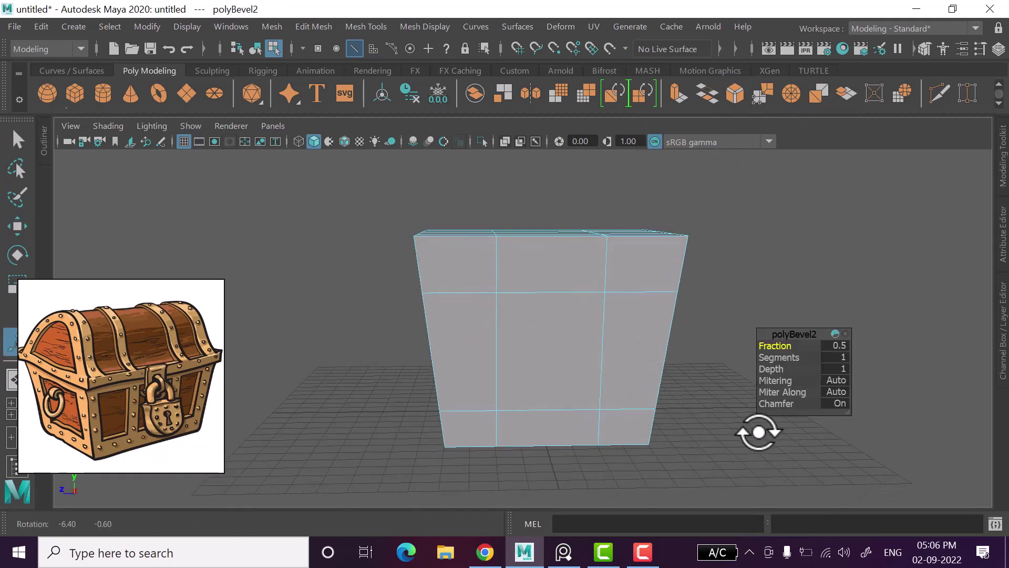
pyautogui.moveTo(773, 344); pyautogui.dragTo(789, 349)
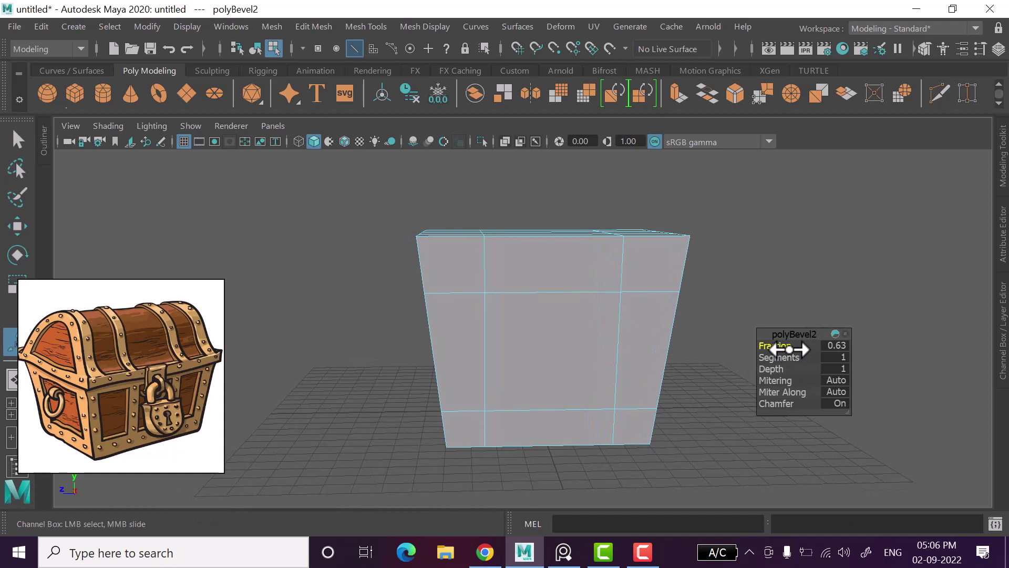
pyautogui.press('w')
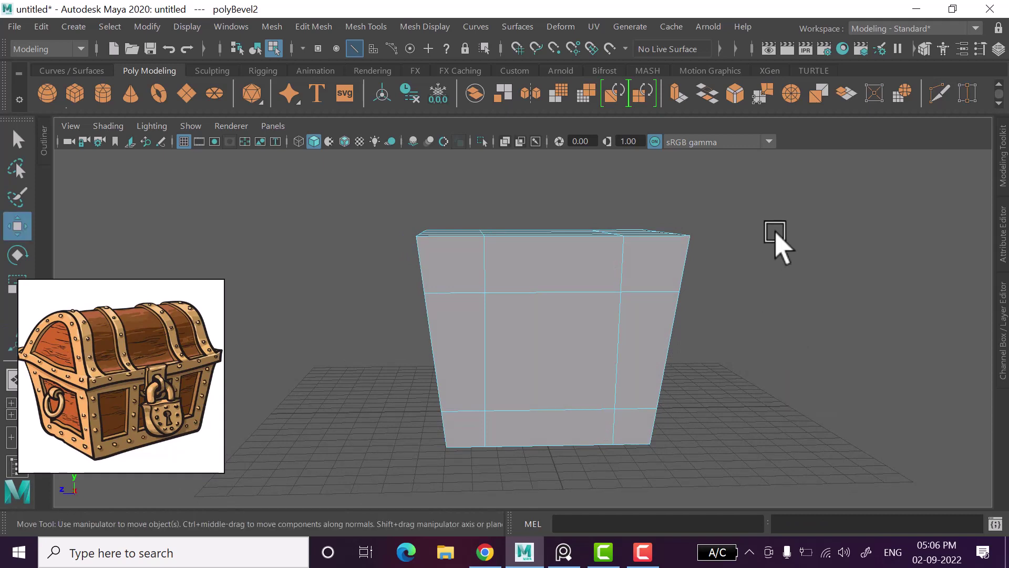
pyautogui.moveTo(785, 161); pyautogui.dragTo(762, 194, button='right')
pyautogui.click(514, 371)
pyautogui.moveTo(657, 434)
pyautogui.keyDown('alt'); pyautogui.mouseDown()
pyautogui.moveTo(759, 443)
pyautogui.moveTo(657, 435)
pyautogui.mouseUp(); pyautogui.keyUp('alt')
# Extrude the front centre face and set its Offset to inset a panel frame.
pyautogui.hotkey('ctrl', 'e')
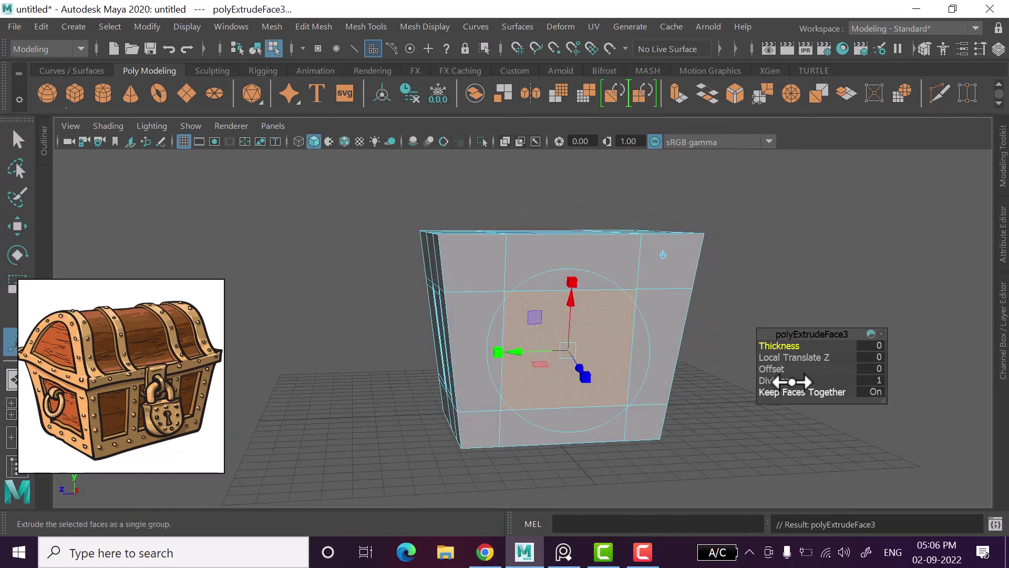
pyautogui.click(873, 368)
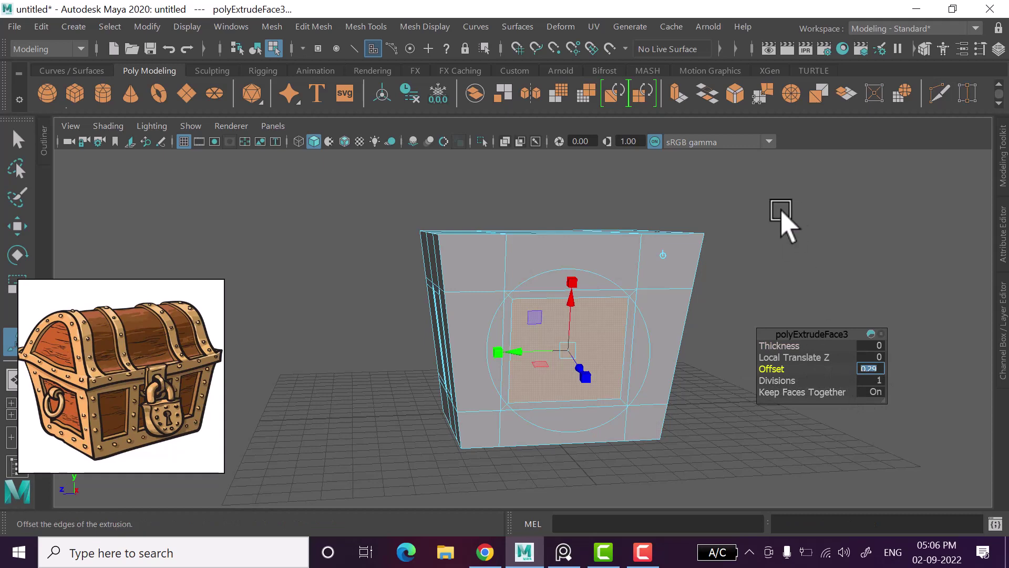
pyautogui.click(808, 232)
pyautogui.moveTo(807, 232)
pyautogui.keyDown('alt'); pyautogui.mouseDown()
pyautogui.moveTo(708, 309)
pyautogui.moveTo(691, 309)
pyautogui.moveTo(724, 338)
pyautogui.moveTo(750, 289)
pyautogui.mouseUp(); pyautogui.keyUp('alt')
# Scale the whole box narrower front to back along Z.
pyautogui.moveTo(759, 157); pyautogui.dragTo(835, 102, button='right')
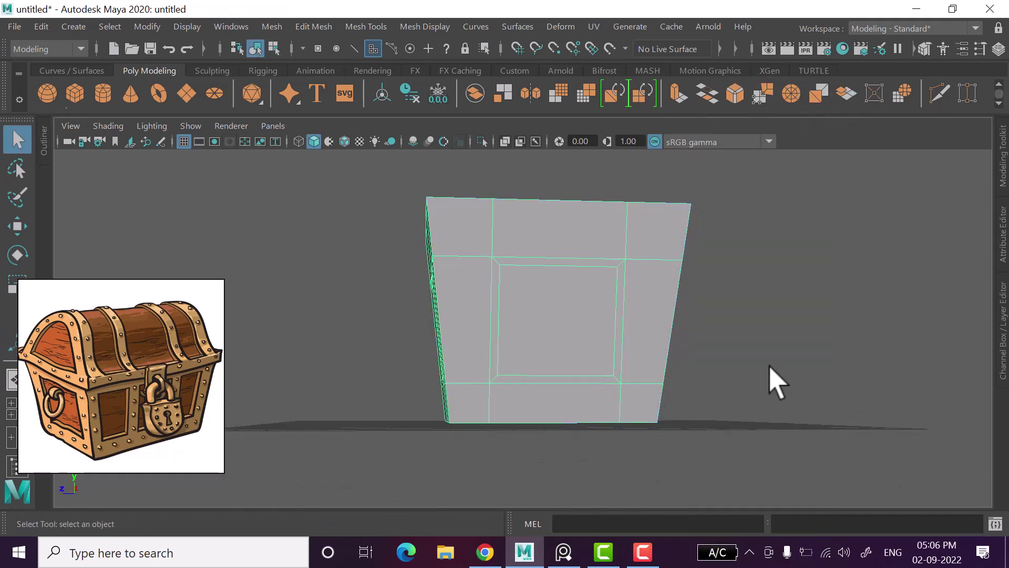
pyautogui.click(777, 381)
pyautogui.keyDown('alt'); pyautogui.moveTo(777, 381); pyautogui.dragTo(725, 399); pyautogui.keyUp('alt')
pyautogui.click(636, 387)
pyautogui.keyDown('alt'); pyautogui.moveTo(635, 388); pyautogui.dragTo(631, 401); pyautogui.keyUp('alt')
pyautogui.press('r')
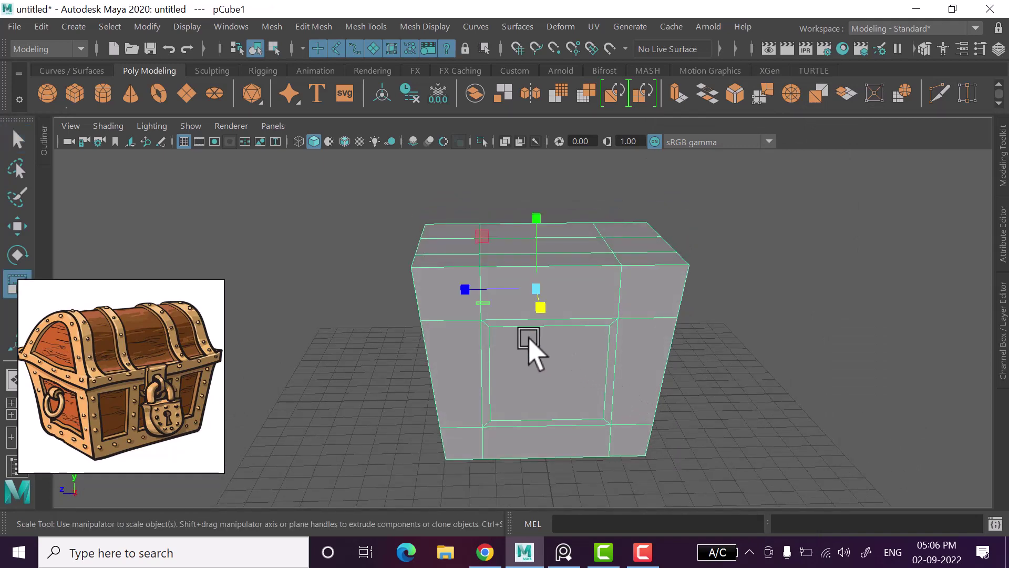
pyautogui.keyDown('alt'); pyautogui.moveTo(529, 340); pyautogui.dragTo(517, 339); pyautogui.keyUp('alt')
pyautogui.moveTo(494, 298); pyautogui.dragTo(497, 299, button='middle')
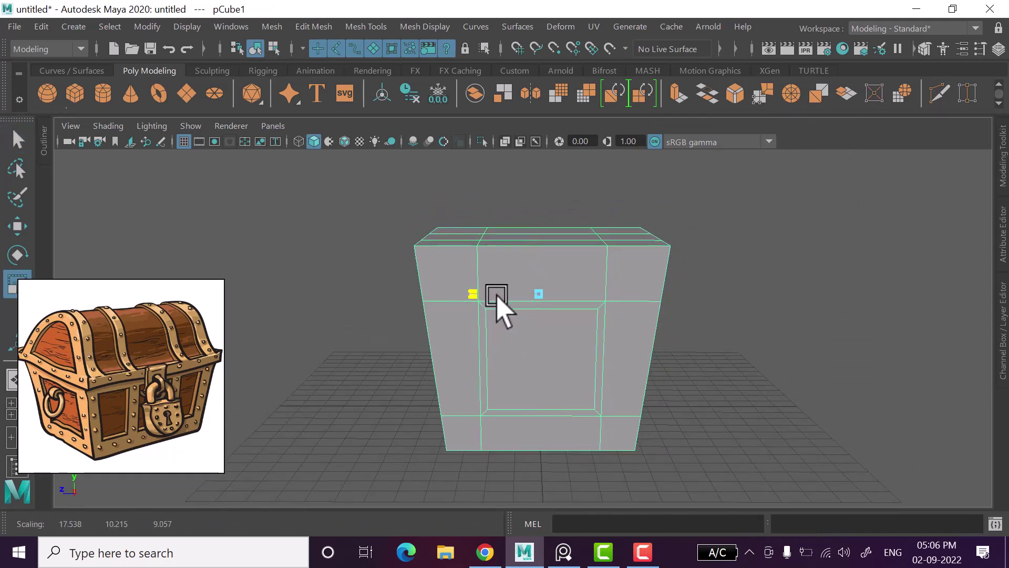
pyautogui.moveTo(785, 394)
pyautogui.keyDown('alt'); pyautogui.mouseDown()
pyautogui.moveTo(767, 402)
pyautogui.moveTo(783, 405)
pyautogui.moveTo(749, 381)
pyautogui.moveTo(739, 435)
pyautogui.moveTo(786, 367)
pyautogui.moveTo(735, 392)
pyautogui.moveTo(638, 398)
pyautogui.moveTo(612, 315)
pyautogui.moveTo(634, 368)
pyautogui.moveTo(649, 368)
pyautogui.mouseUp(); pyautogui.keyUp('alt')
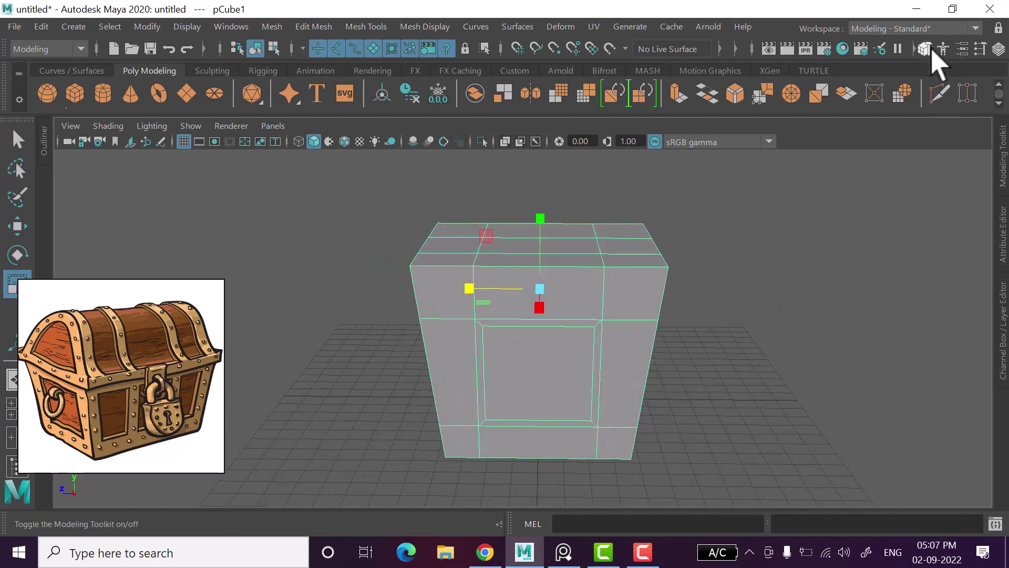
# Leave the cut tool, select the box's right-half faces in face mode and delete them.
pyautogui.click(939, 95)
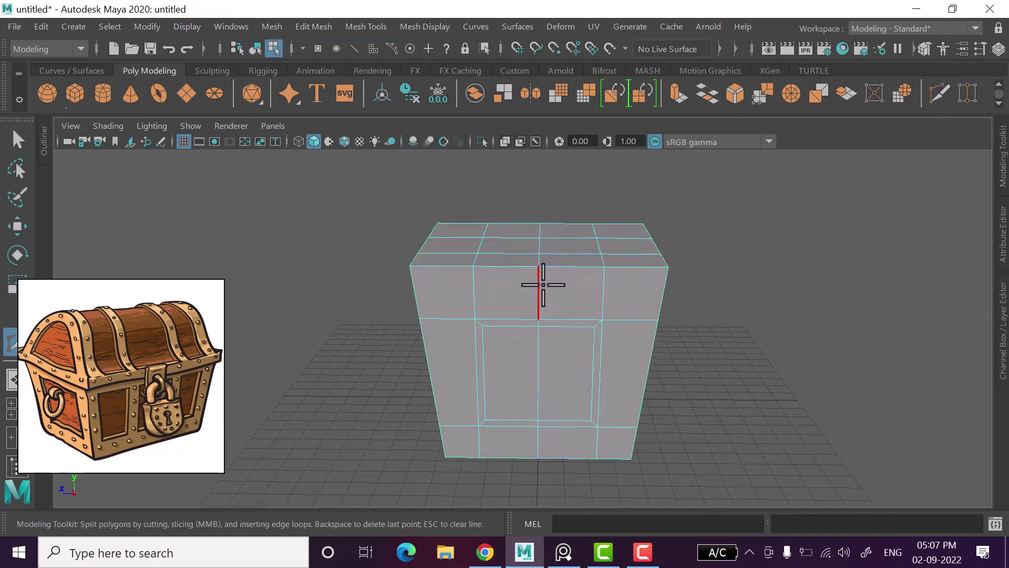
pyautogui.press('w')
pyautogui.moveTo(739, 342)
pyautogui.keyDown('alt'); pyautogui.mouseDown()
pyautogui.moveTo(816, 342)
pyautogui.moveTo(691, 331)
pyautogui.moveTo(734, 343)
pyautogui.moveTo(738, 322)
pyautogui.mouseUp(); pyautogui.keyUp('alt')
pyautogui.moveTo(738, 323); pyautogui.dragTo(793, 277, button='right')
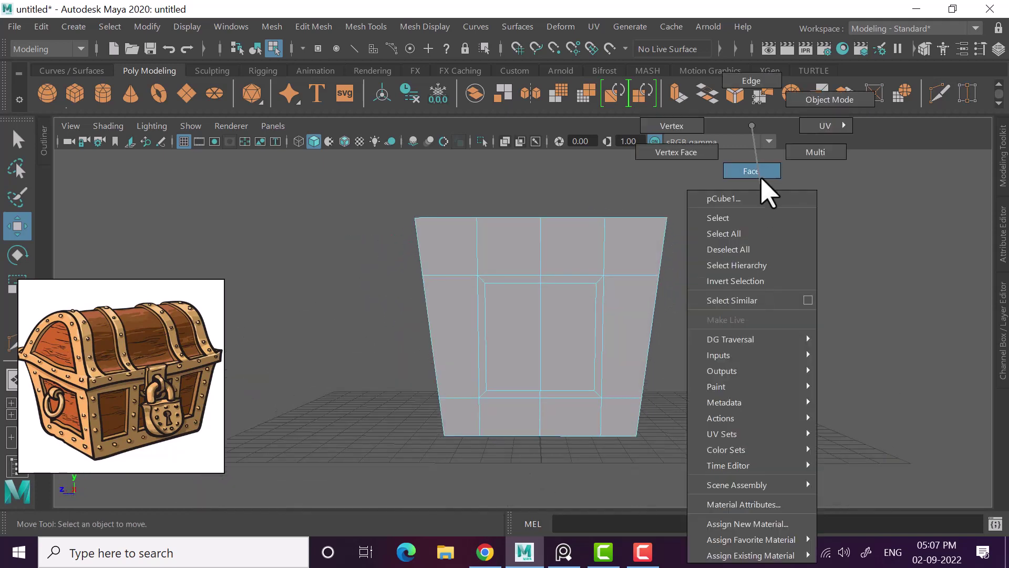
pyautogui.keyDown('alt'); pyautogui.moveTo(793, 277); pyautogui.dragTo(783, 259); pyautogui.keyUp('alt')
pyautogui.moveTo(781, 184); pyautogui.dragTo(549, 462)
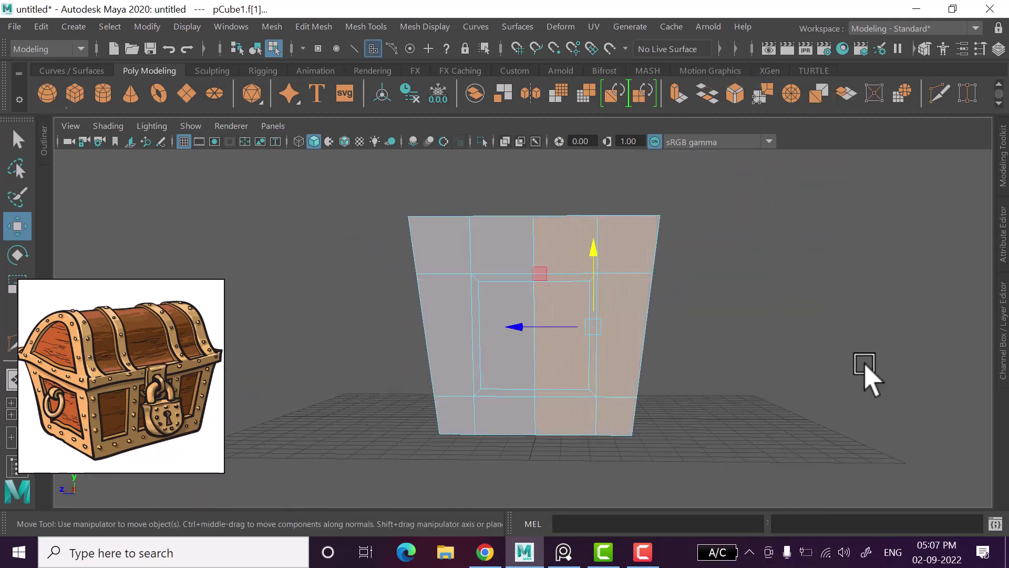
pyautogui.moveTo(868, 372)
pyautogui.keyDown('alt'); pyautogui.mouseDown()
pyautogui.moveTo(739, 387)
pyautogui.moveTo(863, 368)
pyautogui.mouseUp(); pyautogui.keyUp('alt')
pyautogui.press('Delete')
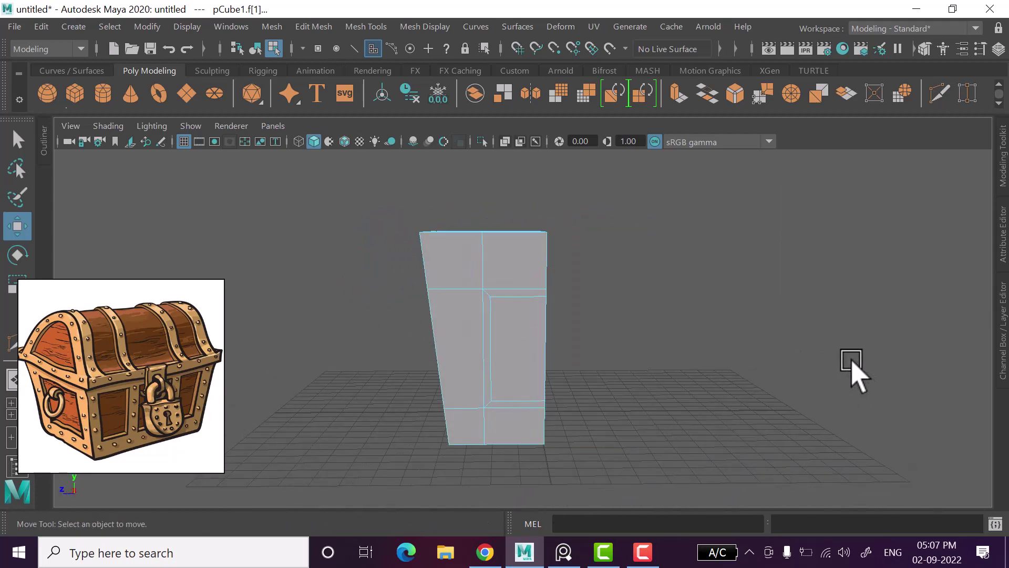
# Inspect the remaining left half from above and front, then return to Object Mode.
pyautogui.moveTo(709, 279)
pyautogui.keyDown('alt'); pyautogui.mouseDown()
pyautogui.moveTo(721, 338)
pyautogui.moveTo(507, 338)
pyautogui.moveTo(665, 342)
pyautogui.moveTo(574, 359)
pyautogui.mouseUp(); pyautogui.keyUp('alt')
pyautogui.moveTo(705, 361)
pyautogui.keyDown('alt'); pyautogui.mouseDown()
pyautogui.moveTo(725, 331)
pyautogui.moveTo(687, 275)
pyautogui.mouseUp(); pyautogui.keyUp('alt')
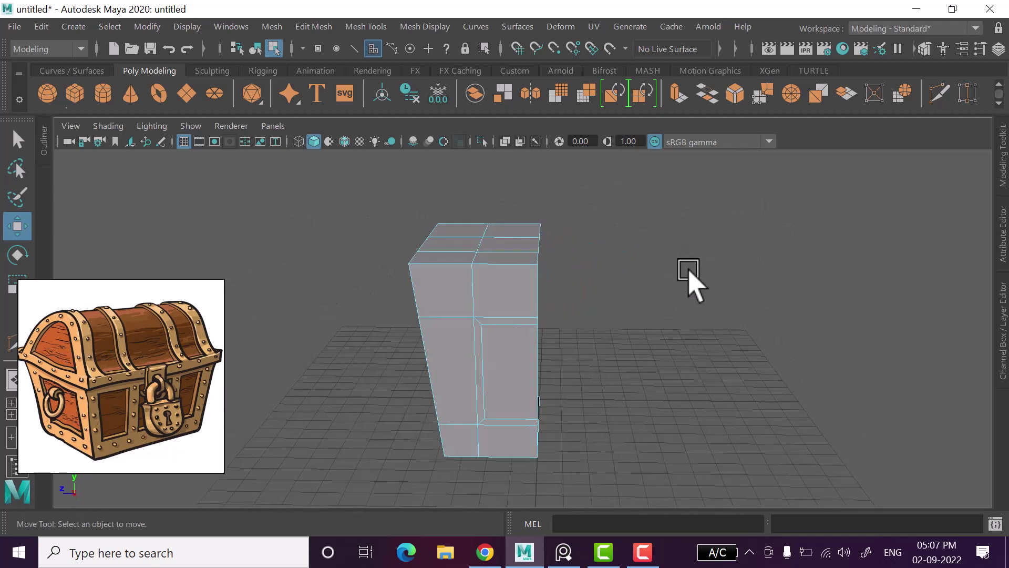
pyautogui.moveTo(690, 125); pyautogui.dragTo(746, 97, button='right')
pyautogui.keyDown('alt'); pyautogui.moveTo(642, 333); pyautogui.dragTo(516, 349); pyautogui.keyUp('alt')
# In the maximized side view, select the half box's right-hand vertex column and show wireframe.
pyautogui.click(531, 409)
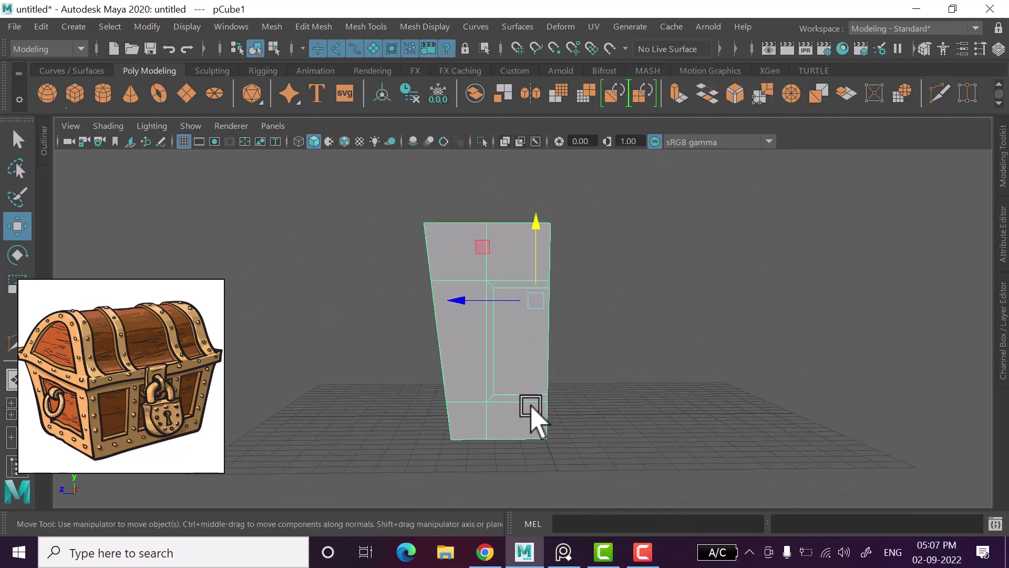
pyautogui.moveTo(592, 318)
pyautogui.keyDown('alt'); pyautogui.mouseDown()
pyautogui.moveTo(581, 367)
pyautogui.moveTo(376, 428)
pyautogui.mouseUp(); pyautogui.keyUp('alt')
pyautogui.press('space')
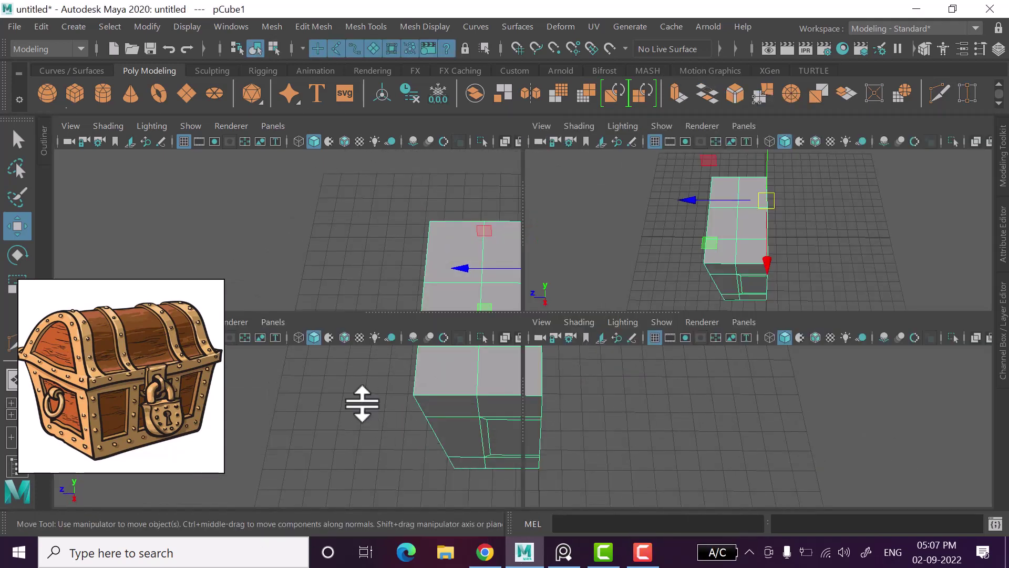
pyautogui.press('space')
pyautogui.press('space')
pyautogui.press('space')
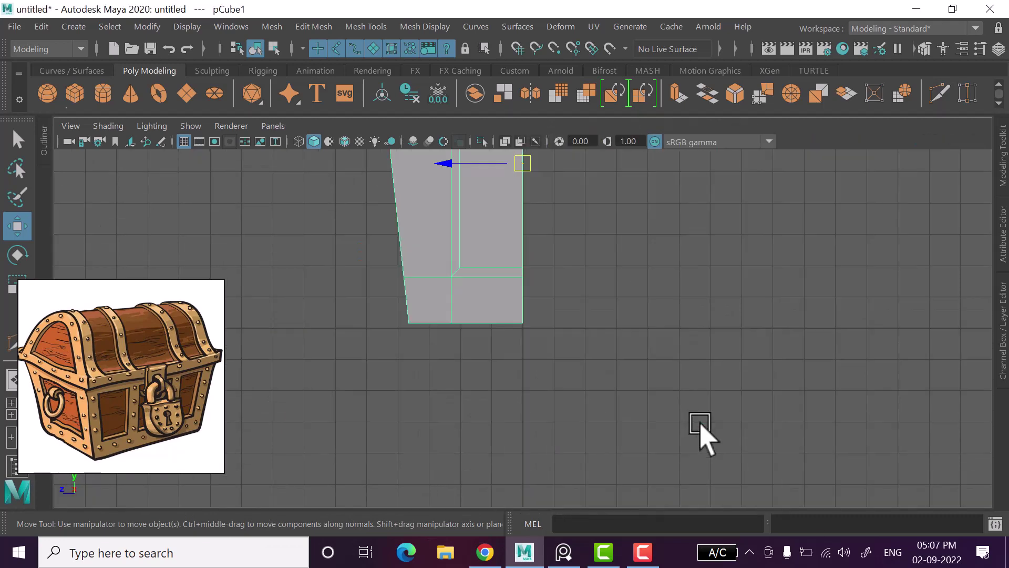
pyautogui.scroll(2, 681, 429)
pyautogui.moveTo(648, 169); pyautogui.dragTo(642, 153, button='right')
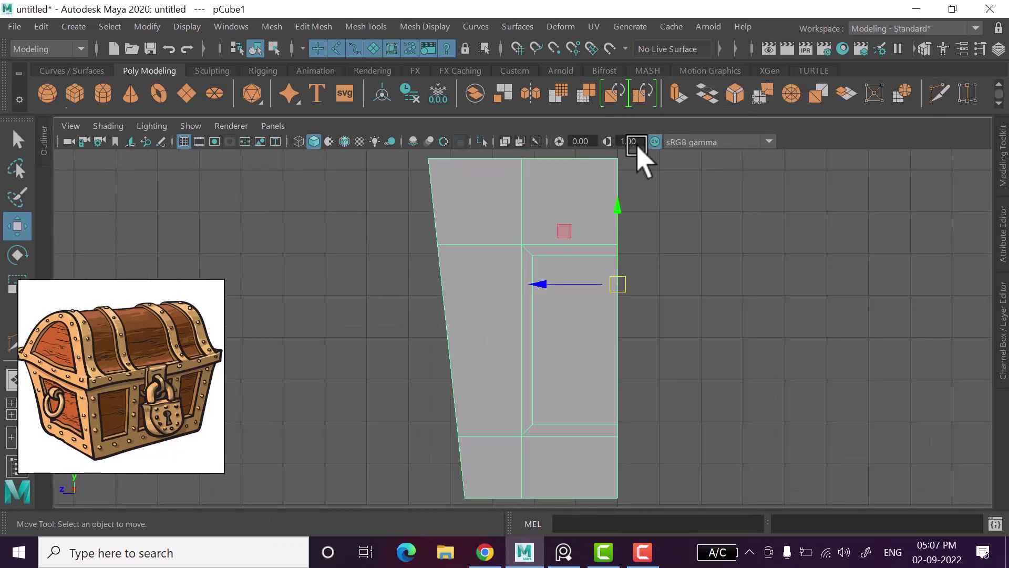
pyautogui.scroll(-2, 649, 275)
pyautogui.scroll(-1, 652, 197)
pyautogui.moveTo(654, 199); pyautogui.dragTo(563, 551)
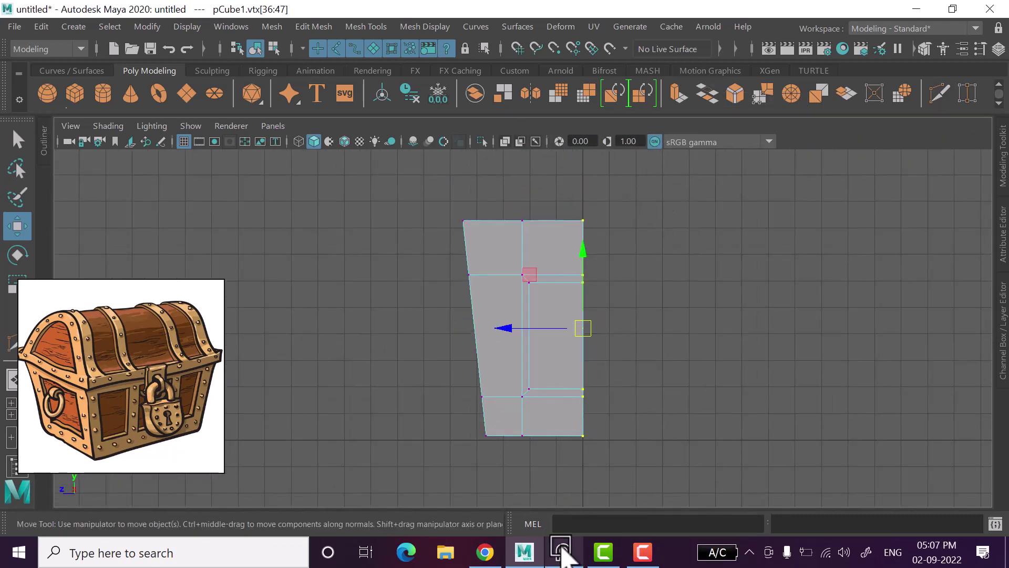
pyautogui.press('4')
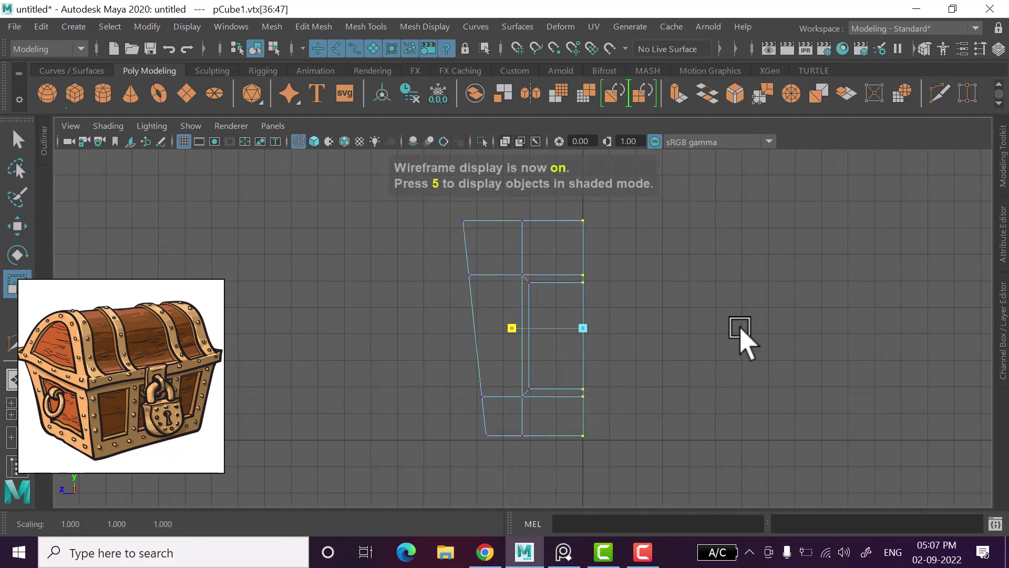
# Return to perspective, orbit to a near top-down angle, then maximize the Top view.
pyautogui.press('space')
pyautogui.press('space')
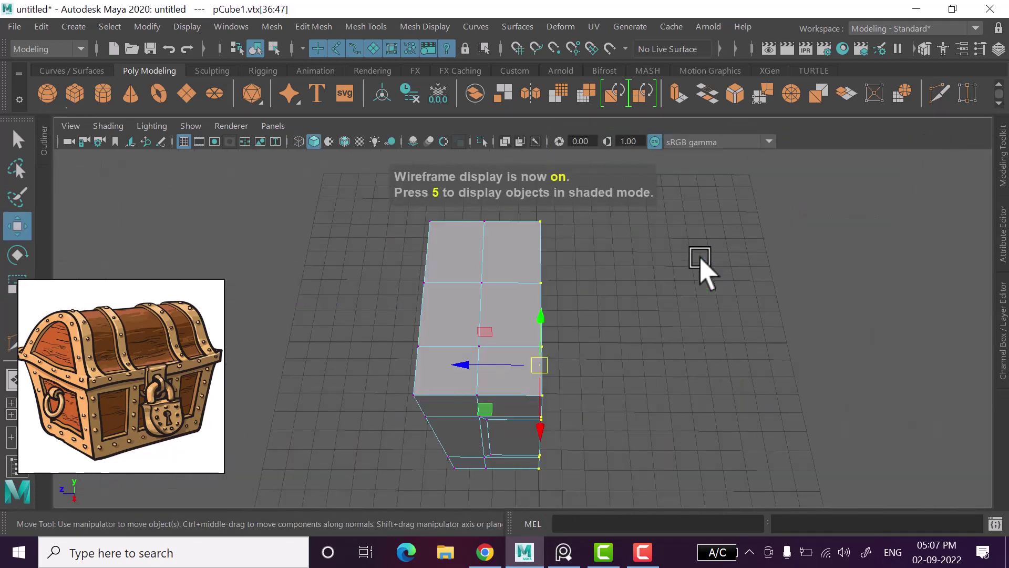
pyautogui.keyDown('alt'); pyautogui.moveTo(701, 266); pyautogui.dragTo(737, 306); pyautogui.keyUp('alt')
pyautogui.moveTo(736, 126); pyautogui.dragTo(759, 176, button='right')
pyautogui.keyDown('alt'); pyautogui.moveTo(800, 338); pyautogui.dragTo(651, 404); pyautogui.keyUp('alt')
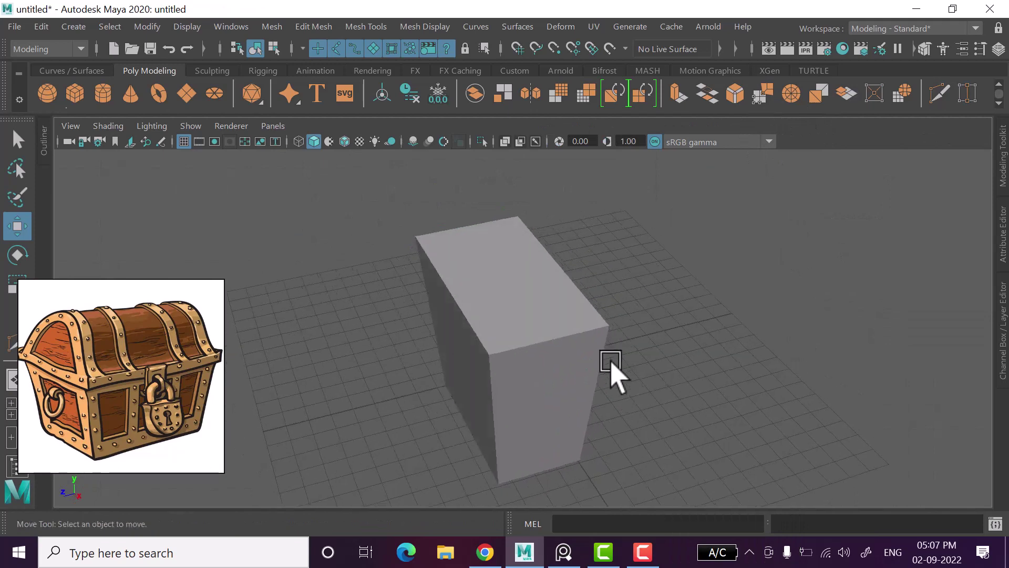
pyautogui.press('space')
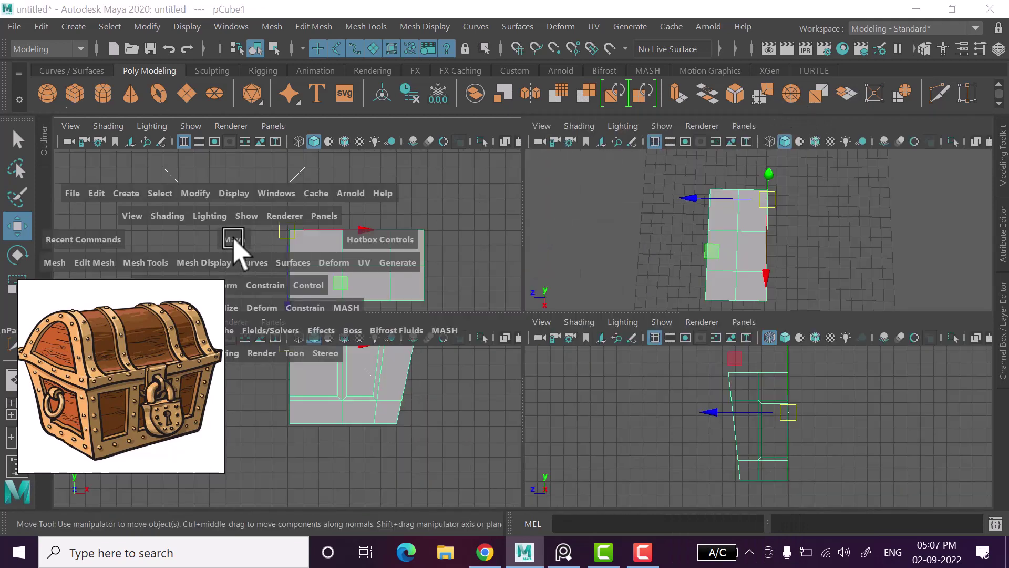
pyautogui.press('space')
# Frame the half chest in the Top view and bring up the Edit menu.
pyautogui.scroll(-1, 405, 282)
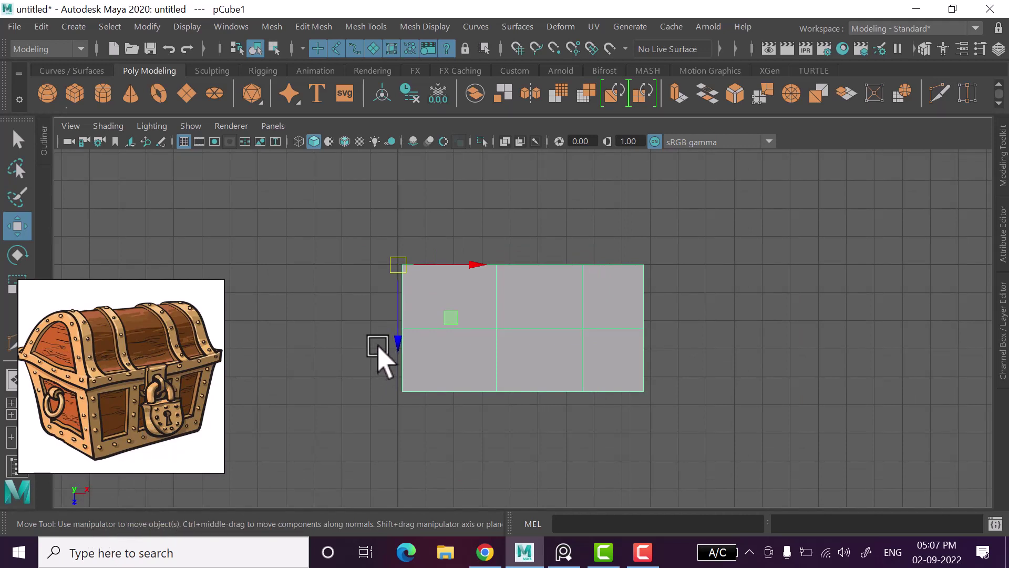
pyautogui.scroll(2, 379, 348)
pyautogui.keyDown('alt'); pyautogui.moveTo(383, 336); pyautogui.dragTo(395, 393, button='middle'); pyautogui.keyUp('alt')
pyautogui.keyDown('alt'); pyautogui.moveTo(481, 378); pyautogui.dragTo(477, 334, button='middle'); pyautogui.keyUp('alt')
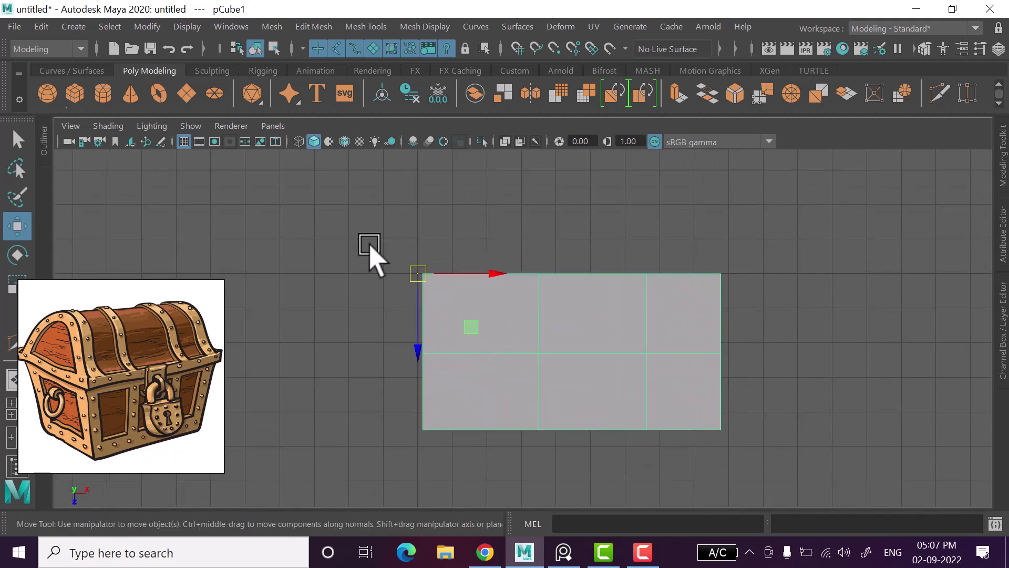
pyautogui.click(50, 26)
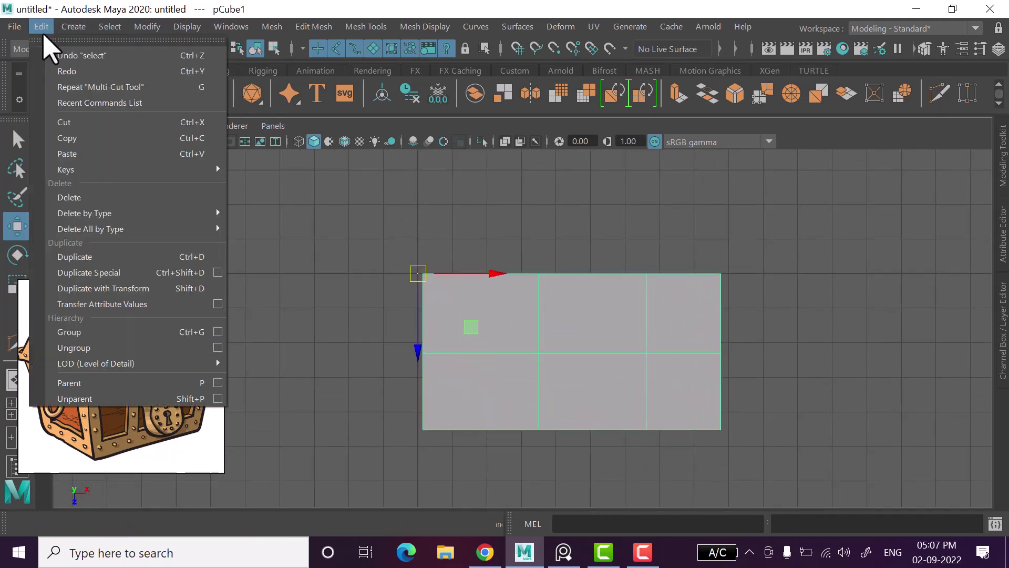
# Reset the Duplicate Special options to defaults and close the dialog.
pyautogui.click(217, 273)
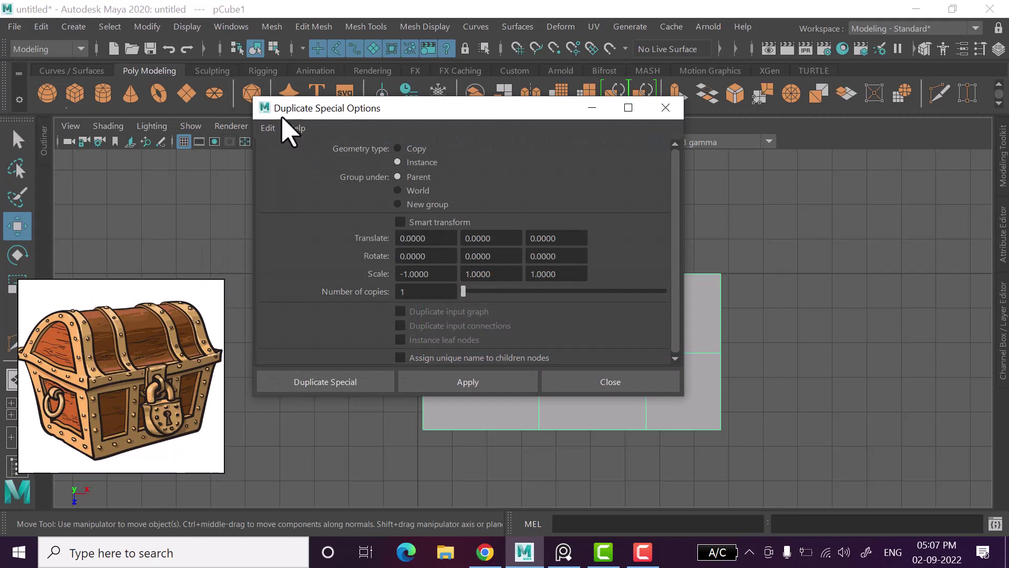
pyautogui.click(268, 128)
pyautogui.click(295, 160)
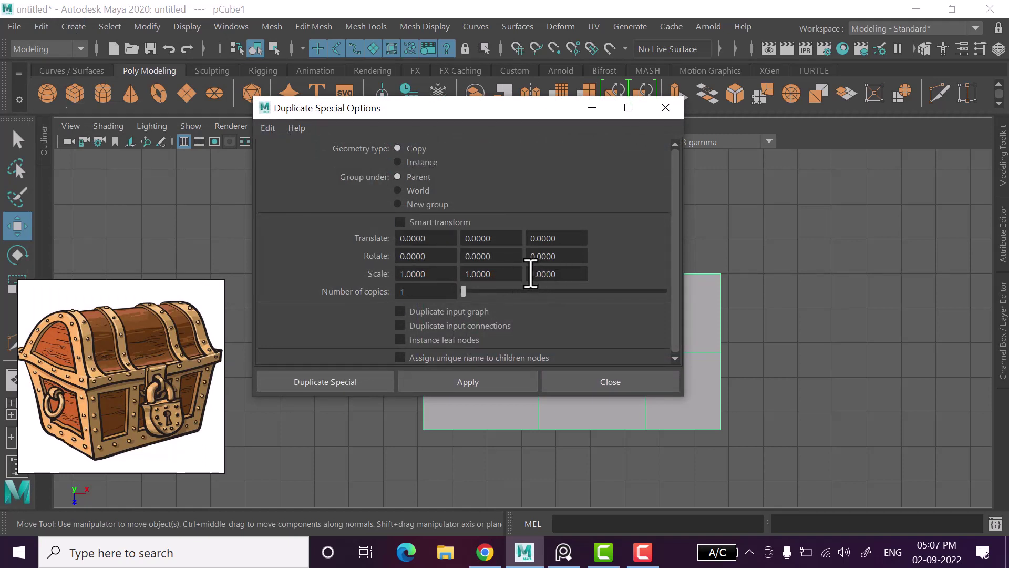
pyautogui.click(631, 386)
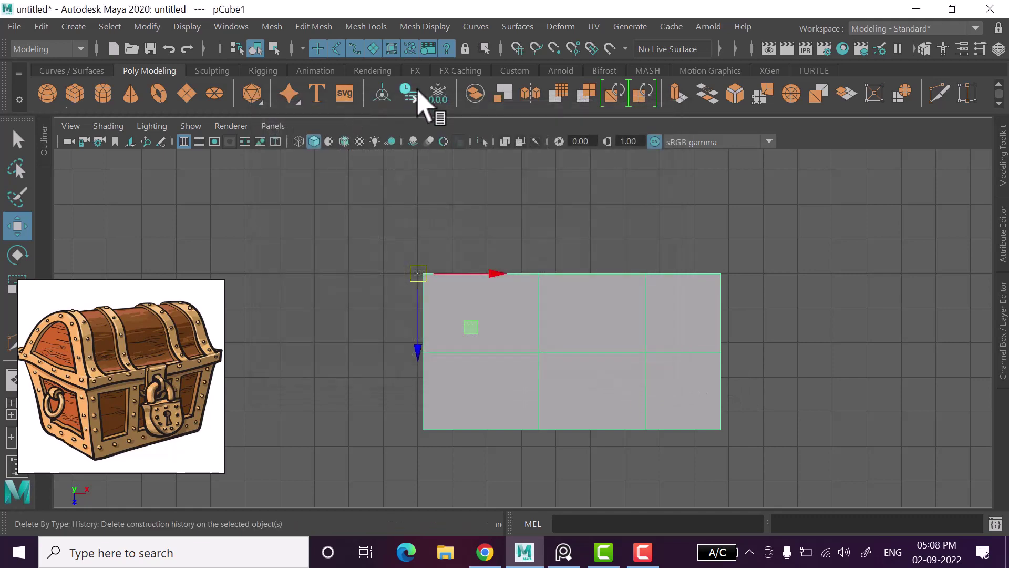
# Freeze the chest half's transformations and delete its construction history.
pyautogui.click(439, 96)
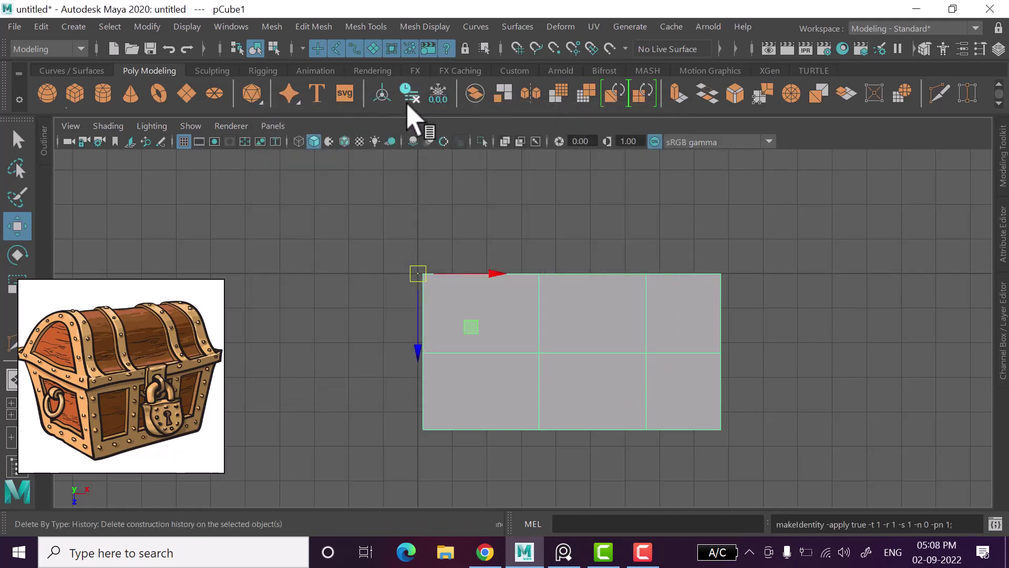
pyautogui.click(41, 26)
pyautogui.moveTo(84, 213)
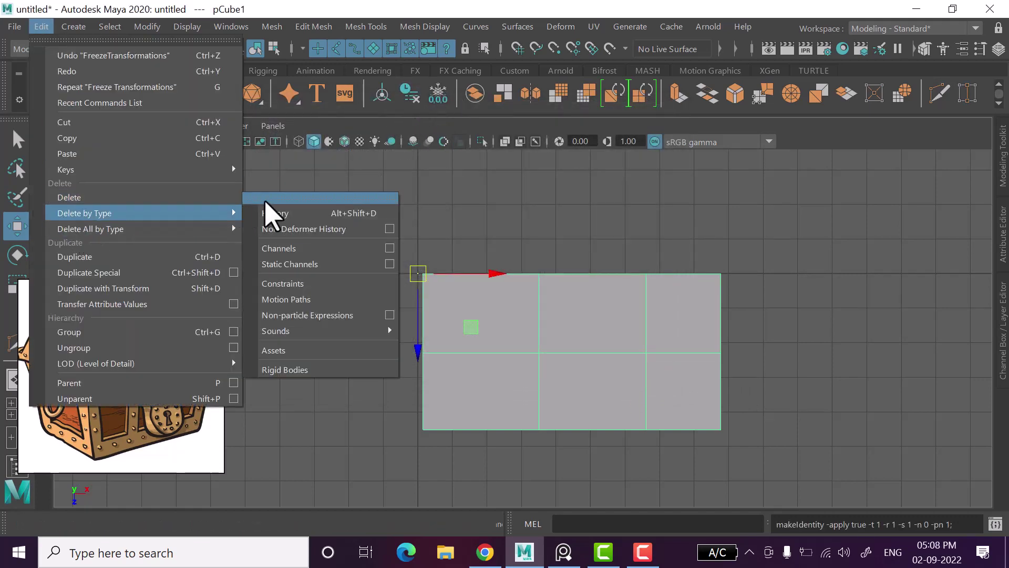
pyautogui.click(276, 215)
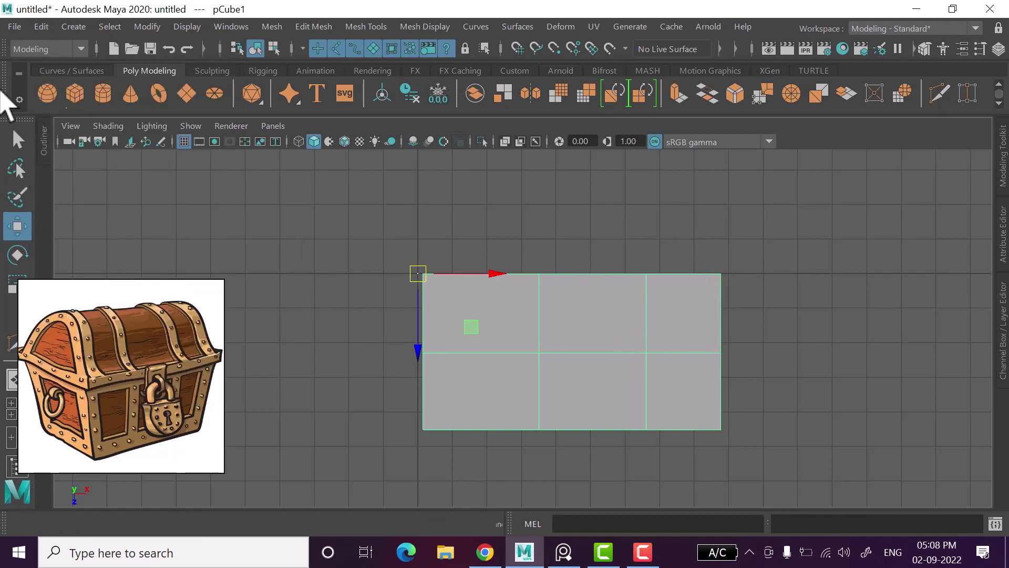
# Duplicate Special the chest half with Scale Z -1, creating mirrored pCube2.
pyautogui.click(42, 26)
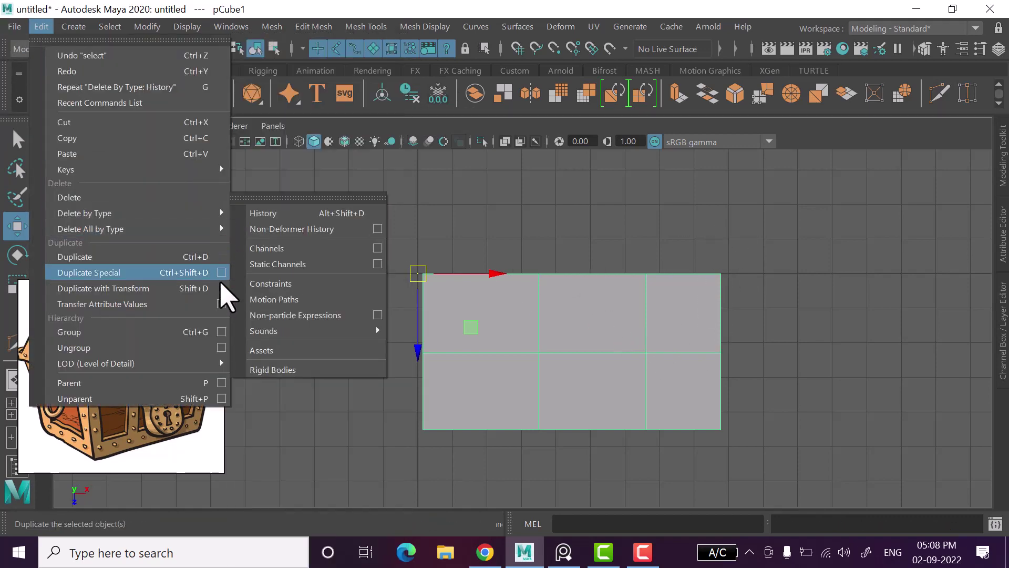
pyautogui.click(222, 273)
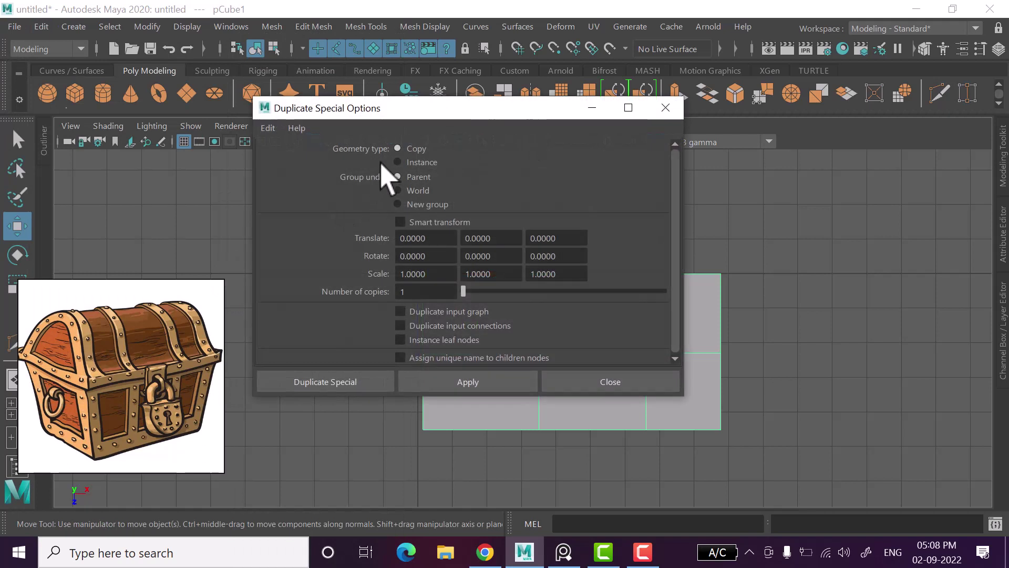
pyautogui.click(268, 129)
pyautogui.click(281, 152)
pyautogui.write('-')
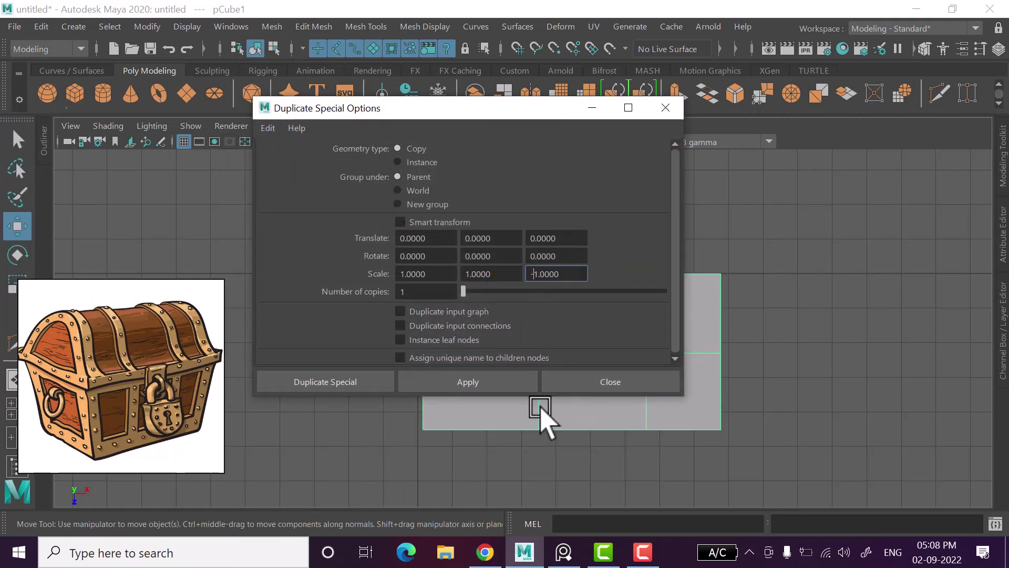
pyautogui.click(500, 384)
pyautogui.click(601, 384)
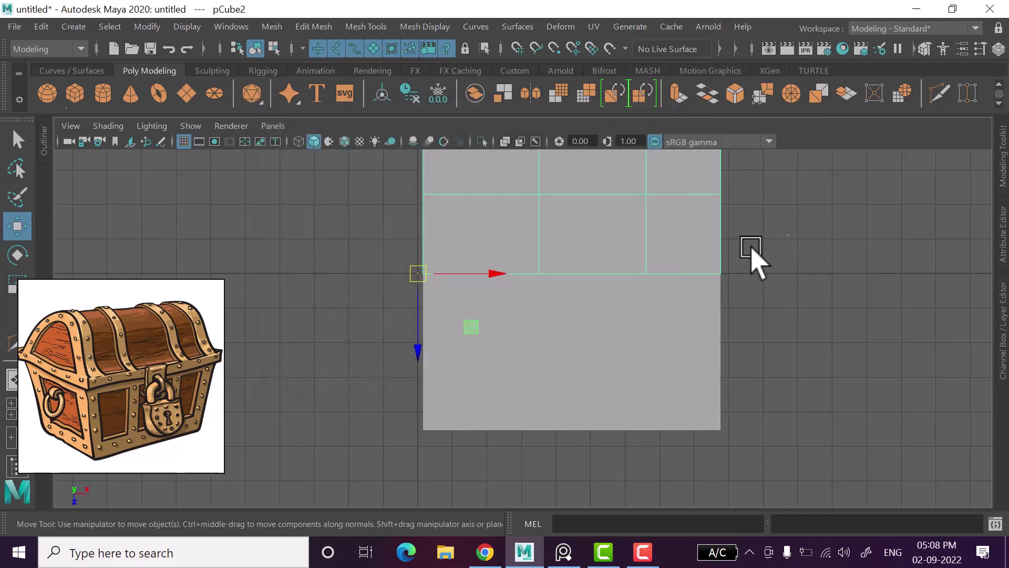
# Orbit the perspective view and select both mirrored chest halves.
pyautogui.press('space')
pyautogui.press('space')
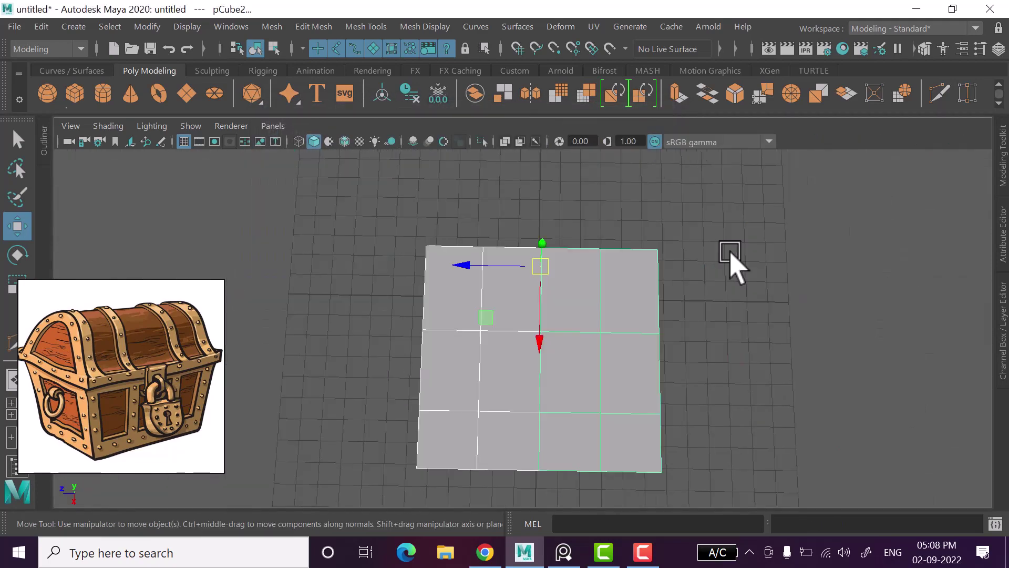
pyautogui.moveTo(732, 266)
pyautogui.keyDown('alt'); pyautogui.mouseDown()
pyautogui.moveTo(653, 327)
pyautogui.moveTo(693, 304)
pyautogui.moveTo(770, 302)
pyautogui.moveTo(613, 304)
pyautogui.moveTo(563, 322)
pyautogui.moveTo(696, 361)
pyautogui.moveTo(532, 340)
pyautogui.moveTo(462, 376)
pyautogui.moveTo(680, 406)
pyautogui.moveTo(787, 398)
pyautogui.moveTo(759, 252)
pyautogui.mouseUp(); pyautogui.keyUp('alt')
pyautogui.click(680, 405)
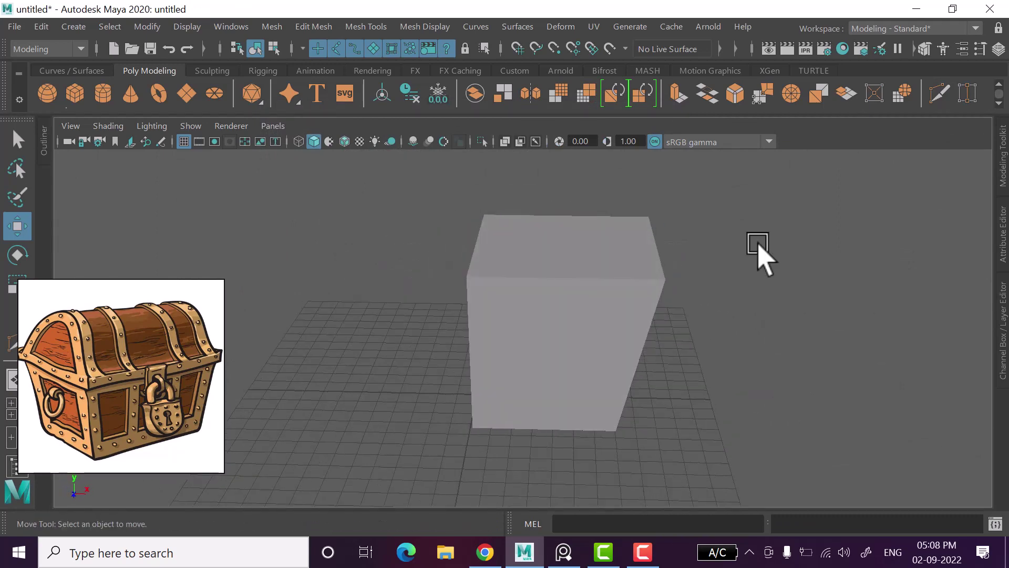
pyautogui.click(520, 421)
pyautogui.keyDown('alt'); pyautogui.moveTo(518, 462); pyautogui.dragTo(536, 419); pyautogui.keyUp('alt')
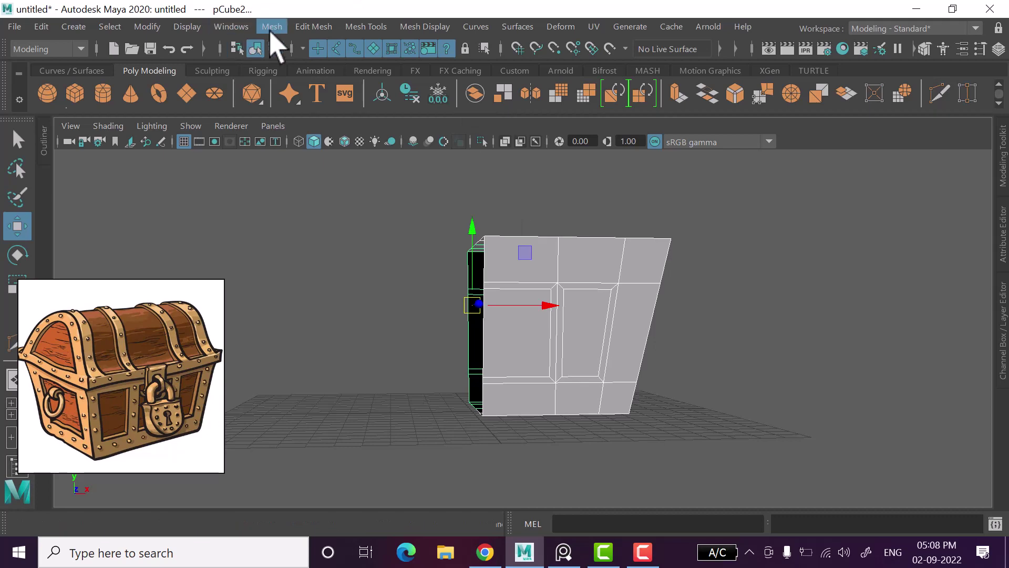
# Combine both chest halves into pCube3 via Mesh > Combine and delete its history.
pyautogui.click(271, 27)
pyautogui.click(307, 83)
pyautogui.keyDown('alt'); pyautogui.moveTo(297, 374); pyautogui.dragTo(365, 240); pyautogui.keyUp('alt')
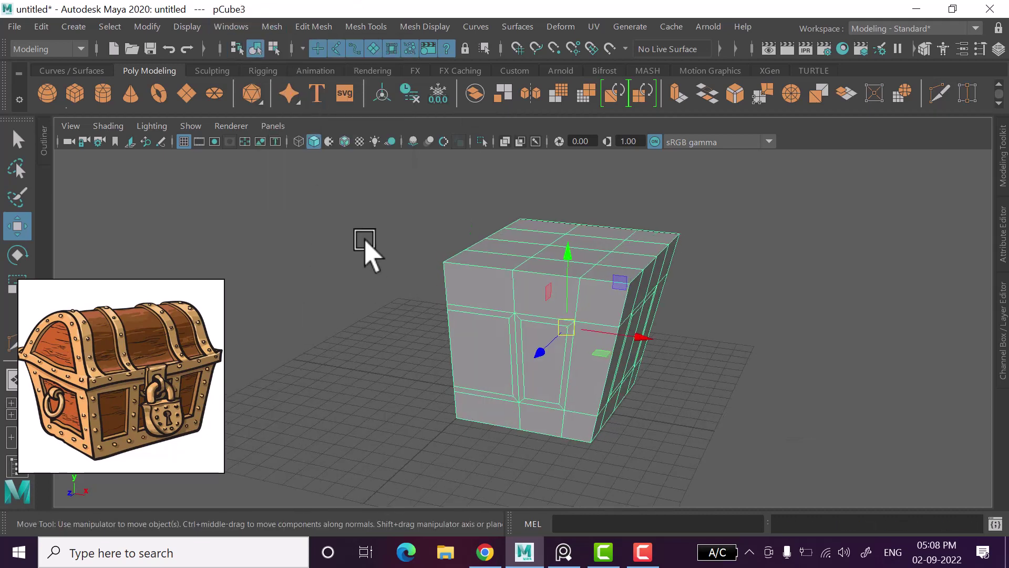
pyautogui.click(42, 27)
pyautogui.moveTo(84, 213)
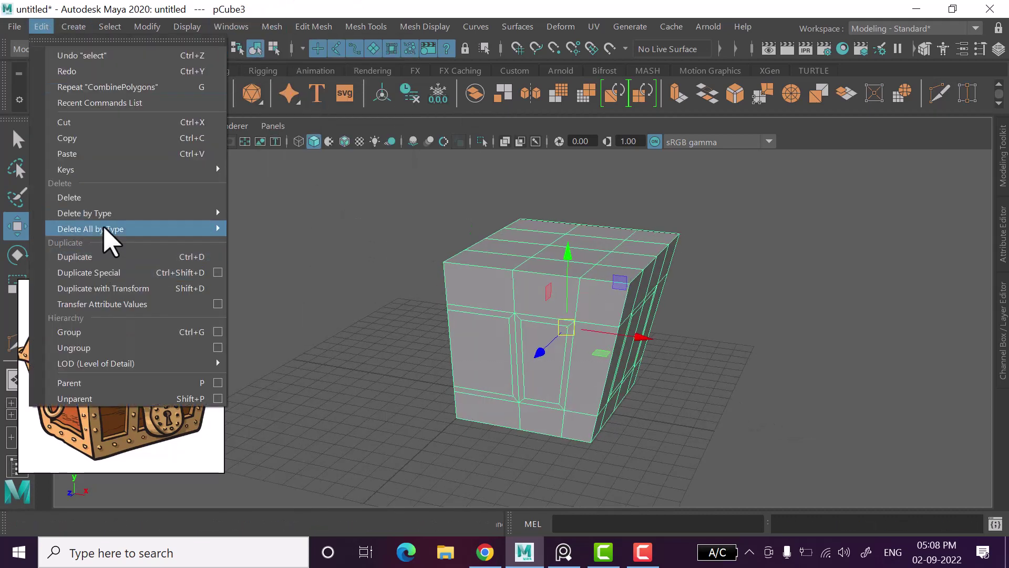
pyautogui.click(266, 213)
pyautogui.keyDown('alt'); pyautogui.moveTo(315, 371); pyautogui.dragTo(336, 368); pyautogui.keyUp('alt')
pyautogui.click(337, 368)
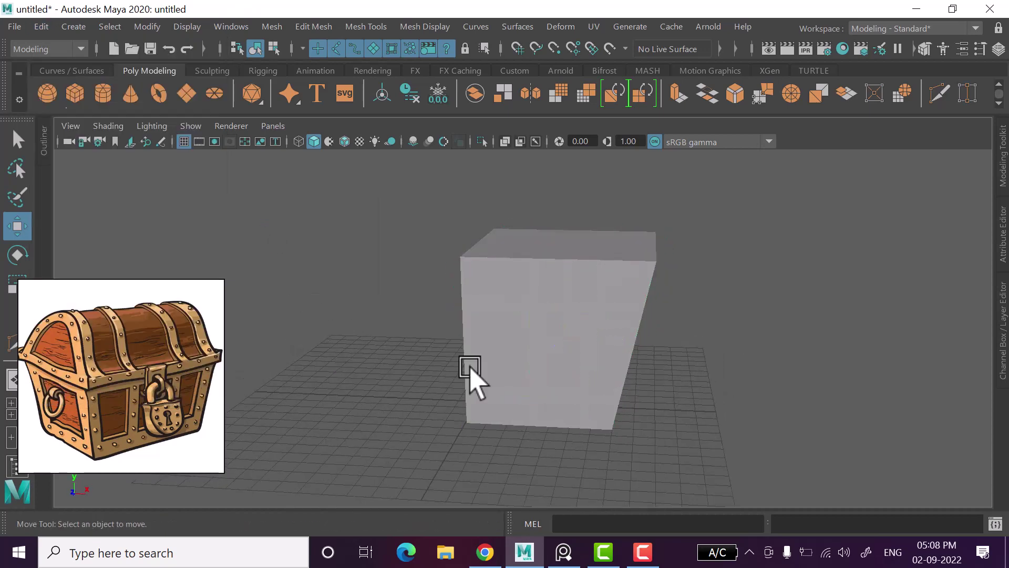
pyautogui.click(500, 368)
pyautogui.keyDown('alt'); pyautogui.moveTo(509, 372); pyautogui.dragTo(516, 401); pyautogui.keyUp('alt')
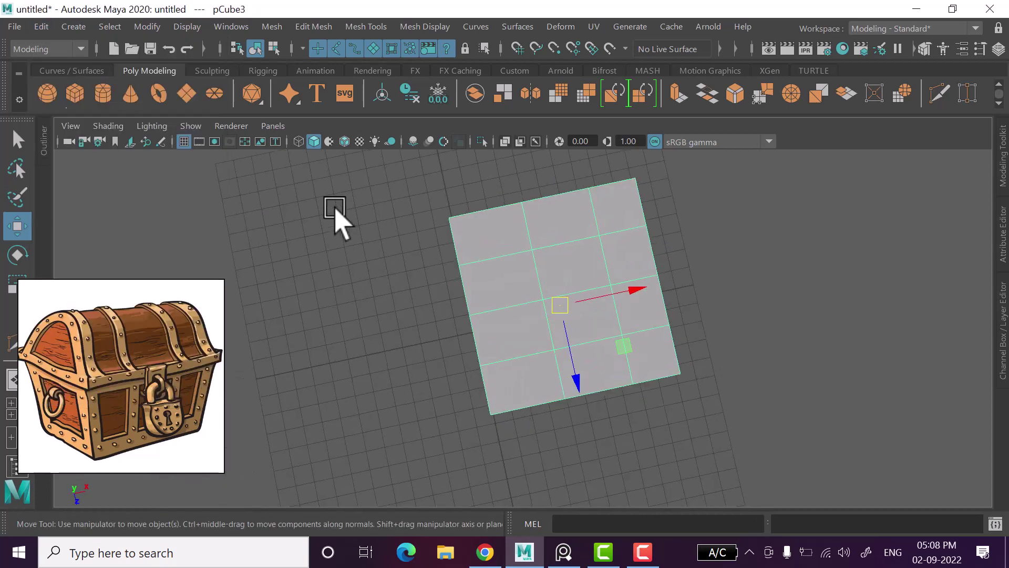
# Drag the chest's pivot along X to sit outside the mesh on its right.
pyautogui.press('space')
pyautogui.press('space')
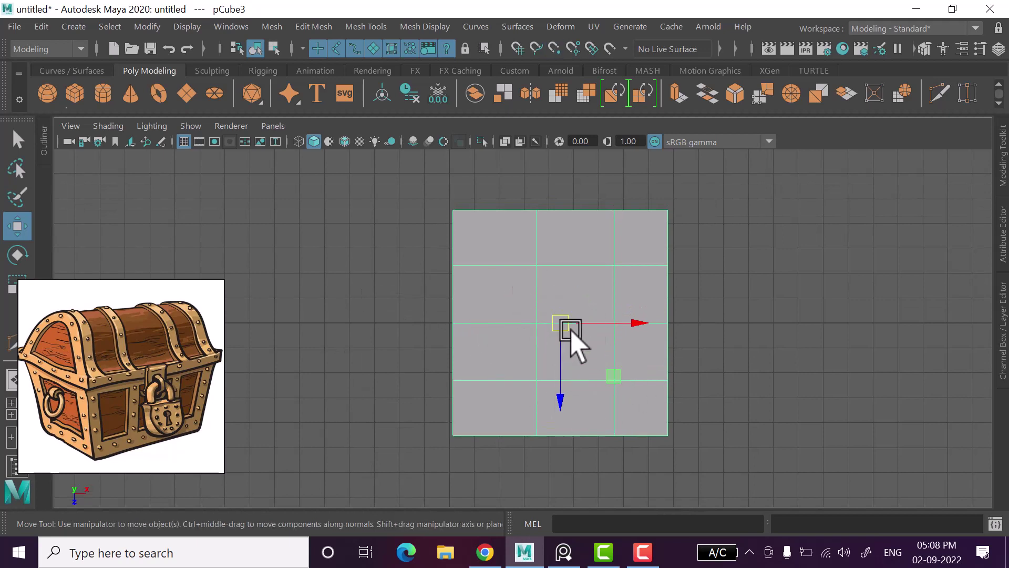
pyautogui.press('d')
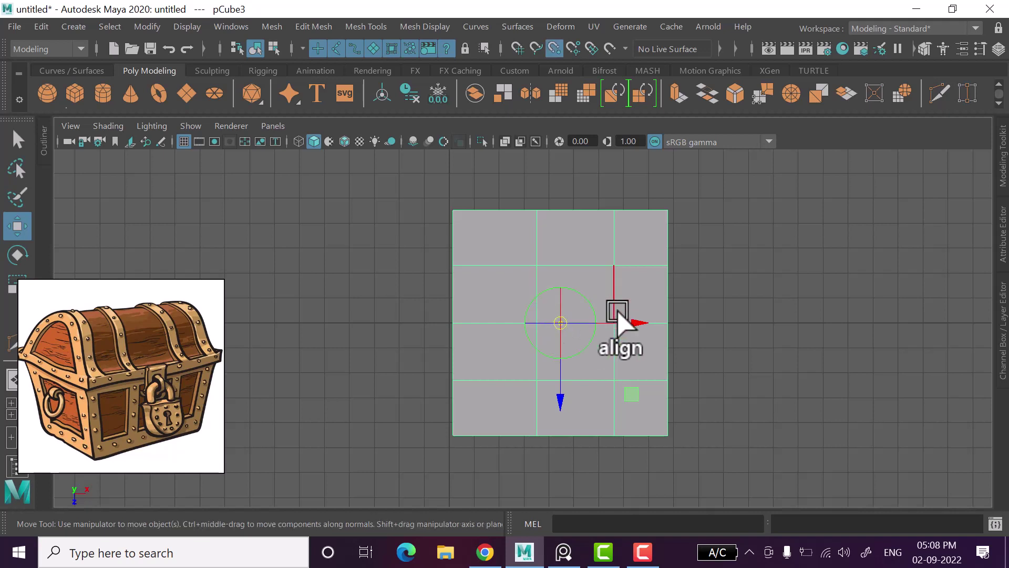
pyautogui.moveTo(626, 322); pyautogui.dragTo(605, 329)
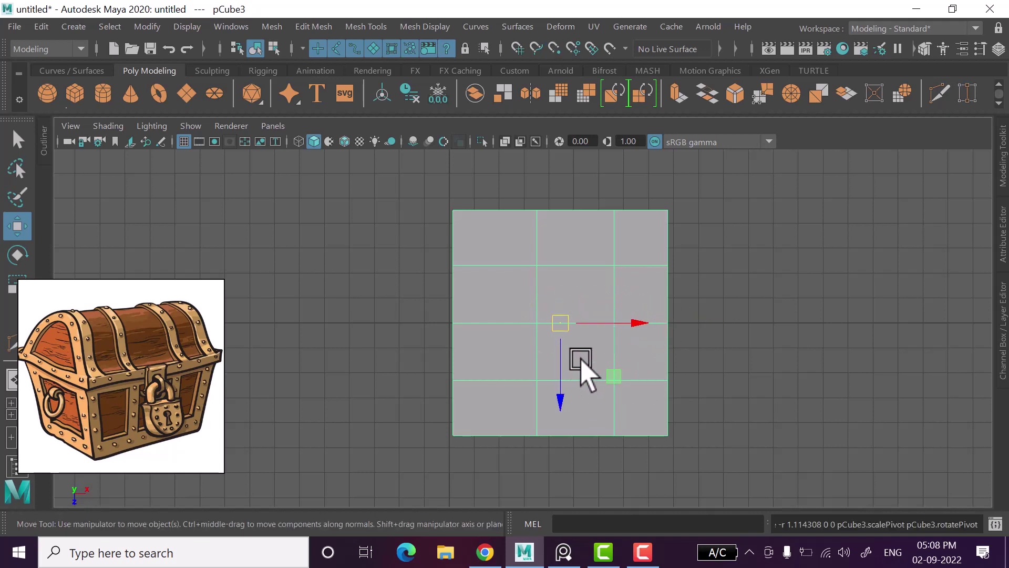
pyautogui.press('d')
pyautogui.press('d')
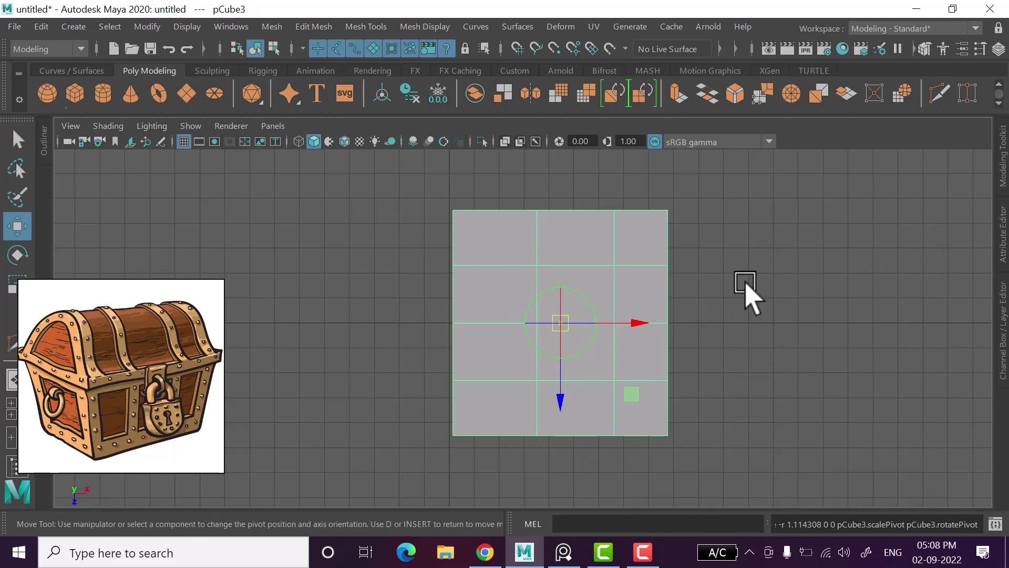
pyautogui.moveTo(622, 323); pyautogui.dragTo(812, 323)
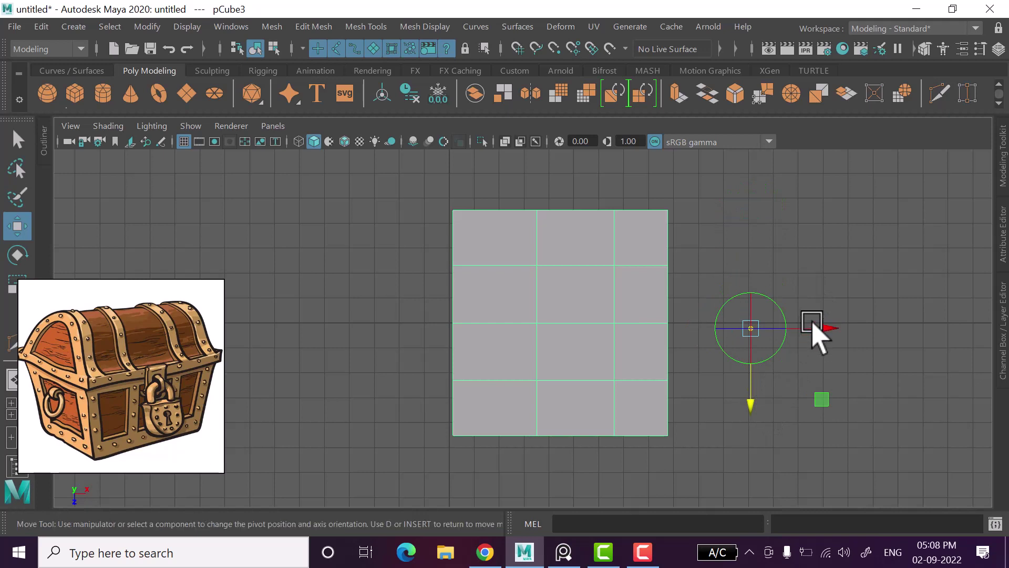
pyautogui.click(809, 339)
pyautogui.hotkey('ctrl', 'z')
# Test moving, rotating and scaling the chest around its new pivot, undoing each.
pyautogui.moveTo(811, 338)
pyautogui.mouseDown(button='middle')
pyautogui.moveTo(840, 342)
pyautogui.moveTo(852, 329)
pyautogui.mouseUp(button='middle')
pyautogui.hotkey('ctrl', 'z')
pyautogui.hotkey('ctrl', 'z')
pyautogui.hotkey('ctrl', 'z')
pyautogui.press('e')
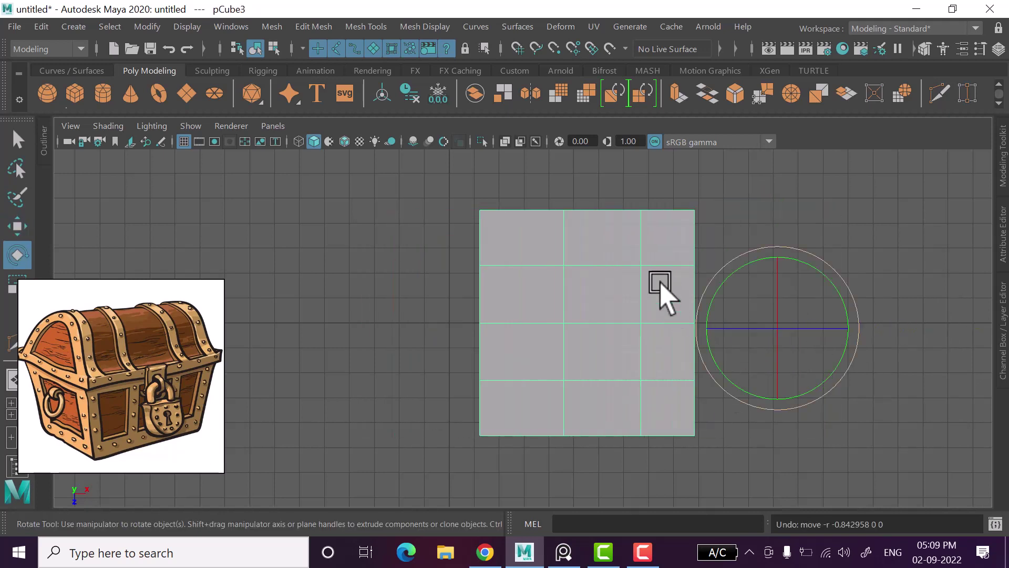
pyautogui.moveTo(752, 332)
pyautogui.mouseDown()
pyautogui.moveTo(755, 349)
pyautogui.moveTo(732, 356)
pyautogui.mouseUp()
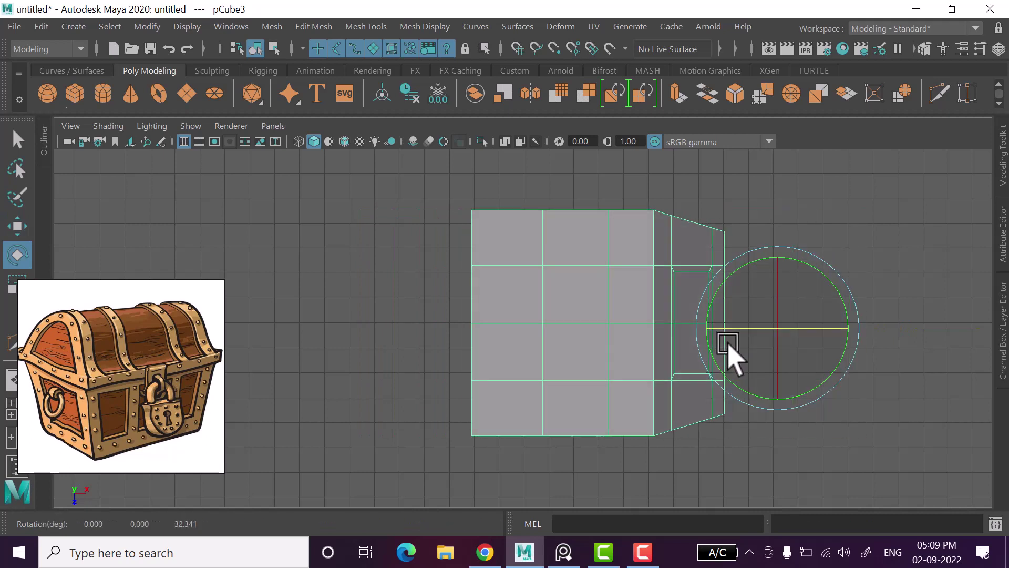
pyautogui.hotkey('ctrl', 'z')
pyautogui.press('r')
pyautogui.moveTo(784, 329); pyautogui.dragTo(833, 338)
pyautogui.hotkey('ctrl', 'z')
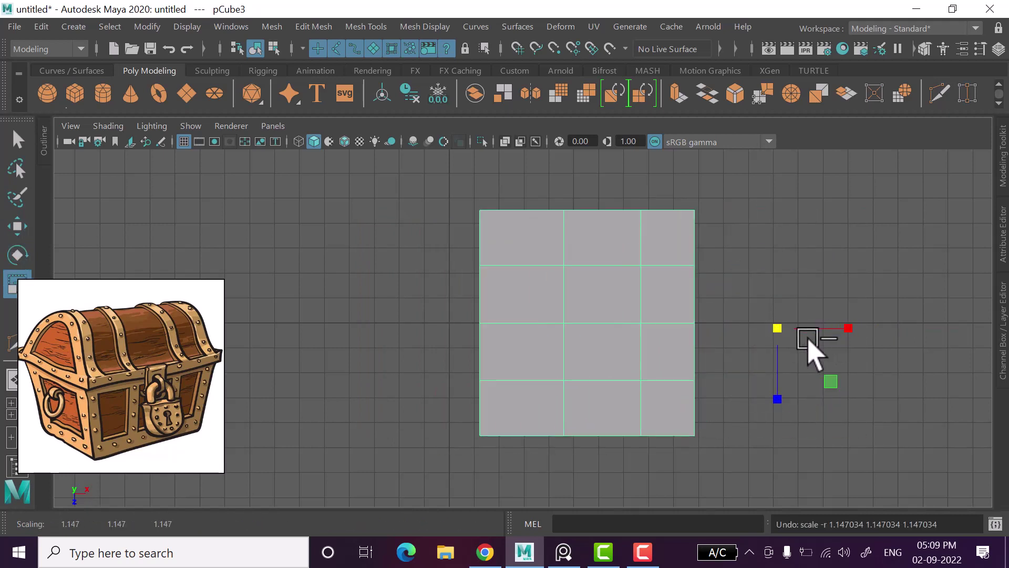
# Reselect the chest, try another move and undo it, then select it again.
pyautogui.click(833, 356)
pyautogui.moveTo(819, 281)
pyautogui.mouseDown()
pyautogui.moveTo(668, 371)
pyautogui.moveTo(703, 384)
pyautogui.mouseUp()
pyautogui.press('w')
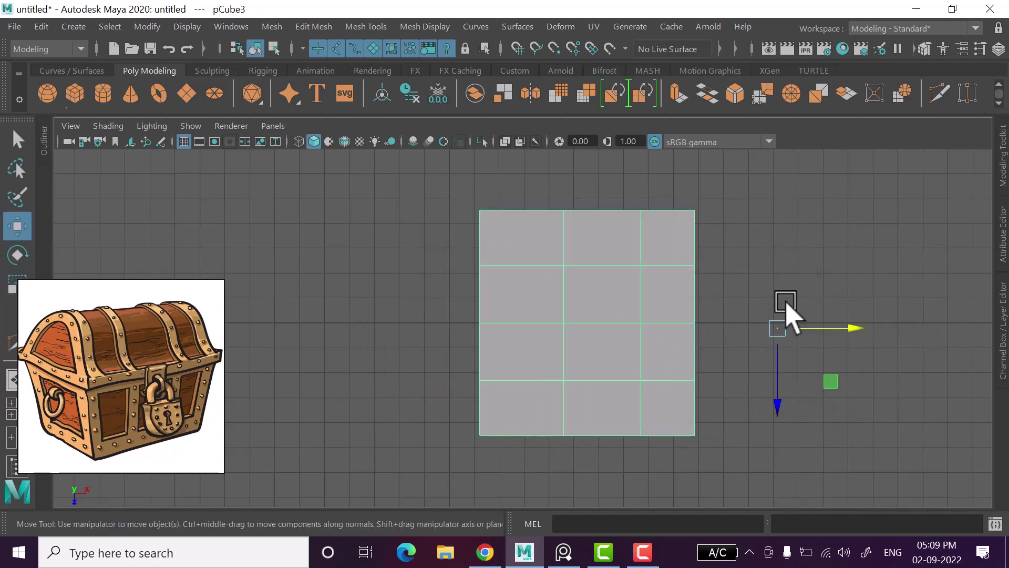
pyautogui.moveTo(629, 374)
pyautogui.keyDown('alt'); pyautogui.mouseDown(button='middle')
pyautogui.moveTo(604, 338)
pyautogui.moveTo(631, 349)
pyautogui.mouseUp(button='middle'); pyautogui.keyUp('alt')
pyautogui.hotkey('ctrl', 'z')
pyautogui.hotkey('ctrl', 'z')
pyautogui.hotkey('ctrl', 'z')
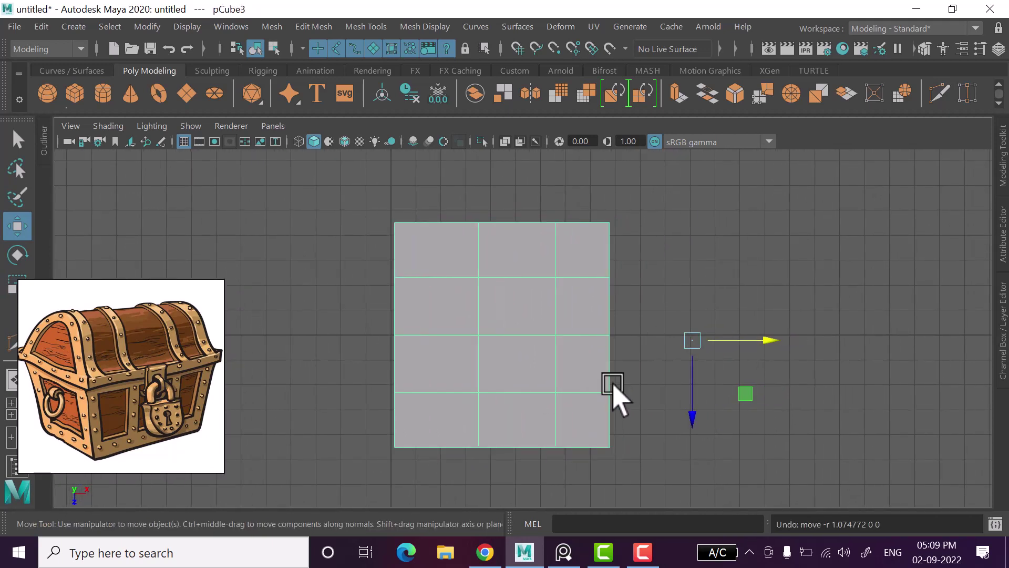
pyautogui.moveTo(676, 275); pyautogui.dragTo(502, 402)
pyautogui.click(642, 439)
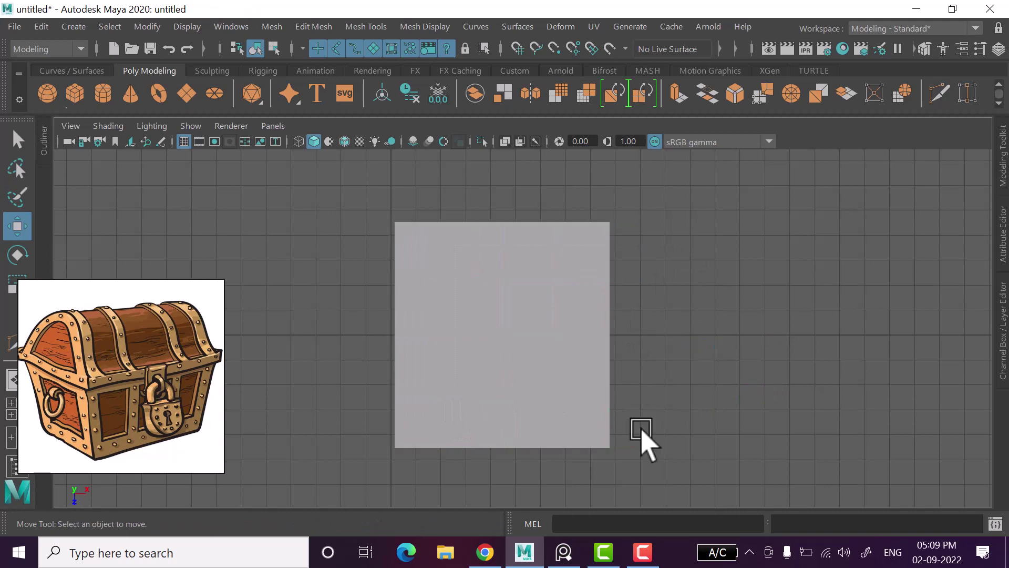
pyautogui.moveTo(647, 342); pyautogui.dragTo(573, 295)
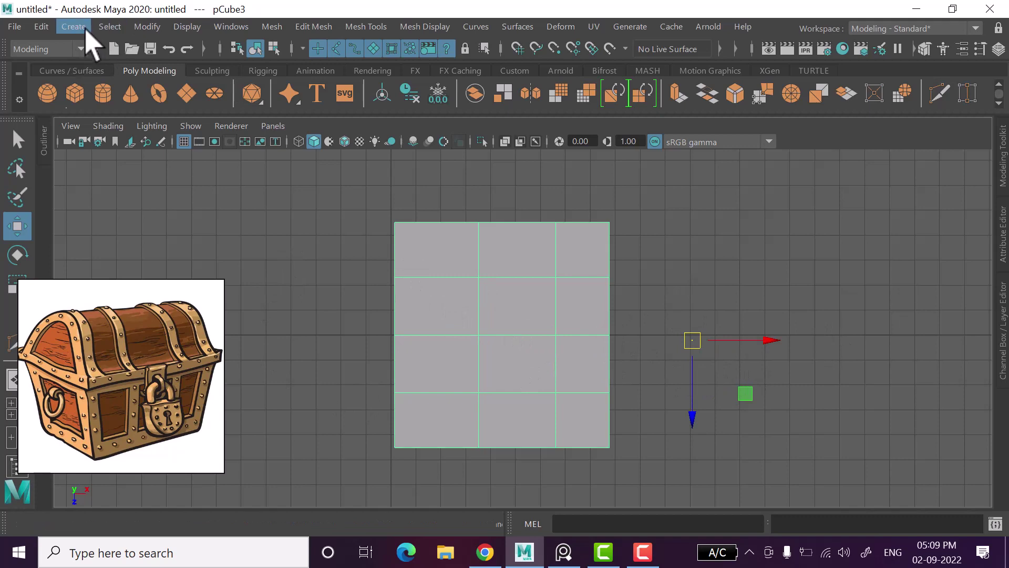
# Center pCube3's pivot with Modify > Center Pivot.
pyautogui.click(80, 31)
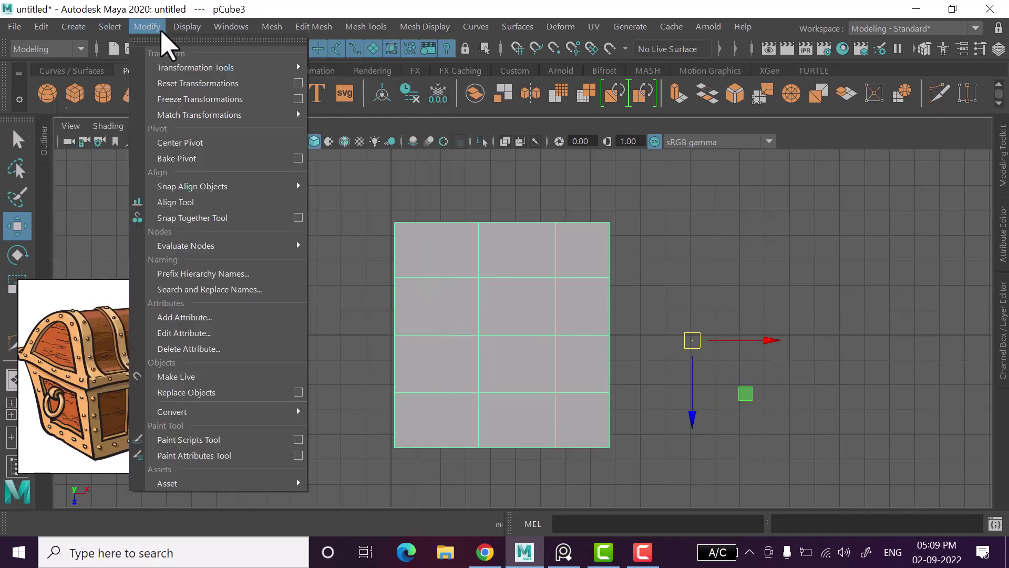
pyautogui.click(215, 149)
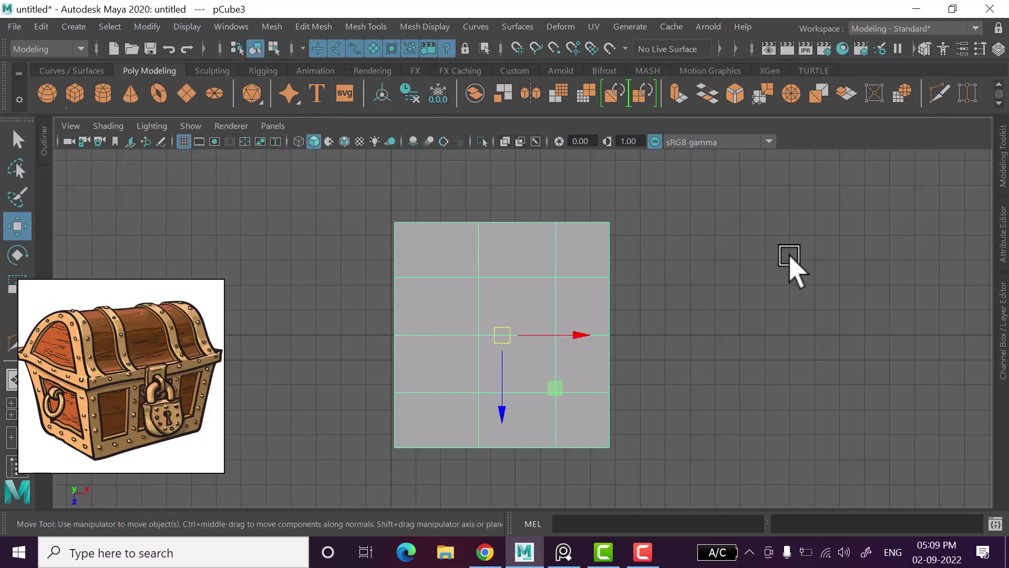
pyautogui.click(793, 270)
pyautogui.click(545, 404)
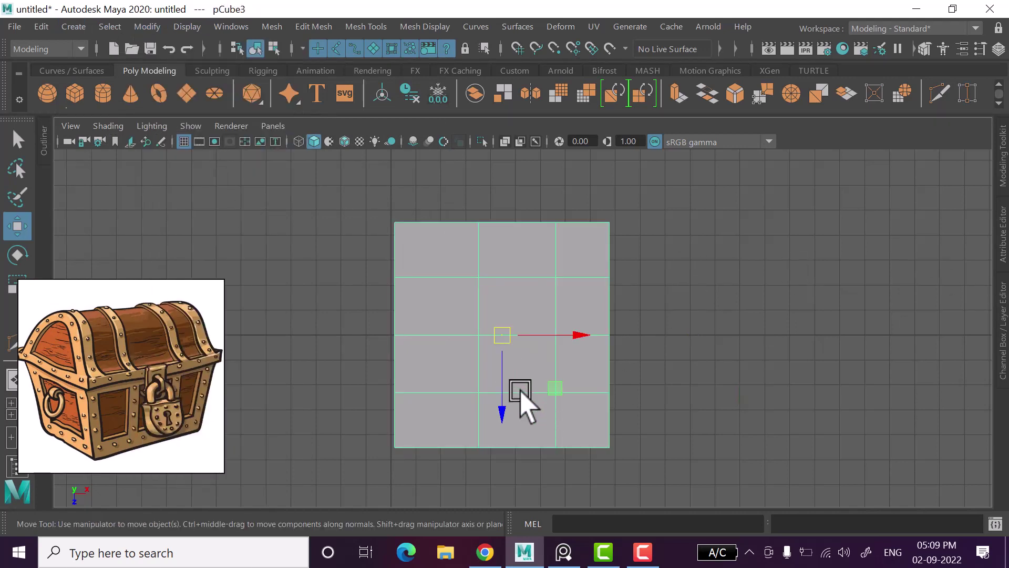
pyautogui.keyDown('alt'); pyautogui.moveTo(521, 392); pyautogui.dragTo(542, 378, button='middle'); pyautogui.keyUp('alt')
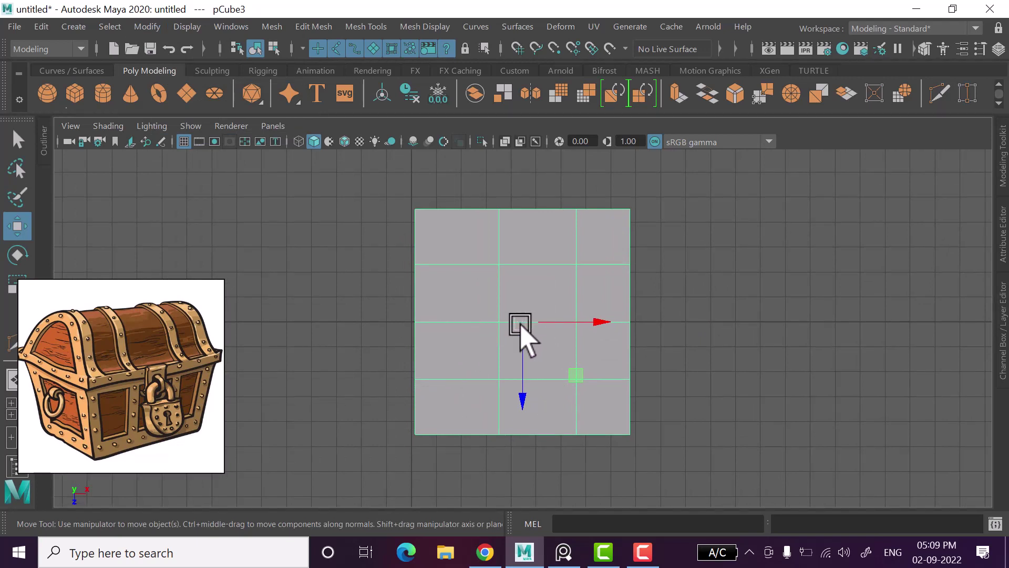
# Edit the pivot with Snap to Grids on, testing a 10-unit X move then undoing it.
pyautogui.press('d')
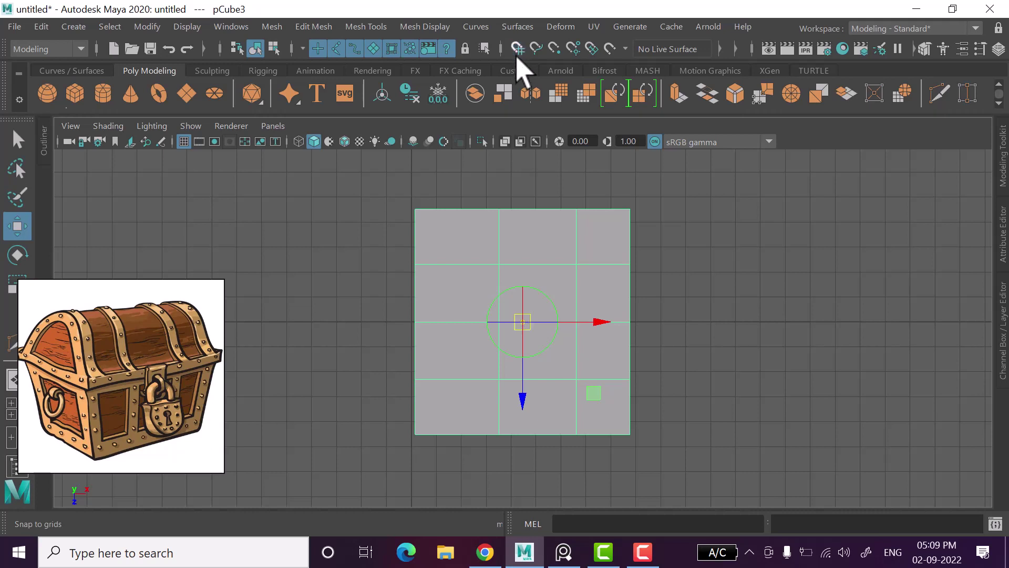
pyautogui.keyDown('alt'); pyautogui.moveTo(596, 135); pyautogui.dragTo(604, 190, button='middle'); pyautogui.keyUp('alt')
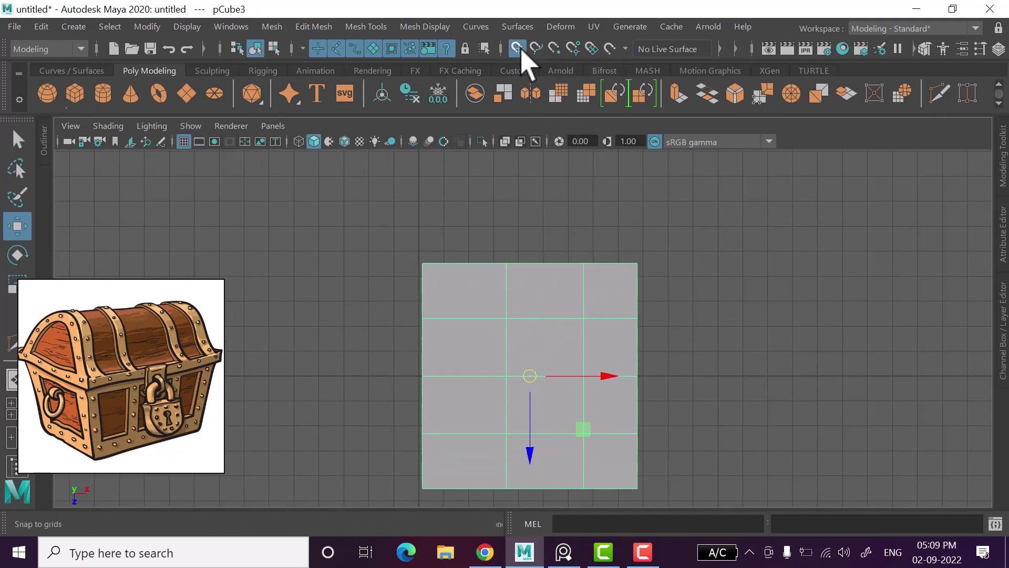
pyautogui.click(521, 48)
pyautogui.keyDown('alt'); pyautogui.moveTo(568, 330); pyautogui.dragTo(568, 309, button='middle'); pyautogui.keyUp('alt')
pyautogui.scroll(-1, 568, 308)
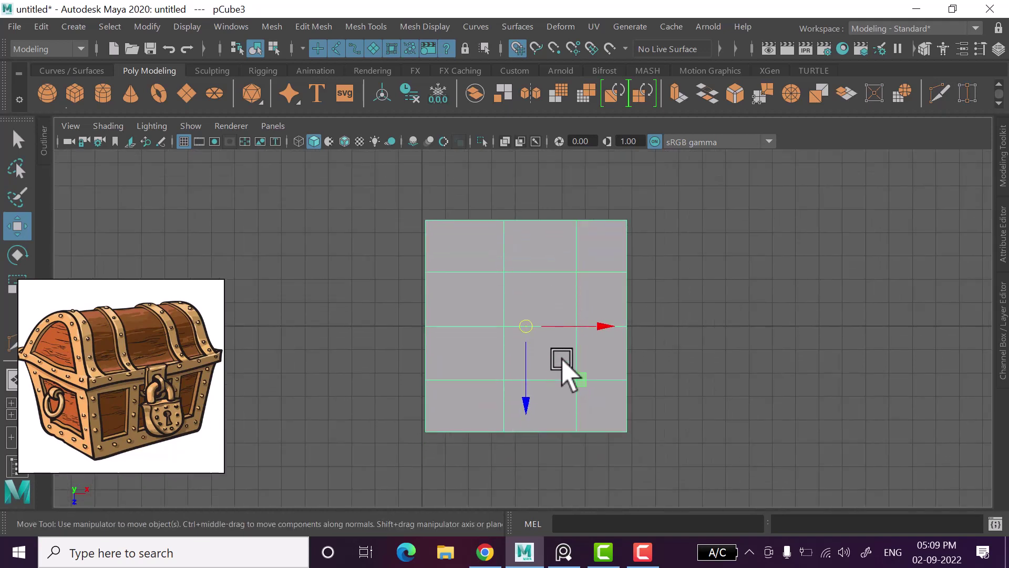
pyautogui.moveTo(584, 328)
pyautogui.mouseDown()
pyautogui.moveTo(663, 336)
pyautogui.moveTo(592, 344)
pyautogui.mouseUp()
pyautogui.hotkey('ctrl', 'z')
pyautogui.click(732, 323)
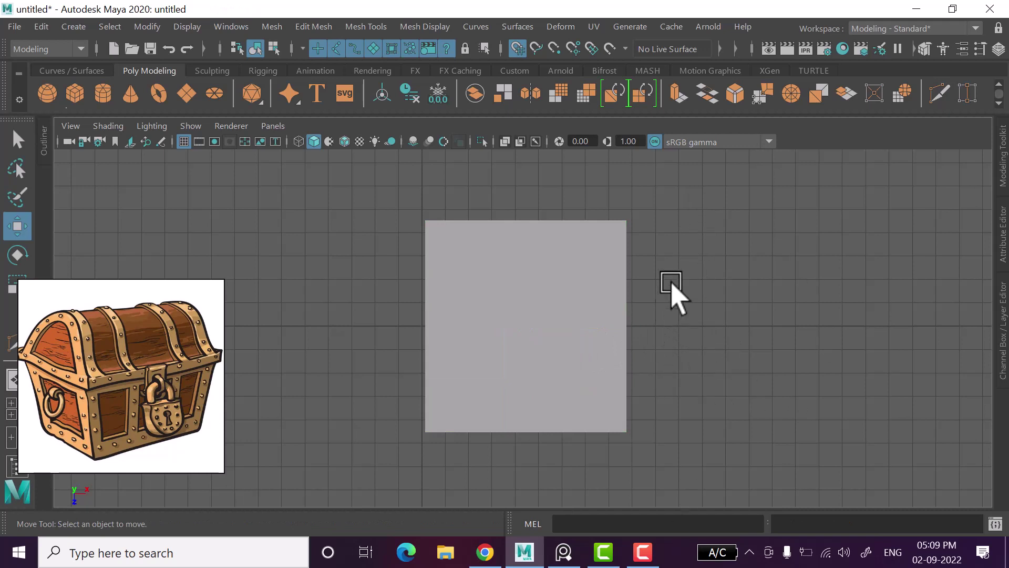
# Turn on Snap to Points, test snapped moves of pCube3 and undo them.
pyautogui.scroll(1, 692, 338)
pyautogui.scroll(1, 631, 326)
pyautogui.click(563, 315)
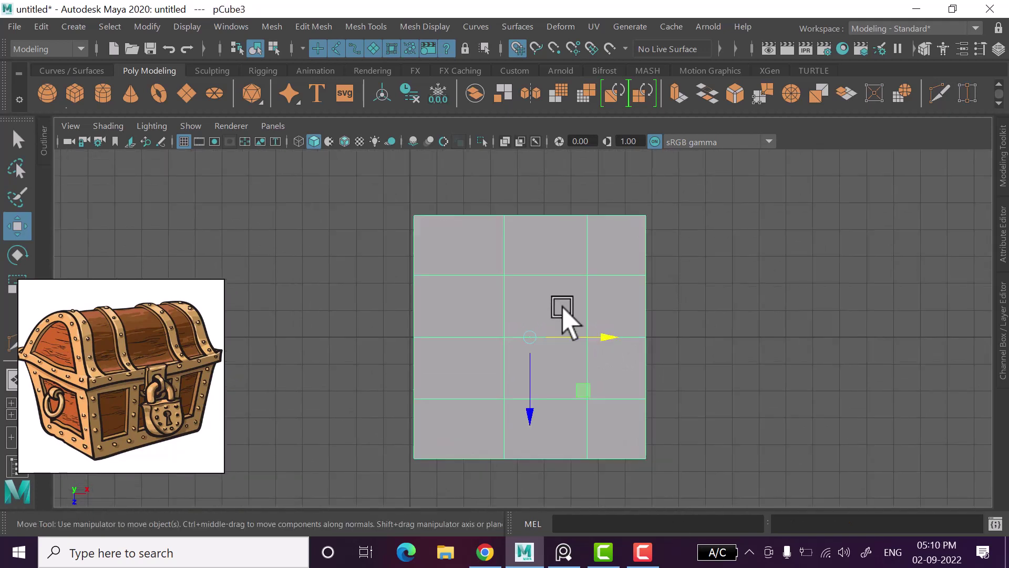
pyautogui.click(536, 49)
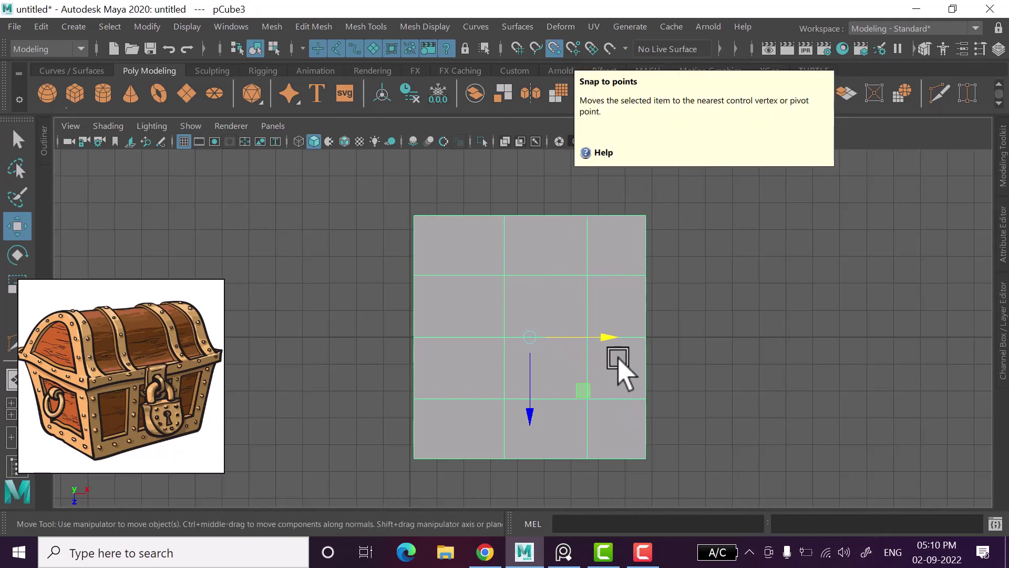
pyautogui.moveTo(587, 339); pyautogui.dragTo(692, 353)
pyautogui.hotkey('ctrl', 'z')
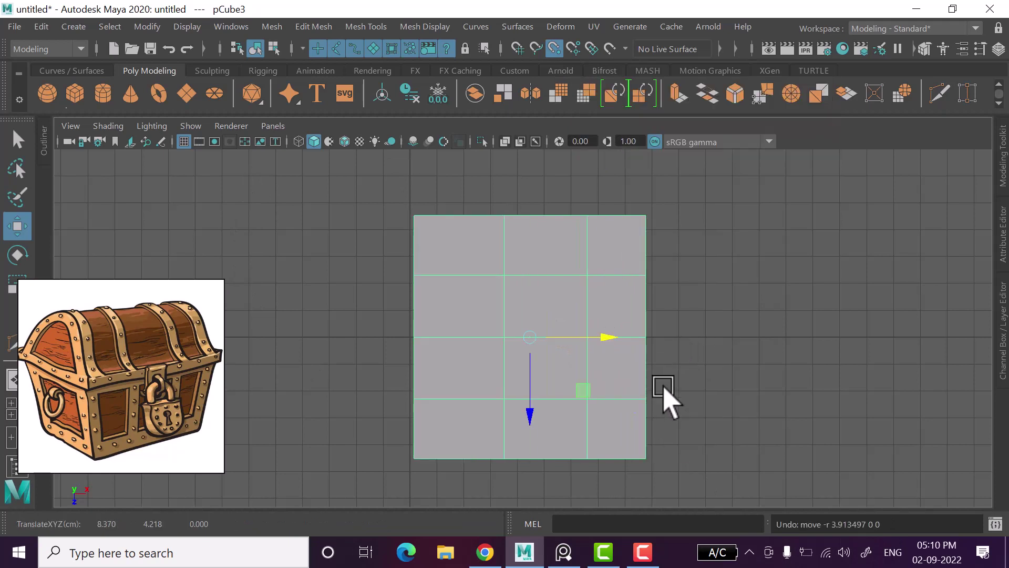
pyautogui.moveTo(524, 343)
pyautogui.mouseDown()
pyautogui.moveTo(534, 379)
pyautogui.moveTo(544, 313)
pyautogui.mouseUp()
pyautogui.hotkey('ctrl', 'z')
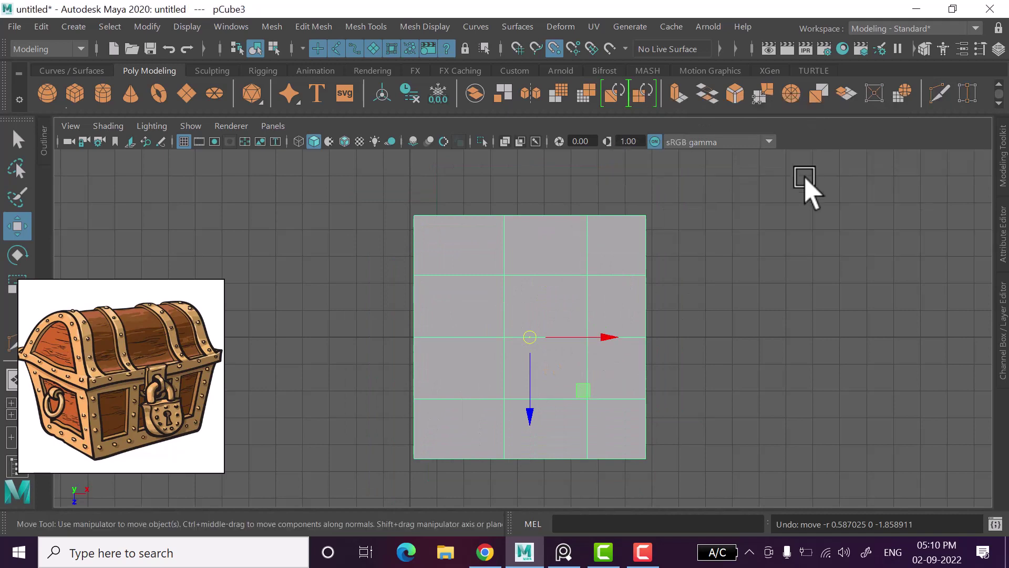
pyautogui.press('space')
pyautogui.press('space')
pyautogui.moveTo(794, 282)
pyautogui.keyDown('alt'); pyautogui.mouseDown()
pyautogui.moveTo(776, 202)
pyautogui.moveTo(676, 295)
pyautogui.moveTo(583, 293)
pyautogui.moveTo(558, 263)
pyautogui.mouseUp(); pyautogui.keyUp('alt')
pyautogui.moveTo(559, 263); pyautogui.dragTo(575, 180, button='right')
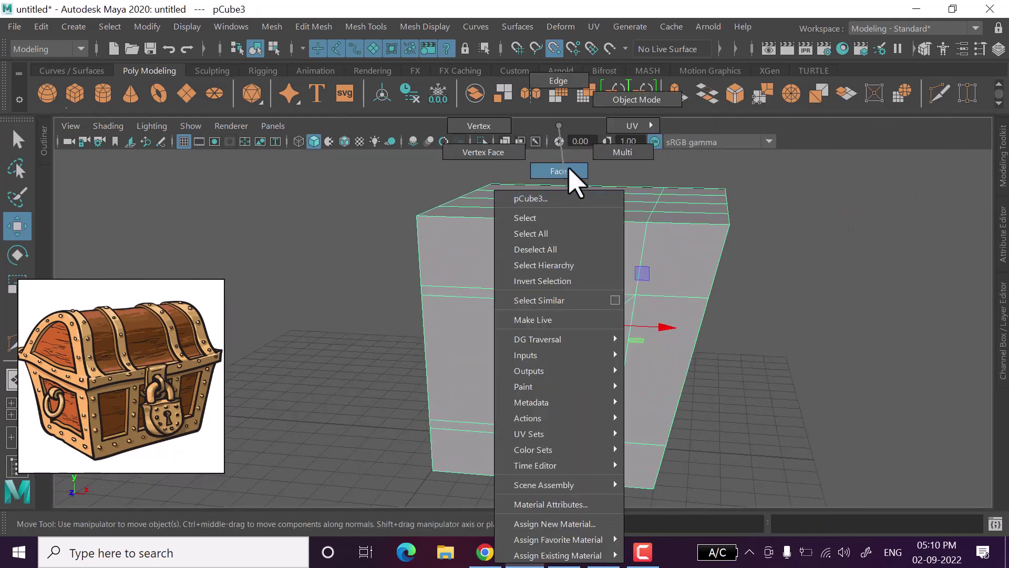
pyautogui.click(581, 259)
pyautogui.scroll(5, 594, 257)
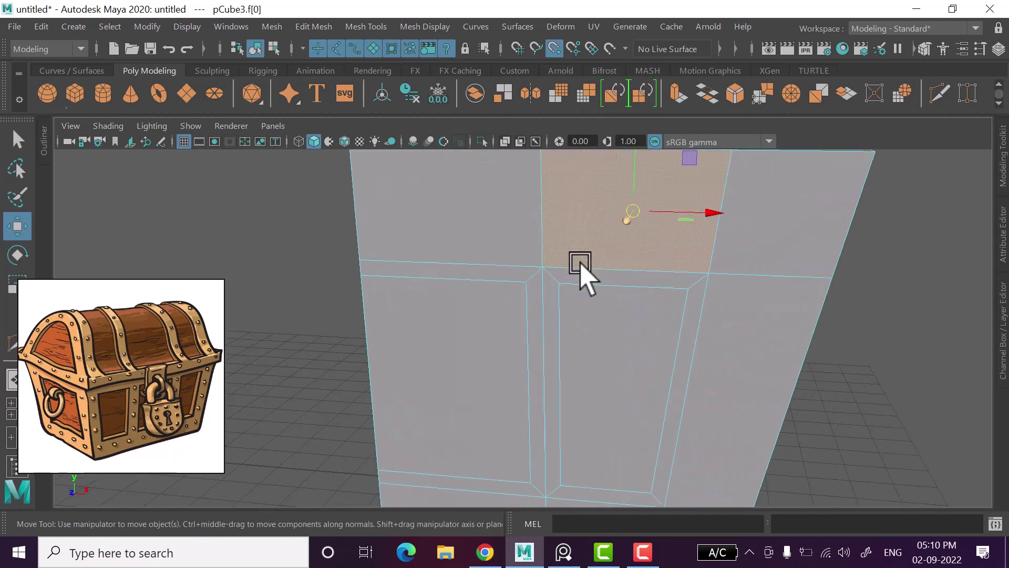
pyautogui.scroll(-1, 586, 289)
pyautogui.scroll(-1, 578, 299)
pyautogui.moveTo(565, 125); pyautogui.dragTo(496, 135, button='right')
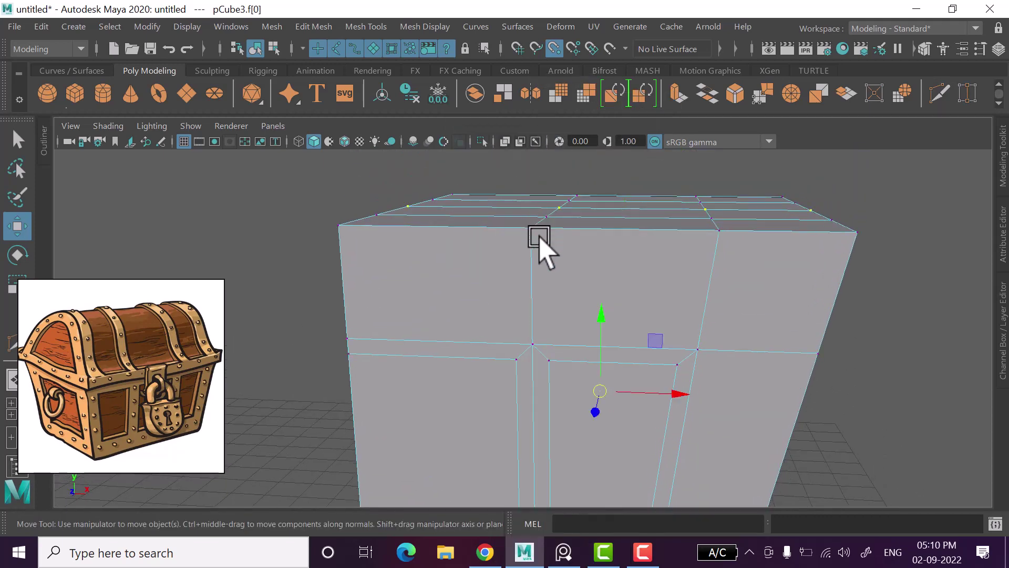
pyautogui.click(723, 248)
pyautogui.click(720, 230)
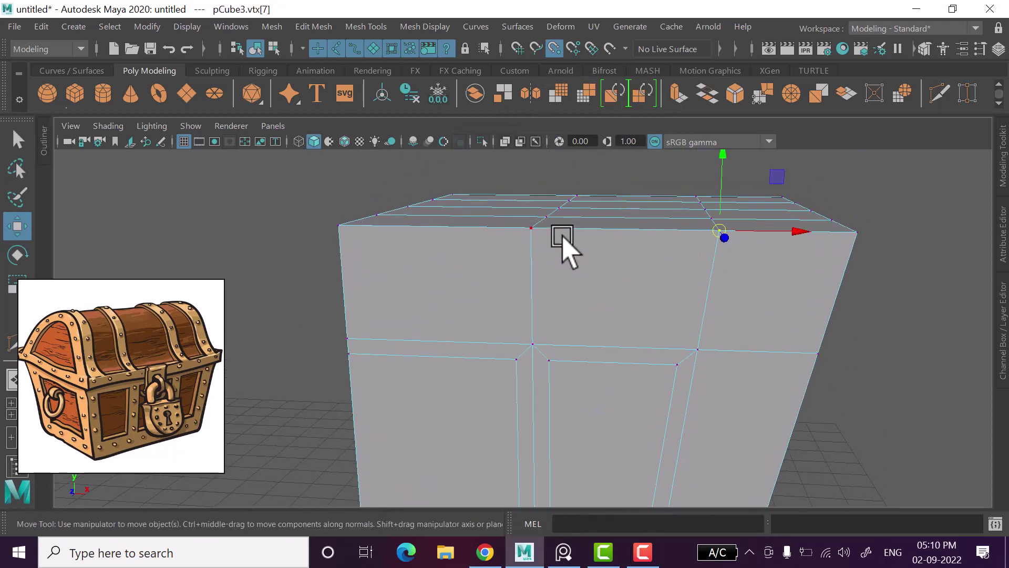
pyautogui.click(531, 227)
pyautogui.click(535, 351)
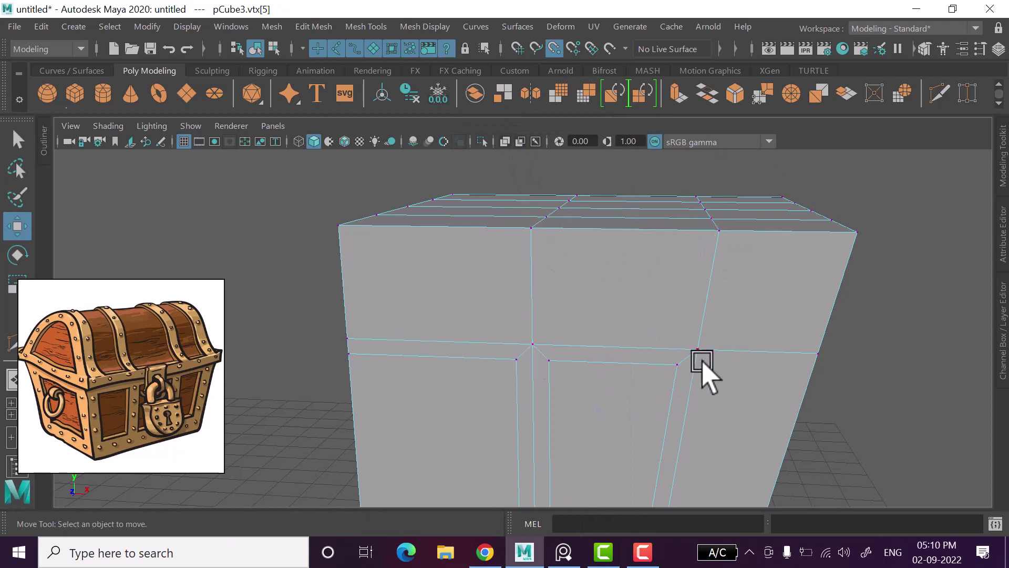
pyautogui.click(698, 349)
pyautogui.click(867, 372)
pyautogui.moveTo(867, 371)
pyautogui.keyDown('alt'); pyautogui.mouseDown()
pyautogui.moveTo(770, 387)
pyautogui.moveTo(689, 350)
pyautogui.moveTo(636, 288)
pyautogui.moveTo(630, 337)
pyautogui.mouseUp(); pyautogui.keyUp('alt')
pyautogui.click(578, 337)
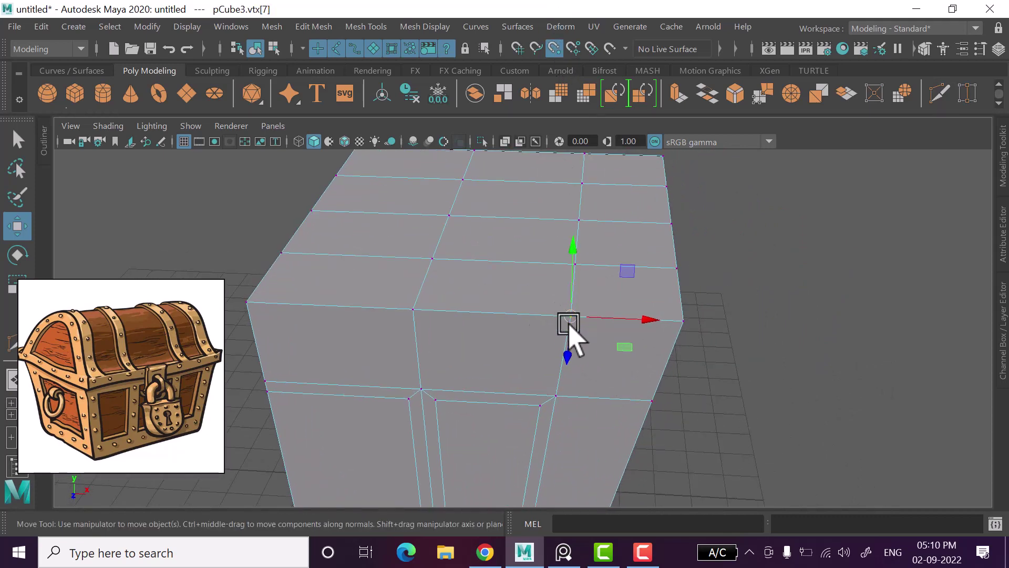
pyautogui.moveTo(570, 317)
pyautogui.mouseDown()
pyautogui.moveTo(629, 243)
pyautogui.moveTo(439, 284)
pyautogui.mouseUp()
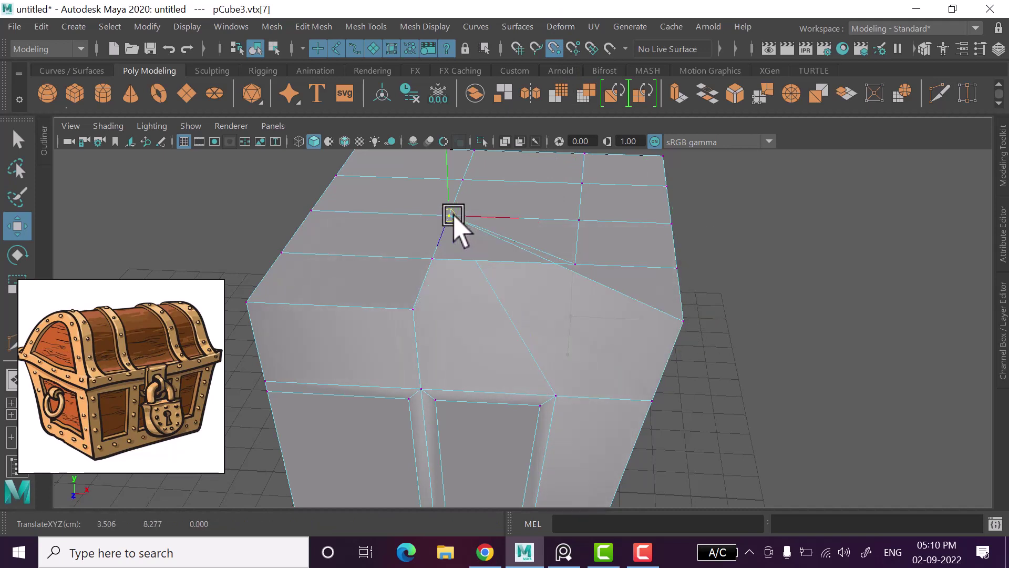
pyautogui.moveTo(439, 284); pyautogui.dragTo(468, 322)
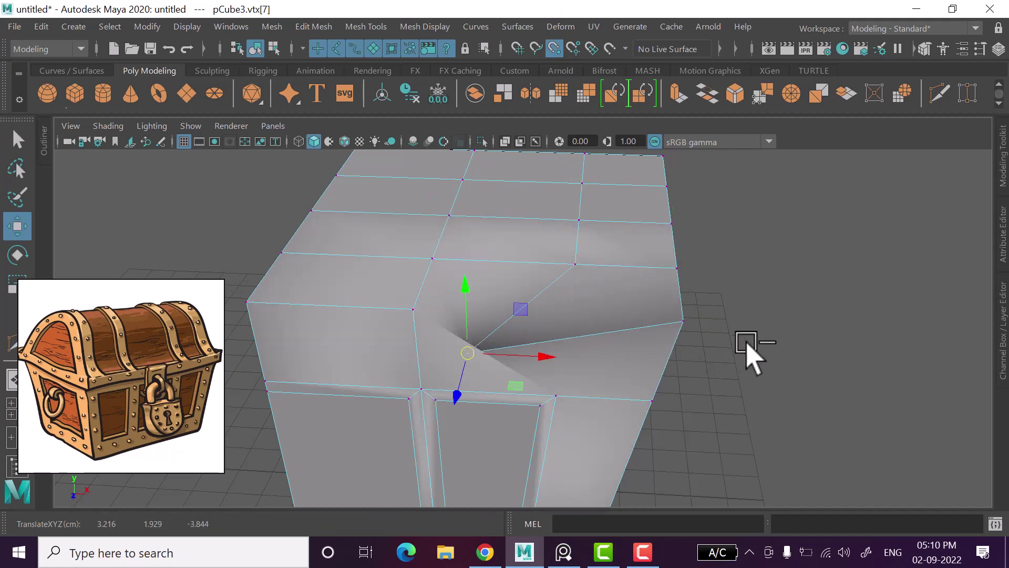
pyautogui.hotkey('ctrl', 'z')
pyautogui.scroll(-1, 822, 326)
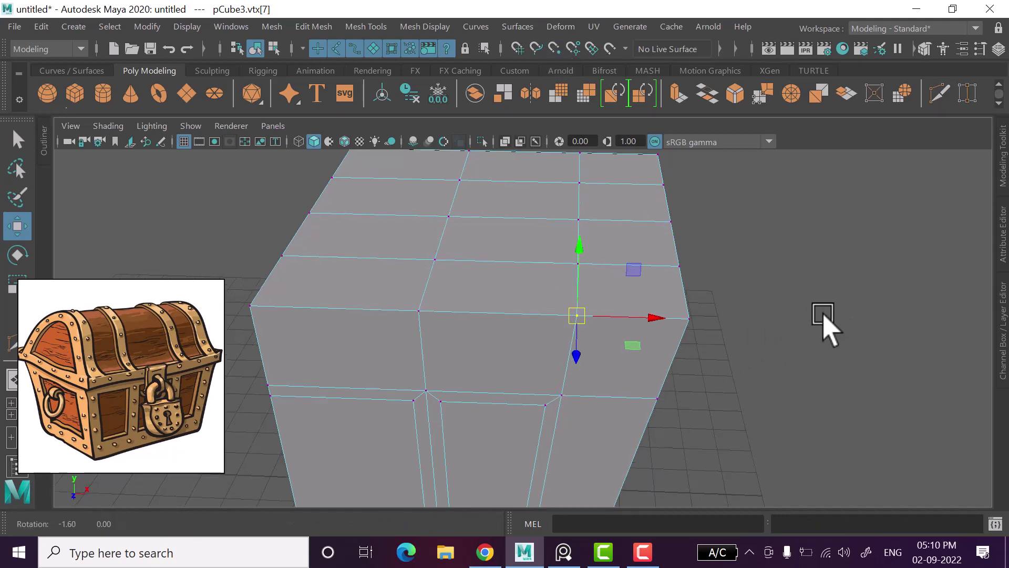
pyautogui.scroll(-4, 824, 327)
pyautogui.scroll(-3, 494, 371)
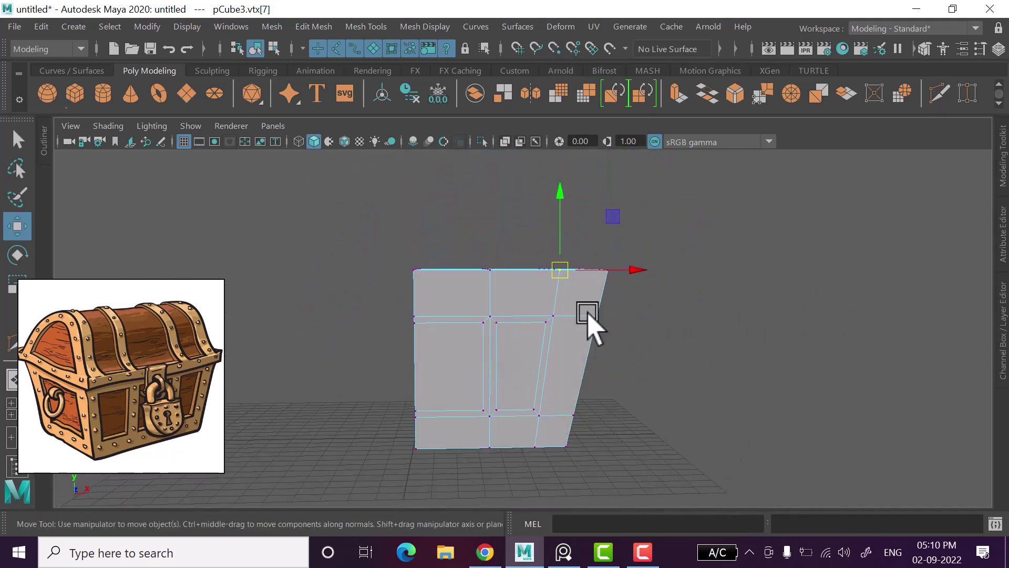
pyautogui.moveTo(708, 132); pyautogui.dragTo(757, 175, button='right')
pyautogui.click(750, 354)
pyautogui.click(524, 337)
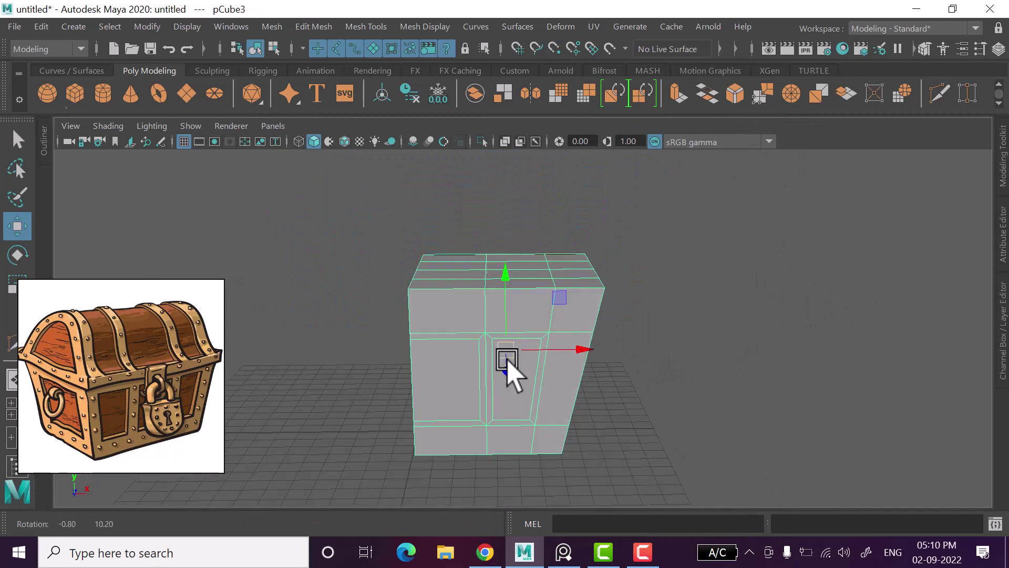
pyautogui.press('space')
pyautogui.press('space')
# Snap pCube3's pivot to the box's left edge using point snapping.
pyautogui.keyDown('alt'); pyautogui.moveTo(461, 315); pyautogui.dragTo(473, 293, button='middle'); pyautogui.keyUp('alt')
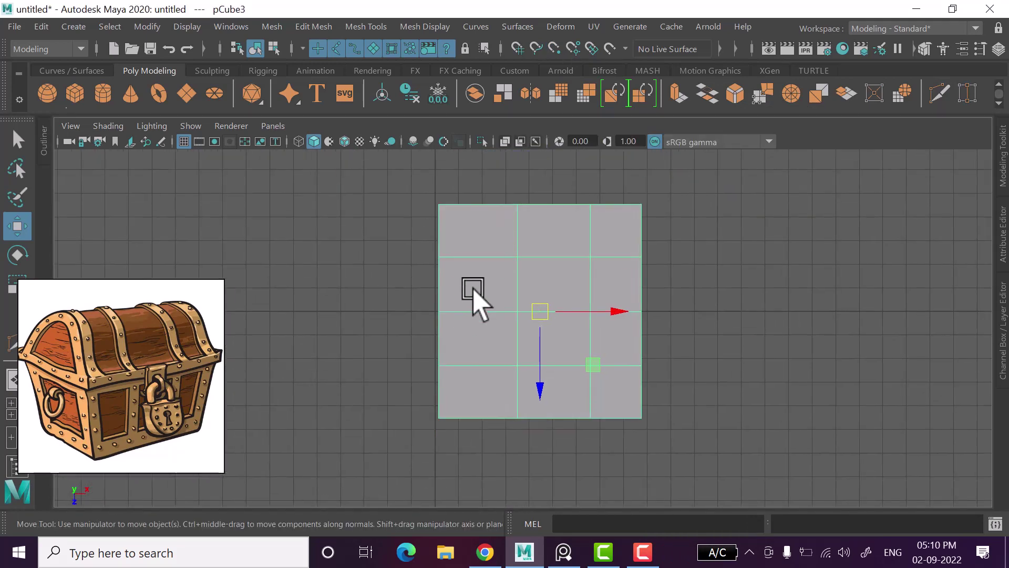
pyautogui.press('d')
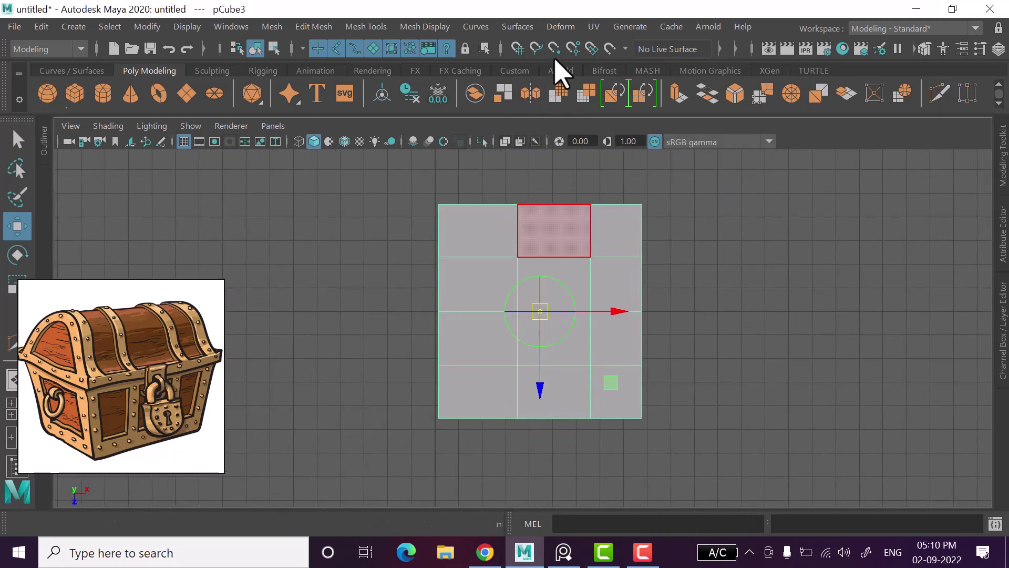
pyautogui.press('v')
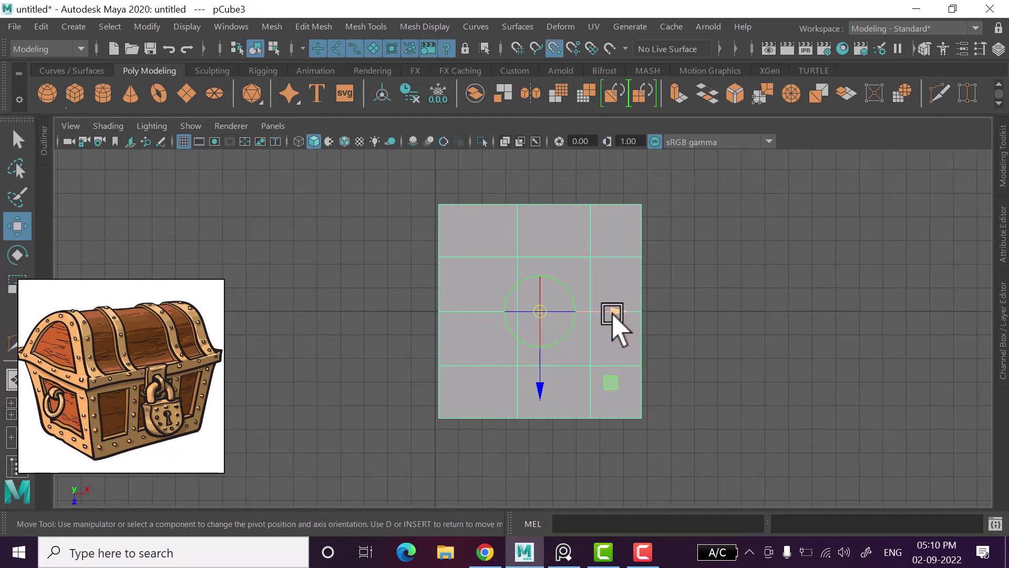
pyautogui.moveTo(611, 313); pyautogui.dragTo(461, 326)
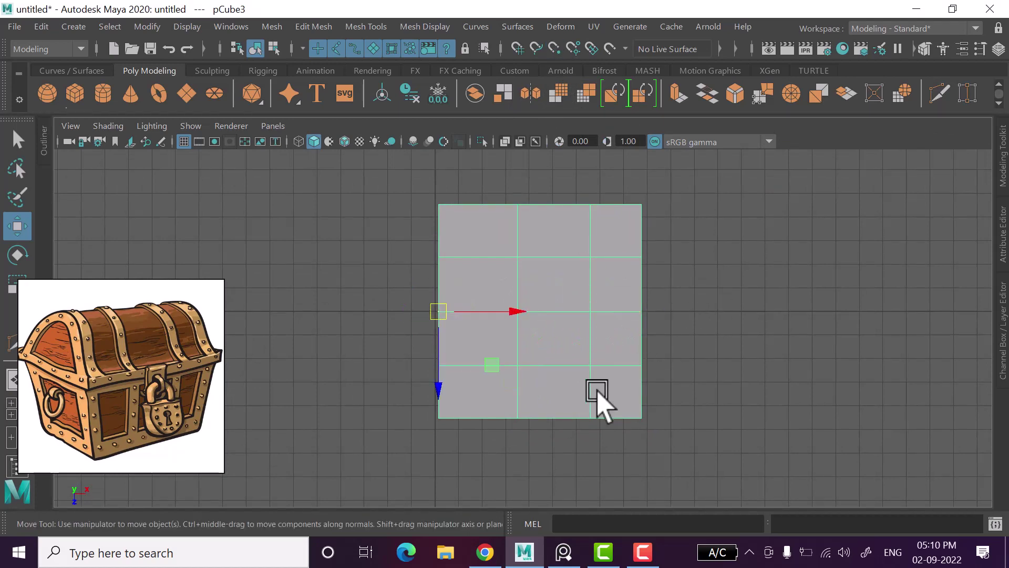
# Show the tapered, paneled box in the front view and bring up the Edit menu.
pyautogui.press('space')
pyautogui.press('space')
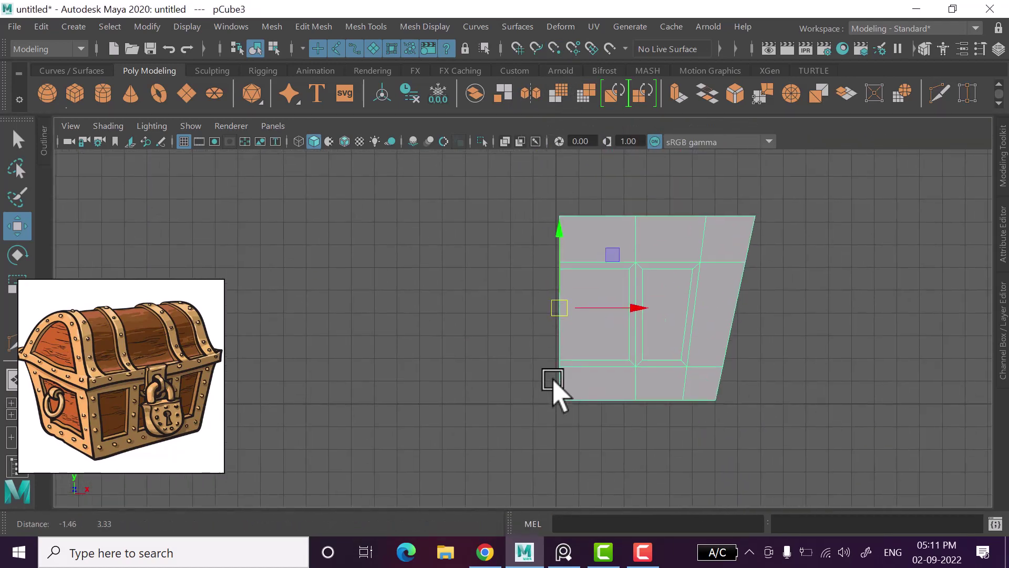
pyautogui.click(42, 29)
pyautogui.click(288, 225)
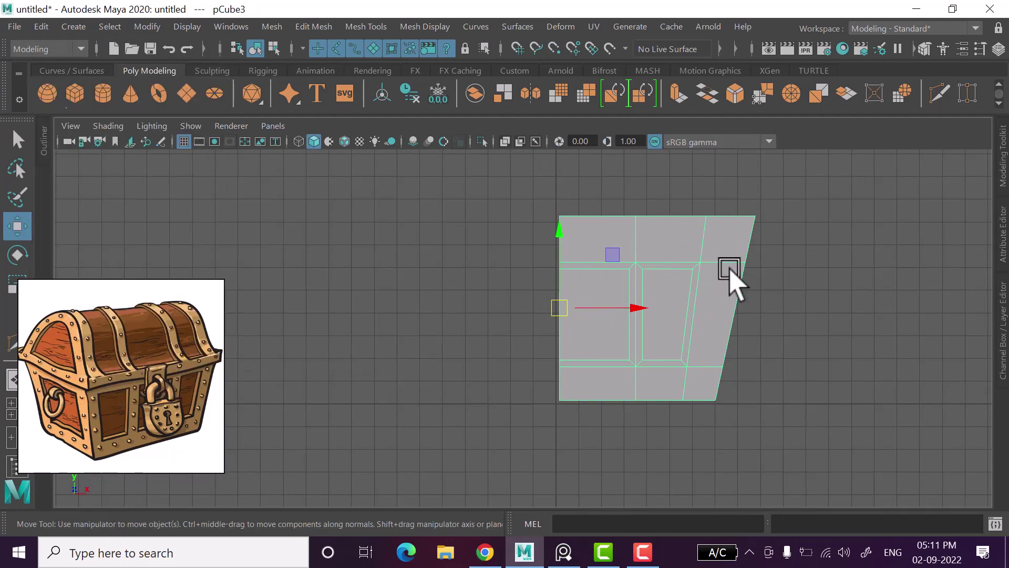
pyautogui.click(41, 26)
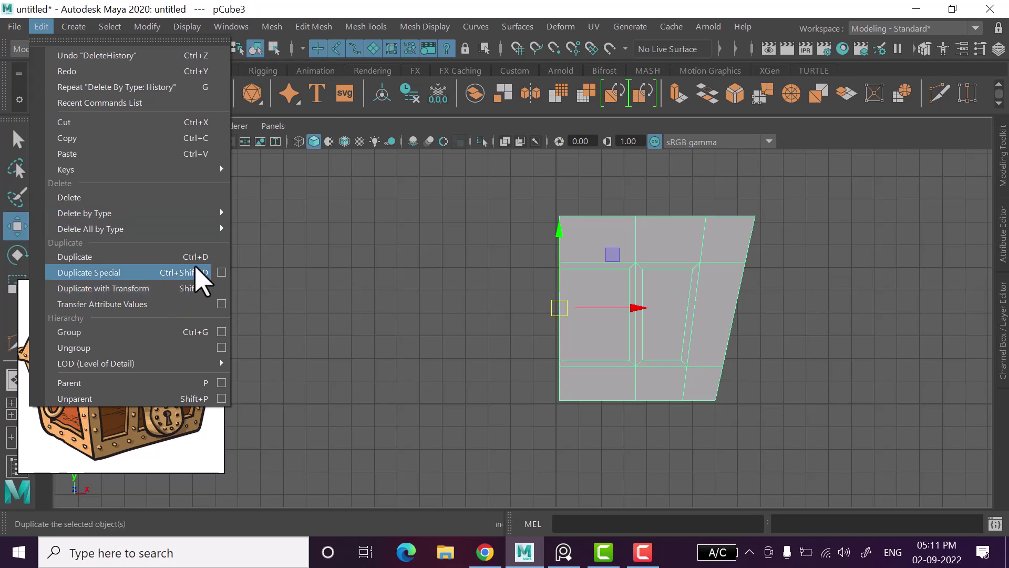
# Reset Duplicate Special options and apply them to create a mirrored copy, pCube4.
pyautogui.click(221, 272)
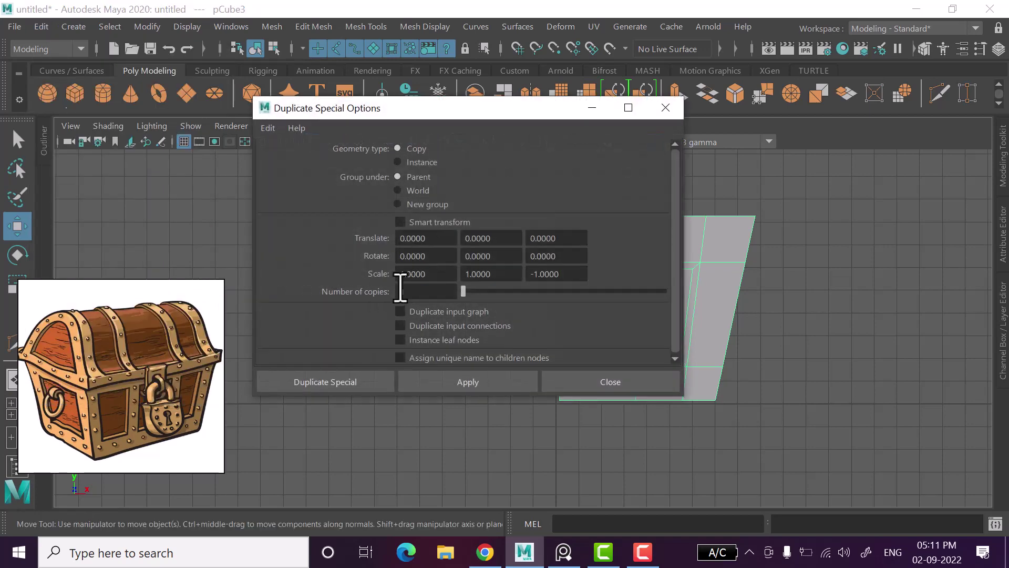
pyautogui.click(268, 128)
pyautogui.click(291, 161)
pyautogui.click(399, 278)
pyautogui.write('-1.0000')
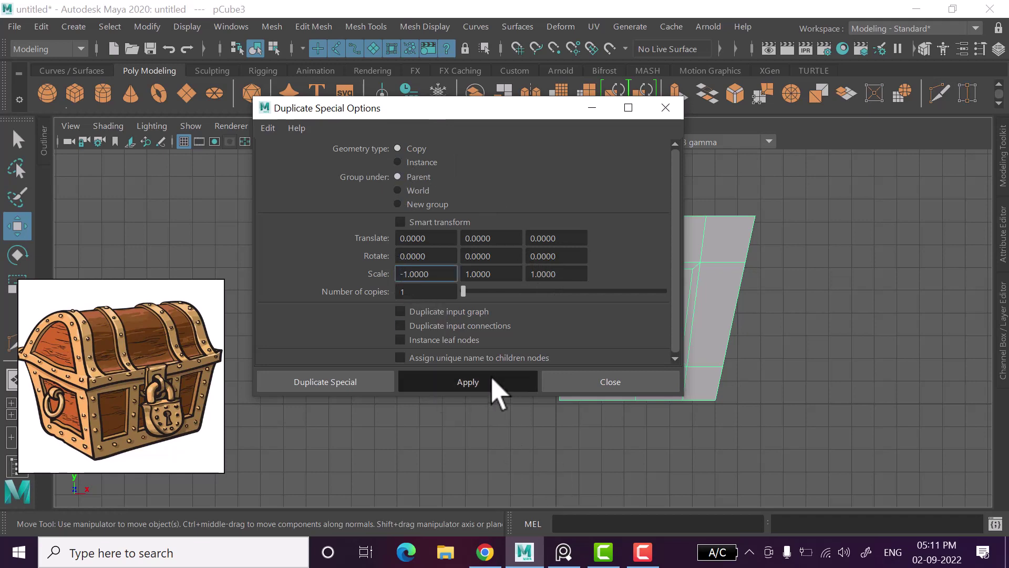
pyautogui.click(496, 387)
pyautogui.click(605, 383)
# Orbit the perspective view to inspect both chest halves.
pyautogui.press('space')
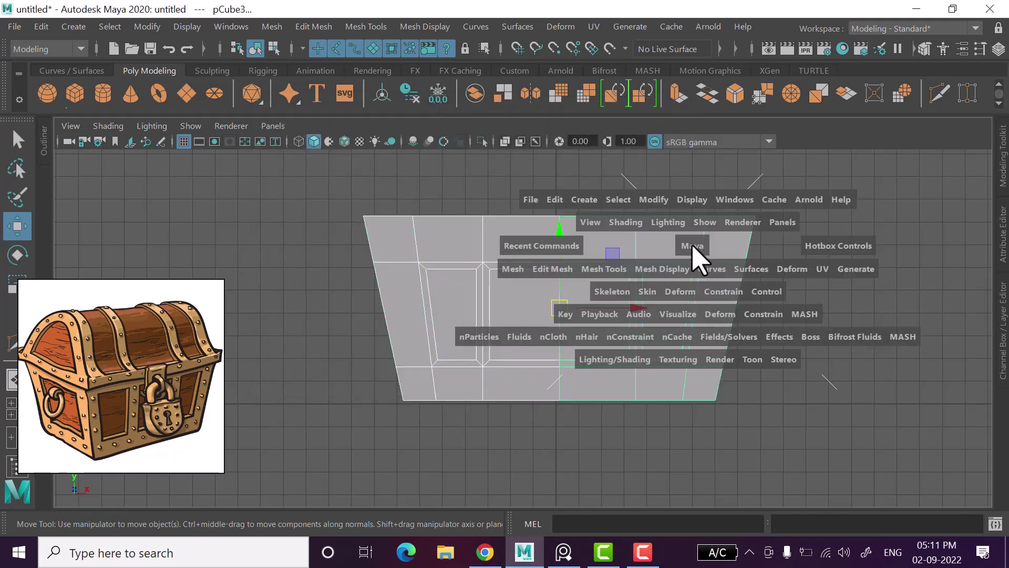
pyautogui.press('space')
pyautogui.keyDown('alt'); pyautogui.moveTo(744, 413); pyautogui.dragTo(671, 421); pyautogui.keyUp('alt')
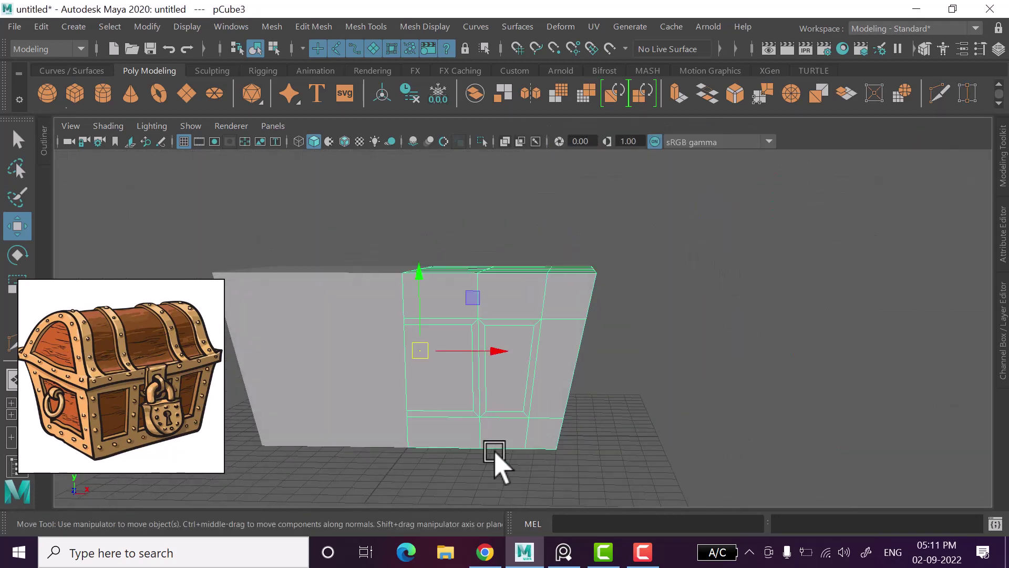
pyautogui.keyDown('shift'); pyautogui.click(400, 389); pyautogui.keyUp('shift')
pyautogui.moveTo(591, 446)
pyautogui.keyDown('alt'); pyautogui.mouseDown()
pyautogui.moveTo(484, 428)
pyautogui.moveTo(484, 418)
pyautogui.moveTo(484, 466)
pyautogui.moveTo(484, 423)
pyautogui.mouseUp(); pyautogui.keyUp('alt')
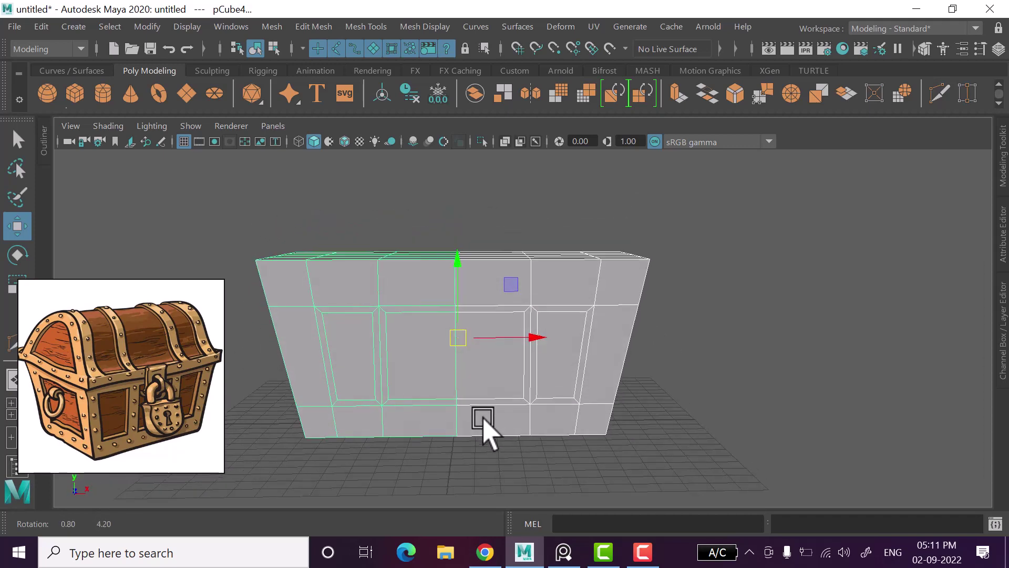
pyautogui.moveTo(425, 397)
pyautogui.keyDown('alt'); pyautogui.mouseDown()
pyautogui.moveTo(445, 385)
pyautogui.moveTo(451, 395)
pyautogui.moveTo(440, 514)
pyautogui.moveTo(451, 395)
pyautogui.moveTo(435, 394)
pyautogui.mouseUp(); pyautogui.keyUp('alt')
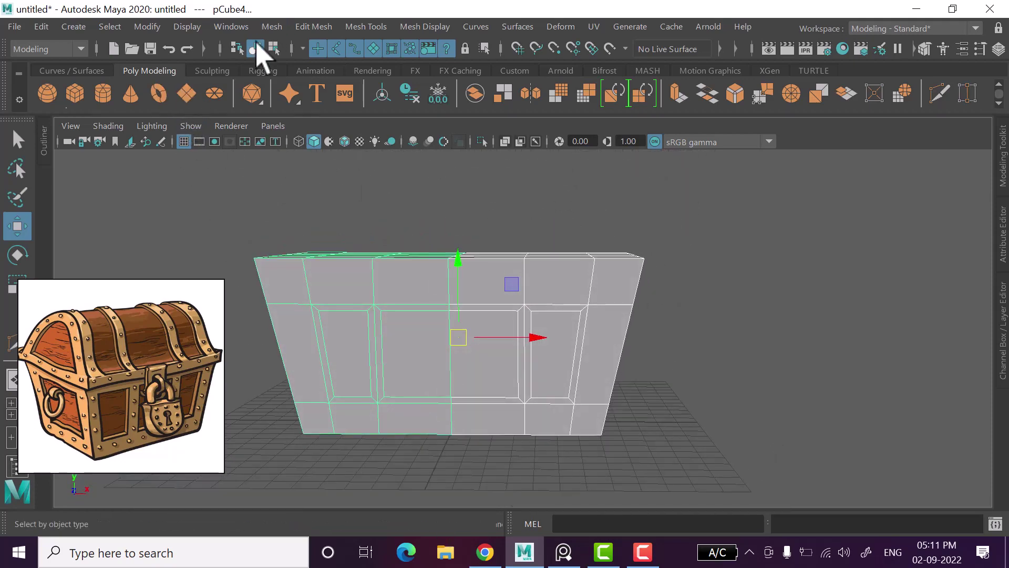
# Delete the mirrored copy pCube4 and reselect the original chest half pCube3.
pyautogui.click(272, 26)
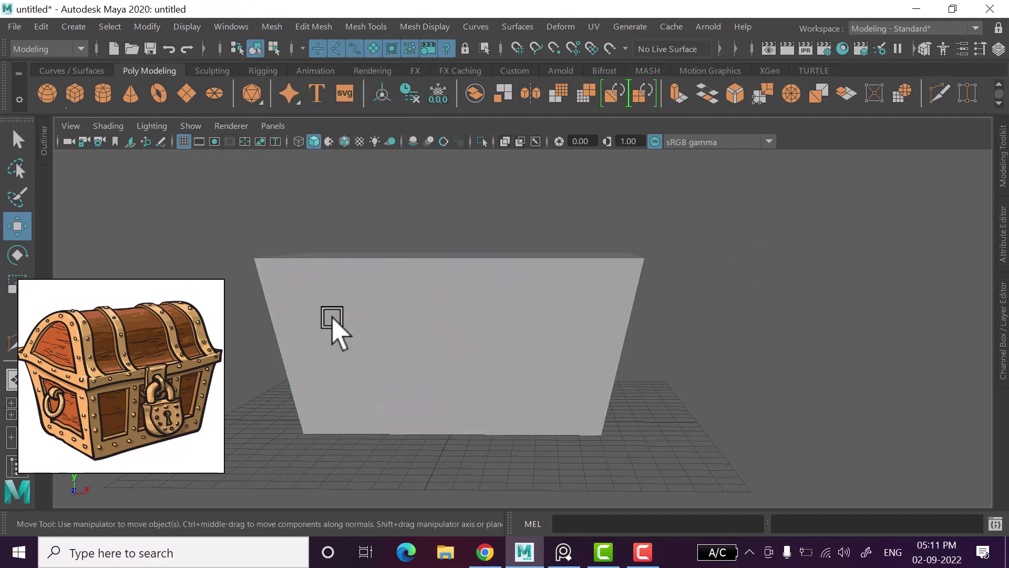
pyautogui.click(369, 389)
pyautogui.press('Delete')
pyautogui.click(515, 407)
pyautogui.keyDown('alt'); pyautogui.moveTo(514, 407); pyautogui.dragTo(499, 405); pyautogui.keyUp('alt')
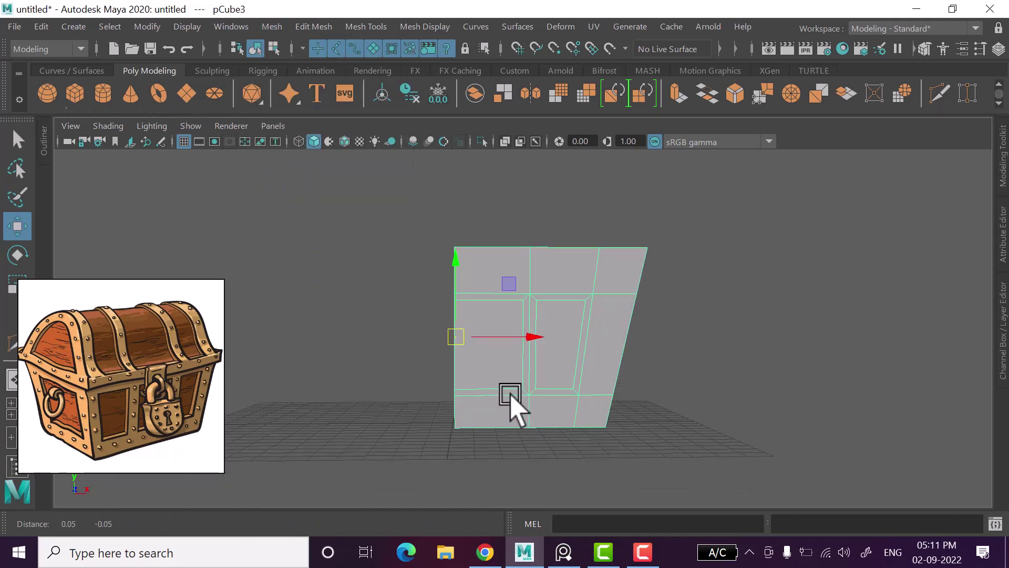
# Maximize the front view in wireframe with vertex editing active.
pyautogui.press('space')
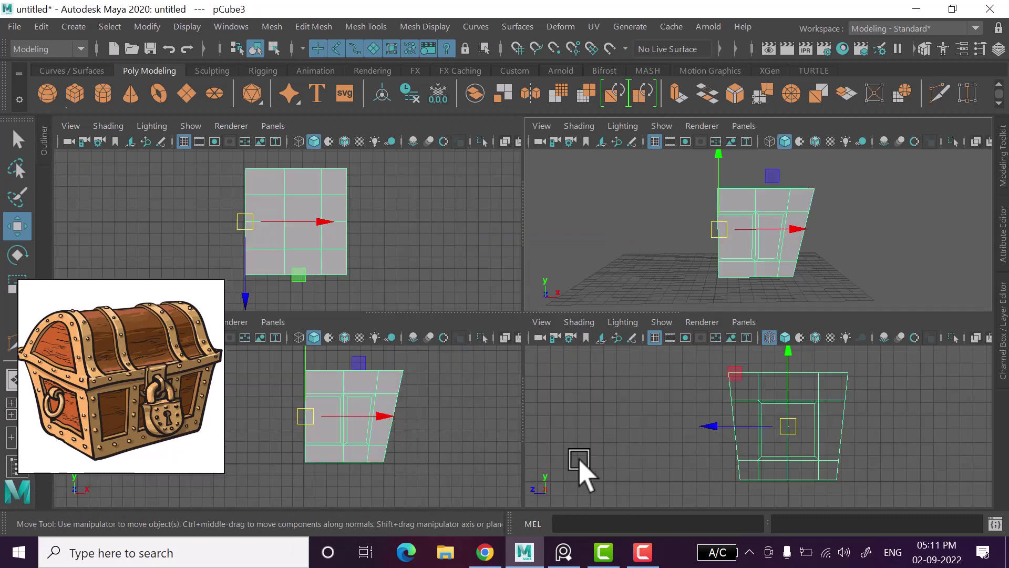
pyautogui.press('space')
pyautogui.scroll(1, 536, 367)
pyautogui.moveTo(608, 334); pyautogui.dragTo(531, 126, button='right')
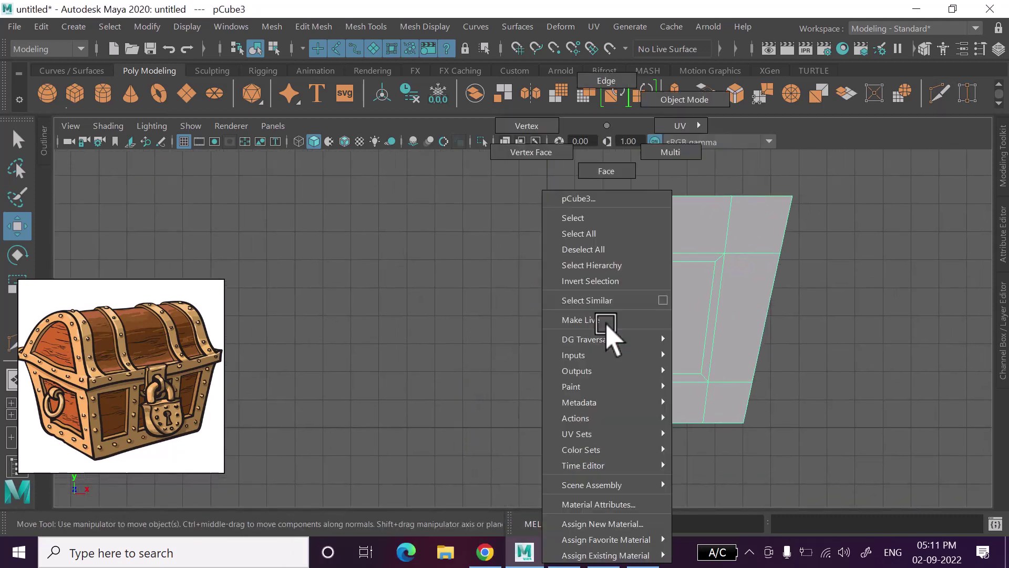
pyautogui.press('4')
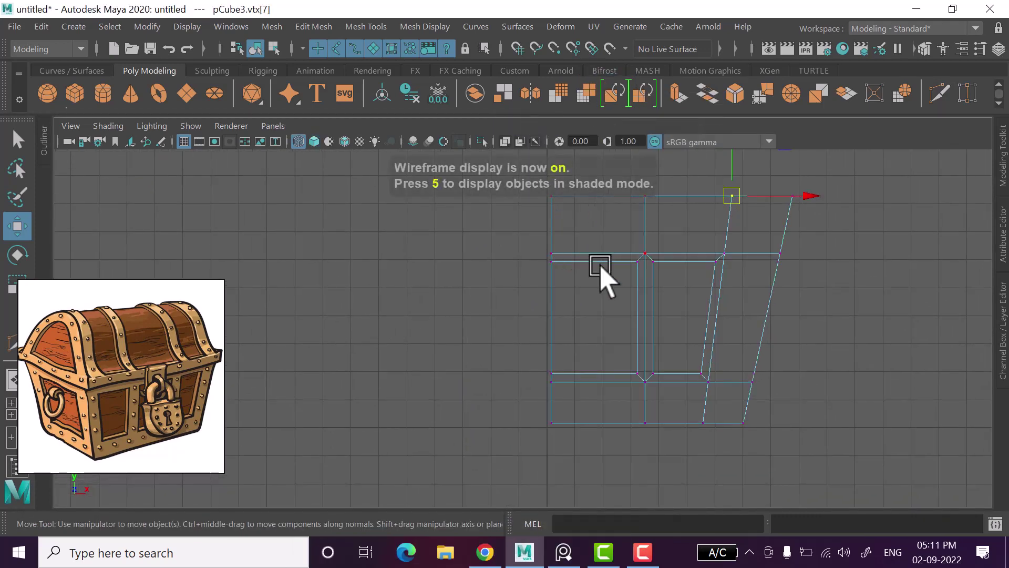
pyautogui.keyDown('alt'); pyautogui.moveTo(605, 280); pyautogui.dragTo(586, 310, button='middle'); pyautogui.keyUp('alt')
# Slide the middle and right inner vertex columns left along X.
pyautogui.moveTo(610, 221); pyautogui.dragTo(643, 477)
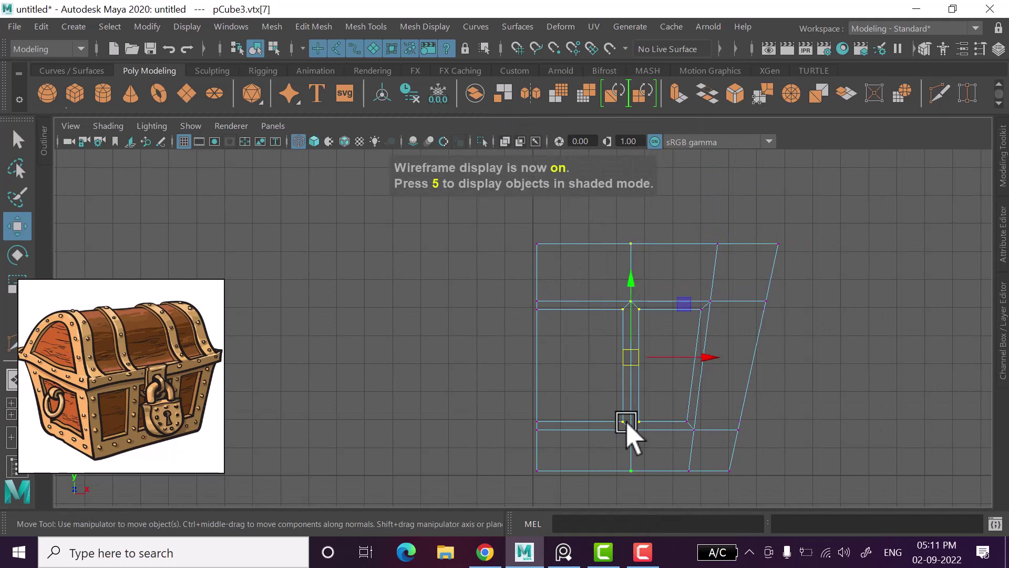
pyautogui.keyDown('alt'); pyautogui.moveTo(631, 435); pyautogui.dragTo(618, 417, button='middle'); pyautogui.keyUp('alt')
pyautogui.moveTo(676, 340); pyautogui.dragTo(662, 339)
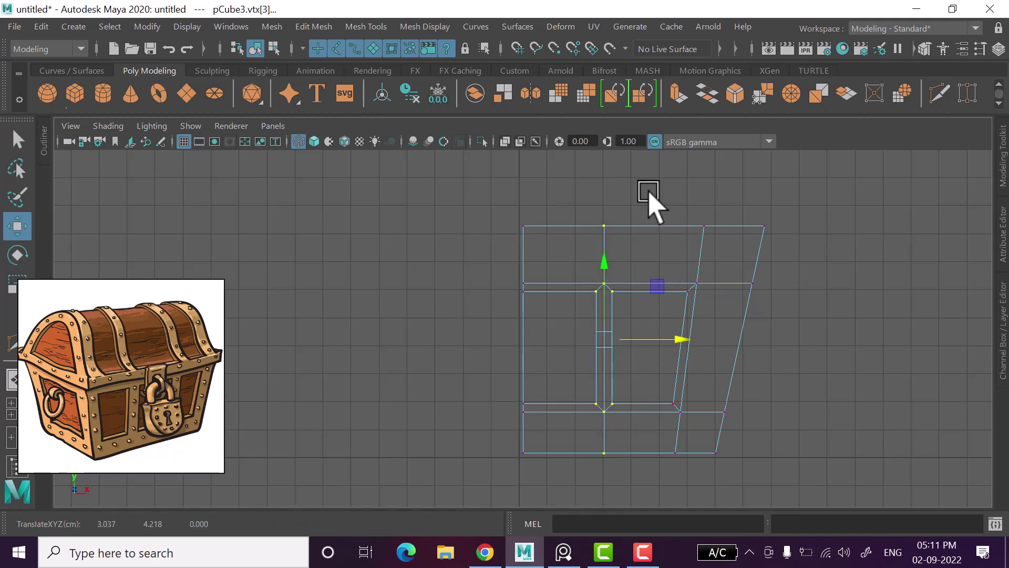
pyautogui.moveTo(649, 192); pyautogui.dragTo(712, 491)
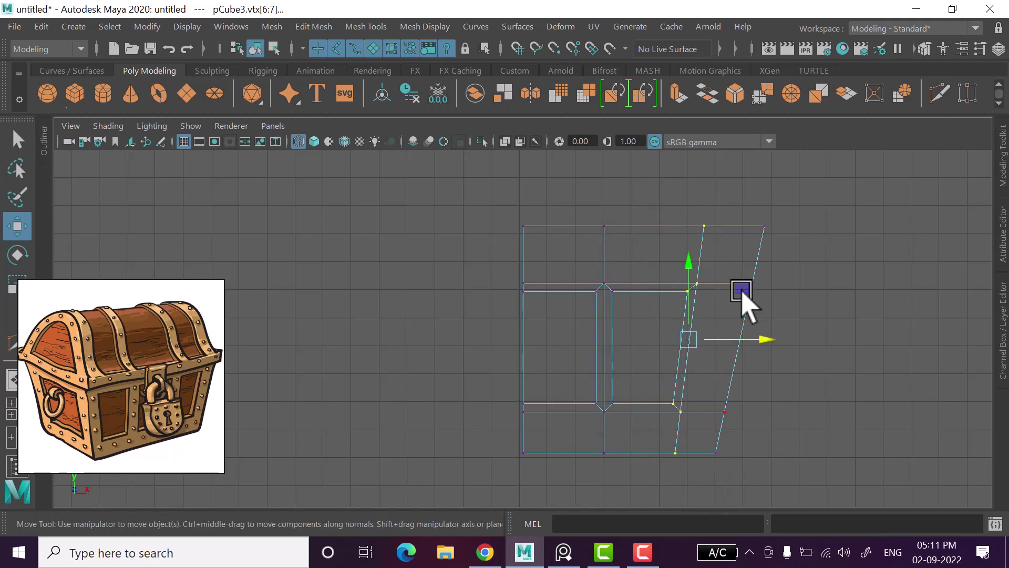
pyautogui.moveTo(755, 341); pyautogui.dragTo(749, 342)
# Readjust the middle, right inner and outer right columns along X, then return to object mode.
pyautogui.click(579, 304)
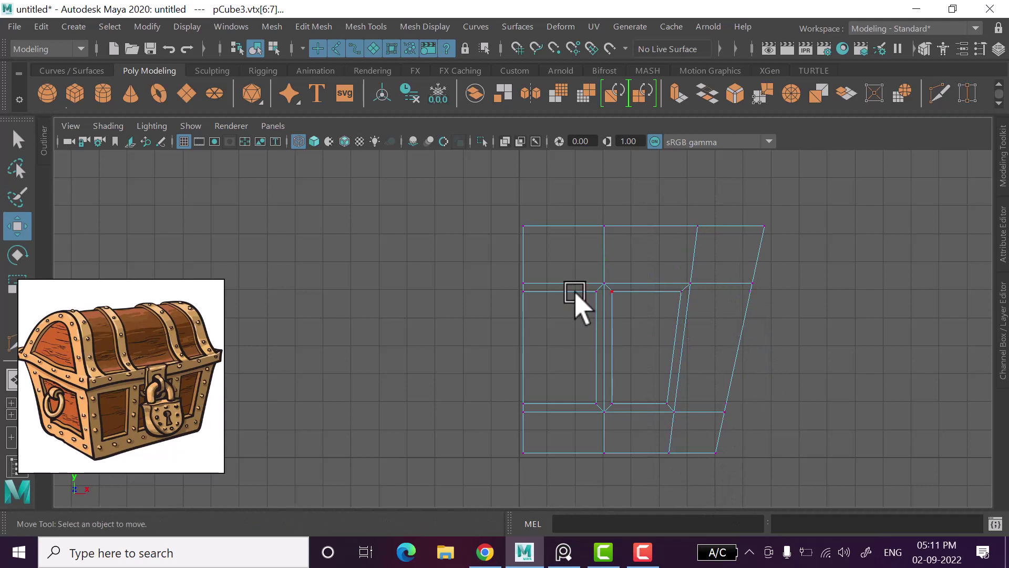
pyautogui.moveTo(579, 194); pyautogui.dragTo(613, 455)
pyautogui.moveTo(662, 347); pyautogui.dragTo(648, 344)
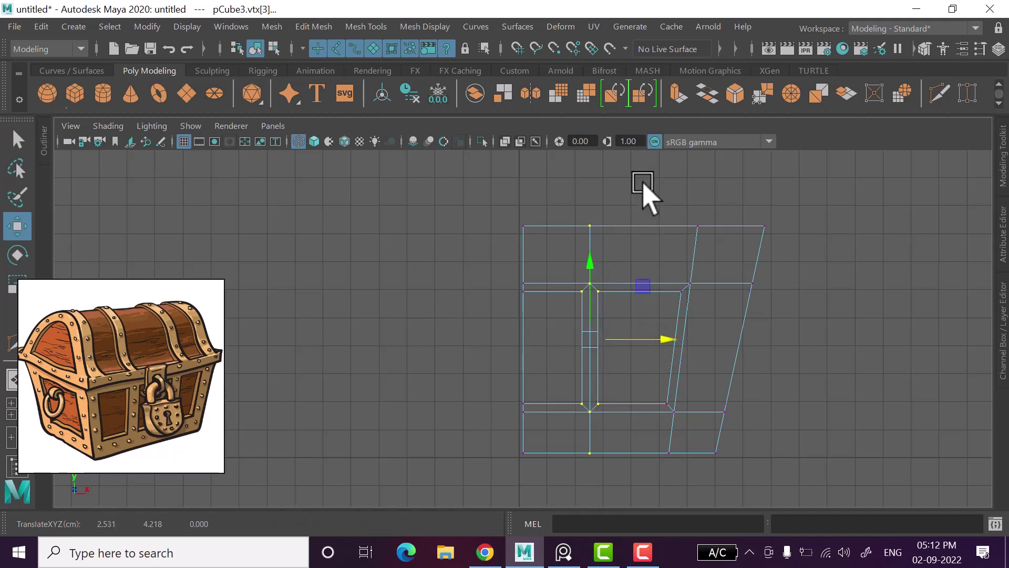
pyautogui.moveTo(644, 184); pyautogui.dragTo(704, 523)
pyautogui.moveTo(759, 341); pyautogui.dragTo(747, 339)
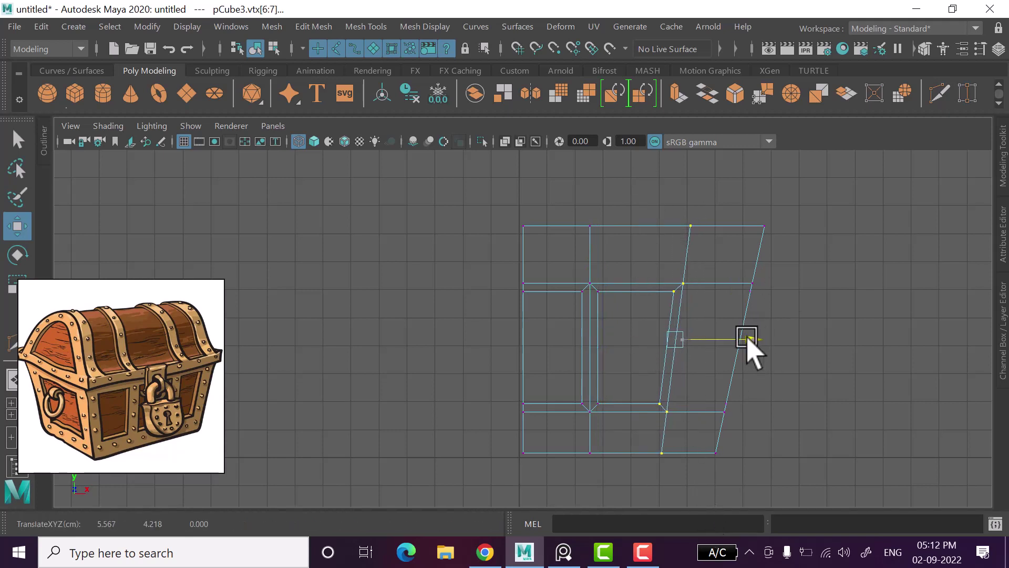
pyautogui.moveTo(841, 186); pyautogui.dragTo(694, 506)
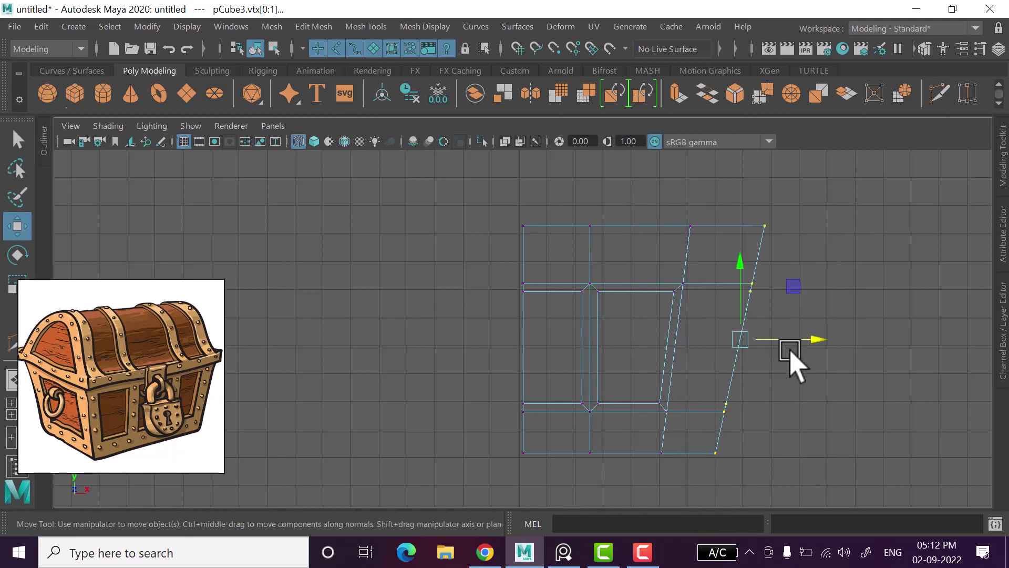
pyautogui.moveTo(791, 342); pyautogui.dragTo(778, 340)
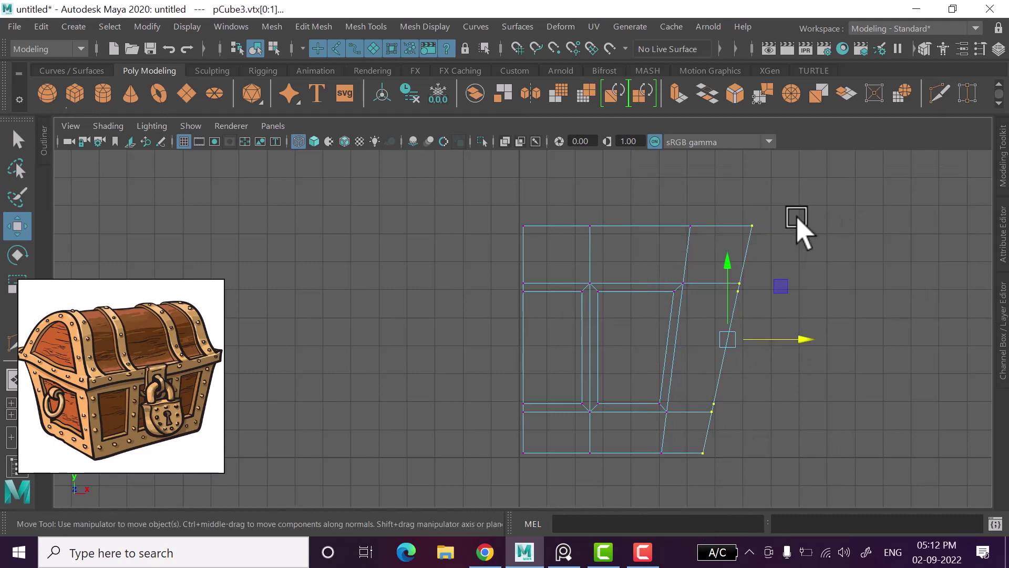
pyautogui.press('space')
pyautogui.press('space')
pyautogui.moveTo(783, 125); pyautogui.dragTo(810, 166, button='right')
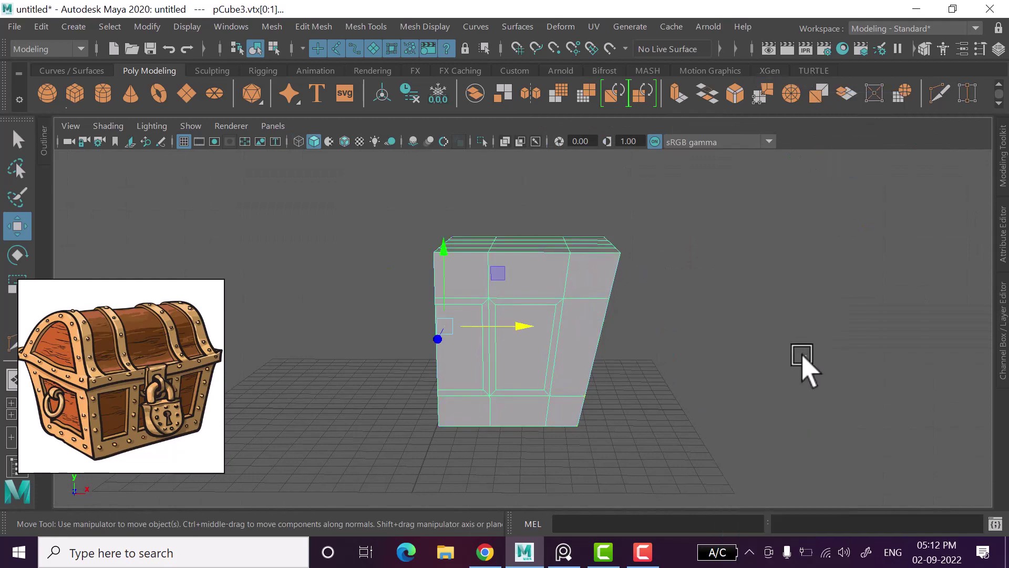
# Delete the chest half's construction history and keep it selected.
pyautogui.moveTo(807, 368)
pyautogui.keyDown('alt'); pyautogui.mouseDown()
pyautogui.moveTo(561, 398)
pyautogui.moveTo(527, 412)
pyautogui.moveTo(667, 410)
pyautogui.moveTo(623, 428)
pyautogui.moveTo(540, 383)
pyautogui.moveTo(532, 392)
pyautogui.mouseUp(); pyautogui.keyUp('alt')
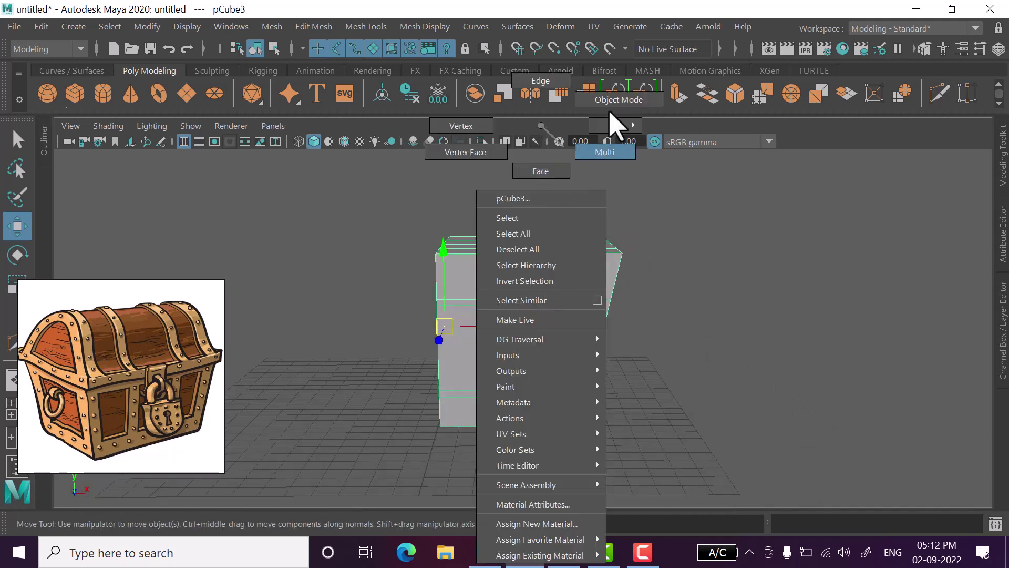
pyautogui.moveTo(541, 289); pyautogui.dragTo(671, 342, button='right')
pyautogui.click(41, 26)
pyautogui.moveTo(84, 212)
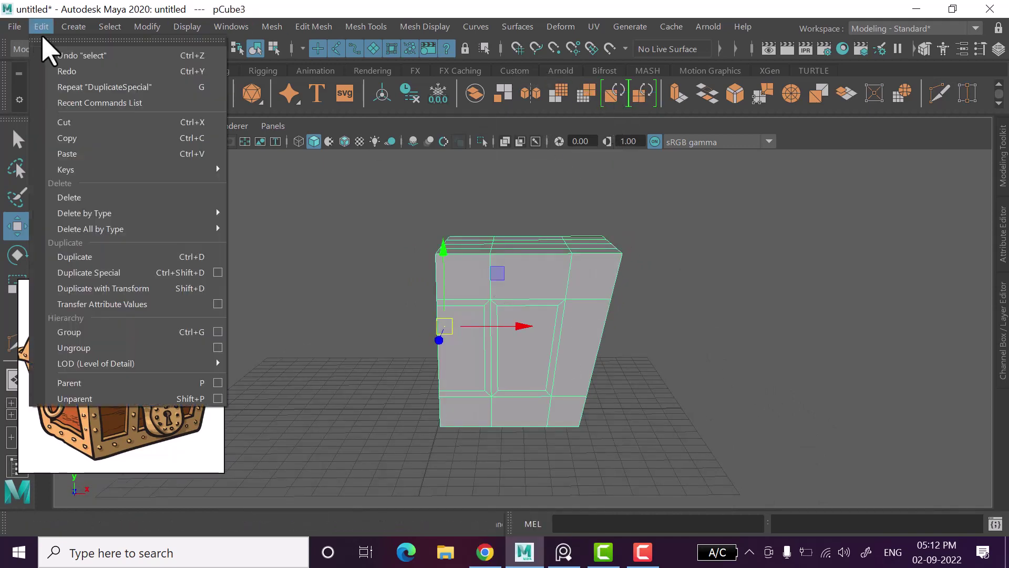
pyautogui.click(248, 218)
pyautogui.click(390, 351)
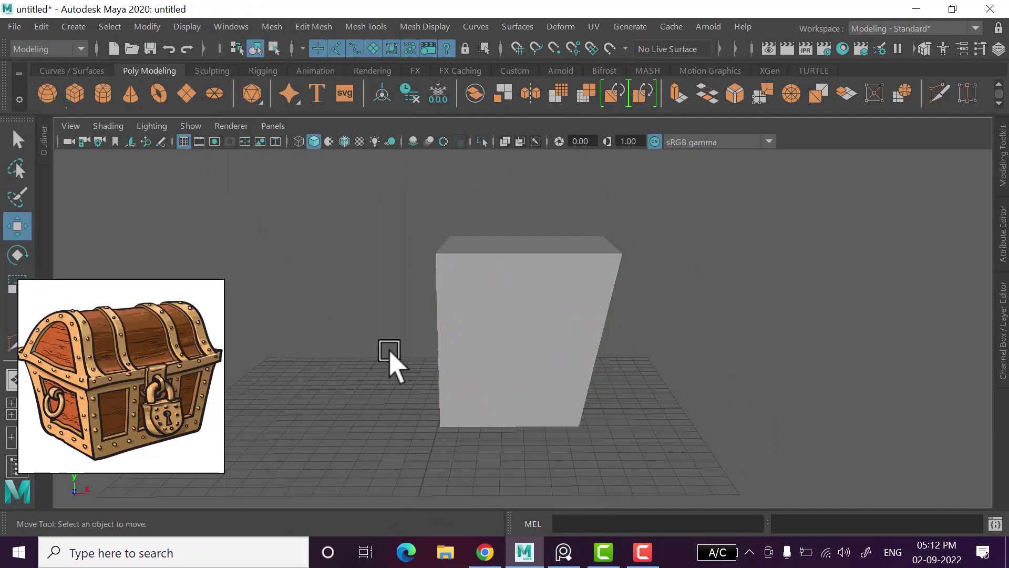
pyautogui.click(453, 332)
# Reset the Duplicate Special options and set Scale X to -1 for mirroring.
pyautogui.click(41, 26)
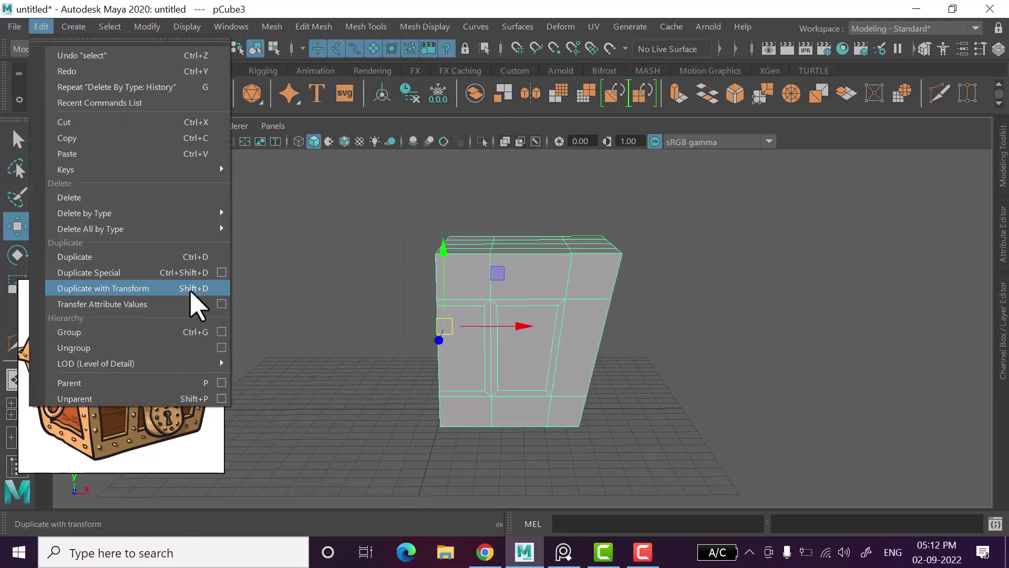
pyautogui.click(220, 273)
pyautogui.click(268, 128)
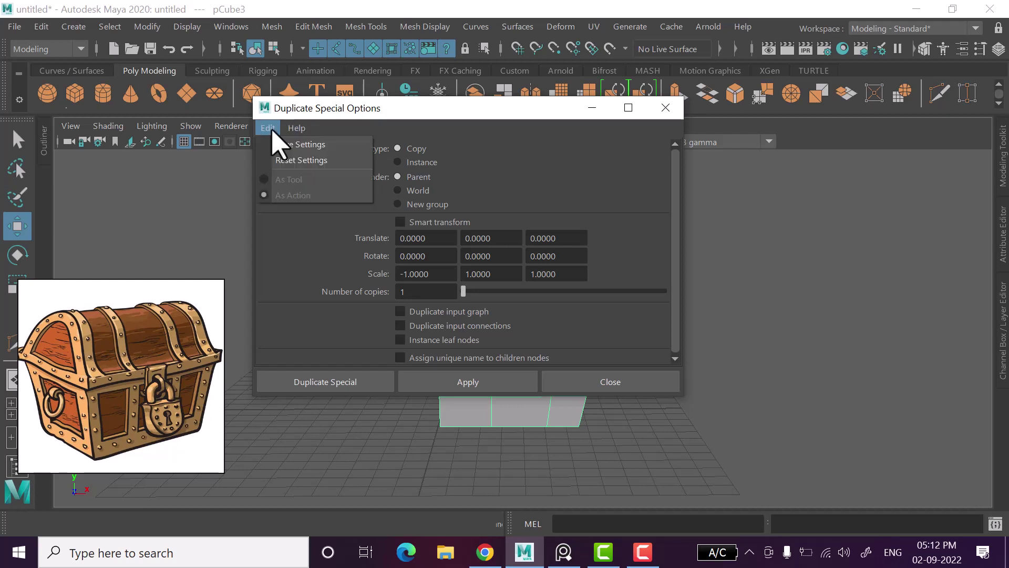
pyautogui.click(303, 161)
pyautogui.click(404, 272)
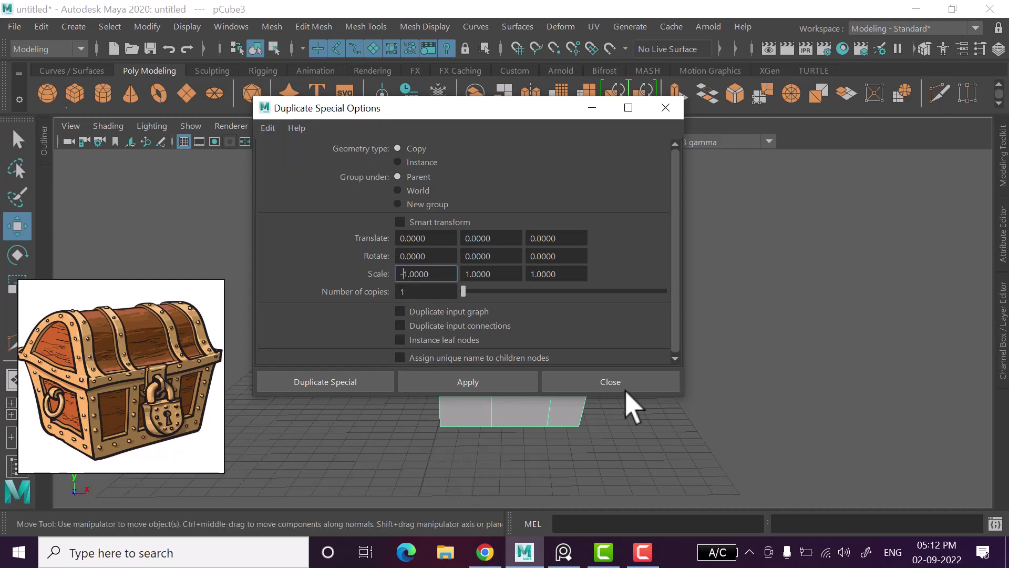
pyautogui.click(681, 412)
pyautogui.click(652, 390)
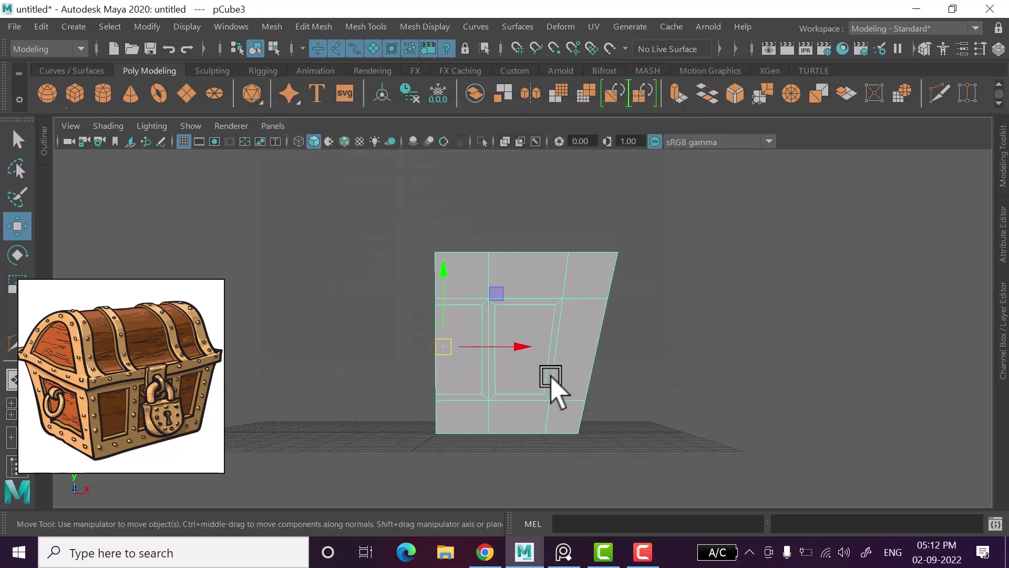
# Undo accidental moves of the chest half and orbit back near the front.
pyautogui.moveTo(513, 347); pyautogui.dragTo(502, 381)
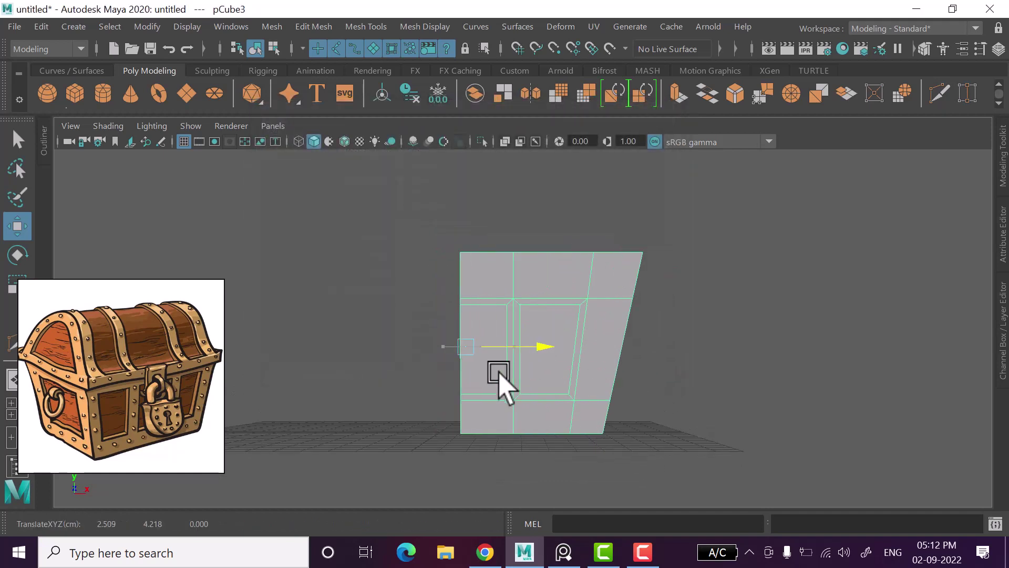
pyautogui.hotkey('ctrl', 'z')
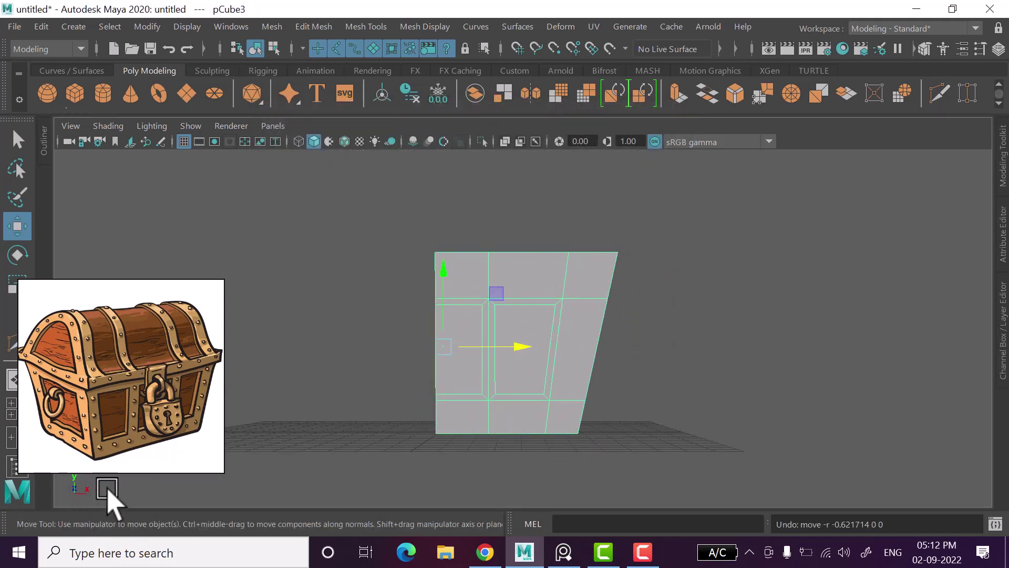
pyautogui.moveTo(444, 304); pyautogui.dragTo(445, 254)
pyautogui.hotkey('ctrl', 'z')
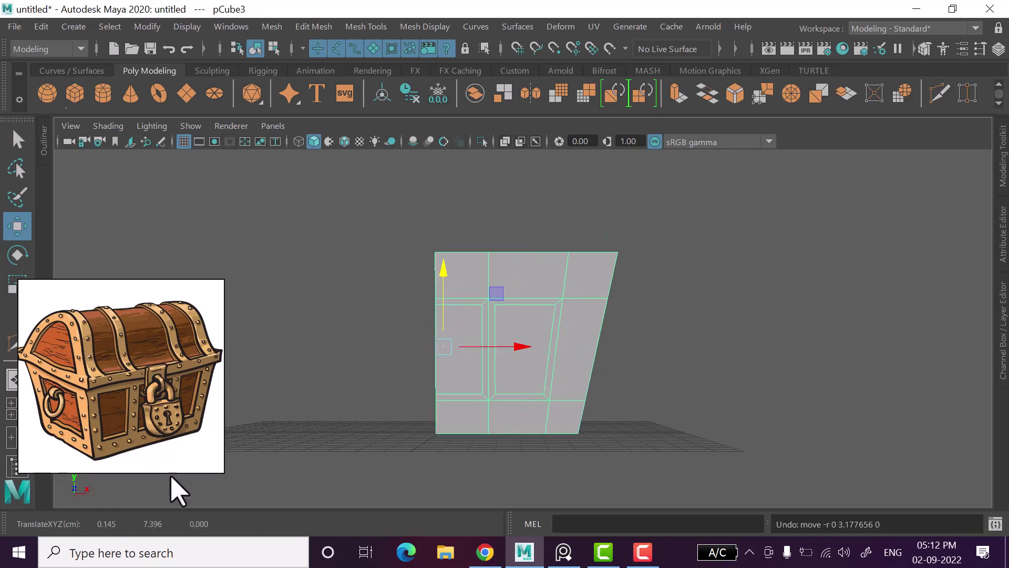
pyautogui.moveTo(385, 390)
pyautogui.keyDown('alt'); pyautogui.mouseDown()
pyautogui.moveTo(578, 362)
pyautogui.moveTo(636, 405)
pyautogui.mouseUp(); pyautogui.keyUp('alt')
pyautogui.moveTo(518, 355)
pyautogui.keyDown('alt'); pyautogui.mouseDown()
pyautogui.moveTo(544, 368)
pyautogui.moveTo(642, 345)
pyautogui.mouseUp(); pyautogui.keyUp('alt')
pyautogui.hotkey('ctrl', 'z')
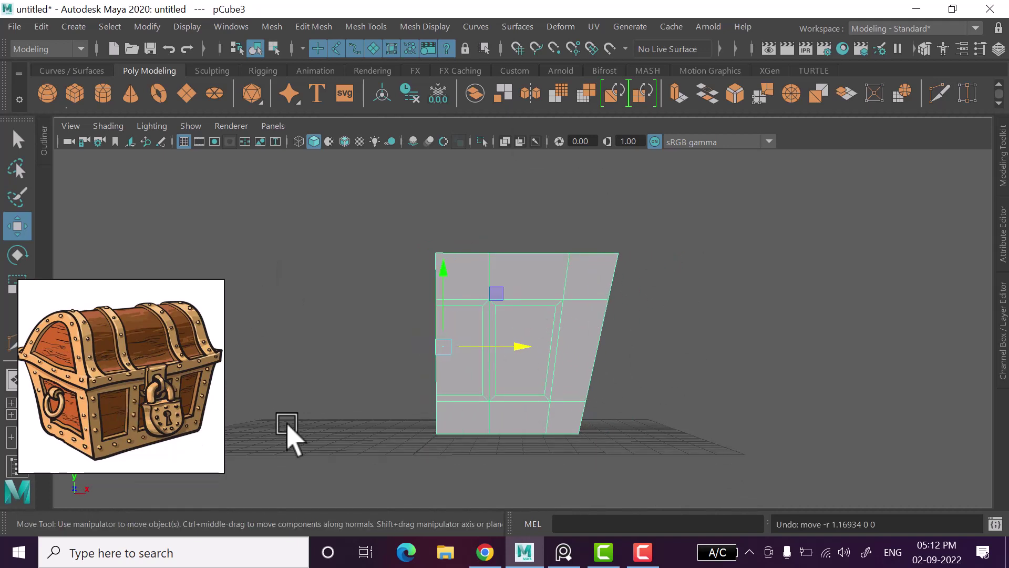
# Freeze the half's transformations and create a mirrored copy with Duplicate Special.
pyautogui.click(438, 94)
pyautogui.click(41, 26)
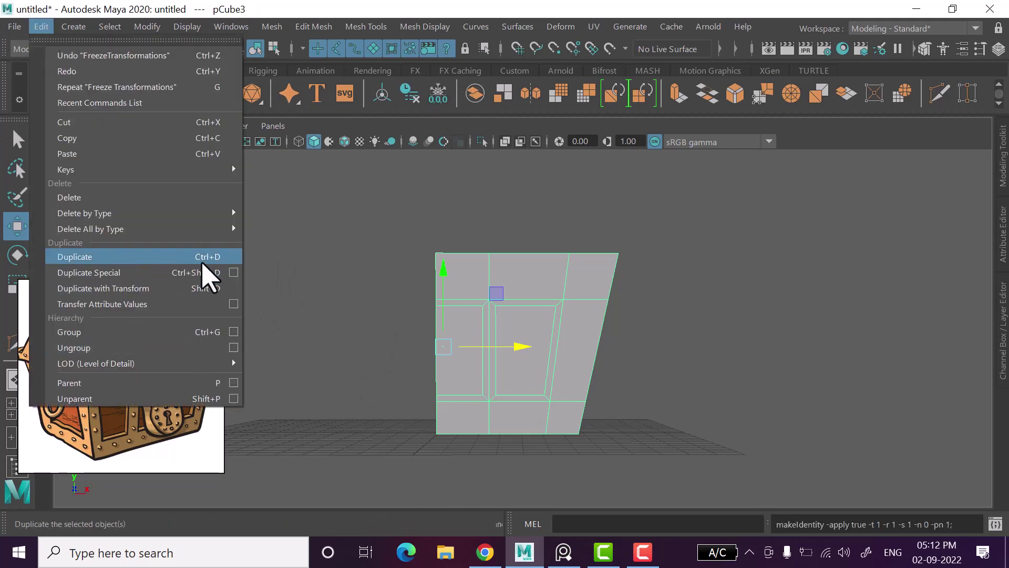
pyautogui.click(233, 272)
pyautogui.write('-1.0000')
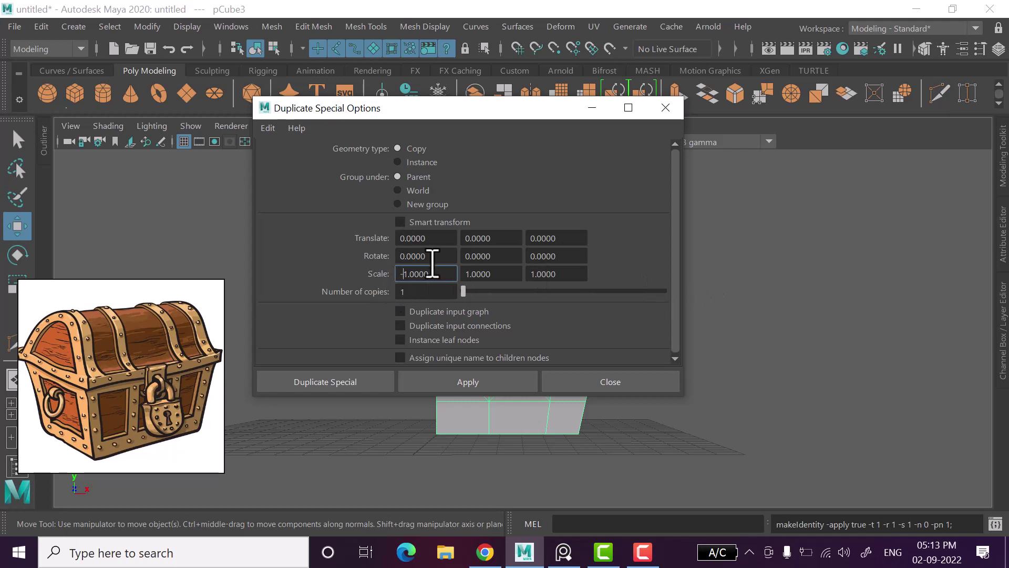
pyautogui.click(478, 384)
pyautogui.click(629, 392)
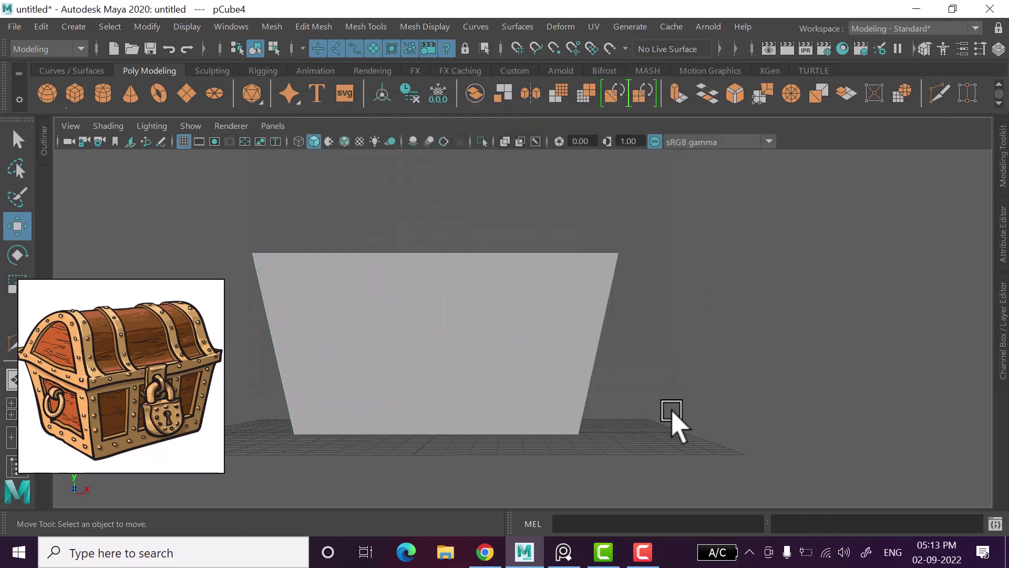
pyautogui.click(545, 451)
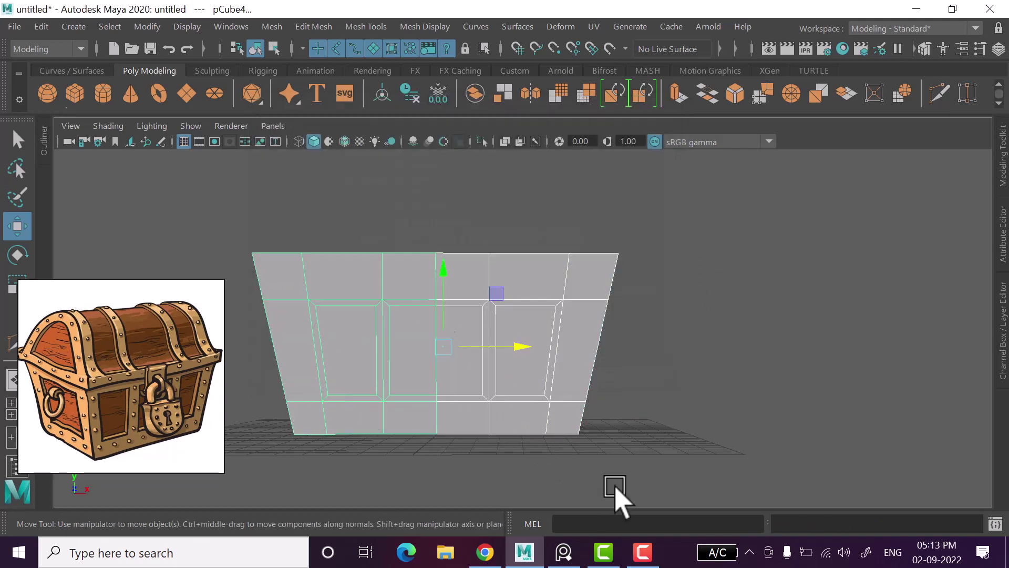
pyautogui.moveTo(613, 495)
pyautogui.keyDown('alt'); pyautogui.mouseDown()
pyautogui.moveTo(667, 433)
pyautogui.moveTo(632, 427)
pyautogui.moveTo(641, 413)
pyautogui.moveTo(641, 428)
pyautogui.mouseUp(); pyautogui.keyUp('alt')
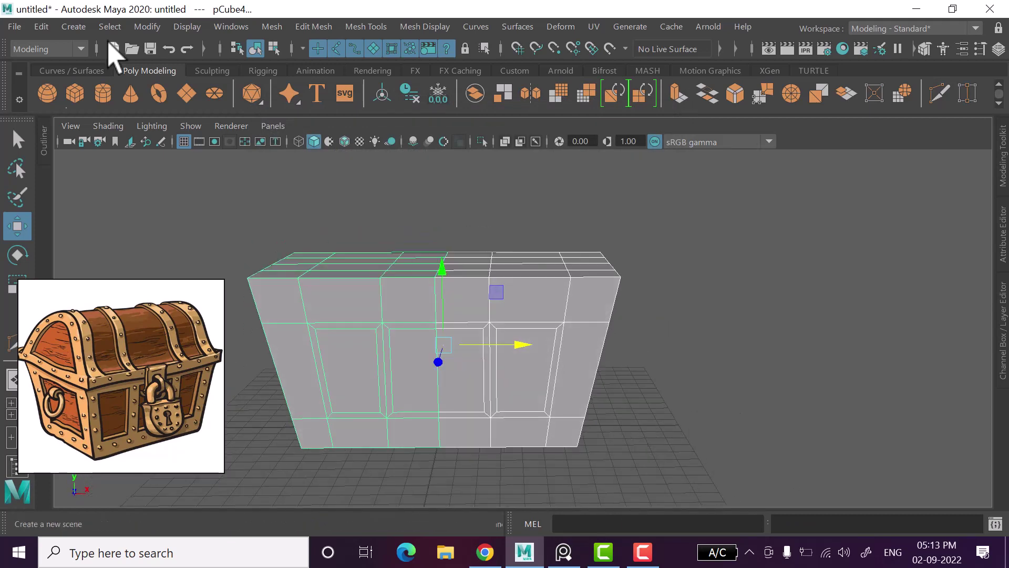
pyautogui.keyDown('alt'); pyautogui.moveTo(518, 413); pyautogui.dragTo(394, 210); pyautogui.keyUp('alt')
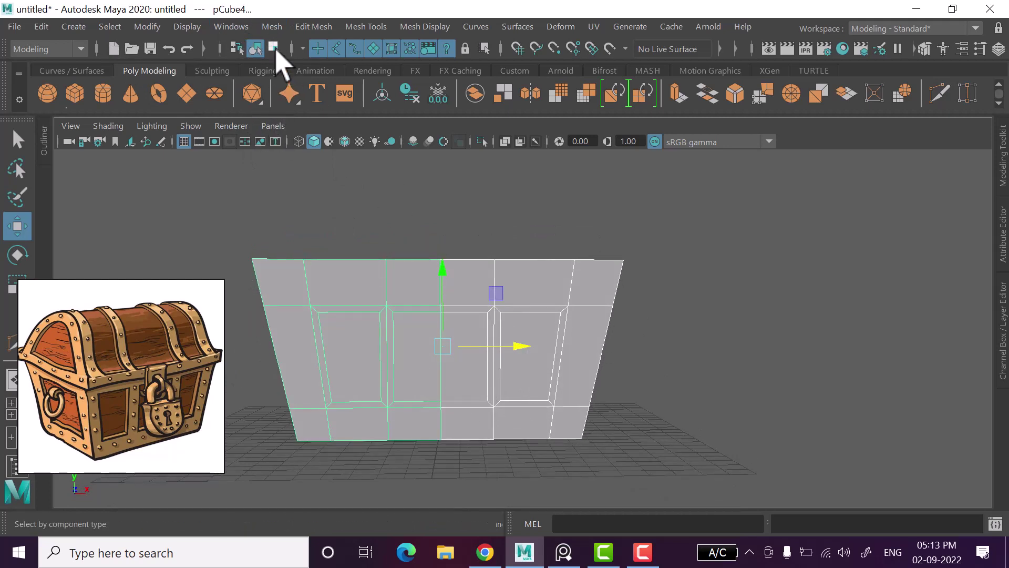
# Combine both chest halves into one mesh and select it.
pyautogui.click(272, 26)
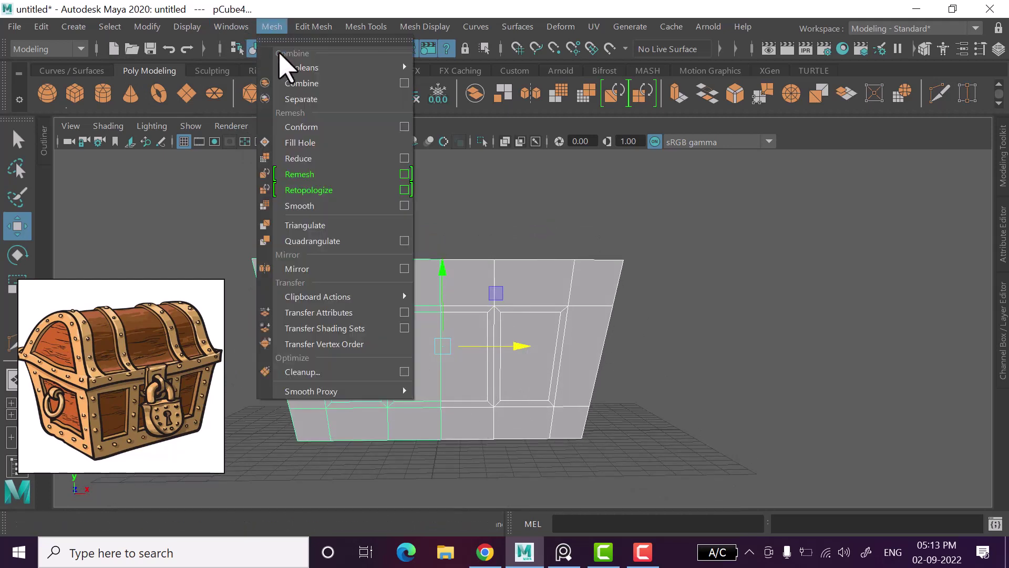
pyautogui.click(300, 84)
pyautogui.click(794, 345)
pyautogui.click(446, 362)
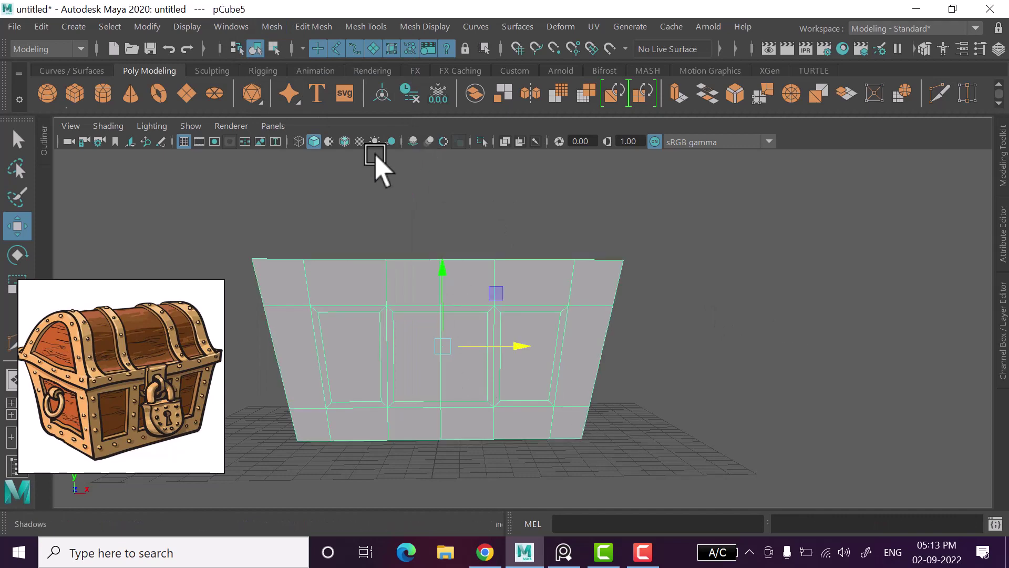
# In the front view, scale the middle-panel vertex columns closer together along X.
pyautogui.press('space')
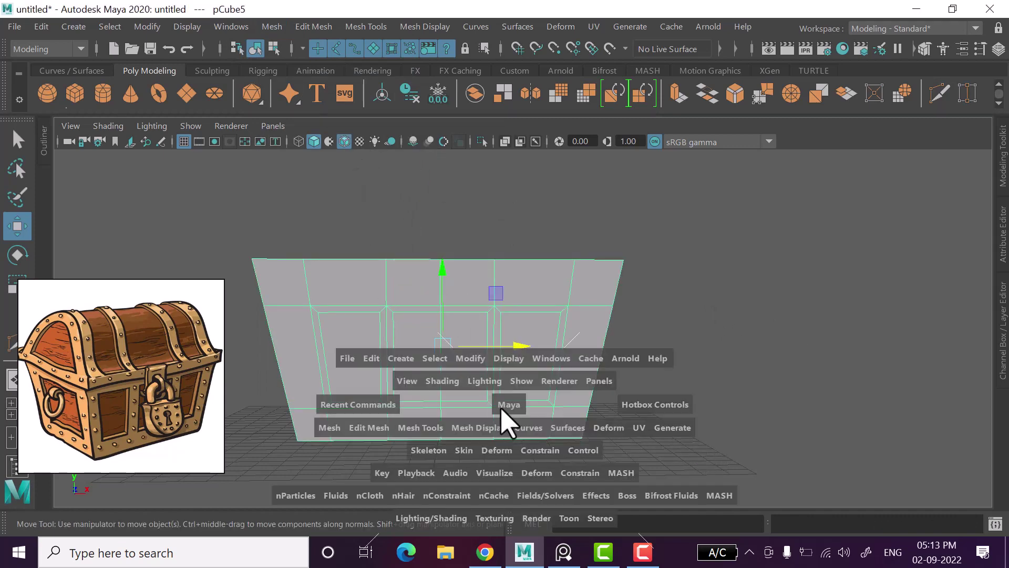
pyautogui.press('space')
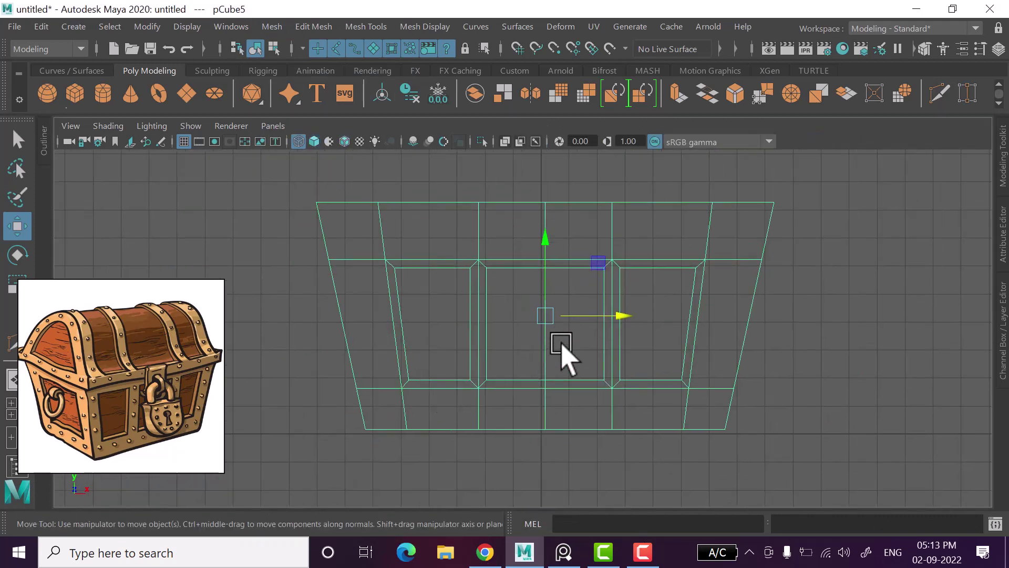
pyautogui.moveTo(550, 126); pyautogui.dragTo(493, 126, button='right')
pyautogui.click(493, 133)
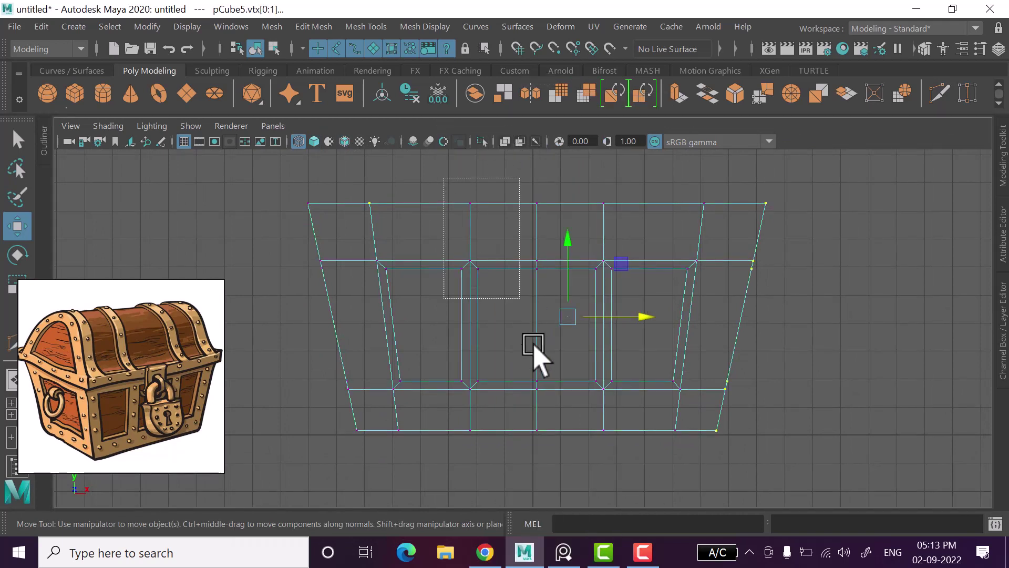
pyautogui.moveTo(534, 346); pyautogui.dragTo(624, 491)
pyautogui.press('r')
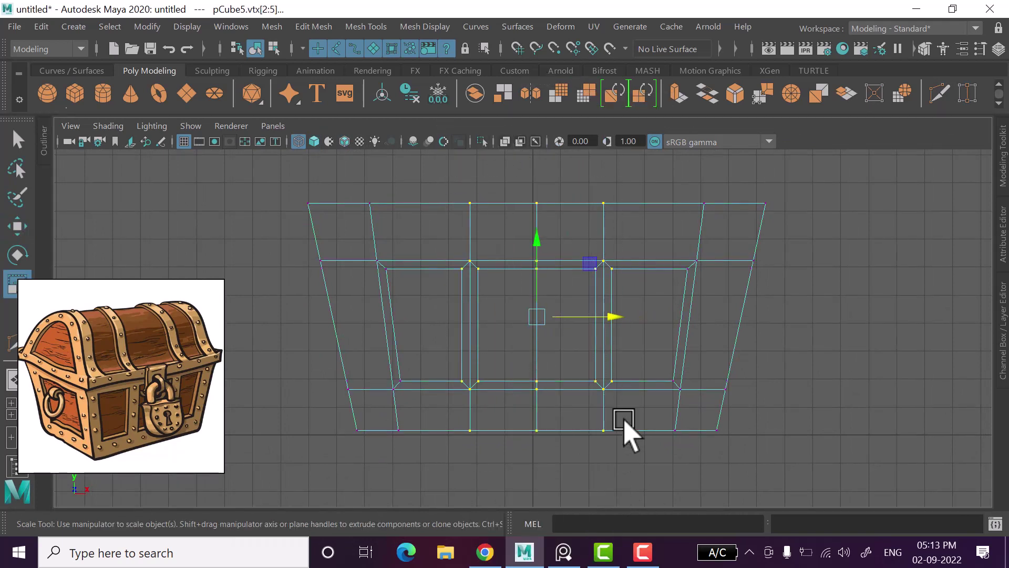
pyautogui.moveTo(609, 319); pyautogui.dragTo(599, 318)
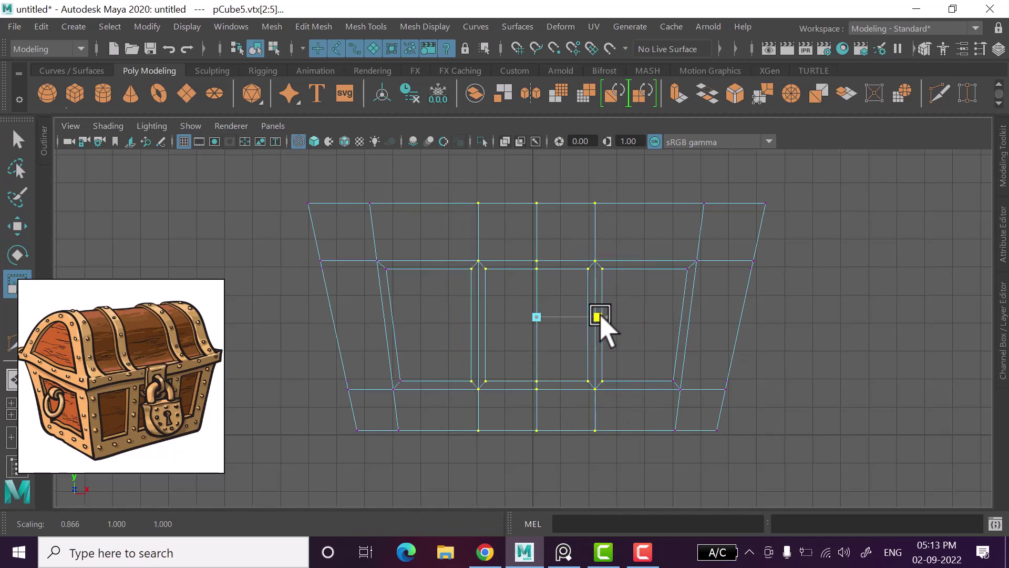
# Scale the outer and edge vertex column pairs slightly inward.
pyautogui.moveTo(633, 175); pyautogui.dragTo(704, 494)
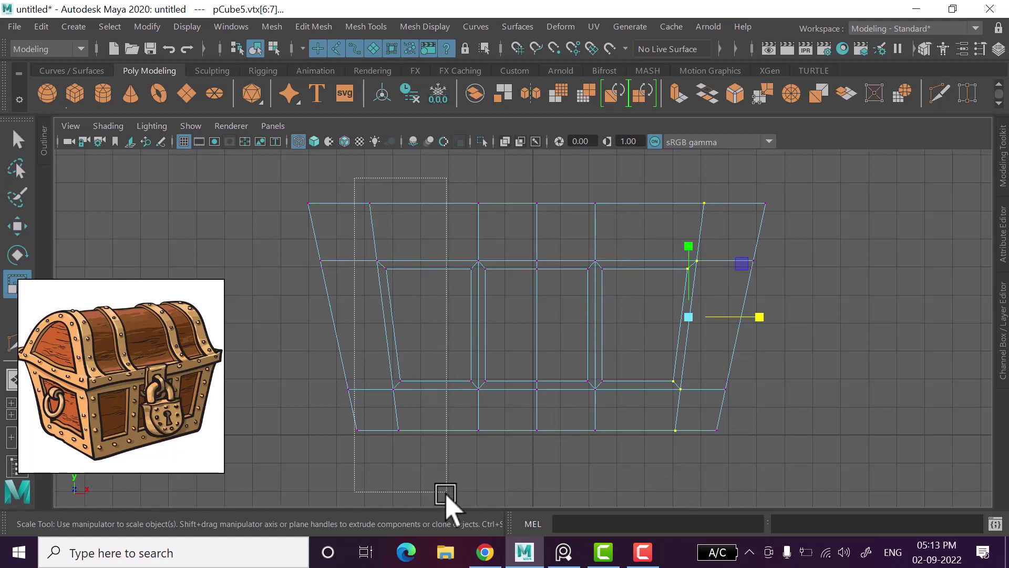
pyautogui.keyDown('shift'); pyautogui.moveTo(367, 212); pyautogui.dragTo(447, 507); pyautogui.keyUp('shift')
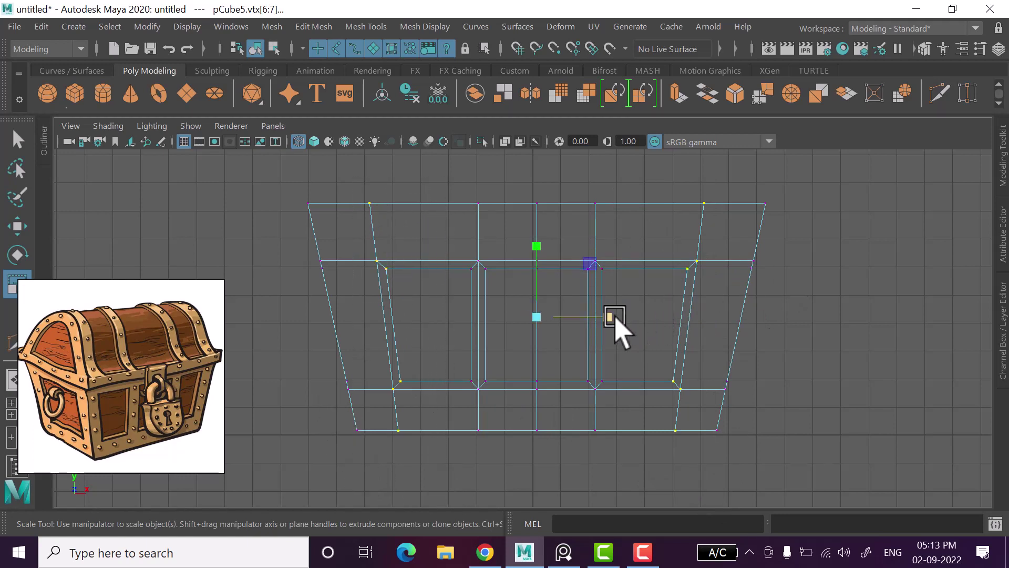
pyautogui.moveTo(615, 318); pyautogui.dragTo(609, 314)
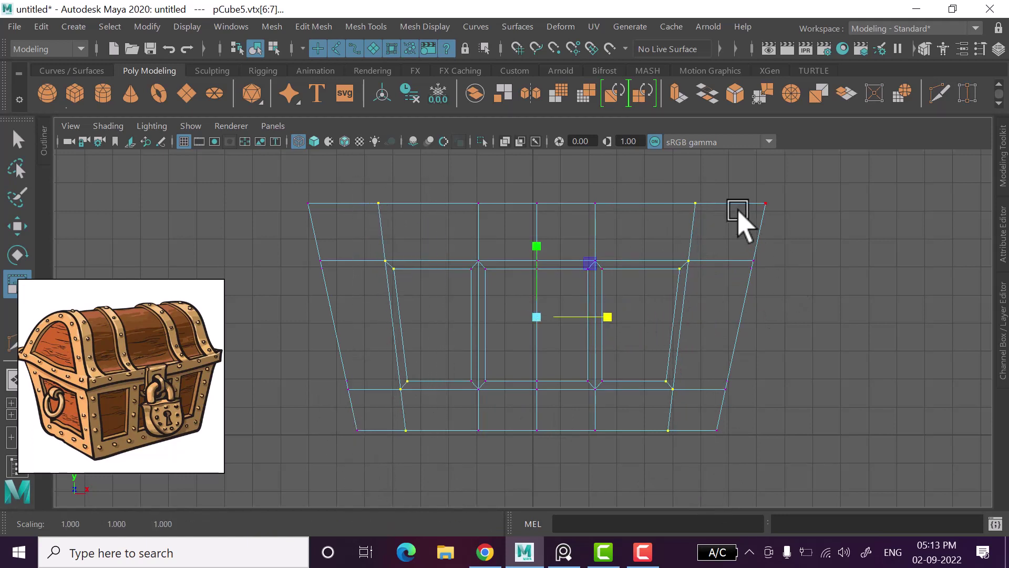
pyautogui.moveTo(778, 189); pyautogui.dragTo(710, 436)
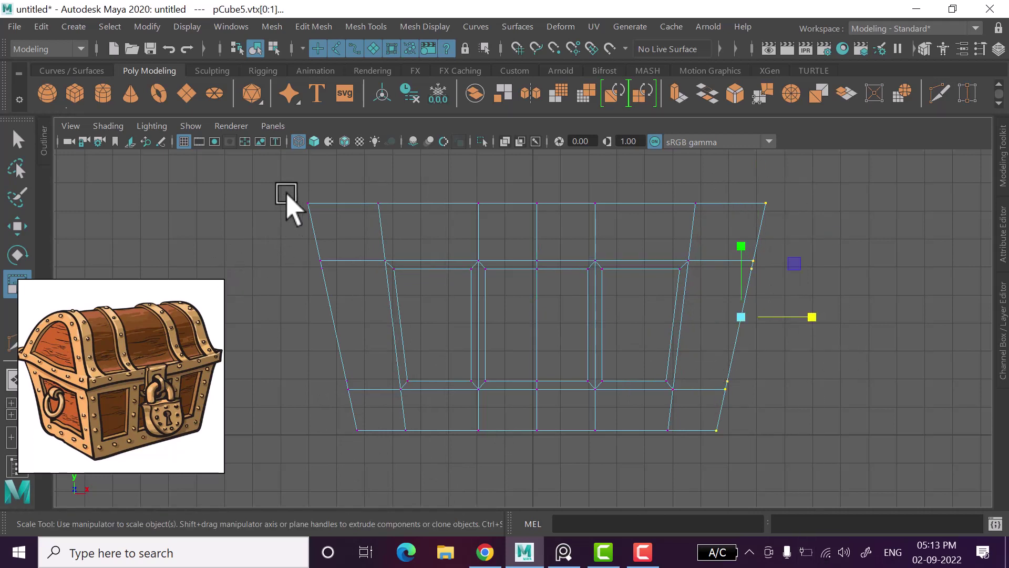
pyautogui.keyDown('shift'); pyautogui.moveTo(310, 242); pyautogui.dragTo(351, 430); pyautogui.keyUp('shift')
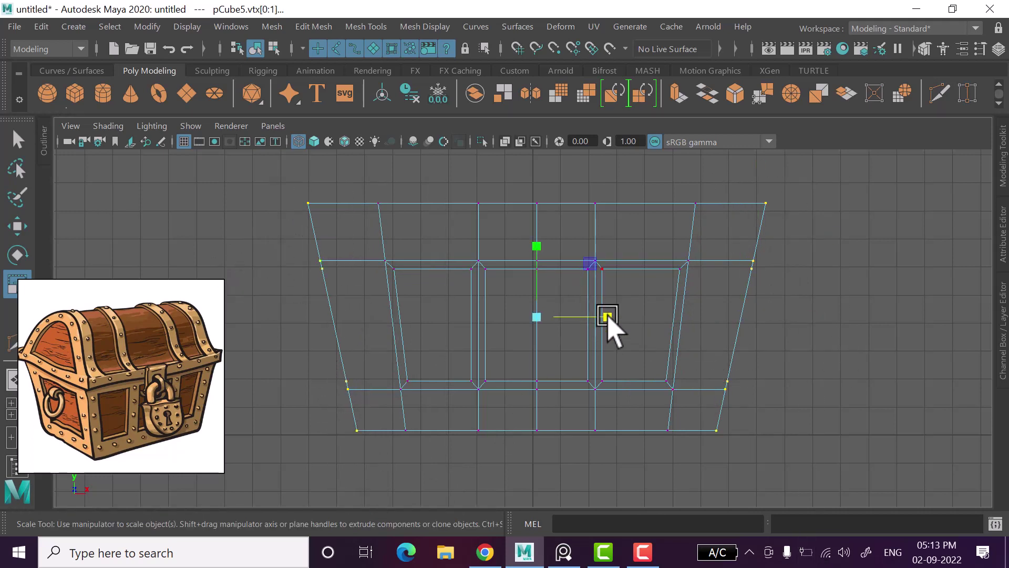
pyautogui.moveTo(608, 317); pyautogui.dragTo(605, 319)
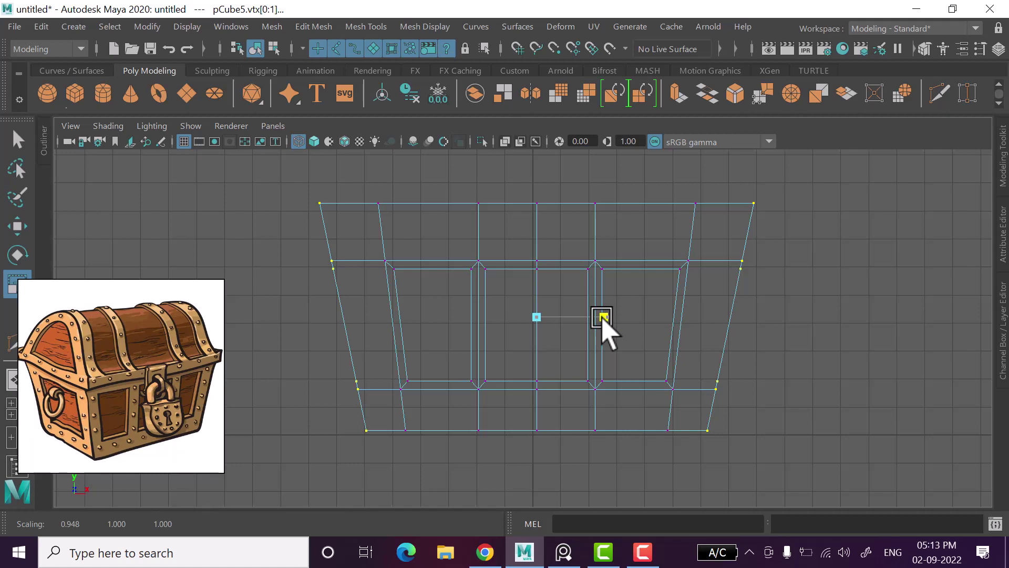
pyautogui.hotkey('ctrl', 'z')
pyautogui.moveTo(600, 315); pyautogui.dragTo(597, 315)
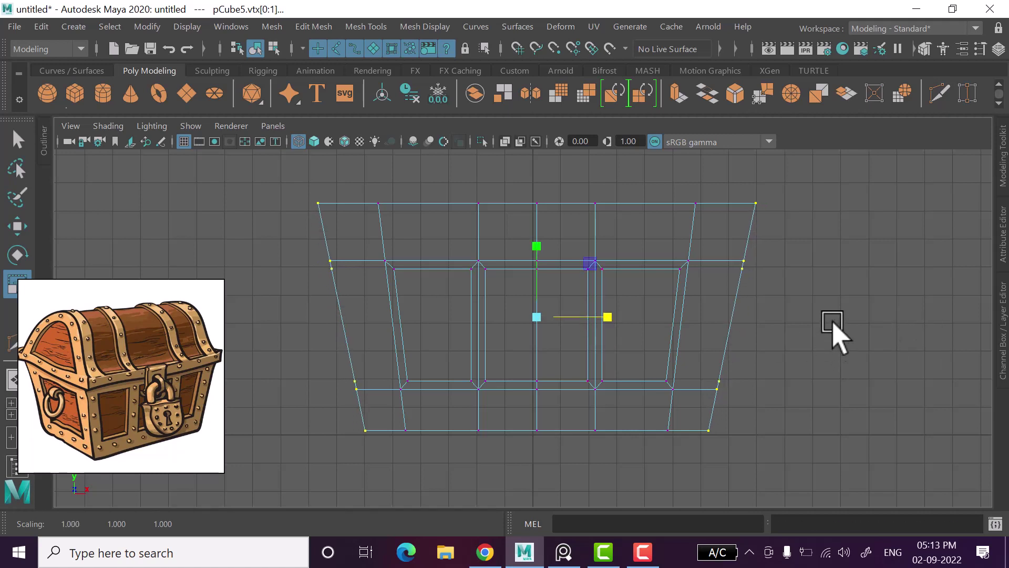
# Scale all chest vertices to make the chest slightly shallower in depth.
pyautogui.press('space')
pyautogui.press('space')
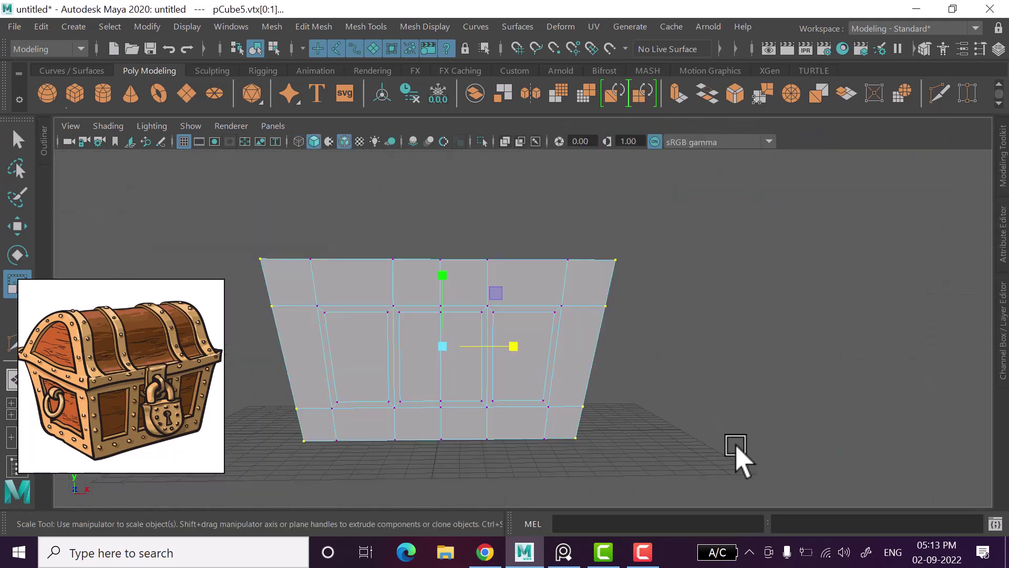
pyautogui.press('space')
pyautogui.press('space')
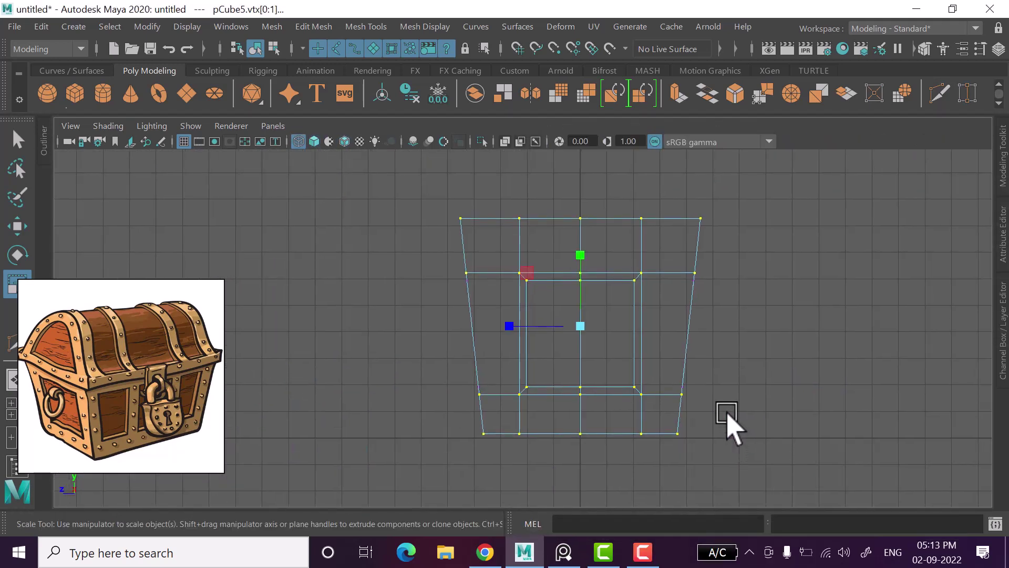
pyautogui.moveTo(419, 182); pyautogui.dragTo(867, 506)
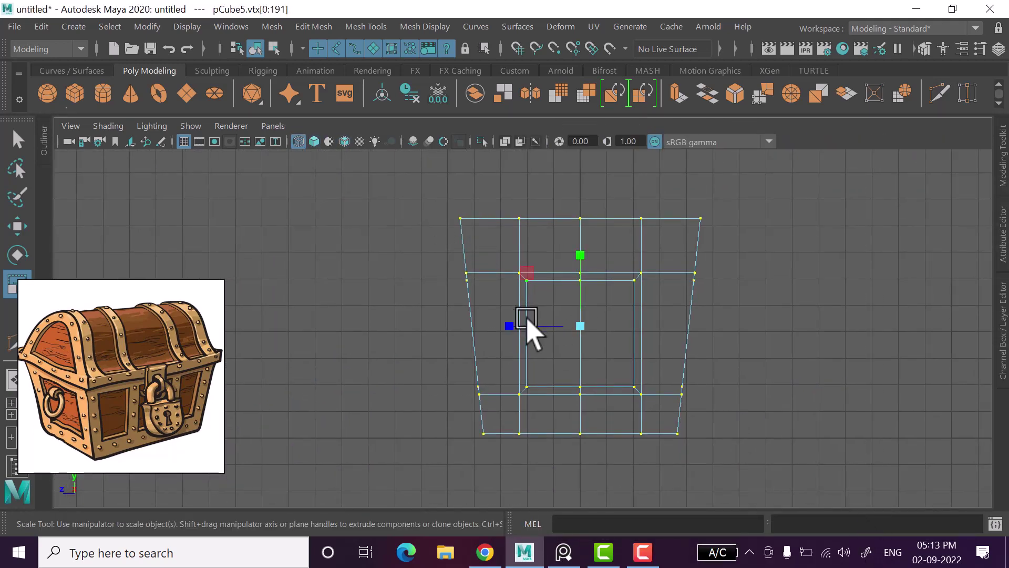
pyautogui.moveTo(527, 322); pyautogui.dragTo(534, 338)
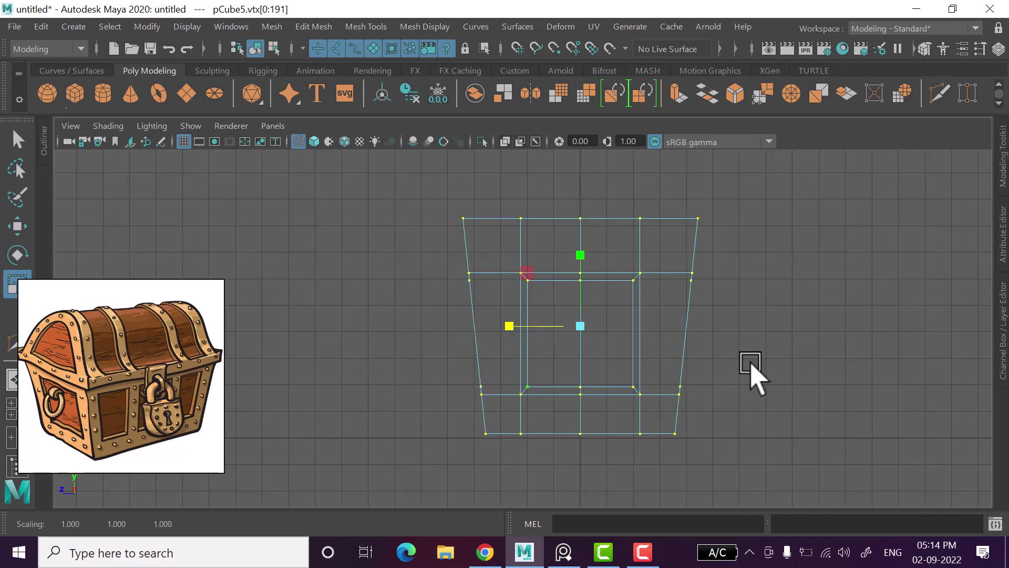
pyautogui.click(742, 252)
pyautogui.press('space')
pyautogui.moveTo(725, 252)
pyautogui.keyDown('alt'); pyautogui.mouseDown()
pyautogui.moveTo(642, 282)
pyautogui.moveTo(599, 262)
pyautogui.moveTo(822, 254)
pyautogui.moveTo(653, 261)
pyautogui.moveTo(752, 266)
pyautogui.moveTo(691, 331)
pyautogui.moveTo(618, 352)
pyautogui.moveTo(556, 354)
pyautogui.moveTo(561, 388)
pyautogui.moveTo(550, 392)
pyautogui.mouseUp(); pyautogui.keyUp('alt')
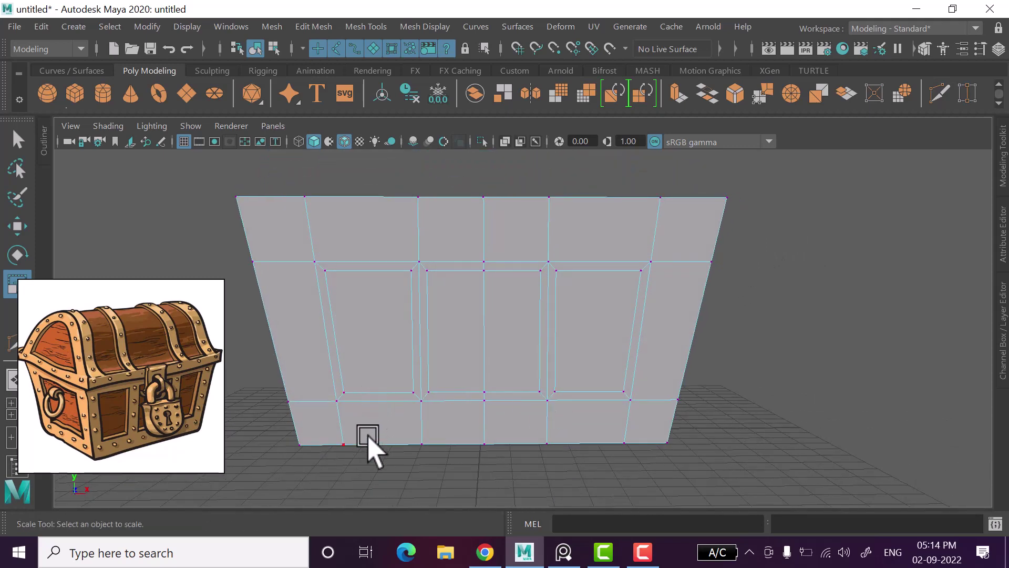
# Select the middle divider vertex column and tilt it slightly with Rotate.
pyautogui.press('space')
pyautogui.press('space')
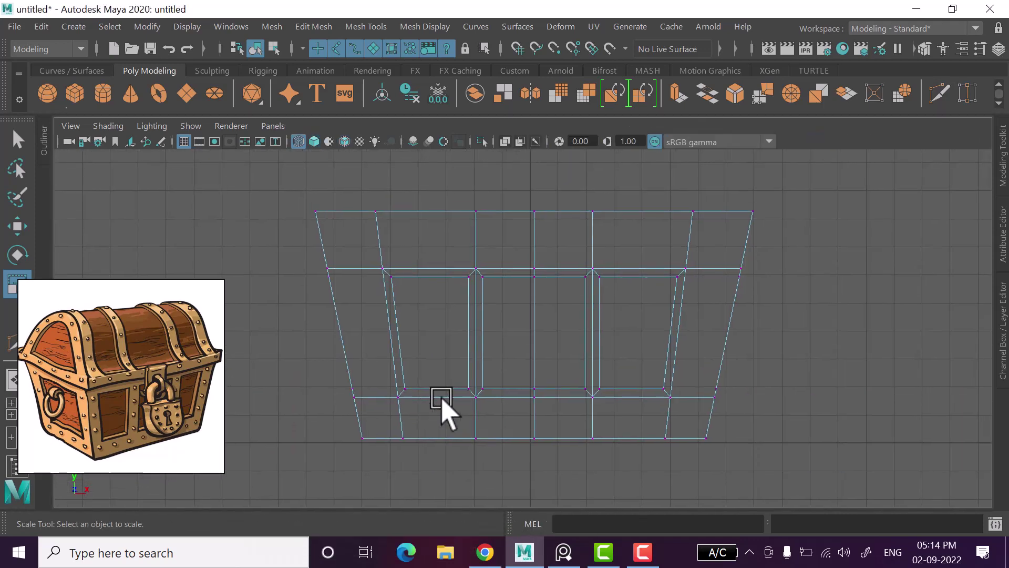
pyautogui.moveTo(441, 398)
pyautogui.keyDown('alt'); pyautogui.mouseDown(button='middle')
pyautogui.moveTo(556, 401)
pyautogui.moveTo(548, 350)
pyautogui.mouseUp(button='middle'); pyautogui.keyUp('alt')
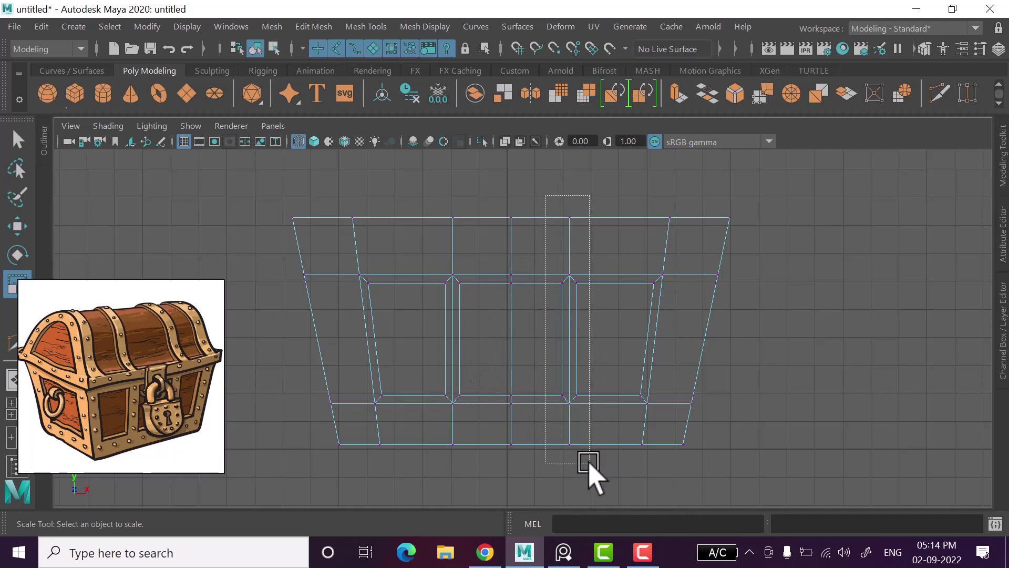
pyautogui.moveTo(584, 323); pyautogui.dragTo(590, 465)
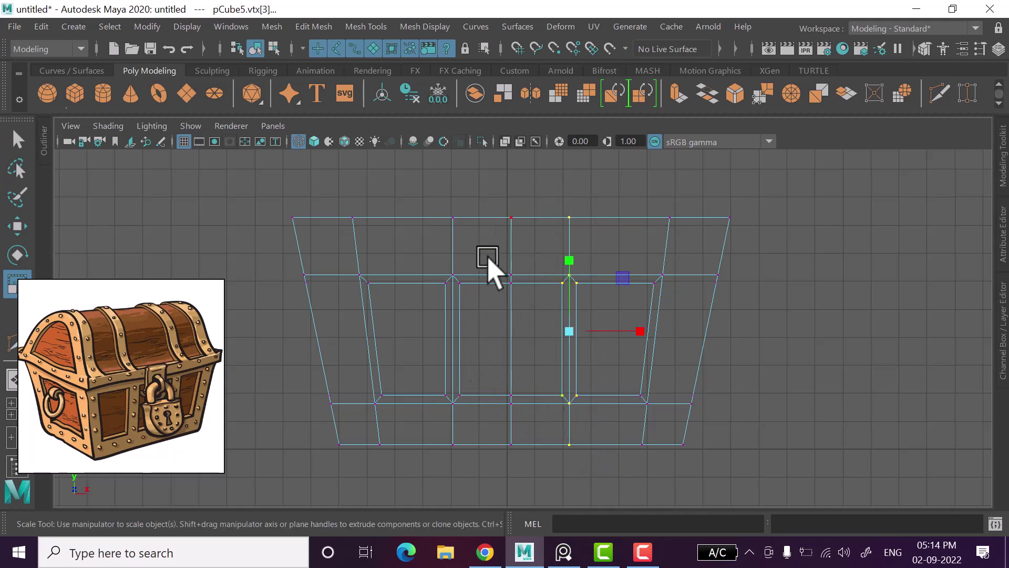
pyautogui.click(634, 341)
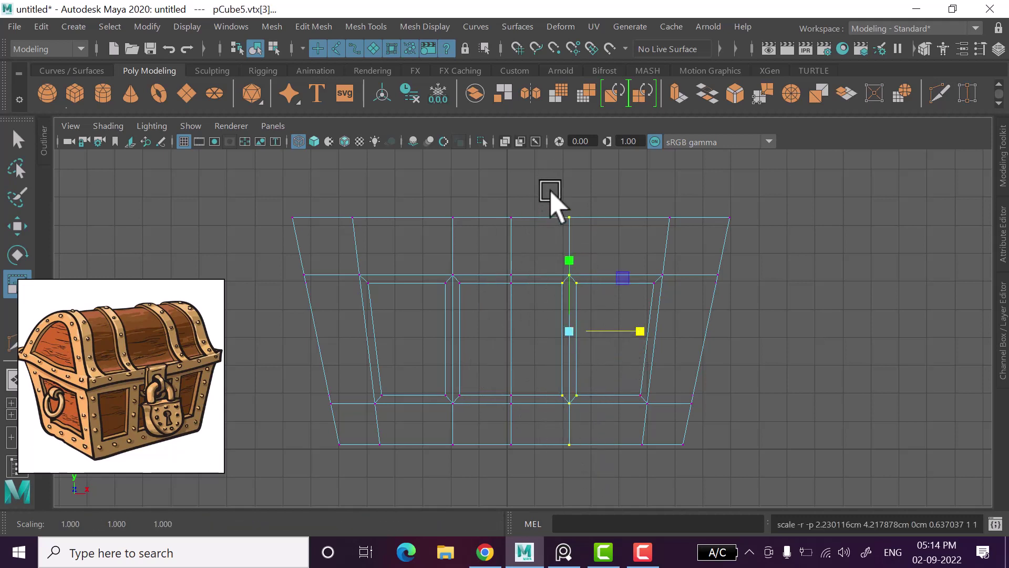
pyautogui.moveTo(550, 194); pyautogui.dragTo(591, 479)
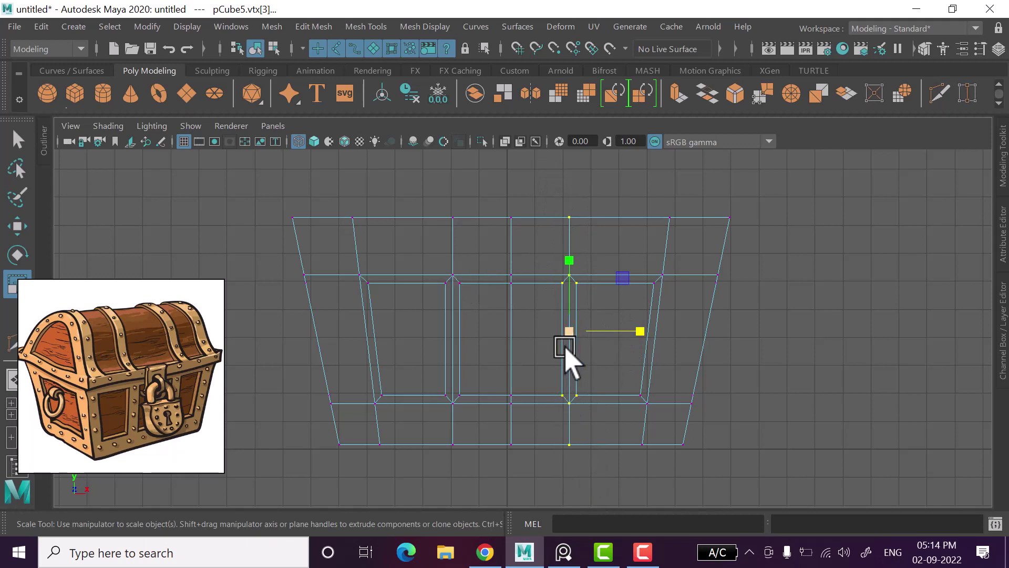
pyautogui.press('e')
pyautogui.moveTo(630, 296); pyautogui.dragTo(632, 298)
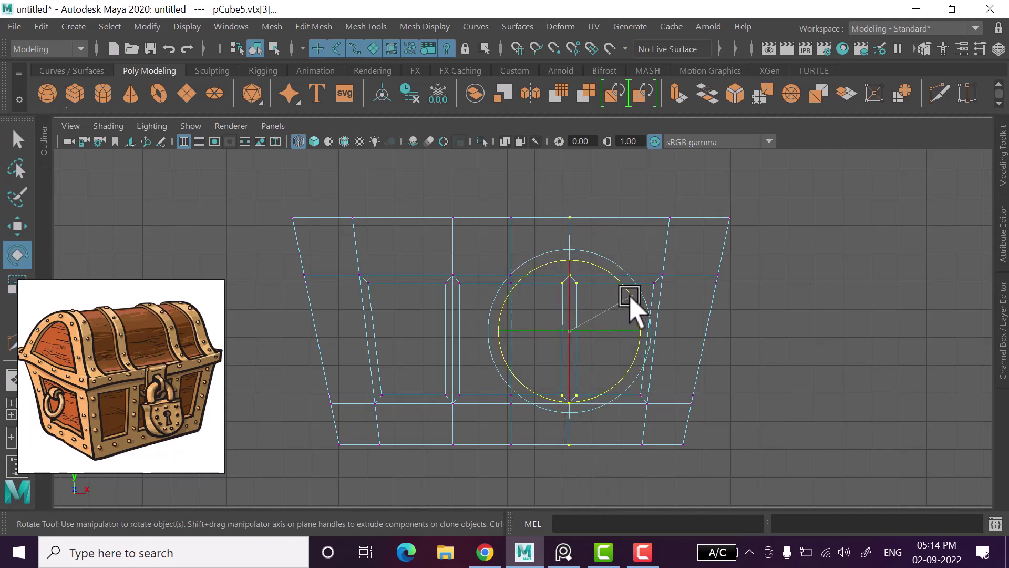
pyautogui.press('w')
pyautogui.click(737, 370)
# Slide a top panel frame vertex along X and test shifting the left divider.
pyautogui.scroll(1, 699, 347)
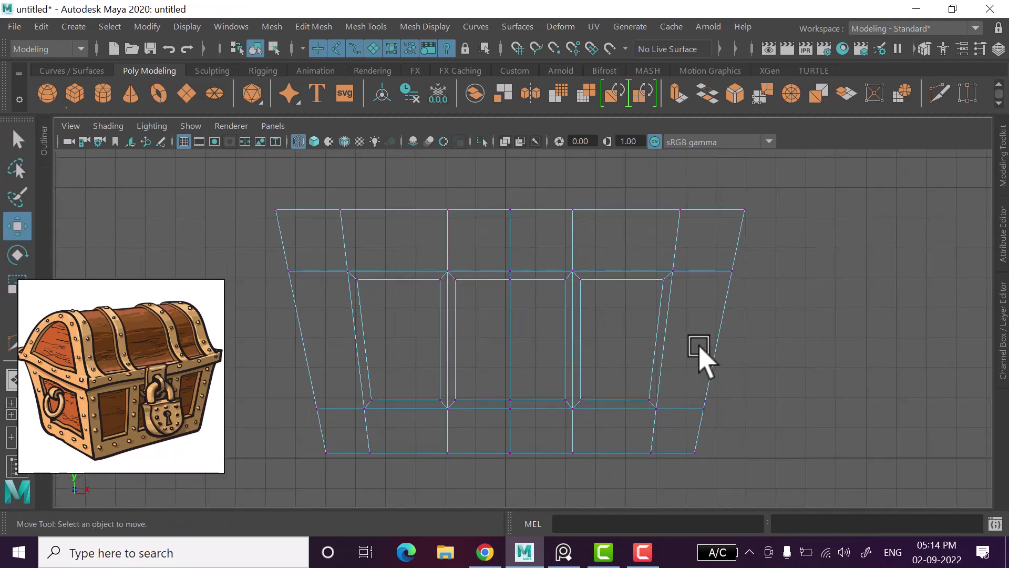
pyautogui.scroll(1, 583, 341)
pyautogui.scroll(1, 584, 358)
pyautogui.click(580, 284)
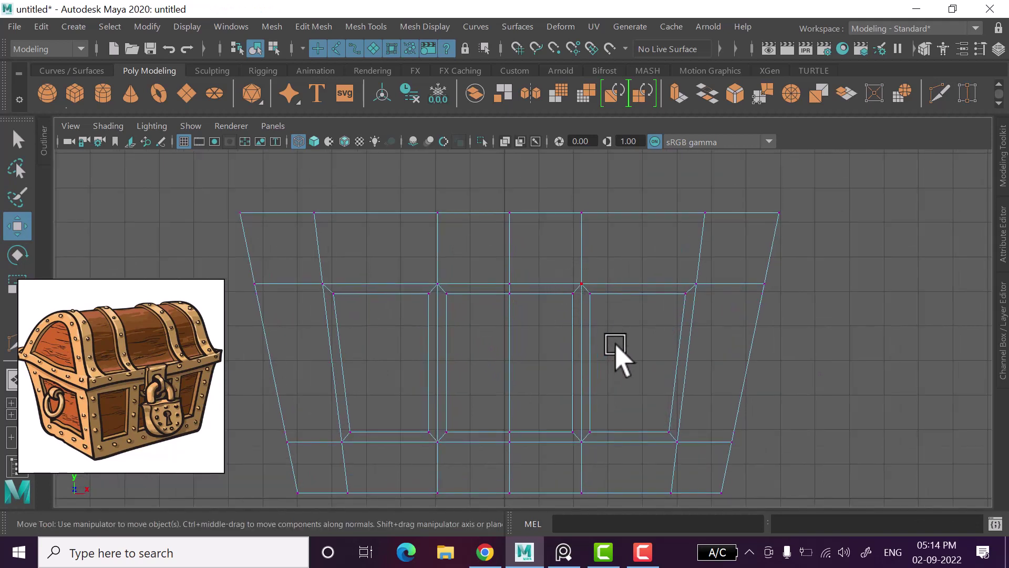
pyautogui.moveTo(635, 296); pyautogui.dragTo(636, 287)
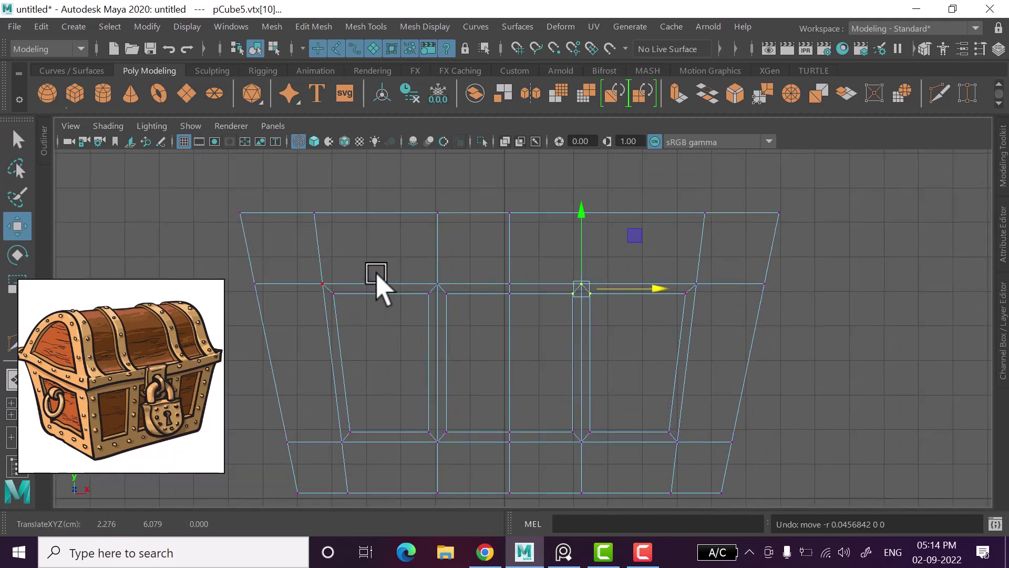
pyautogui.moveTo(394, 262); pyautogui.dragTo(485, 355)
pyautogui.moveTo(490, 288); pyautogui.dragTo(480, 301)
pyautogui.hotkey('ctrl', 'z')
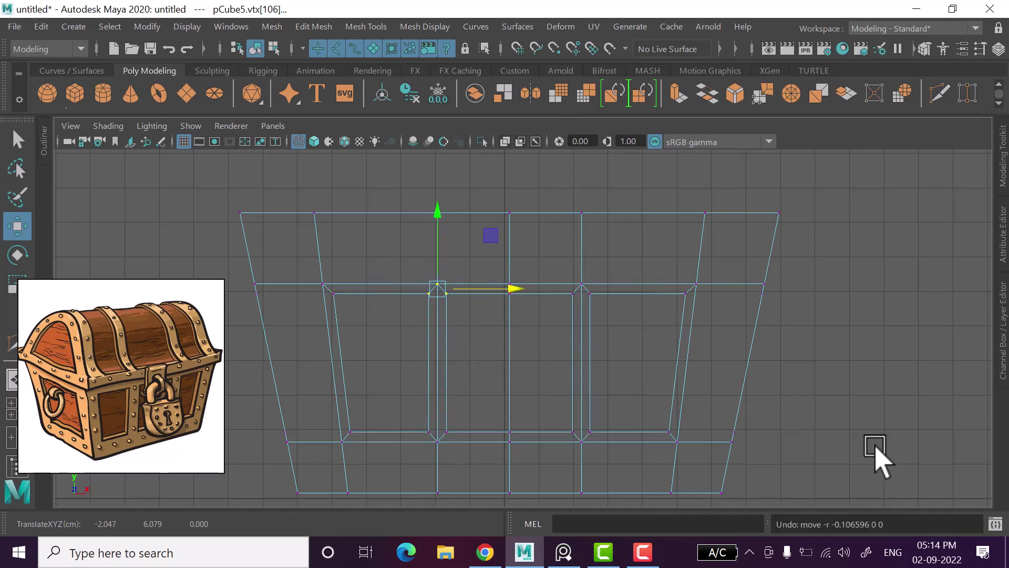
# Select the left divider's lower vertices and the right divider column, then check in perspective.
pyautogui.click(835, 410)
pyautogui.keyDown('alt'); pyautogui.moveTo(812, 391); pyautogui.dragTo(795, 334, button='middle'); pyautogui.keyUp('alt')
pyautogui.moveTo(476, 455); pyautogui.dragTo(475, 455)
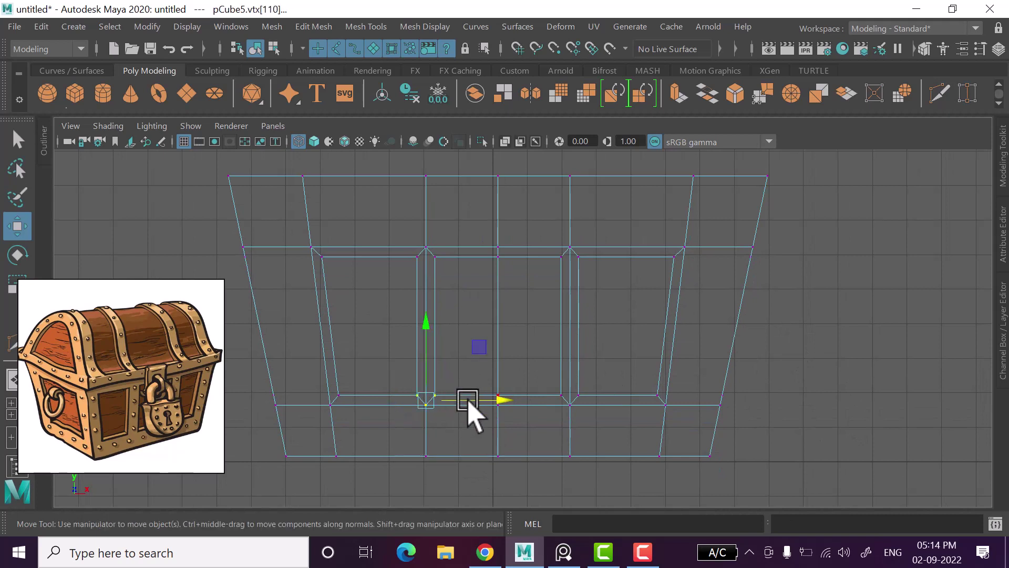
pyautogui.moveTo(469, 401); pyautogui.dragTo(473, 402)
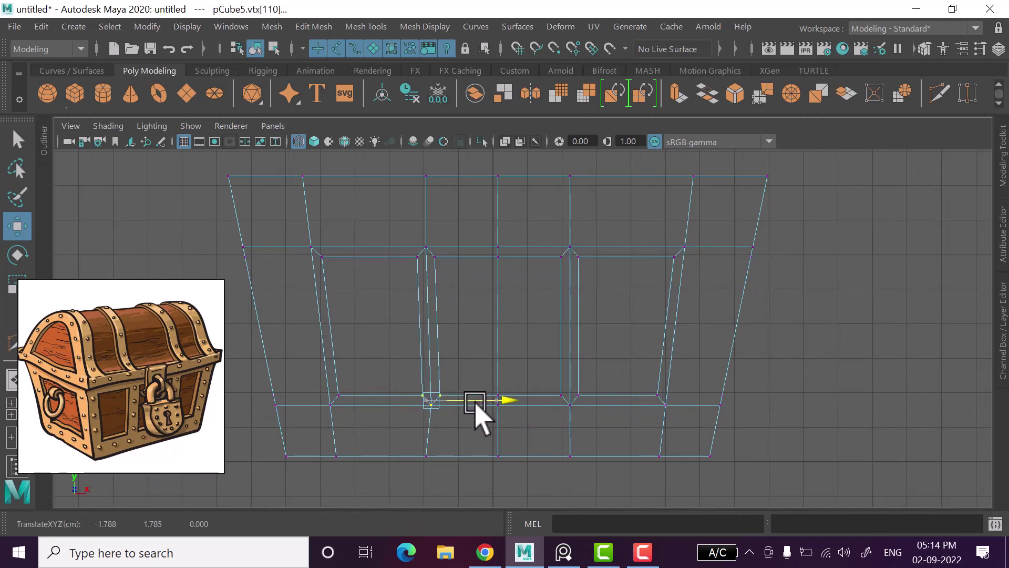
pyautogui.hotkey('ctrl', 'z')
pyautogui.keyDown('shift'); pyautogui.moveTo(405, 474); pyautogui.dragTo(477, 430); pyautogui.keyUp('shift')
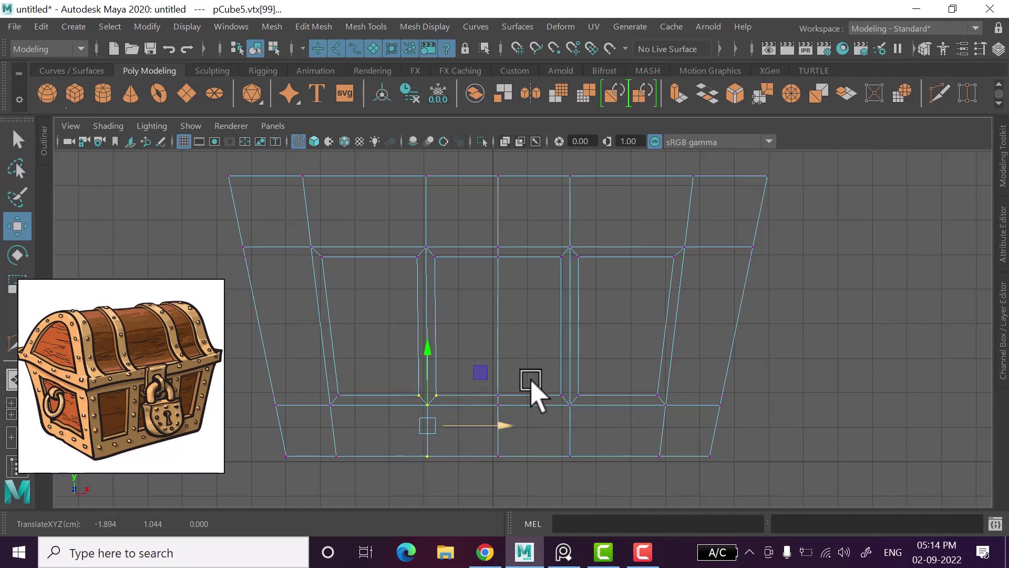
pyautogui.moveTo(556, 363)
pyautogui.mouseDown()
pyautogui.moveTo(651, 465)
pyautogui.moveTo(639, 432)
pyautogui.mouseUp()
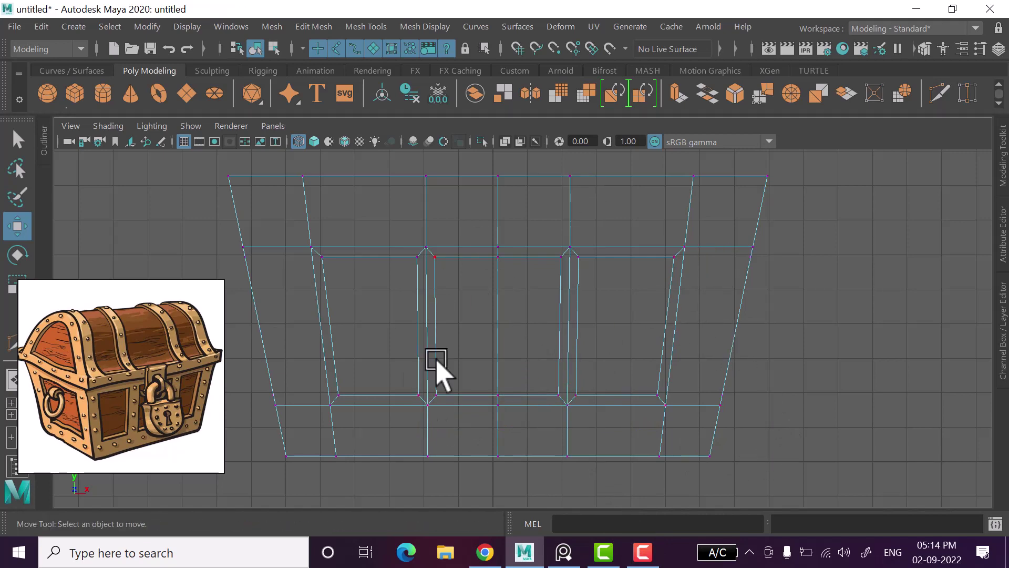
pyautogui.press('space')
pyautogui.press('space')
pyautogui.moveTo(736, 225)
pyautogui.keyDown('alt'); pyautogui.mouseDown()
pyautogui.moveTo(721, 266)
pyautogui.moveTo(599, 276)
pyautogui.moveTo(493, 268)
pyautogui.moveTo(783, 273)
pyautogui.mouseUp(); pyautogui.keyUp('alt')
pyautogui.moveTo(784, 138); pyautogui.dragTo(786, 181, button='right')
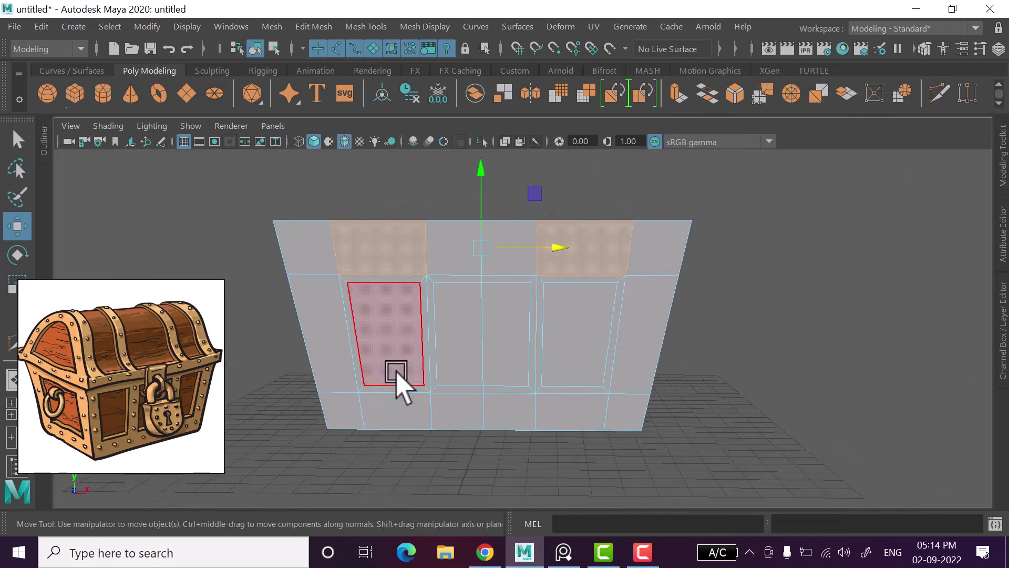
# Shift-select the six front panel faces of the chest.
pyautogui.click(401, 381)
pyautogui.keyDown('shift'); pyautogui.click(457, 366); pyautogui.keyUp('shift')
pyautogui.keyDown('shift'); pyautogui.click(517, 367); pyautogui.keyUp('shift')
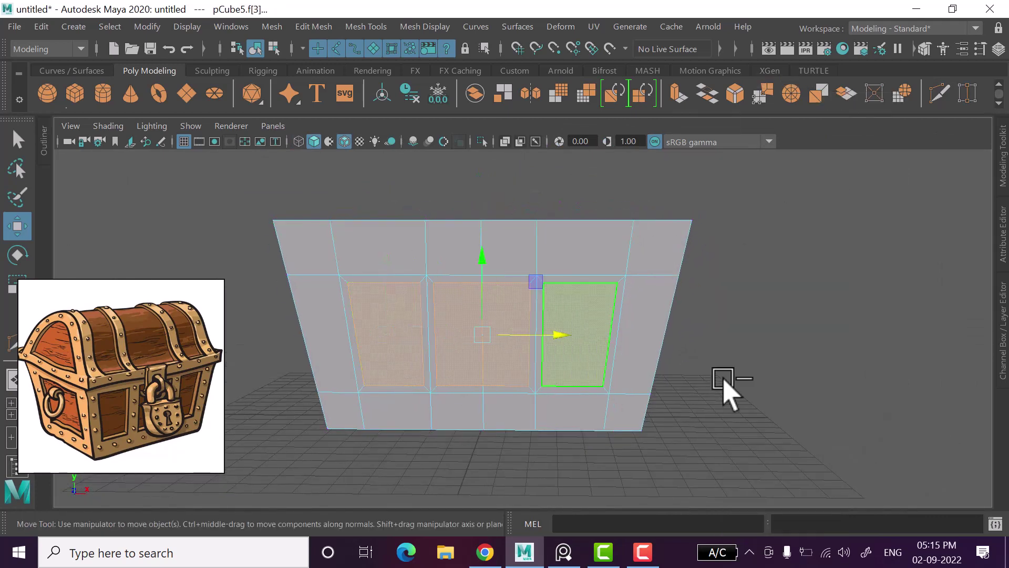
pyautogui.moveTo(776, 388)
pyautogui.keyDown('alt'); pyautogui.mouseDown()
pyautogui.moveTo(598, 389)
pyautogui.moveTo(549, 351)
pyautogui.mouseUp(); pyautogui.keyUp('alt')
pyautogui.keyDown('shift'); pyautogui.click(581, 342); pyautogui.keyUp('shift')
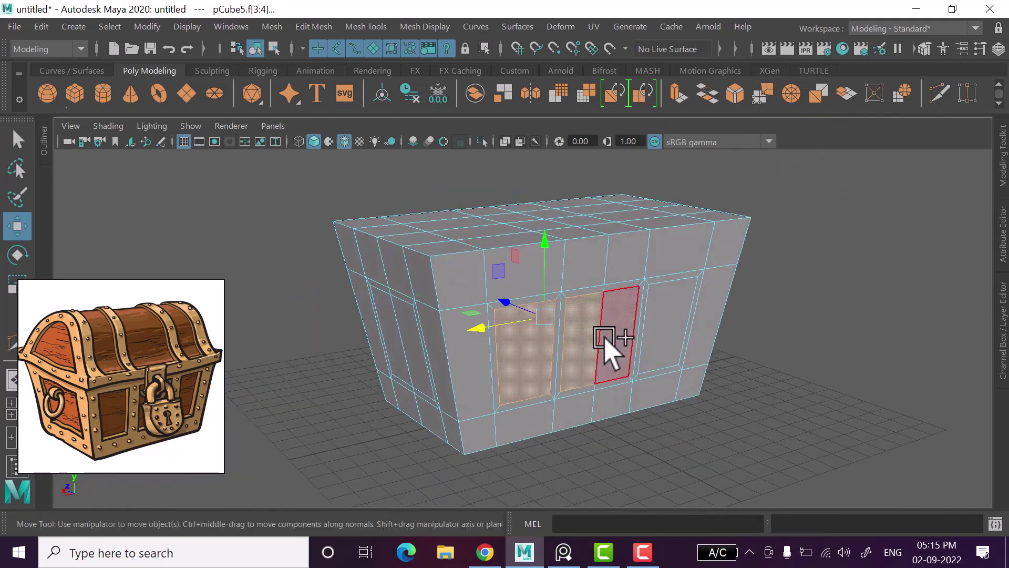
pyautogui.keyDown('shift'); pyautogui.click(648, 331); pyautogui.keyUp('shift')
pyautogui.keyDown('alt'); pyautogui.moveTo(569, 406); pyautogui.dragTo(827, 389); pyautogui.keyUp('alt')
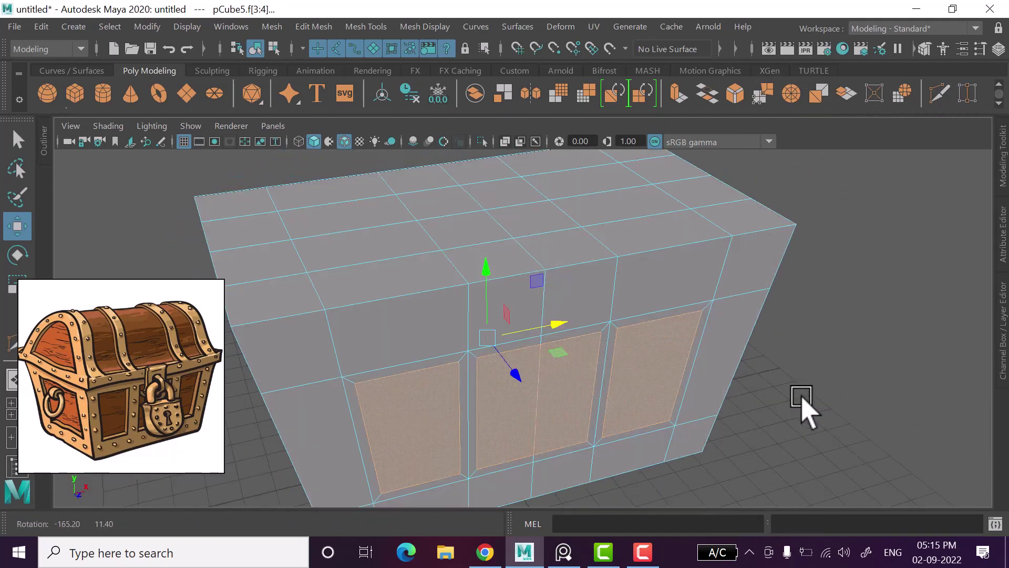
pyautogui.keyDown('shift'); pyautogui.click(564, 406); pyautogui.keyUp('shift')
# Extrude the panel faces inward with thickness -0.18 to recess them.
pyautogui.hotkey('ctrl', 'e')
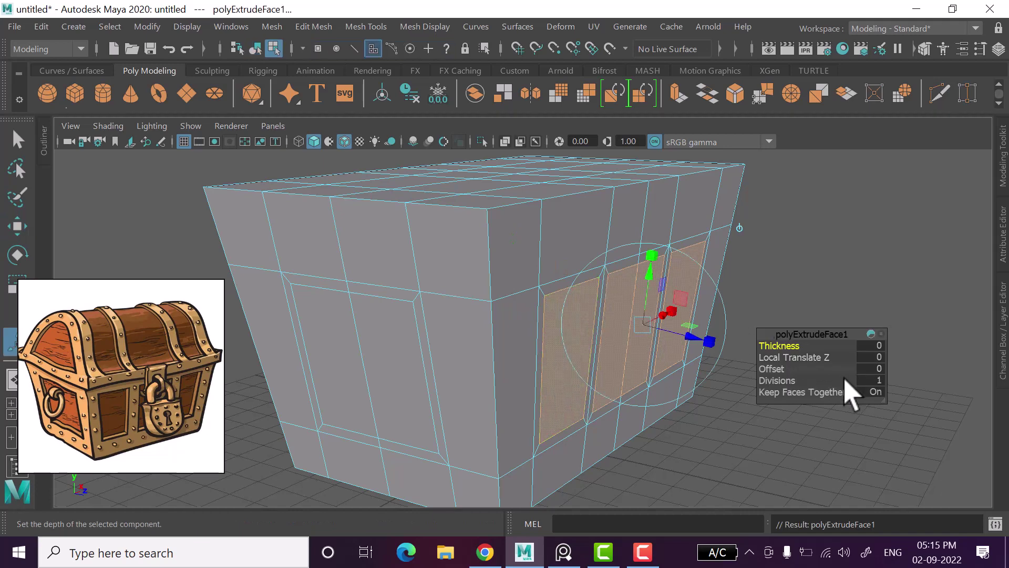
pyautogui.moveTo(769, 351); pyautogui.dragTo(764, 353)
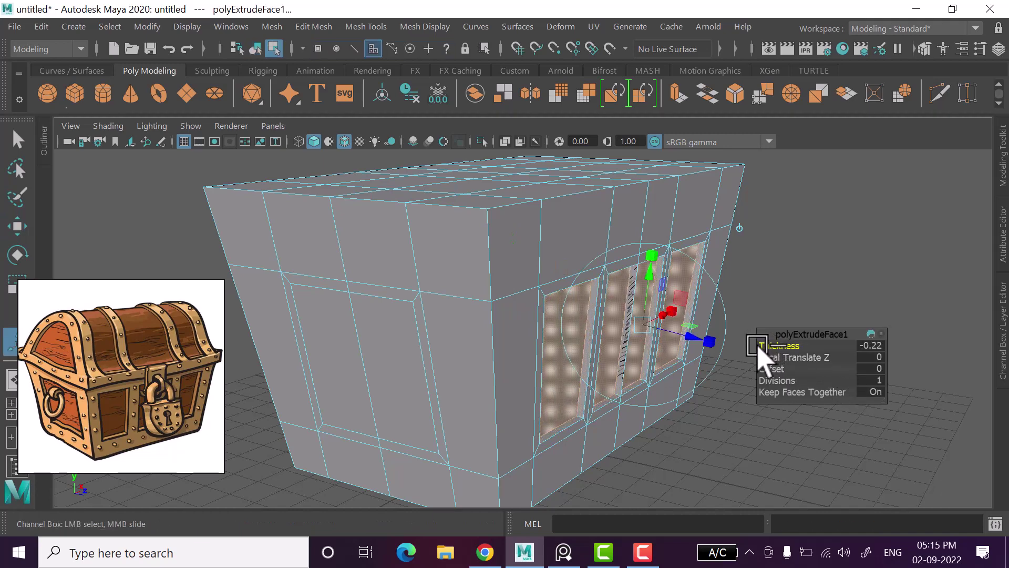
pyautogui.moveTo(817, 387)
pyautogui.keyDown('alt'); pyautogui.mouseDown()
pyautogui.moveTo(668, 422)
pyautogui.moveTo(739, 422)
pyautogui.moveTo(739, 509)
pyautogui.moveTo(664, 378)
pyautogui.moveTo(657, 404)
pyautogui.mouseUp(); pyautogui.keyUp('alt')
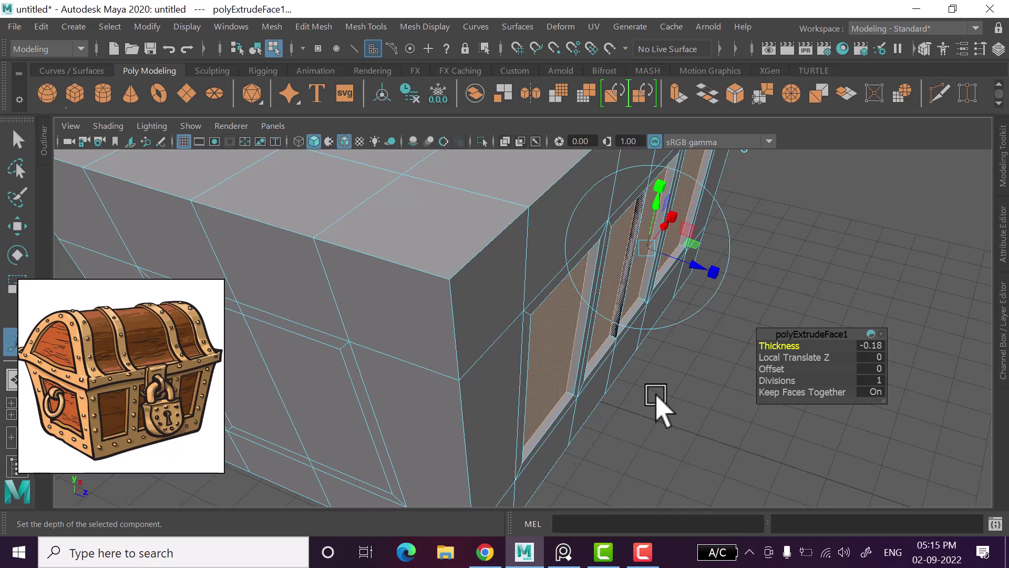
pyautogui.press('w')
pyautogui.moveTo(686, 434)
pyautogui.keyDown('alt'); pyautogui.mouseDown()
pyautogui.moveTo(698, 406)
pyautogui.moveTo(525, 390)
pyautogui.moveTo(478, 373)
pyautogui.moveTo(457, 336)
pyautogui.mouseUp(); pyautogui.keyUp('alt')
# Select an inner panel face and edge, then return to face selection.
pyautogui.click(453, 330)
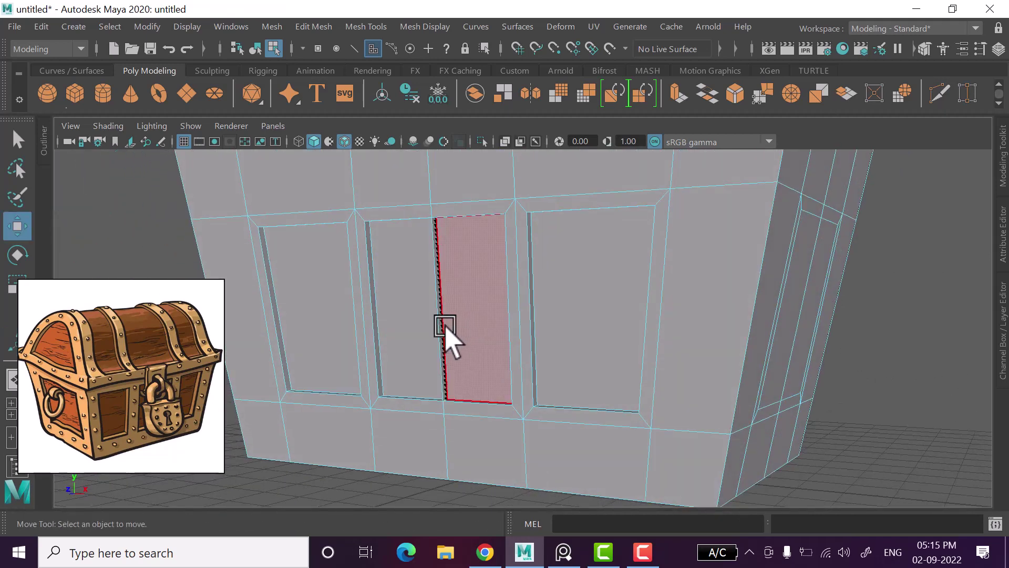
pyautogui.click(441, 322)
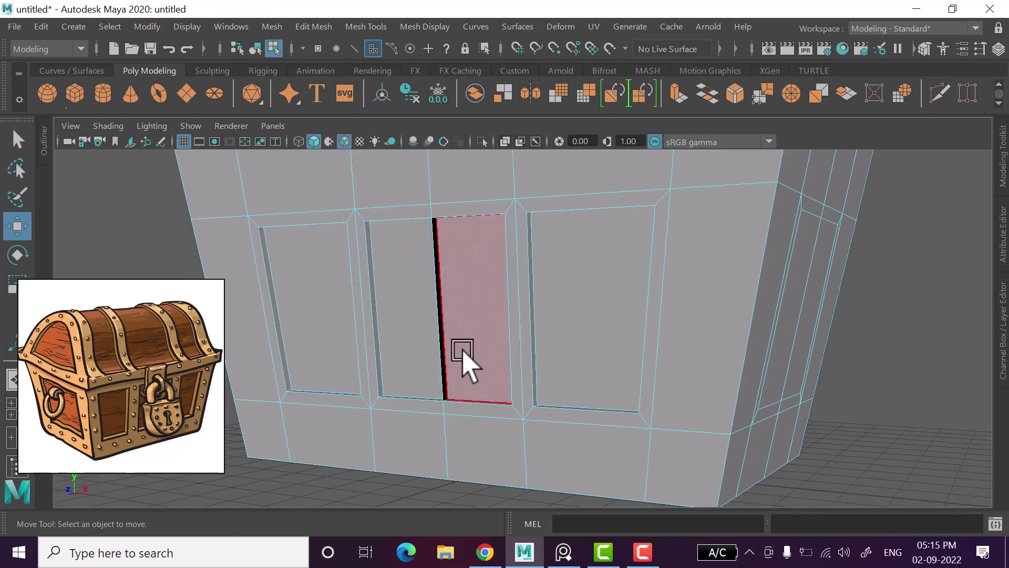
pyautogui.moveTo(466, 360)
pyautogui.keyDown('alt'); pyautogui.mouseDown()
pyautogui.moveTo(421, 354)
pyautogui.moveTo(419, 332)
pyautogui.mouseUp(); pyautogui.keyUp('alt')
pyautogui.click(418, 330)
pyautogui.press('F11')
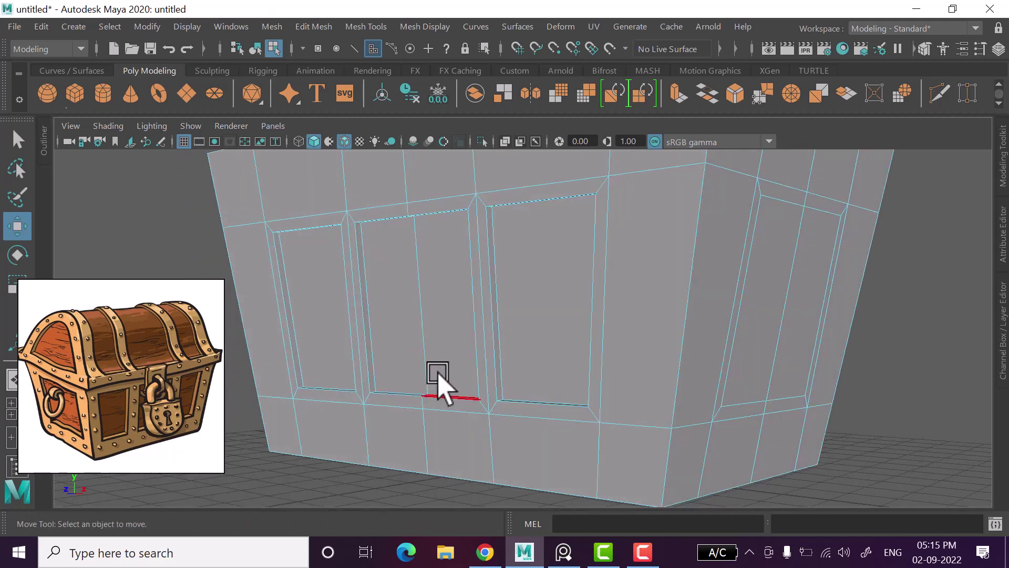
# Test-move a middle panel face, then extrude all faces apart with Keep Faces Together off.
pyautogui.scroll(2, 475, 356)
pyautogui.scroll(2, 465, 295)
pyautogui.click(494, 334)
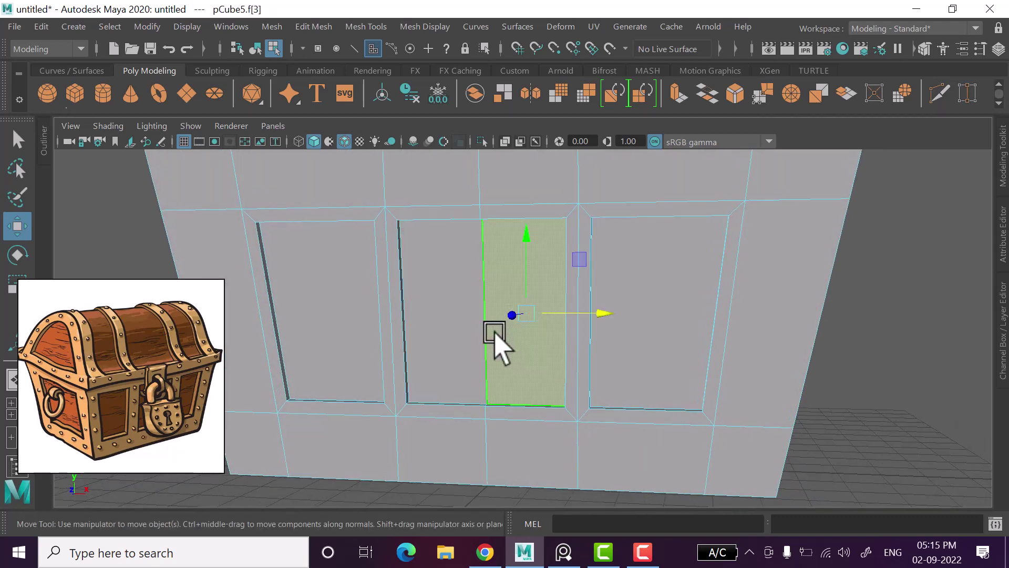
pyautogui.moveTo(511, 318); pyautogui.dragTo(528, 326)
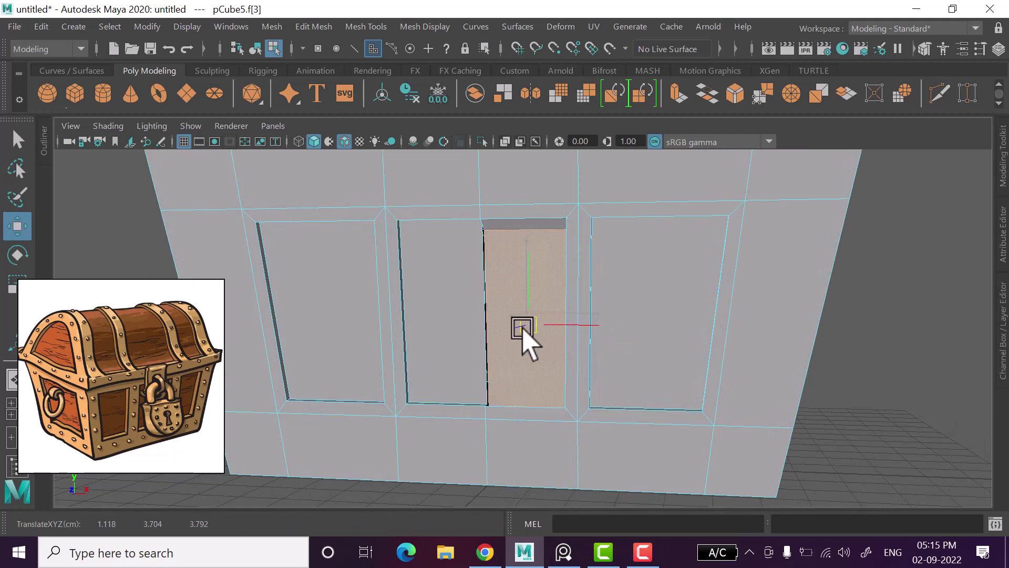
pyautogui.keyDown('alt'); pyautogui.moveTo(529, 328); pyautogui.dragTo(680, 355, button='right'); pyautogui.keyUp('alt')
pyautogui.moveTo(680, 356)
pyautogui.keyDown('alt'); pyautogui.mouseDown()
pyautogui.moveTo(721, 388)
pyautogui.moveTo(484, 360)
pyautogui.mouseUp(); pyautogui.keyUp('alt')
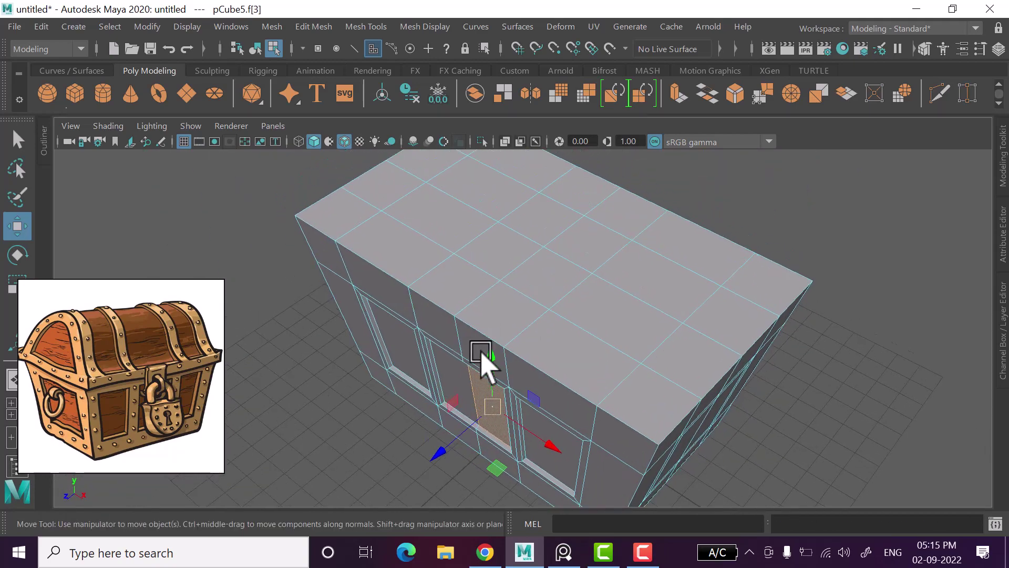
pyautogui.moveTo(494, 178)
pyautogui.mouseDown(button='right')
pyautogui.moveTo(482, 141)
pyautogui.moveTo(554, 168)
pyautogui.mouseUp(button='right')
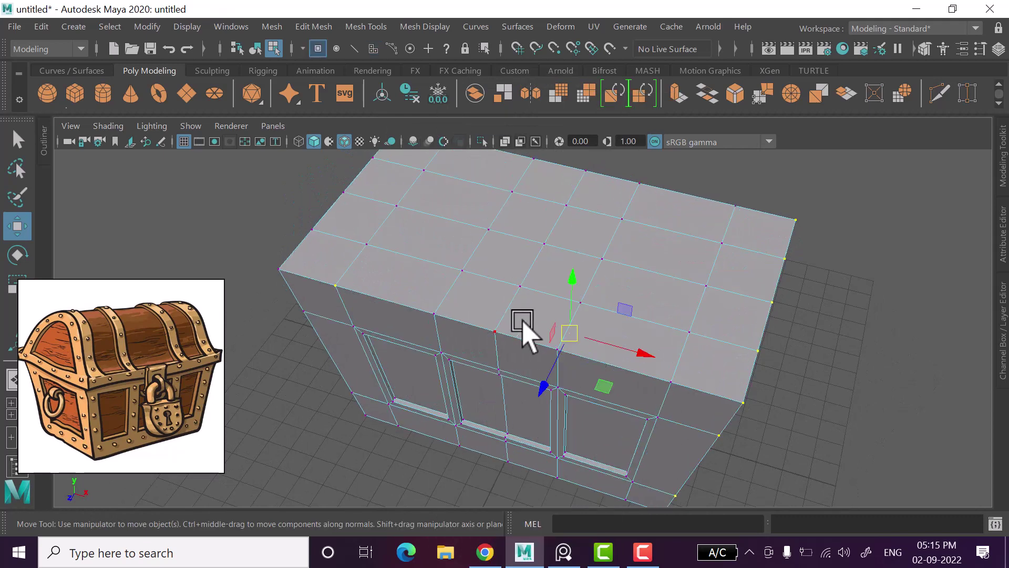
# Box-select the chest's vertices, then inspect the thin sliver face in the front panel.
pyautogui.click(524, 288)
pyautogui.keyDown('alt'); pyautogui.moveTo(552, 295); pyautogui.dragTo(496, 387, button='right'); pyautogui.keyUp('alt')
pyautogui.keyDown('alt'); pyautogui.moveTo(496, 388); pyautogui.dragTo(294, 231); pyautogui.keyUp('alt')
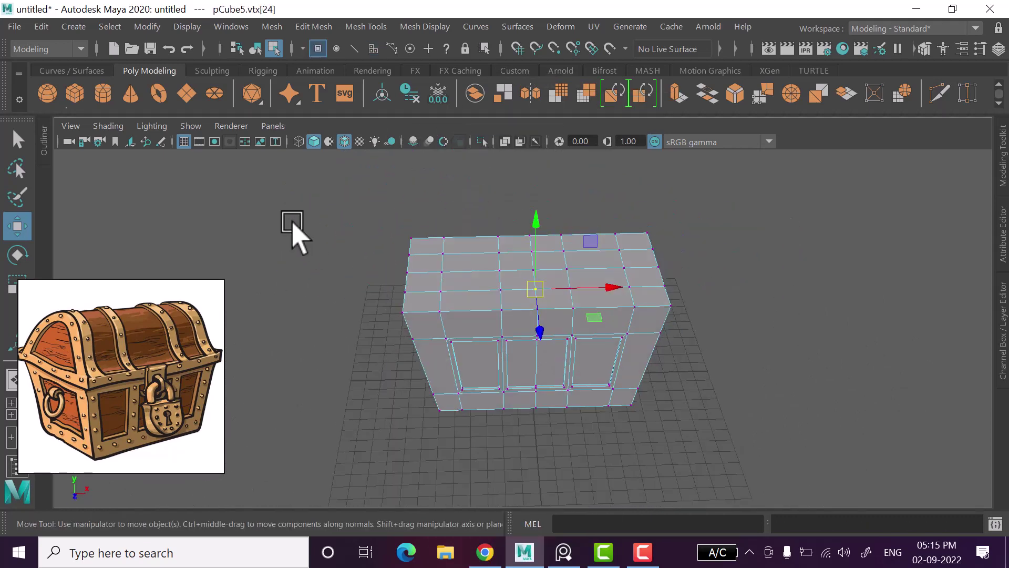
pyautogui.moveTo(323, 179); pyautogui.dragTo(836, 525)
pyautogui.moveTo(667, 322)
pyautogui.keyDown('alt'); pyautogui.mouseDown()
pyautogui.moveTo(699, 304)
pyautogui.moveTo(747, 339)
pyautogui.moveTo(506, 326)
pyautogui.moveTo(610, 336)
pyautogui.mouseUp(); pyautogui.keyUp('alt')
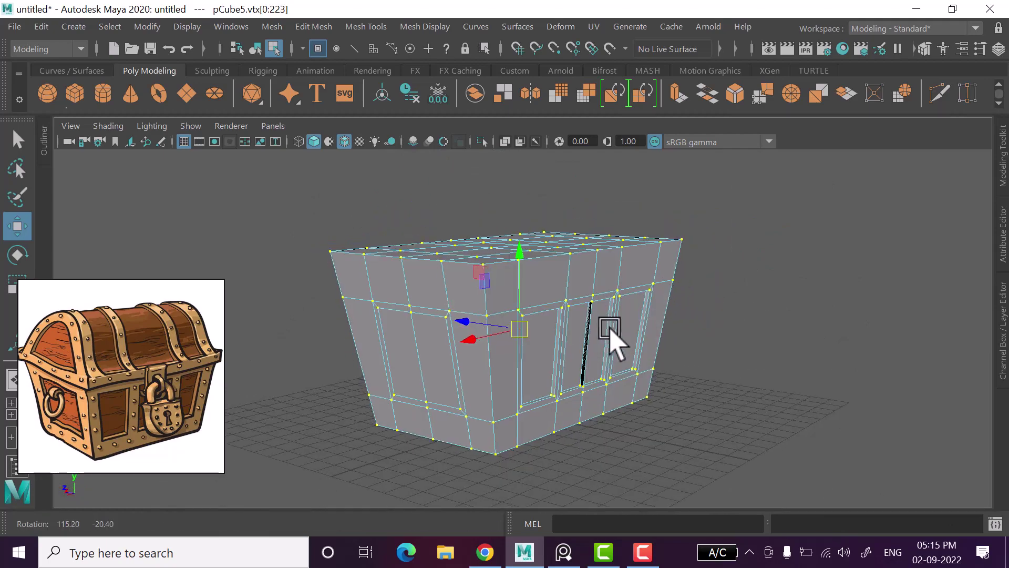
pyautogui.moveTo(610, 328)
pyautogui.keyDown('alt'); pyautogui.mouseDown(button='right')
pyautogui.moveTo(720, 376)
pyautogui.moveTo(781, 316)
pyautogui.mouseUp(button='right'); pyautogui.keyUp('alt')
pyautogui.moveTo(777, 175); pyautogui.dragTo(767, 169, button='right')
pyautogui.moveTo(768, 169)
pyautogui.keyDown('alt'); pyautogui.mouseDown(button='right')
pyautogui.moveTo(636, 336)
pyautogui.moveTo(649, 345)
pyautogui.mouseUp(button='right'); pyautogui.keyUp('alt')
pyautogui.click(655, 349)
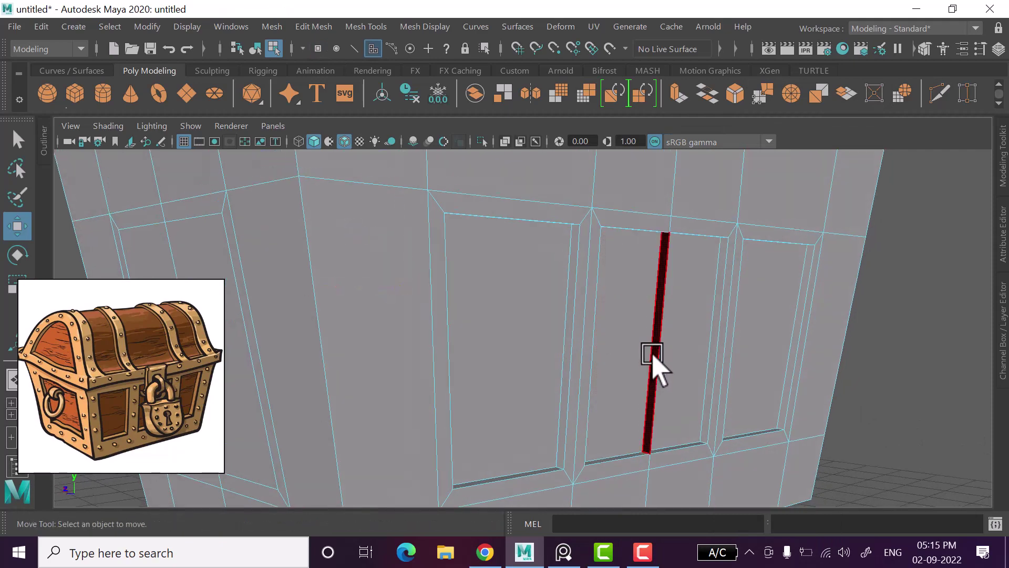
# Merge all of pCube5's vertices and tumble around to verify the continuous mesh.
pyautogui.keyDown('alt'); pyautogui.moveTo(667, 397); pyautogui.dragTo(575, 395, button='right'); pyautogui.keyUp('alt')
pyautogui.moveTo(492, 394)
pyautogui.keyDown('alt'); pyautogui.mouseDown()
pyautogui.moveTo(663, 405)
pyautogui.moveTo(773, 331)
pyautogui.mouseUp(); pyautogui.keyUp('alt')
pyautogui.moveTo(772, 168); pyautogui.dragTo(704, 129, button='right')
pyautogui.keyDown('alt'); pyautogui.moveTo(704, 128); pyautogui.dragTo(383, 368); pyautogui.keyUp('alt')
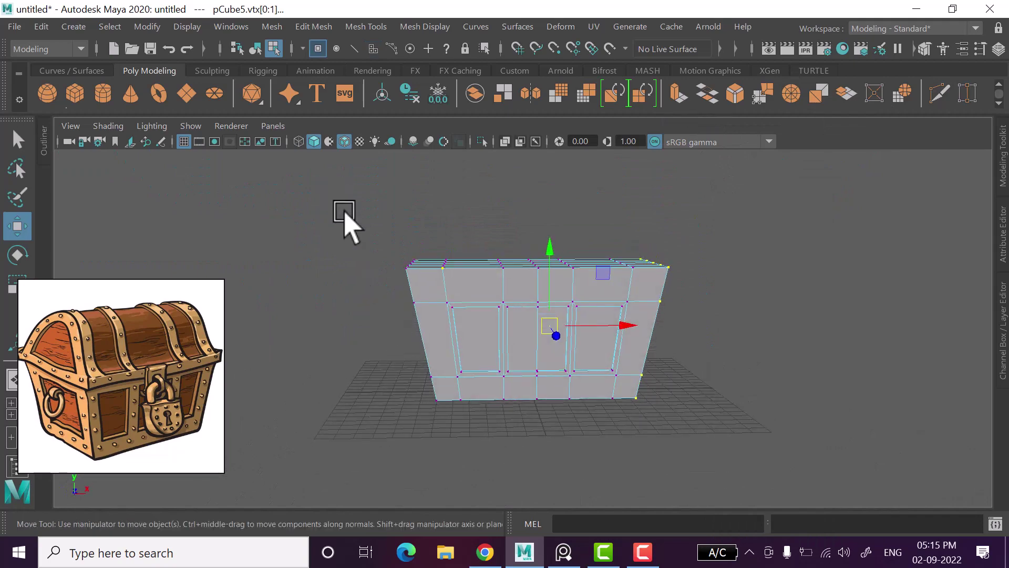
pyautogui.moveTo(344, 212); pyautogui.dragTo(829, 461)
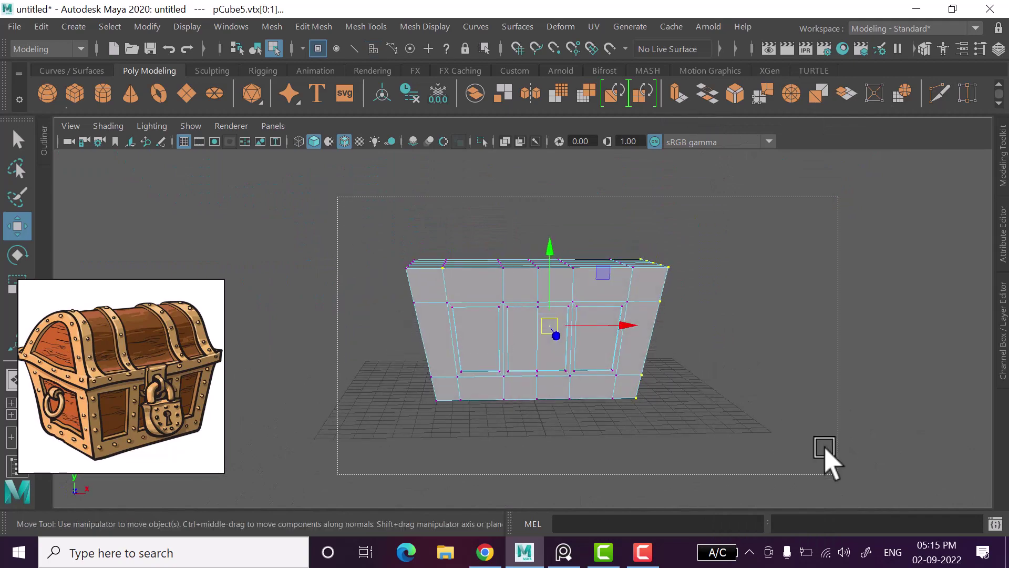
pyautogui.click(764, 95)
pyautogui.moveTo(737, 289)
pyautogui.keyDown('alt'); pyautogui.mouseDown()
pyautogui.moveTo(649, 378)
pyautogui.moveTo(678, 363)
pyautogui.moveTo(620, 327)
pyautogui.mouseUp(); pyautogui.keyUp('alt')
pyautogui.scroll(5, 547, 315)
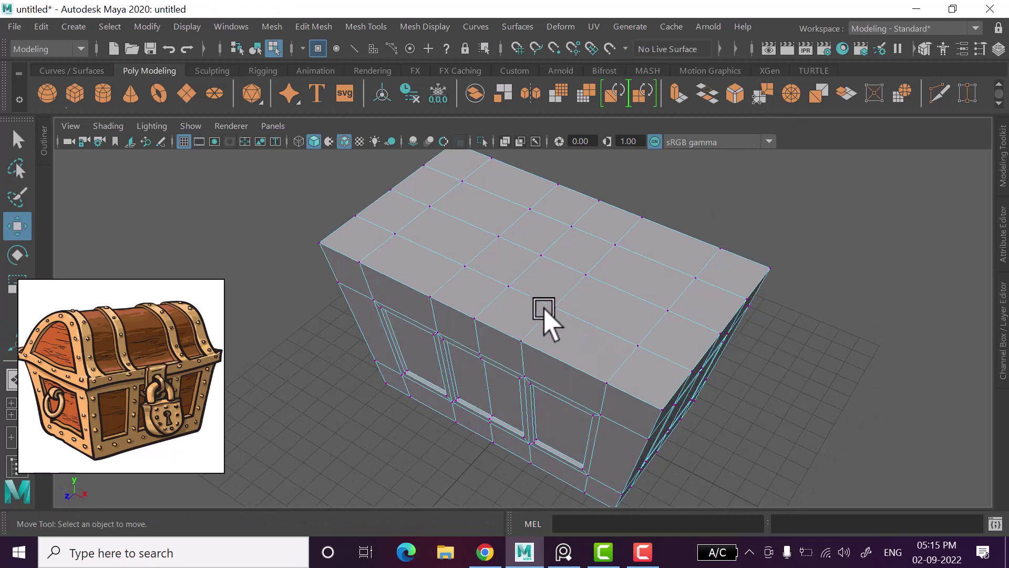
pyautogui.click(510, 288)
pyautogui.moveTo(512, 310)
pyautogui.mouseDown()
pyautogui.moveTo(579, 349)
pyautogui.moveTo(503, 322)
pyautogui.moveTo(560, 405)
pyautogui.moveTo(597, 394)
pyautogui.mouseUp()
# Select the two middle faces on the chest's short side.
pyautogui.click(844, 410)
pyautogui.moveTo(844, 410)
pyautogui.keyDown('alt'); pyautogui.mouseDown()
pyautogui.moveTo(707, 415)
pyautogui.moveTo(728, 359)
pyautogui.mouseUp(); pyautogui.keyUp('alt')
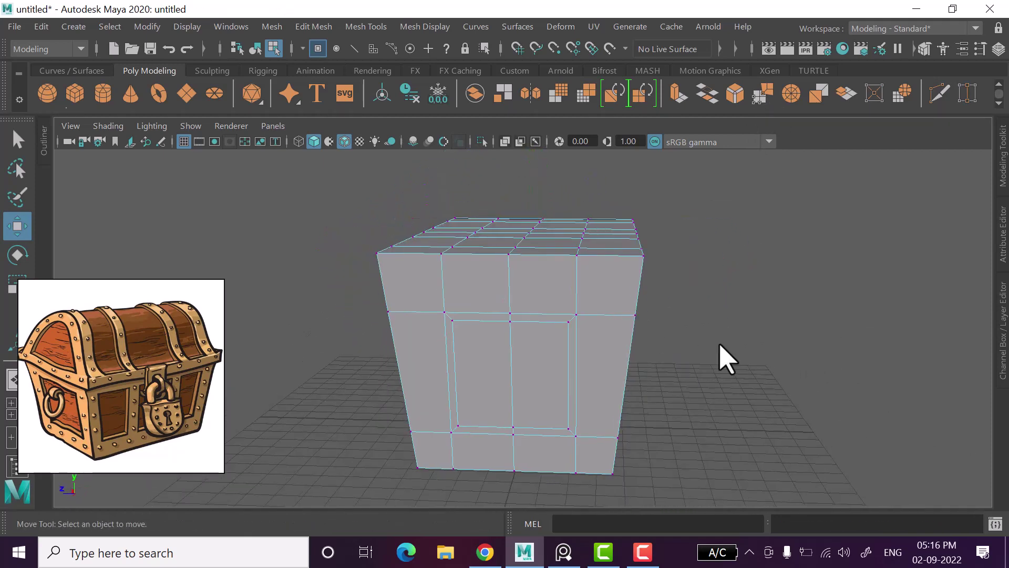
pyautogui.moveTo(715, 136); pyautogui.dragTo(720, 179, button='right')
pyautogui.click(497, 416)
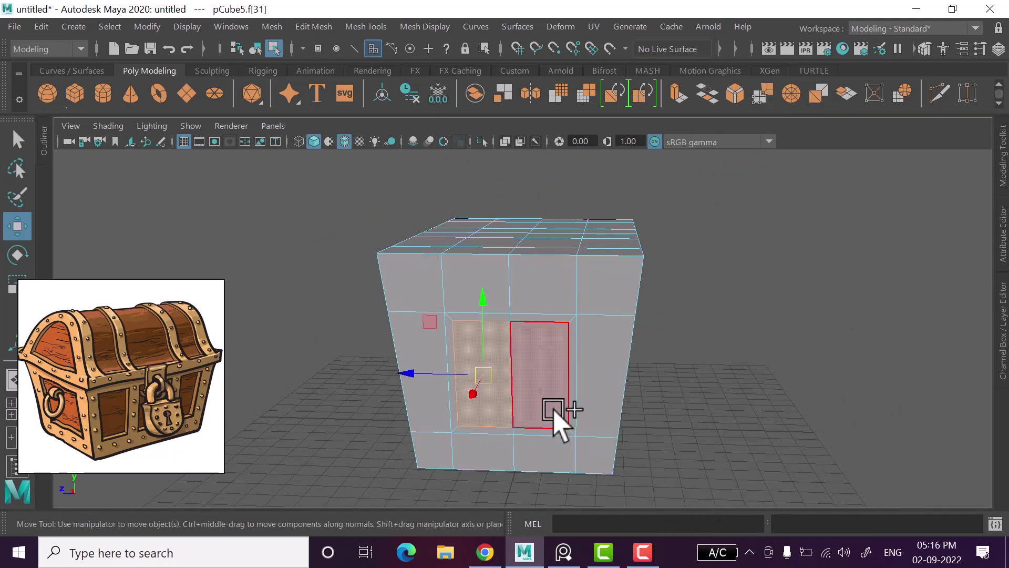
pyautogui.keyDown('shift'); pyautogui.click(553, 415); pyautogui.keyUp('shift')
pyautogui.moveTo(553, 416)
pyautogui.keyDown('alt'); pyautogui.mouseDown()
pyautogui.moveTo(658, 444)
pyautogui.moveTo(359, 416)
pyautogui.mouseUp(); pyautogui.keyUp('alt')
pyautogui.keyDown('shift'); pyautogui.click(473, 387); pyautogui.keyUp('shift')
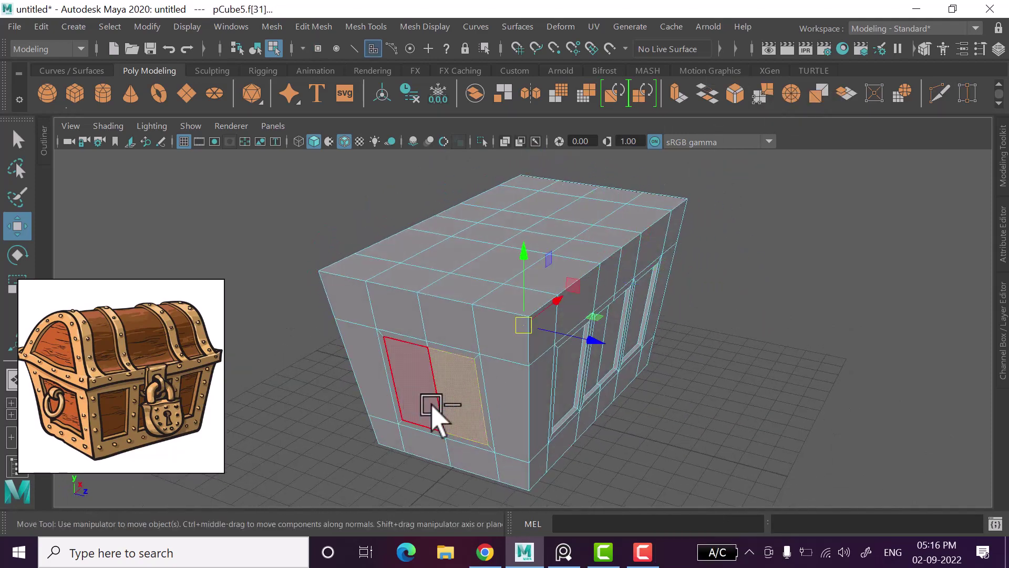
pyautogui.moveTo(433, 415)
pyautogui.keyDown('alt'); pyautogui.mouseDown()
pyautogui.moveTo(598, 417)
pyautogui.moveTo(500, 405)
pyautogui.moveTo(505, 418)
pyautogui.mouseUp(); pyautogui.keyUp('alt')
# Extrude the side faces inward with Thickness -0.18 to form a recessed panel.
pyautogui.hotkey('ctrl', 'e')
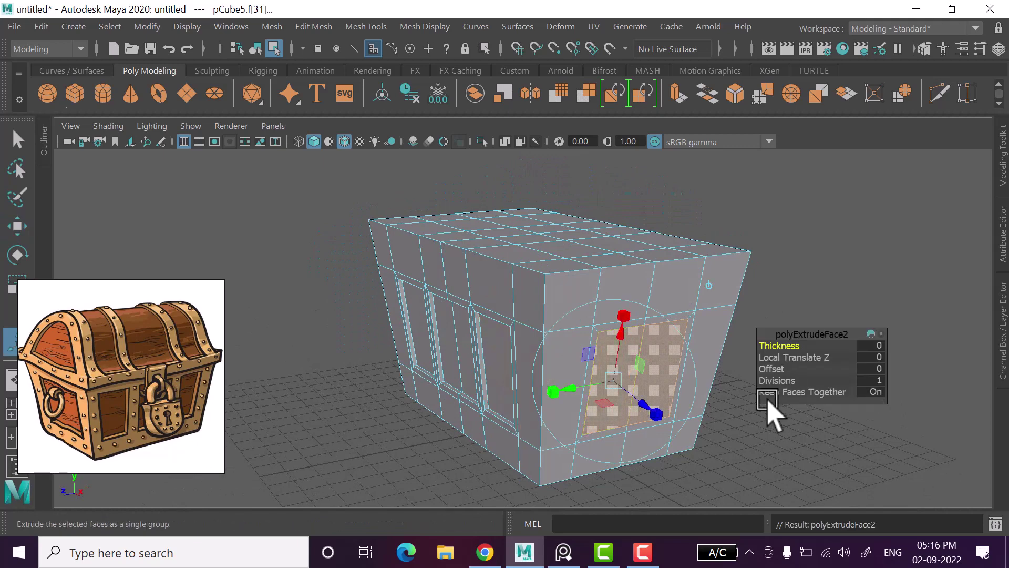
pyautogui.moveTo(794, 348); pyautogui.dragTo(778, 346)
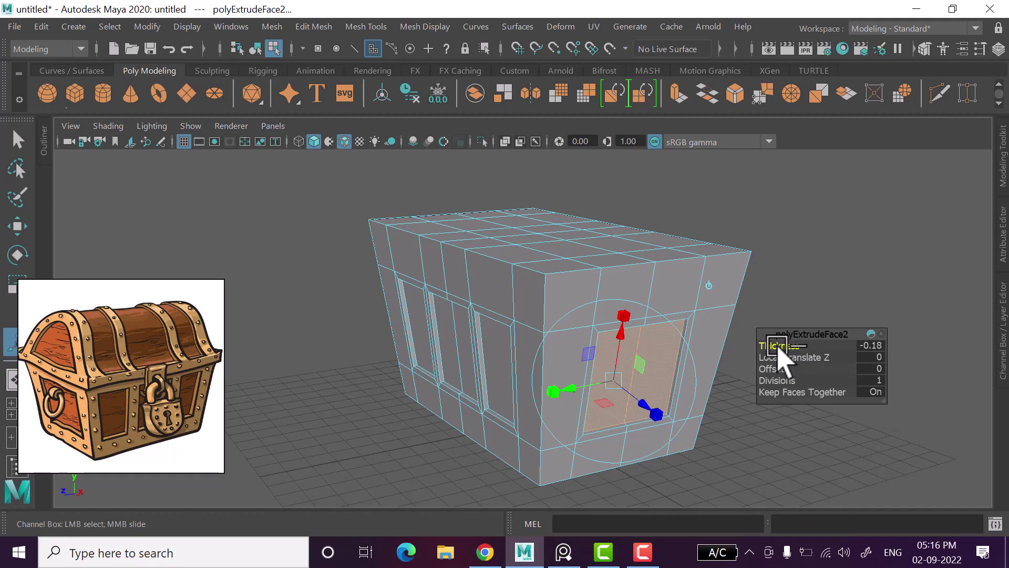
pyautogui.moveTo(672, 444)
pyautogui.keyDown('alt'); pyautogui.mouseDown()
pyautogui.moveTo(703, 480)
pyautogui.moveTo(624, 435)
pyautogui.moveTo(633, 443)
pyautogui.moveTo(676, 406)
pyautogui.moveTo(651, 432)
pyautogui.mouseUp(); pyautogui.keyUp('alt')
pyautogui.press('w')
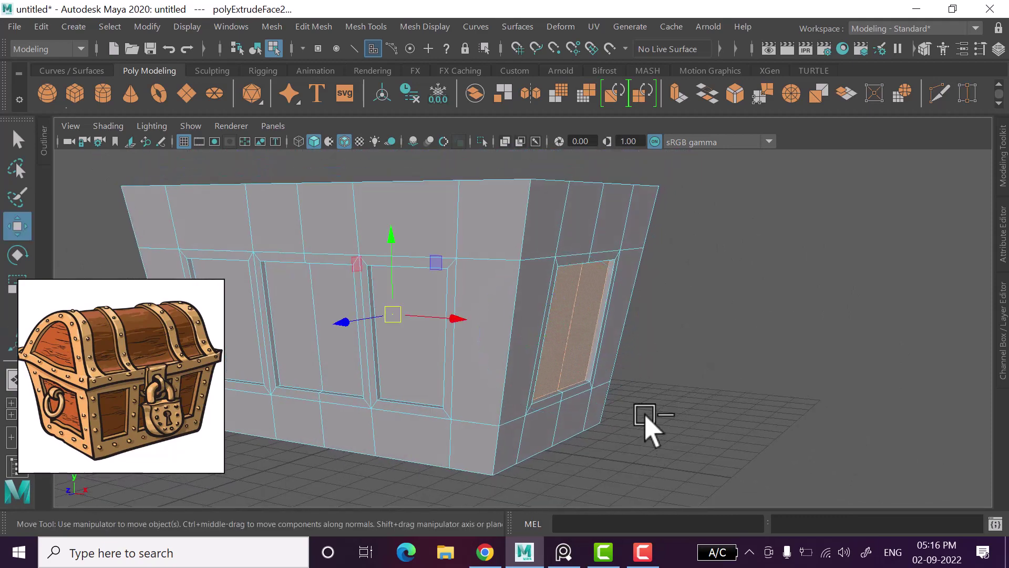
pyautogui.moveTo(709, 278); pyautogui.dragTo(789, 117, button='right')
pyautogui.click(800, 353)
pyautogui.keyDown('alt'); pyautogui.moveTo(800, 354); pyautogui.dragTo(657, 389); pyautogui.keyUp('alt')
pyautogui.click(366, 167)
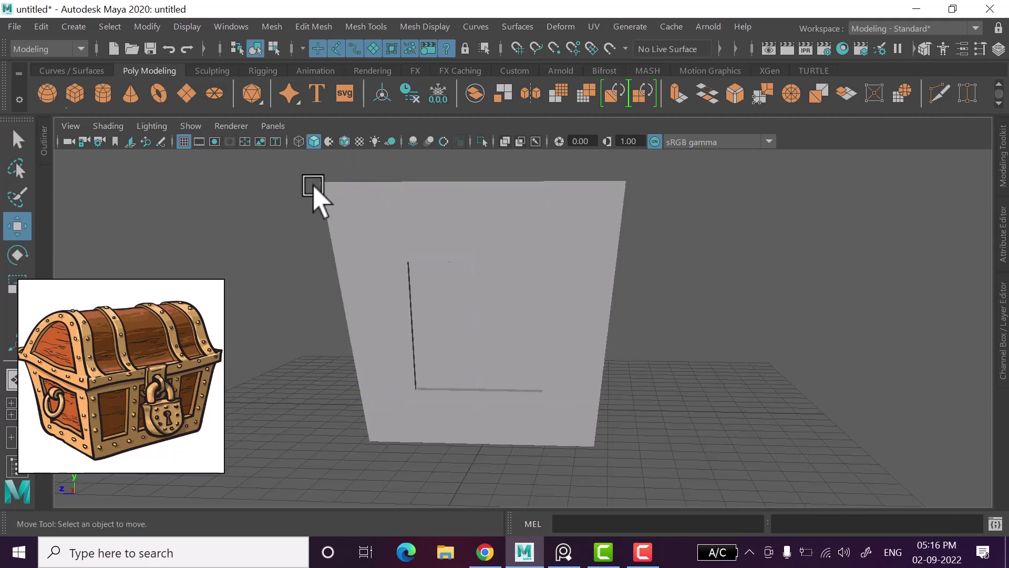
pyautogui.moveTo(280, 383)
pyautogui.keyDown('alt'); pyautogui.mouseDown()
pyautogui.moveTo(397, 383)
pyautogui.moveTo(482, 342)
pyautogui.moveTo(464, 383)
pyautogui.moveTo(491, 322)
pyautogui.moveTo(503, 368)
pyautogui.mouseUp(); pyautogui.keyUp('alt')
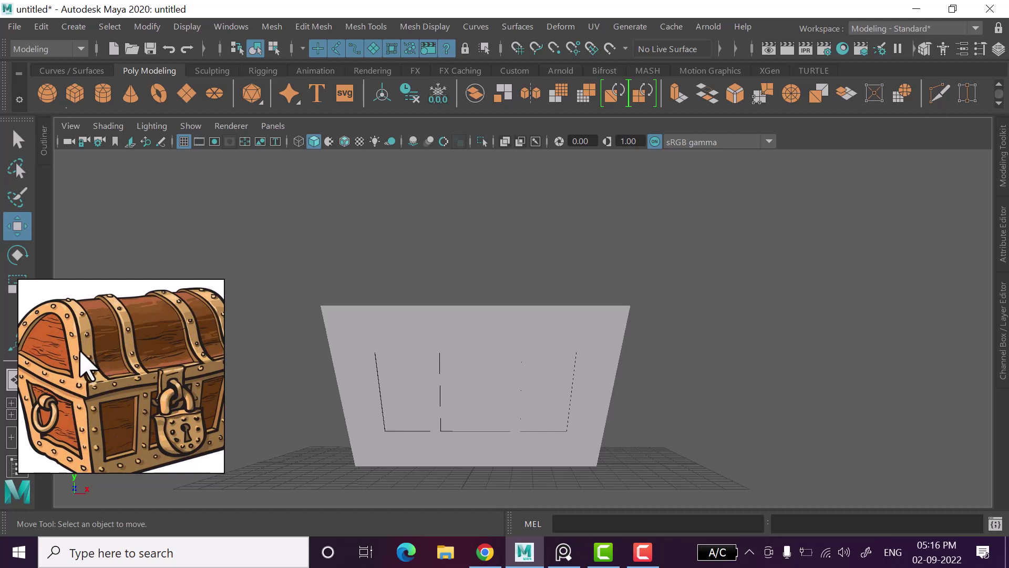
pyautogui.click(641, 552)
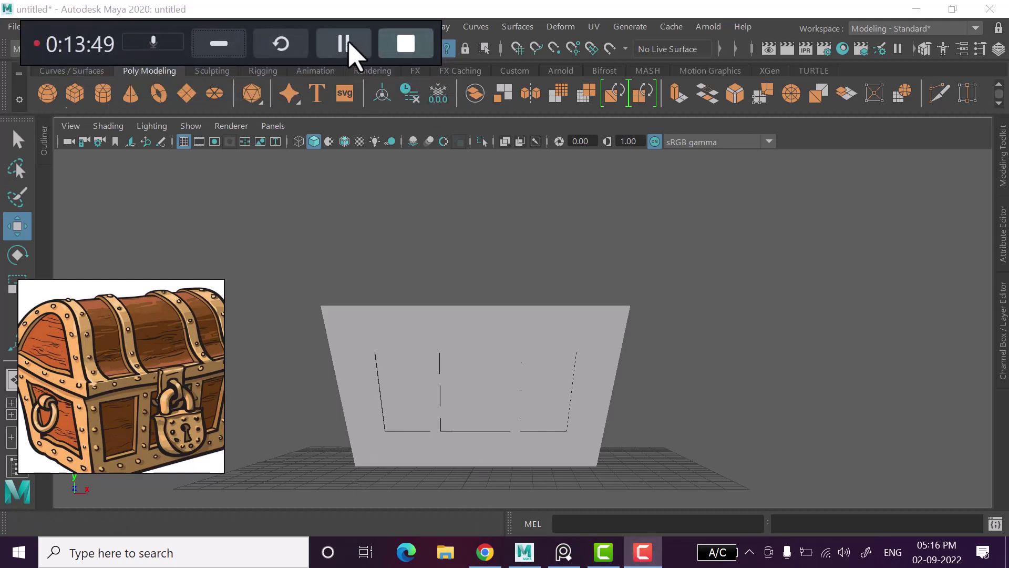
pyautogui.click(210, 41)
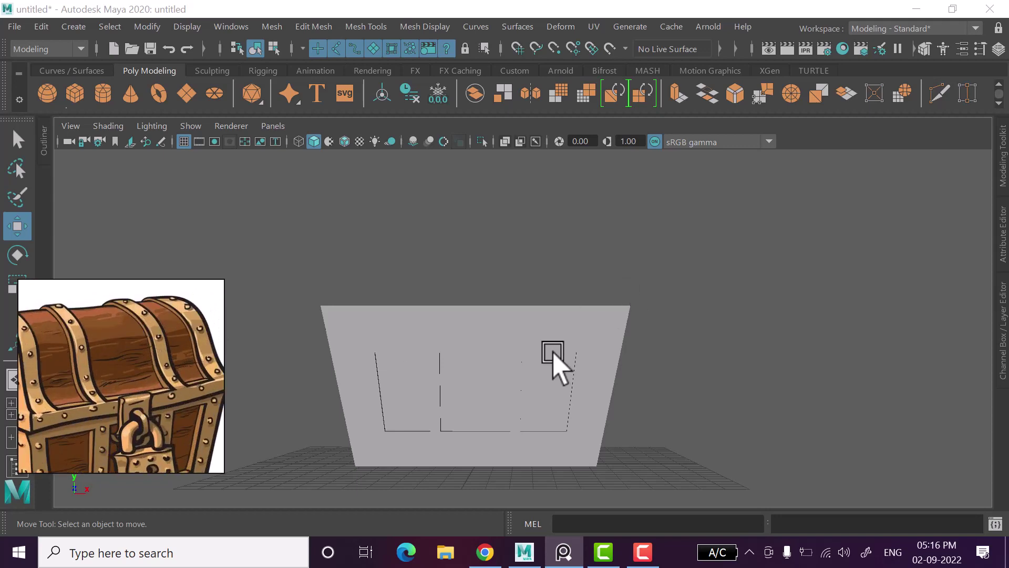
pyautogui.keyDown('alt'); pyautogui.moveTo(556, 365); pyautogui.dragTo(566, 315); pyautogui.keyUp('alt')
pyautogui.click(566, 315)
pyautogui.moveTo(649, 415)
pyautogui.keyDown('alt'); pyautogui.mouseDown()
pyautogui.moveTo(582, 401)
pyautogui.moveTo(599, 401)
pyautogui.moveTo(582, 383)
pyautogui.moveTo(580, 318)
pyautogui.mouseUp(); pyautogui.keyUp('alt')
# Select pCube5's top faces in face mode and bring up the Edit Mesh menu.
pyautogui.moveTo(579, 318); pyautogui.dragTo(581, 169, button='right')
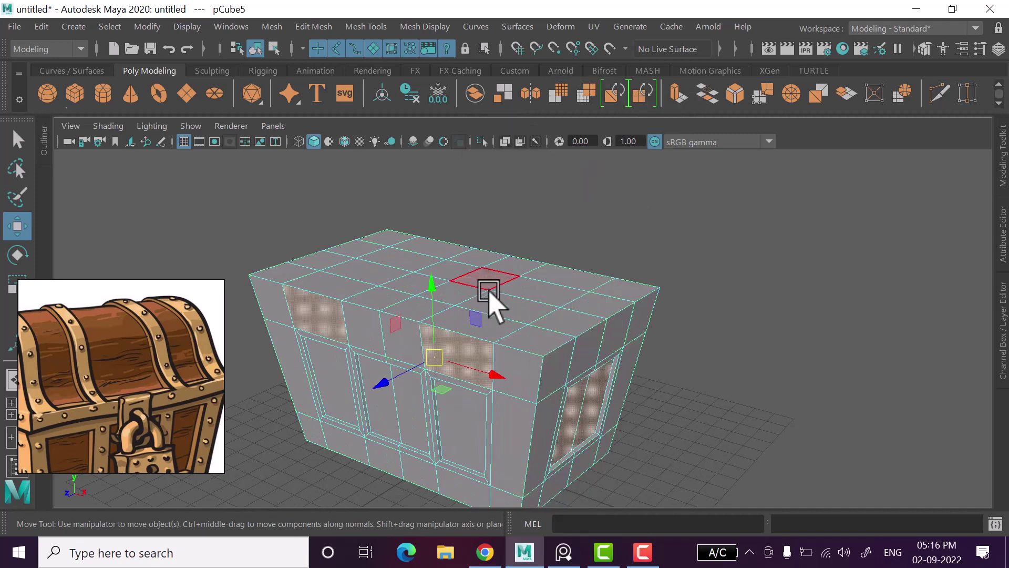
pyautogui.moveTo(491, 293)
pyautogui.keyDown('alt'); pyautogui.mouseDown()
pyautogui.moveTo(541, 310)
pyautogui.moveTo(582, 349)
pyautogui.moveTo(584, 367)
pyautogui.mouseUp(); pyautogui.keyUp('alt')
pyautogui.click(583, 365)
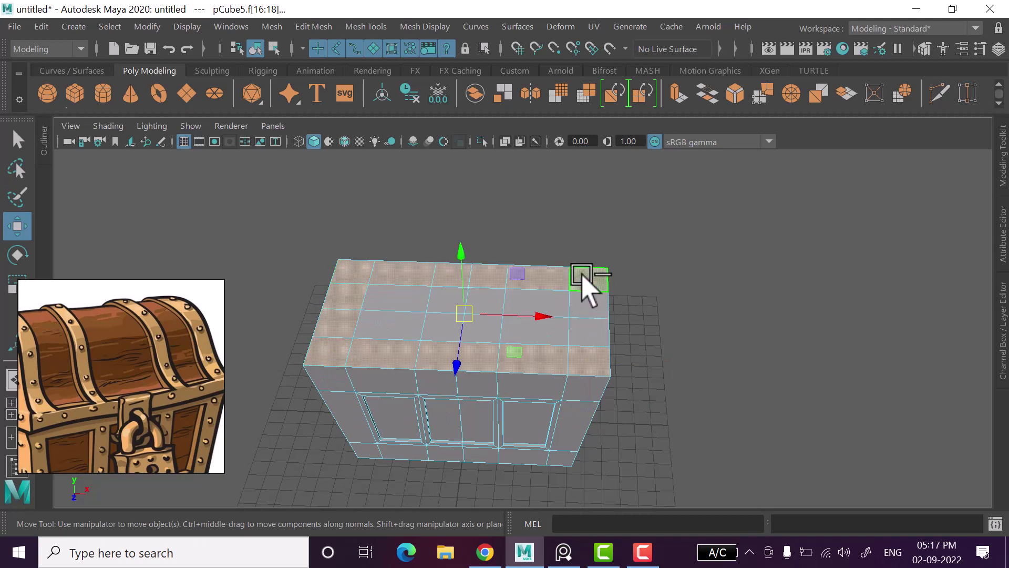
pyautogui.keyDown('shift'); pyautogui.click(590, 311); pyautogui.keyUp('shift')
pyautogui.keyDown('ctrl'); pyautogui.click(590, 340); pyautogui.keyUp('ctrl')
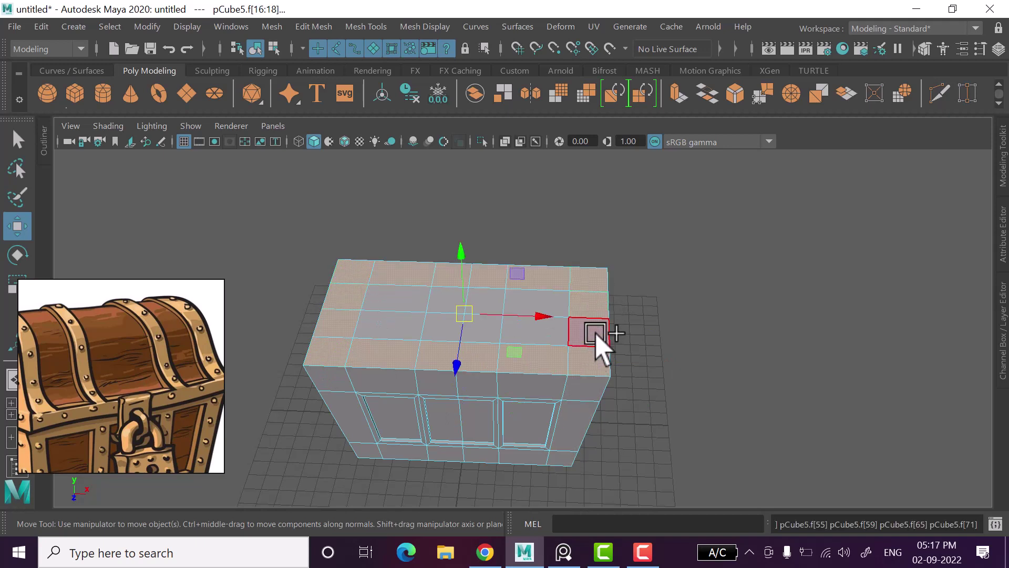
pyautogui.press('q')
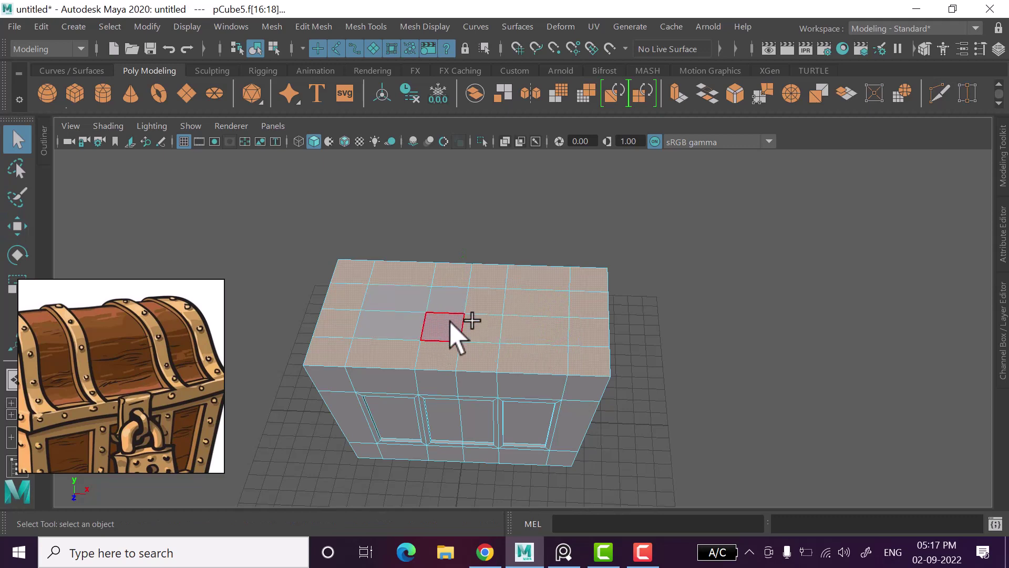
pyautogui.keyDown('alt'); pyautogui.moveTo(444, 328); pyautogui.dragTo(502, 376); pyautogui.keyUp('alt')
pyautogui.press('w')
pyautogui.keyDown('alt'); pyautogui.moveTo(498, 367); pyautogui.dragTo(492, 353, button='middle'); pyautogui.keyUp('alt')
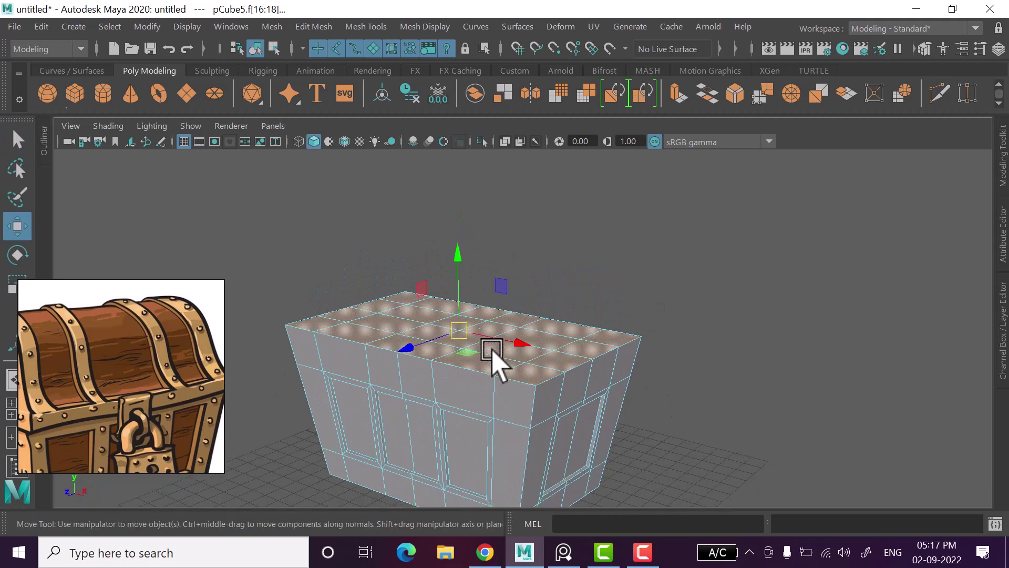
pyautogui.moveTo(494, 353)
pyautogui.keyDown('alt'); pyautogui.mouseDown()
pyautogui.moveTo(496, 372)
pyautogui.moveTo(497, 347)
pyautogui.mouseUp(); pyautogui.keyUp('alt')
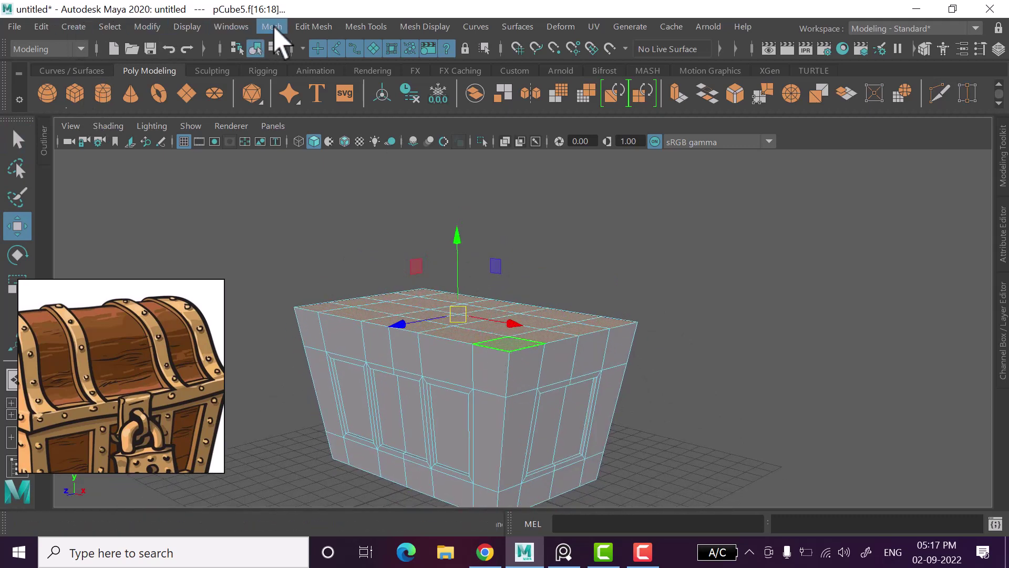
pyautogui.click(302, 28)
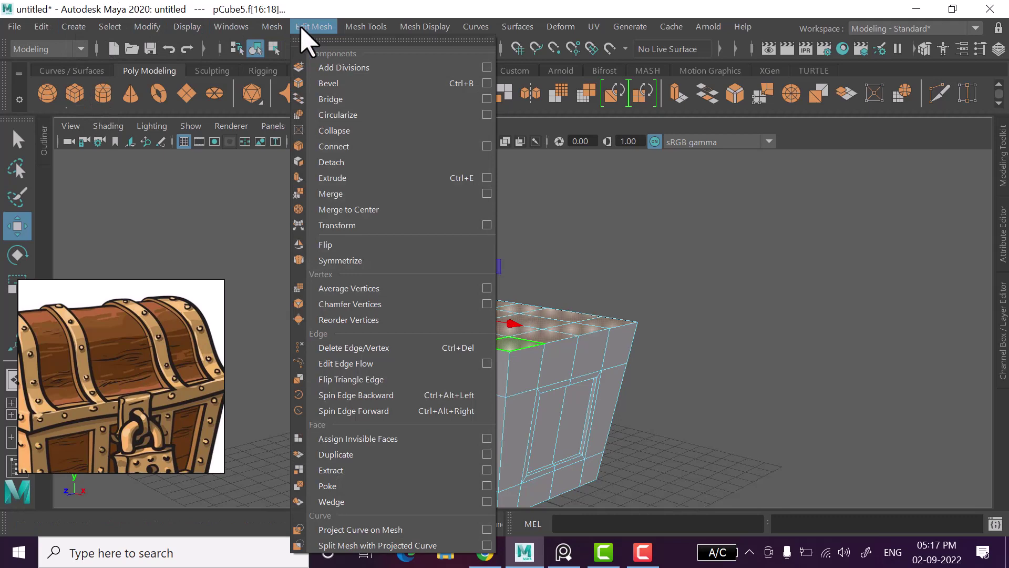
# Extract the top faces into polySurface2, then centre its pivot and freeze transformations.
pyautogui.click(389, 472)
pyautogui.press('w')
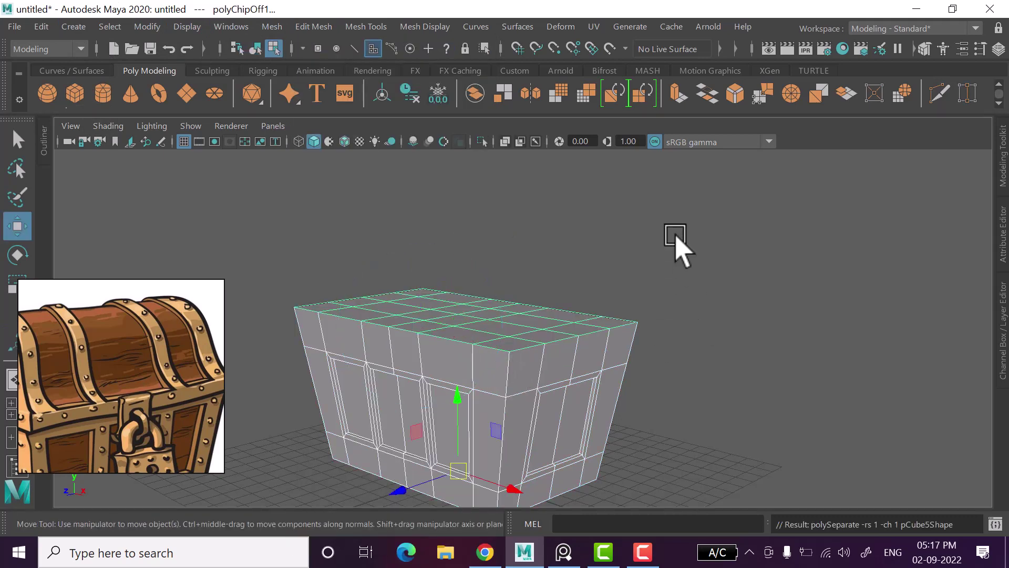
pyautogui.moveTo(676, 125); pyautogui.dragTo(766, 71, button='right')
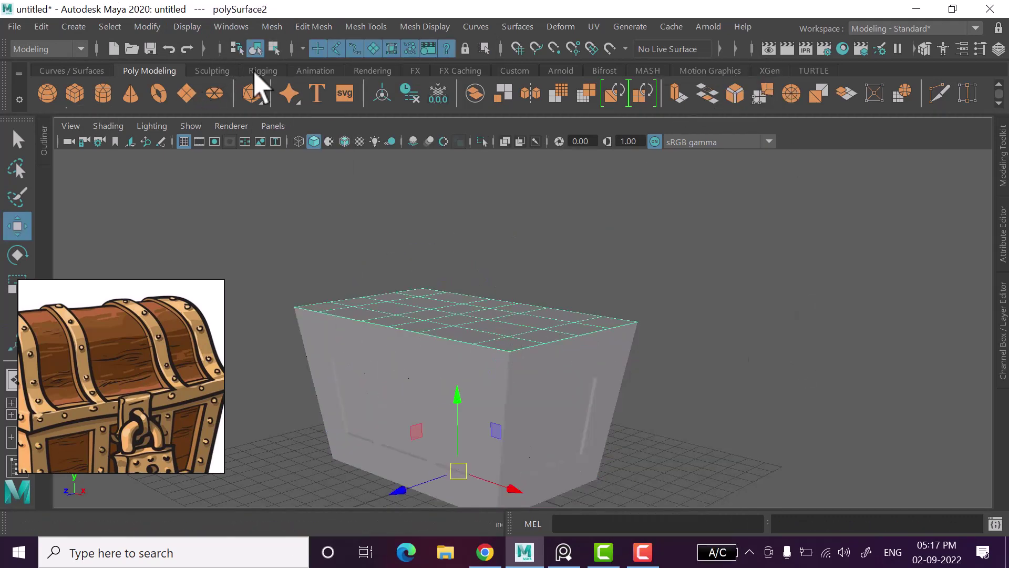
pyautogui.keyDown('alt'); pyautogui.moveTo(405, 388); pyautogui.dragTo(402, 368); pyautogui.keyUp('alt')
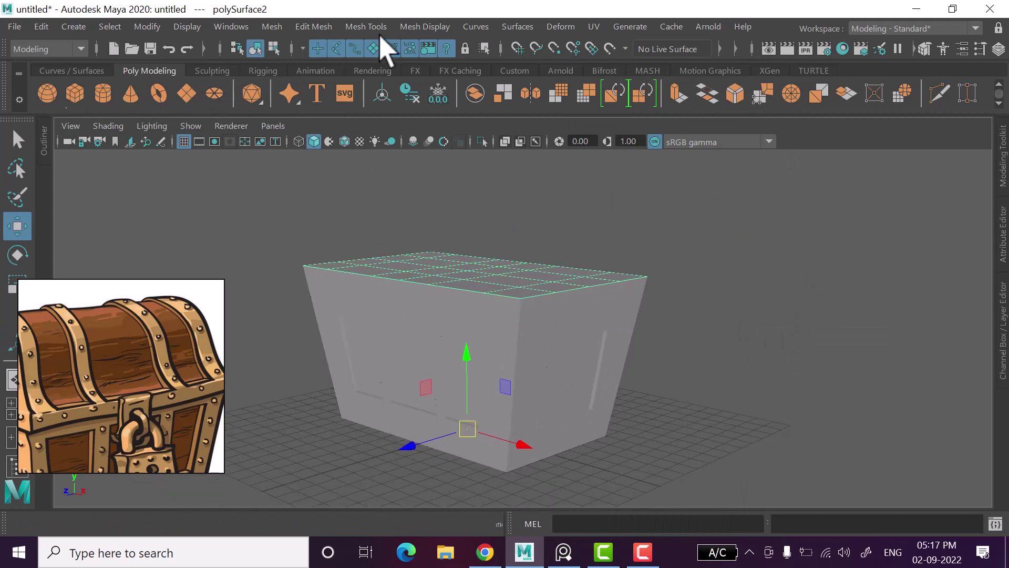
pyautogui.click(383, 93)
pyautogui.click(438, 94)
# Scale polySurface2 up slightly so it overhangs the chest body.
pyautogui.moveTo(492, 267)
pyautogui.keyDown('alt'); pyautogui.mouseDown()
pyautogui.moveTo(559, 316)
pyautogui.moveTo(467, 300)
pyautogui.mouseUp(); pyautogui.keyUp('alt')
pyautogui.press('r')
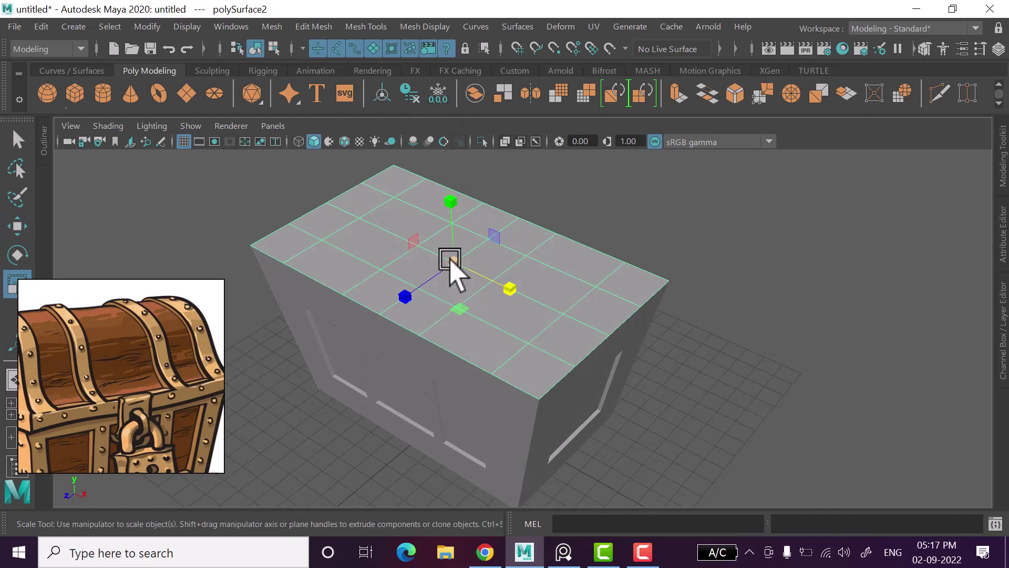
pyautogui.moveTo(449, 260); pyautogui.dragTo(476, 281)
pyautogui.click(807, 412)
pyautogui.moveTo(806, 412)
pyautogui.keyDown('alt'); pyautogui.mouseDown()
pyautogui.moveTo(601, 337)
pyautogui.moveTo(631, 342)
pyautogui.moveTo(620, 269)
pyautogui.moveTo(604, 284)
pyautogui.moveTo(620, 247)
pyautogui.moveTo(563, 342)
pyautogui.moveTo(592, 338)
pyautogui.moveTo(432, 323)
pyautogui.mouseUp(); pyautogui.keyUp('alt')
pyautogui.click(580, 352)
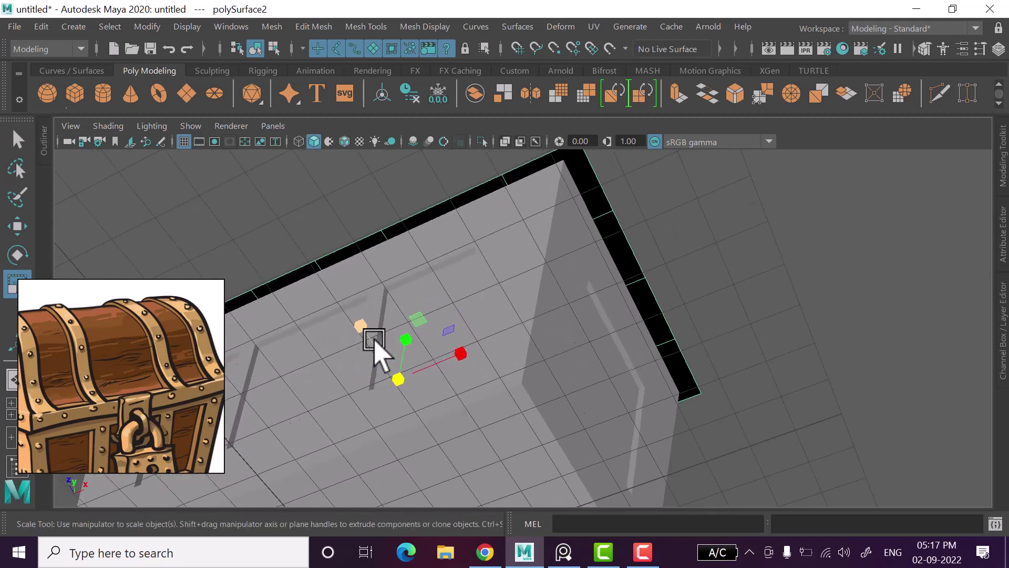
pyautogui.moveTo(375, 339); pyautogui.dragTo(371, 337)
pyautogui.moveTo(715, 273)
pyautogui.keyDown('alt'); pyautogui.mouseDown()
pyautogui.moveTo(730, 345)
pyautogui.moveTo(569, 338)
pyautogui.moveTo(674, 372)
pyautogui.mouseUp(); pyautogui.keyUp('alt')
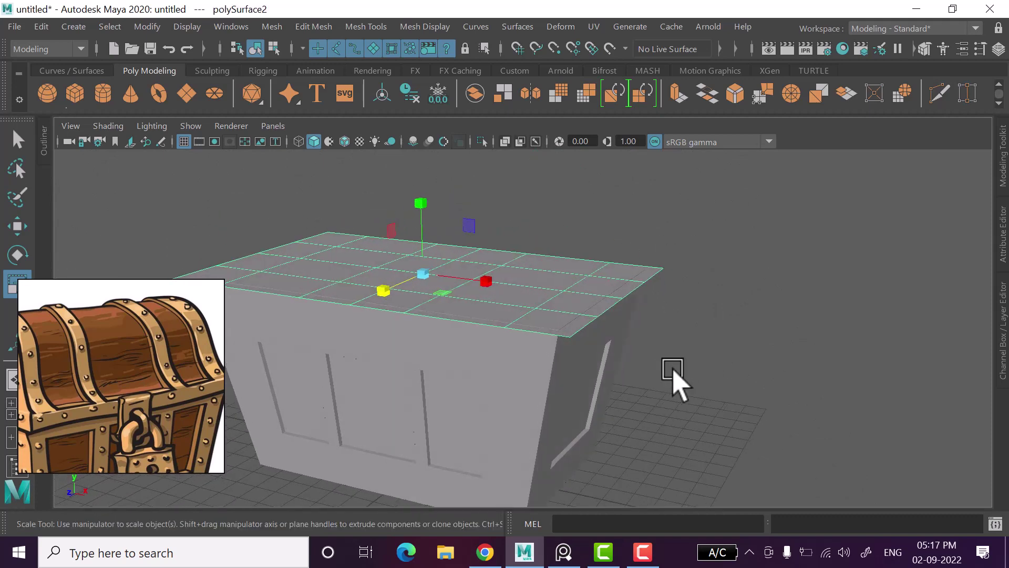
# Extrude polySurface2 upward into a solid lid slab with Thickness 0.51.
pyautogui.hotkey('ctrl', 'e')
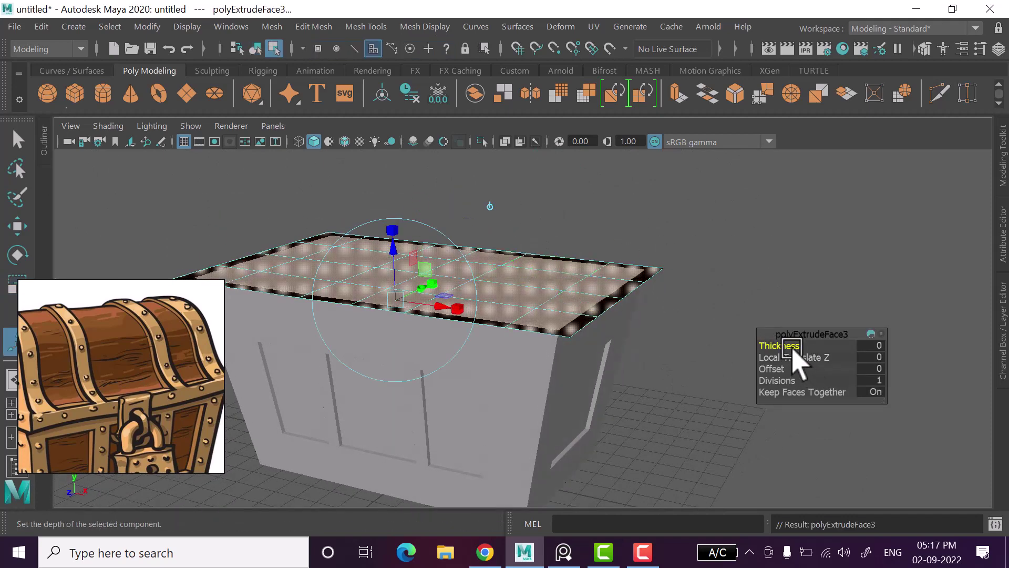
pyautogui.moveTo(787, 358)
pyautogui.mouseDown()
pyautogui.moveTo(817, 368)
pyautogui.moveTo(806, 357)
pyautogui.mouseUp()
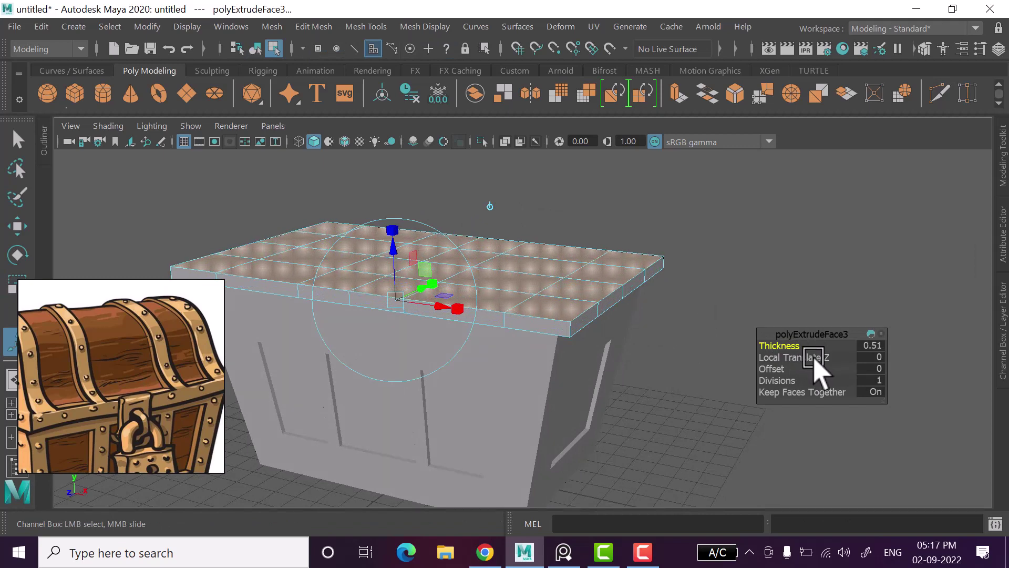
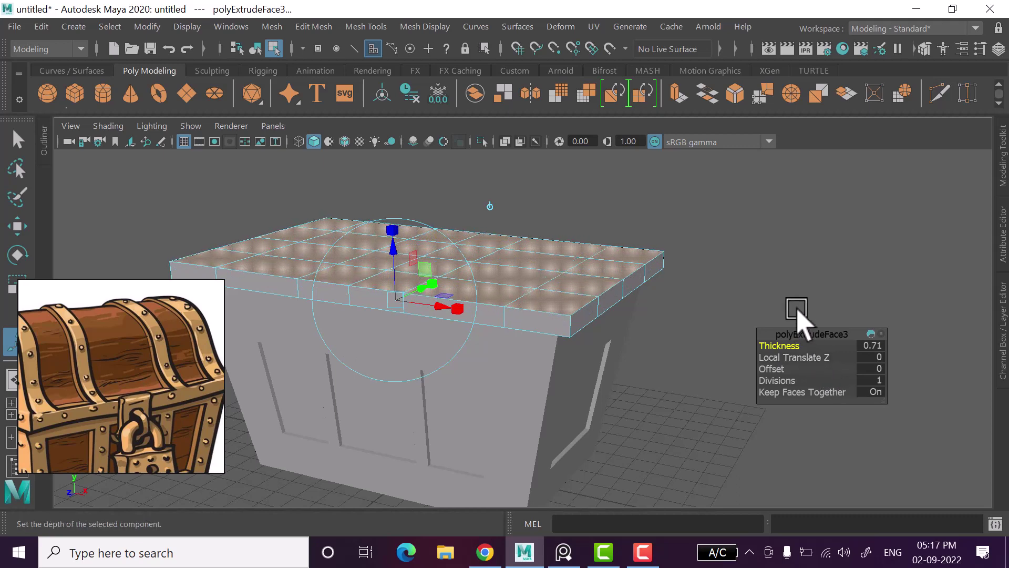
# Finish the slab extrude, deselect its faces and return to object mode.
pyautogui.press('w')
pyautogui.click(735, 310)
pyautogui.moveTo(736, 152); pyautogui.dragTo(794, 102, button='right')
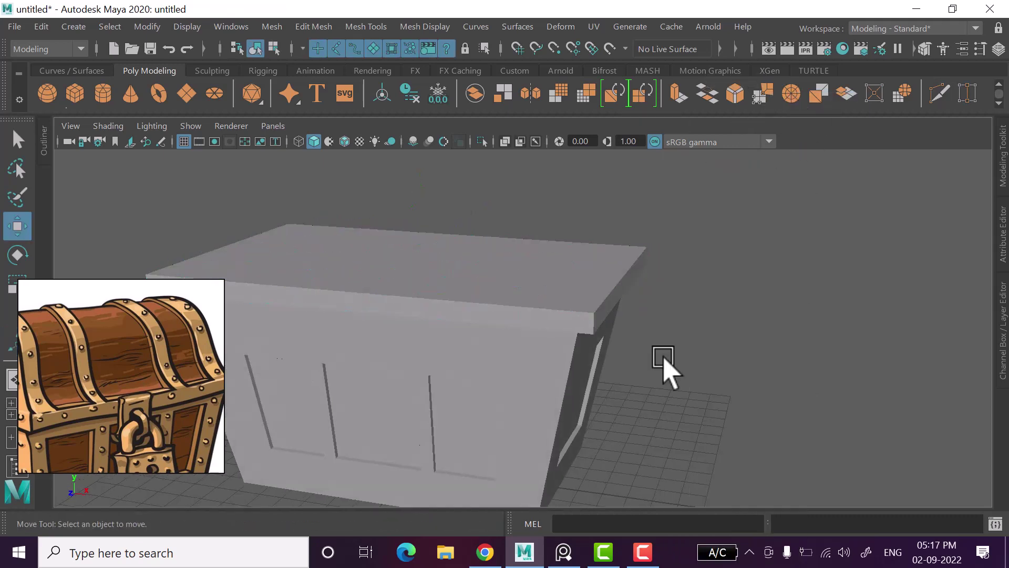
pyautogui.moveTo(664, 360)
pyautogui.keyDown('alt'); pyautogui.mouseDown()
pyautogui.moveTo(728, 344)
pyautogui.moveTo(717, 310)
pyautogui.moveTo(651, 366)
pyautogui.moveTo(579, 299)
pyautogui.moveTo(777, 428)
pyautogui.moveTo(678, 400)
pyautogui.moveTo(716, 446)
pyautogui.moveTo(563, 320)
pyautogui.moveTo(689, 439)
pyautogui.moveTo(661, 420)
pyautogui.moveTo(669, 428)
pyautogui.moveTo(649, 433)
pyautogui.moveTo(575, 384)
pyautogui.moveTo(581, 421)
pyautogui.moveTo(588, 408)
pyautogui.moveTo(557, 388)
pyautogui.moveTo(576, 401)
pyautogui.mouseUp(); pyautogui.keyUp('alt')
# Select the rim slab's extra edge loops and delete them, then return to object mode.
pyautogui.rightClick(723, 125)
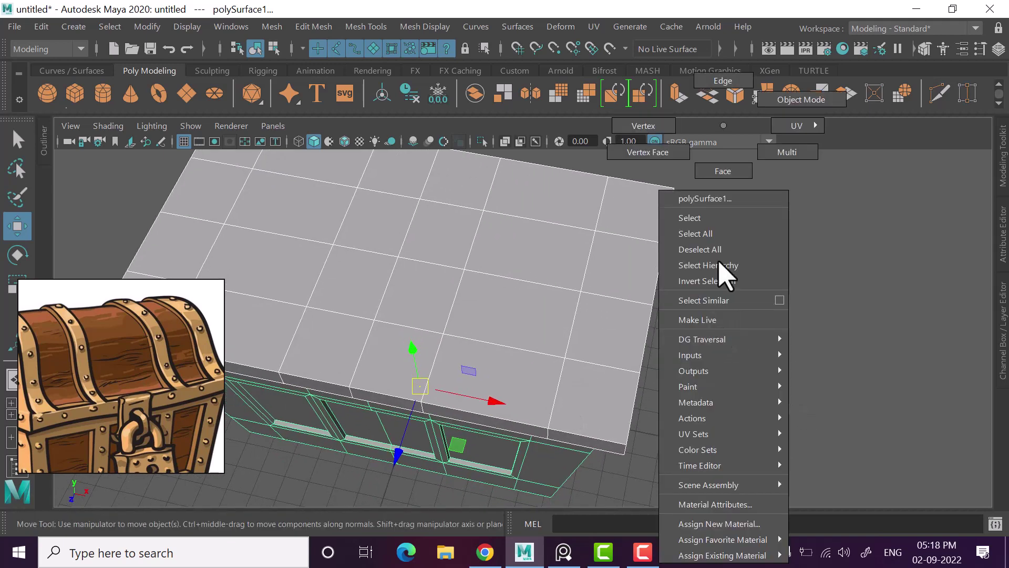
pyautogui.click(723, 81)
pyautogui.click(552, 405)
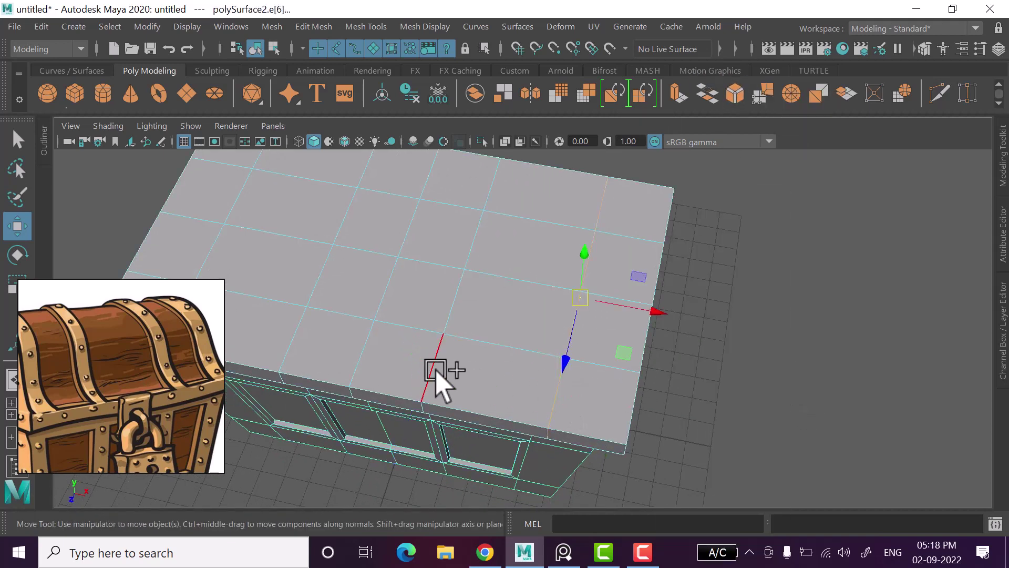
pyautogui.keyDown('ctrl'); pyautogui.keyDown('shift'); pyautogui.doubleClick(361, 364); pyautogui.keyUp('shift'); pyautogui.keyUp('ctrl')
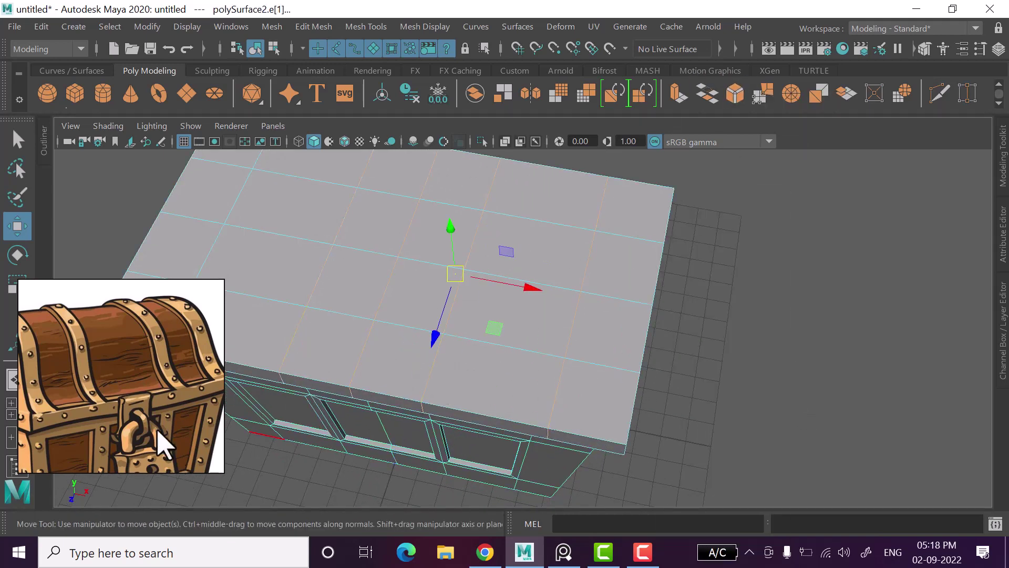
pyautogui.moveTo(799, 447)
pyautogui.keyDown('alt'); pyautogui.mouseDown()
pyautogui.moveTo(776, 457)
pyautogui.moveTo(799, 428)
pyautogui.mouseUp(); pyautogui.keyUp('alt')
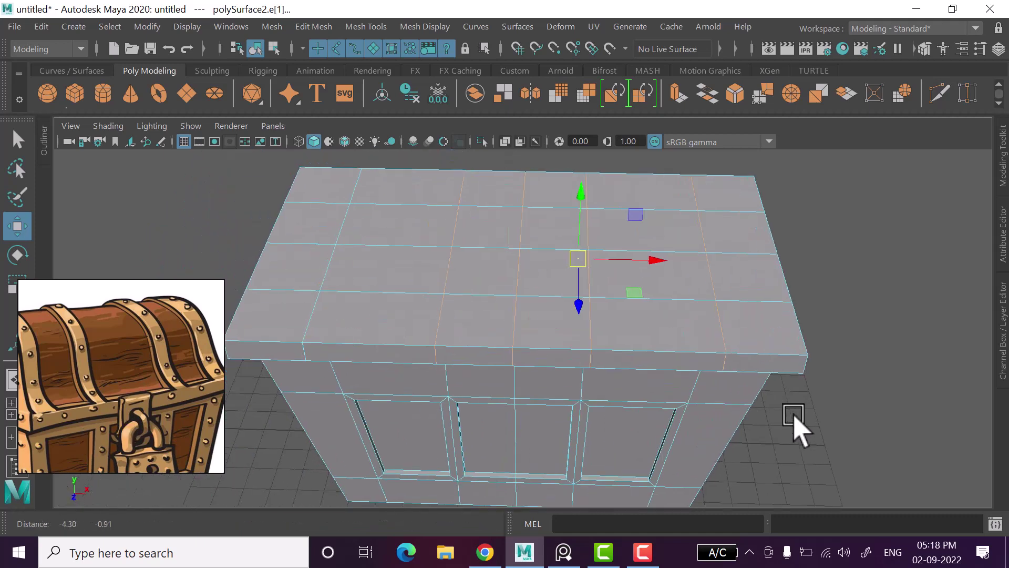
pyautogui.keyDown('alt'); pyautogui.moveTo(314, 326); pyautogui.dragTo(706, 361); pyautogui.keyUp('alt')
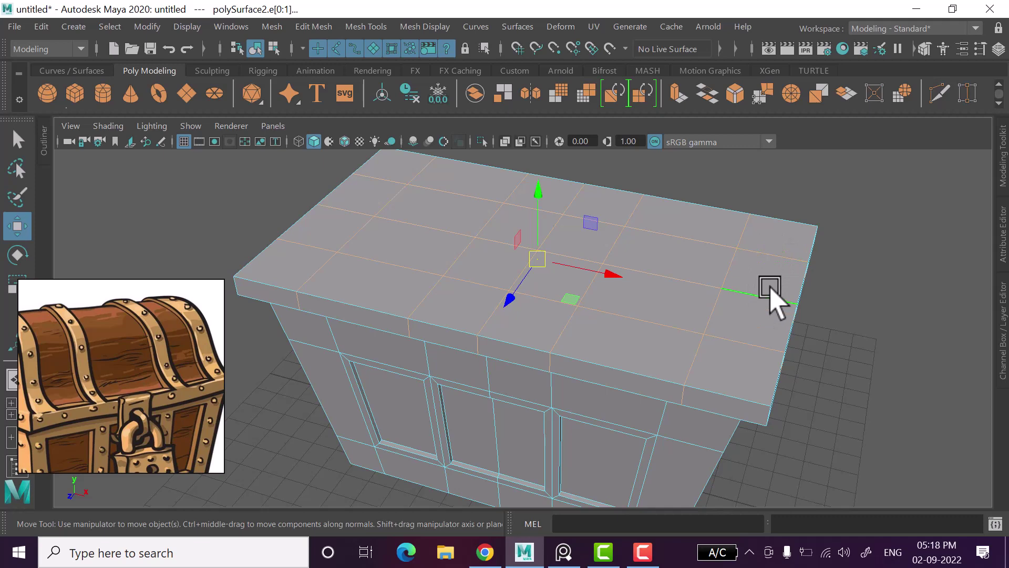
pyautogui.hotkey('ctrl', 'Delete')
pyautogui.press('r')
pyautogui.moveTo(901, 267); pyautogui.dragTo(984, 56, button='right')
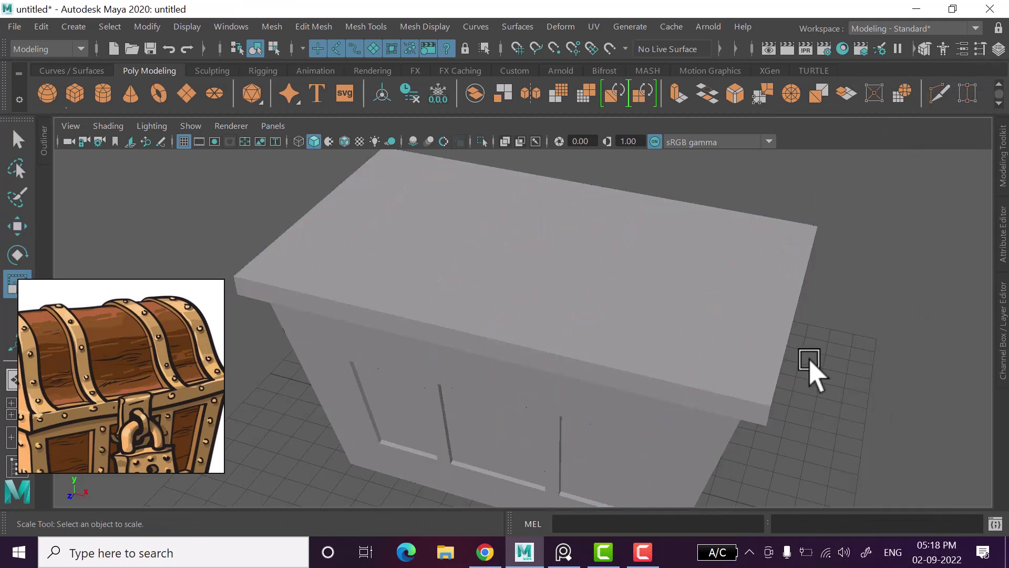
pyautogui.keyDown('alt'); pyautogui.moveTo(812, 372); pyautogui.dragTo(693, 387); pyautogui.keyUp('alt')
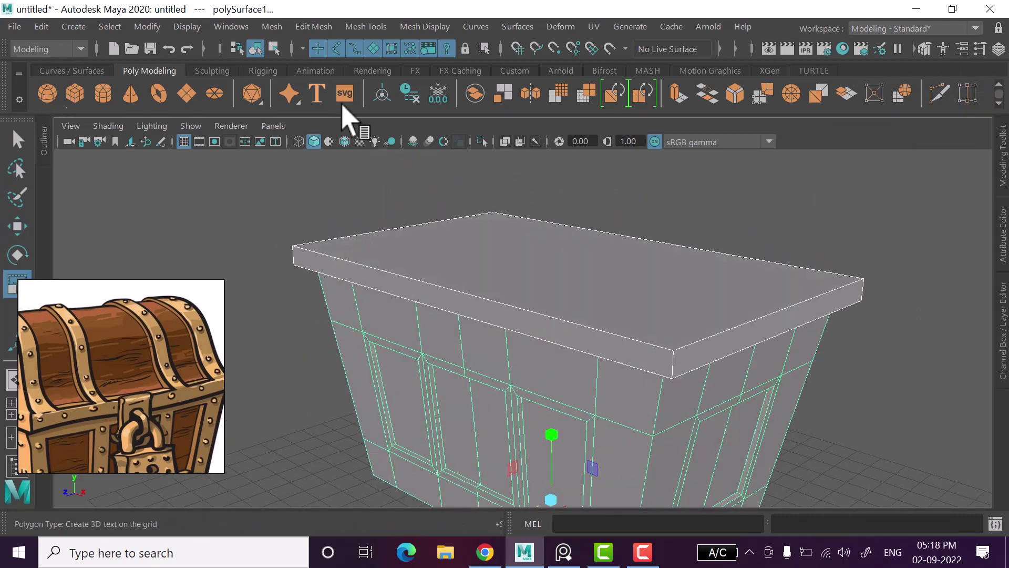
# Centre the chest base's pivot and select the rim slab.
pyautogui.press('w')
pyautogui.scroll(-3, 601, 316)
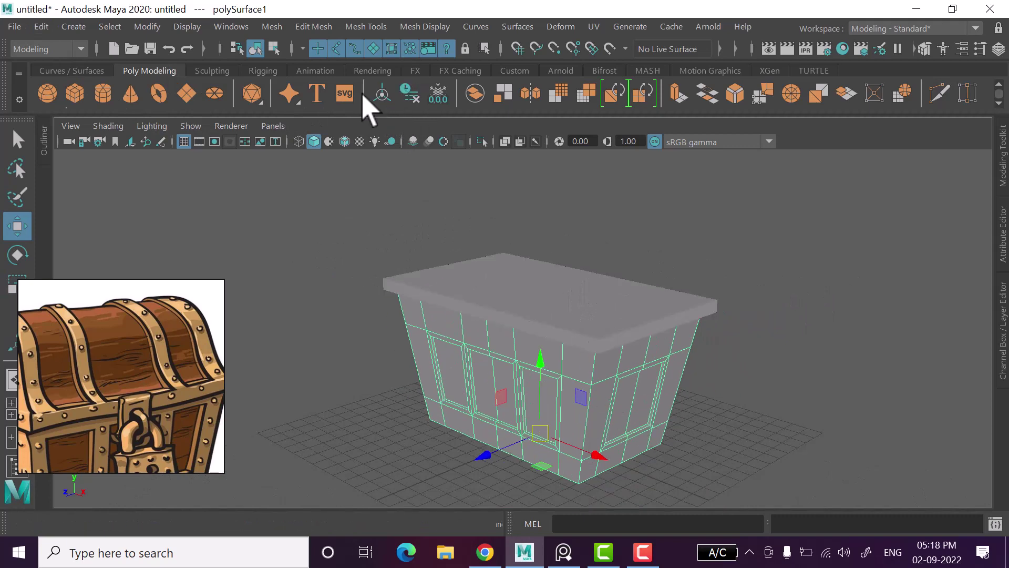
pyautogui.click(393, 98)
pyautogui.keyDown('alt'); pyautogui.moveTo(750, 280); pyautogui.dragTo(676, 319); pyautogui.keyUp('alt')
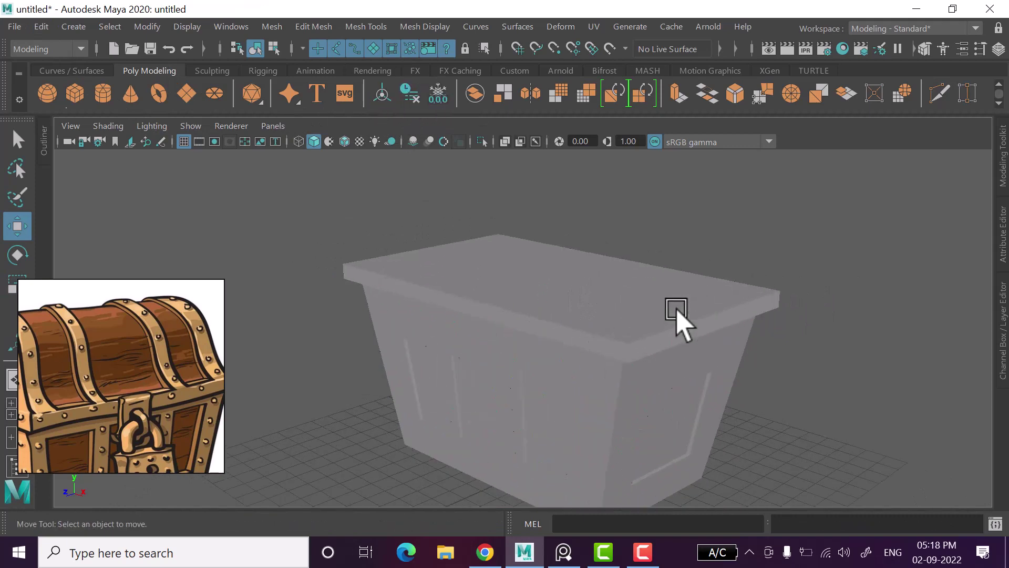
pyautogui.click(676, 320)
pyautogui.moveTo(415, 282)
pyautogui.keyDown('alt'); pyautogui.mouseDown()
pyautogui.moveTo(435, 211)
pyautogui.moveTo(465, 255)
pyautogui.mouseUp(); pyautogui.keyUp('alt')
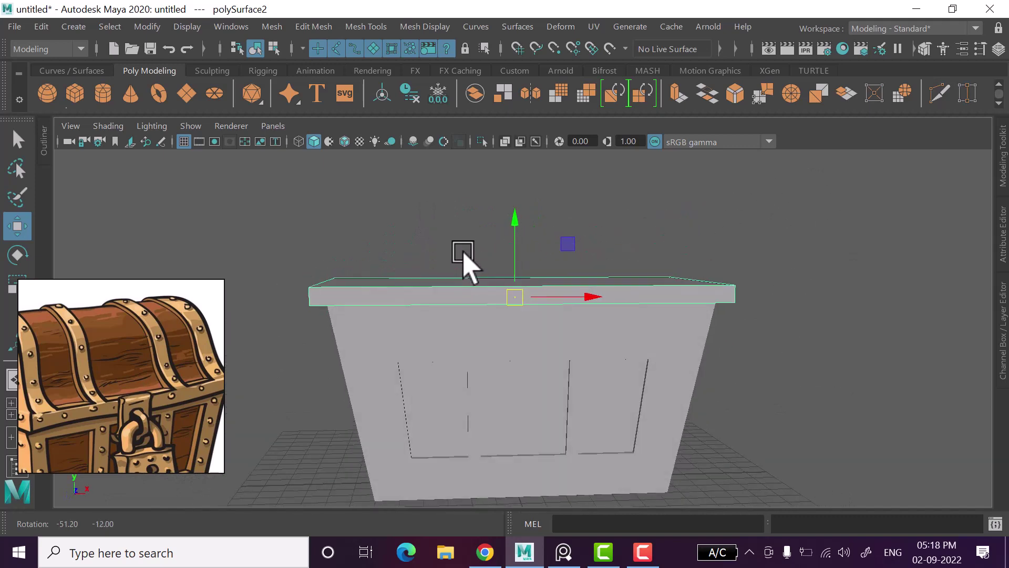
# Scale the rim slab up slightly, to about 1.08 by 1.15 by 1.12.
pyautogui.press('r')
pyautogui.scroll(2, 544, 310)
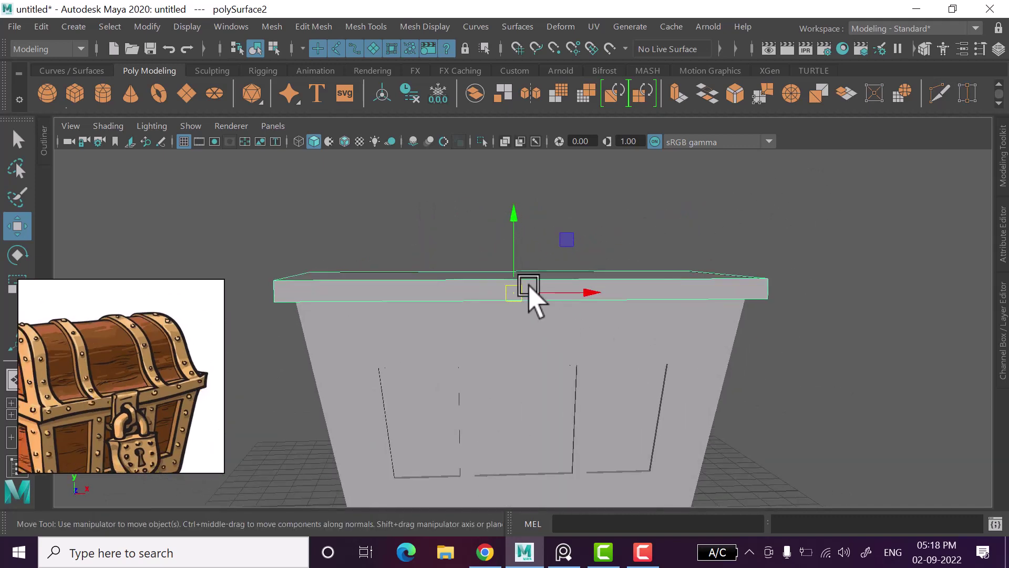
pyautogui.moveTo(516, 244); pyautogui.dragTo(514, 239)
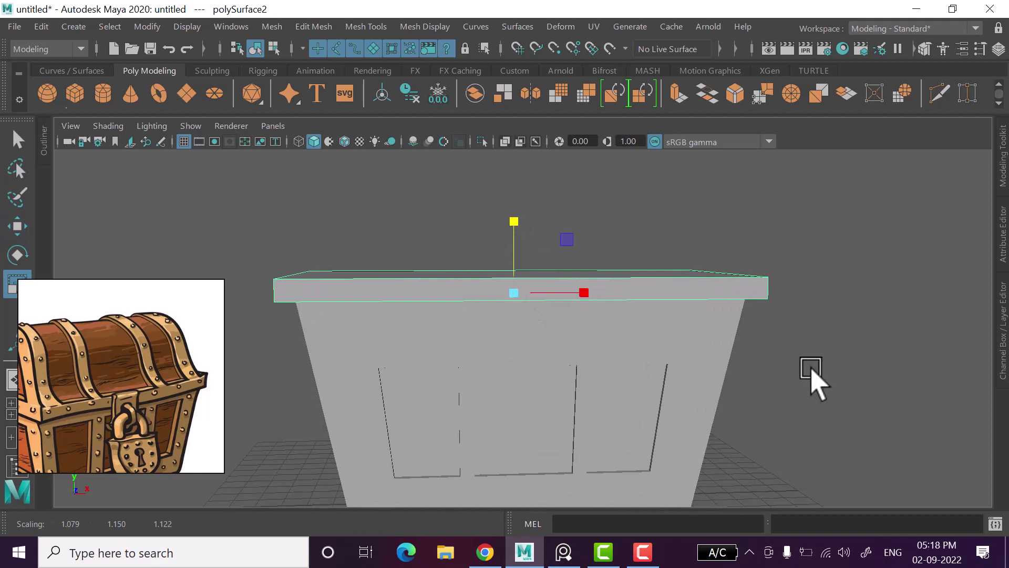
pyautogui.click(811, 369)
pyautogui.keyDown('alt'); pyautogui.moveTo(788, 363); pyautogui.dragTo(777, 344); pyautogui.keyUp('alt')
pyautogui.moveTo(675, 287)
pyautogui.keyDown('alt'); pyautogui.mouseDown()
pyautogui.moveTo(676, 329)
pyautogui.moveTo(496, 236)
pyautogui.moveTo(561, 305)
pyautogui.moveTo(538, 256)
pyautogui.mouseUp(); pyautogui.keyUp('alt')
pyautogui.click(670, 329)
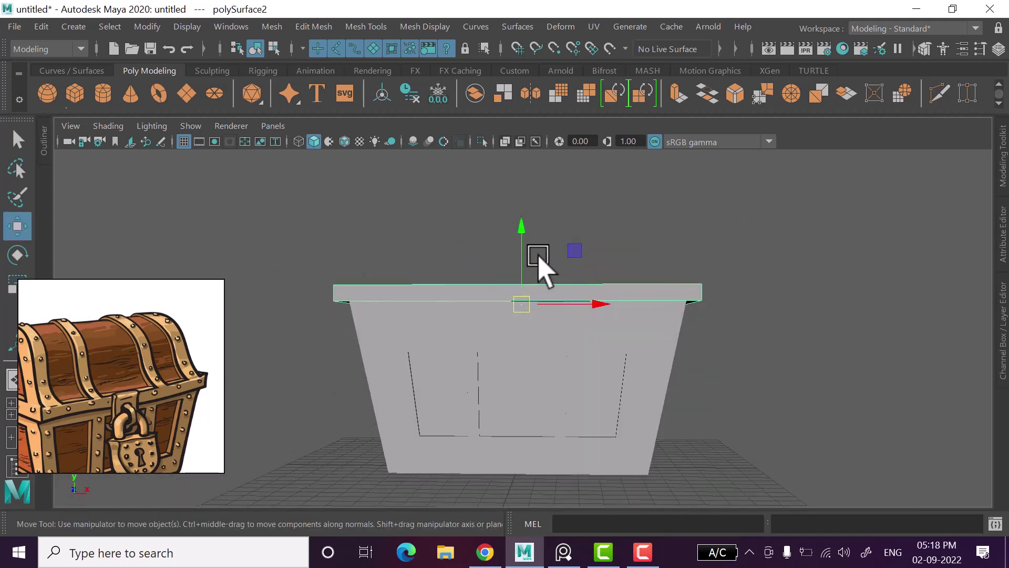
# Inspect the scaled slab in the enlarged front view, then return to perspective.
pyautogui.press('space')
pyautogui.press('space')
pyautogui.keyDown('alt'); pyautogui.moveTo(664, 331); pyautogui.dragTo(665, 398, button='middle'); pyautogui.keyUp('alt')
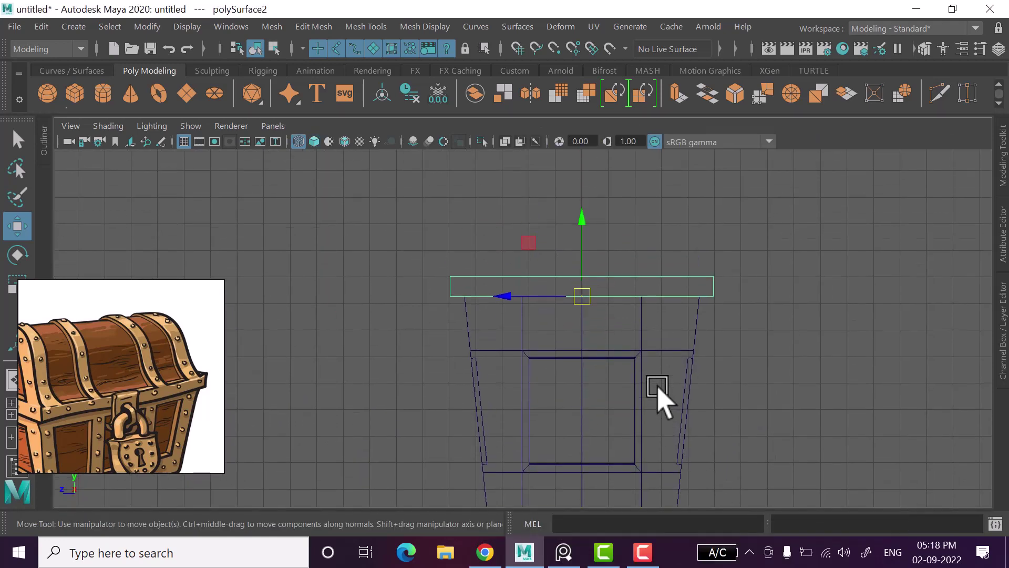
pyautogui.scroll(3, 657, 391)
pyautogui.press('space')
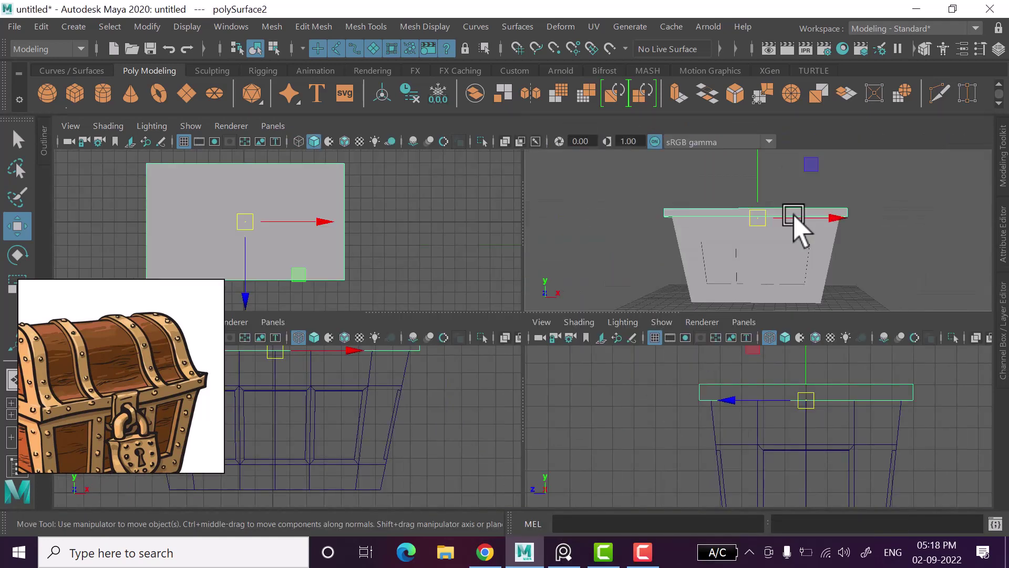
pyautogui.press('space')
pyautogui.moveTo(624, 309)
pyautogui.keyDown('alt'); pyautogui.mouseDown()
pyautogui.moveTo(602, 320)
pyautogui.moveTo(609, 341)
pyautogui.mouseUp(); pyautogui.keyUp('alt')
# Cancel the slab extrude and undo a trial move of the slab.
pyautogui.hotkey('ctrl', 'e')
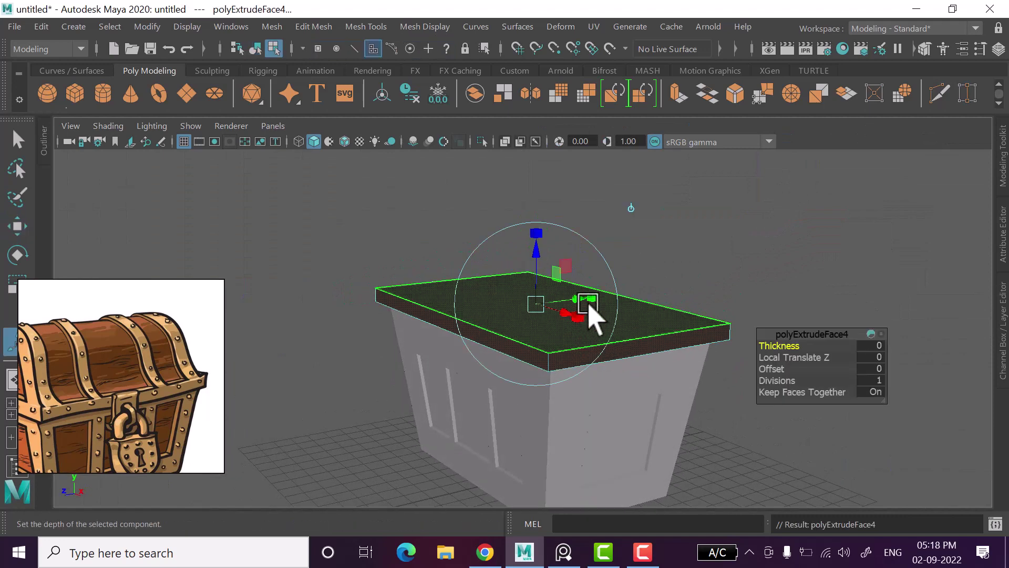
pyautogui.click(725, 239)
pyautogui.moveTo(732, 174); pyautogui.dragTo(757, 158, button='right')
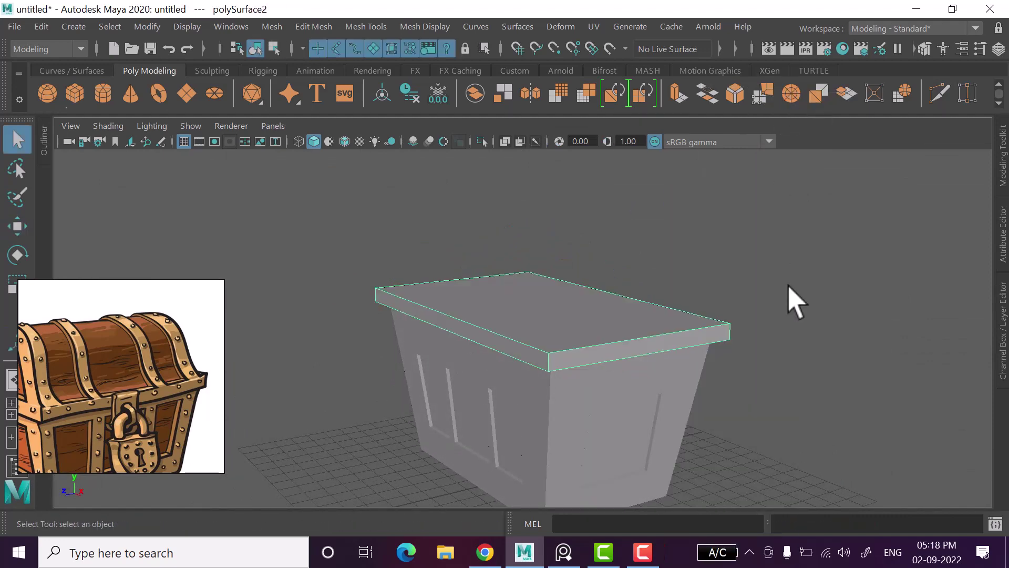
pyautogui.press('w')
pyautogui.moveTo(548, 263); pyautogui.dragTo(536, 247)
pyautogui.hotkey('ctrl', 'z')
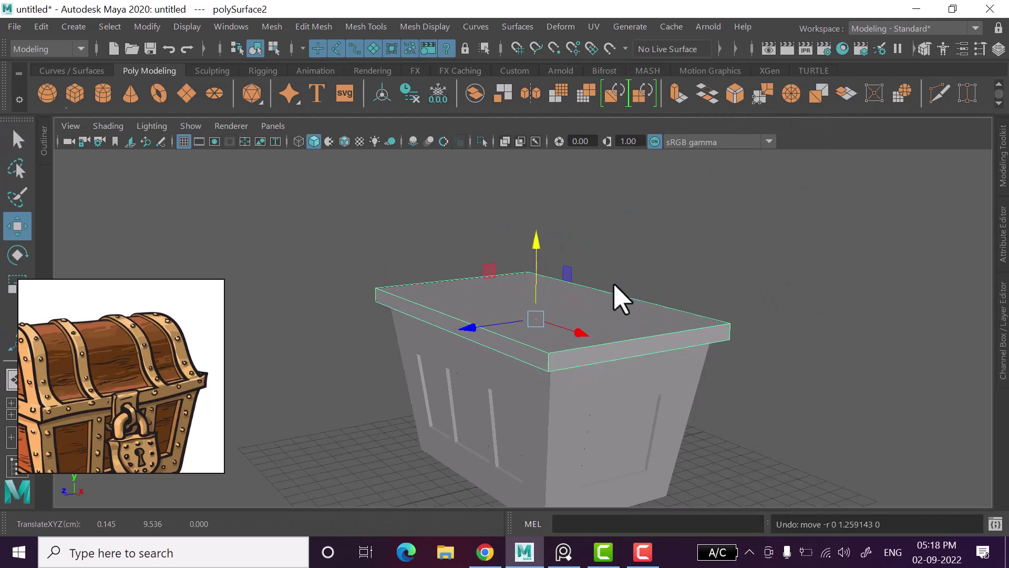
# Try raising the slab's top face, undo it, and return to object mode.
pyautogui.moveTo(614, 126)
pyautogui.mouseDown(button='right')
pyautogui.moveTo(600, 148)
pyautogui.moveTo(610, 169)
pyautogui.mouseUp(button='right')
pyautogui.click(604, 338)
pyautogui.moveTo(534, 266); pyautogui.dragTo(549, 270)
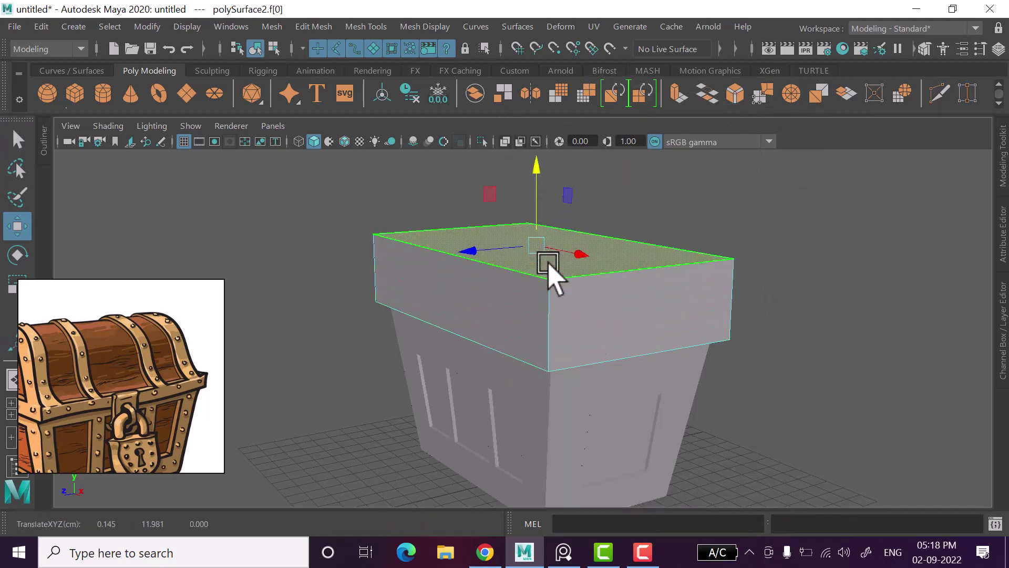
pyautogui.hotkey('ctrl', 'z')
pyautogui.moveTo(599, 136); pyautogui.dragTo(698, 100, button='right')
# Lift a copy of the rim slab just above it and box-select its faces in front view.
pyautogui.click(572, 336)
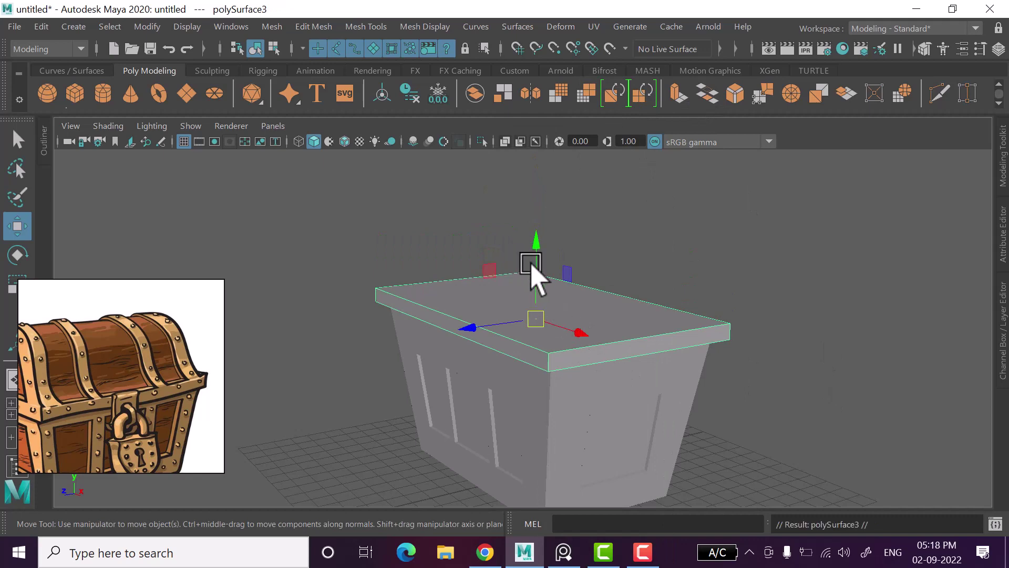
pyautogui.moveTo(530, 263); pyautogui.dragTo(547, 256)
pyautogui.keyDown('alt'); pyautogui.moveTo(563, 291); pyautogui.dragTo(604, 321); pyautogui.keyUp('alt')
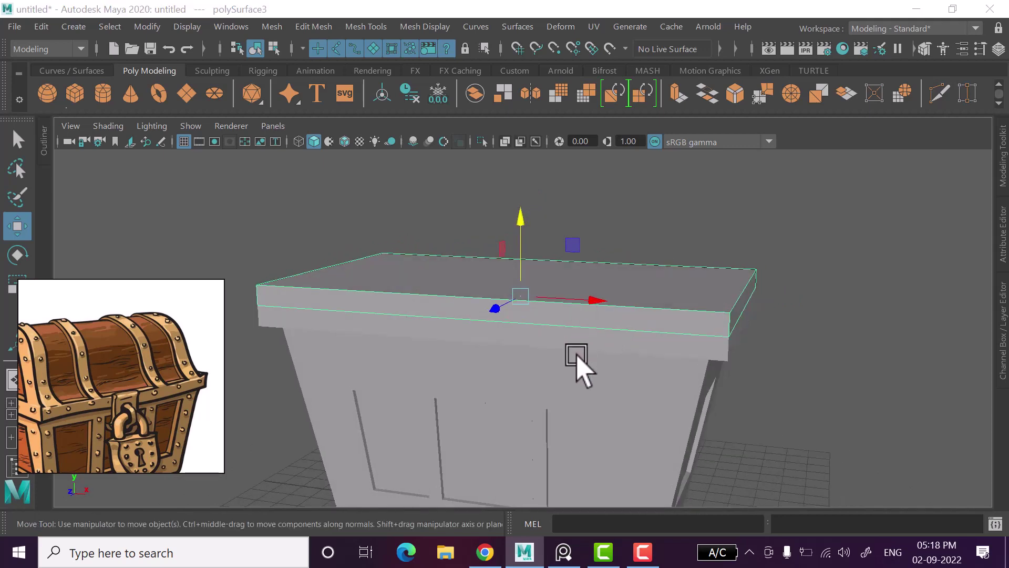
pyautogui.press('space')
pyautogui.press('space')
pyautogui.scroll(1, 647, 378)
pyautogui.moveTo(645, 374); pyautogui.dragTo(642, 172, button='right')
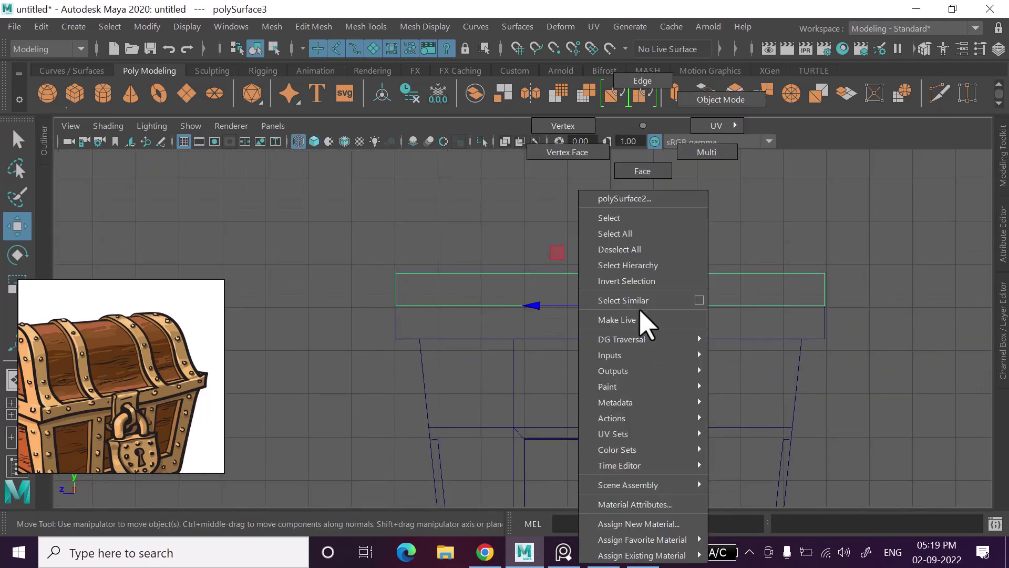
pyautogui.moveTo(299, 392); pyautogui.dragTo(752, 286)
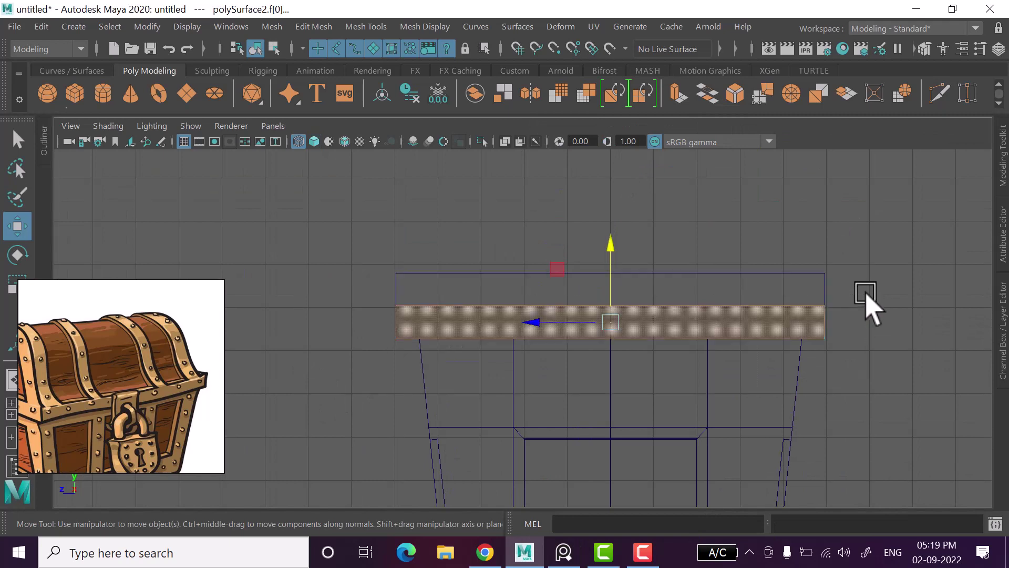
pyautogui.moveTo(879, 244); pyautogui.dragTo(940, 100, button='right')
# Delete the upper copy's side faces so only a flat top plane remains.
pyautogui.click(766, 305)
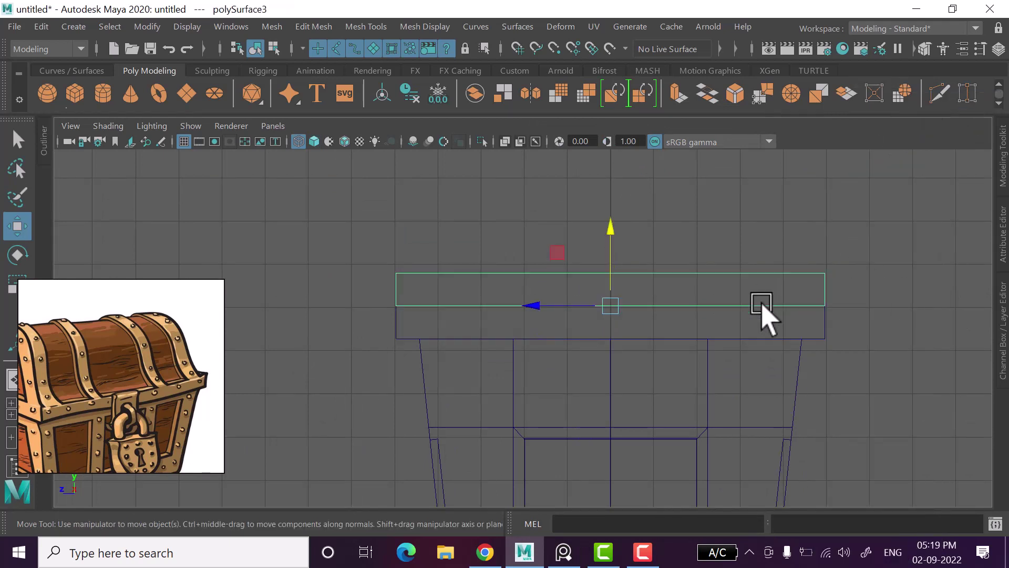
pyautogui.rightClick(774, 295)
pyautogui.click(772, 171)
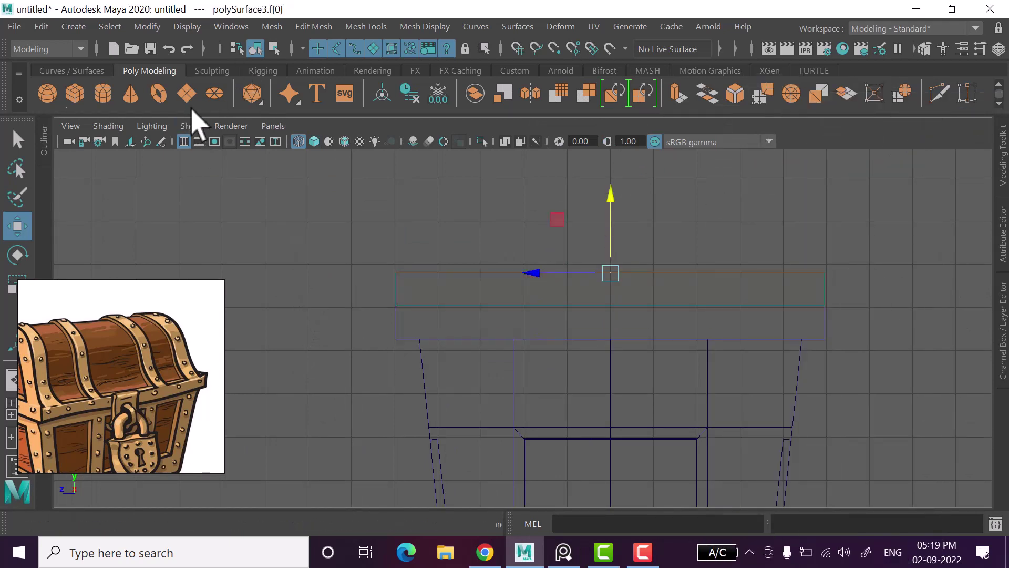
pyautogui.moveTo(900, 306); pyautogui.dragTo(899, 306)
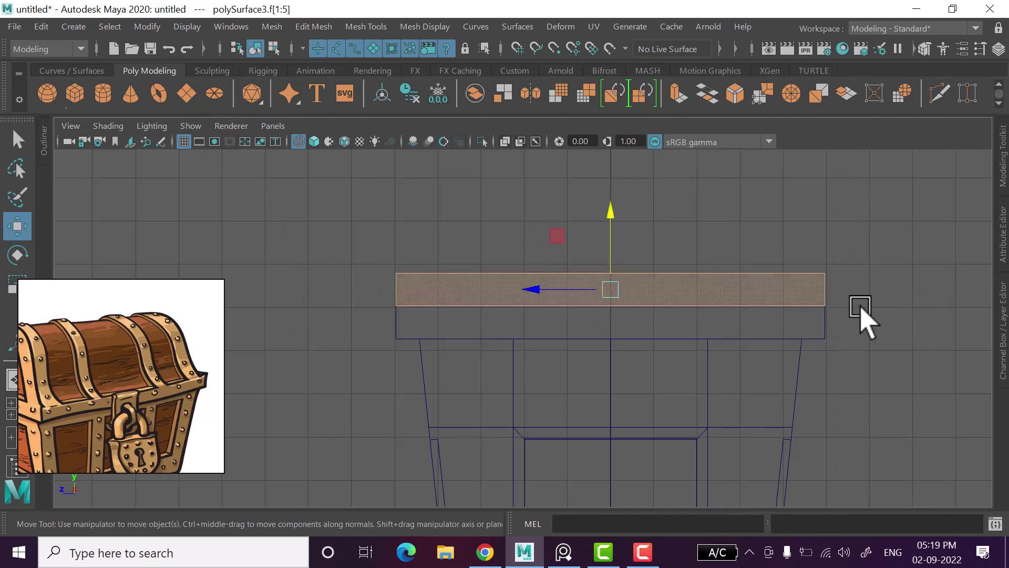
pyautogui.press('Delete')
pyautogui.press('space')
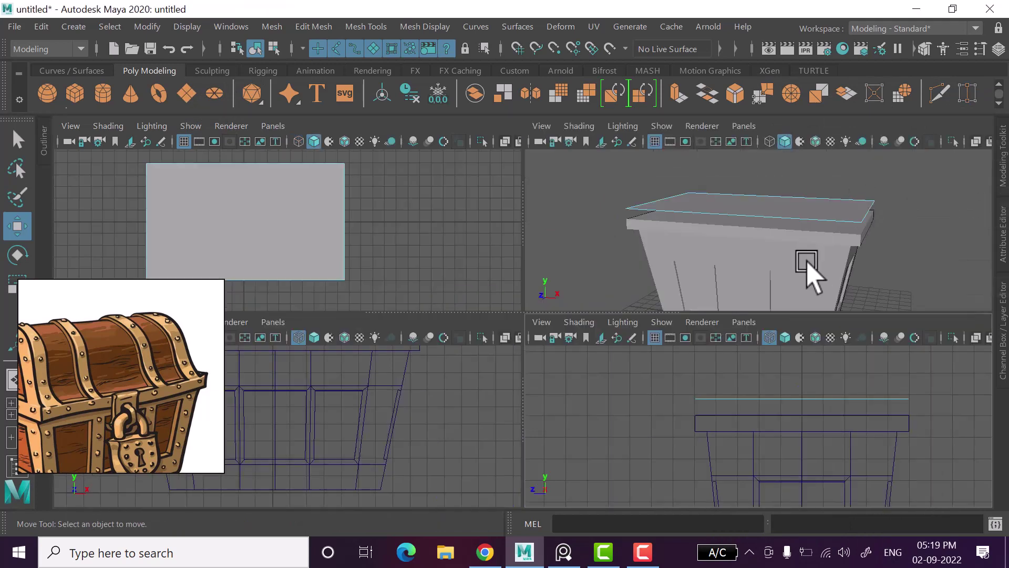
pyautogui.press('space')
pyautogui.rightClick(853, 211)
pyautogui.click(853, 217)
# Create a polygon plane and raise it above the rim slab.
pyautogui.click(257, 329)
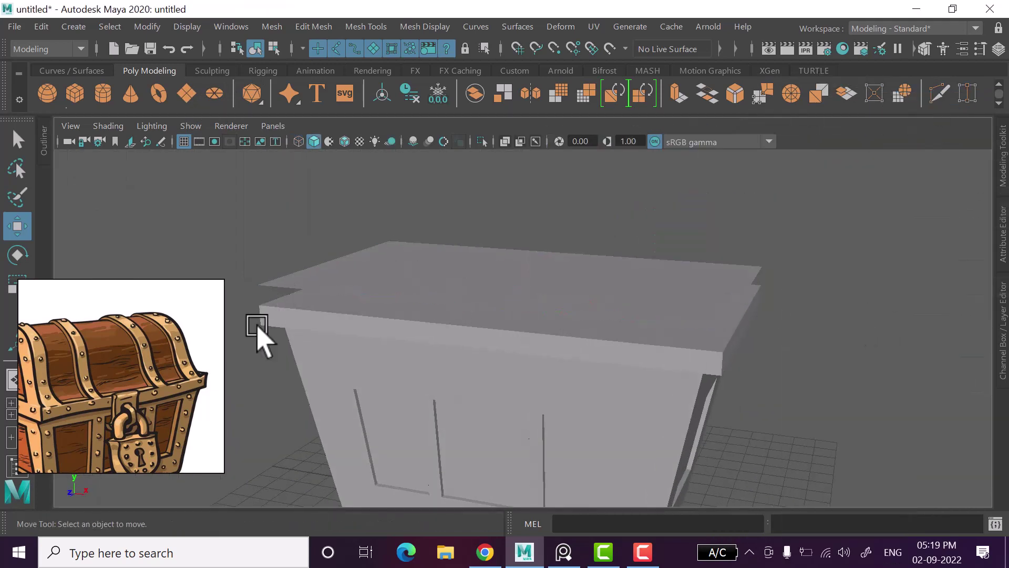
pyautogui.click(186, 93)
pyautogui.scroll(-3, 439, 323)
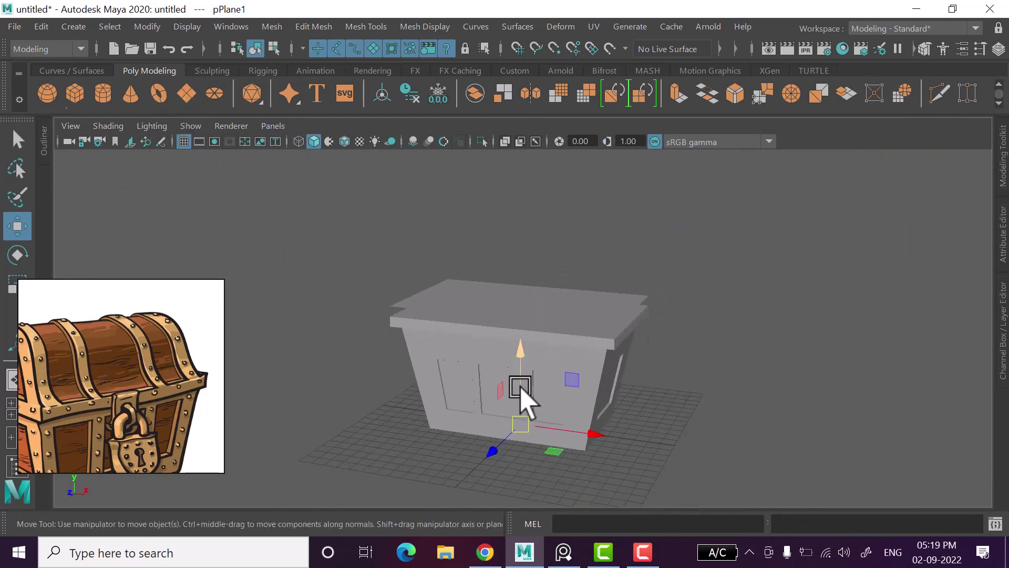
pyautogui.moveTo(523, 401)
pyautogui.mouseDown()
pyautogui.moveTo(533, 322)
pyautogui.moveTo(547, 354)
pyautogui.mouseUp()
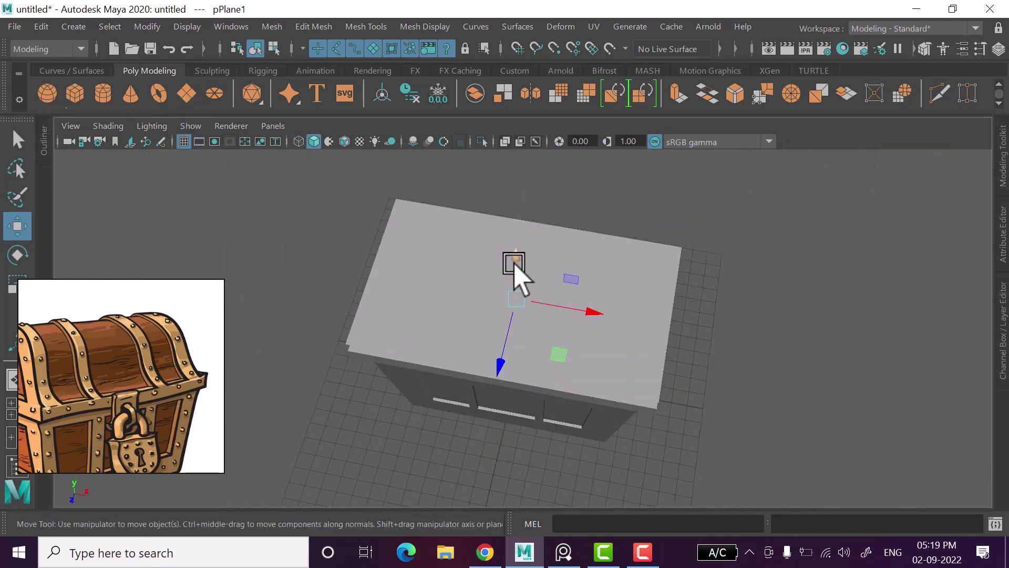
pyautogui.moveTo(514, 267); pyautogui.dragTo(522, 245)
# Scale the plane up so it covers the whole chest.
pyautogui.press('r')
pyautogui.moveTo(515, 279)
pyautogui.mouseDown()
pyautogui.moveTo(660, 304)
pyautogui.moveTo(552, 310)
pyautogui.moveTo(609, 300)
pyautogui.moveTo(784, 356)
pyautogui.moveTo(652, 302)
pyautogui.moveTo(637, 383)
pyautogui.moveTo(544, 363)
pyautogui.moveTo(545, 381)
pyautogui.moveTo(534, 383)
pyautogui.moveTo(552, 353)
pyautogui.mouseUp()
pyautogui.click(665, 322)
pyautogui.click(608, 338)
pyautogui.press('w')
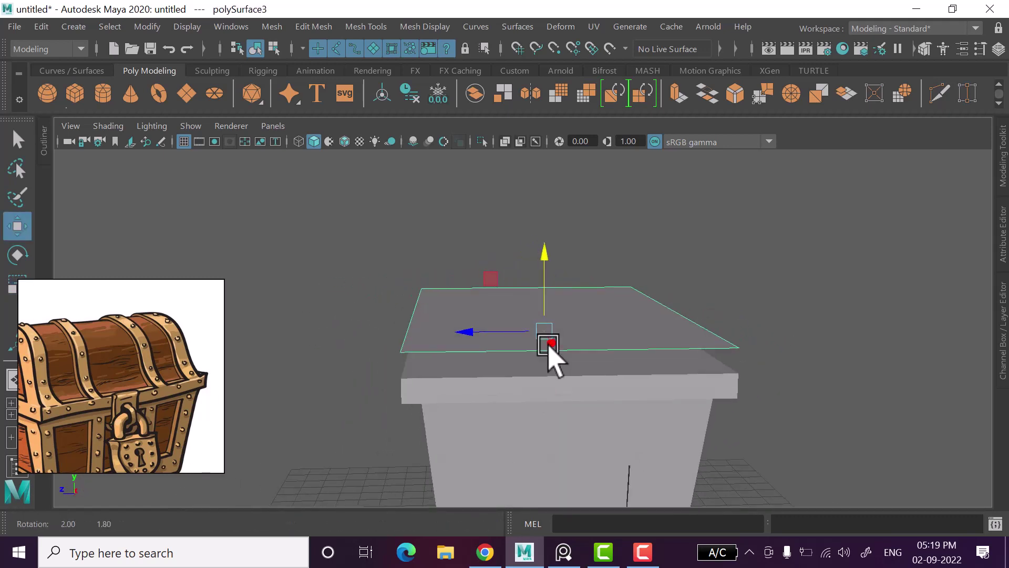
pyautogui.rightClick(578, 207)
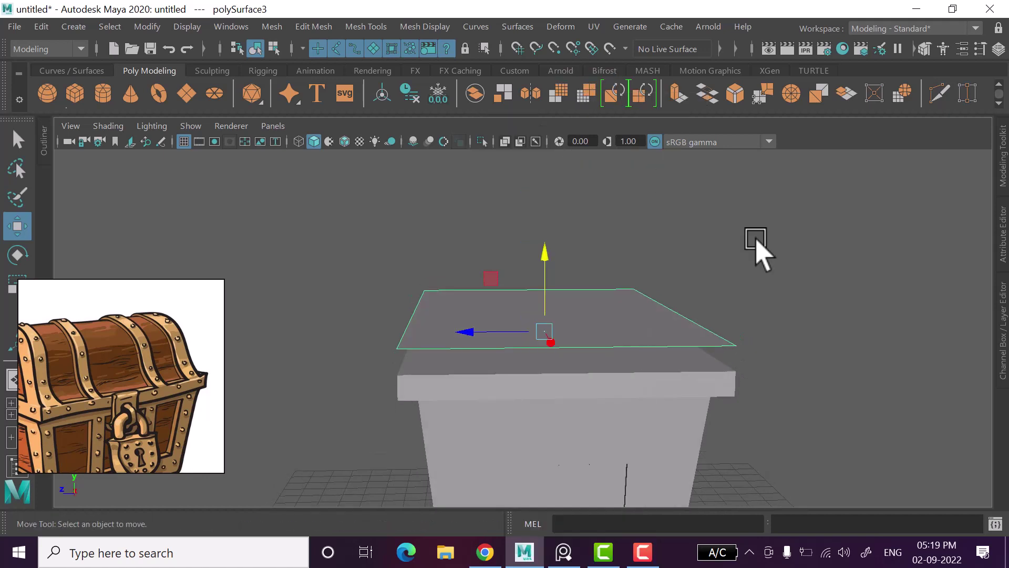
pyautogui.click(757, 247)
# Cut a Multi-Cut edge lengthwise down the middle of the plane.
pyautogui.click(938, 100)
pyautogui.keyDown('alt'); pyautogui.moveTo(546, 294); pyautogui.dragTo(541, 356); pyautogui.keyUp('alt')
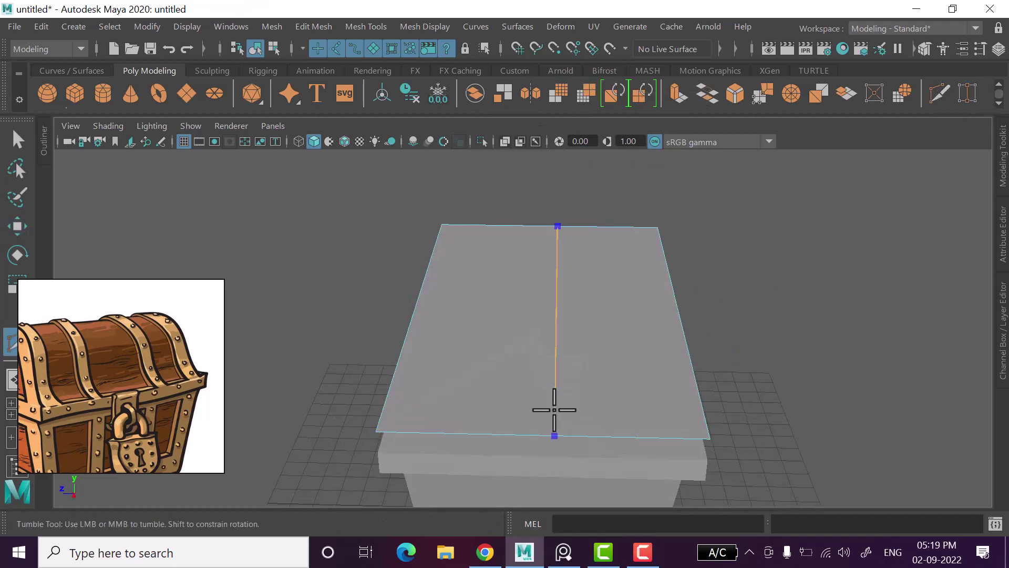
pyautogui.keyDown('alt'); pyautogui.moveTo(748, 396); pyautogui.dragTo(779, 383); pyautogui.keyUp('alt')
pyautogui.press('w')
pyautogui.moveTo(751, 192); pyautogui.dragTo(811, 169, button='right')
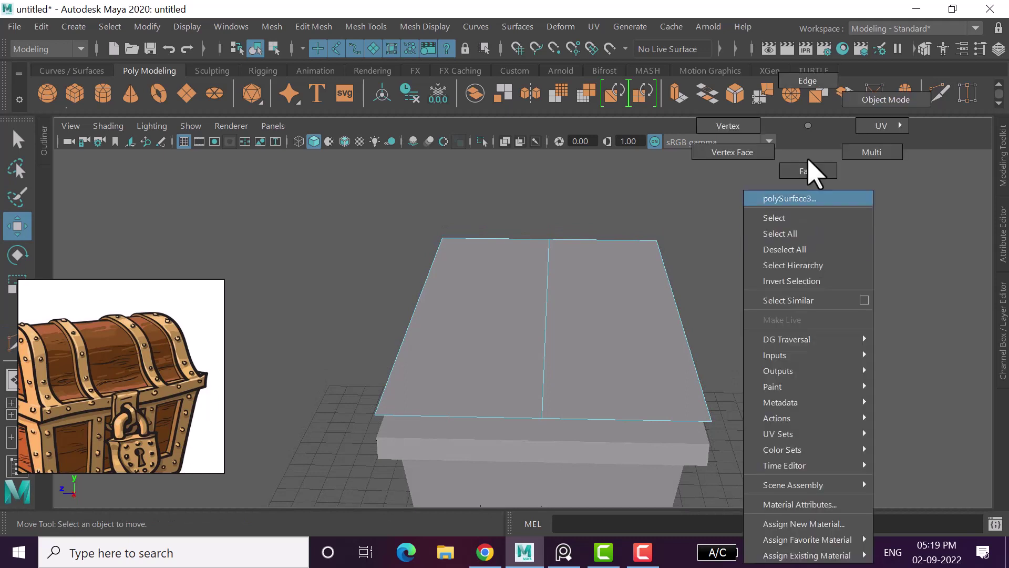
# Lift the plane's centre edge up into a roof peak.
pyautogui.click(544, 328)
pyautogui.keyDown('alt'); pyautogui.moveTo(543, 328); pyautogui.dragTo(547, 397); pyautogui.keyUp('alt')
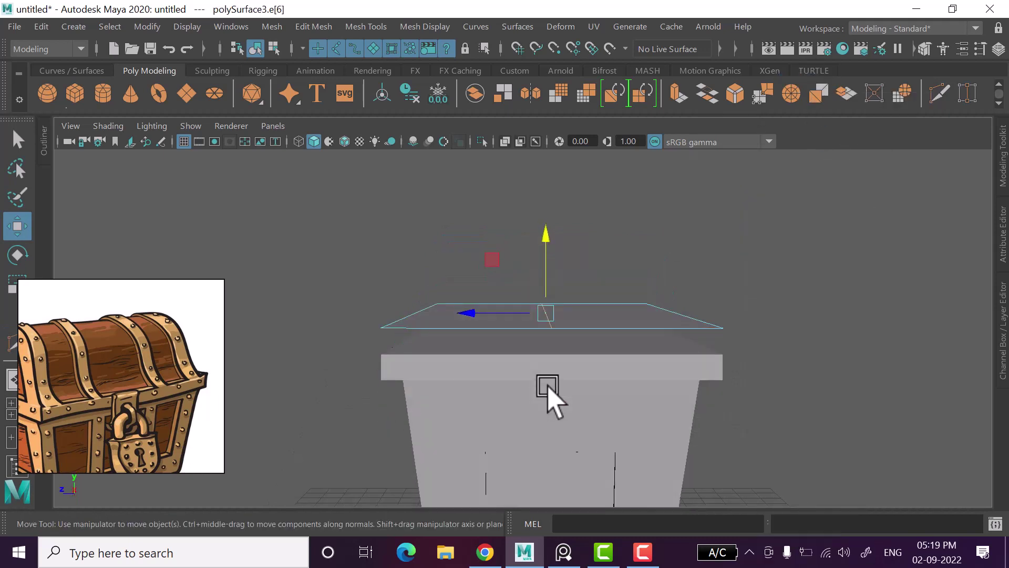
pyautogui.moveTo(547, 266); pyautogui.dragTo(560, 161)
pyautogui.moveTo(613, 297)
pyautogui.keyDown('alt'); pyautogui.mouseDown()
pyautogui.moveTo(693, 304)
pyautogui.moveTo(621, 297)
pyautogui.mouseUp(); pyautogui.keyUp('alt')
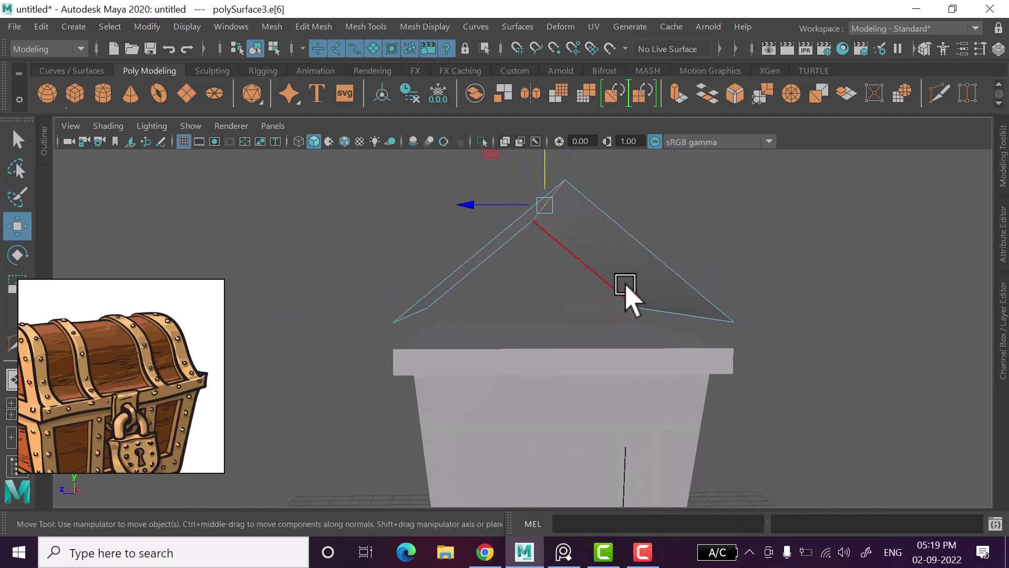
pyautogui.keyDown('alt'); pyautogui.moveTo(634, 351); pyautogui.dragTo(494, 336); pyautogui.keyUp('alt')
# Lower both eave edges toward the rim and narrow them slightly along Z.
pyautogui.click(416, 324)
pyautogui.keyDown('alt'); pyautogui.moveTo(692, 386); pyautogui.dragTo(726, 347); pyautogui.keyUp('alt')
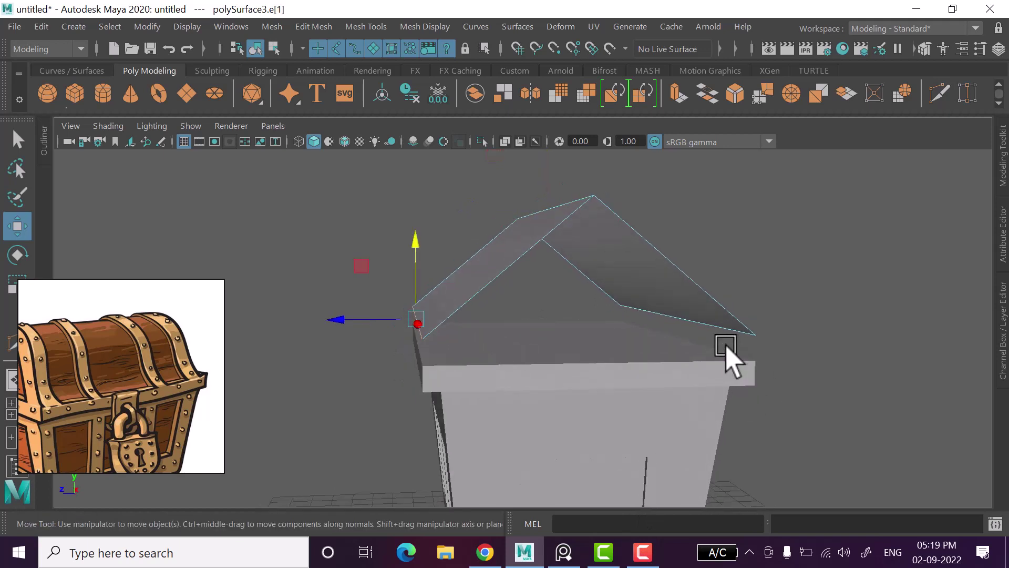
pyautogui.keyDown('alt'); pyautogui.moveTo(608, 342); pyautogui.dragTo(575, 338); pyautogui.keyUp('alt')
pyautogui.keyDown('shift'); pyautogui.click(518, 232); pyautogui.keyUp('shift')
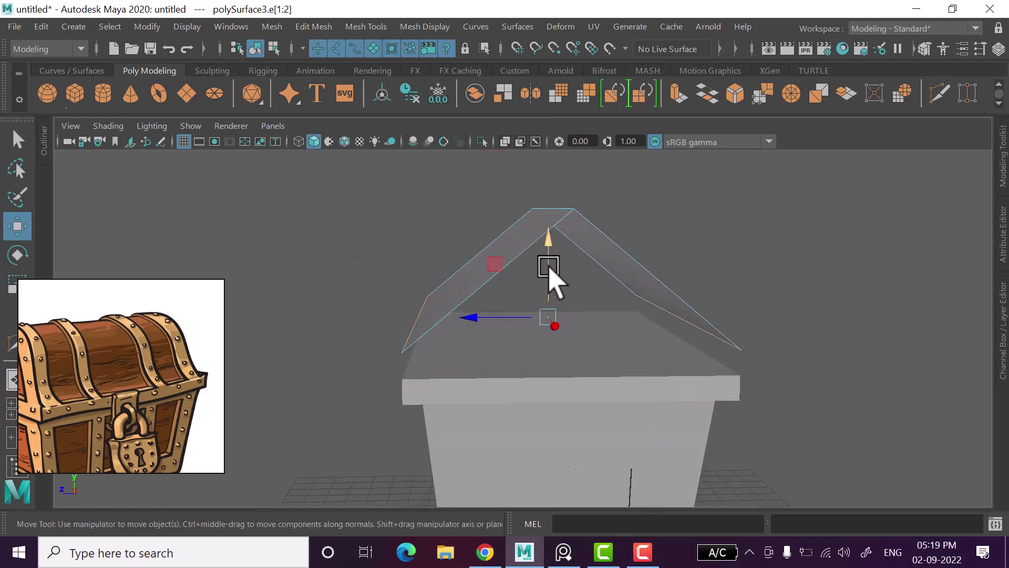
pyautogui.moveTo(549, 269)
pyautogui.mouseDown()
pyautogui.moveTo(582, 372)
pyautogui.moveTo(527, 355)
pyautogui.mouseUp()
pyautogui.press('r')
pyautogui.moveTo(515, 349); pyautogui.dragTo(514, 342, button='middle')
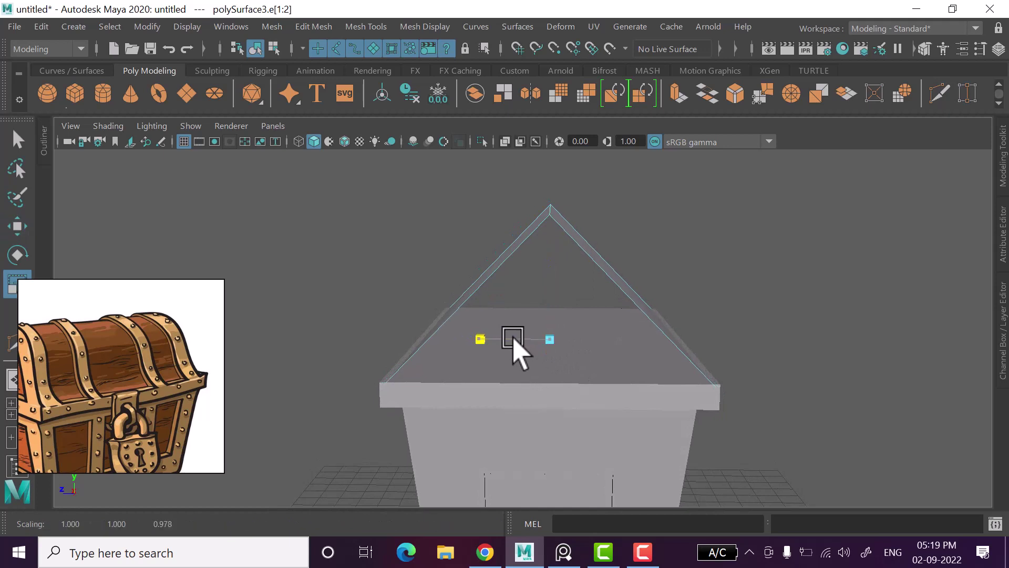
# Narrow the eave edges slightly along X from a top-down front view.
pyautogui.keyDown('alt'); pyautogui.moveTo(631, 361); pyautogui.dragTo(646, 362); pyautogui.keyUp('alt')
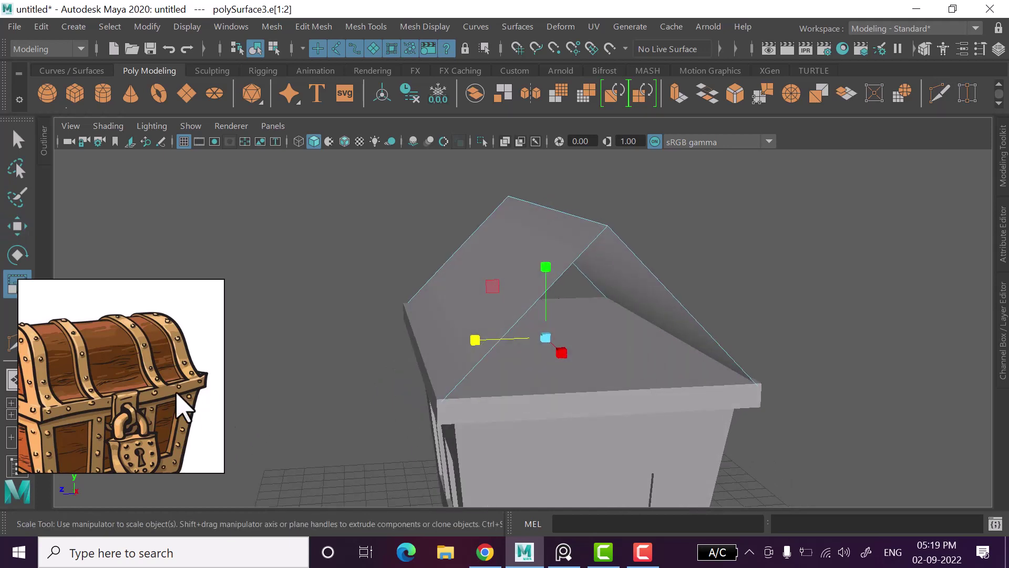
pyautogui.keyDown('alt'); pyautogui.moveTo(310, 415); pyautogui.dragTo(478, 412); pyautogui.keyUp('alt')
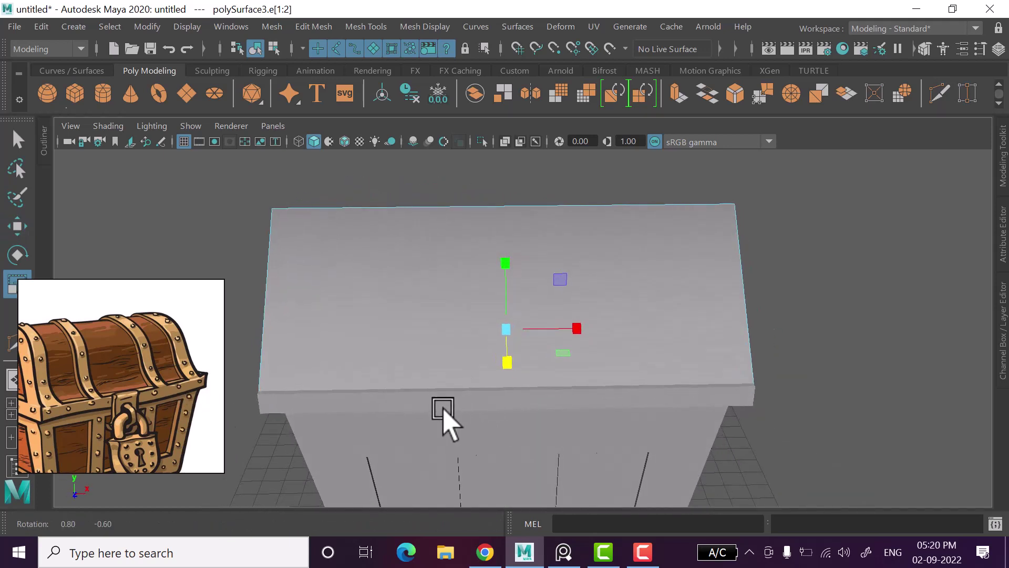
pyautogui.scroll(-1, 80, 419)
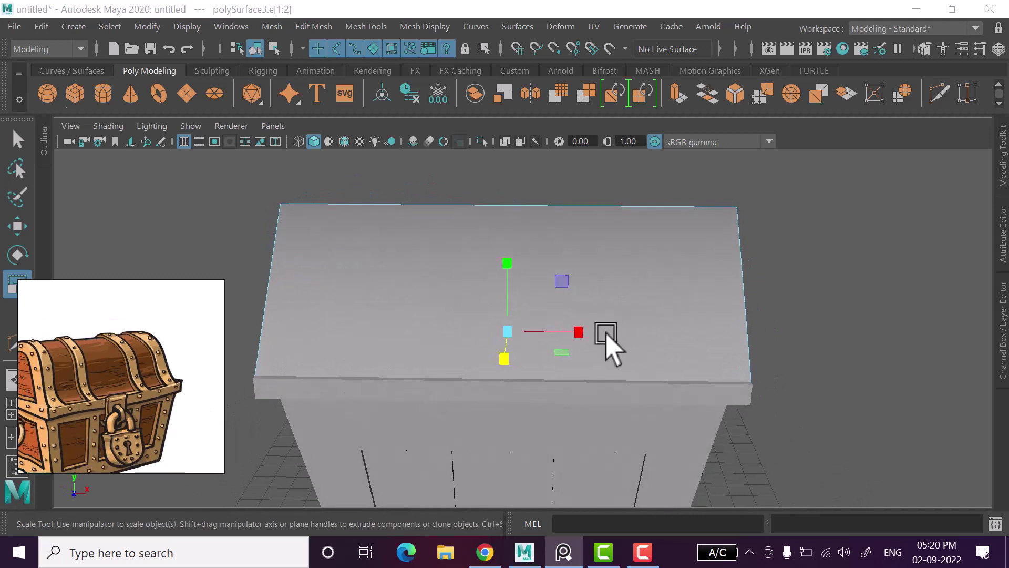
pyautogui.click(576, 330)
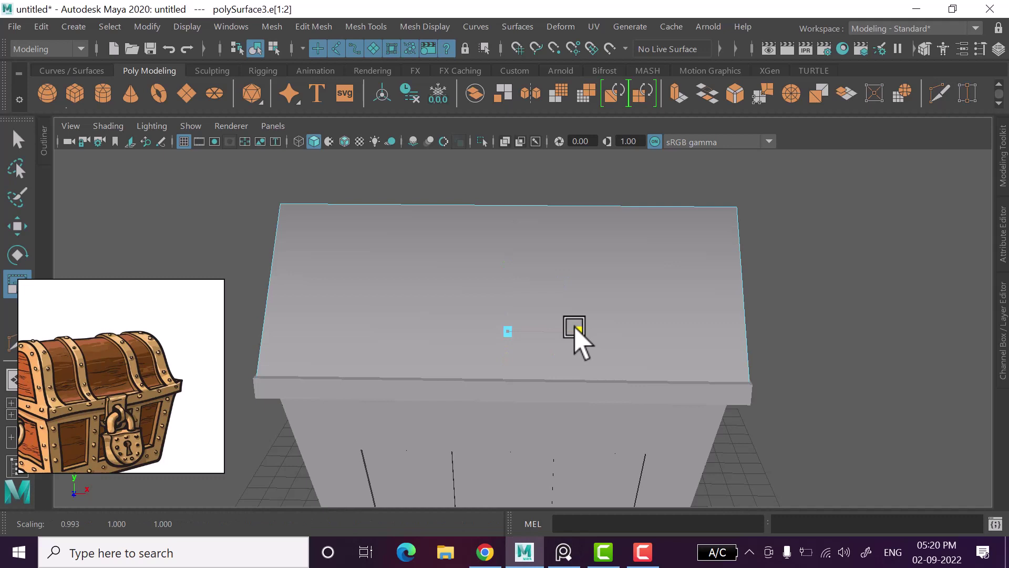
pyautogui.moveTo(822, 326)
pyautogui.keyDown('alt'); pyautogui.mouseDown()
pyautogui.moveTo(600, 357)
pyautogui.moveTo(579, 286)
pyautogui.mouseUp(); pyautogui.keyUp('alt')
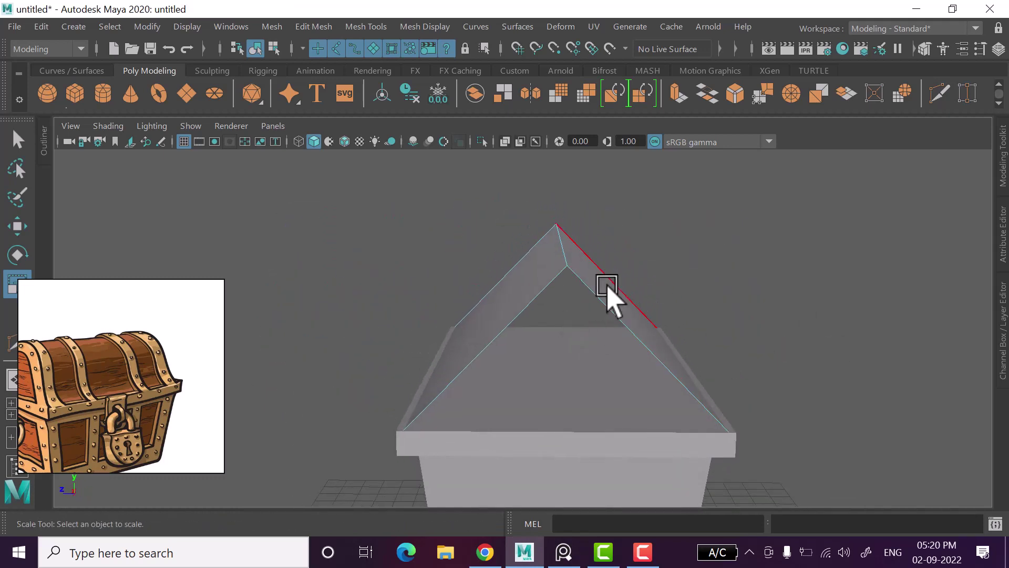
# Select the two roof slope edges, then the roof's ridge edge.
pyautogui.moveTo(607, 287); pyautogui.dragTo(631, 89, button='right')
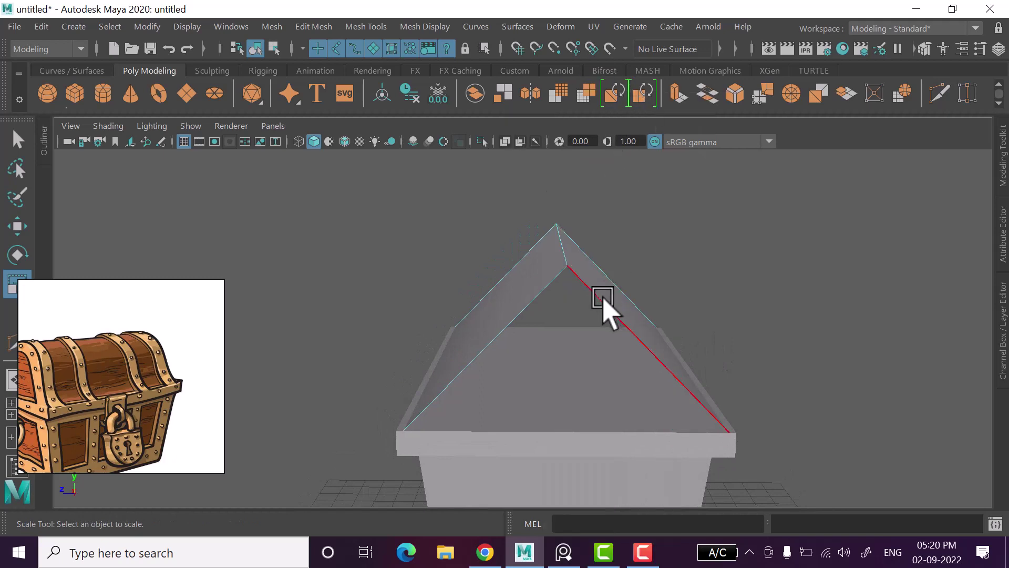
pyautogui.click(603, 311)
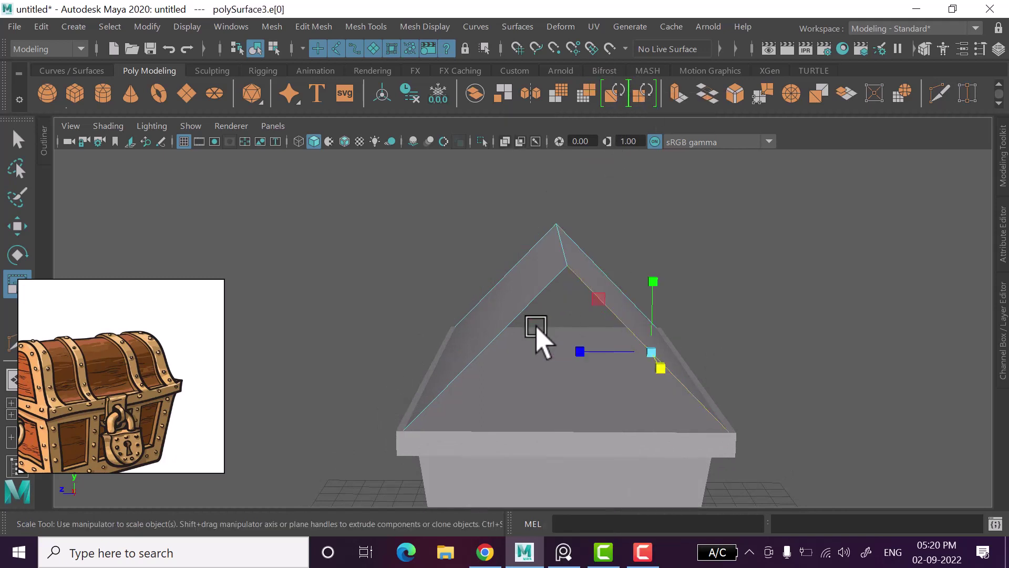
pyautogui.keyDown('shift'); pyautogui.click(531, 313); pyautogui.keyUp('shift')
pyautogui.press('w')
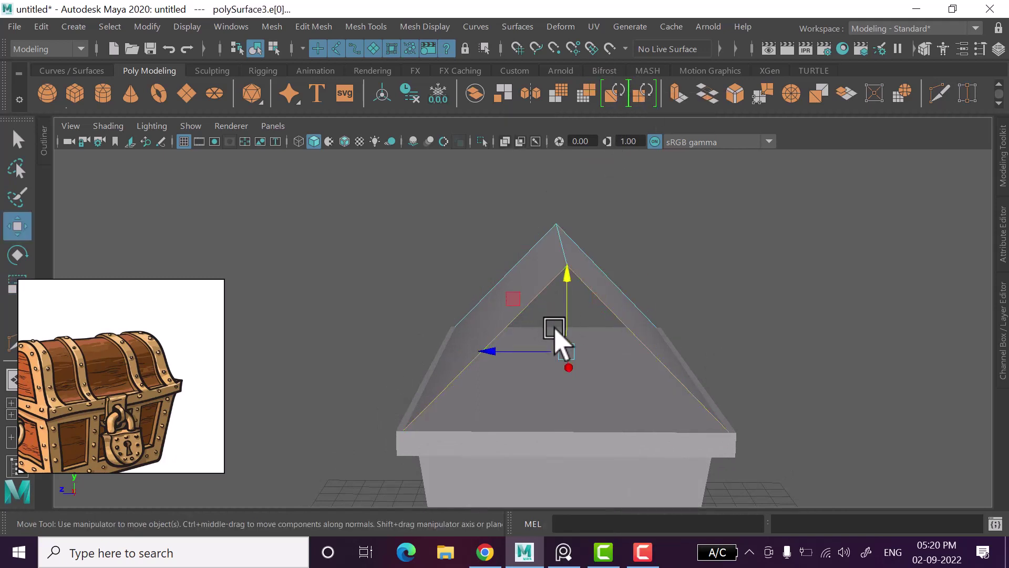
pyautogui.keyDown('alt'); pyautogui.moveTo(657, 344); pyautogui.dragTo(659, 344); pyautogui.keyUp('alt')
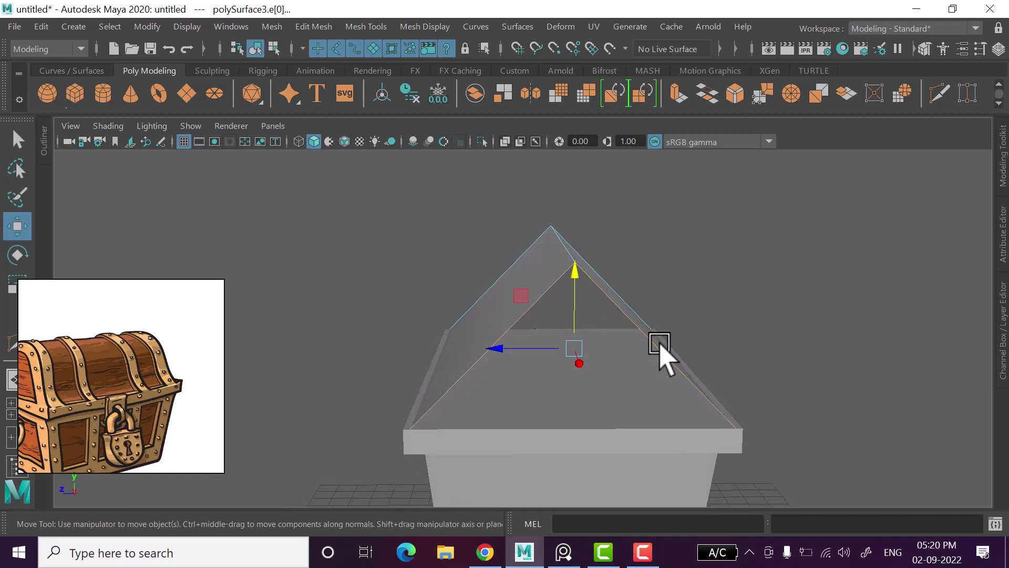
pyautogui.moveTo(458, 236)
pyautogui.keyDown('alt'); pyautogui.mouseDown()
pyautogui.moveTo(390, 255)
pyautogui.moveTo(553, 278)
pyautogui.moveTo(574, 319)
pyautogui.moveTo(604, 331)
pyautogui.mouseUp(); pyautogui.keyUp('alt')
pyautogui.click(558, 257)
# Bevel the roof's ridge edge with 2 segments.
pyautogui.hotkey('ctrl', 'b')
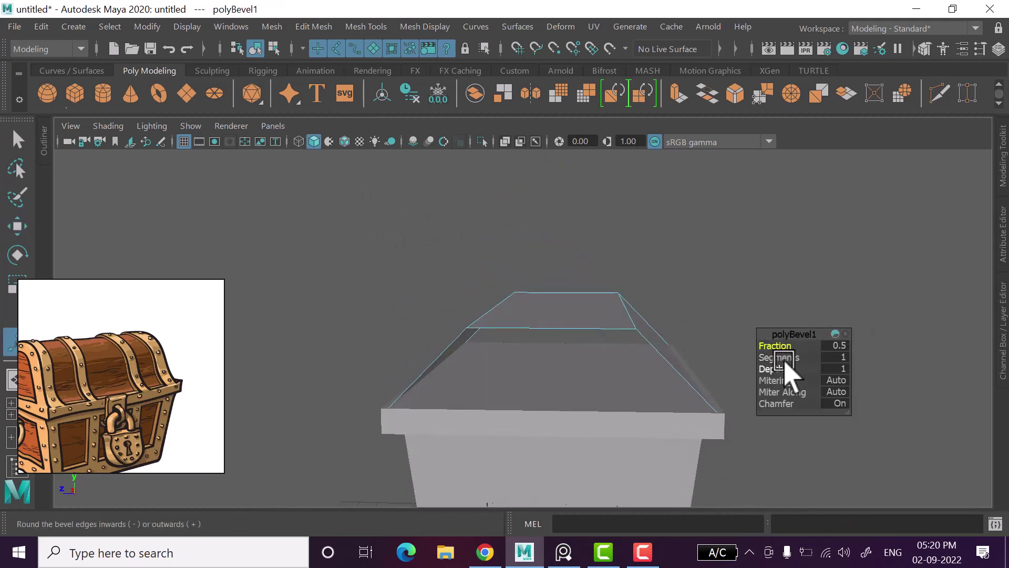
pyautogui.moveTo(787, 364); pyautogui.dragTo(787, 349)
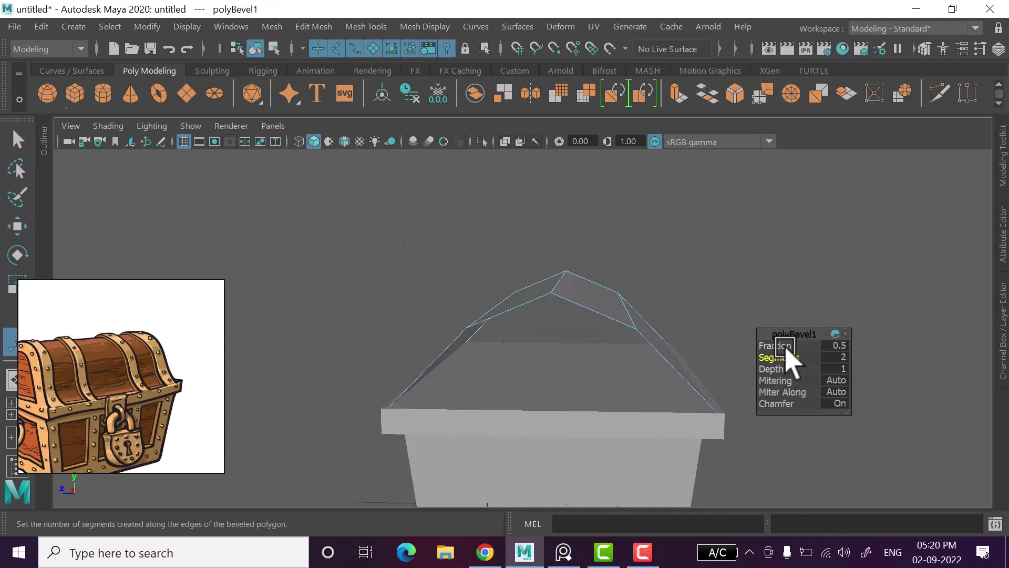
pyautogui.press('w')
pyautogui.moveTo(743, 243)
pyautogui.keyDown('alt'); pyautogui.mouseDown()
pyautogui.moveTo(667, 304)
pyautogui.moveTo(635, 242)
pyautogui.mouseUp(); pyautogui.keyUp('alt')
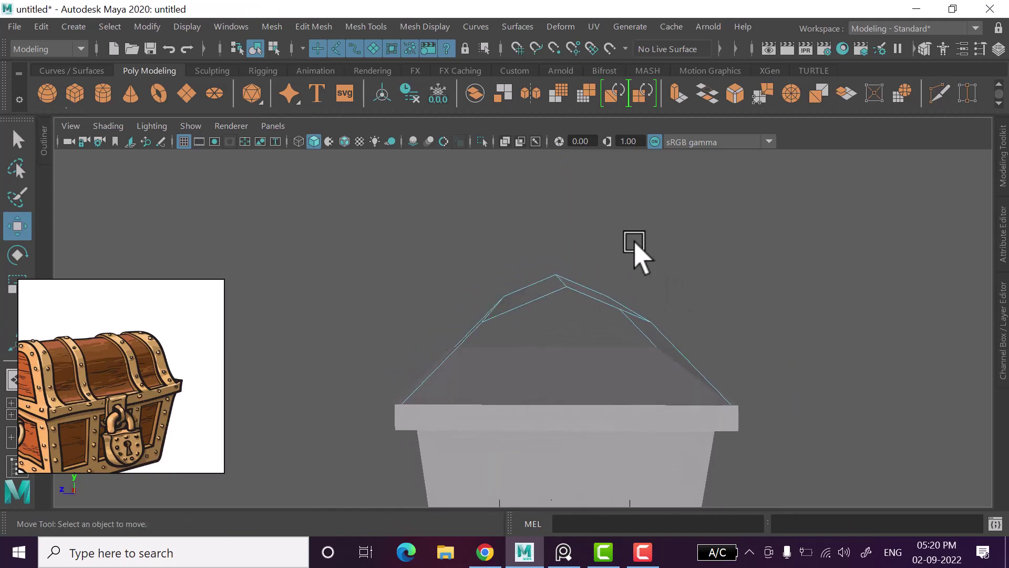
pyautogui.moveTo(634, 242); pyautogui.dragTo(568, 135, button='right')
# In side view, select the lid profile's top vertices and raise them to round the lid.
pyautogui.press('space')
pyautogui.press('space')
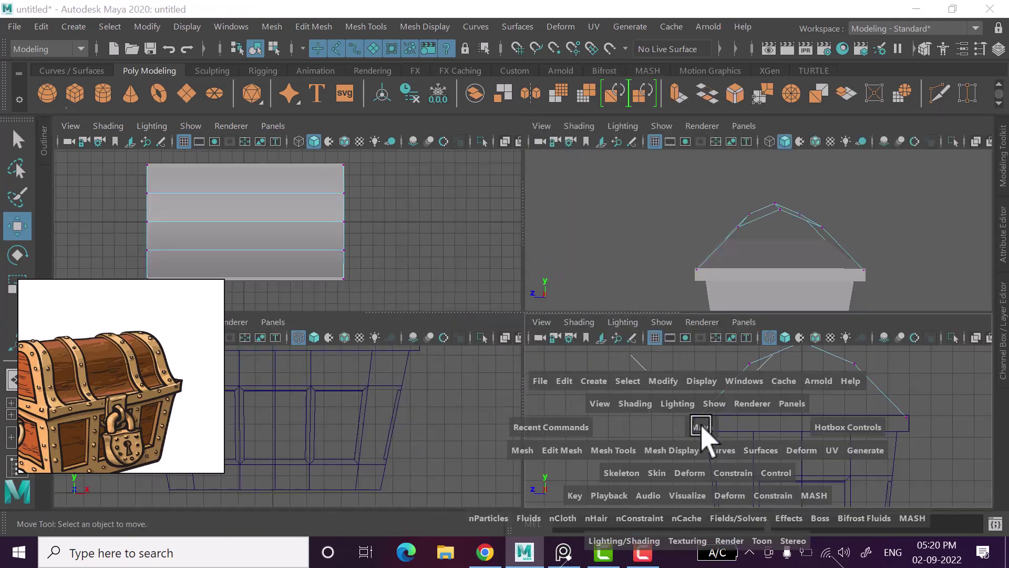
pyautogui.press('space')
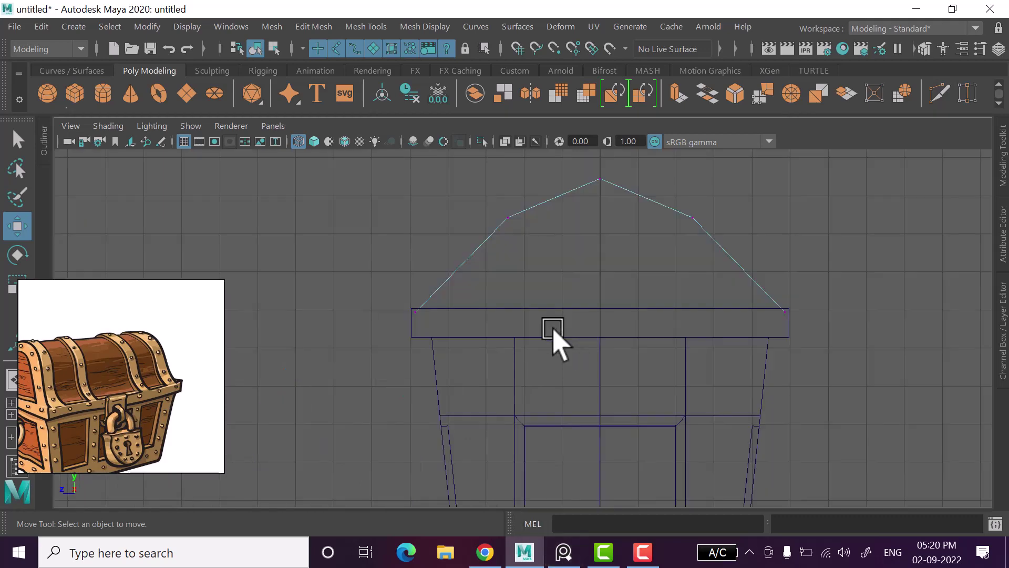
pyautogui.scroll(-3, 550, 388)
pyautogui.scroll(2, 536, 378)
pyautogui.moveTo(424, 267); pyautogui.dragTo(702, 402)
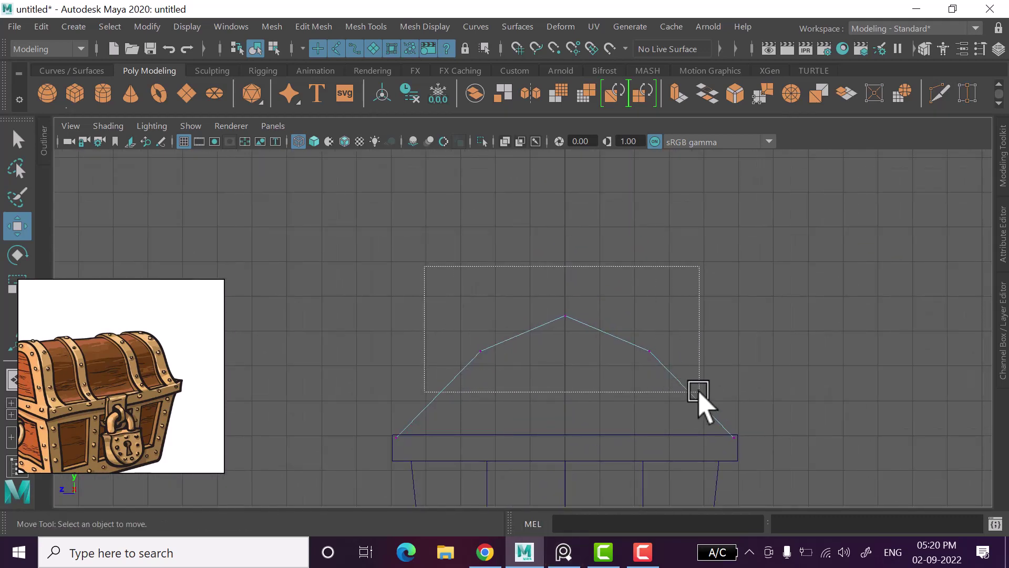
pyautogui.moveTo(565, 284); pyautogui.dragTo(565, 243)
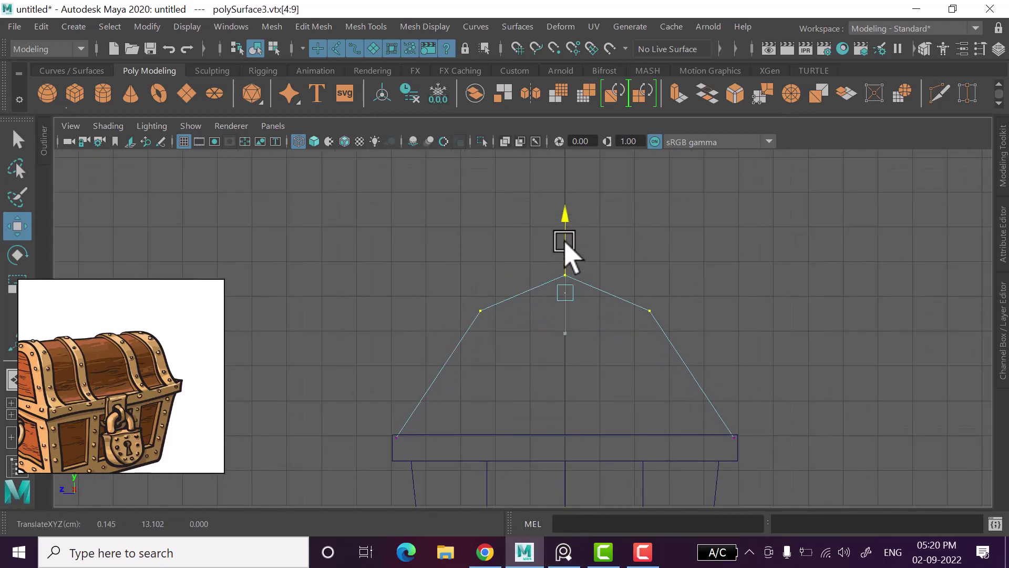
pyautogui.scroll(-3, 518, 353)
pyautogui.scroll(-3, 556, 433)
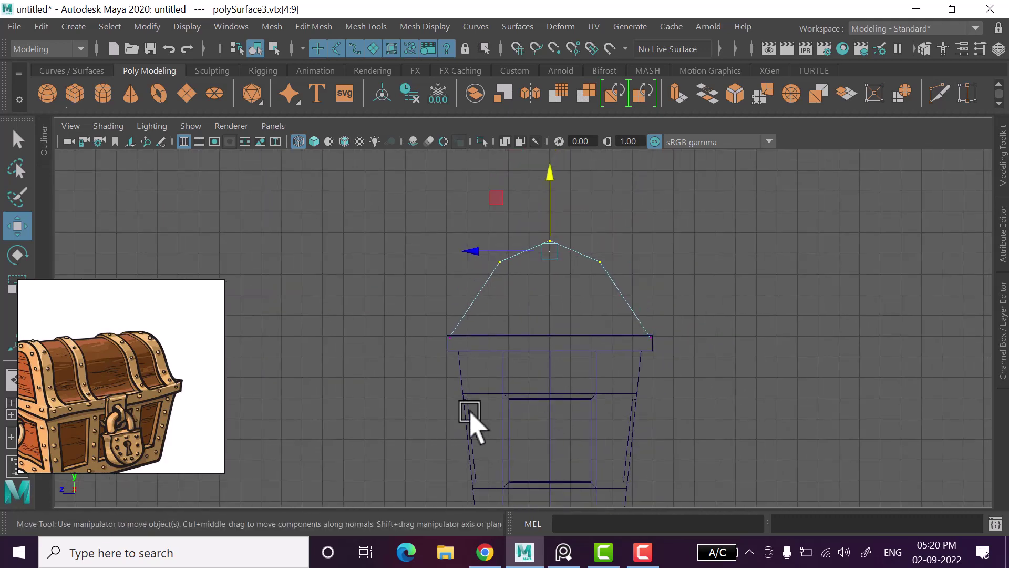
pyautogui.press('space')
pyautogui.press('space')
# Raise the selected top vertices slightly in the side view.
pyautogui.keyDown('alt'); pyautogui.moveTo(563, 219); pyautogui.dragTo(550, 336, button='middle'); pyautogui.keyUp('alt')
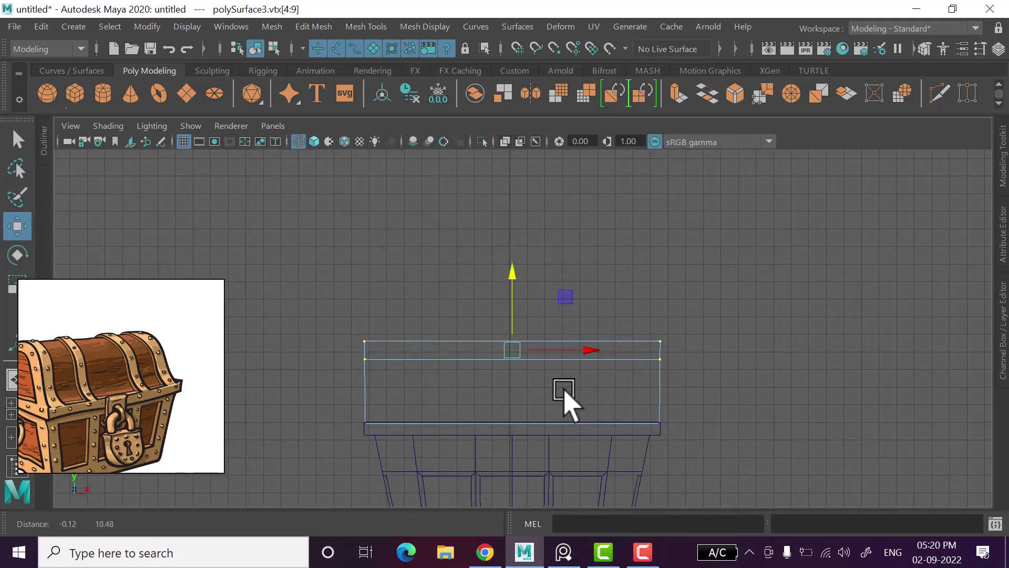
pyautogui.scroll(1, 550, 337)
pyautogui.scroll(1, 507, 226)
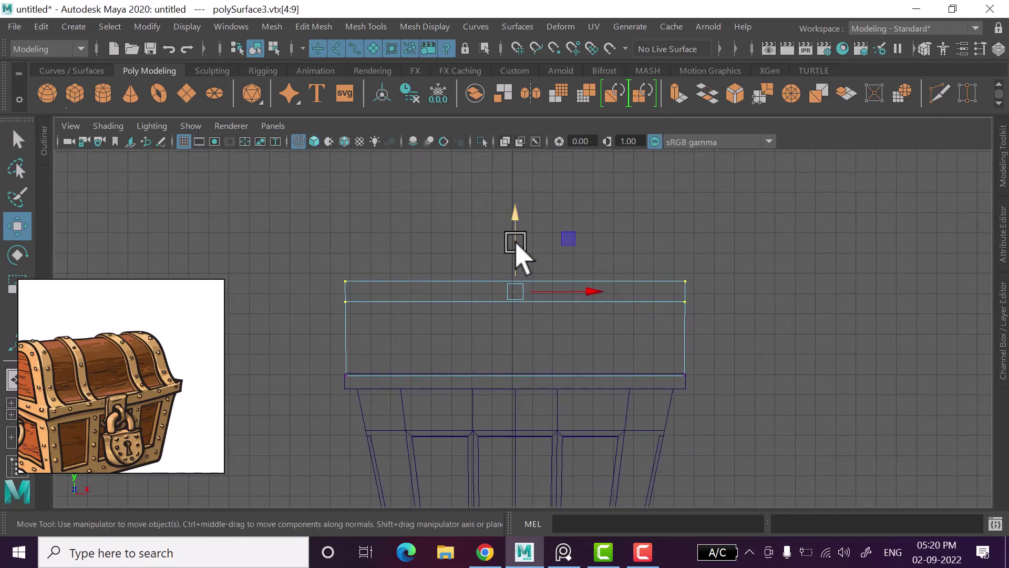
pyautogui.moveTo(515, 243); pyautogui.dragTo(518, 239)
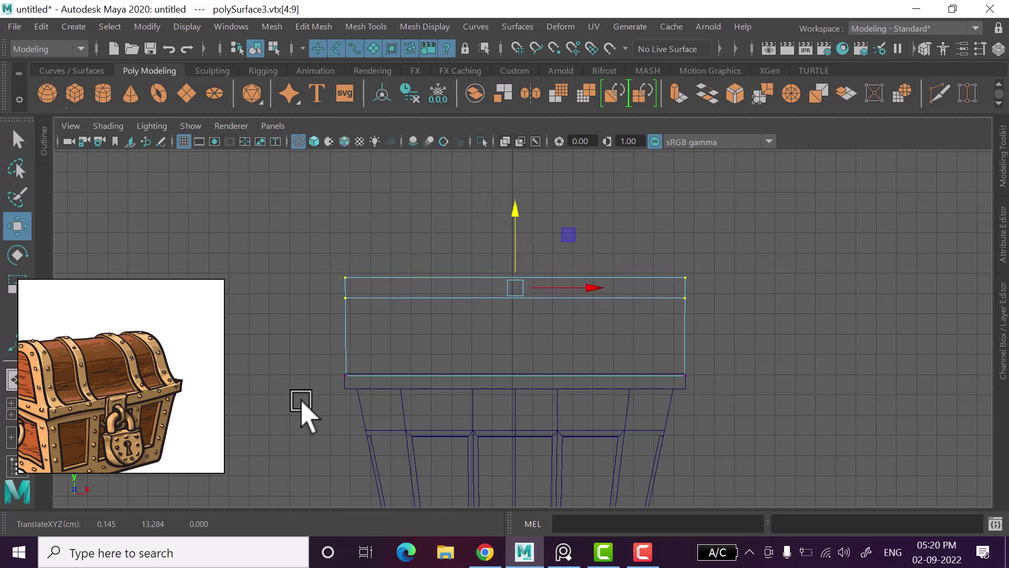
pyautogui.keyDown('alt'); pyautogui.moveTo(302, 405); pyautogui.dragTo(409, 383, button='middle'); pyautogui.keyUp('alt')
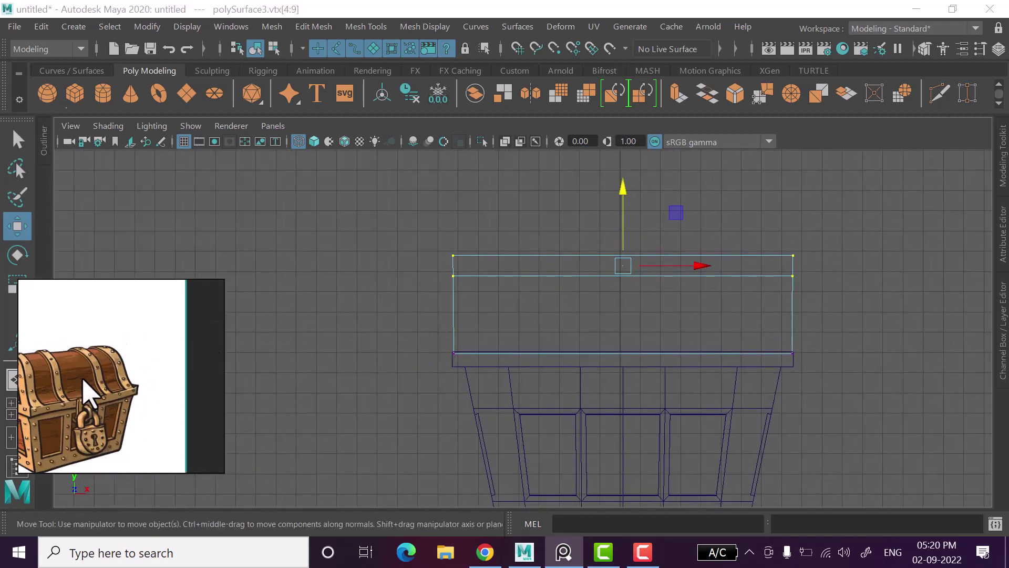
# Select the lid's left and right top vertices and scale them inward horizontally.
pyautogui.moveTo(446, 216); pyautogui.dragTo(489, 287)
pyautogui.moveTo(720, 214); pyautogui.dragTo(846, 286)
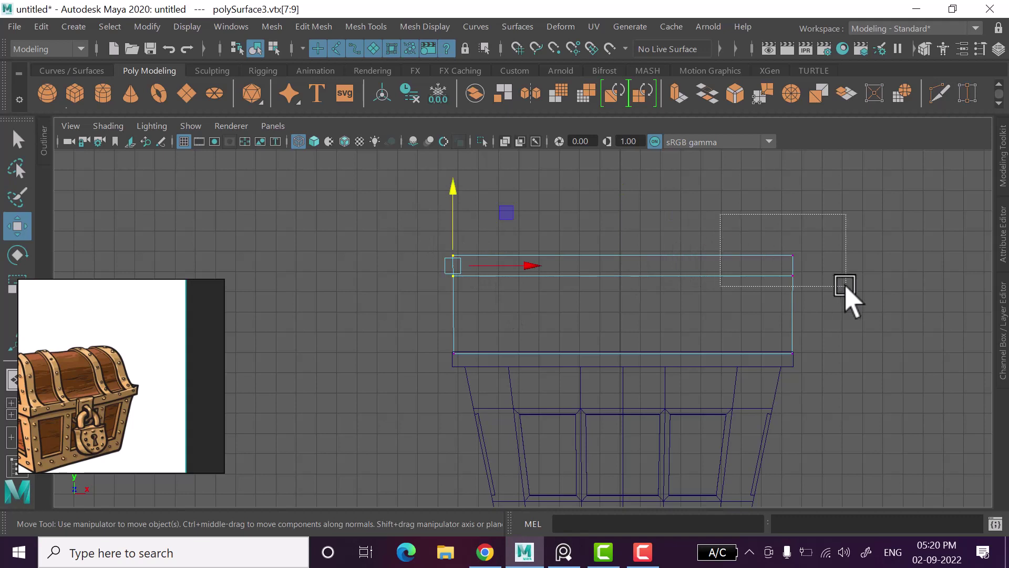
pyautogui.scroll(2, 116, 405)
pyautogui.scroll(2, 86, 387)
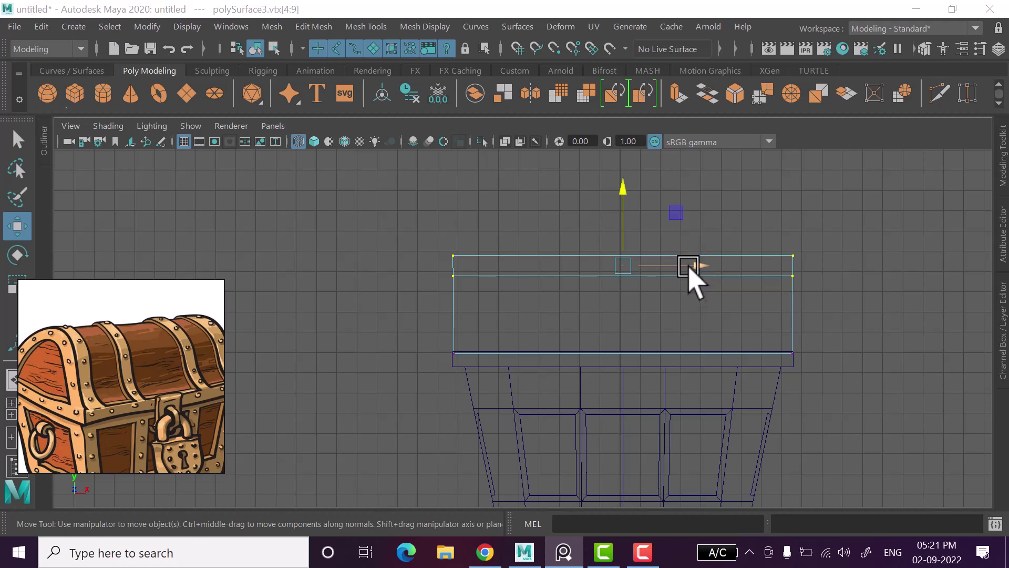
pyautogui.moveTo(755, 226); pyautogui.dragTo(839, 327)
pyautogui.press('r')
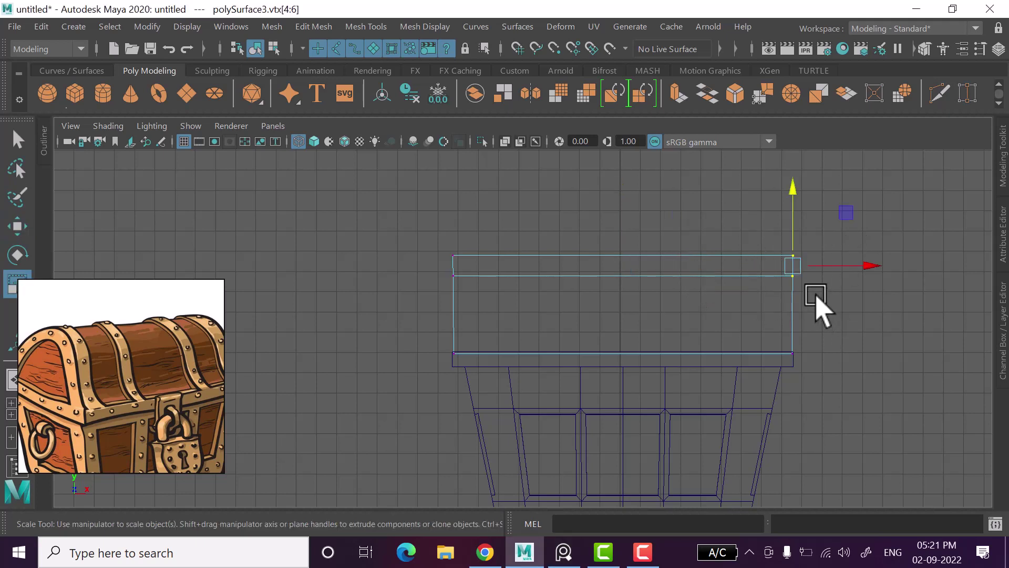
pyautogui.keyDown('shift'); pyautogui.moveTo(412, 225); pyautogui.dragTo(515, 303); pyautogui.keyUp('shift')
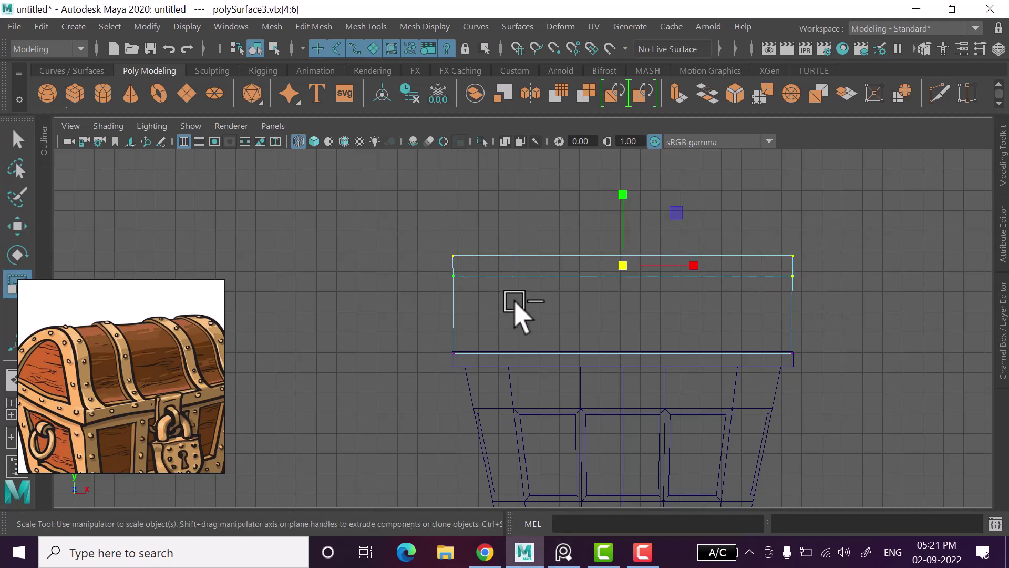
pyautogui.moveTo(673, 270); pyautogui.dragTo(678, 263)
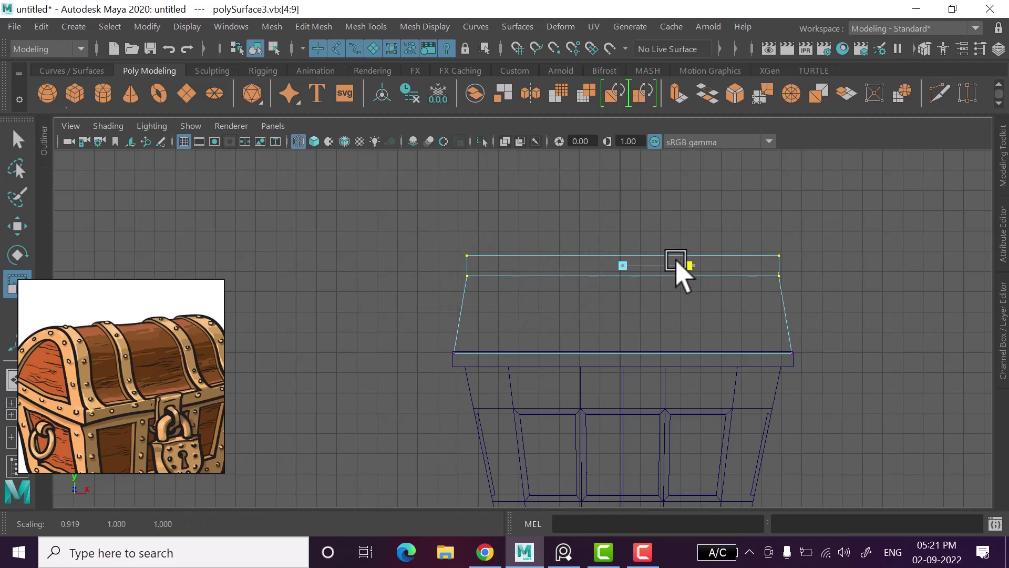
# Scale the top-edge vertices further in to about 0.95 and check the lid in perspective.
pyautogui.keyDown('alt'); pyautogui.moveTo(654, 268); pyautogui.dragTo(635, 293, button='middle'); pyautogui.keyUp('alt')
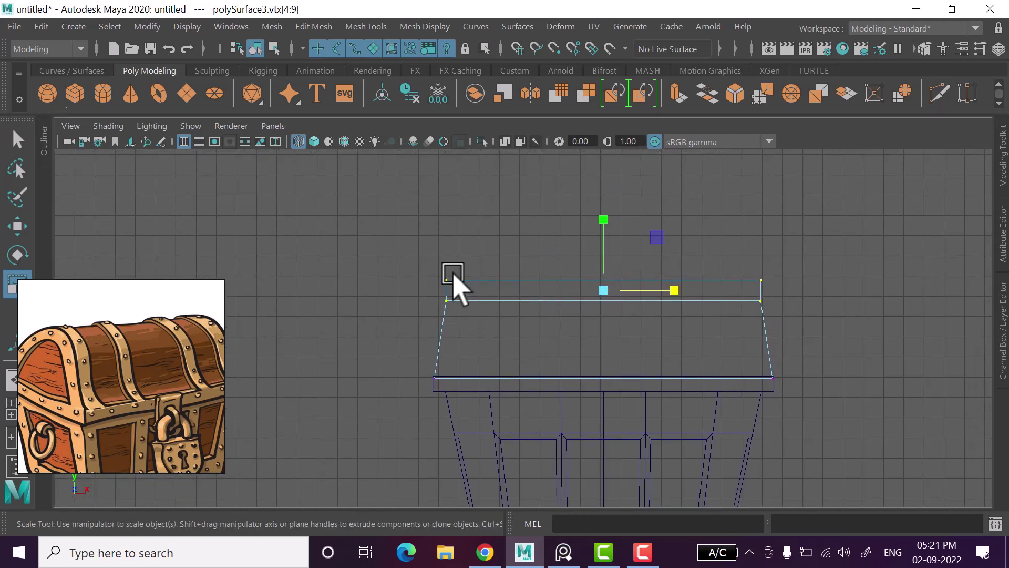
pyautogui.moveTo(398, 243); pyautogui.dragTo(817, 286)
pyautogui.moveTo(673, 278); pyautogui.dragTo(665, 277)
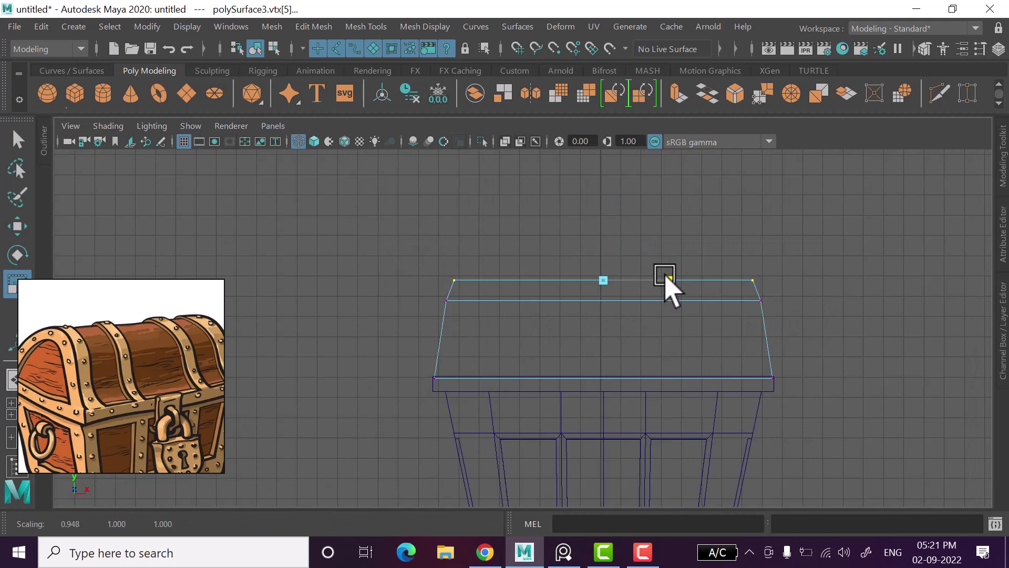
pyautogui.keyDown('alt'); pyautogui.moveTo(852, 344); pyautogui.dragTo(786, 316, button='middle'); pyautogui.keyUp('alt')
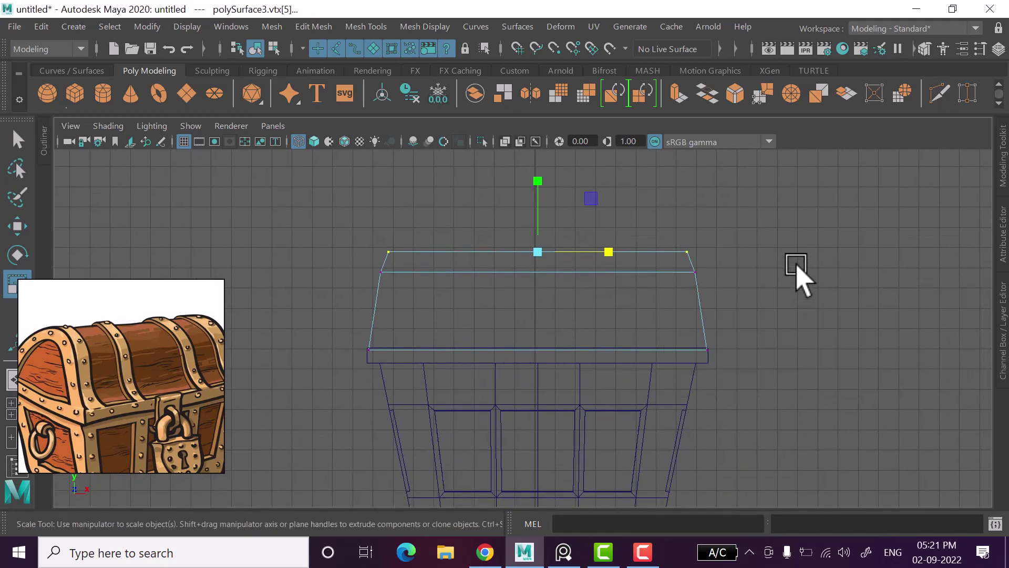
pyautogui.press('space')
pyautogui.press('space')
pyautogui.moveTo(721, 304)
pyautogui.keyDown('alt'); pyautogui.mouseDown()
pyautogui.moveTo(815, 316)
pyautogui.moveTo(720, 316)
pyautogui.moveTo(741, 318)
pyautogui.moveTo(718, 302)
pyautogui.moveTo(677, 298)
pyautogui.moveTo(700, 315)
pyautogui.moveTo(788, 315)
pyautogui.moveTo(777, 306)
pyautogui.moveTo(680, 309)
pyautogui.moveTo(608, 338)
pyautogui.moveTo(671, 338)
pyautogui.mouseUp(); pyautogui.keyUp('alt')
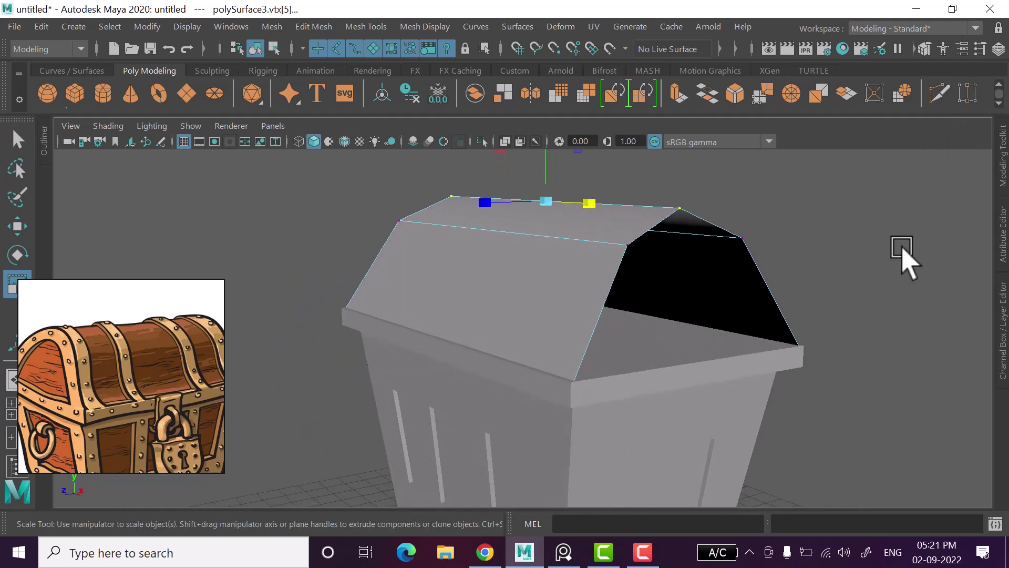
# In the front view, marquee-select the right half of the roof vertices and delete them.
pyautogui.keyDown('alt'); pyautogui.moveTo(903, 251); pyautogui.dragTo(923, 270); pyautogui.keyUp('alt')
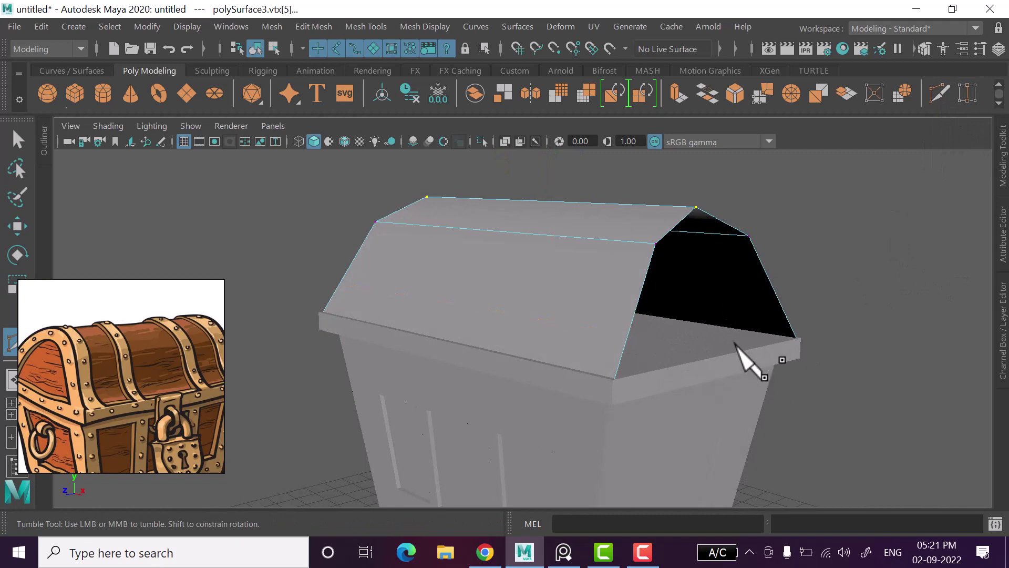
pyautogui.moveTo(744, 360)
pyautogui.keyDown('alt'); pyautogui.mouseDown()
pyautogui.moveTo(717, 361)
pyautogui.moveTo(726, 343)
pyautogui.mouseUp(); pyautogui.keyUp('alt')
pyautogui.press('w')
pyautogui.press('space')
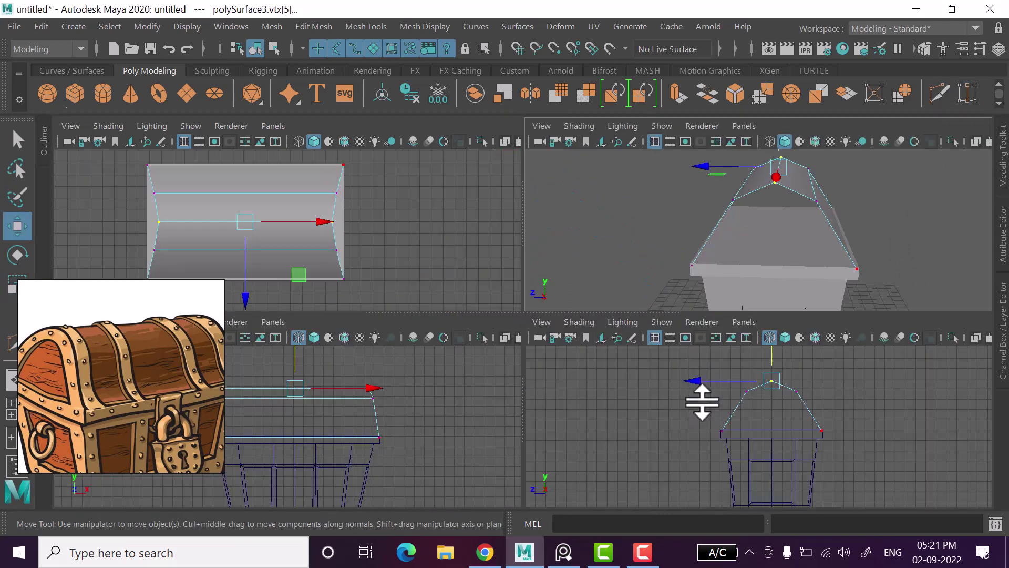
pyautogui.press('space')
pyautogui.rightClick(721, 259)
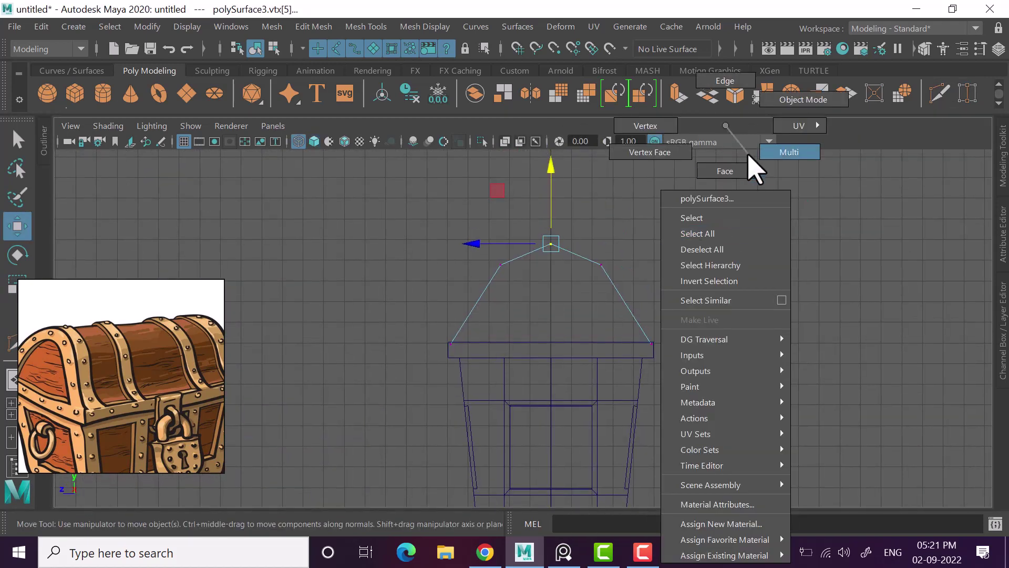
pyautogui.moveTo(707, 270); pyautogui.dragTo(728, 196, button='right')
pyautogui.moveTo(728, 186); pyautogui.dragTo(597, 394)
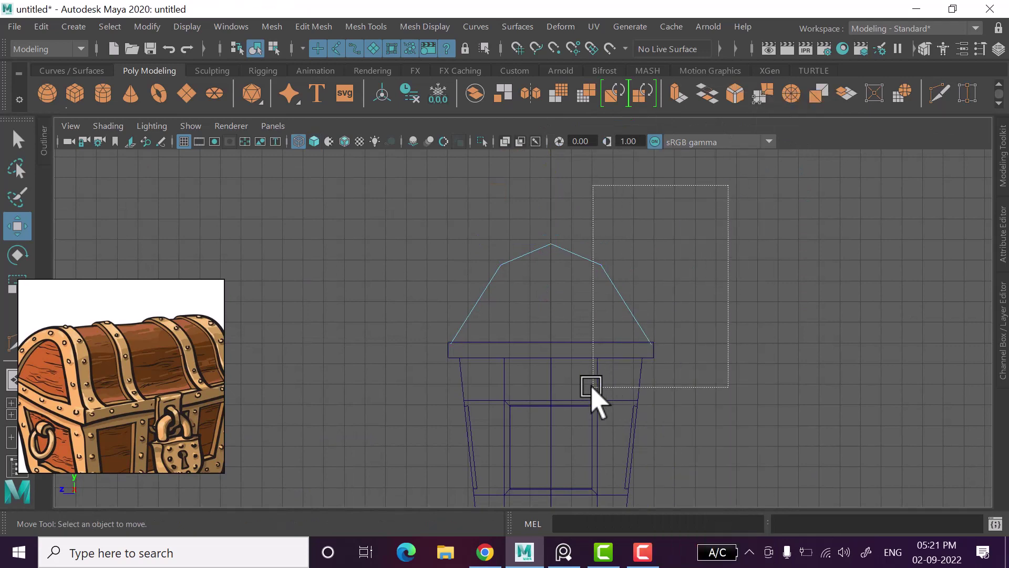
pyautogui.press('Delete')
# Select the remaining half roof profile and snap its pivot to the top centre vertex.
pyautogui.press('space')
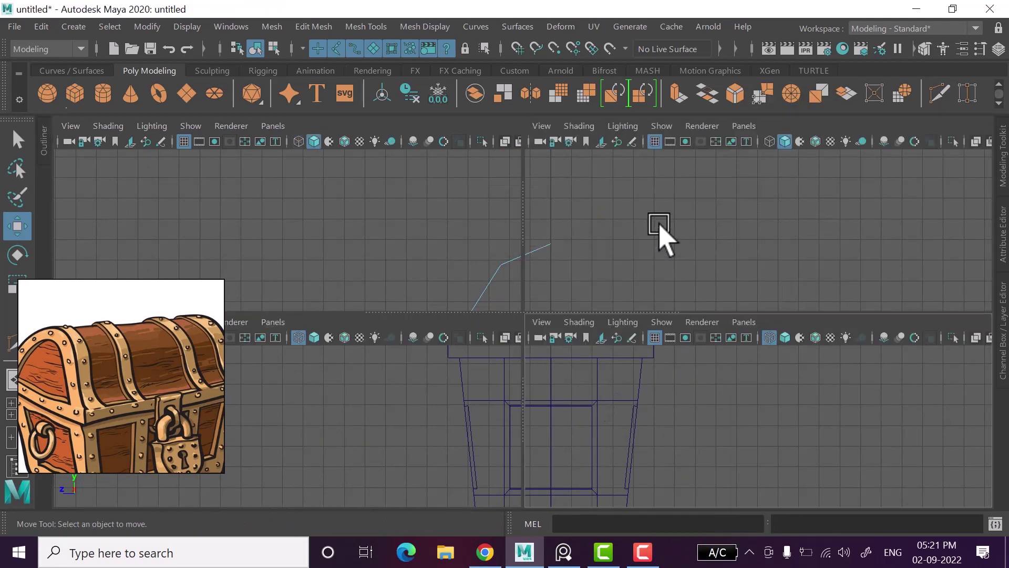
pyautogui.press('space')
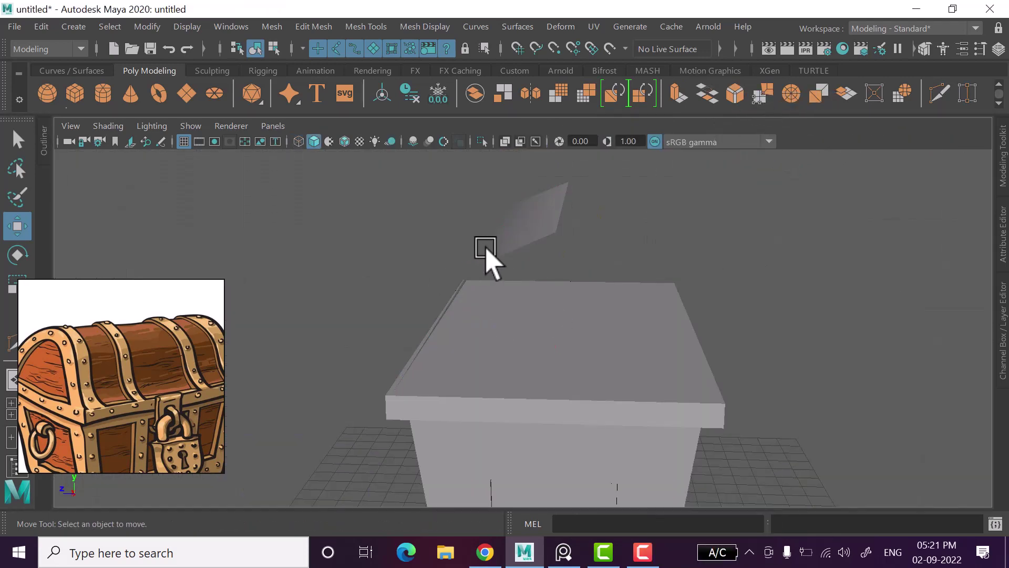
pyautogui.click(526, 239)
pyautogui.press('space')
pyautogui.press('space')
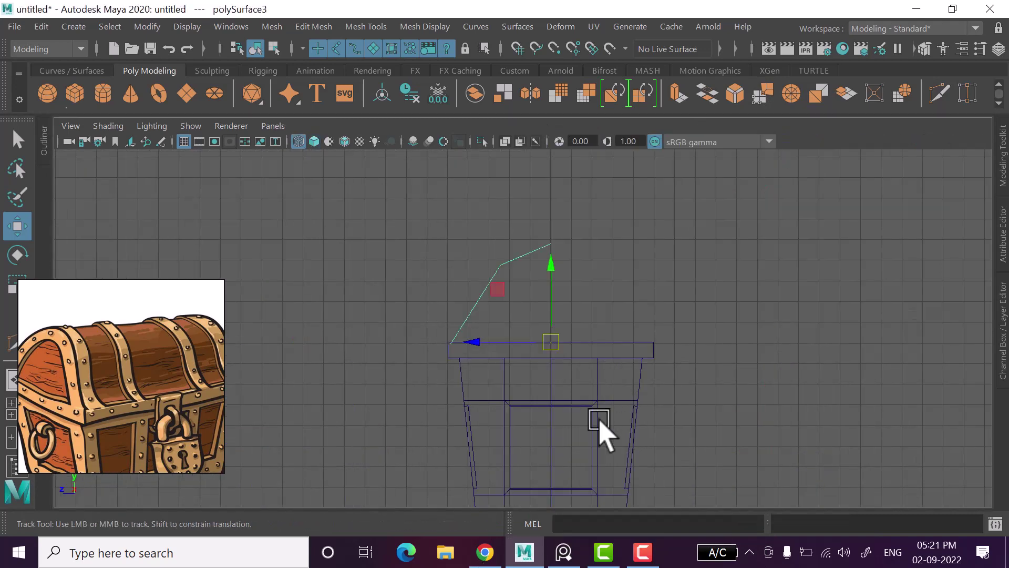
pyautogui.press('d')
pyautogui.moveTo(535, 347); pyautogui.dragTo(537, 305)
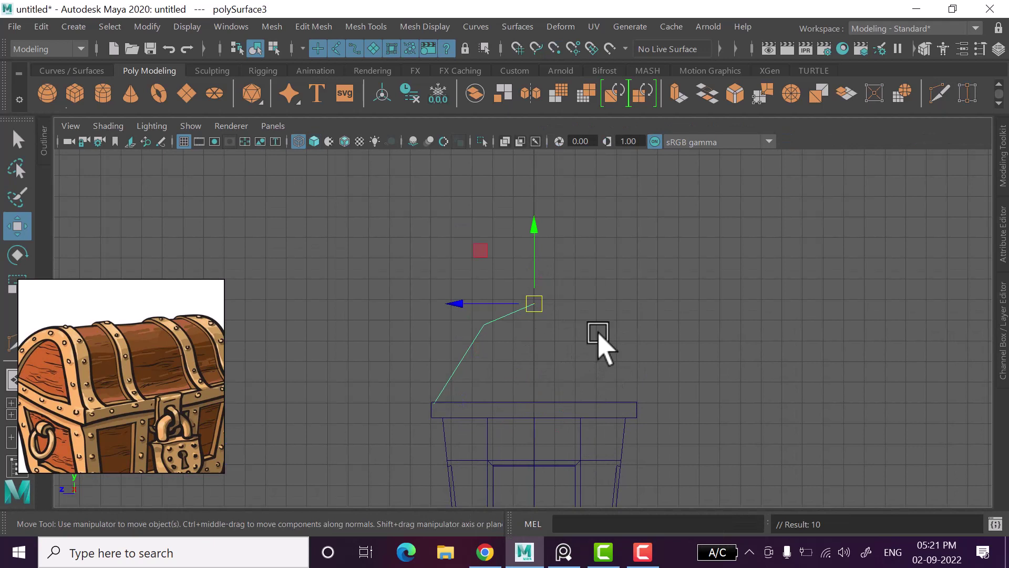
pyautogui.moveTo(559, 230); pyautogui.dragTo(504, 315)
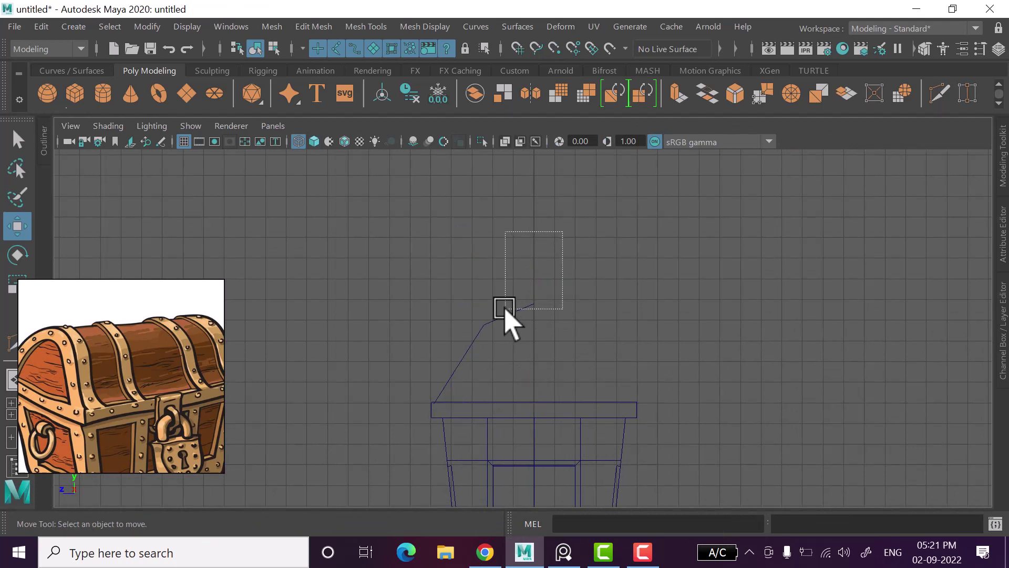
pyautogui.click(435, 97)
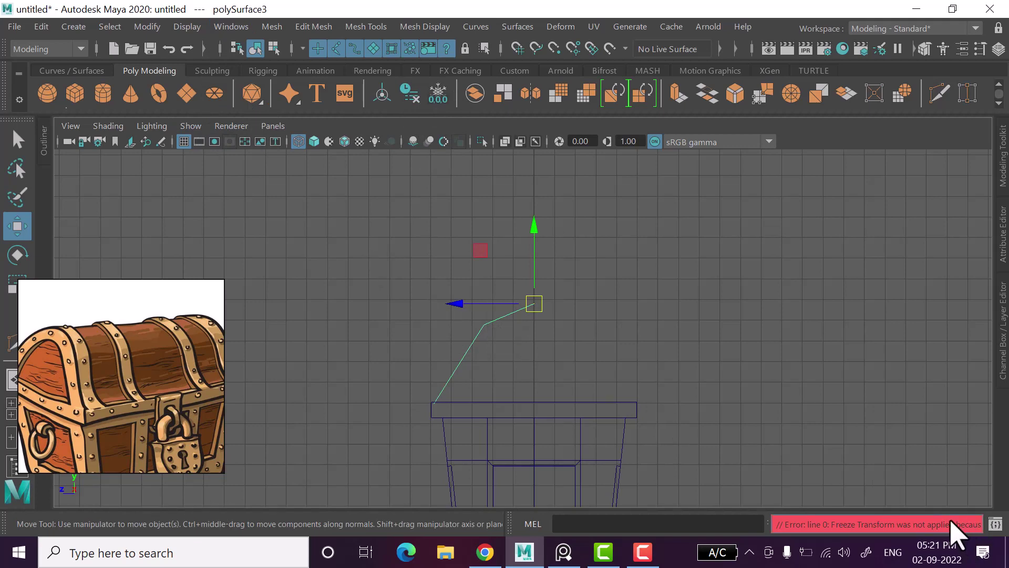
pyautogui.click(994, 524)
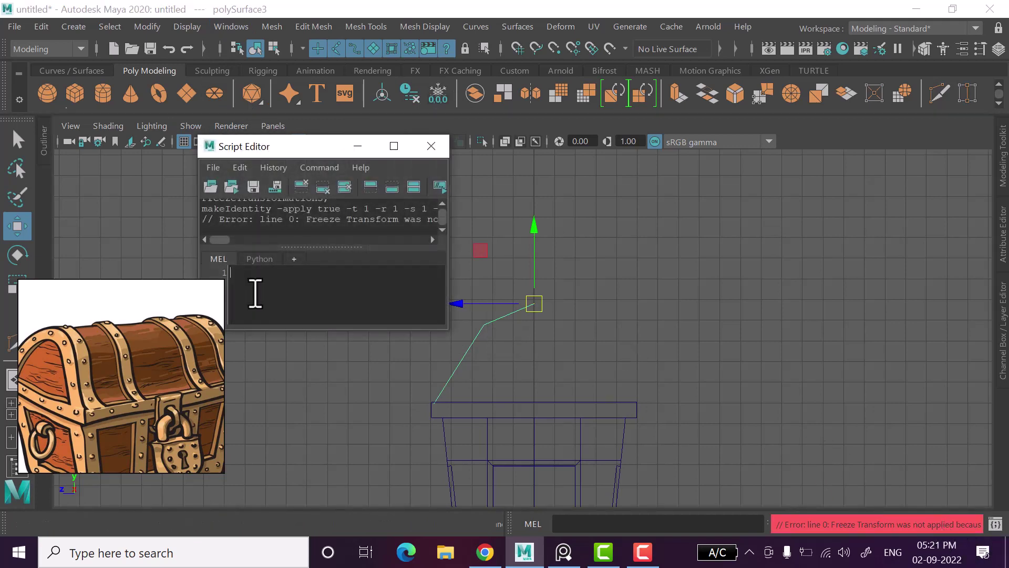
pyautogui.click(395, 145)
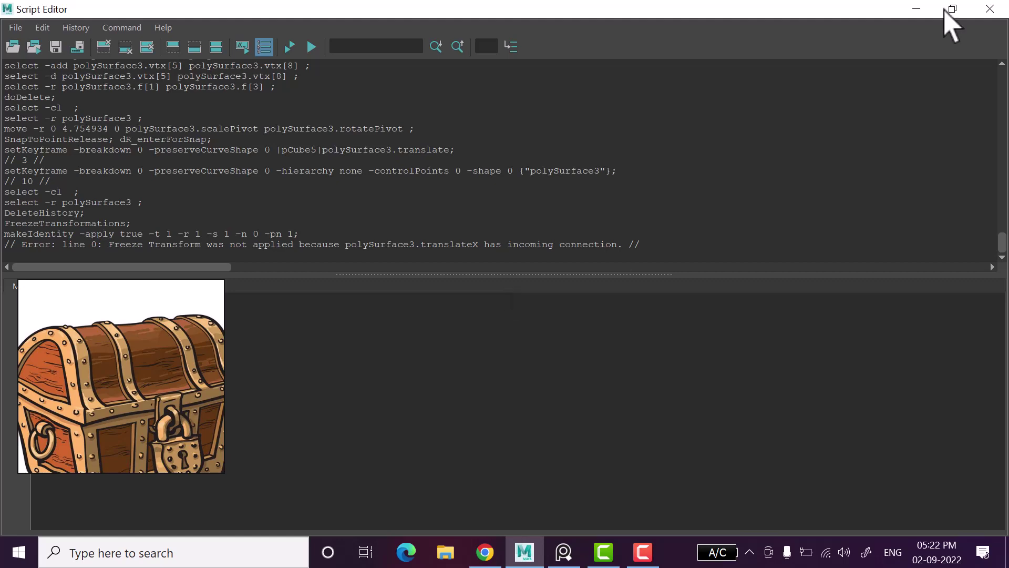
pyautogui.click(1005, 14)
pyautogui.rightClick(727, 137)
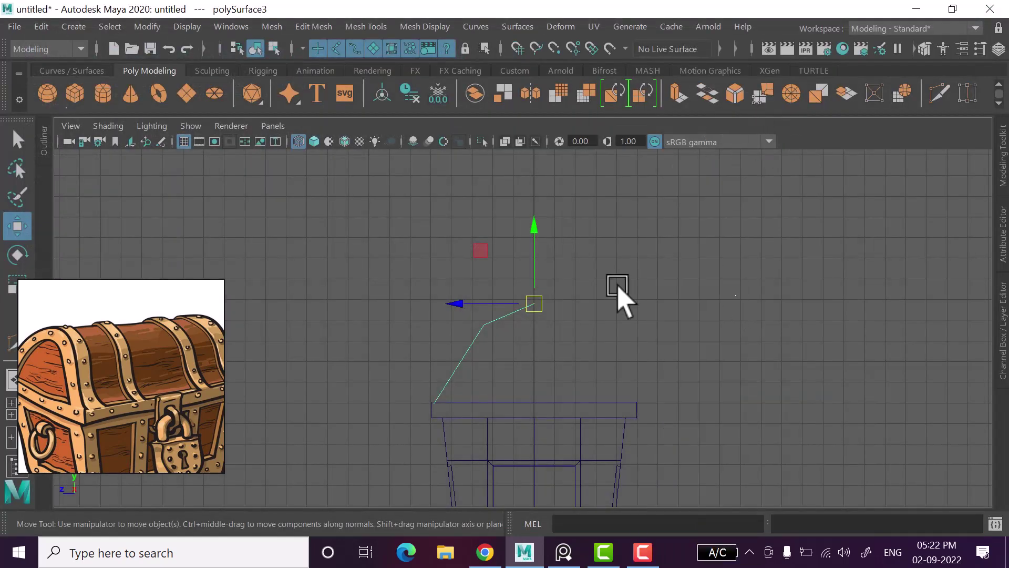
pyautogui.moveTo(455, 273)
pyautogui.mouseDown()
pyautogui.moveTo(527, 355)
pyautogui.moveTo(506, 336)
pyautogui.mouseUp()
# Duplicate Special the half lid profile as an Instance with Scale Z set to -1.
pyautogui.moveTo(467, 304); pyautogui.dragTo(494, 316)
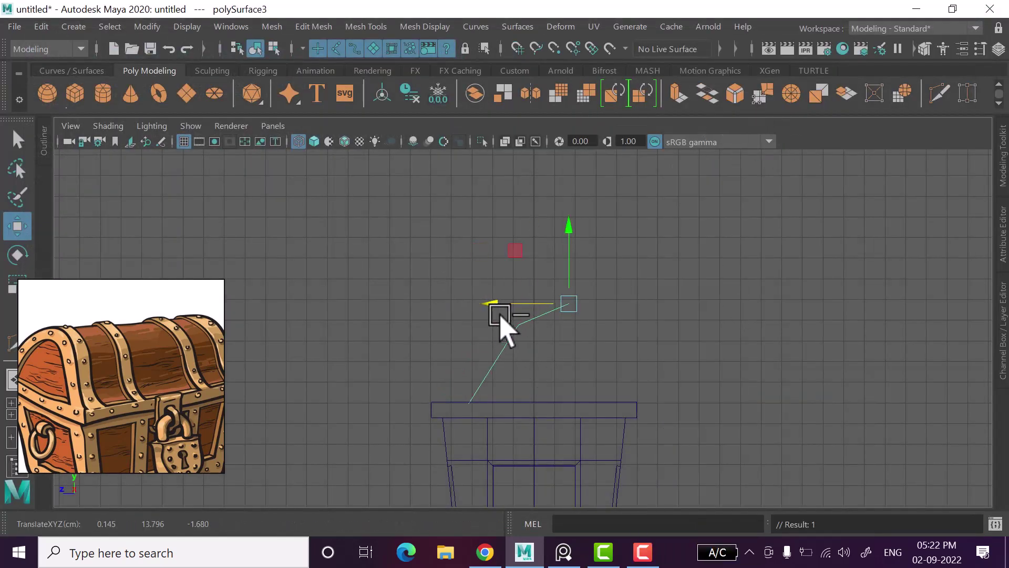
pyautogui.click(48, 30)
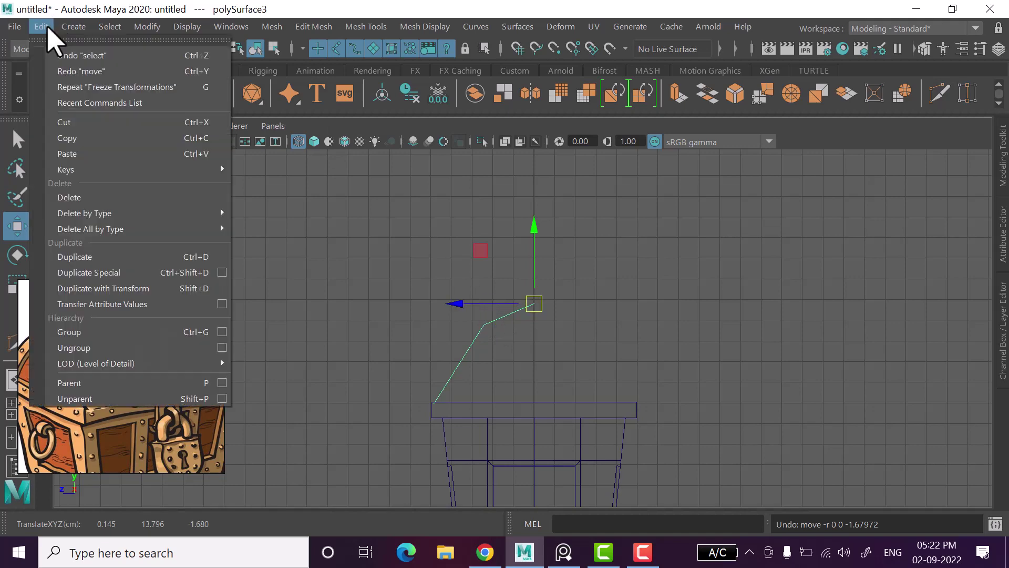
pyautogui.click(226, 272)
pyautogui.click(268, 128)
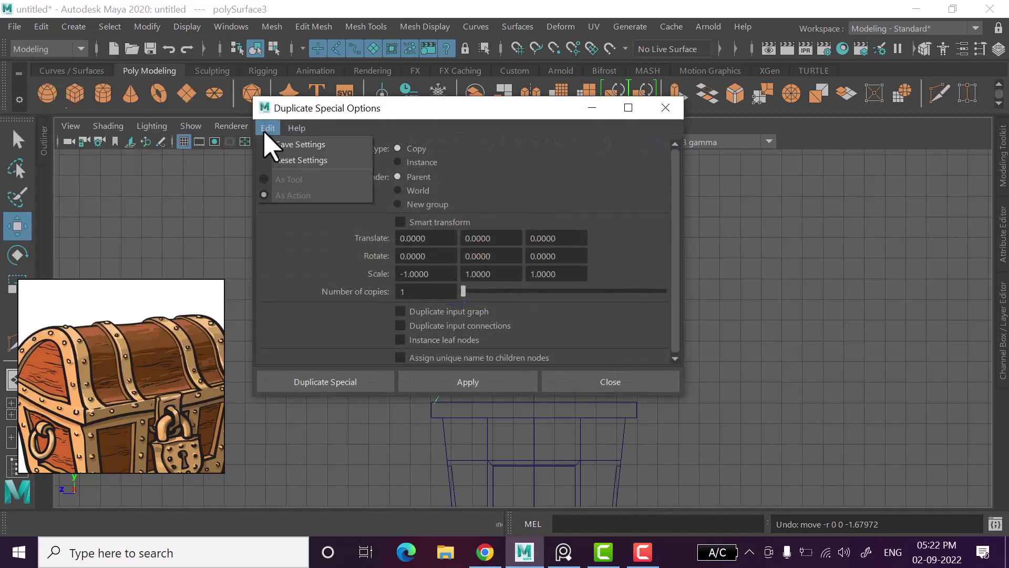
pyautogui.click(415, 162)
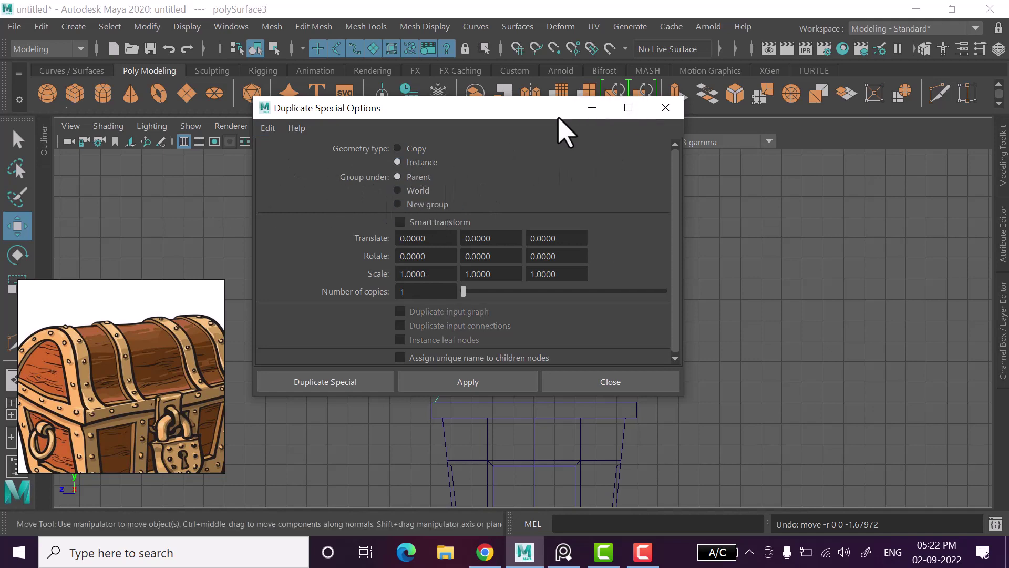
pyautogui.moveTo(559, 119); pyautogui.dragTo(762, 166)
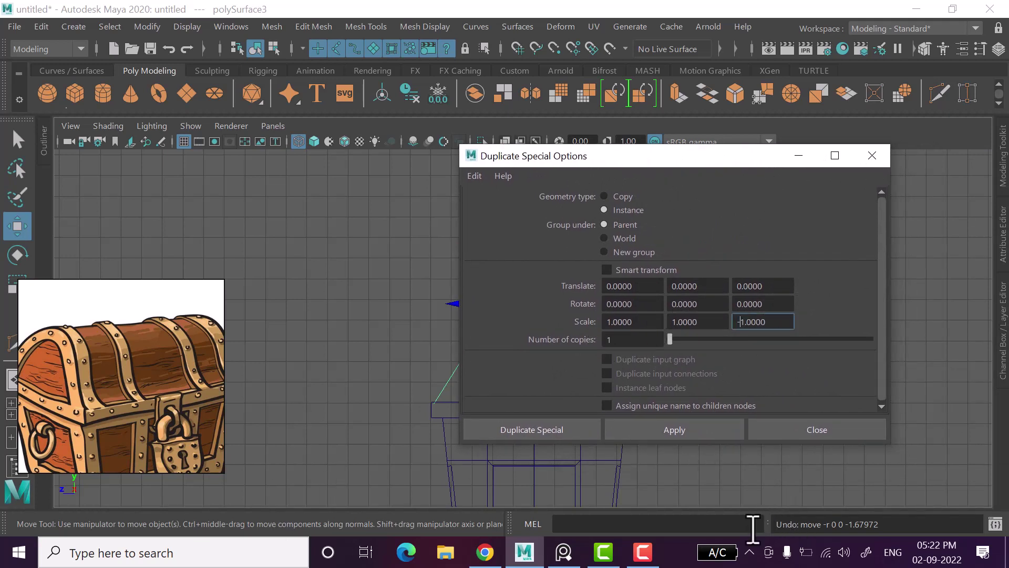
pyautogui.click(735, 432)
pyautogui.click(775, 439)
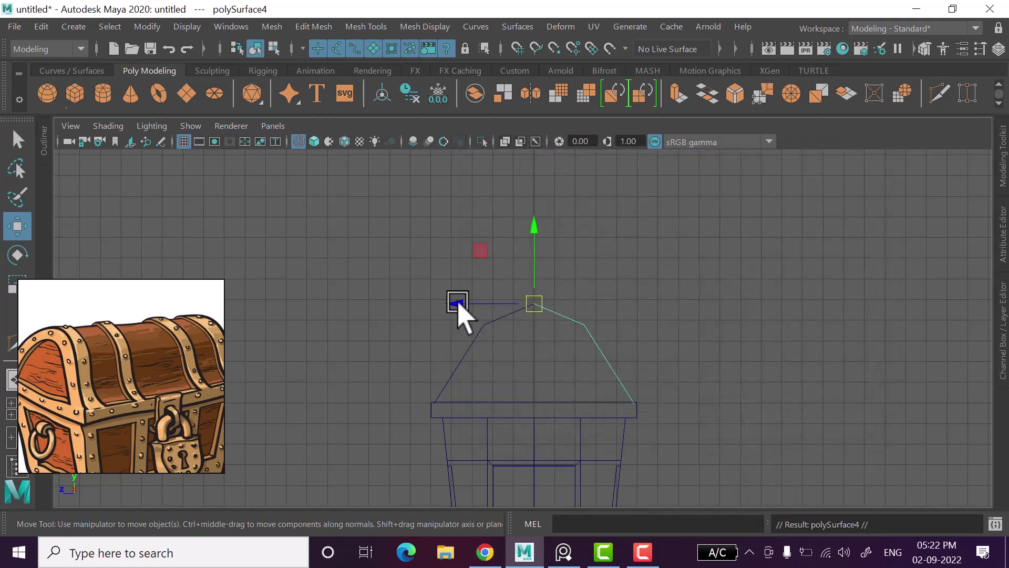
# Reselect the lid half, repeat the mirrored instance duplicate, and orbit to check both halves.
pyautogui.press('space')
pyautogui.press('space')
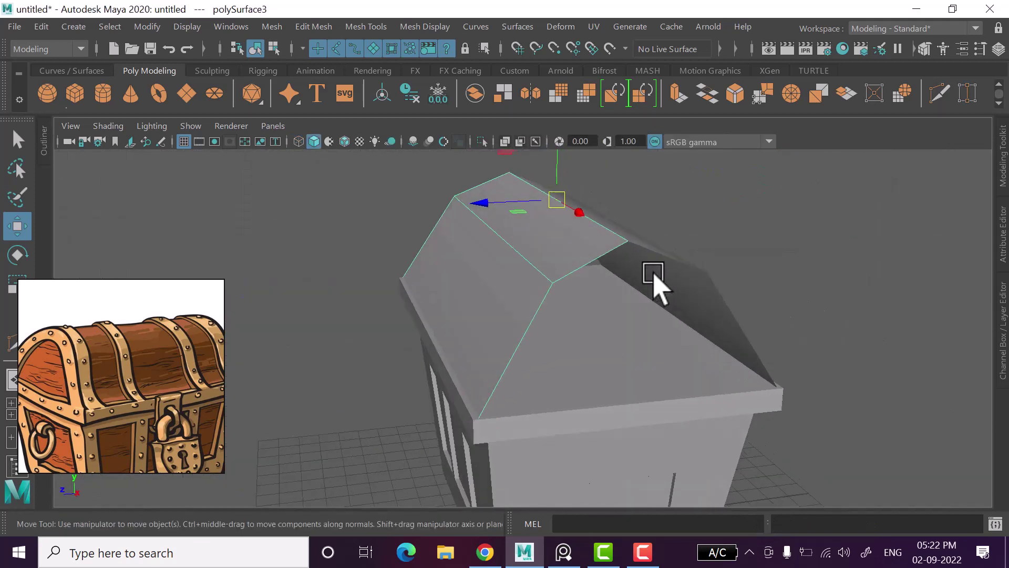
pyautogui.moveTo(655, 278); pyautogui.dragTo(714, 117, button='right')
pyautogui.click(507, 270)
pyautogui.moveTo(507, 271)
pyautogui.keyDown('alt'); pyautogui.mouseDown()
pyautogui.moveTo(552, 310)
pyautogui.moveTo(507, 243)
pyautogui.moveTo(491, 275)
pyautogui.moveTo(776, 321)
pyautogui.moveTo(728, 360)
pyautogui.mouseUp(); pyautogui.keyUp('alt')
pyautogui.click(41, 26)
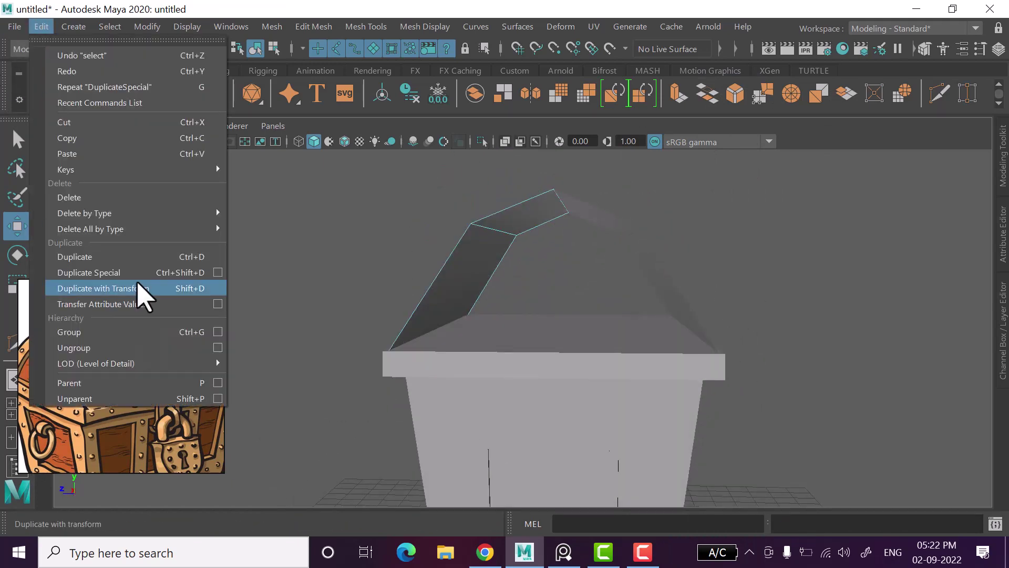
pyautogui.click(223, 273)
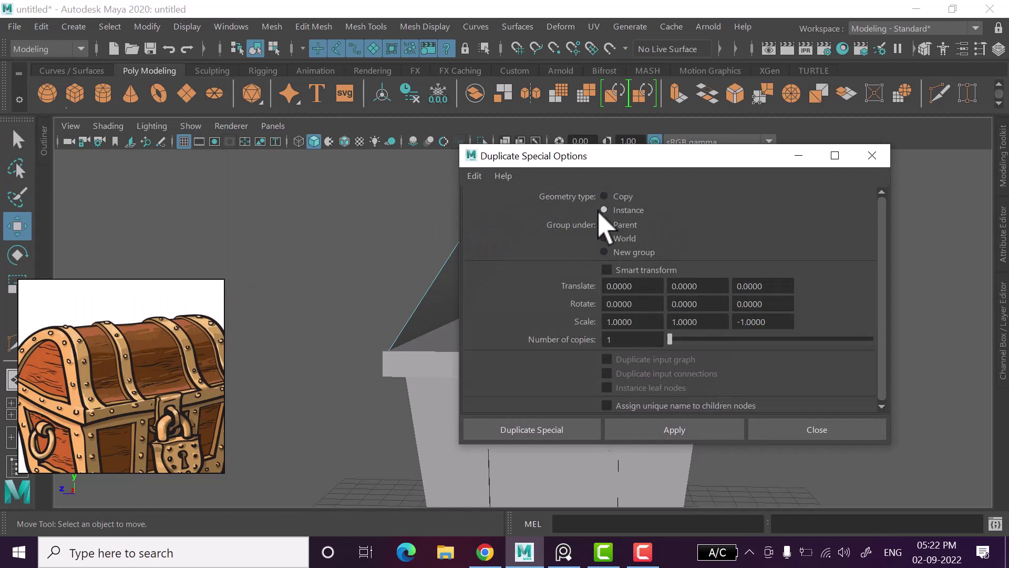
pyautogui.click(880, 164)
pyautogui.keyDown('alt'); pyautogui.moveTo(728, 329); pyautogui.dragTo(745, 329); pyautogui.keyUp('alt')
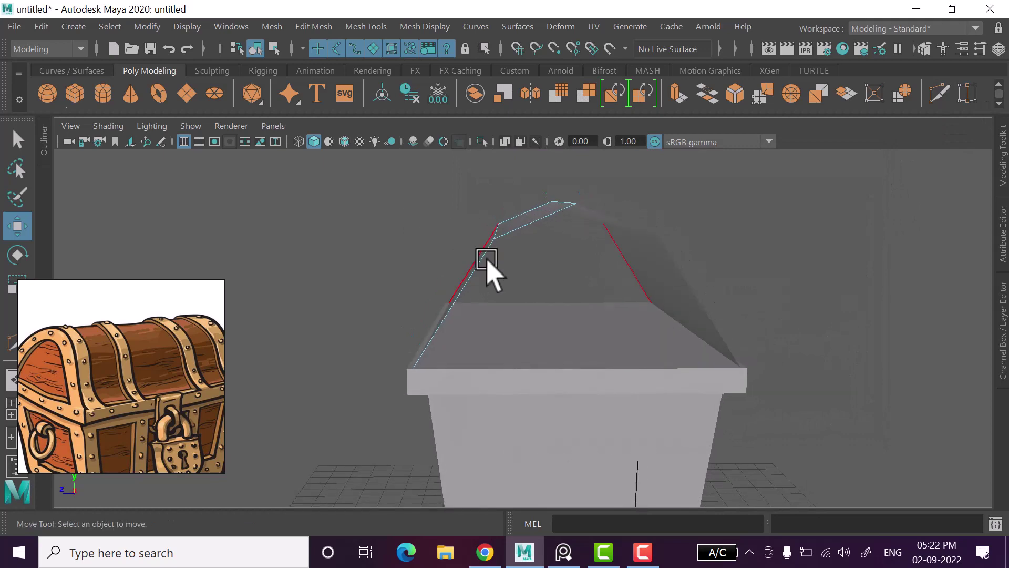
pyautogui.keyDown('alt'); pyautogui.moveTo(486, 262); pyautogui.dragTo(750, 286); pyautogui.keyUp('alt')
pyautogui.keyDown('alt'); pyautogui.moveTo(676, 322); pyautogui.dragTo(631, 379); pyautogui.keyUp('alt')
# In the maximised side view, Multi-Cut two horizontal edge loops across the lower lid.
pyautogui.press('space')
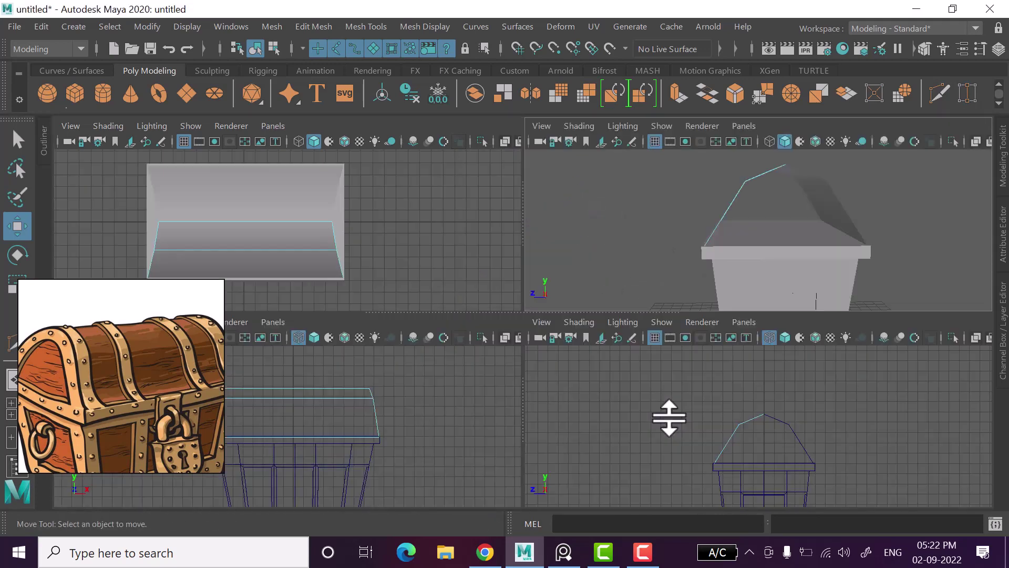
pyautogui.press('space')
pyautogui.press('space')
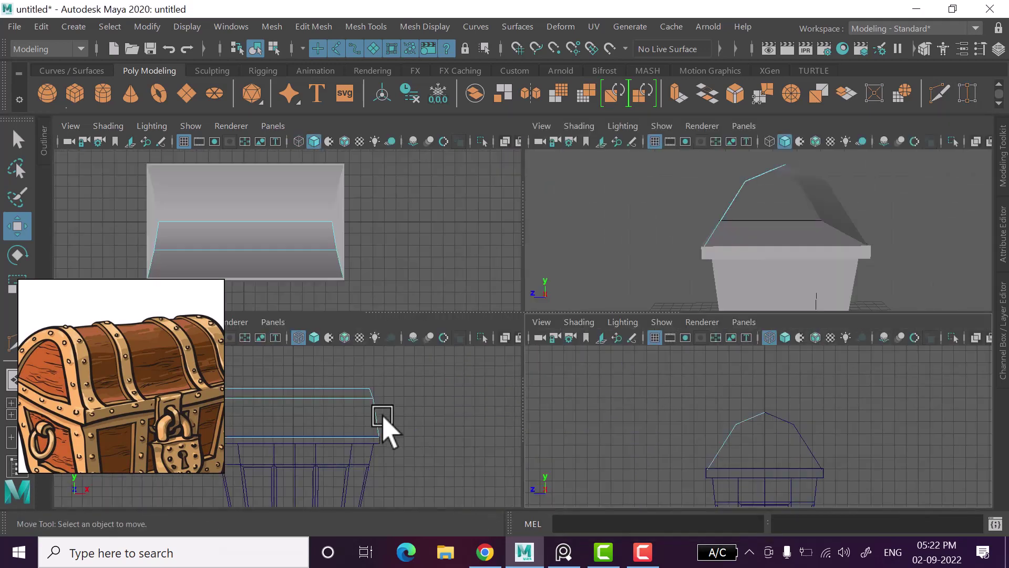
pyautogui.press('space')
pyautogui.click(956, 97)
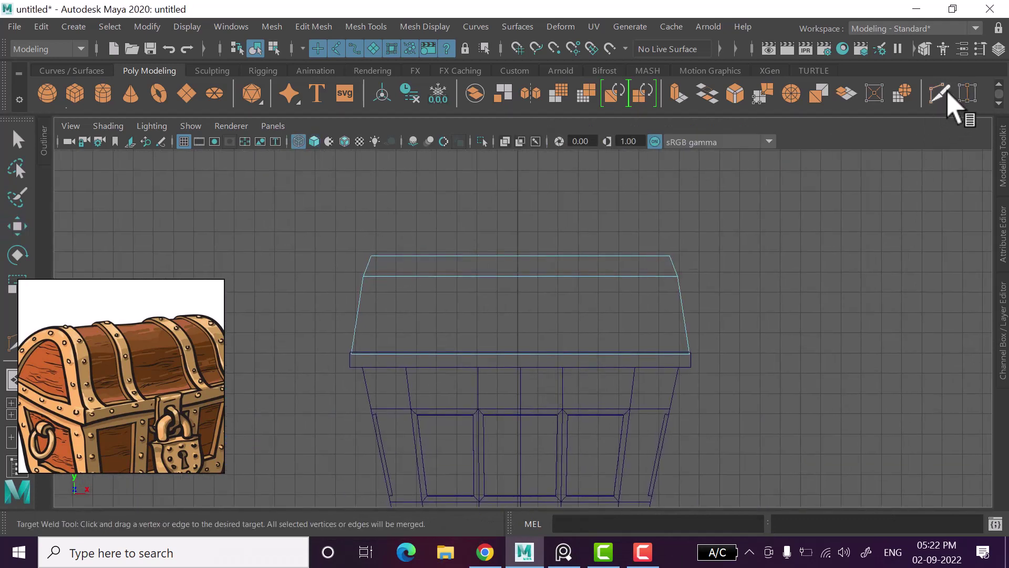
pyautogui.keyDown('ctrl'); pyautogui.click(673, 335); pyautogui.keyUp('ctrl')
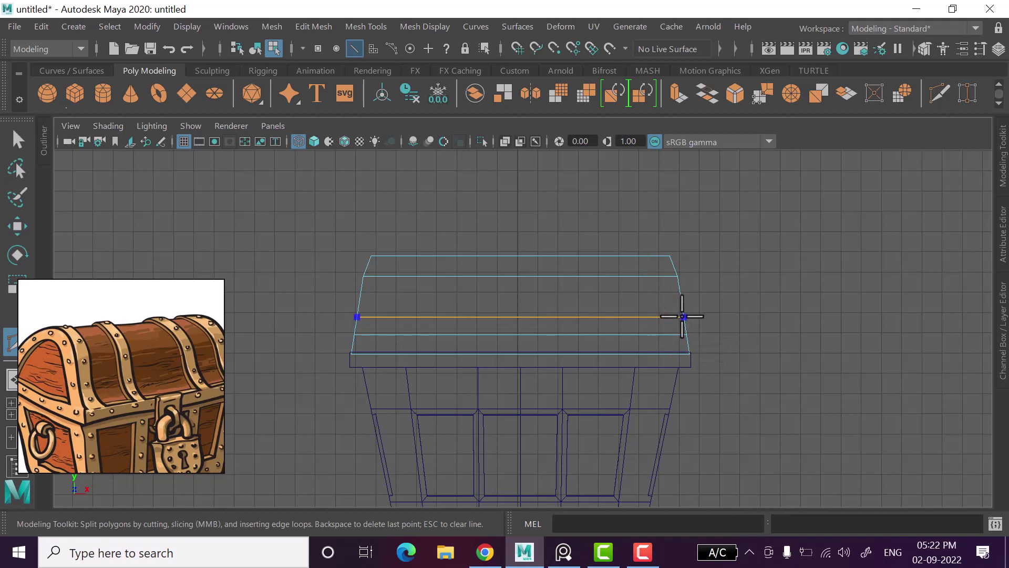
pyautogui.keyDown('ctrl'); pyautogui.click(682, 317); pyautogui.keyUp('ctrl')
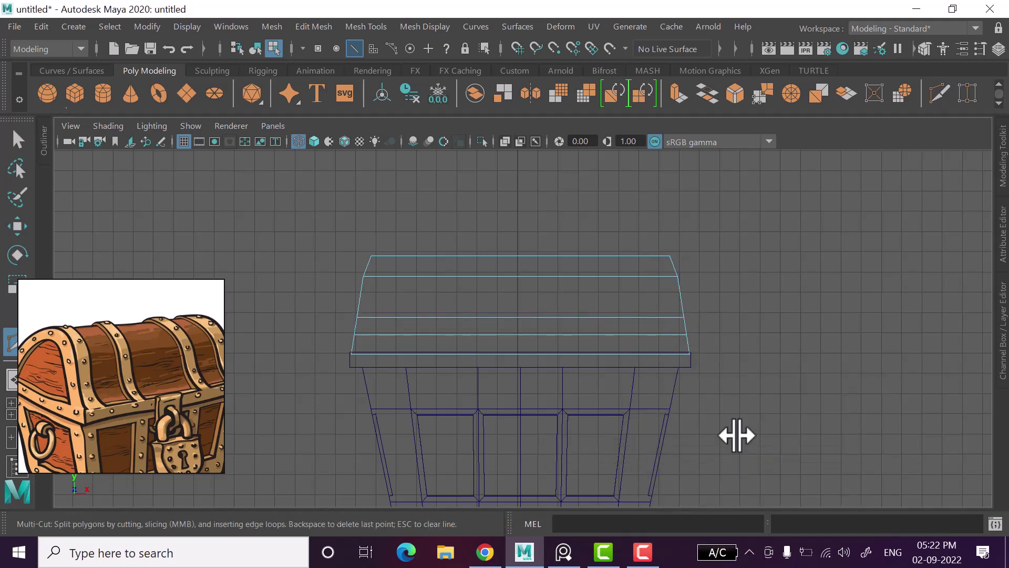
pyautogui.press('space')
pyautogui.press('space')
# In the front view, select the lower left-side lid vertices and nudge them to curve the lid.
pyautogui.press('w')
pyautogui.scroll(2, 632, 436)
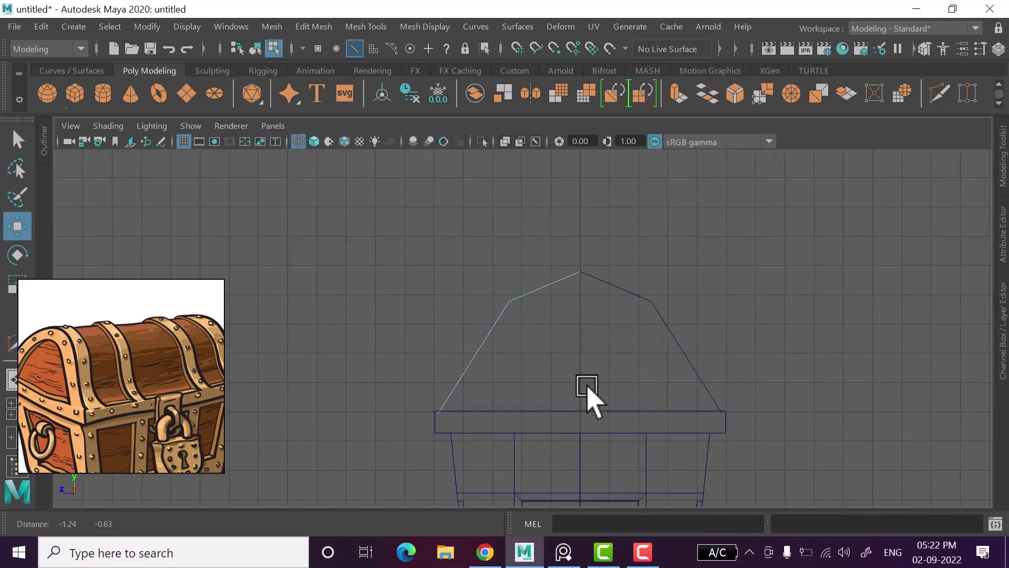
pyautogui.scroll(2, 590, 399)
pyautogui.moveTo(533, 168); pyautogui.dragTo(468, 268, button='right')
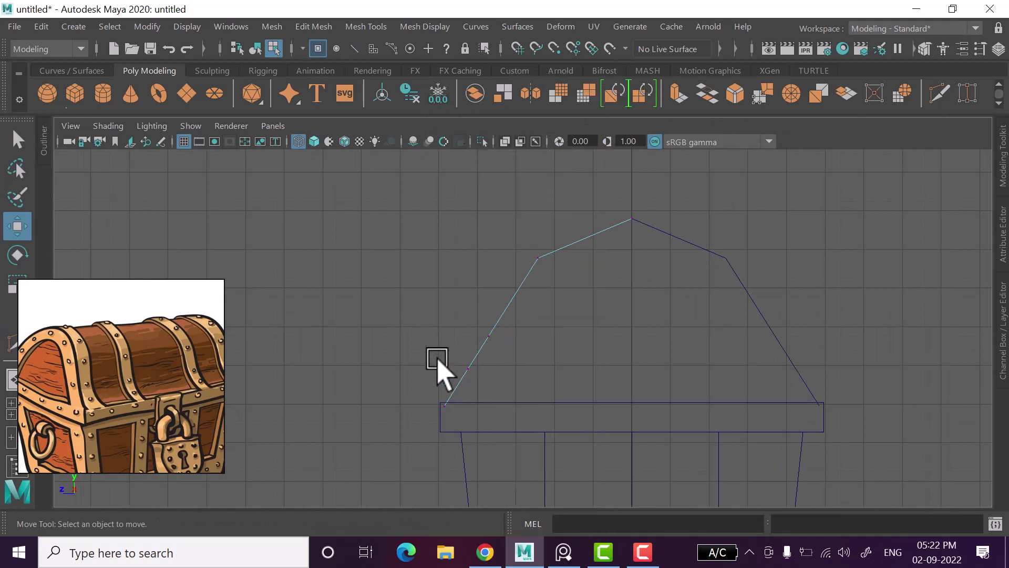
pyautogui.moveTo(445, 331); pyautogui.dragTo(526, 387)
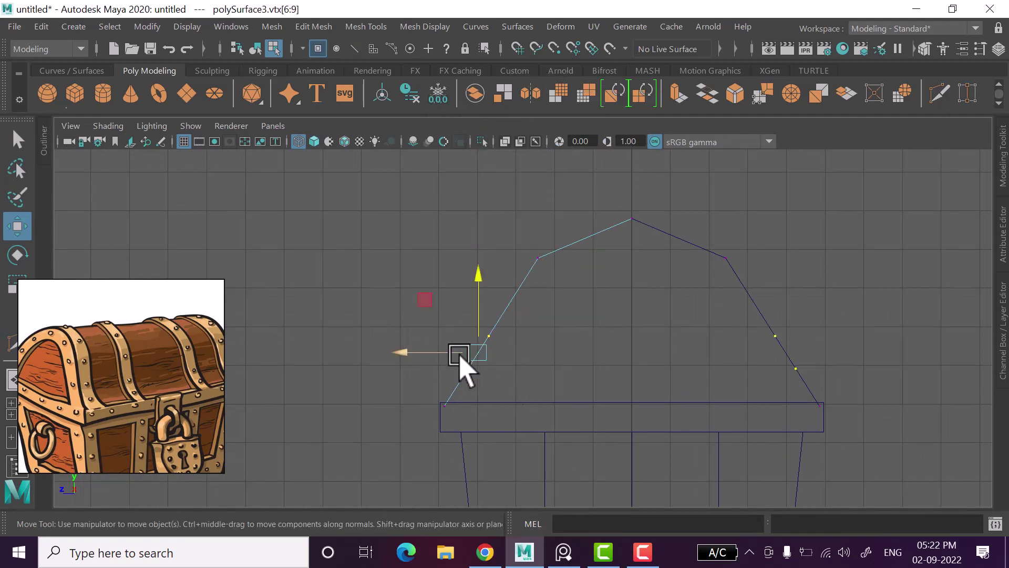
pyautogui.moveTo(445, 355); pyautogui.dragTo(461, 362)
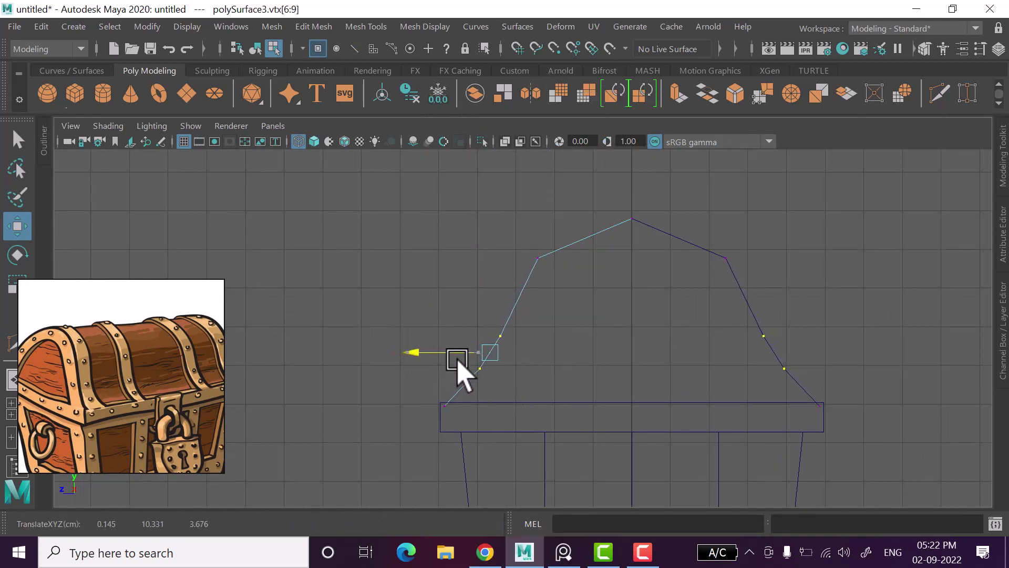
pyautogui.click(510, 368)
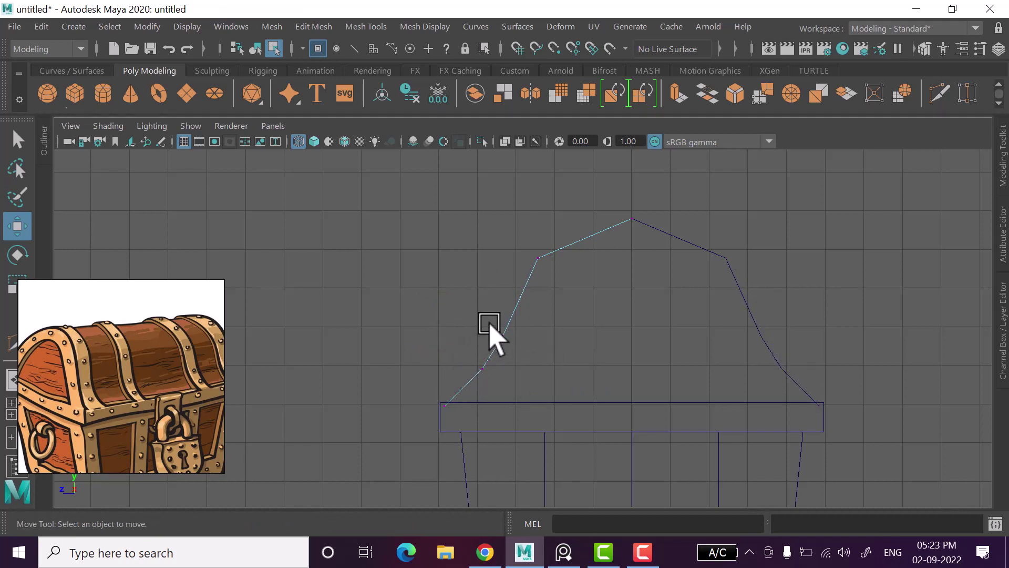
# Nudge the next side vertex to smooth the curve, then inspect the lid in shaded perspective.
pyautogui.moveTo(531, 316); pyautogui.dragTo(475, 337)
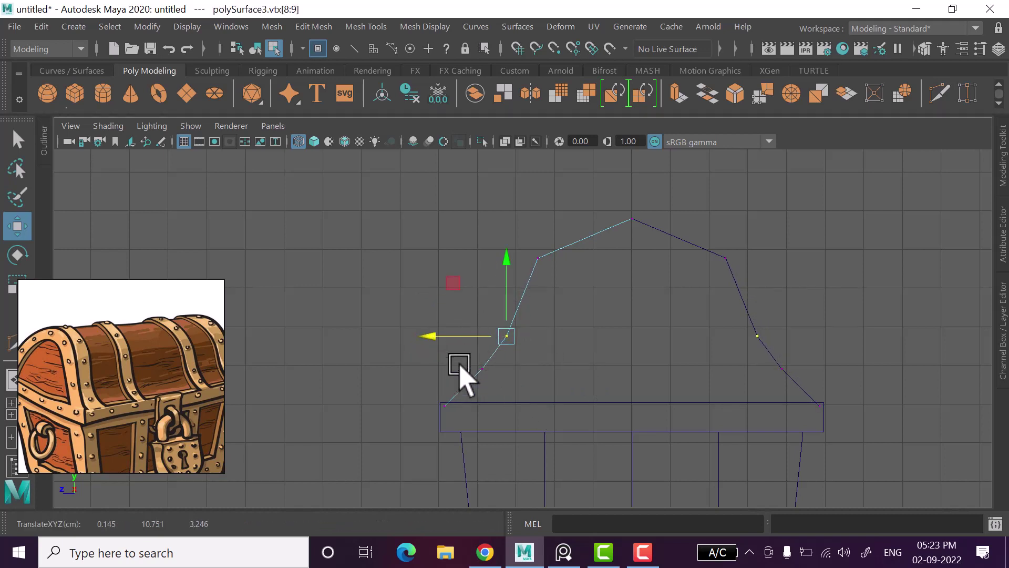
pyautogui.click(482, 368)
pyautogui.moveTo(456, 371); pyautogui.dragTo(461, 372)
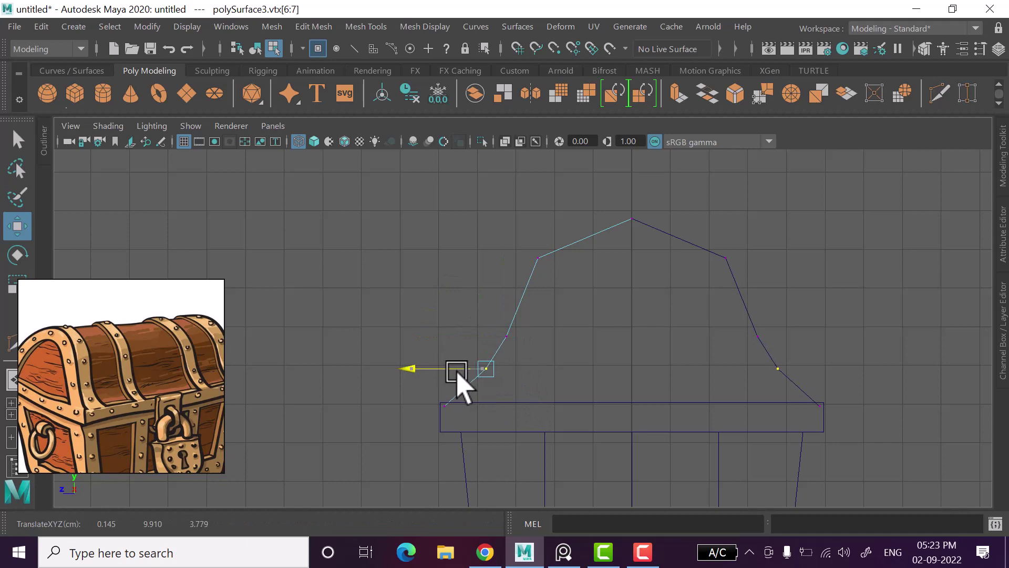
pyautogui.click(605, 389)
pyautogui.press('space')
pyautogui.press('5')
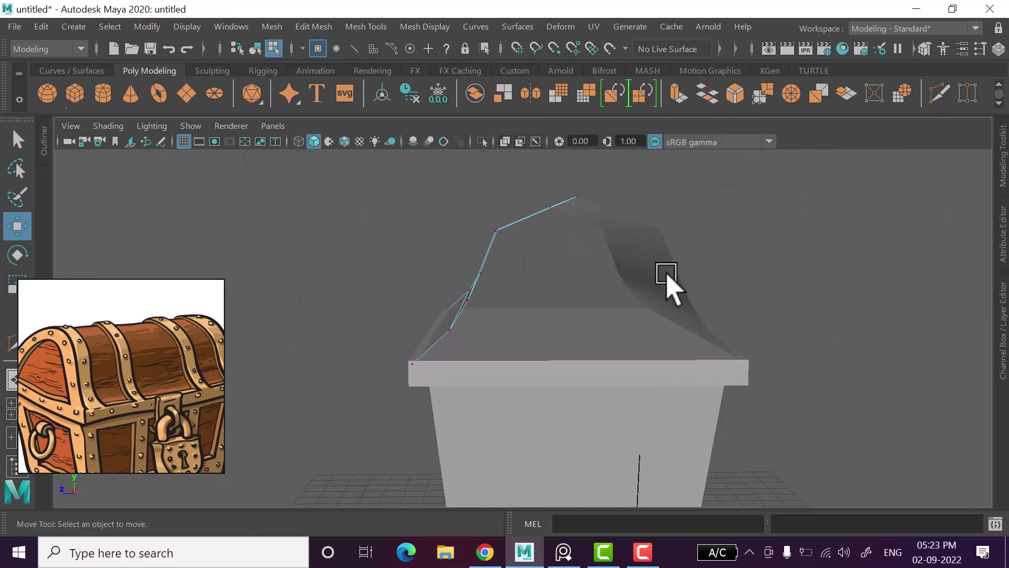
pyautogui.moveTo(667, 282)
pyautogui.keyDown('alt'); pyautogui.mouseDown()
pyautogui.moveTo(704, 324)
pyautogui.moveTo(683, 311)
pyautogui.moveTo(656, 349)
pyautogui.moveTo(629, 349)
pyautogui.mouseUp(); pyautogui.keyUp('alt')
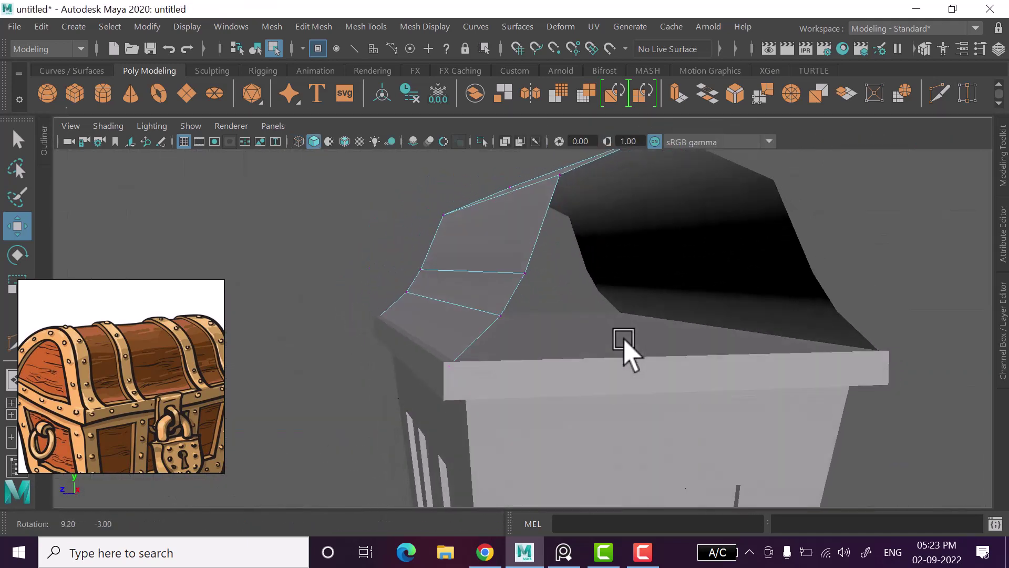
pyautogui.click(940, 93)
pyautogui.keyDown('alt'); pyautogui.moveTo(661, 316); pyautogui.dragTo(662, 306); pyautogui.keyUp('alt')
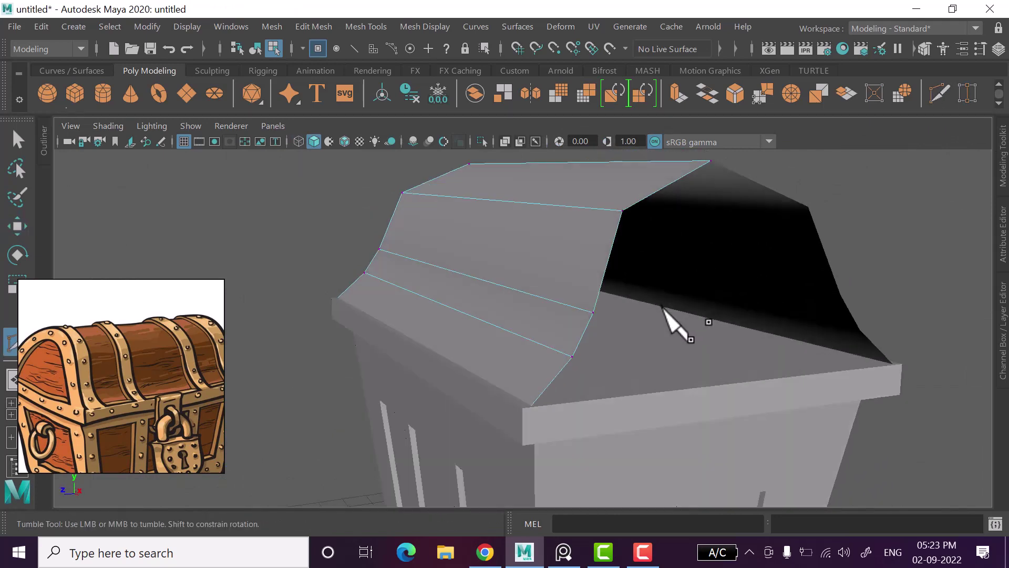
# In the front view, select and move the lowest side vertices of the lid to smooth the curve.
pyautogui.press('w')
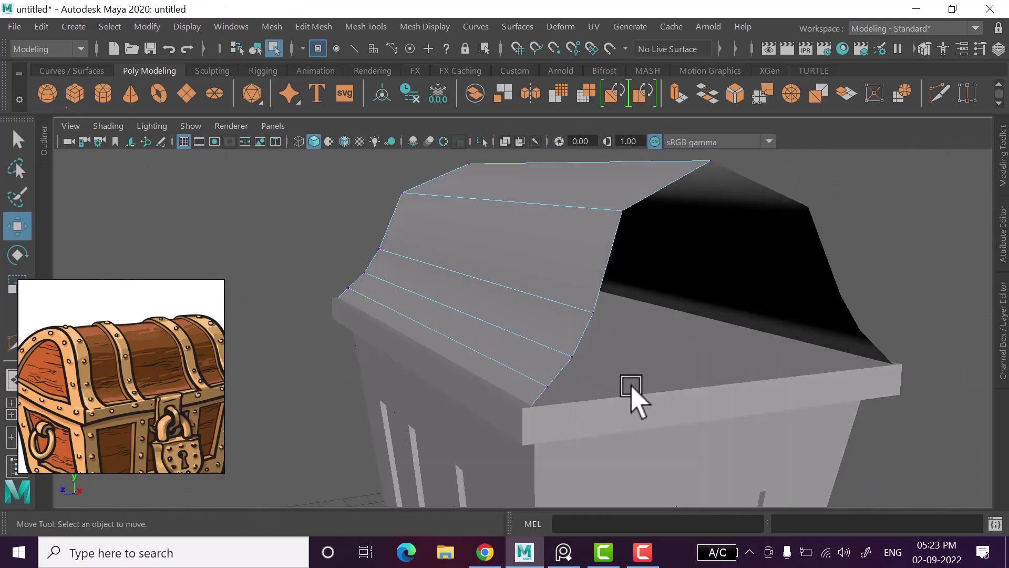
pyautogui.press('space')
pyautogui.press('space')
pyautogui.press('4')
pyautogui.scroll(3, 463, 437)
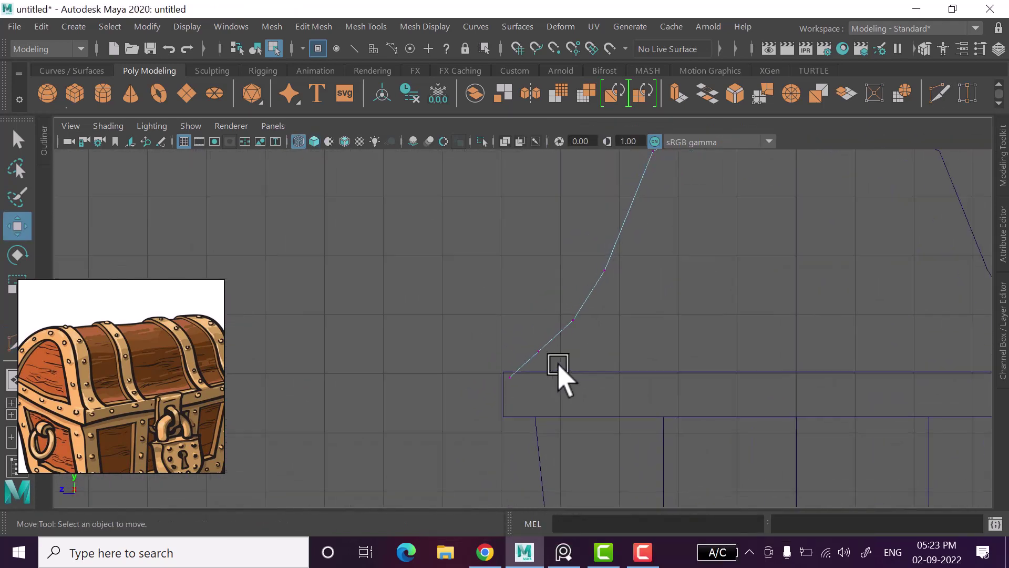
pyautogui.scroll(1, 558, 376)
pyautogui.moveTo(534, 354)
pyautogui.mouseDown()
pyautogui.moveTo(559, 374)
pyautogui.moveTo(523, 362)
pyautogui.mouseUp()
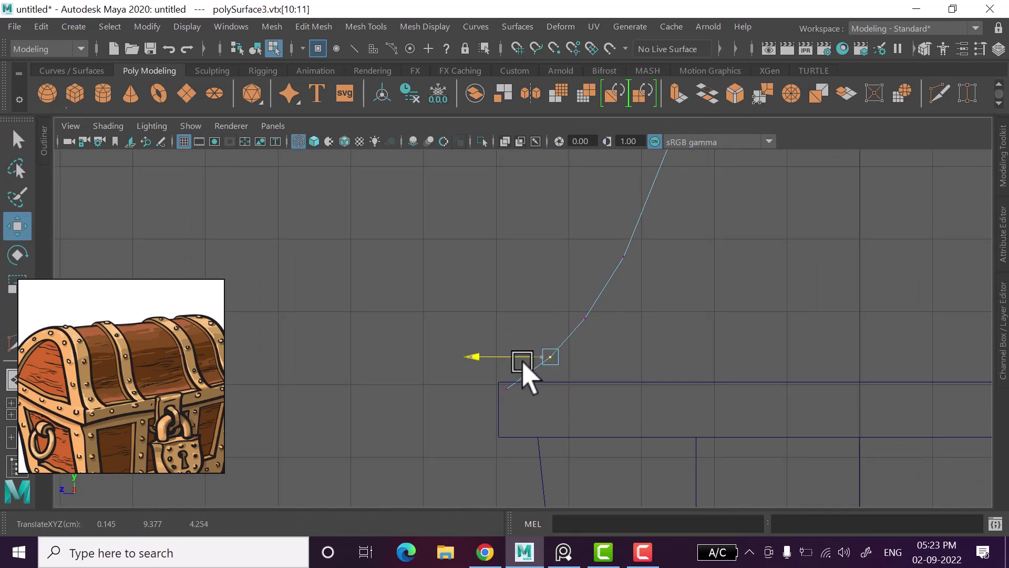
pyautogui.click(601, 309)
pyautogui.scroll(-1, 575, 323)
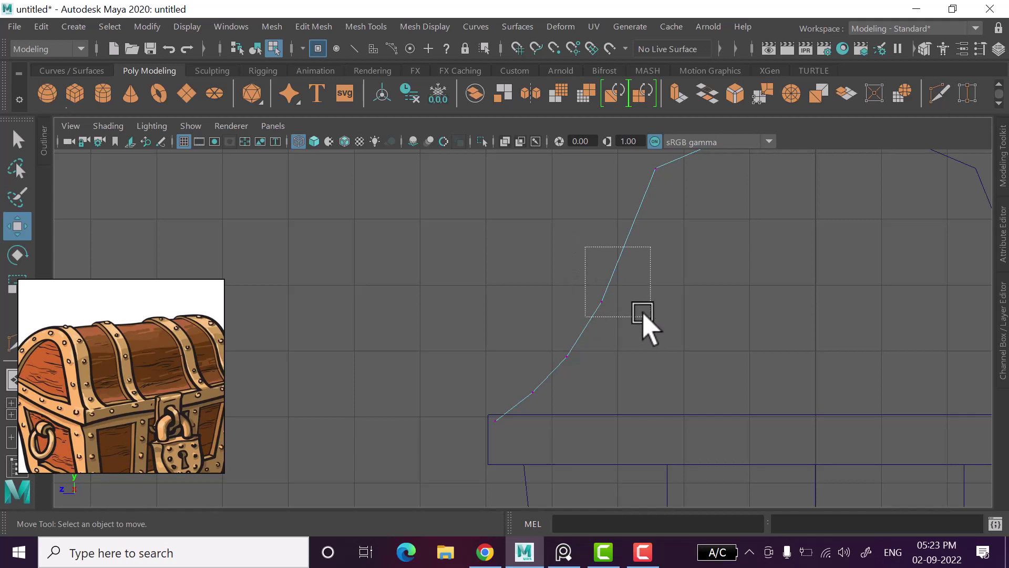
pyautogui.moveTo(642, 312); pyautogui.dragTo(598, 314)
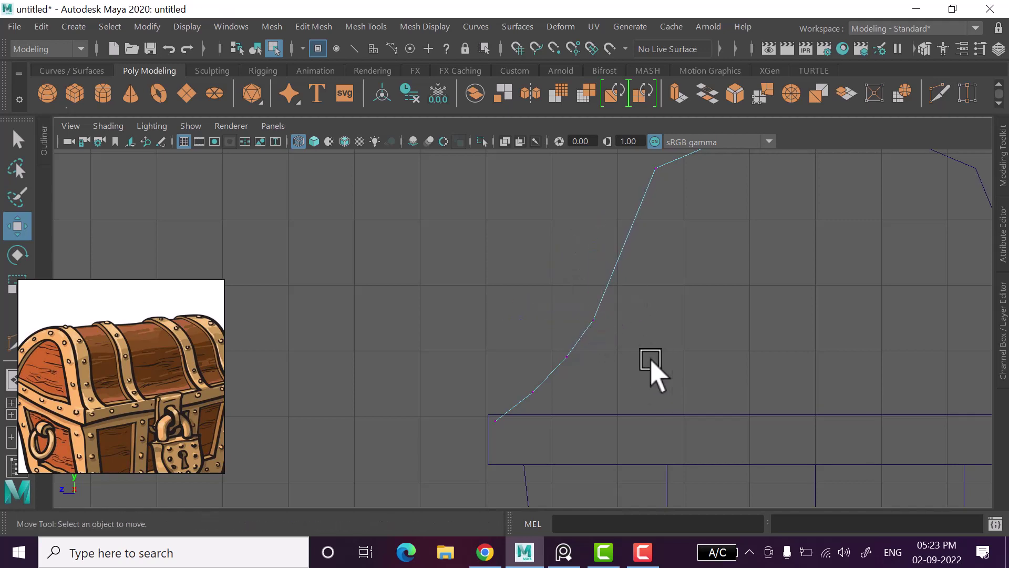
# Turn off the smooth mesh preview and inspect the lid curve from front and angled views.
pyautogui.scroll(-3, 652, 363)
pyautogui.scroll(3, 555, 371)
pyautogui.scroll(-3, 571, 409)
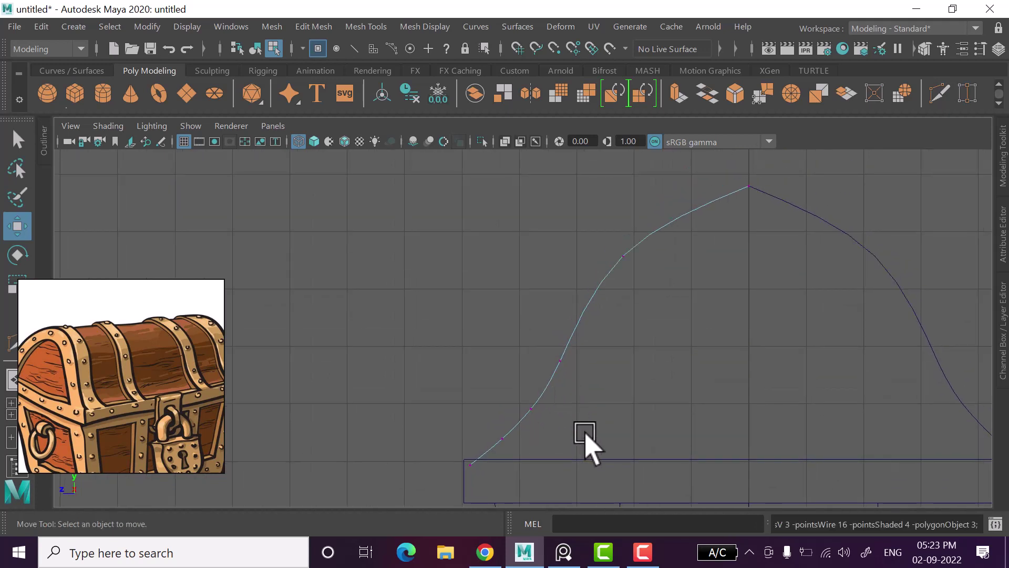
pyautogui.moveTo(558, 421)
pyautogui.keyDown('alt'); pyautogui.mouseDown(button='middle')
pyautogui.moveTo(549, 362)
pyautogui.moveTo(558, 368)
pyautogui.mouseUp(button='middle'); pyautogui.keyUp('alt')
pyautogui.scroll(-2, 566, 343)
pyautogui.press('1')
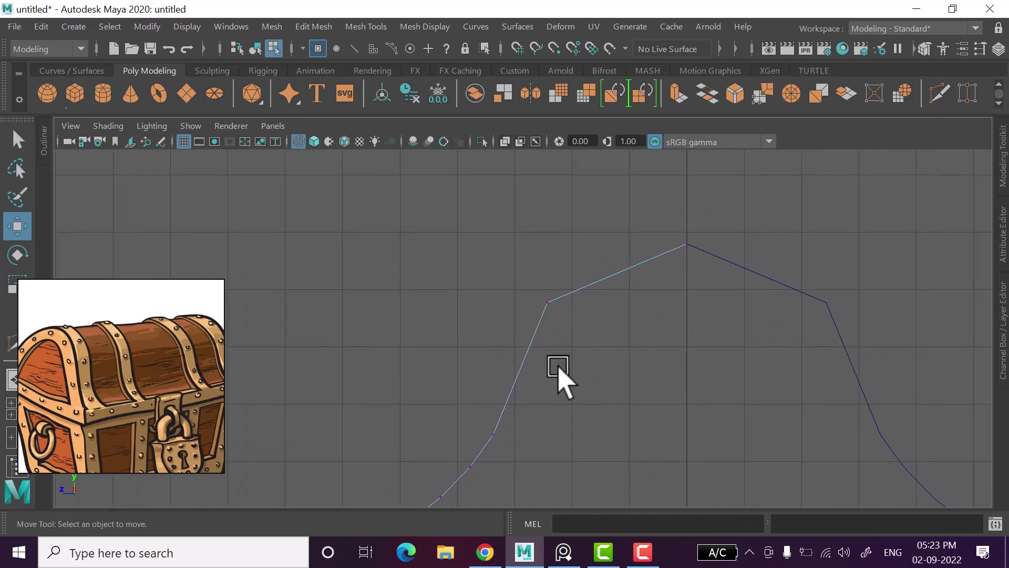
pyautogui.scroll(-2, 558, 368)
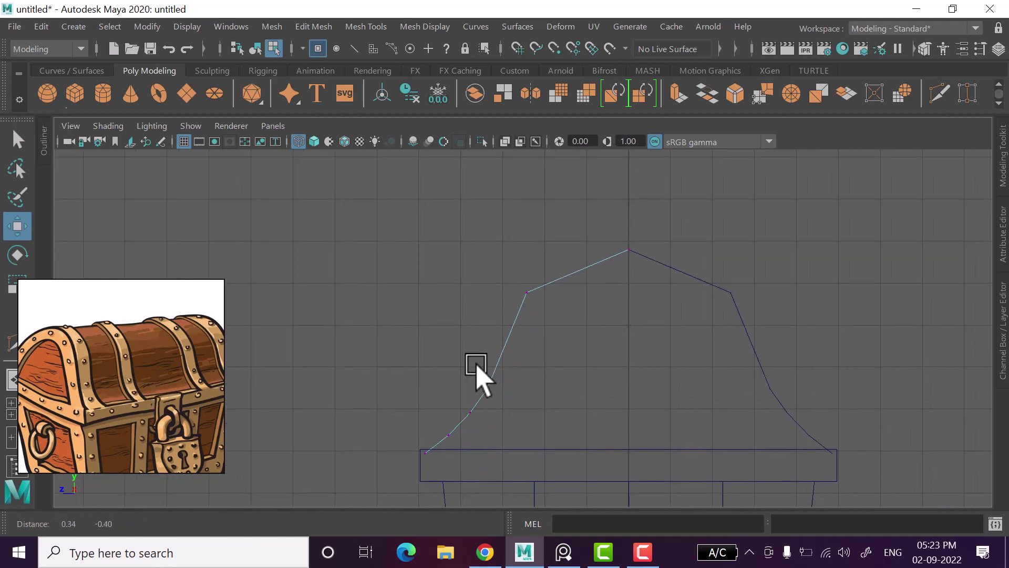
pyautogui.scroll(1, 604, 281)
pyautogui.press('5')
pyautogui.keyDown('alt'); pyautogui.moveTo(724, 248); pyautogui.dragTo(694, 289); pyautogui.keyUp('alt')
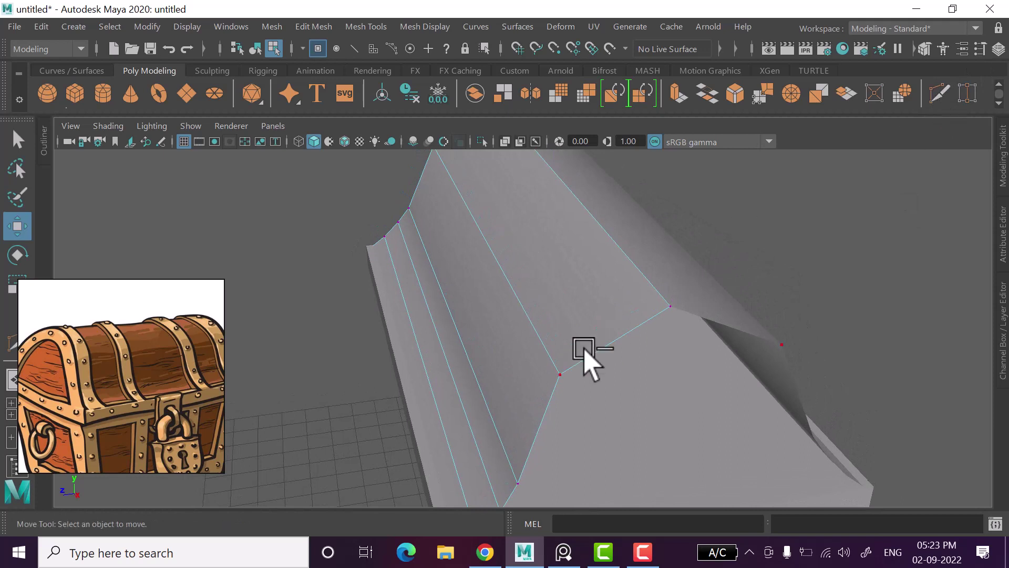
pyautogui.scroll(-2, 588, 341)
pyautogui.press('space')
pyautogui.press('space')
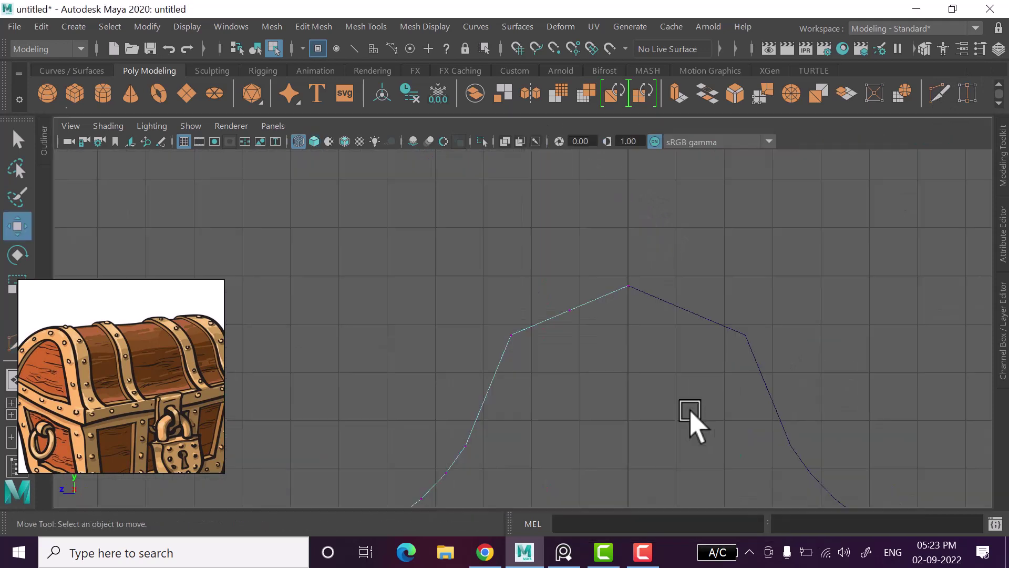
# Raise a top-slope vertex pair and lower the next pair to round the lid arch.
pyautogui.keyDown('alt'); pyautogui.moveTo(643, 353); pyautogui.dragTo(626, 381, button='middle'); pyautogui.keyUp('alt')
pyautogui.moveTo(590, 369); pyautogui.dragTo(590, 370)
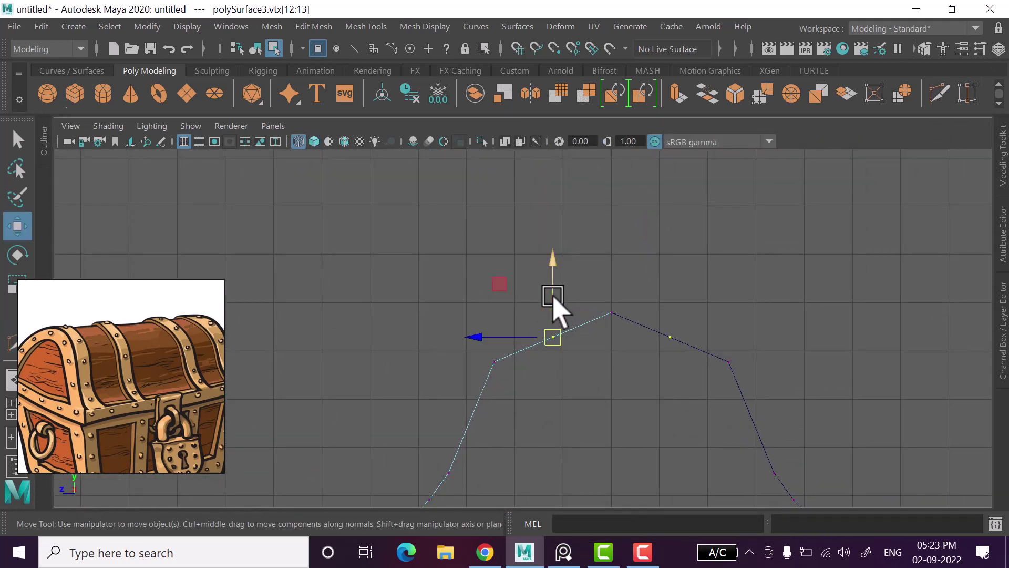
pyautogui.moveTo(553, 297); pyautogui.dragTo(553, 285)
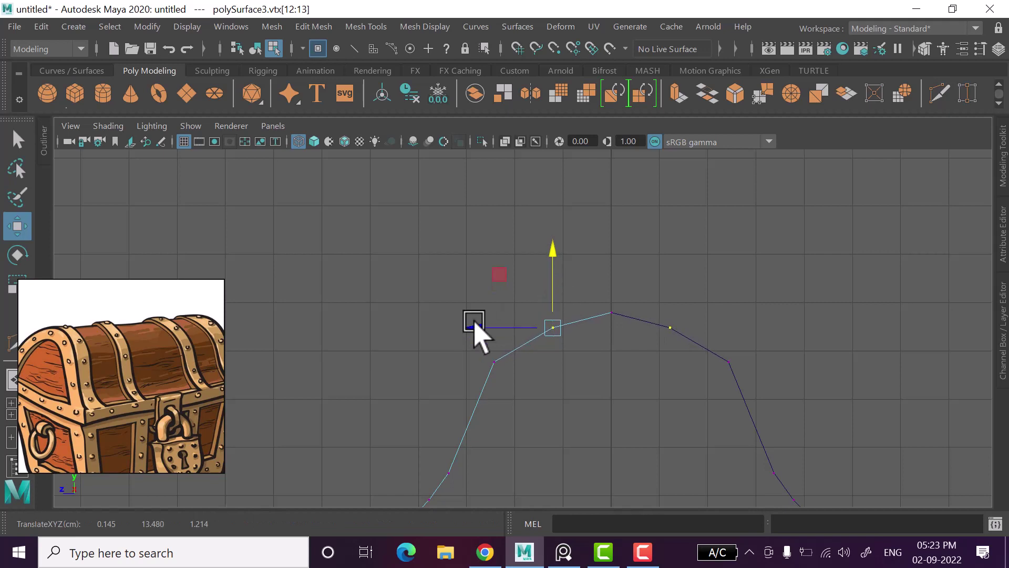
pyautogui.click(494, 361)
pyautogui.moveTo(495, 314); pyautogui.dragTo(500, 329)
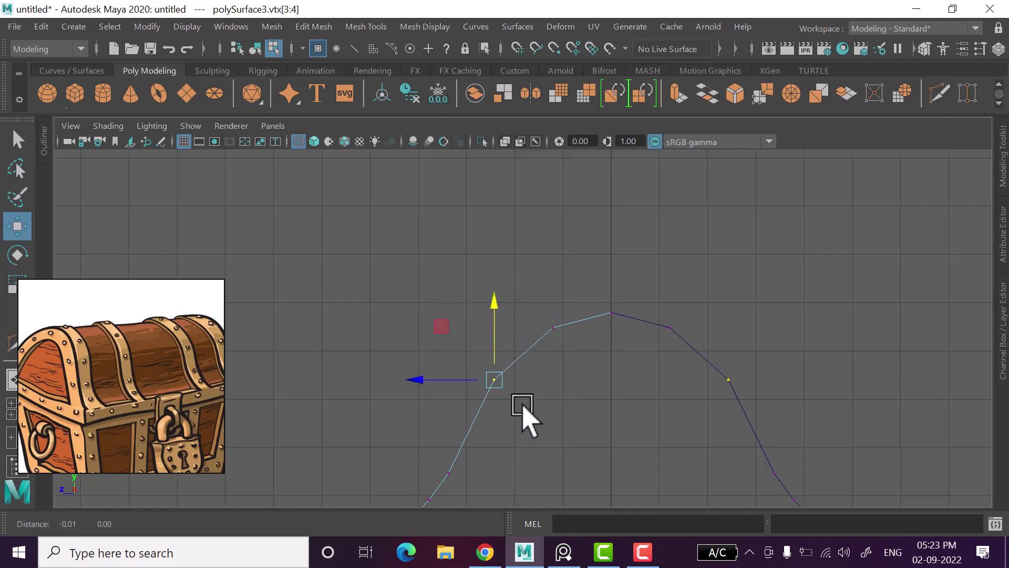
pyautogui.keyDown('alt'); pyautogui.moveTo(522, 405); pyautogui.dragTo(547, 371, button='middle'); pyautogui.keyUp('alt')
# Orbit the perspective view to inspect the lid, then return to the front view with Move.
pyautogui.click(939, 92)
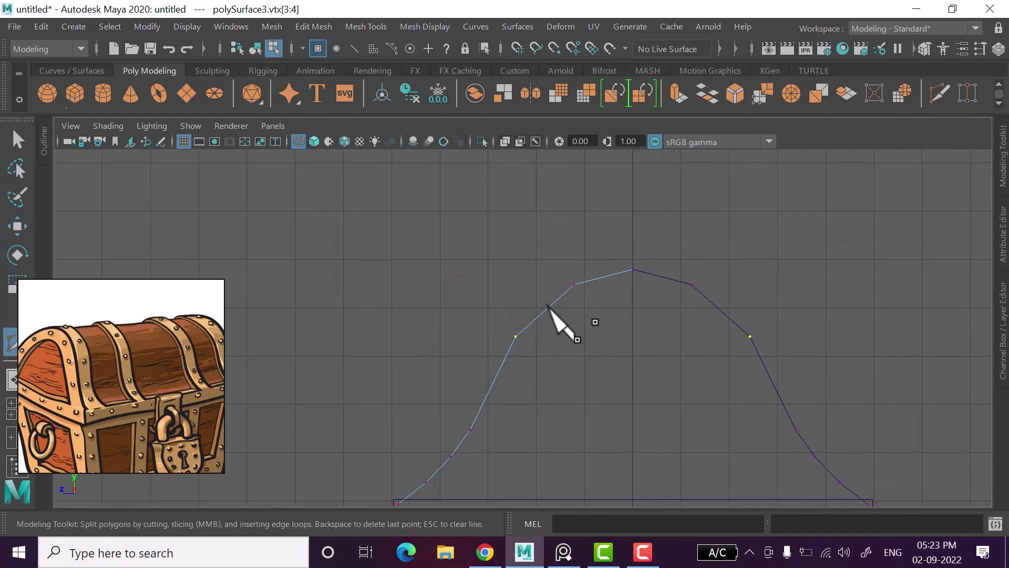
pyautogui.press('space')
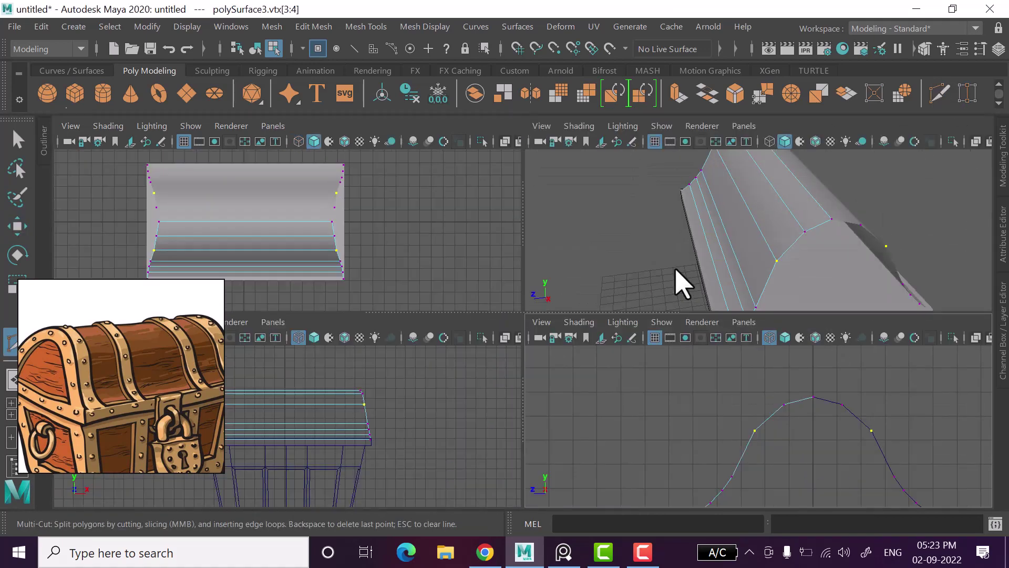
pyautogui.press('space')
pyautogui.keyDown('alt'); pyautogui.moveTo(709, 275); pyautogui.dragTo(654, 289); pyautogui.keyUp('alt')
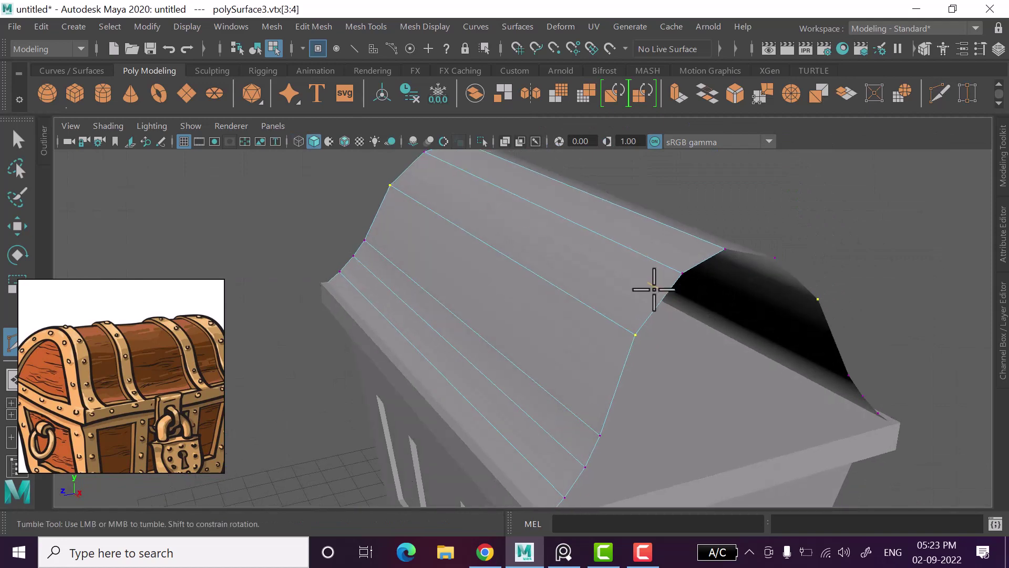
pyautogui.press('space')
pyautogui.press('space')
pyautogui.press('w')
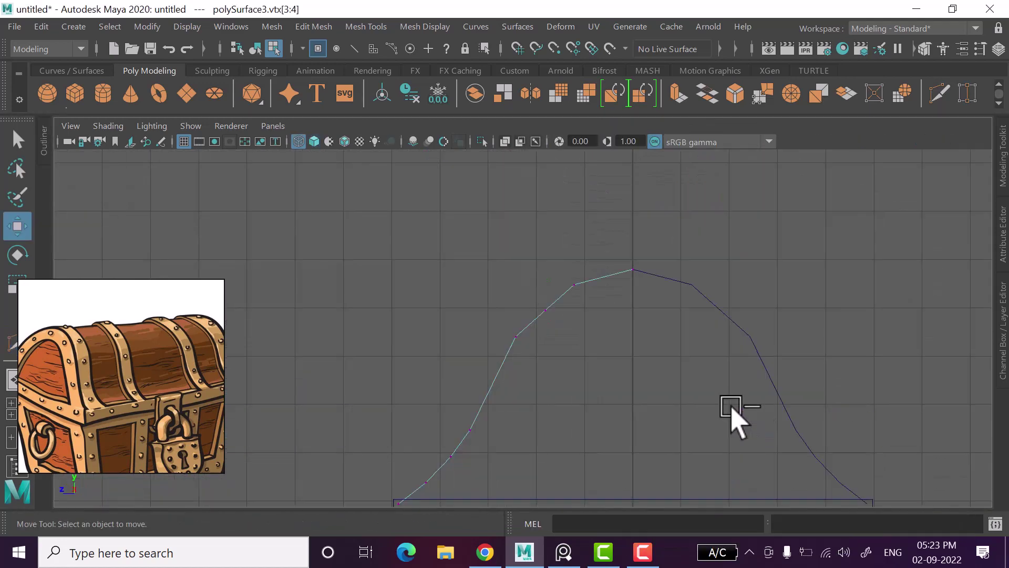
# Raise the vertex pair just below the top and adjust the top vertex height of the lid curve.
pyautogui.moveTo(551, 324); pyautogui.dragTo(551, 325)
pyautogui.moveTo(542, 269); pyautogui.dragTo(542, 260)
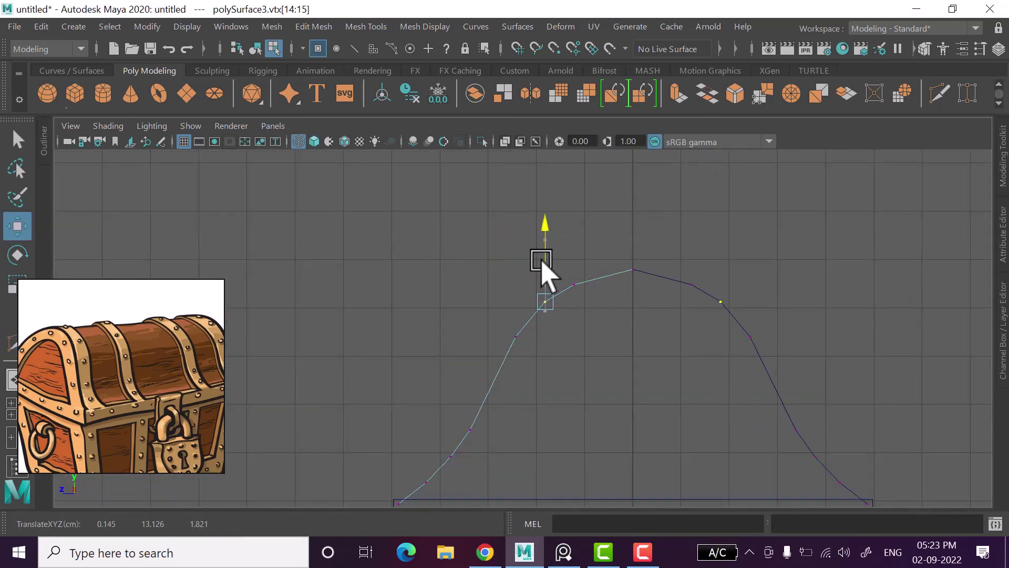
pyautogui.keyDown('alt'); pyautogui.moveTo(599, 305); pyautogui.dragTo(595, 305, button='middle'); pyautogui.keyUp('alt')
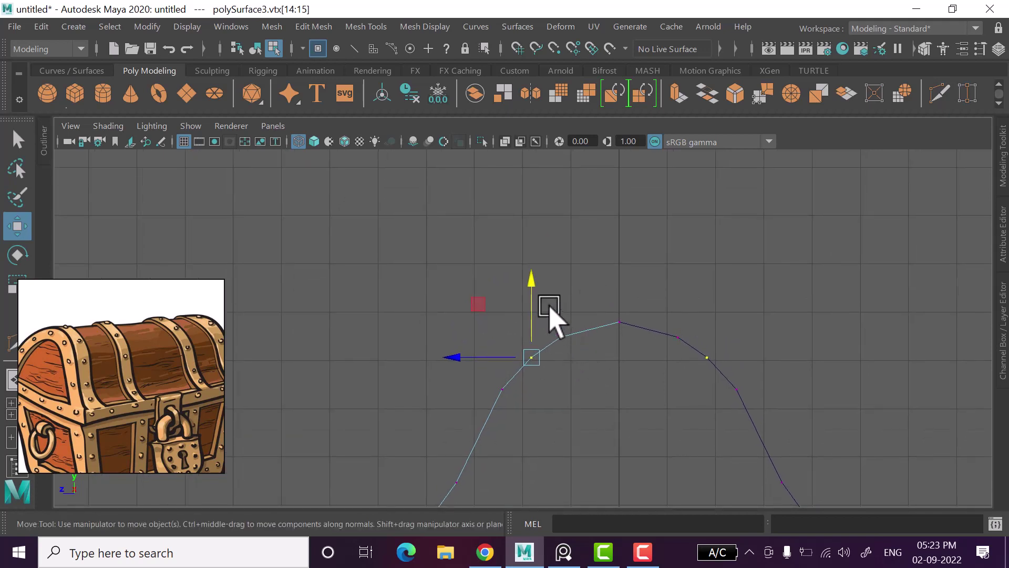
pyautogui.moveTo(591, 287); pyautogui.dragTo(589, 274)
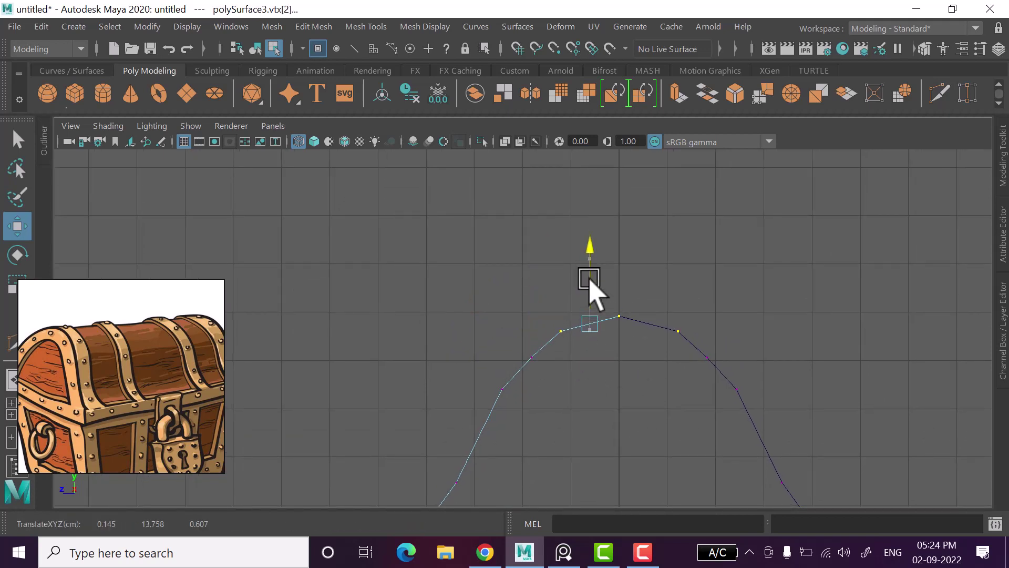
pyautogui.moveTo(638, 340); pyautogui.dragTo(638, 340)
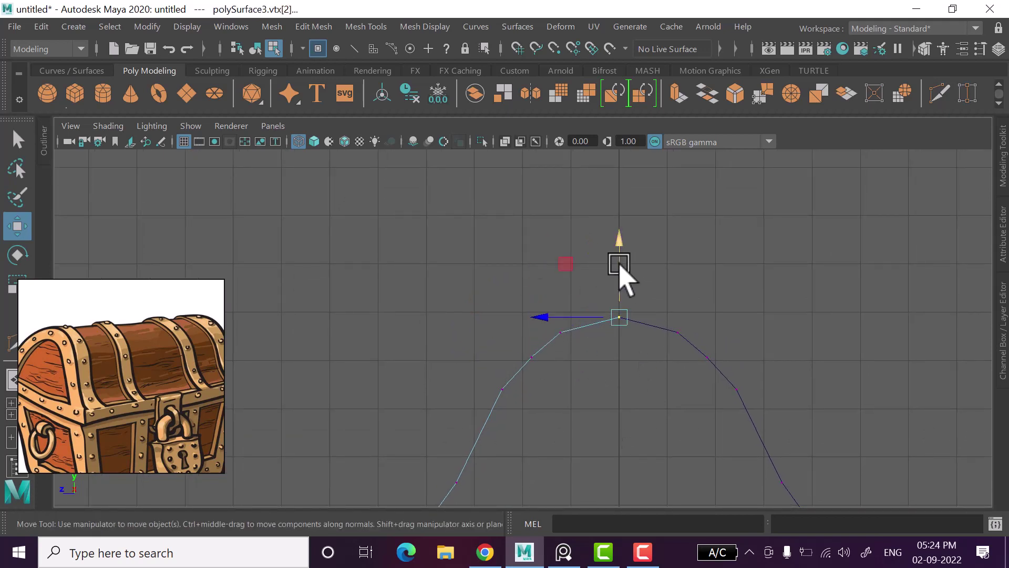
pyautogui.click(620, 263)
pyautogui.click(495, 423)
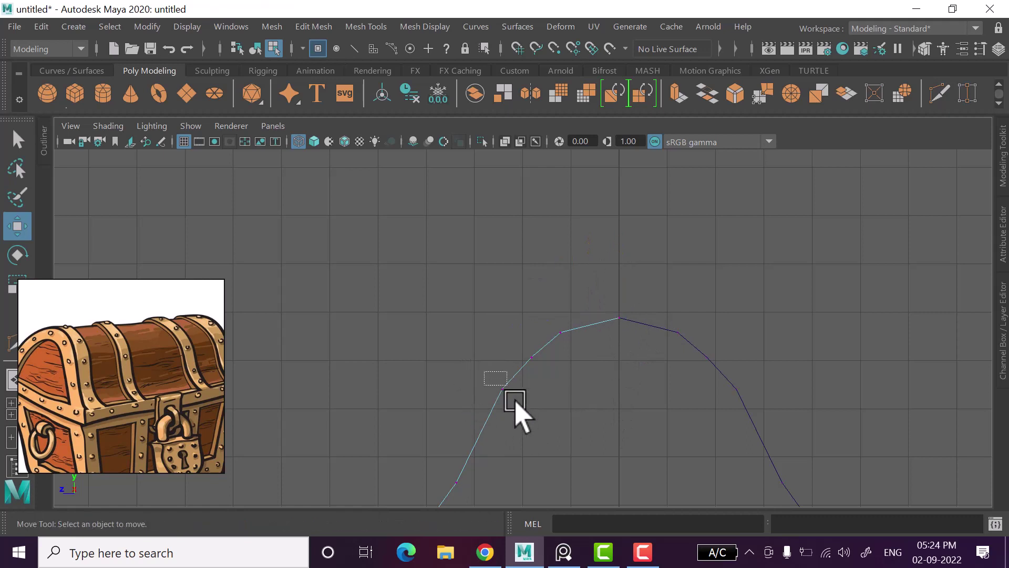
pyautogui.moveTo(515, 402); pyautogui.dragTo(515, 402)
pyautogui.click(645, 427)
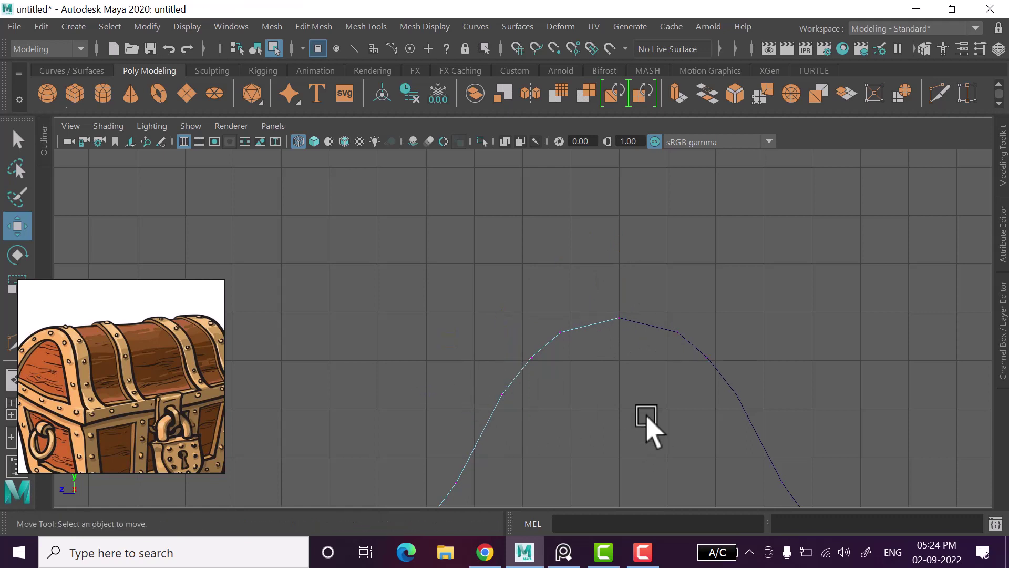
# Check the rounded lid in perspective and return it to whole-object editing.
pyautogui.scroll(-2, 631, 436)
pyautogui.keyDown('alt'); pyautogui.moveTo(582, 446); pyautogui.dragTo(585, 412, button='middle'); pyautogui.keyUp('alt')
pyautogui.press('space')
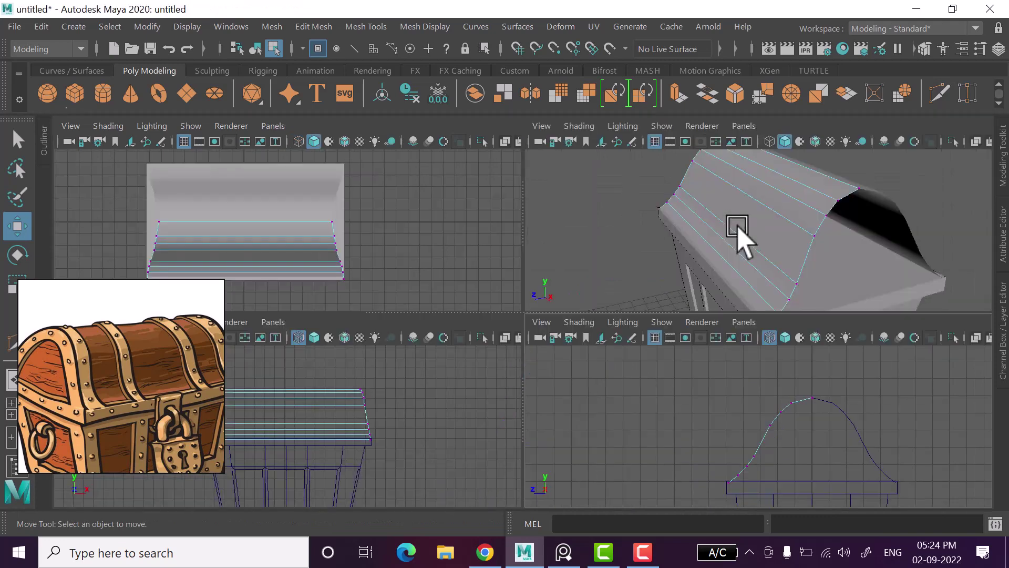
pyautogui.press('space')
pyautogui.moveTo(709, 265)
pyautogui.keyDown('alt'); pyautogui.mouseDown()
pyautogui.moveTo(733, 305)
pyautogui.moveTo(638, 309)
pyautogui.moveTo(669, 305)
pyautogui.moveTo(644, 305)
pyautogui.moveTo(659, 305)
pyautogui.mouseUp(); pyautogui.keyUp('alt')
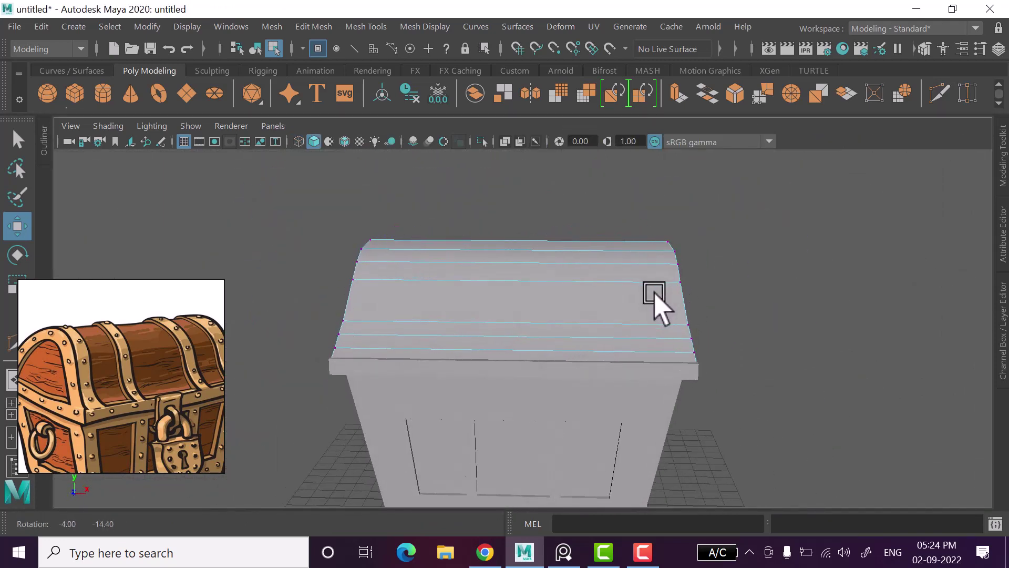
pyautogui.moveTo(820, 152); pyautogui.dragTo(874, 94, button='right')
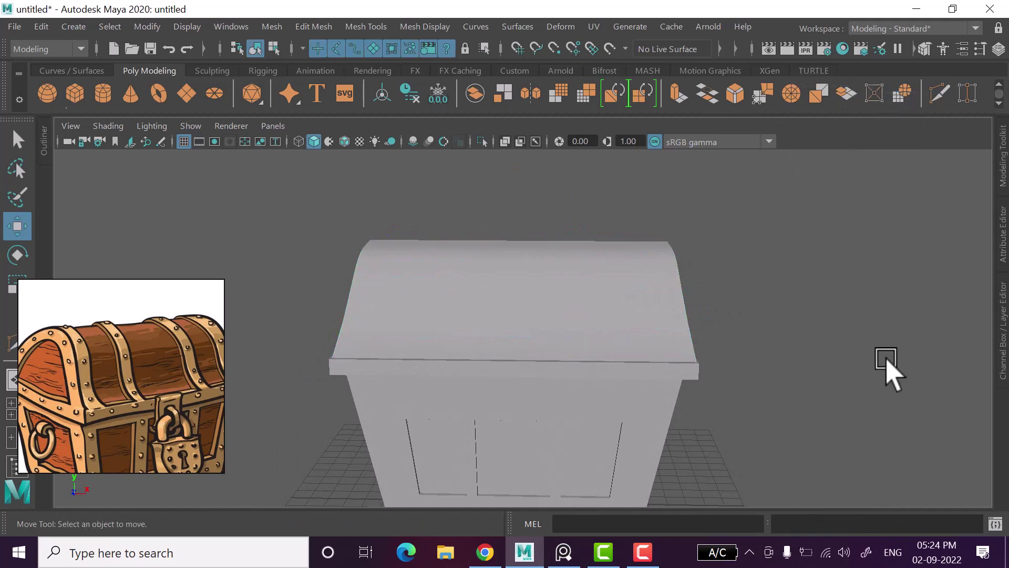
pyautogui.moveTo(826, 336)
pyautogui.keyDown('alt'); pyautogui.mouseDown()
pyautogui.moveTo(733, 324)
pyautogui.moveTo(695, 344)
pyautogui.moveTo(720, 341)
pyautogui.moveTo(564, 286)
pyautogui.mouseUp(); pyautogui.keyUp('alt')
# Select the lid profile in front view, switch to vertices, and push the shoulder vertices outward.
pyautogui.click(593, 336)
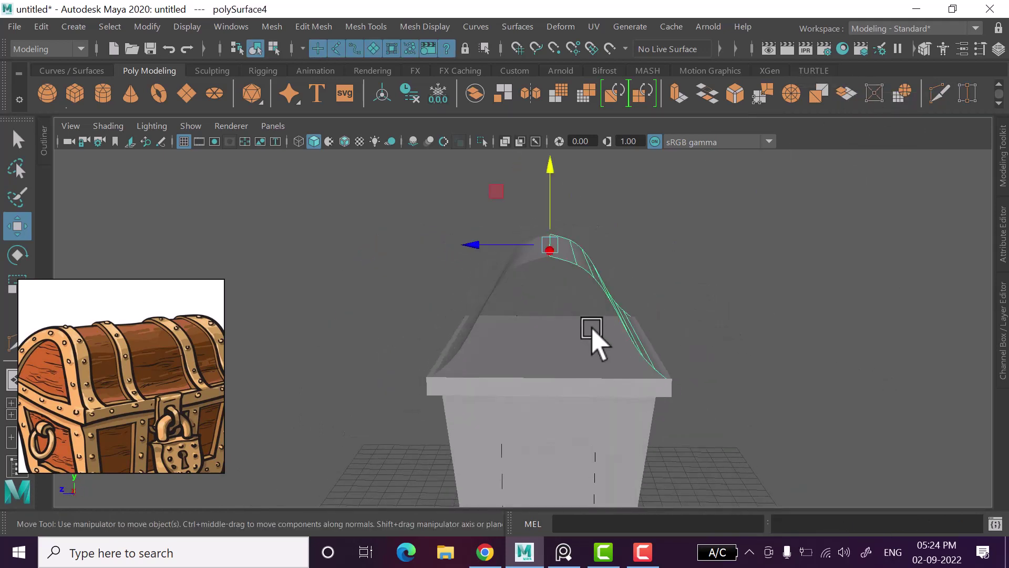
pyautogui.press('space')
pyautogui.press('space')
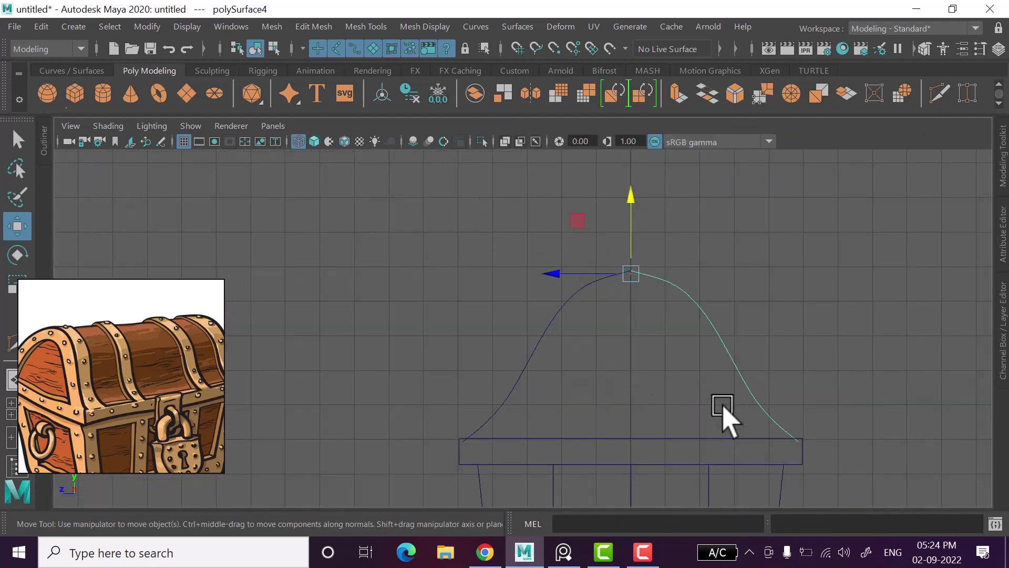
pyautogui.scroll(1, 725, 415)
pyautogui.keyDown('alt'); pyautogui.moveTo(725, 402); pyautogui.dragTo(712, 423, button='middle'); pyautogui.keyUp('alt')
pyautogui.rightClick(678, 152)
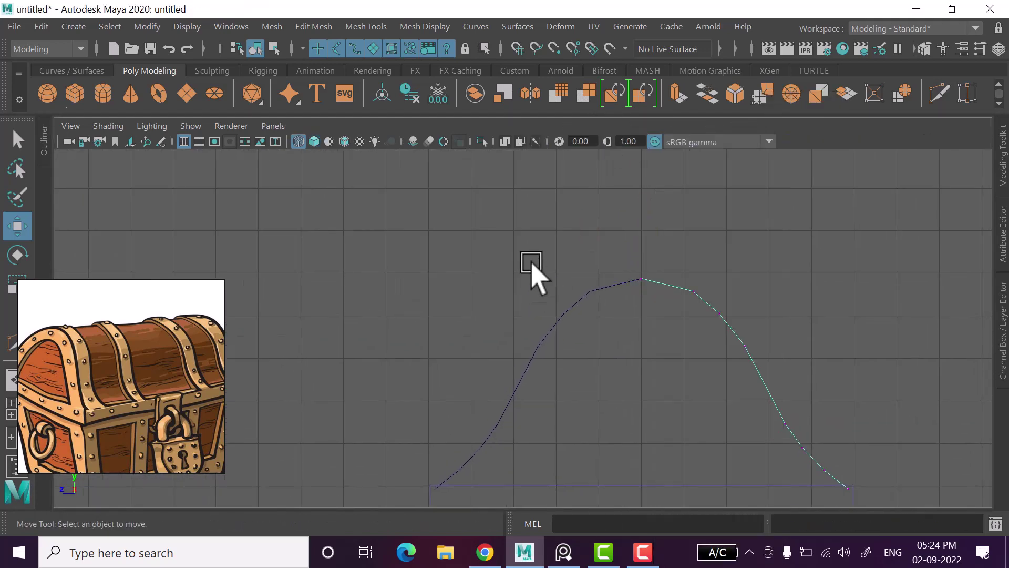
pyautogui.click(561, 315)
pyautogui.moveTo(559, 192); pyautogui.dragTo(537, 185, button='right')
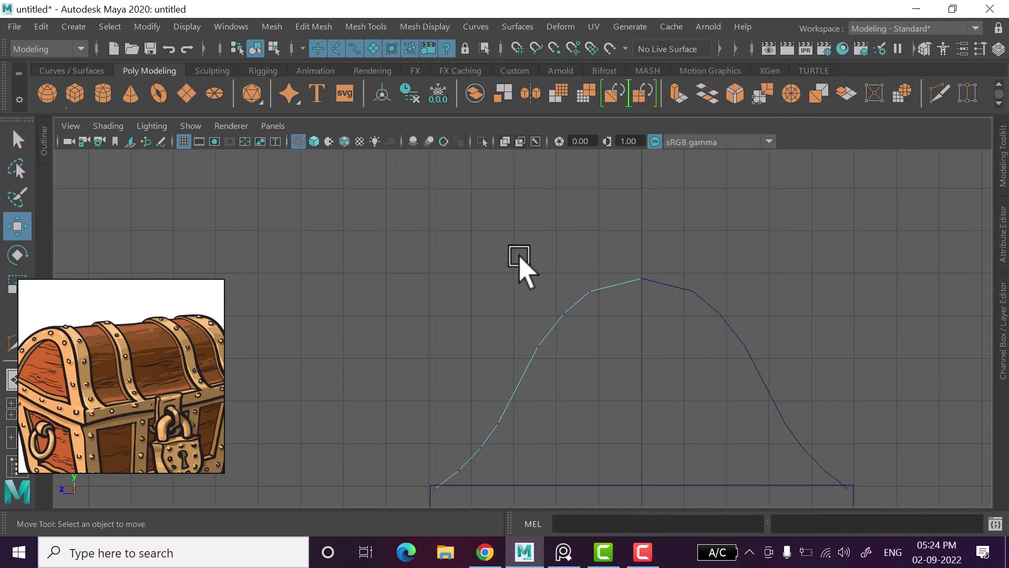
pyautogui.moveTo(613, 358); pyautogui.dragTo(609, 358)
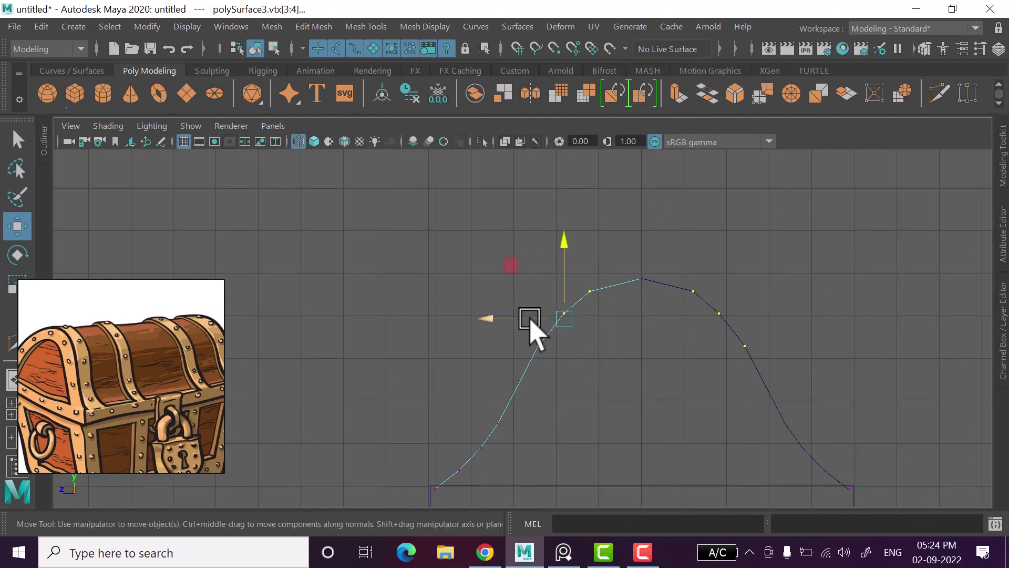
pyautogui.moveTo(531, 320); pyautogui.dragTo(524, 315)
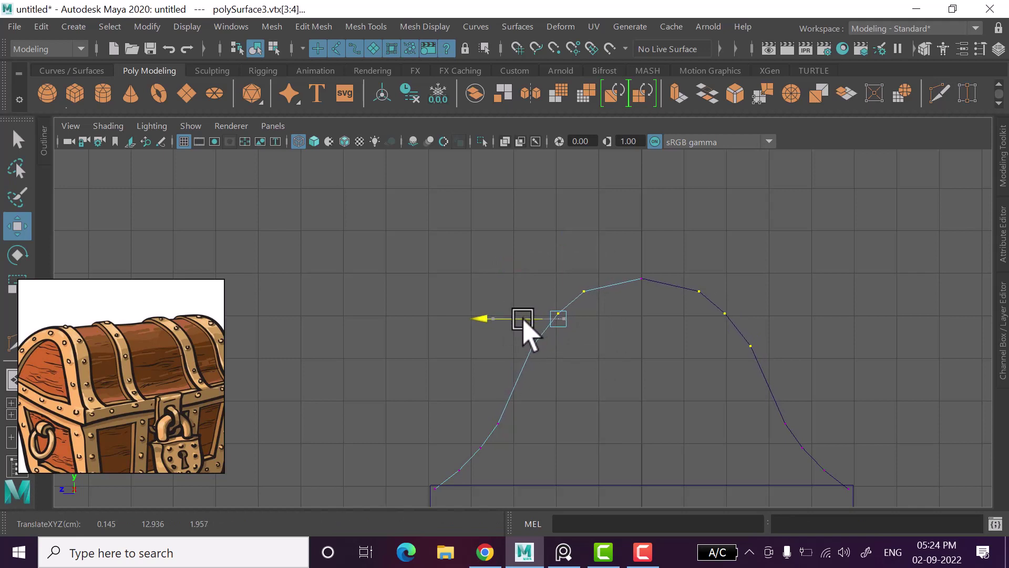
# Push the next upper vertex pair outward and review the chest in perspective.
pyautogui.click(539, 252)
pyautogui.moveTo(619, 349); pyautogui.dragTo(617, 349)
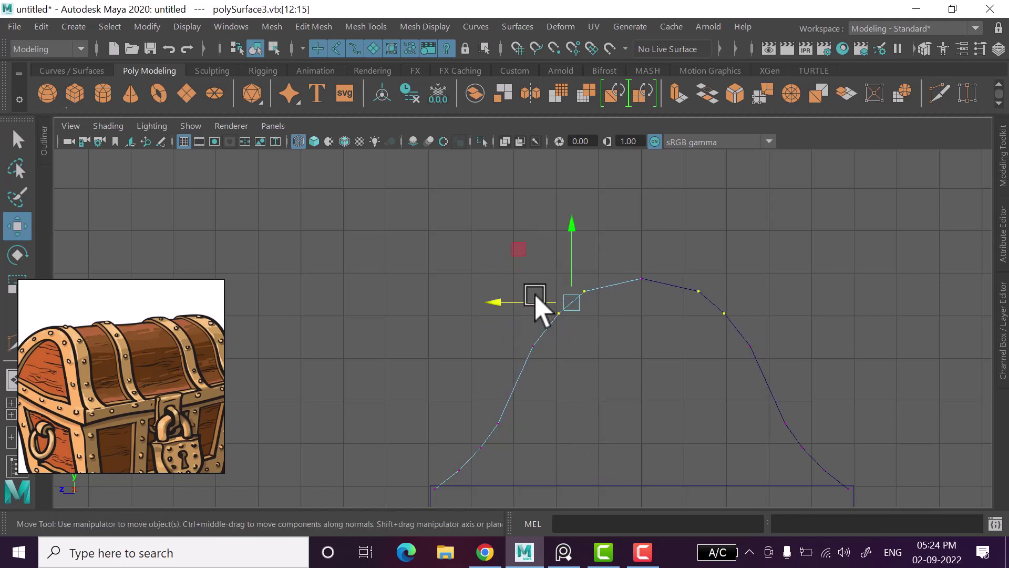
pyautogui.moveTo(540, 303); pyautogui.dragTo(525, 298)
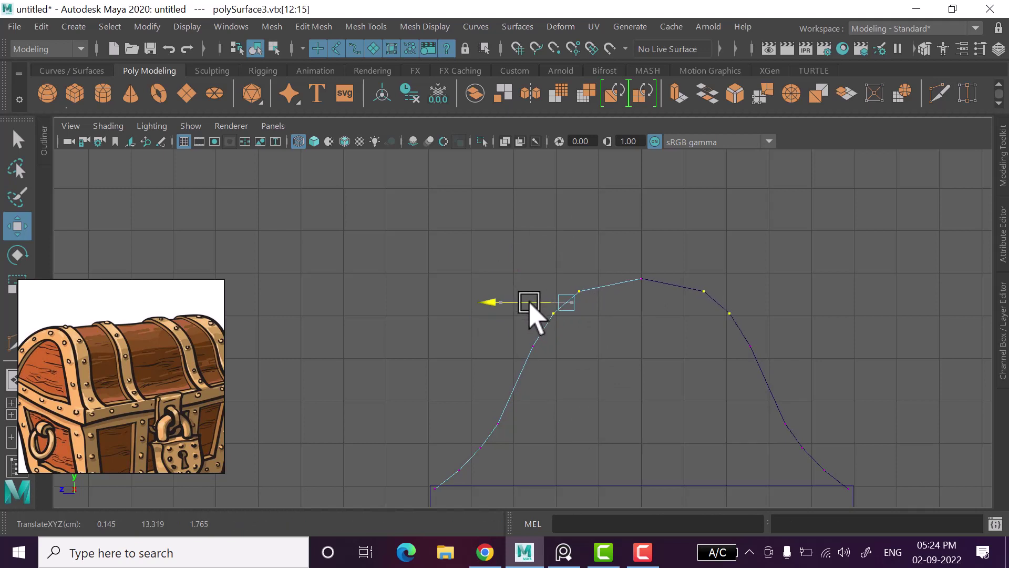
pyautogui.moveTo(628, 339)
pyautogui.keyDown('alt'); pyautogui.mouseDown(button='middle')
pyautogui.moveTo(622, 363)
pyautogui.moveTo(628, 353)
pyautogui.mouseUp(button='middle'); pyautogui.keyUp('alt')
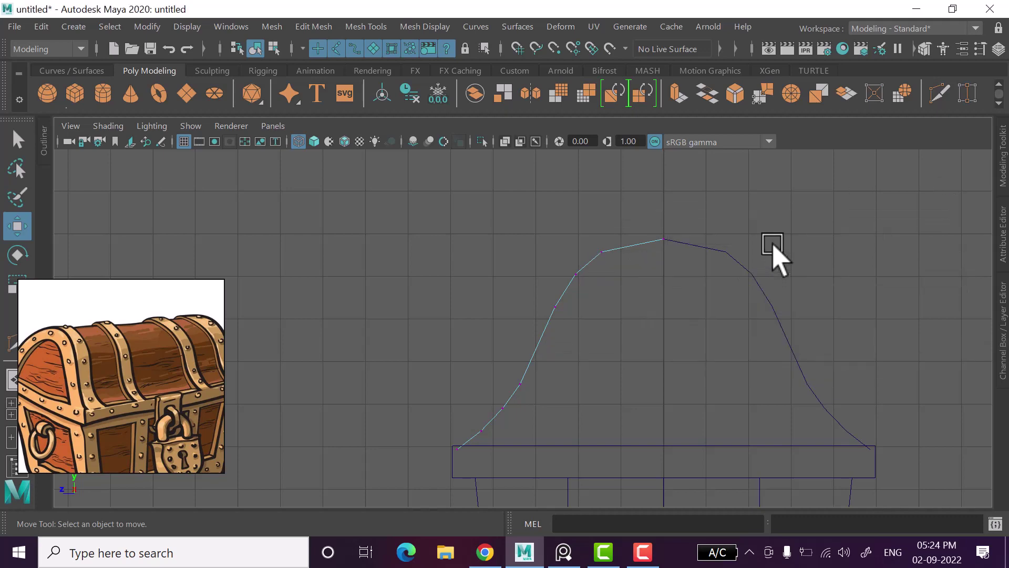
pyautogui.press('space')
pyautogui.press('space')
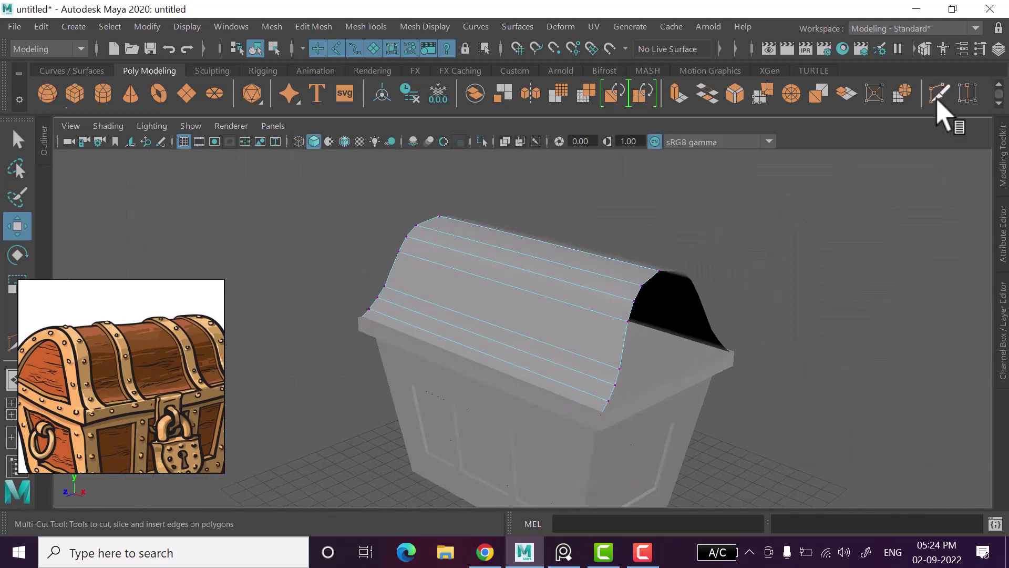
# Abandon a started cut and move a lower vertex pair outward in the front view.
pyautogui.click(940, 95)
pyautogui.click(394, 263)
pyautogui.click(625, 336)
pyautogui.press('w')
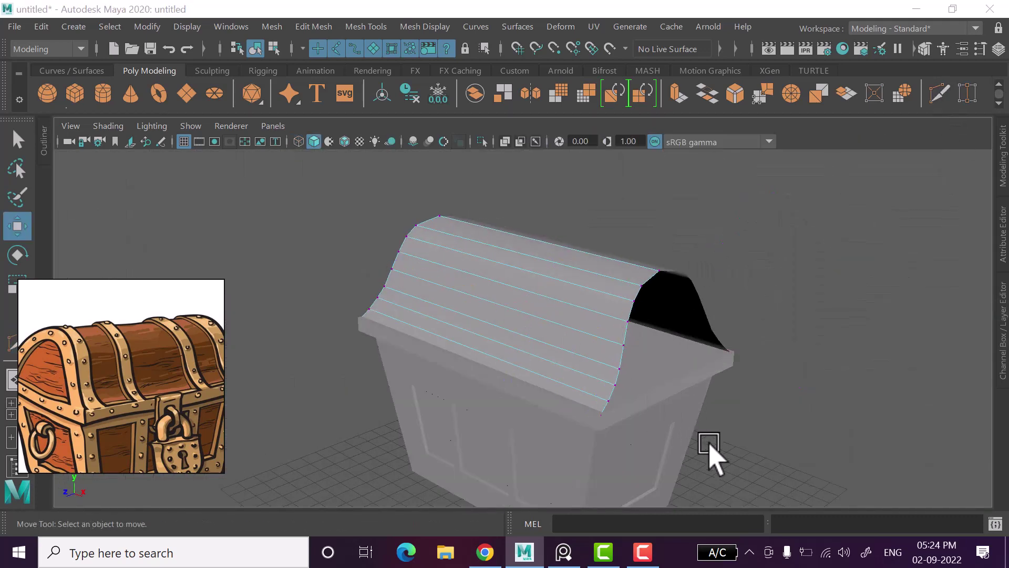
pyautogui.press('space')
pyautogui.press('space')
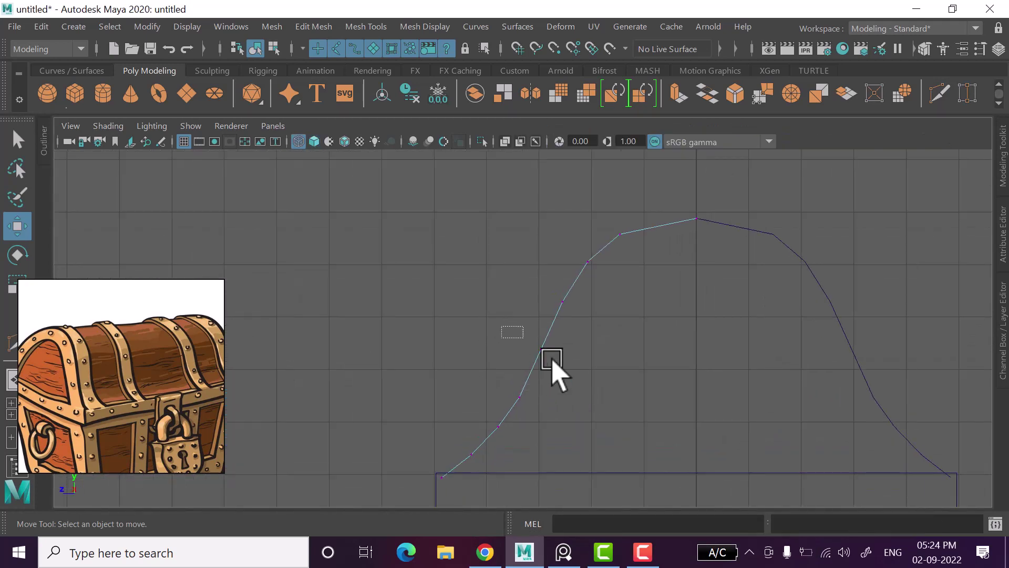
pyautogui.moveTo(551, 360); pyautogui.dragTo(547, 374)
pyautogui.scroll(1, 544, 370)
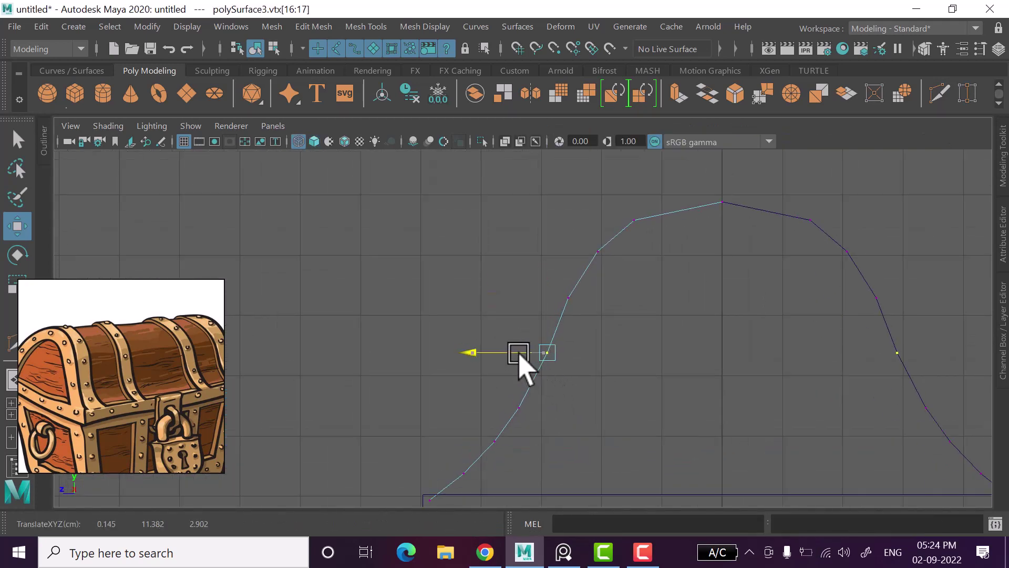
pyautogui.scroll(-3, 684, 321)
# Inspect the lid in perspective, cancel another cut, and zoom into a maximised side view.
pyautogui.press('space')
pyautogui.moveTo(770, 248); pyautogui.dragTo(750, 275)
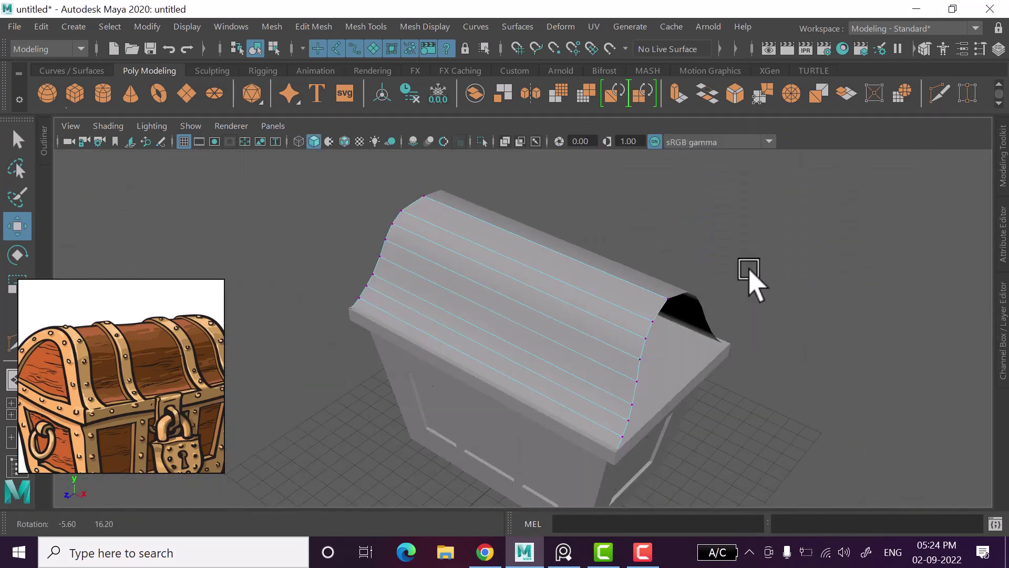
pyautogui.scroll(3, 742, 321)
pyautogui.moveTo(729, 362)
pyautogui.keyDown('alt'); pyautogui.mouseDown()
pyautogui.moveTo(654, 338)
pyautogui.moveTo(636, 368)
pyautogui.moveTo(647, 363)
pyautogui.mouseUp(); pyautogui.keyUp('alt')
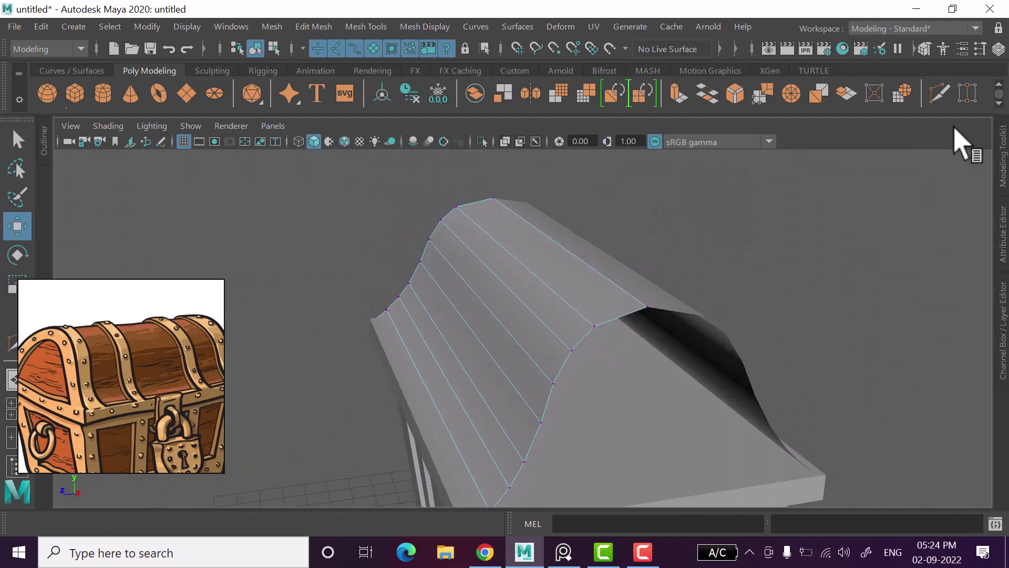
pyautogui.keyDown('shift'); pyautogui.moveTo(839, 156); pyautogui.dragTo(598, 312, button='right'); pyautogui.keyUp('shift')
pyautogui.press('space')
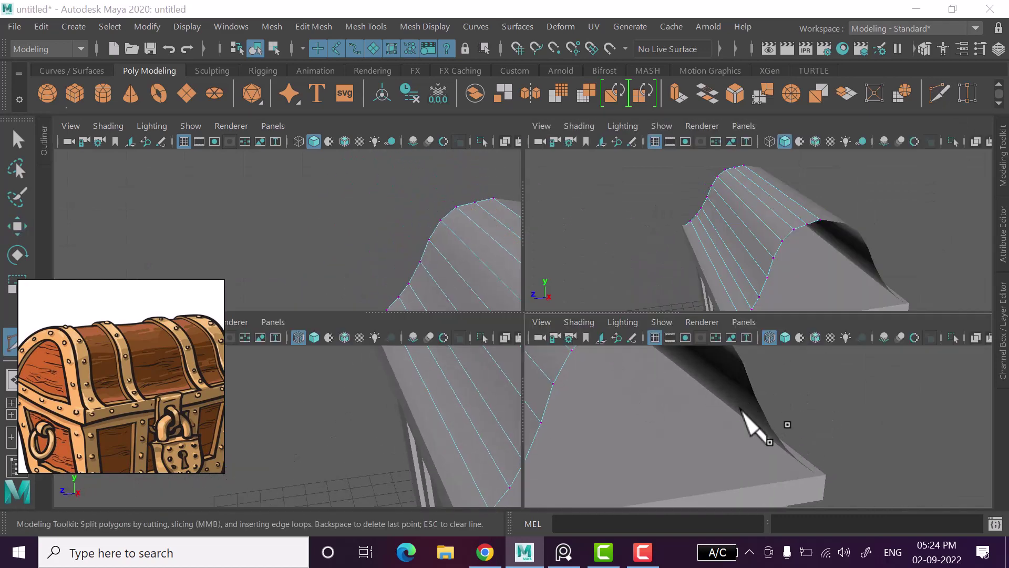
pyautogui.press('w')
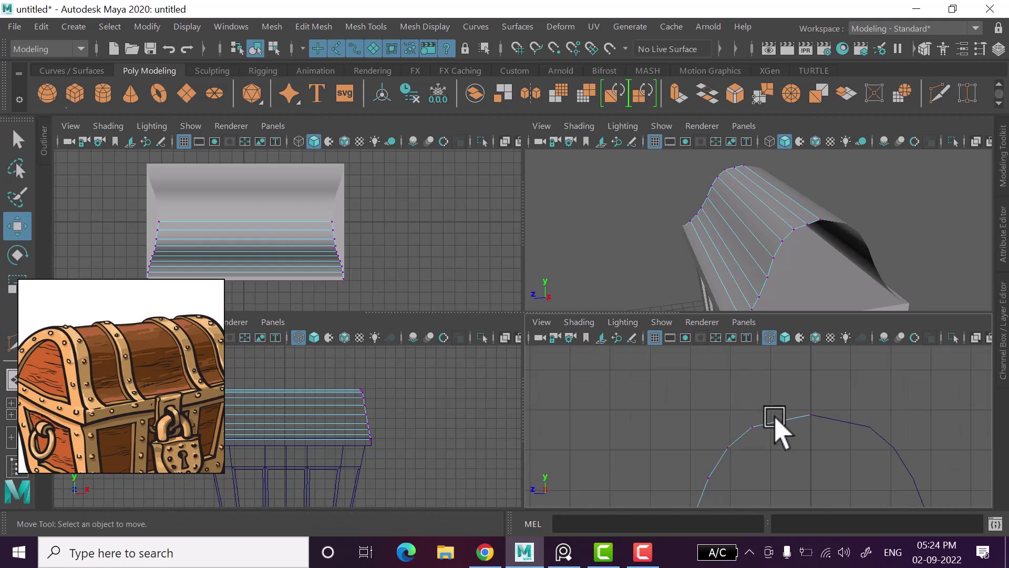
pyautogui.press('space')
pyautogui.scroll(2, 520, 299)
# Zoom in on the lid profile and raise its lowest vertex pair slightly.
pyautogui.moveTo(515, 228); pyautogui.dragTo(536, 310)
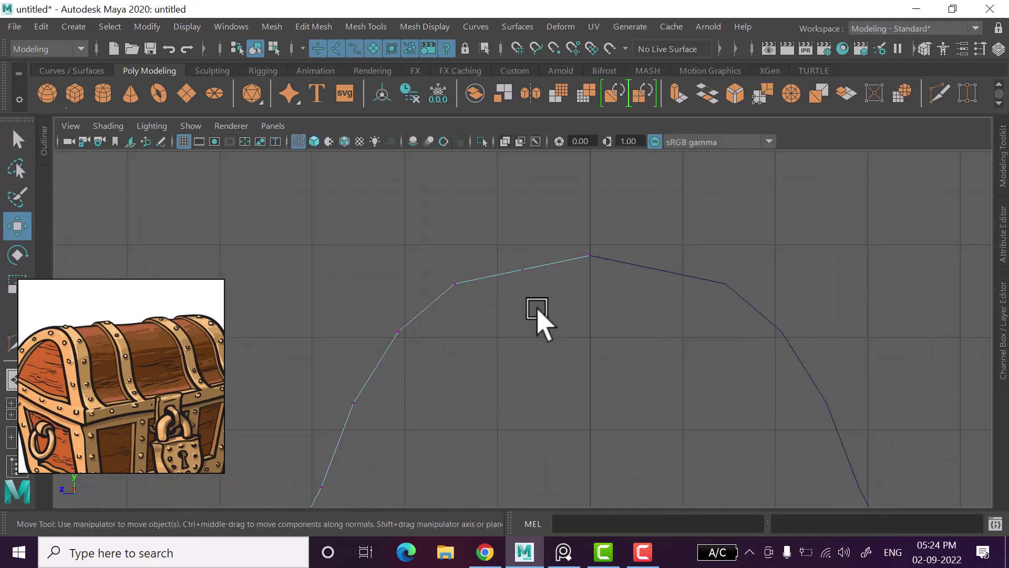
pyautogui.keyDown('alt'); pyautogui.moveTo(536, 311); pyautogui.dragTo(541, 270, button='middle'); pyautogui.keyUp('alt')
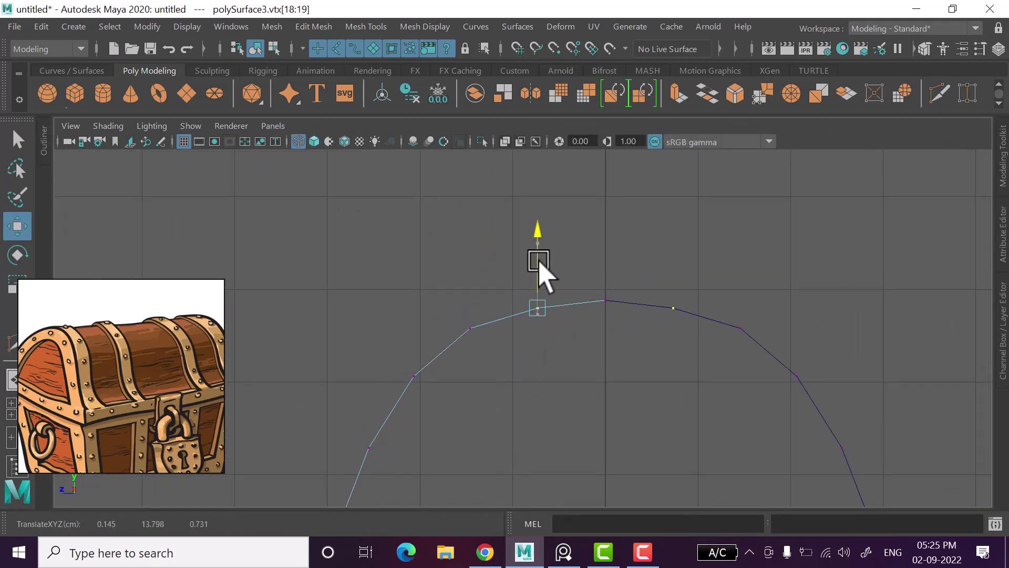
pyautogui.scroll(-3, 592, 389)
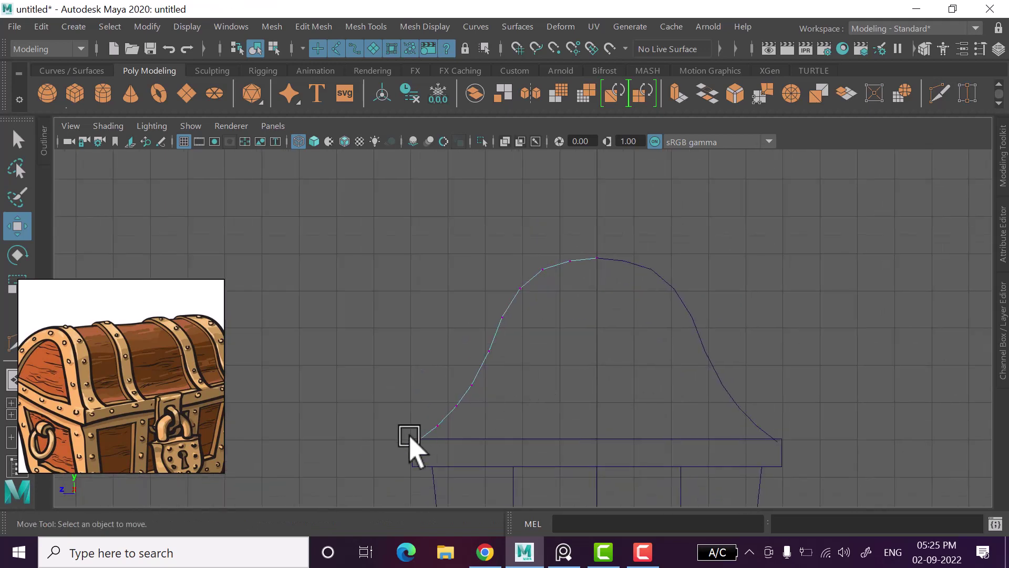
pyautogui.scroll(2, 347, 447)
pyautogui.keyDown('alt'); pyautogui.moveTo(347, 447); pyautogui.dragTo(470, 404, button='middle'); pyautogui.keyUp('alt')
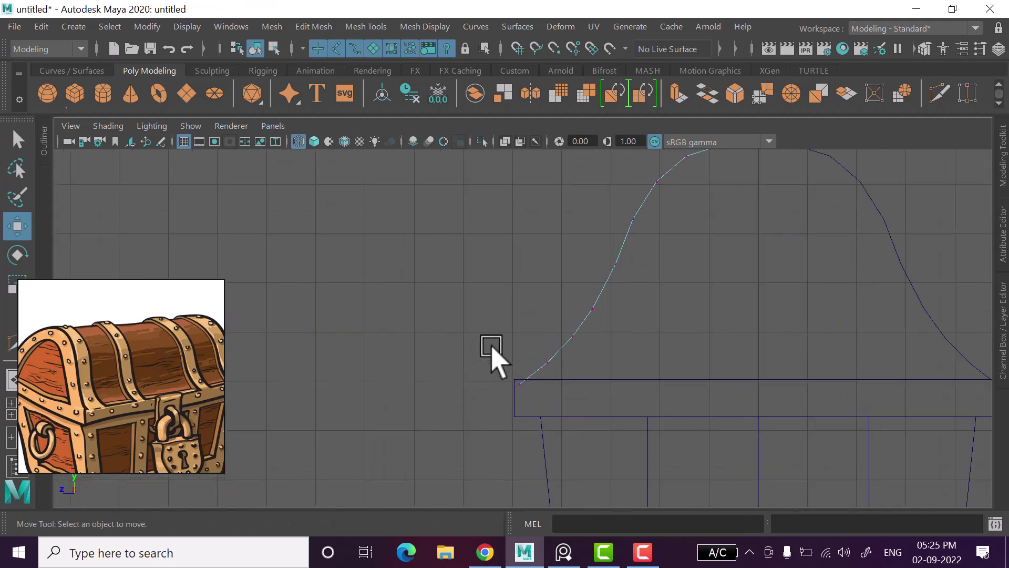
pyautogui.moveTo(513, 347)
pyautogui.mouseDown()
pyautogui.moveTo(519, 338)
pyautogui.moveTo(560, 379)
pyautogui.mouseUp()
# Lower the next vertices up the curve to deepen and smooth the lower flare.
pyautogui.scroll(2, 559, 410)
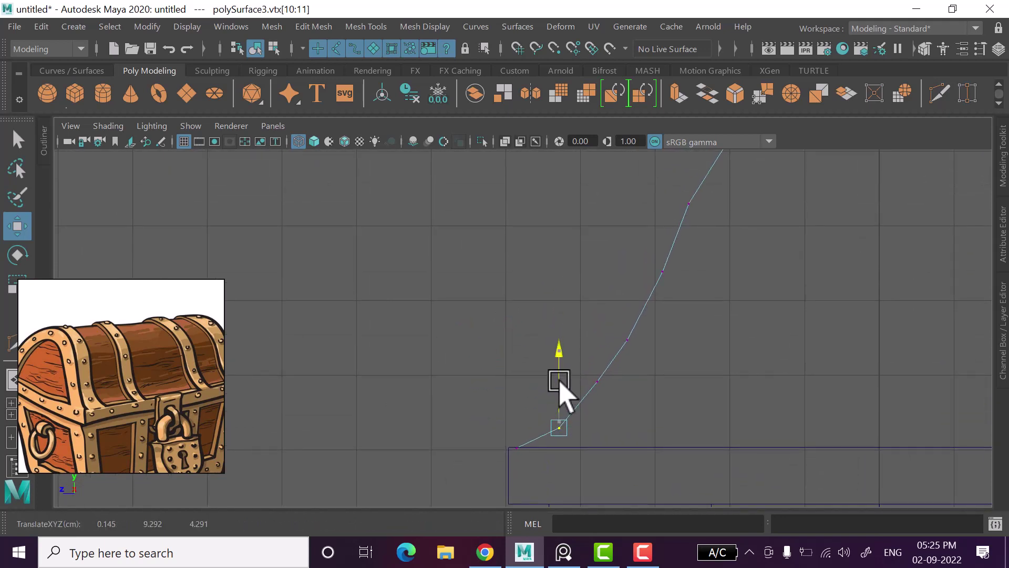
pyautogui.click(598, 363)
pyautogui.moveTo(604, 337); pyautogui.dragTo(604, 359)
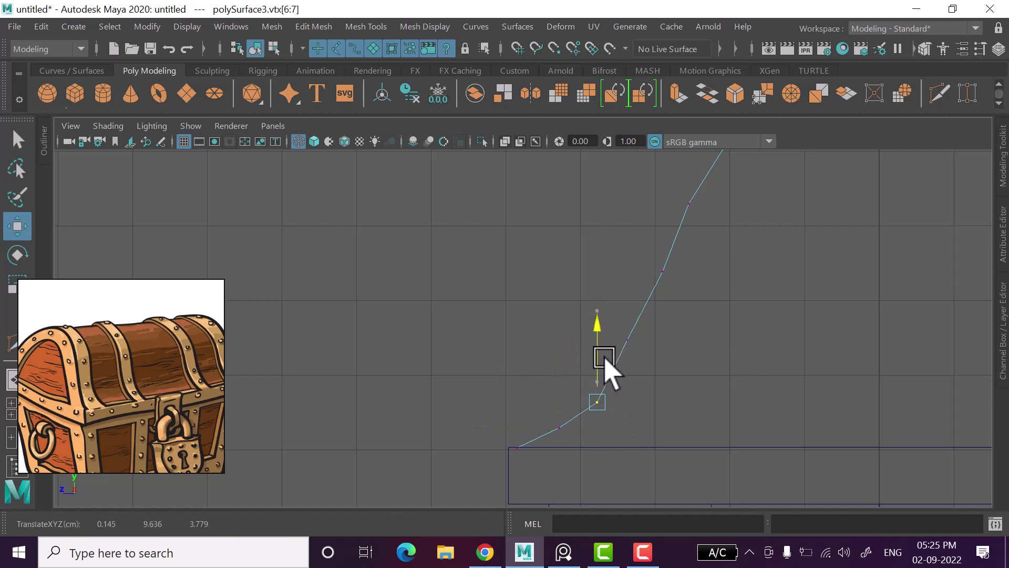
pyautogui.click(626, 341)
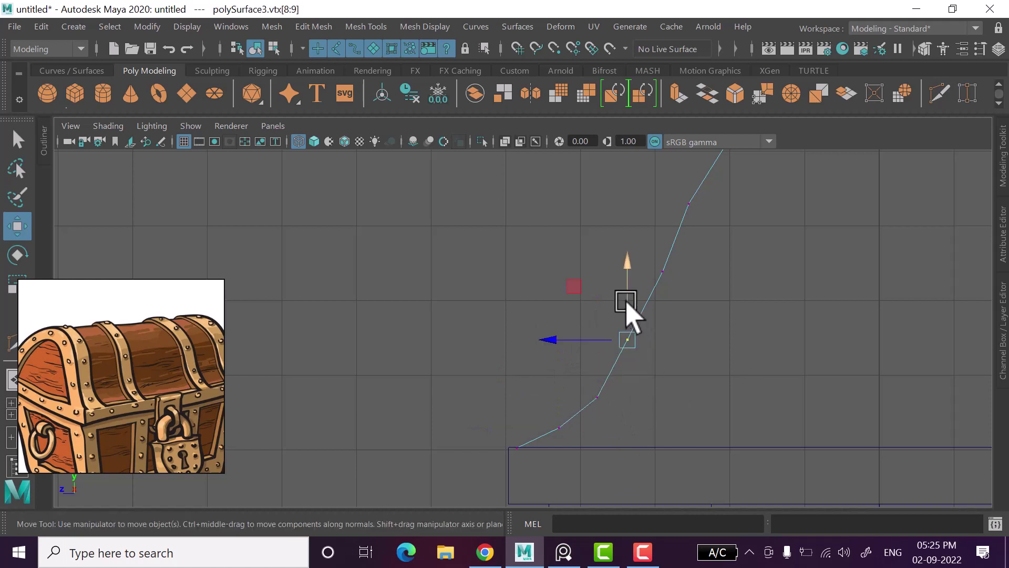
pyautogui.moveTo(629, 315); pyautogui.dragTo(631, 322)
pyautogui.keyDown('alt'); pyautogui.moveTo(634, 329); pyautogui.dragTo(660, 424, button='middle'); pyautogui.keyUp('alt')
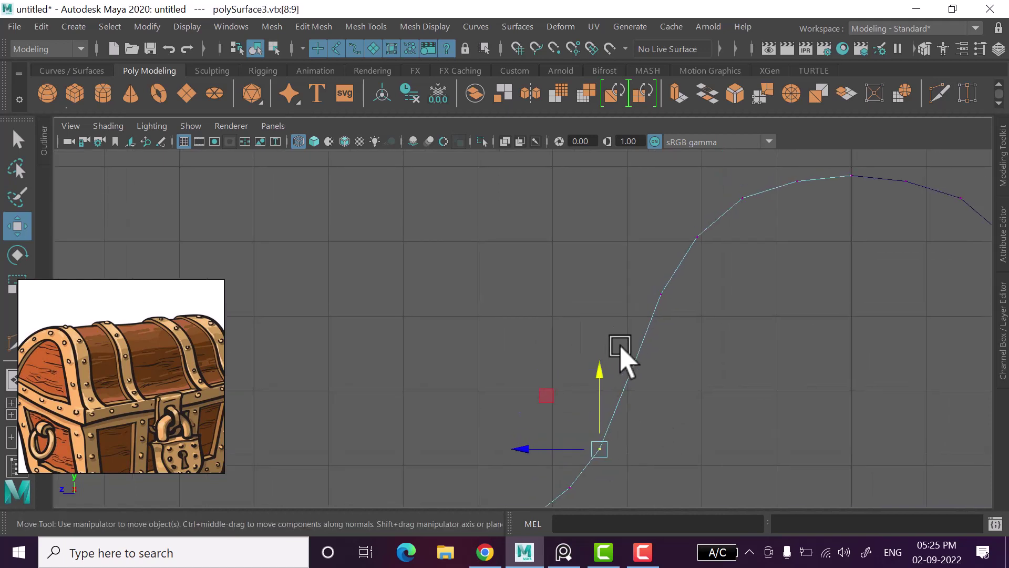
pyautogui.moveTo(634, 334); pyautogui.dragTo(638, 343)
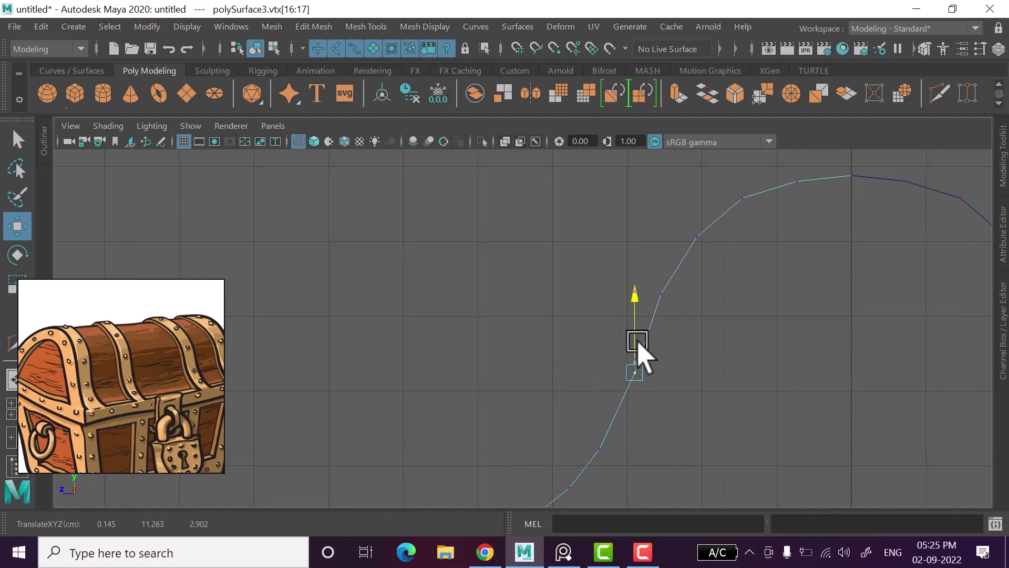
# Adjust the shoulder vertex's height, then return to the four-view perspective layout.
pyautogui.click(739, 388)
pyautogui.scroll(-2, 697, 360)
pyautogui.click(627, 302)
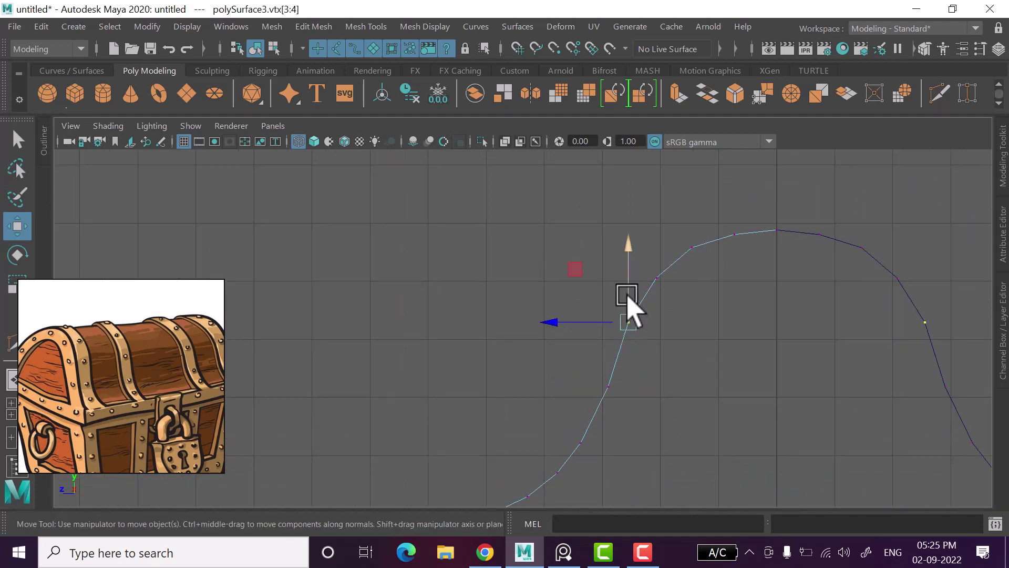
pyautogui.moveTo(631, 305); pyautogui.dragTo(647, 321)
pyautogui.click(765, 390)
pyautogui.scroll(-2, 765, 390)
pyautogui.press('space')
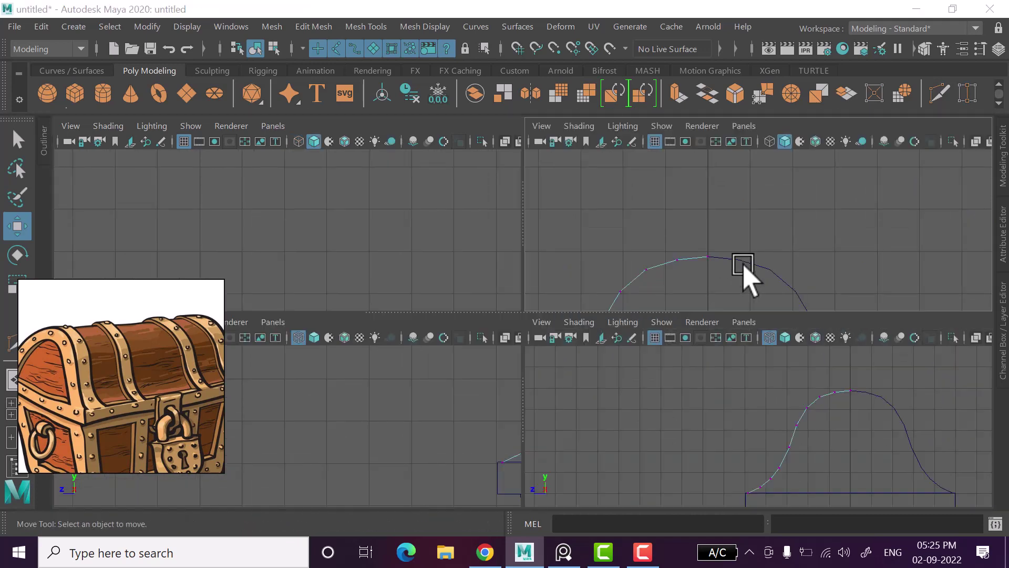
pyautogui.moveTo(744, 275)
pyautogui.keyDown('alt'); pyautogui.mouseDown()
pyautogui.moveTo(693, 304)
pyautogui.moveTo(721, 305)
pyautogui.moveTo(722, 281)
pyautogui.mouseUp(); pyautogui.keyUp('alt')
# Maximize the perspective view and select the lid surface pieces.
pyautogui.press('space')
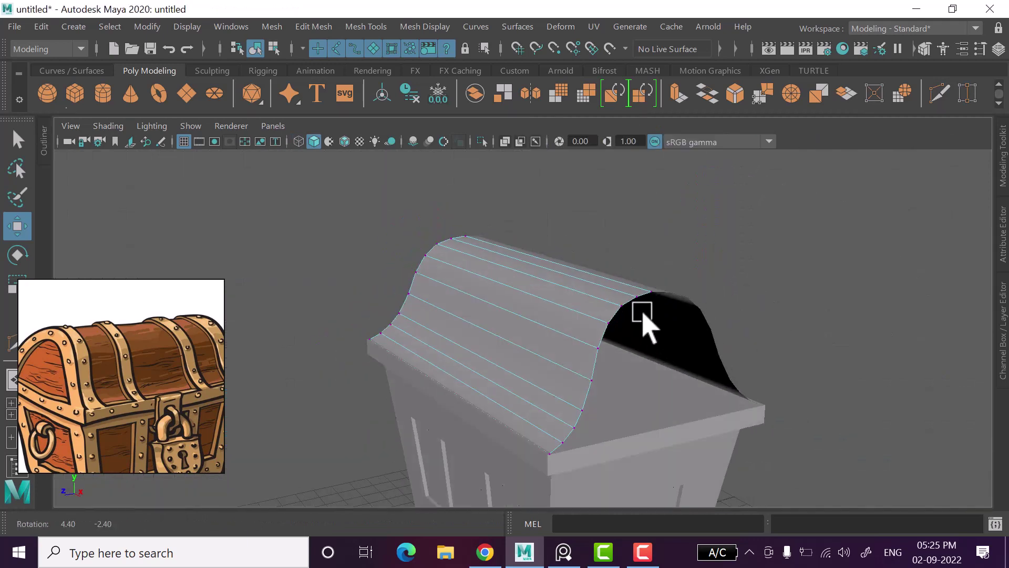
pyautogui.moveTo(804, 152); pyautogui.dragTo(896, 97, button='right')
pyautogui.moveTo(650, 294)
pyautogui.keyDown('alt'); pyautogui.mouseDown()
pyautogui.moveTo(683, 295)
pyautogui.moveTo(619, 292)
pyautogui.moveTo(709, 293)
pyautogui.moveTo(664, 342)
pyautogui.mouseUp(); pyautogui.keyUp('alt')
pyautogui.click(684, 346)
pyautogui.scroll(3, 796, 386)
pyautogui.moveTo(796, 386)
pyautogui.keyDown('alt'); pyautogui.mouseDown()
pyautogui.moveTo(624, 405)
pyautogui.moveTo(716, 412)
pyautogui.moveTo(634, 336)
pyautogui.mouseUp(); pyautogui.keyUp('alt')
pyautogui.click(633, 336)
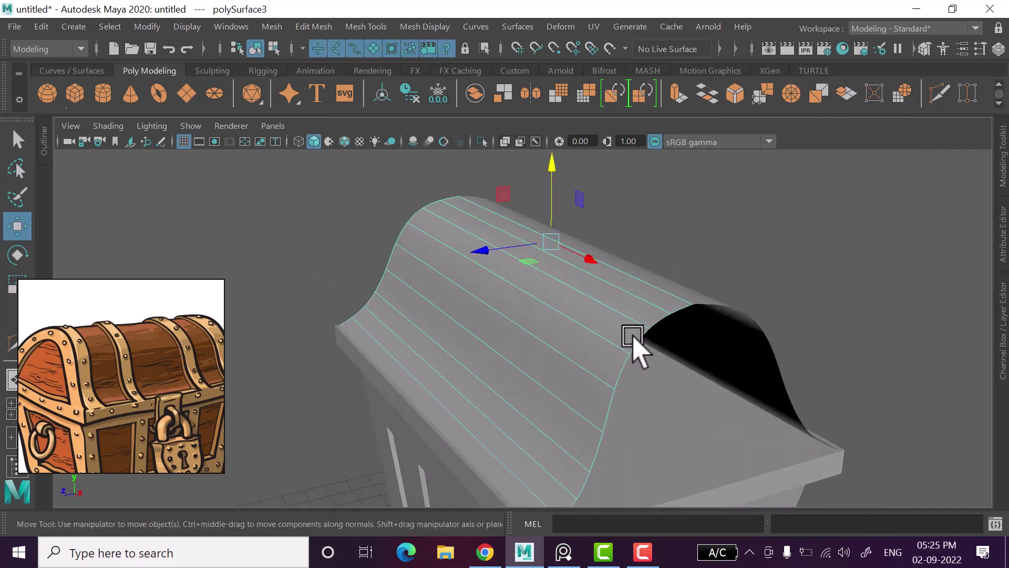
pyautogui.keyDown('shift'); pyautogui.click(762, 394); pyautogui.keyUp('shift')
pyautogui.scroll(-3, 615, 370)
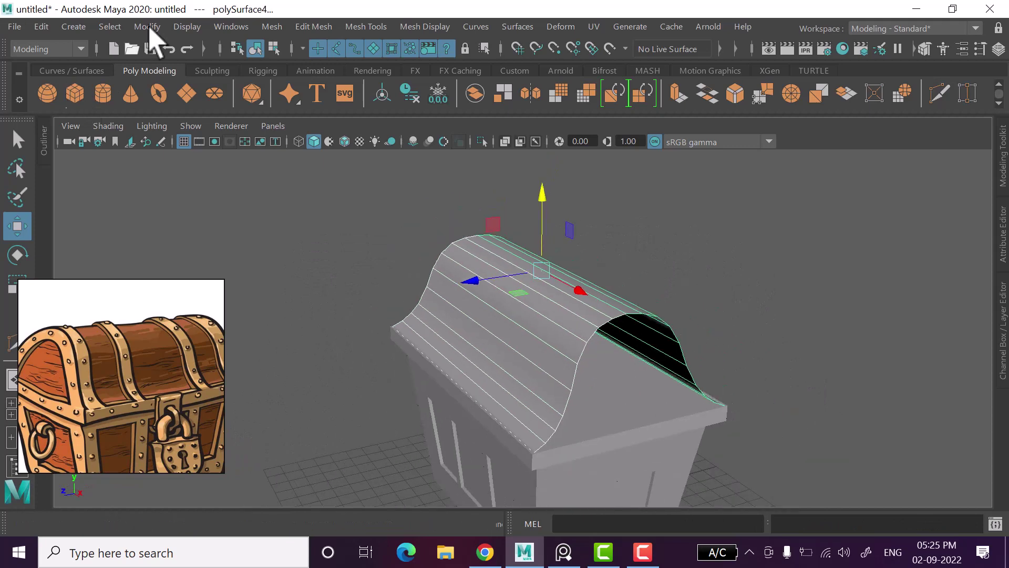
# Apply a Mesh menu operation to the lid and select the lid piece polySurface4.
pyautogui.click(282, 34)
pyautogui.click(347, 165)
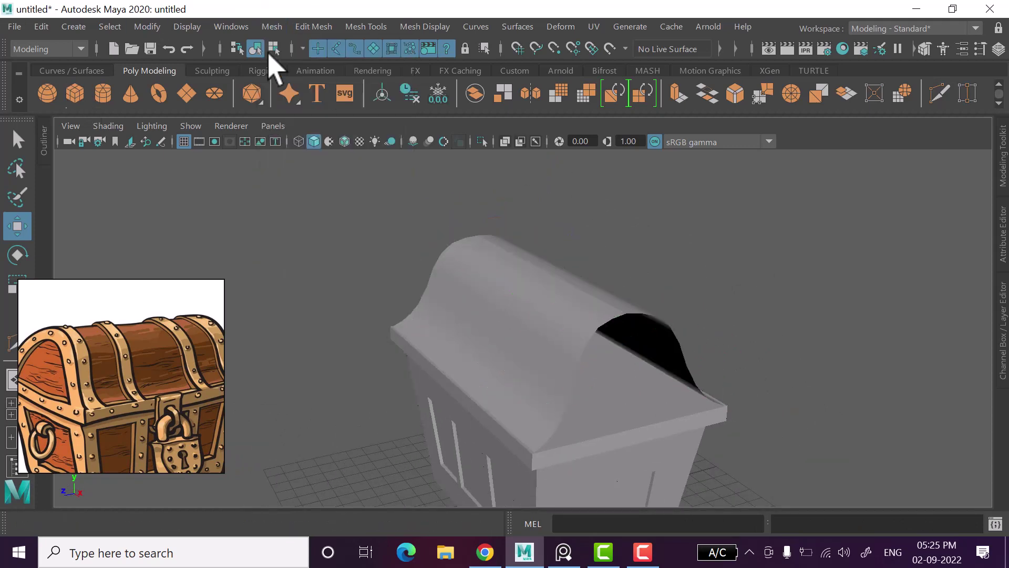
pyautogui.click(509, 246)
pyautogui.moveTo(603, 396)
pyautogui.keyDown('alt'); pyautogui.mouseDown()
pyautogui.moveTo(474, 308)
pyautogui.moveTo(556, 368)
pyautogui.mouseUp(); pyautogui.keyUp('alt')
pyautogui.click(473, 308)
pyautogui.click(509, 330)
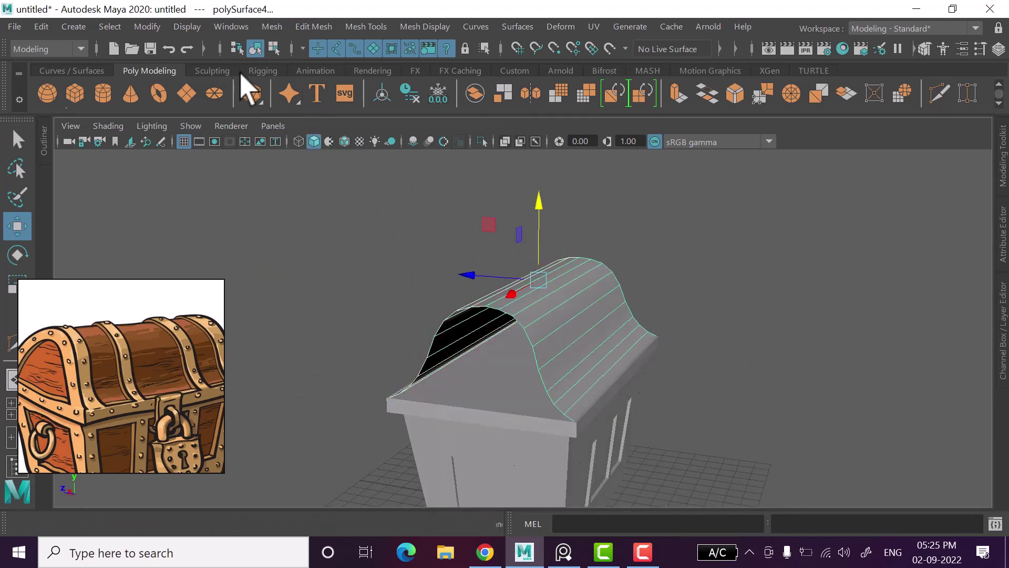
pyautogui.keyDown('alt'); pyautogui.moveTo(353, 192); pyautogui.dragTo(349, 203); pyautogui.keyUp('alt')
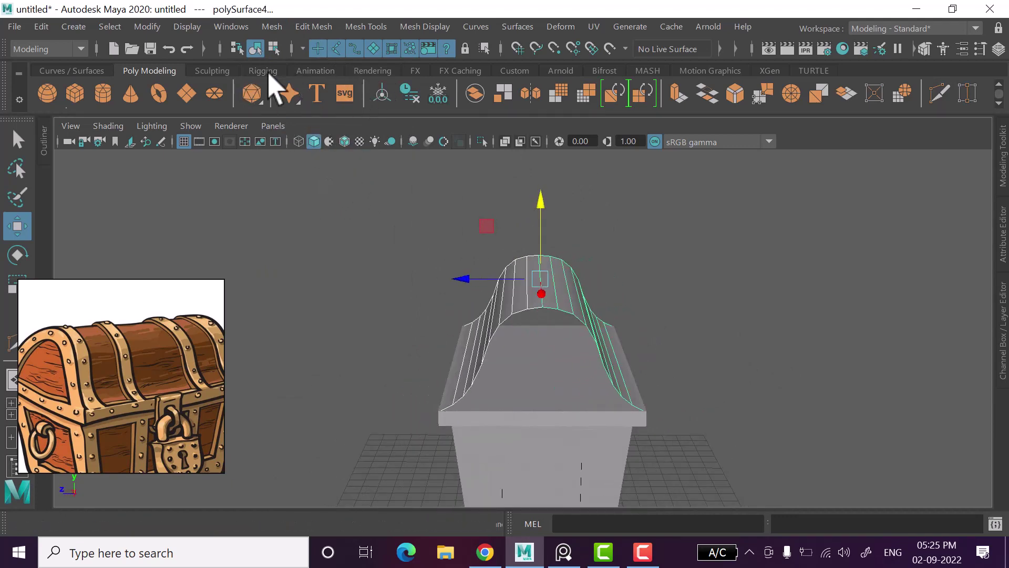
# Combine the lid pieces into one mesh, polySurface3, and open its Attribute Editor.
pyautogui.click(282, 37)
pyautogui.click(315, 84)
pyautogui.click(279, 279)
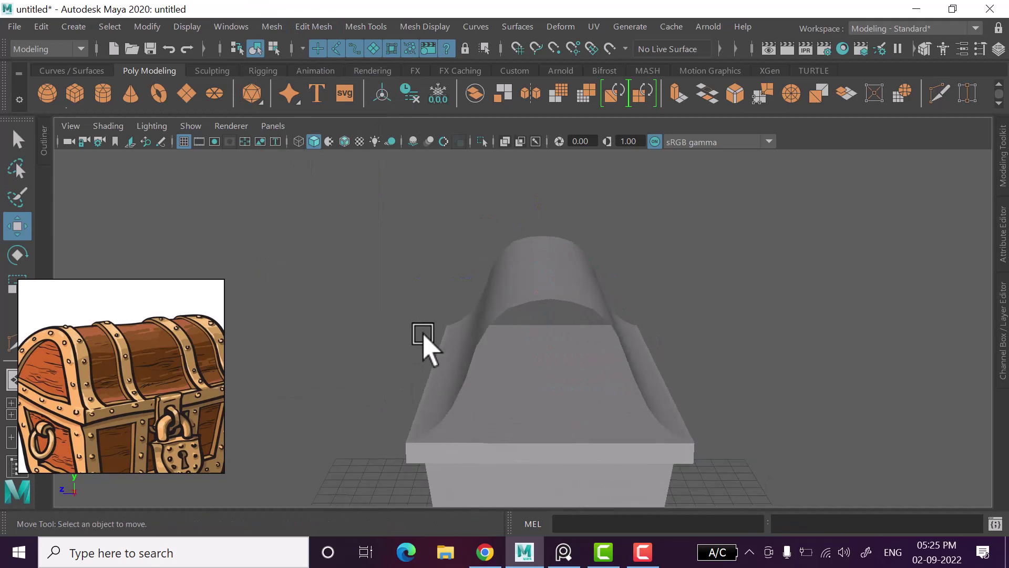
pyautogui.keyDown('alt'); pyautogui.moveTo(423, 345); pyautogui.dragTo(574, 315); pyautogui.keyUp('alt')
pyautogui.click(575, 315)
pyautogui.keyDown('alt'); pyautogui.moveTo(661, 405); pyautogui.dragTo(604, 372); pyautogui.keyUp('alt')
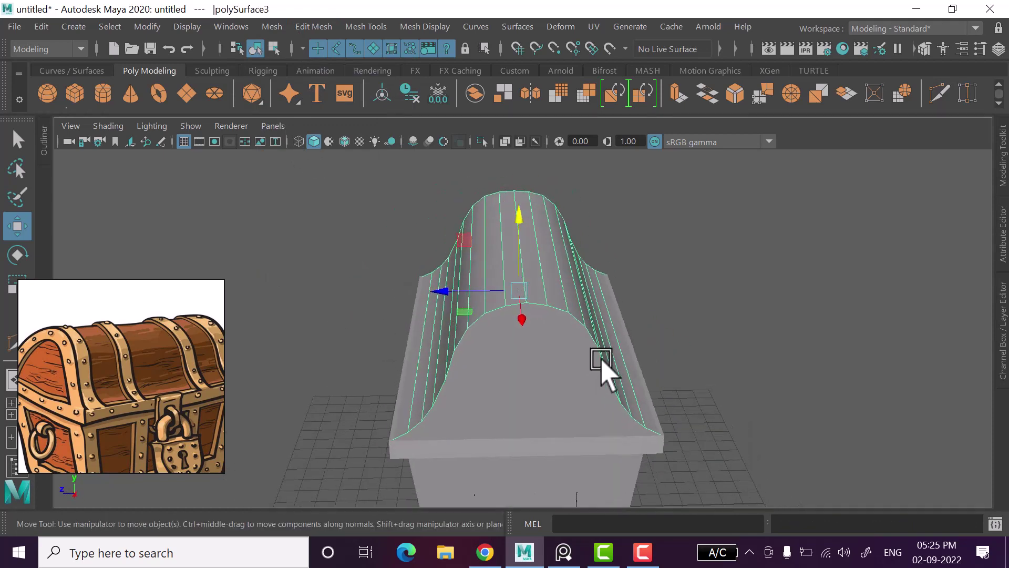
pyautogui.moveTo(604, 372); pyautogui.dragTo(630, 231, button='right')
pyautogui.press('Escape')
pyautogui.hotkey('ctrl', 'a')
# Expand Mesh Controls in the Attribute Editor, then close it and reselect the lid.
pyautogui.click(676, 265)
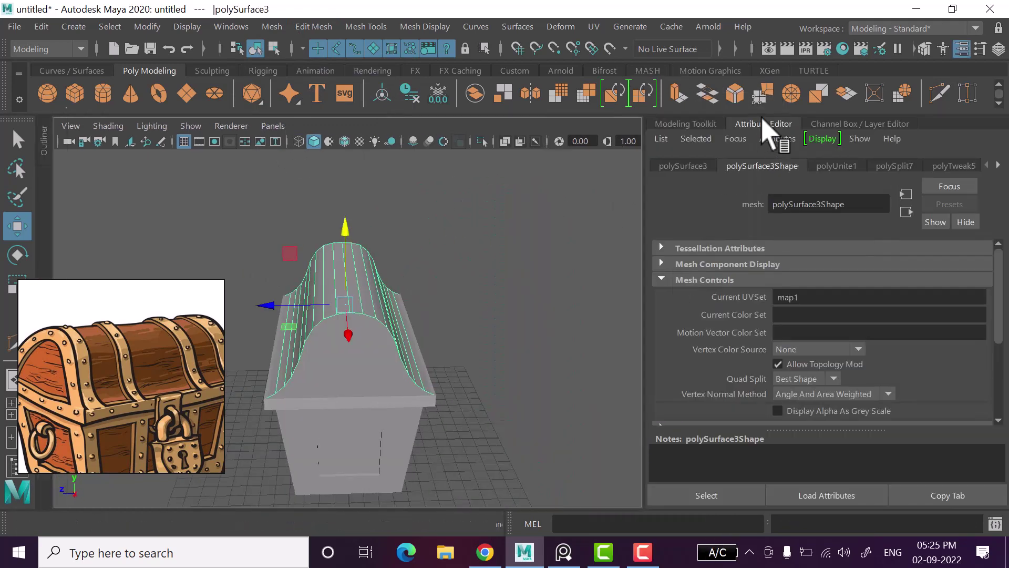
pyautogui.hotkey('ctrl', 'a')
pyautogui.click(704, 284)
pyautogui.click(541, 255)
pyautogui.moveTo(540, 254); pyautogui.dragTo(460, 95, button='right')
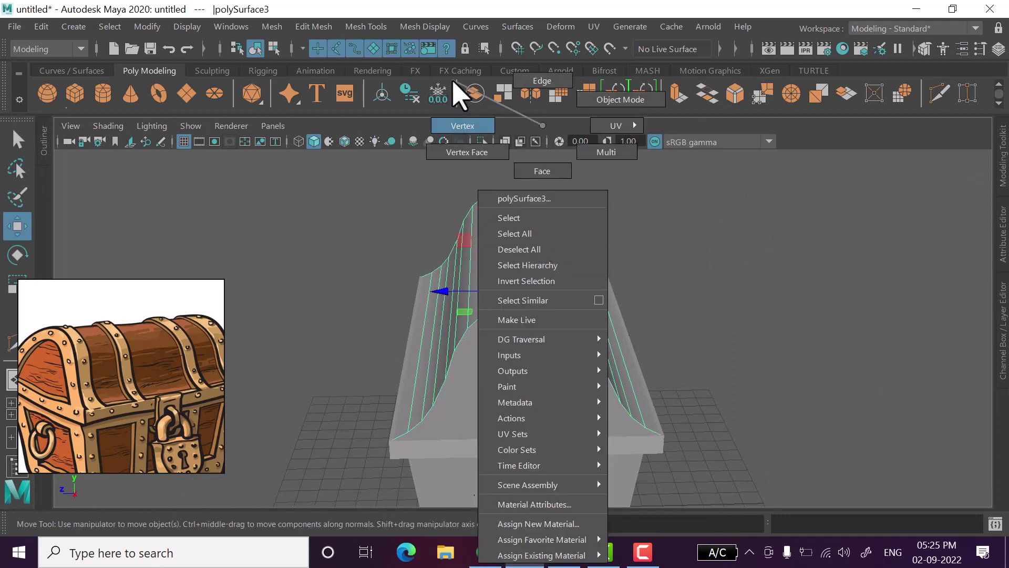
# Isolate Select the lid so the chest body is hidden.
pyautogui.keyDown('alt'); pyautogui.moveTo(470, 259); pyautogui.dragTo(667, 266); pyautogui.keyUp('alt')
pyautogui.moveTo(699, 132); pyautogui.dragTo(774, 106, button='right')
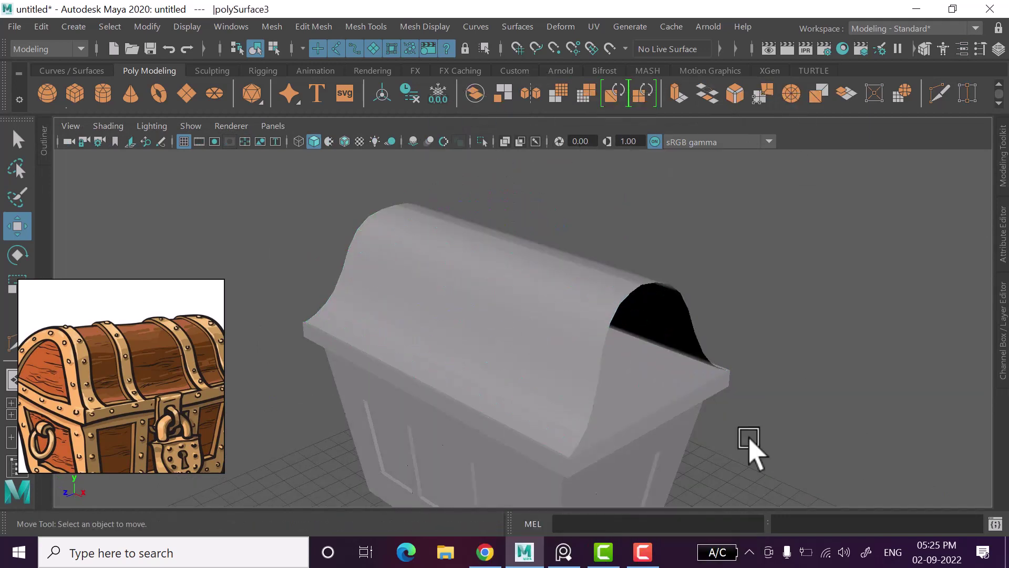
pyautogui.click(750, 446)
pyautogui.keyDown('alt'); pyautogui.moveTo(750, 446); pyautogui.dragTo(452, 253); pyautogui.keyUp('alt')
pyautogui.click(450, 258)
pyautogui.click(482, 139)
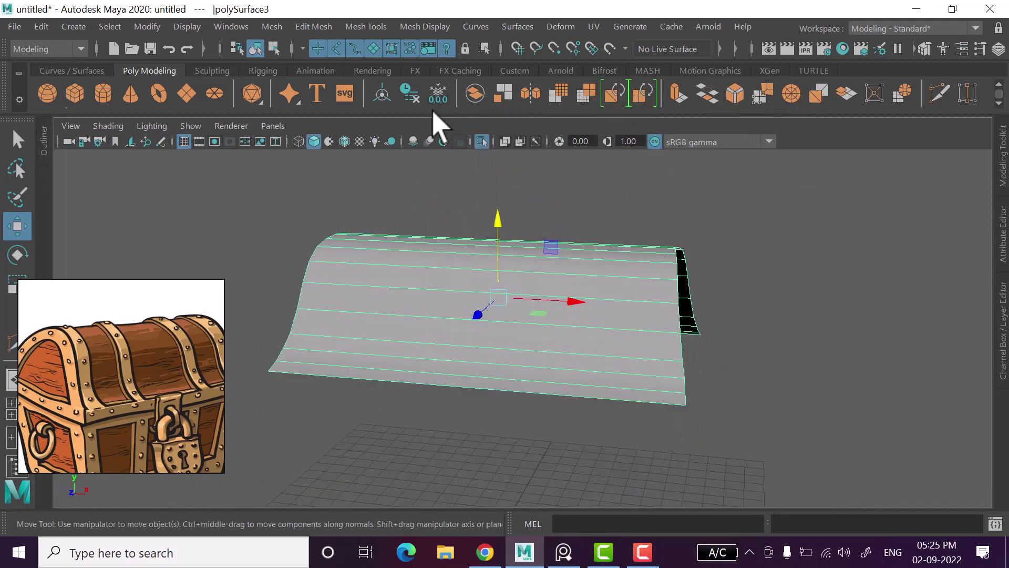
# Select all lid vertices, merge the overlapping ones, and return to Object Mode.
pyautogui.moveTo(618, 289); pyautogui.dragTo(524, 111, button='right')
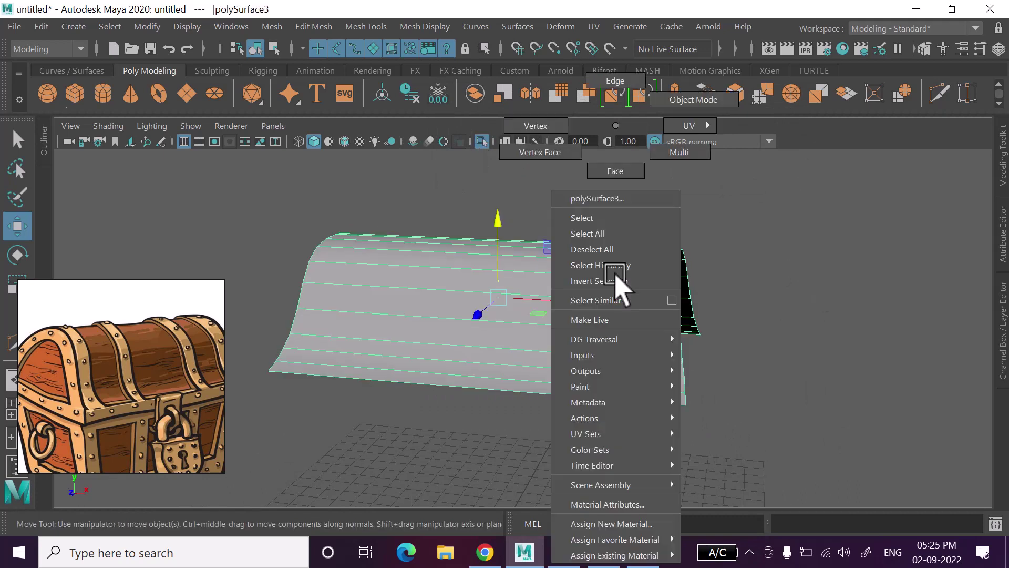
pyautogui.moveTo(223, 168); pyautogui.dragTo(831, 473)
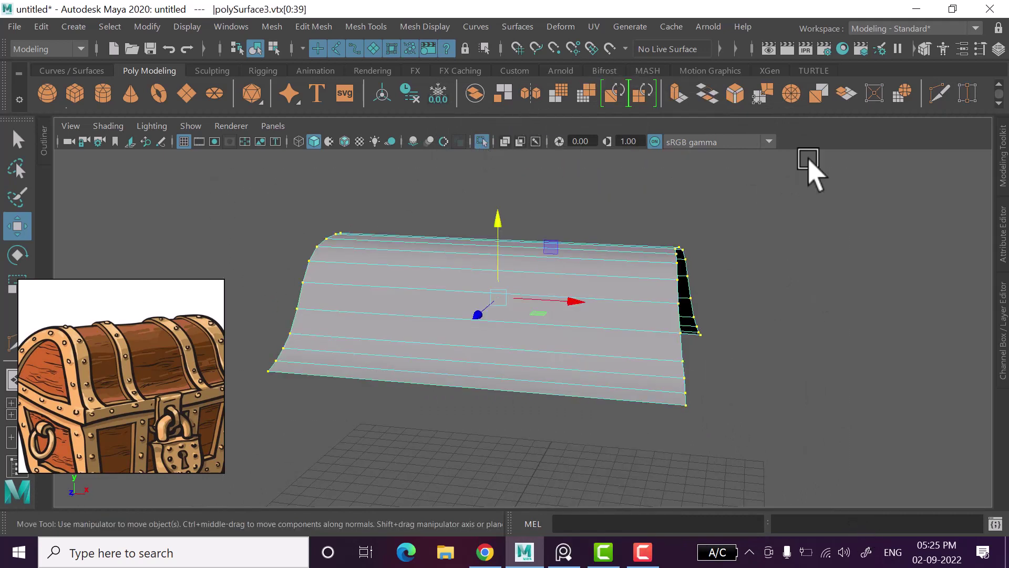
pyautogui.keyDown('shift'); pyautogui.moveTo(725, 337); pyautogui.dragTo(720, 248, button='right'); pyautogui.keyUp('shift')
pyautogui.keyDown('alt'); pyautogui.moveTo(721, 247); pyautogui.dragTo(739, 342); pyautogui.keyUp('alt')
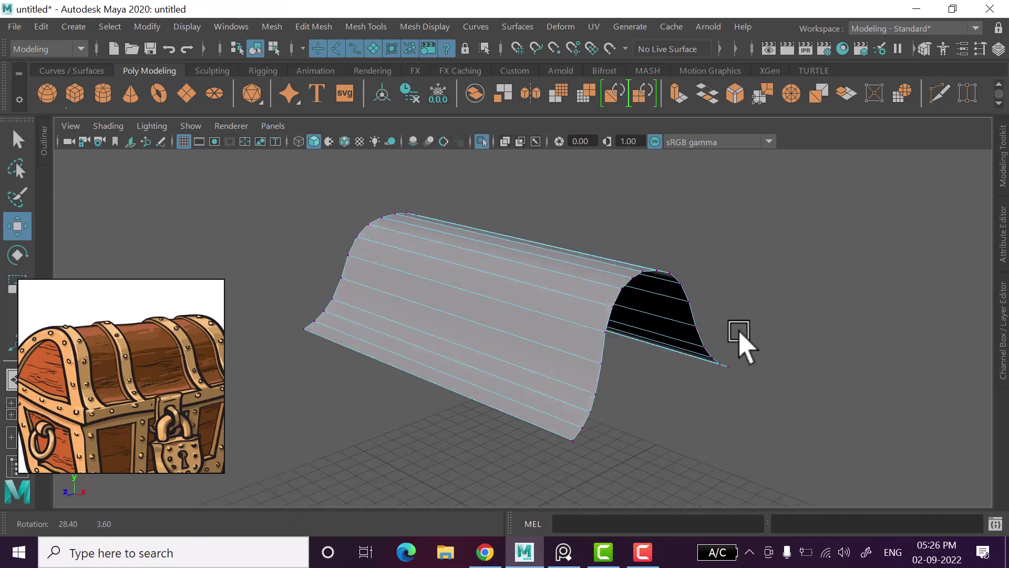
pyautogui.moveTo(773, 163); pyautogui.dragTo(841, 110, button='right')
# Switch the lid to Edge mode and select a lower edge at its open end.
pyautogui.click(854, 347)
pyautogui.scroll(3, 736, 360)
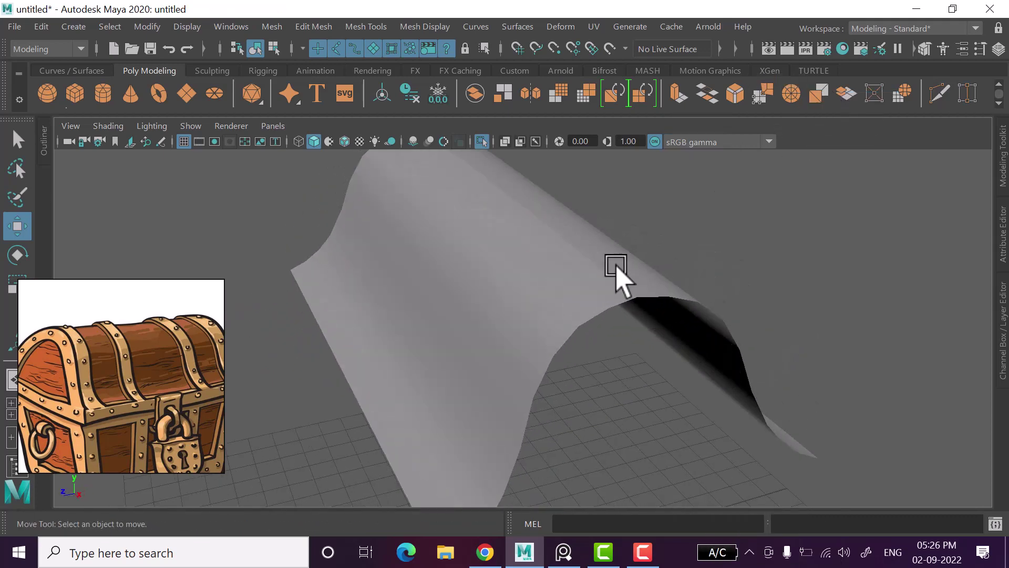
pyautogui.click(725, 289)
pyautogui.scroll(2, 776, 347)
pyautogui.click(775, 347)
pyautogui.moveTo(774, 342)
pyautogui.keyDown('alt'); pyautogui.mouseDown()
pyautogui.moveTo(743, 354)
pyautogui.moveTo(743, 333)
pyautogui.moveTo(750, 338)
pyautogui.mouseUp(); pyautogui.keyUp('alt')
pyautogui.click(616, 288)
pyautogui.moveTo(658, 371)
pyautogui.keyDown('alt'); pyautogui.mouseDown()
pyautogui.moveTo(620, 356)
pyautogui.moveTo(755, 446)
pyautogui.mouseUp(); pyautogui.keyUp('alt')
pyautogui.moveTo(813, 119); pyautogui.dragTo(815, 102, button='right')
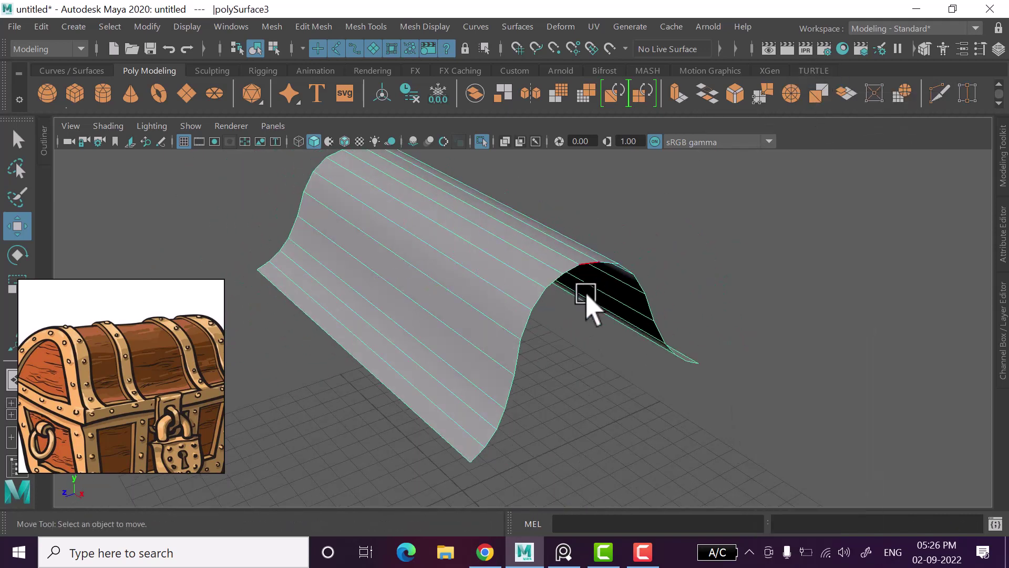
pyautogui.scroll(2, 479, 415)
pyautogui.click(515, 376)
# Bridge the first pair of lower end edges with a face strip.
pyautogui.moveTo(552, 428)
pyautogui.keyDown('alt'); pyautogui.mouseDown()
pyautogui.moveTo(473, 484)
pyautogui.moveTo(581, 462)
pyautogui.mouseUp(); pyautogui.keyUp('alt')
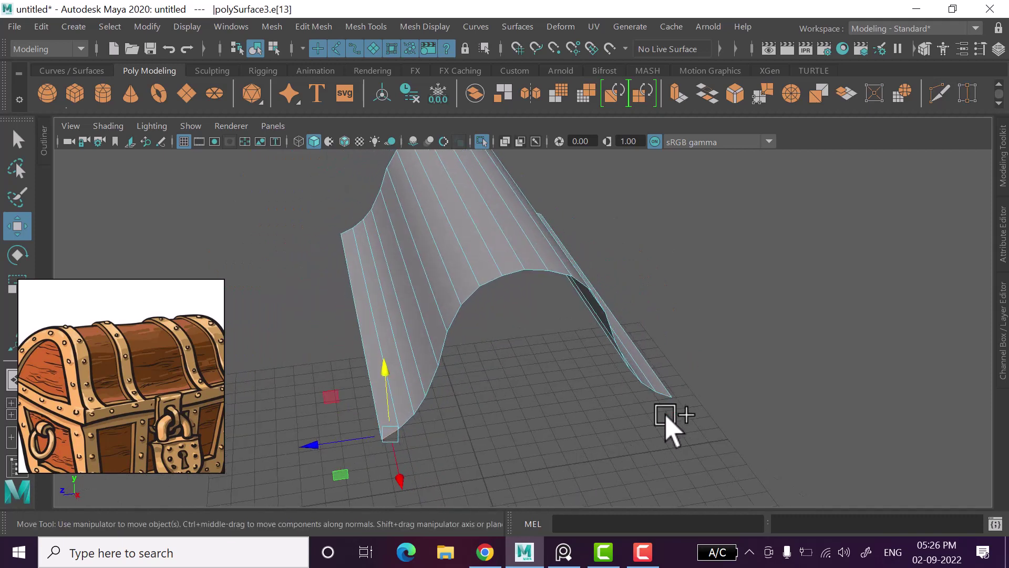
pyautogui.moveTo(666, 420)
pyautogui.keyDown('alt'); pyautogui.mouseDown()
pyautogui.moveTo(630, 425)
pyautogui.moveTo(699, 446)
pyautogui.moveTo(704, 437)
pyautogui.moveTo(694, 444)
pyautogui.moveTo(478, 313)
pyautogui.moveTo(468, 356)
pyautogui.moveTo(488, 356)
pyautogui.mouseUp(); pyautogui.keyUp('alt')
pyautogui.keyDown('alt'); pyautogui.moveTo(489, 356); pyautogui.dragTo(473, 390, button='right'); pyautogui.keyUp('alt')
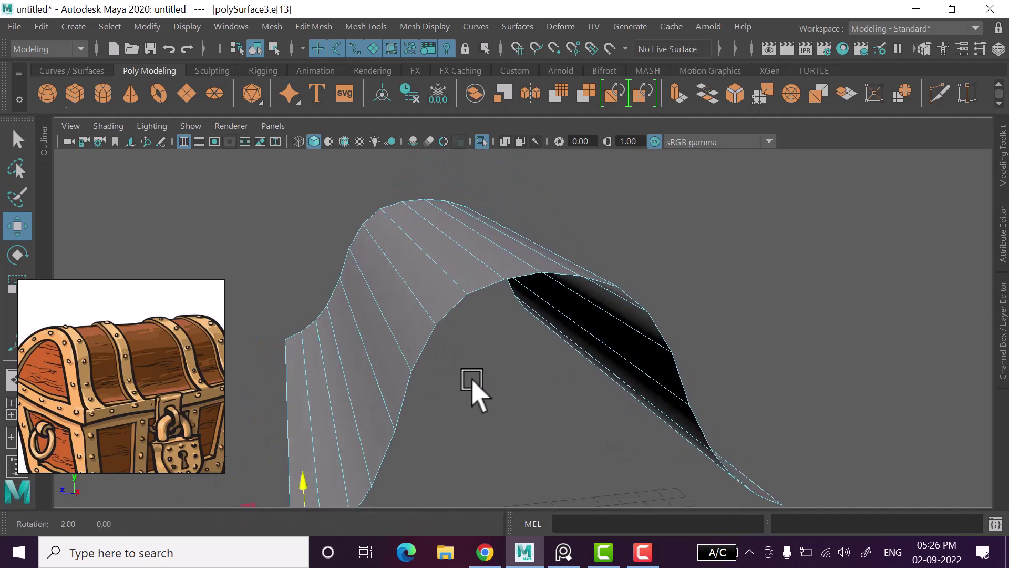
pyautogui.moveTo(411, 400)
pyautogui.keyDown('alt'); pyautogui.mouseDown()
pyautogui.moveTo(552, 450)
pyautogui.moveTo(562, 368)
pyautogui.mouseUp(); pyautogui.keyUp('alt')
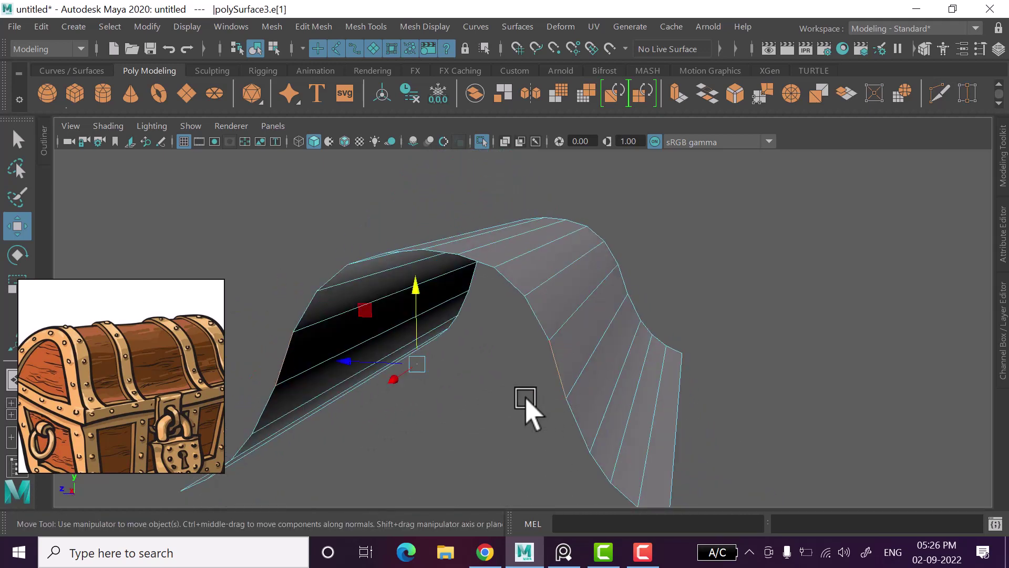
pyautogui.scroll(-5, 525, 407)
pyautogui.click(713, 100)
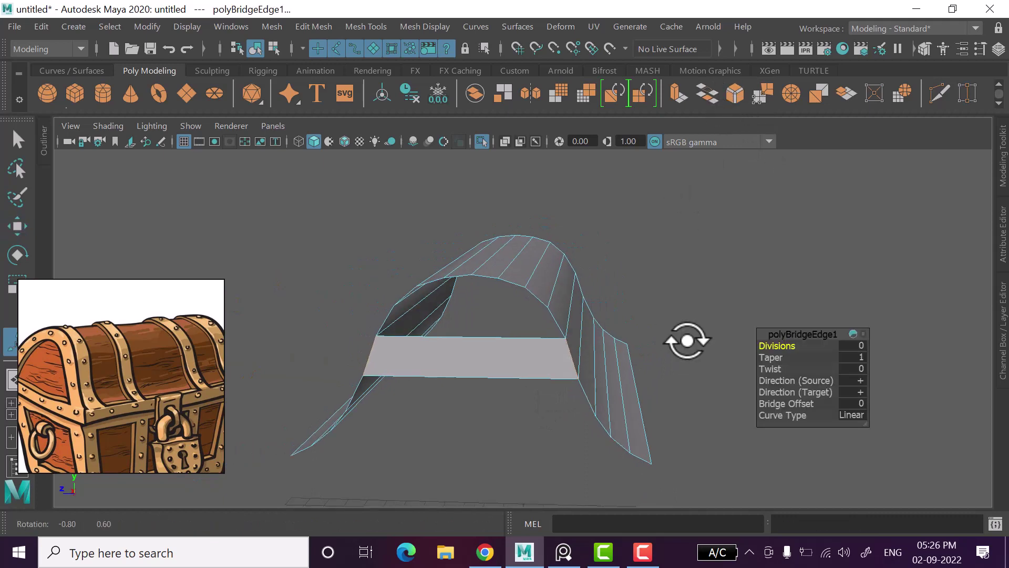
pyautogui.keyDown('alt'); pyautogui.moveTo(687, 340); pyautogui.dragTo(709, 354); pyautogui.keyUp('alt')
pyautogui.press('w')
# Select the opposite edge pair, undo an accidental merge, and bridge them.
pyautogui.moveTo(534, 421)
pyautogui.keyDown('alt'); pyautogui.mouseDown()
pyautogui.moveTo(550, 375)
pyautogui.moveTo(602, 376)
pyautogui.moveTo(541, 383)
pyautogui.moveTo(440, 358)
pyautogui.mouseUp(); pyautogui.keyUp('alt')
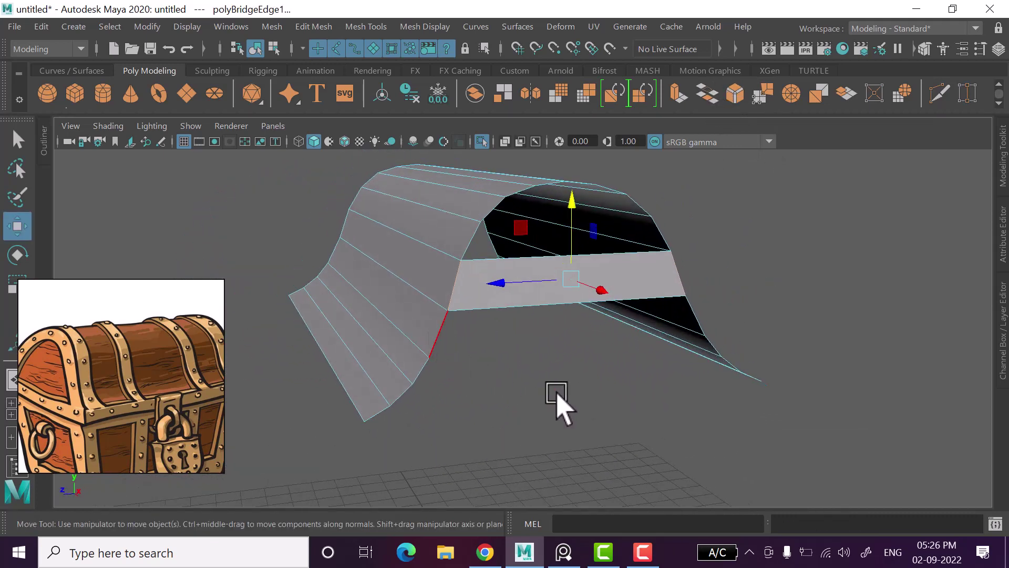
pyautogui.moveTo(557, 395)
pyautogui.keyDown('alt'); pyautogui.mouseDown()
pyautogui.moveTo(604, 394)
pyautogui.moveTo(572, 354)
pyautogui.mouseUp(); pyautogui.keyUp('alt')
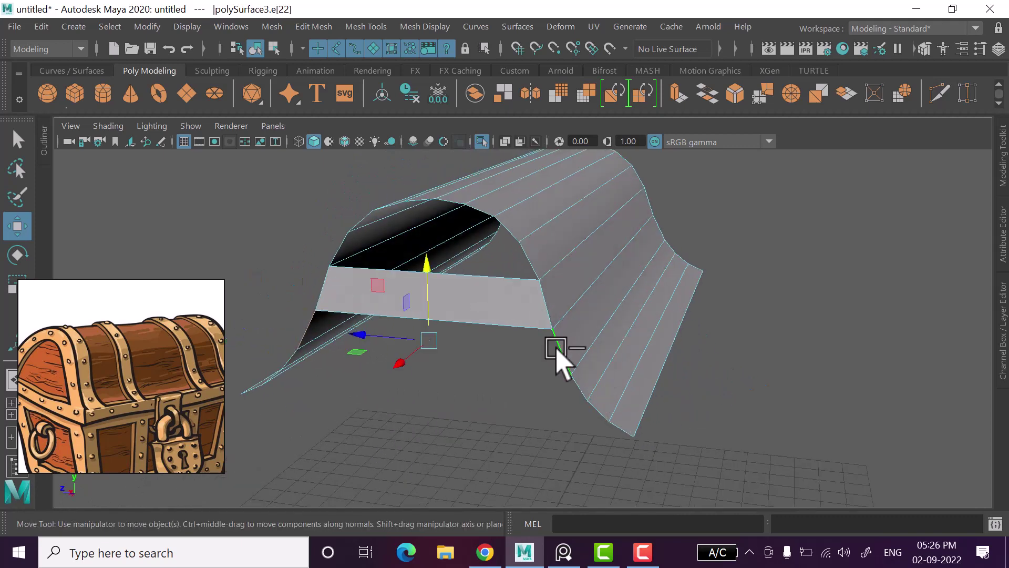
pyautogui.keyDown('shift'); pyautogui.click(649, 342); pyautogui.keyUp('shift')
pyautogui.click(755, 100)
pyautogui.keyDown('alt'); pyautogui.moveTo(547, 410); pyautogui.dragTo(583, 415); pyautogui.keyUp('alt')
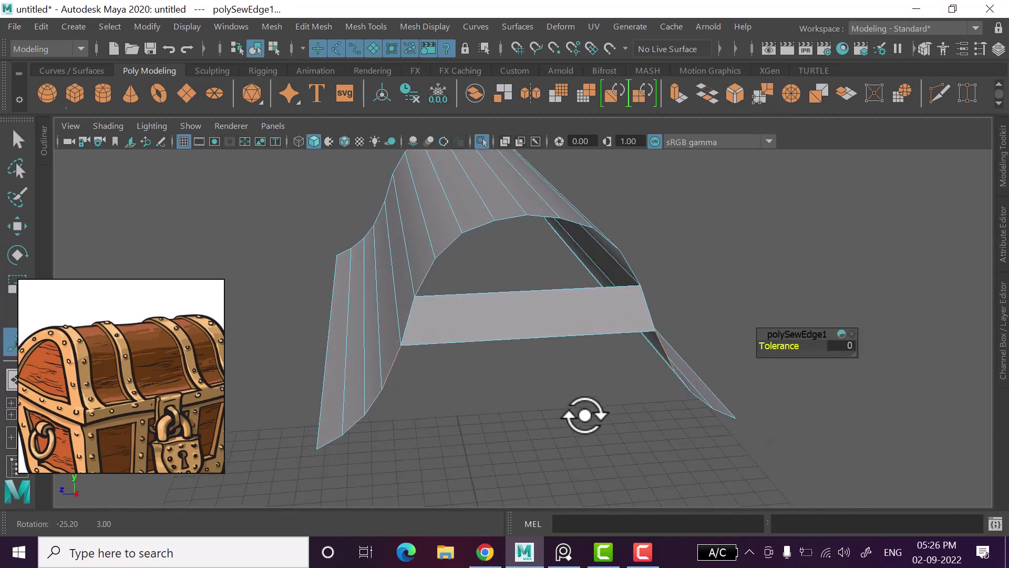
pyautogui.hotkey('ctrl', 'z')
pyautogui.keyDown('alt'); pyautogui.moveTo(625, 443); pyautogui.dragTo(575, 443); pyautogui.keyUp('alt')
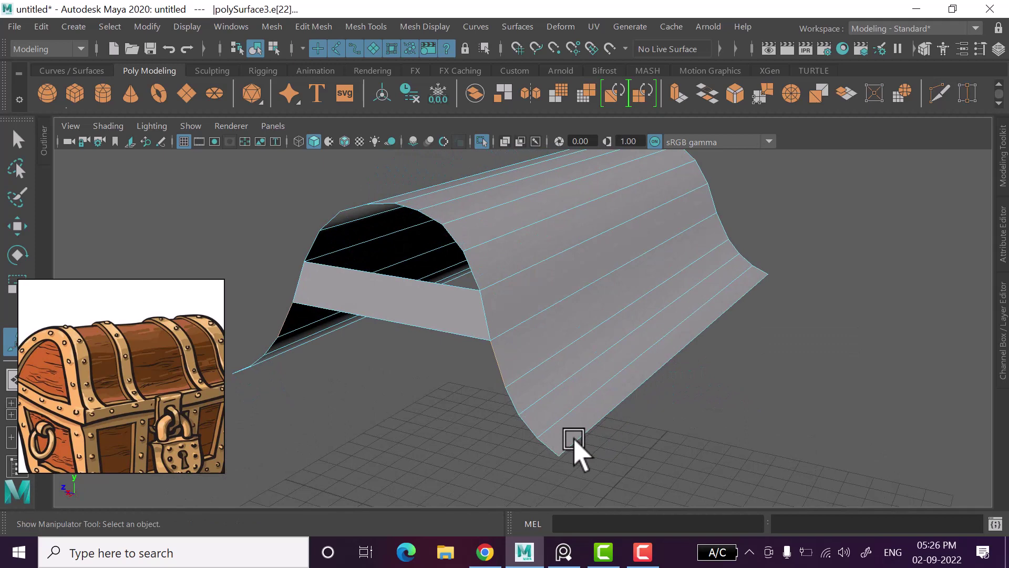
pyautogui.click(709, 101)
pyautogui.click(714, 434)
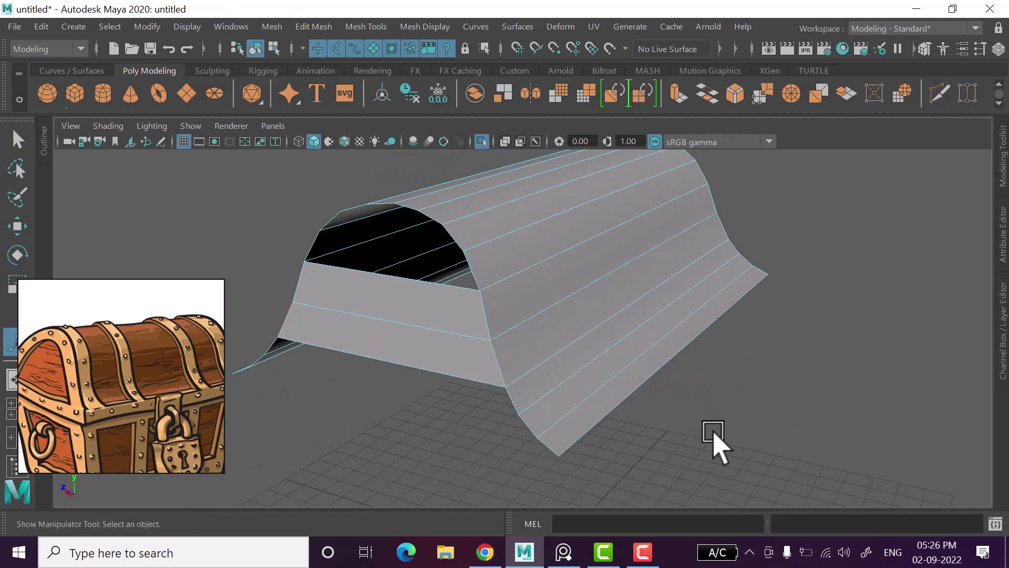
# Bridge the front strip's bottom edges and select the next lower side edge pair.
pyautogui.keyDown('alt'); pyautogui.moveTo(686, 444); pyautogui.dragTo(835, 436); pyautogui.keyUp('alt')
pyautogui.moveTo(518, 286)
pyautogui.keyDown('alt'); pyautogui.mouseDown()
pyautogui.moveTo(415, 300)
pyautogui.moveTo(449, 283)
pyautogui.moveTo(489, 342)
pyautogui.mouseUp(); pyautogui.keyUp('alt')
pyautogui.click(491, 339)
pyautogui.keyDown('alt'); pyautogui.moveTo(494, 341); pyautogui.dragTo(556, 390); pyautogui.keyUp('alt')
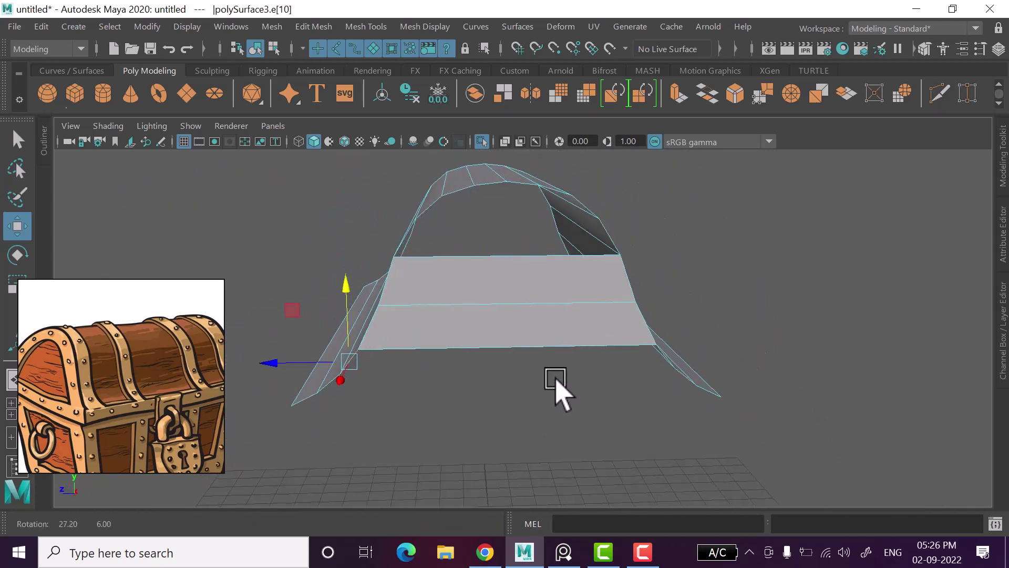
pyautogui.keyDown('alt'); pyautogui.moveTo(642, 401); pyautogui.dragTo(579, 383); pyautogui.keyUp('alt')
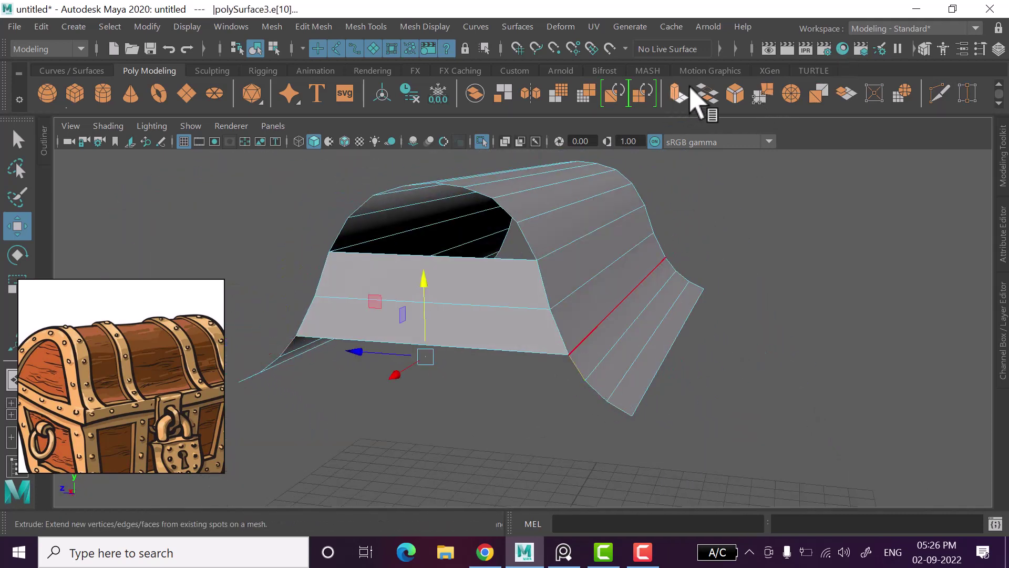
pyautogui.click(708, 93)
pyautogui.moveTo(766, 388)
pyautogui.keyDown('alt'); pyautogui.mouseDown()
pyautogui.moveTo(604, 458)
pyautogui.moveTo(636, 452)
pyautogui.moveTo(532, 400)
pyautogui.mouseUp(); pyautogui.keyUp('alt')
pyautogui.click(487, 362)
pyautogui.keyDown('alt'); pyautogui.moveTo(859, 405); pyautogui.dragTo(605, 428); pyautogui.keyUp('alt')
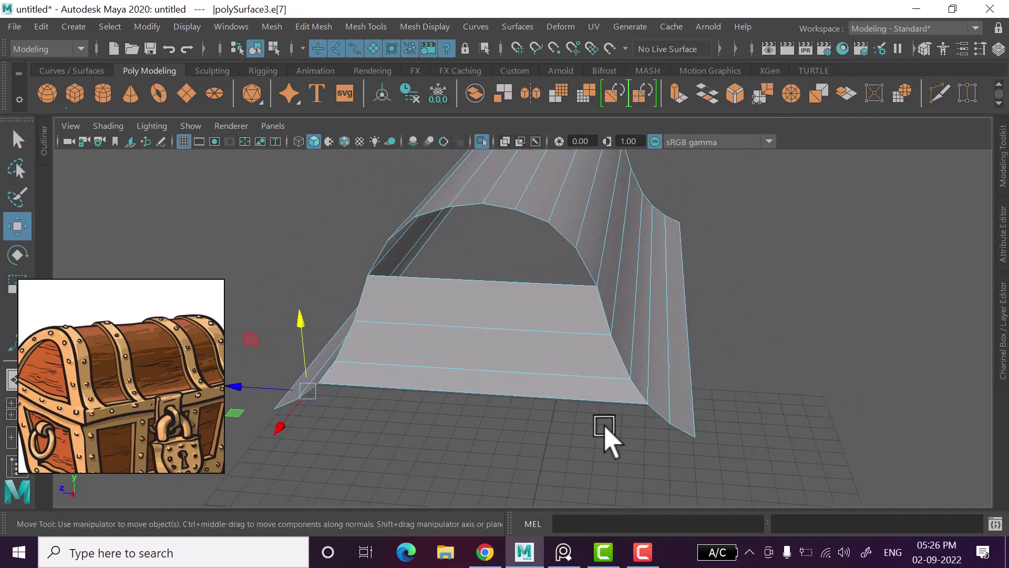
pyautogui.keyDown('shift'); pyautogui.click(661, 417); pyautogui.keyUp('shift')
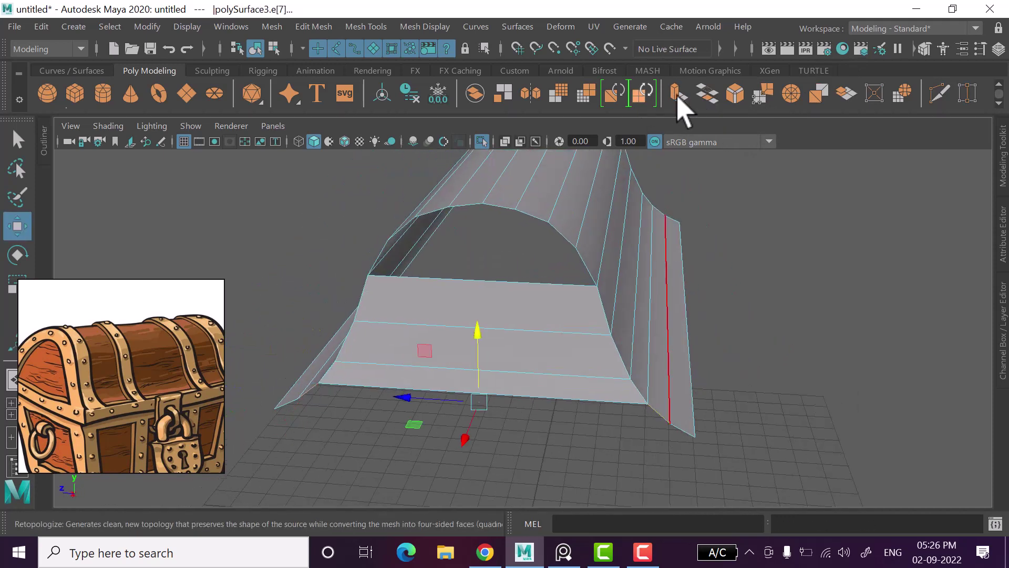
# Bridge the selected edges via Edit Mesh > Bridge options, then repeat on the front opening.
pyautogui.click(330, 27)
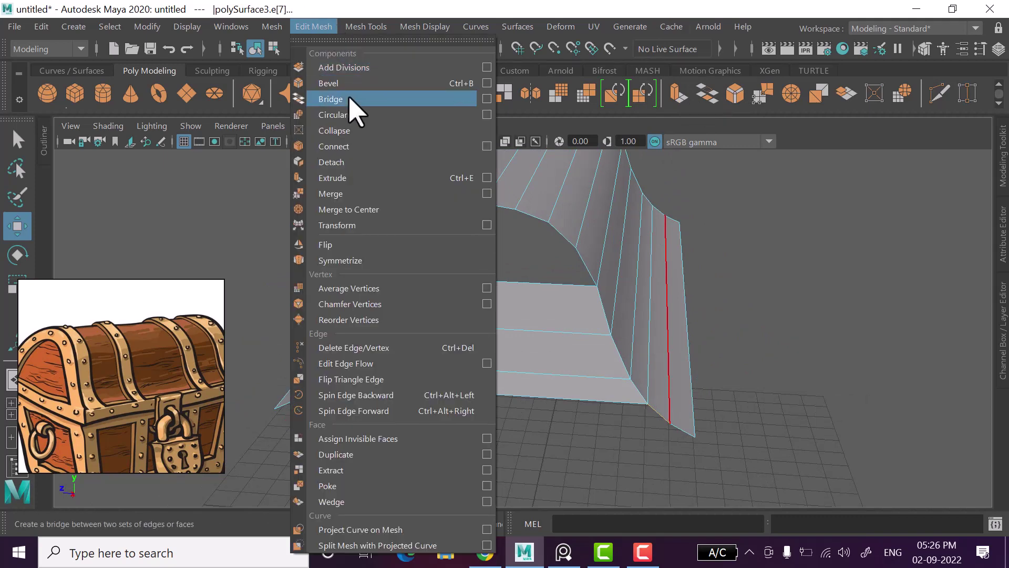
pyautogui.click(487, 99)
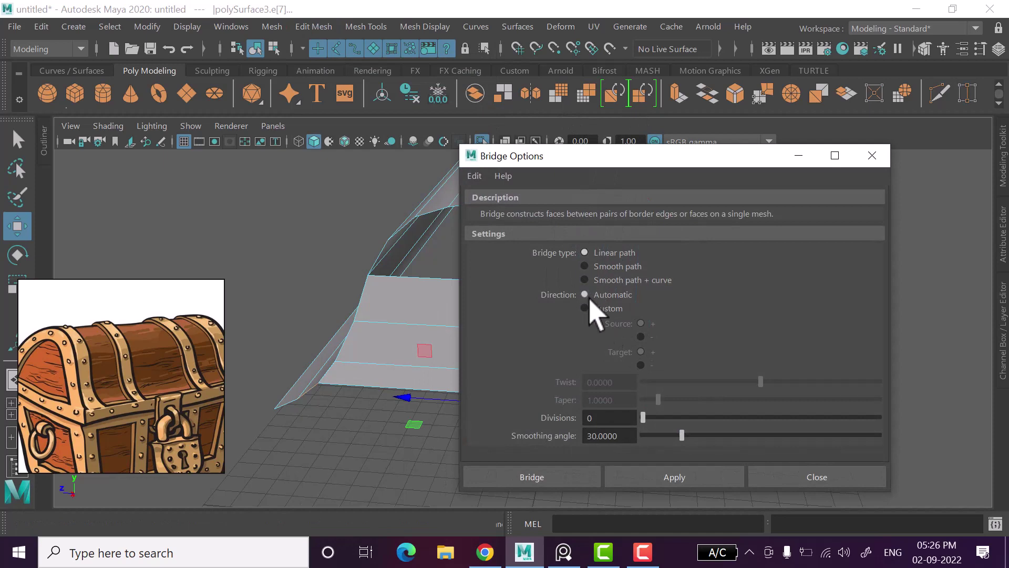
pyautogui.click(802, 489)
pyautogui.moveTo(741, 413)
pyautogui.keyDown('alt'); pyautogui.mouseDown()
pyautogui.moveTo(765, 405)
pyautogui.moveTo(518, 412)
pyautogui.moveTo(650, 412)
pyautogui.moveTo(581, 419)
pyautogui.moveTo(658, 383)
pyautogui.moveTo(645, 368)
pyautogui.mouseUp(); pyautogui.keyUp('alt')
pyautogui.press('g')
# Bridge the remaining border edge pairs across the arch, repeating with G.
pyautogui.click(526, 416)
pyautogui.press('g')
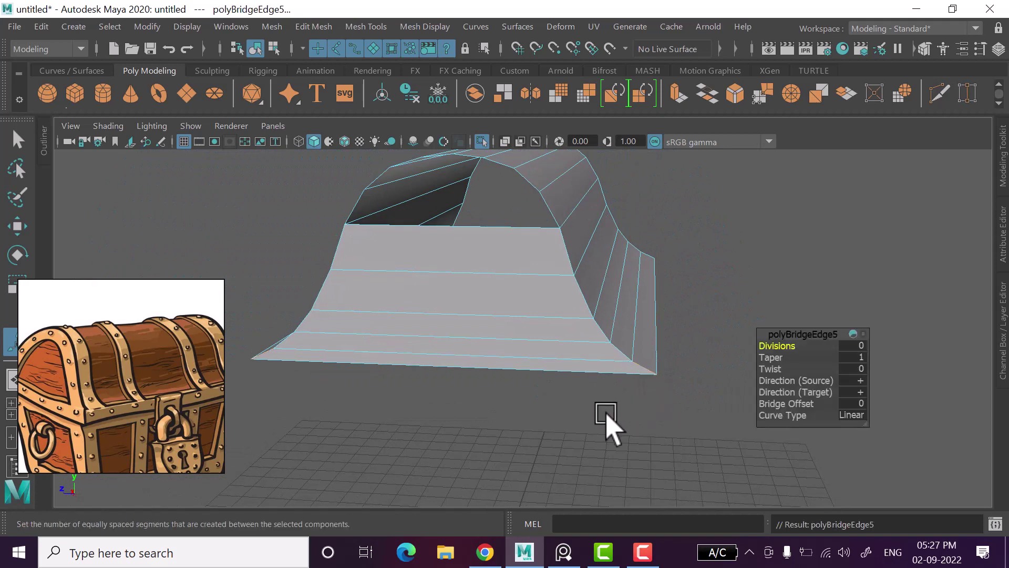
pyautogui.keyDown('alt'); pyautogui.moveTo(605, 410); pyautogui.dragTo(687, 421); pyautogui.keyUp('alt')
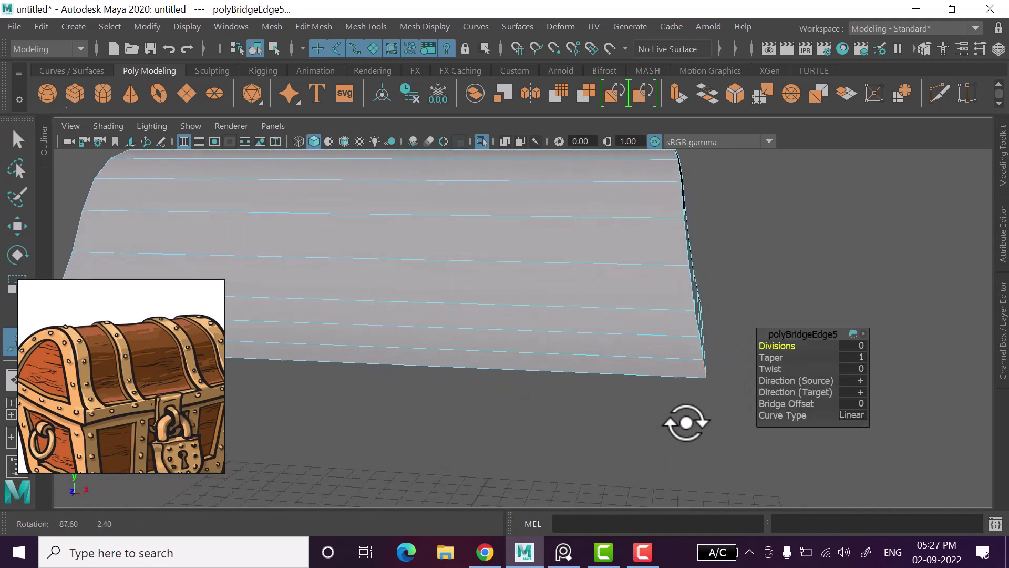
pyautogui.moveTo(686, 421)
pyautogui.keyDown('alt'); pyautogui.mouseDown(button='middle')
pyautogui.moveTo(673, 362)
pyautogui.moveTo(687, 389)
pyautogui.mouseUp(button='middle'); pyautogui.keyUp('alt')
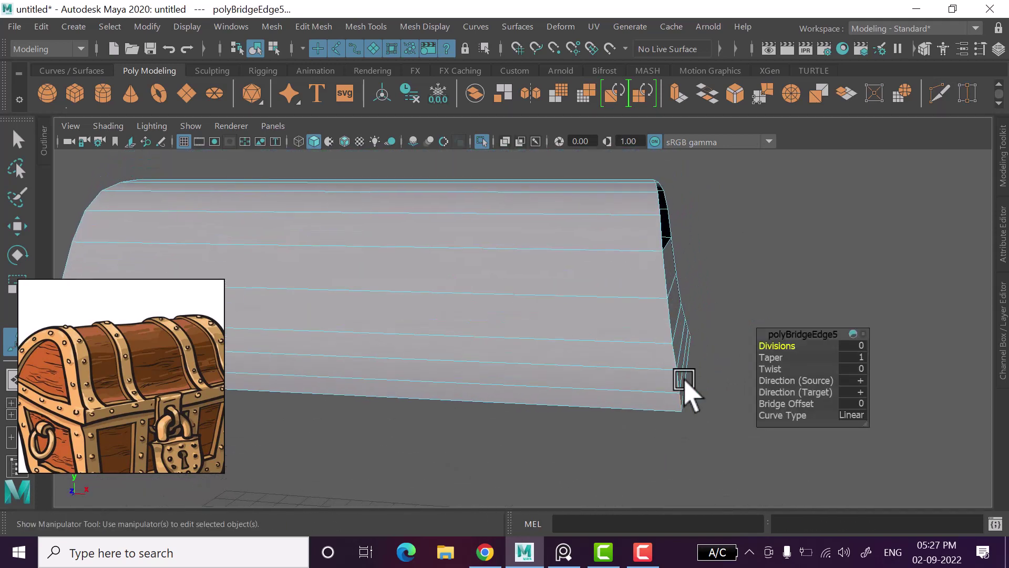
pyautogui.moveTo(687, 390)
pyautogui.keyDown('alt'); pyautogui.mouseDown()
pyautogui.moveTo(698, 371)
pyautogui.moveTo(638, 385)
pyautogui.mouseUp(); pyautogui.keyUp('alt')
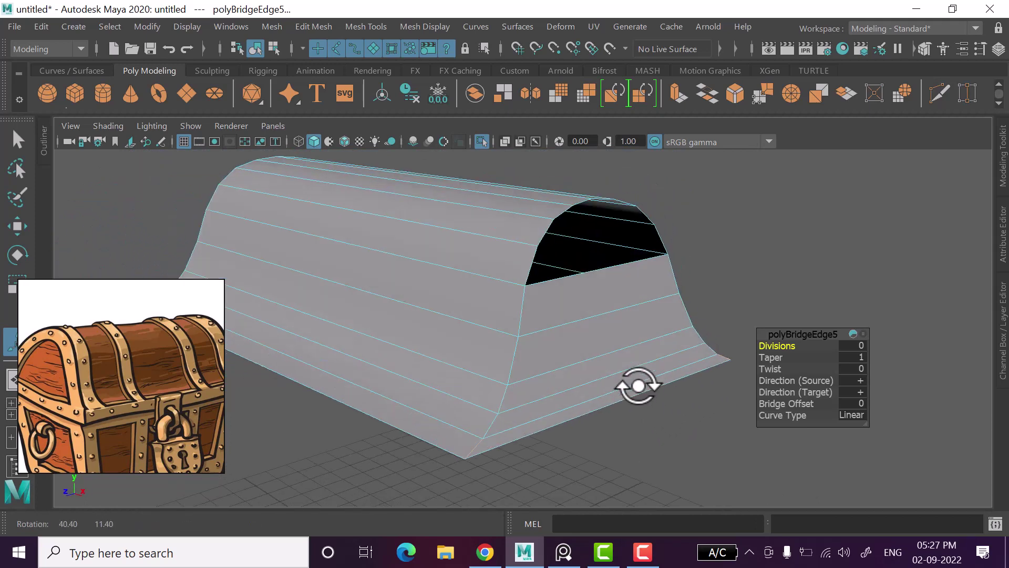
pyautogui.keyDown('alt'); pyautogui.moveTo(638, 386); pyautogui.dragTo(566, 399, button='middle'); pyautogui.keyUp('alt')
pyautogui.keyDown('alt'); pyautogui.moveTo(565, 399); pyautogui.dragTo(561, 410); pyautogui.keyUp('alt')
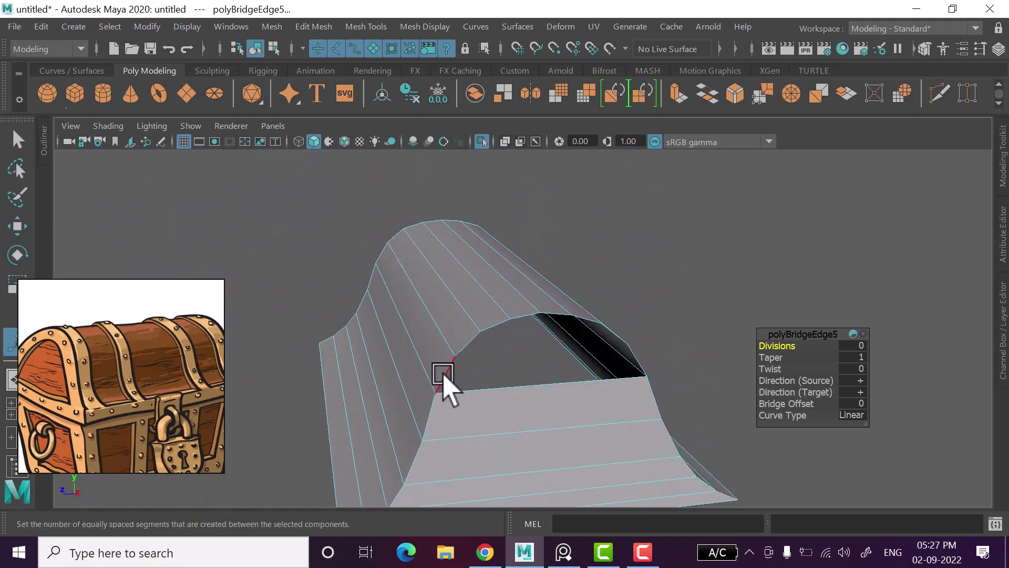
pyautogui.moveTo(441, 379)
pyautogui.keyDown('alt'); pyautogui.mouseDown()
pyautogui.moveTo(500, 401)
pyautogui.moveTo(531, 379)
pyautogui.mouseUp(); pyautogui.keyUp('alt')
pyautogui.keyDown('shift'); pyautogui.click(530, 368); pyautogui.keyUp('shift')
pyautogui.press('g')
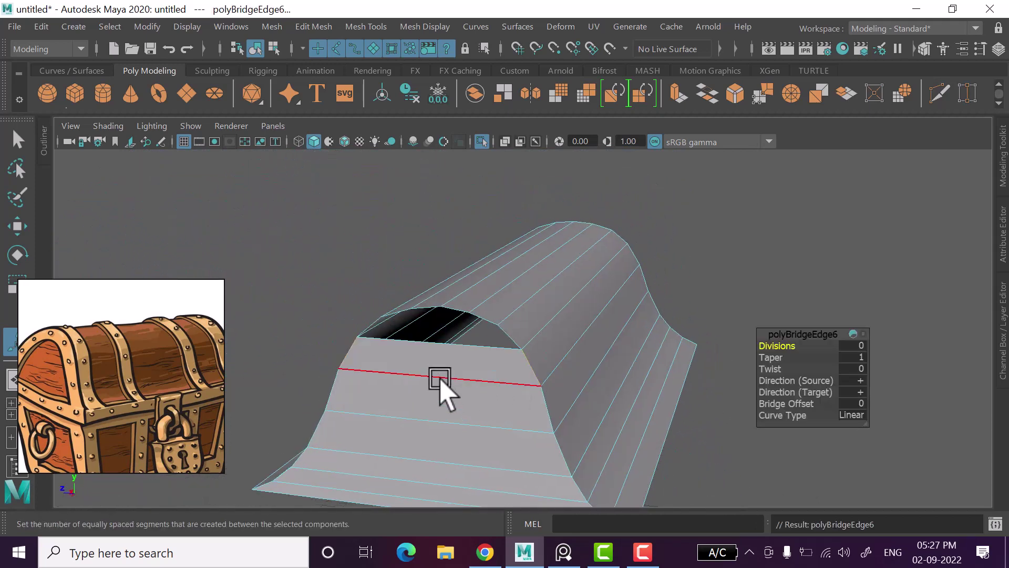
# Cap the last upper-arch gap with a single face using Mesh > Fill Hole.
pyautogui.moveTo(440, 387)
pyautogui.keyDown('alt'); pyautogui.mouseDown()
pyautogui.moveTo(496, 387)
pyautogui.moveTo(513, 345)
pyautogui.mouseUp(); pyautogui.keyUp('alt')
pyautogui.click(524, 361)
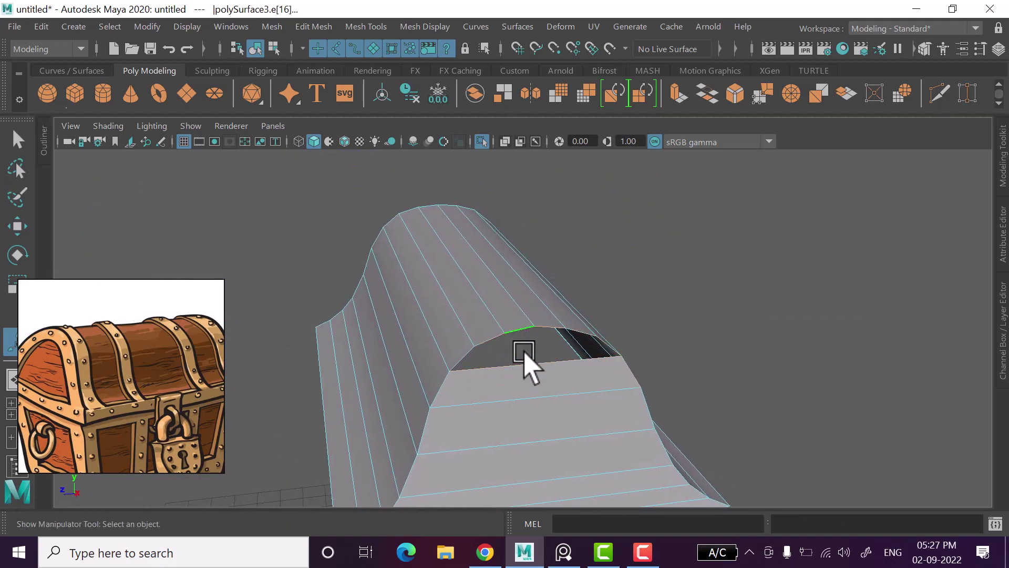
pyautogui.press('w')
pyautogui.click(268, 27)
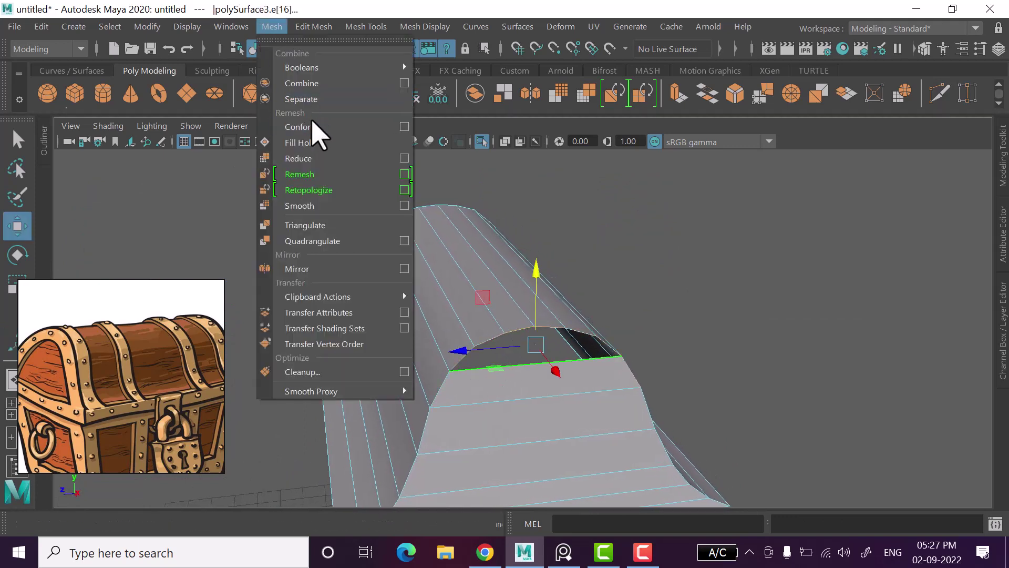
pyautogui.click(314, 145)
pyautogui.click(778, 384)
pyautogui.moveTo(759, 399)
pyautogui.keyDown('alt'); pyautogui.mouseDown()
pyautogui.moveTo(707, 393)
pyautogui.moveTo(699, 374)
pyautogui.mouseUp(); pyautogui.keyUp('alt')
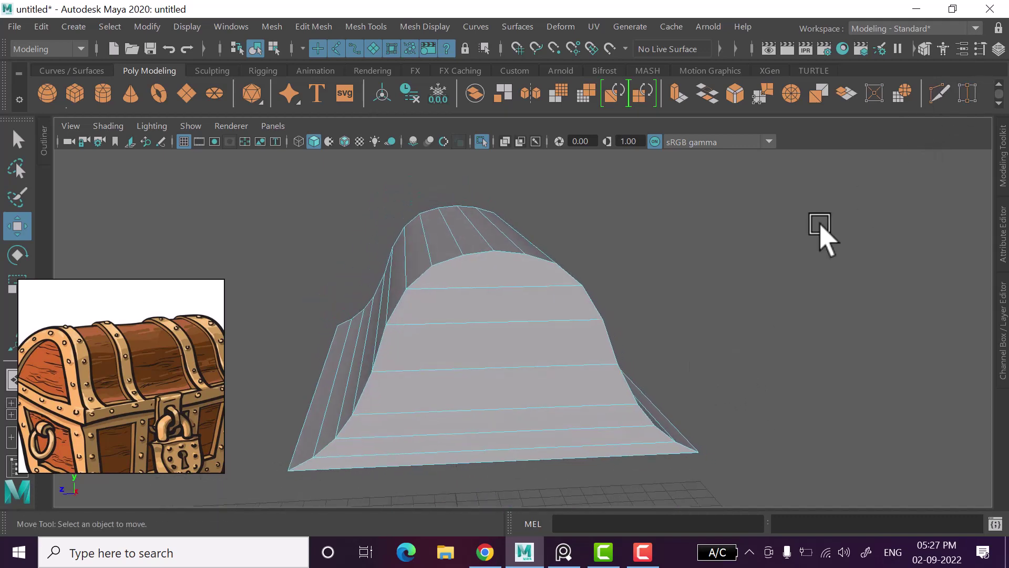
pyautogui.moveTo(822, 237); pyautogui.dragTo(733, 151, button='right')
# With Multi-Cut, slice a vertical edge loop through the middle of the lid's front.
pyautogui.click(939, 93)
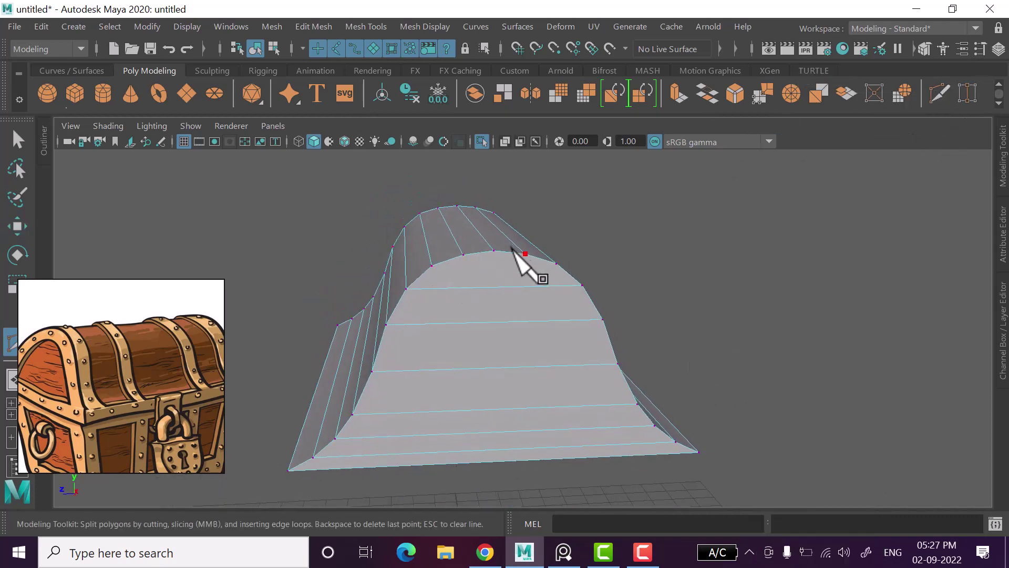
pyautogui.keyDown('alt'); pyautogui.moveTo(515, 399); pyautogui.dragTo(495, 427); pyautogui.keyUp('alt')
pyautogui.keyDown('alt'); pyautogui.moveTo(496, 428); pyautogui.dragTo(543, 410, button='middle'); pyautogui.keyUp('alt')
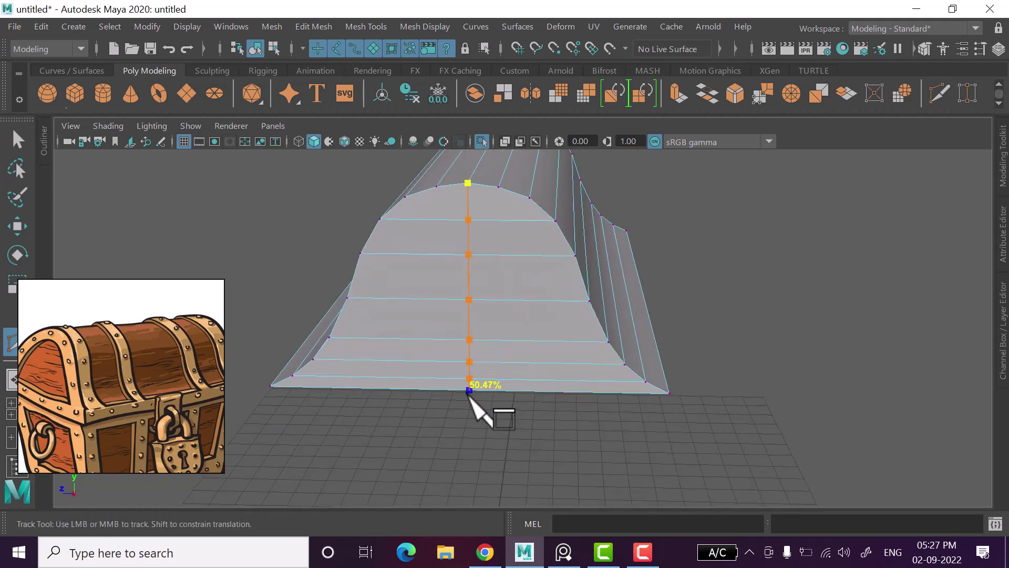
pyautogui.keyDown('alt'); pyautogui.moveTo(467, 392); pyautogui.dragTo(541, 428); pyautogui.keyUp('alt')
pyautogui.moveTo(540, 428)
pyautogui.keyDown('alt'); pyautogui.mouseDown(button='middle')
pyautogui.moveTo(518, 405)
pyautogui.moveTo(518, 441)
pyautogui.mouseUp(button='middle'); pyautogui.keyUp('alt')
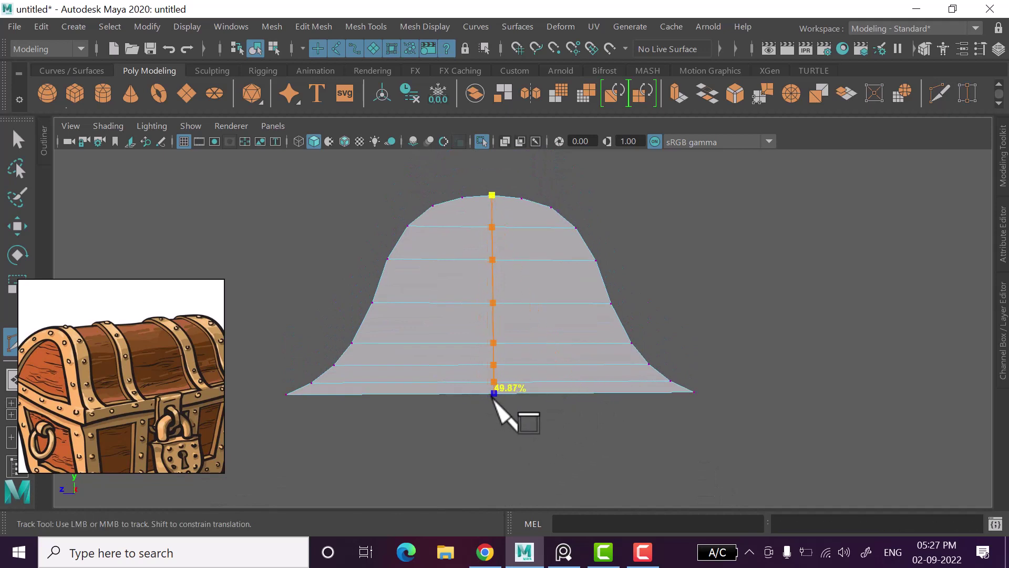
pyautogui.click(493, 394)
pyautogui.press('w')
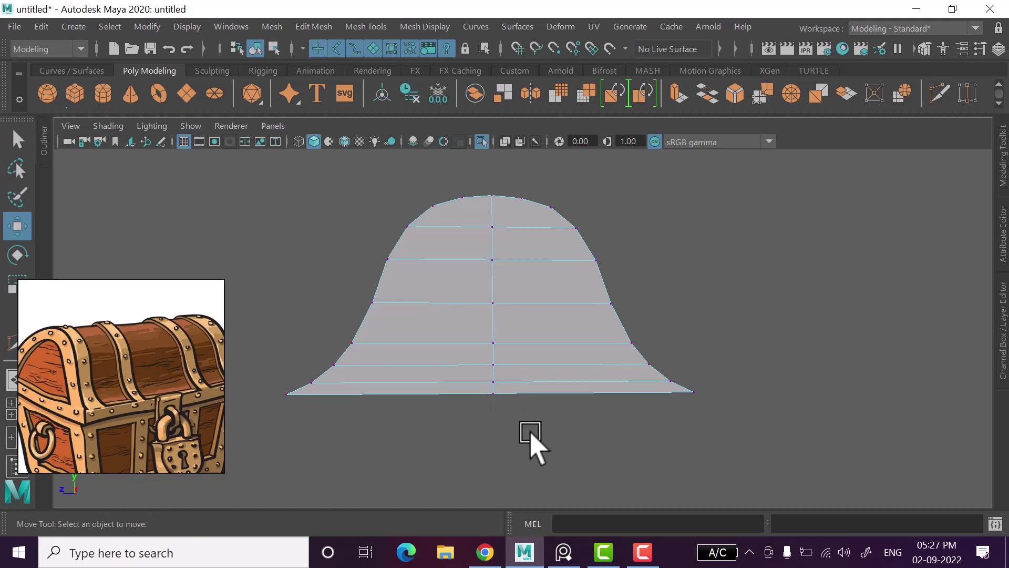
# Multi-Cut another vertical edge ending at the lid's bottom edge.
pyautogui.keyDown('alt'); pyautogui.moveTo(513, 427); pyautogui.dragTo(517, 438); pyautogui.keyUp('alt')
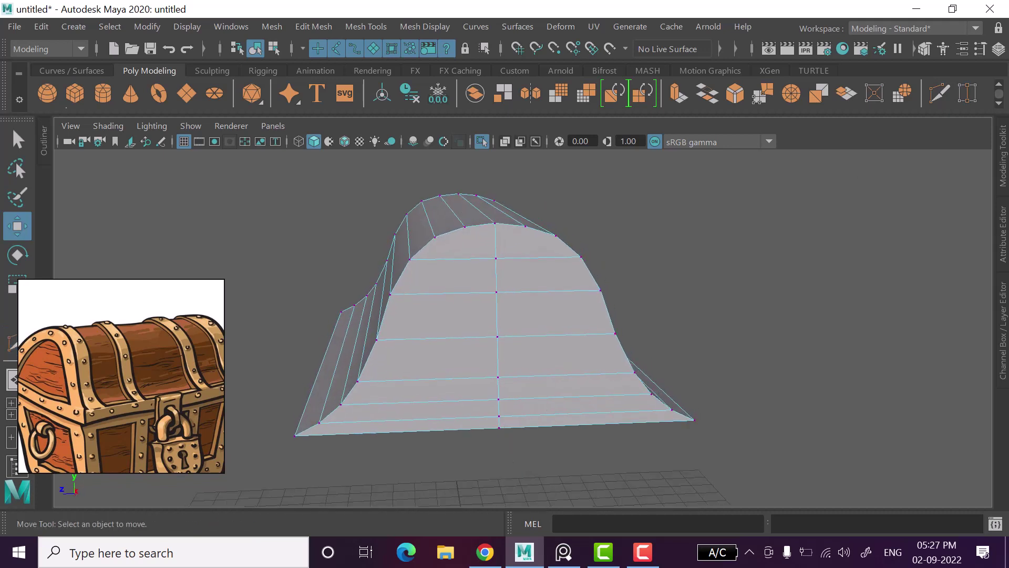
pyautogui.keyDown('shift'); pyautogui.moveTo(825, 164); pyautogui.dragTo(716, 169, button='right'); pyautogui.keyUp('shift')
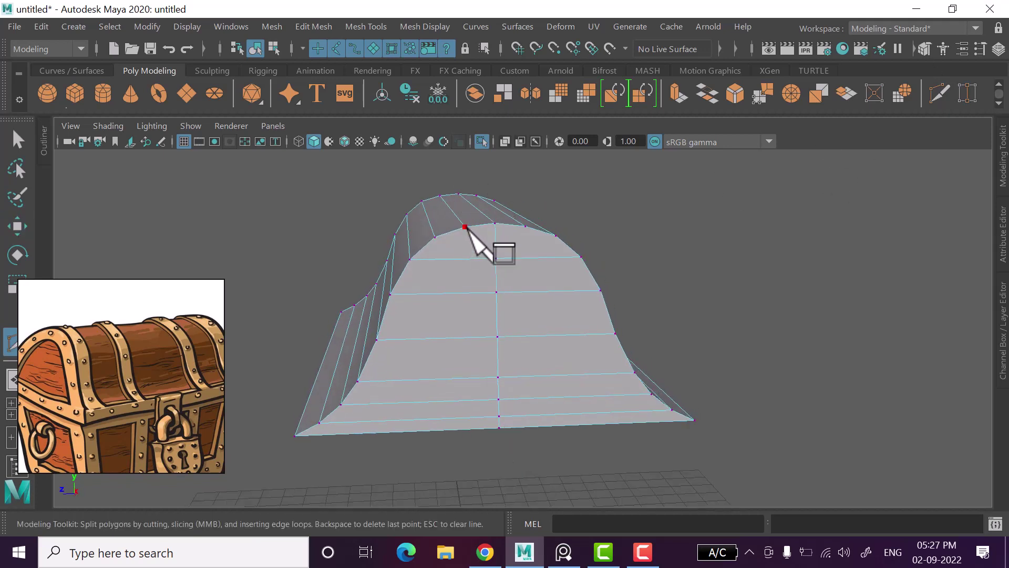
pyautogui.moveTo(451, 491)
pyautogui.keyDown('alt'); pyautogui.mouseDown()
pyautogui.moveTo(462, 463)
pyautogui.moveTo(454, 408)
pyautogui.mouseUp(); pyautogui.keyUp('alt')
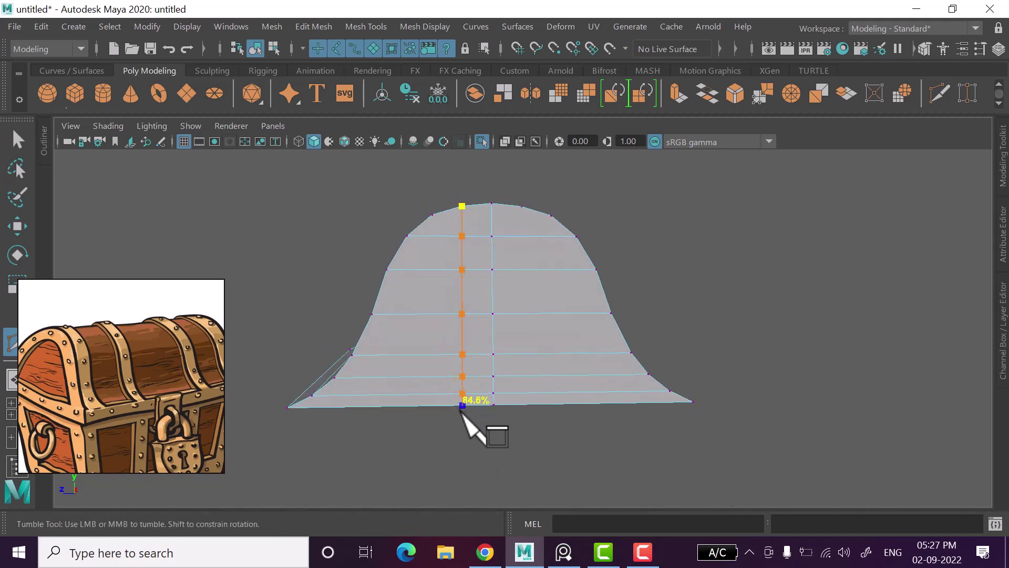
pyautogui.click(459, 405)
pyautogui.press('w')
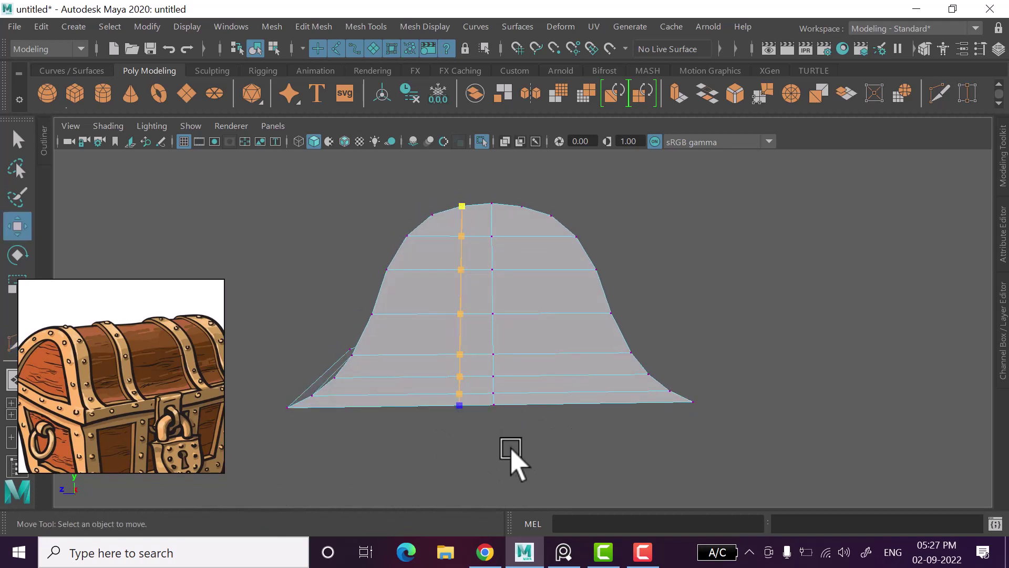
# Cut an edge down from the lid's top vertex, then undo the misplaced cut.
pyautogui.keyDown('alt'); pyautogui.moveTo(462, 270); pyautogui.dragTo(458, 310, button='middle'); pyautogui.keyUp('alt')
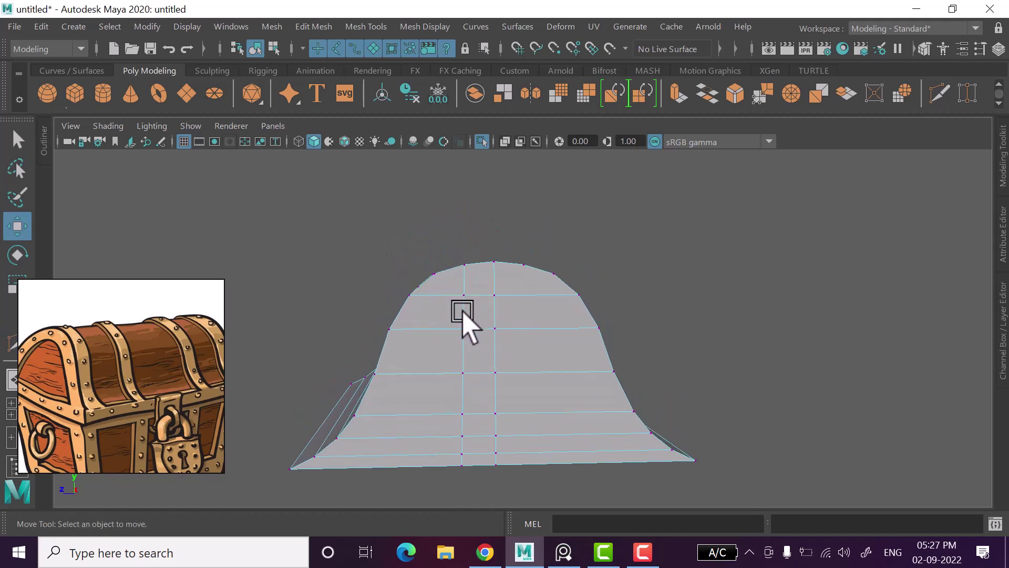
pyautogui.scroll(3, 420, 379)
pyautogui.keyDown('alt'); pyautogui.moveTo(428, 298); pyautogui.dragTo(464, 310); pyautogui.keyUp('alt')
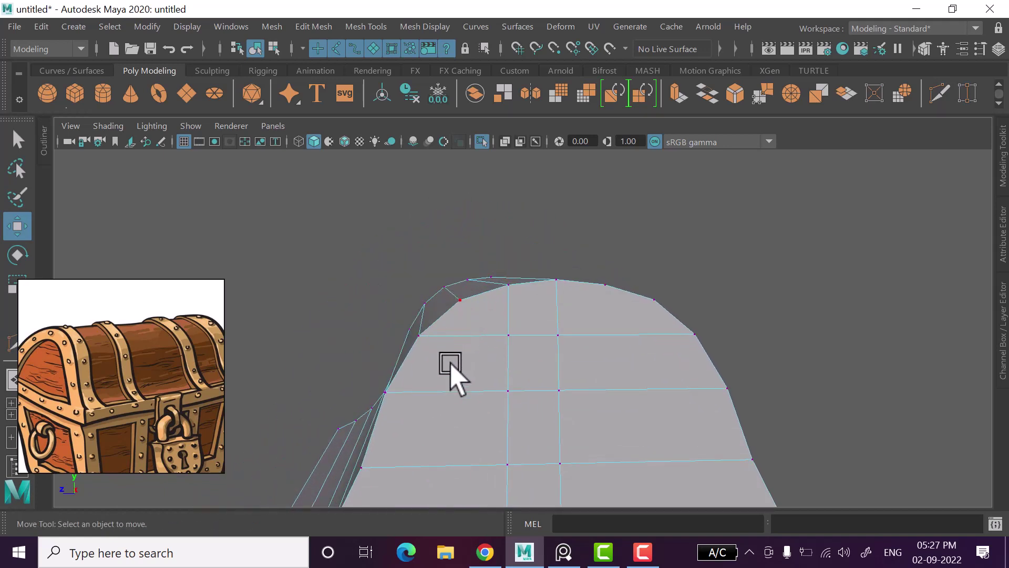
pyautogui.keyDown('alt'); pyautogui.moveTo(450, 368); pyautogui.dragTo(424, 289); pyautogui.keyUp('alt')
pyautogui.keyDown('shift'); pyautogui.moveTo(444, 239); pyautogui.dragTo(434, 199, button='right'); pyautogui.keyUp('shift')
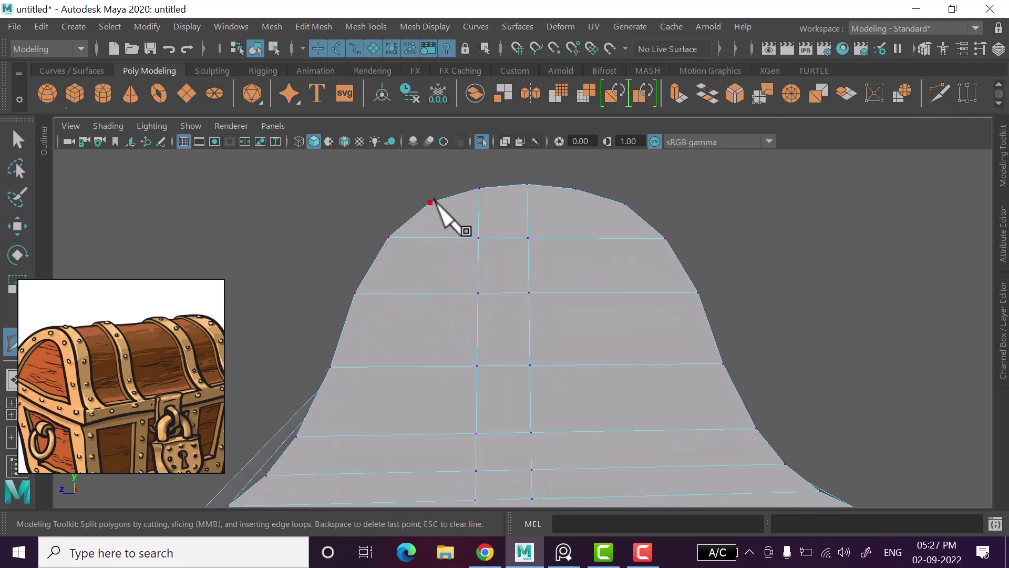
pyautogui.click(422, 293)
pyautogui.press('w')
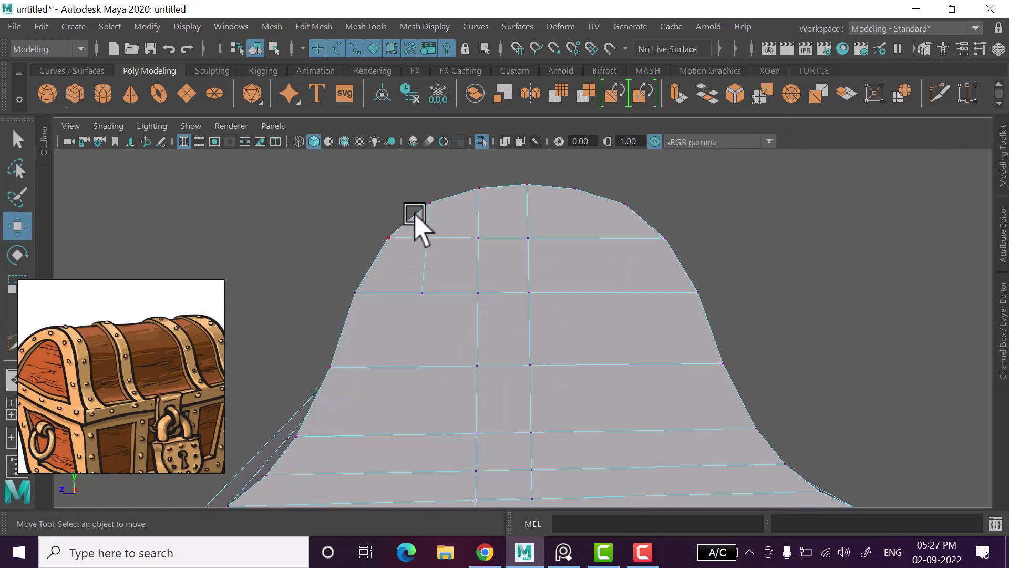
pyautogui.hotkey('ctrl', 'z')
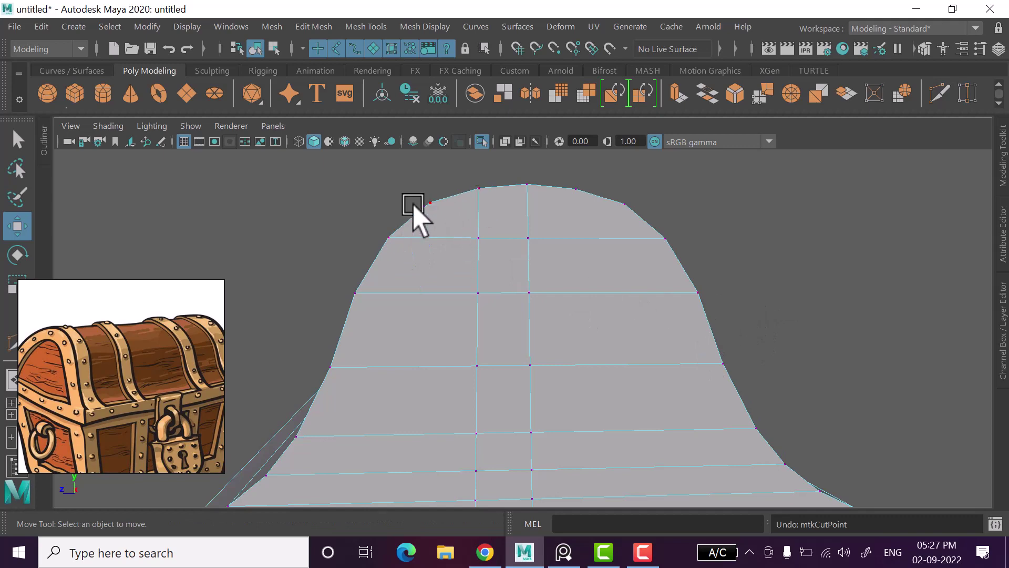
# Recut a vertical edge loop from the top-edge vertex down to the lid's bottom edge.
pyautogui.moveTo(526, 238)
pyautogui.keyDown('alt'); pyautogui.mouseDown()
pyautogui.moveTo(708, 266)
pyautogui.moveTo(671, 331)
pyautogui.moveTo(626, 343)
pyautogui.moveTo(519, 289)
pyautogui.moveTo(506, 311)
pyautogui.moveTo(515, 310)
pyautogui.moveTo(489, 333)
pyautogui.mouseUp(); pyautogui.keyUp('alt')
pyautogui.click(940, 93)
pyautogui.click(482, 231)
pyautogui.keyDown('alt'); pyautogui.moveTo(481, 231); pyautogui.dragTo(487, 351); pyautogui.keyUp('alt')
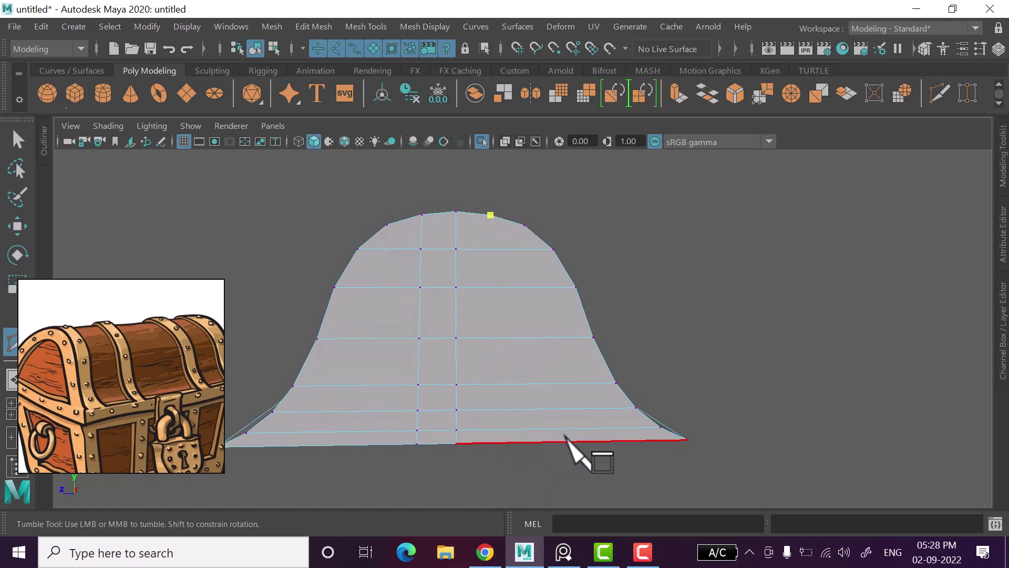
pyautogui.click(495, 431)
pyautogui.press('w')
pyautogui.moveTo(518, 338)
pyautogui.keyDown('alt'); pyautogui.mouseDown()
pyautogui.moveTo(518, 299)
pyautogui.moveTo(507, 310)
pyautogui.mouseUp(); pyautogui.keyUp('alt')
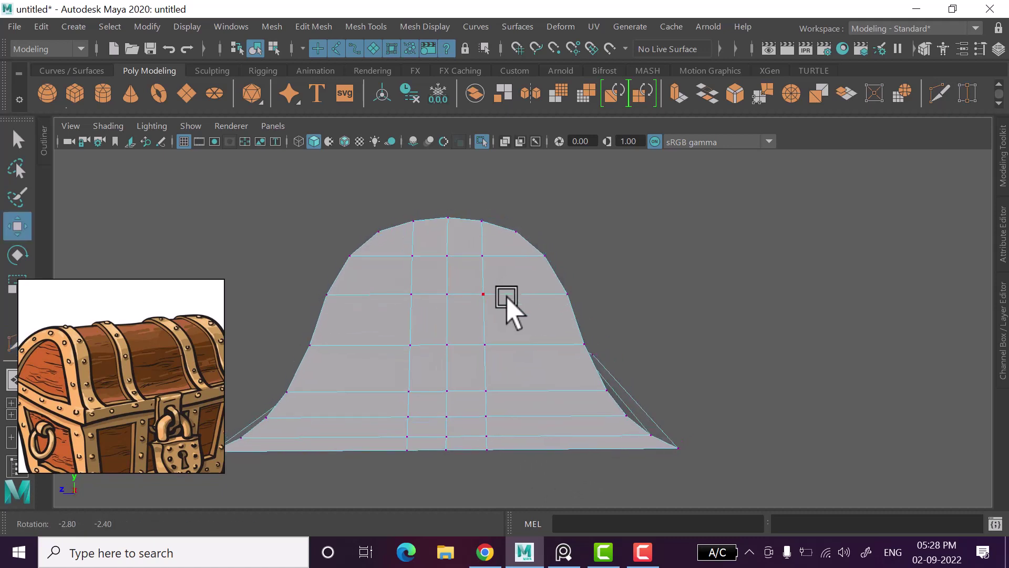
pyautogui.moveTo(512, 384)
pyautogui.keyDown('alt'); pyautogui.mouseDown()
pyautogui.moveTo(599, 389)
pyautogui.moveTo(621, 375)
pyautogui.moveTo(552, 412)
pyautogui.moveTo(434, 409)
pyautogui.moveTo(519, 437)
pyautogui.mouseUp(); pyautogui.keyUp('alt')
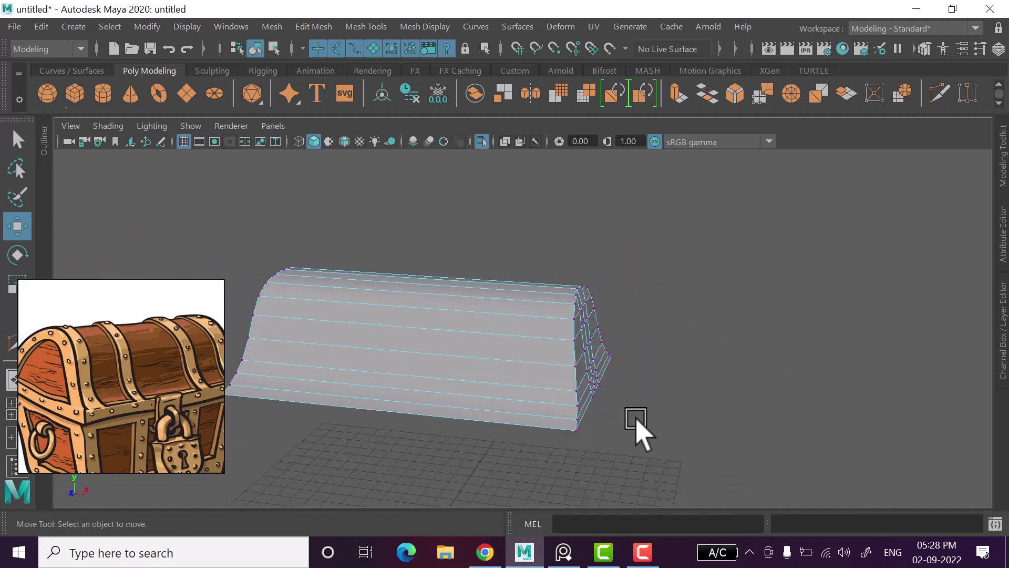
# In the front view, zoom to the lid's right corner and pull side vertices inward along X.
pyautogui.press('space')
pyautogui.press('space')
pyautogui.scroll(3, 678, 402)
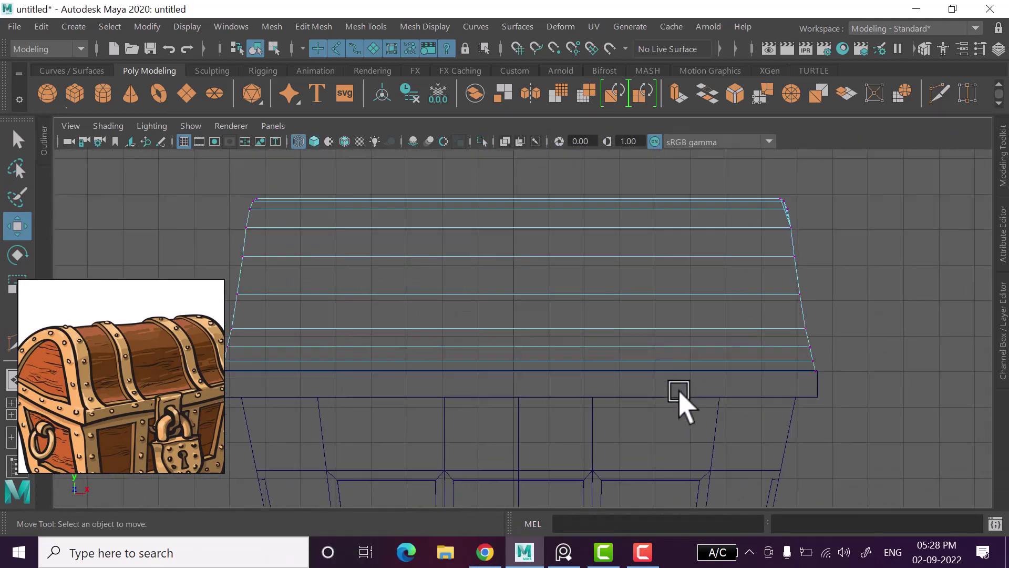
pyautogui.scroll(2, 525, 428)
pyautogui.scroll(2, 709, 327)
pyautogui.keyDown('alt'); pyautogui.moveTo(710, 327); pyautogui.dragTo(549, 373, button='middle'); pyautogui.keyUp('alt')
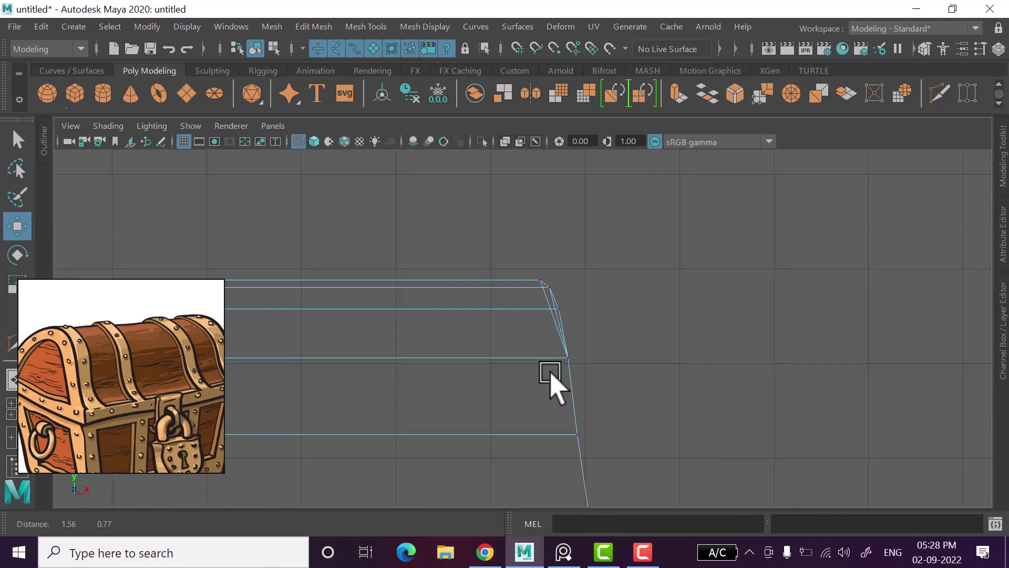
pyautogui.scroll(2, 550, 375)
pyautogui.scroll(2, 555, 368)
pyautogui.moveTo(608, 309); pyautogui.dragTo(530, 130, button='right')
pyautogui.moveTo(587, 326); pyautogui.dragTo(609, 309)
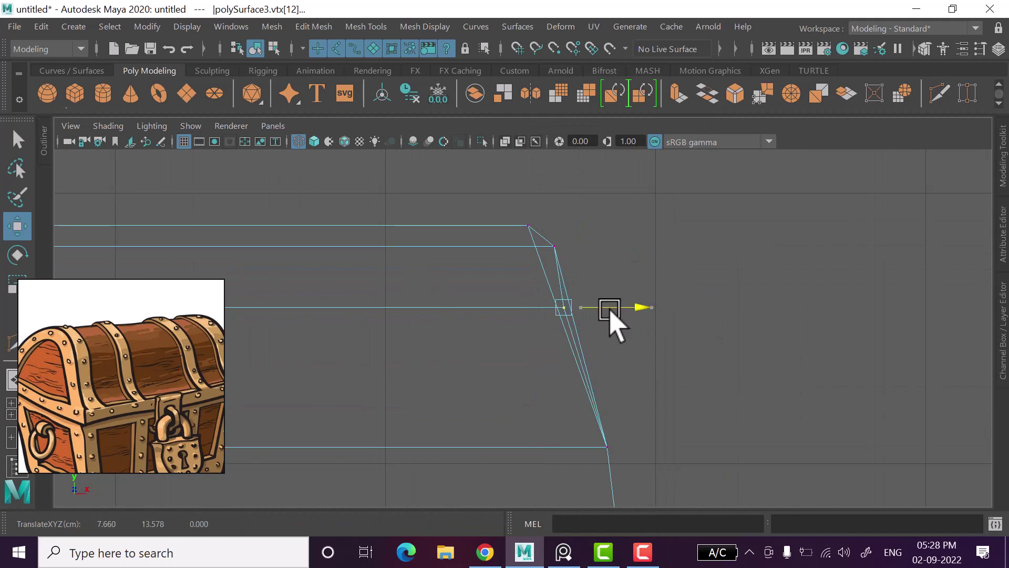
pyautogui.click(536, 246)
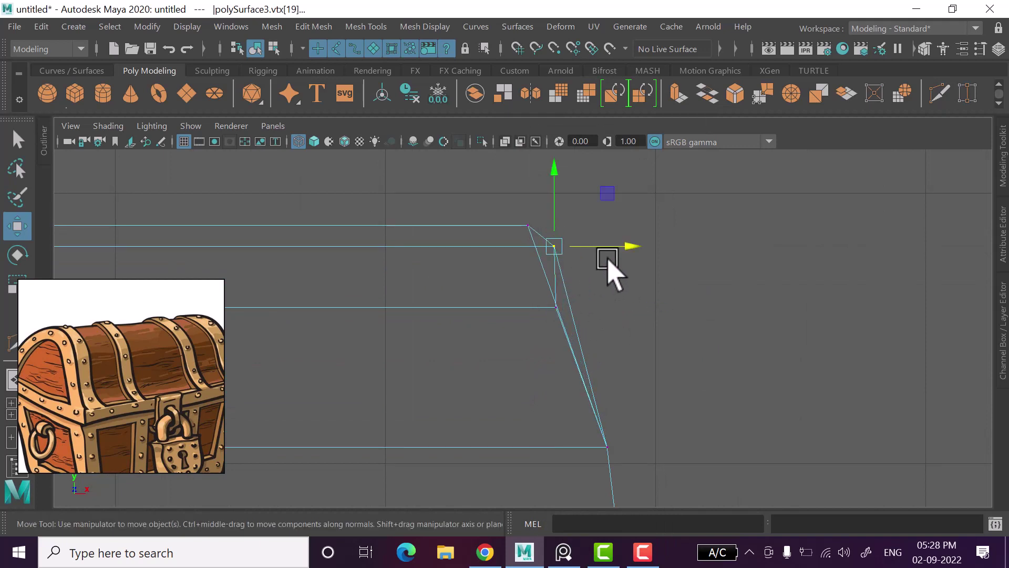
pyautogui.moveTo(609, 245); pyautogui.dragTo(597, 246)
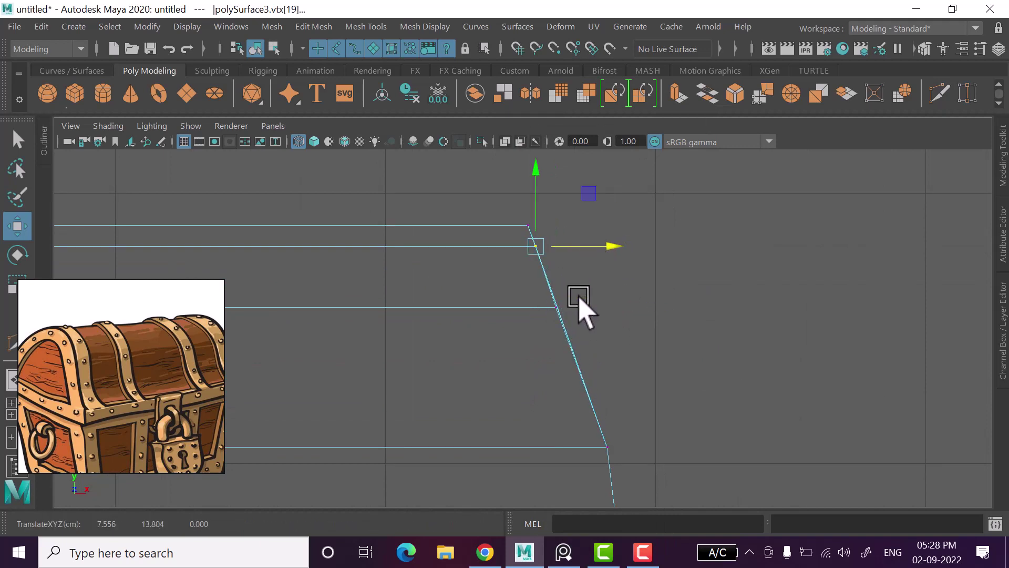
pyautogui.scroll(-2, 579, 307)
pyautogui.scroll(-2, 558, 310)
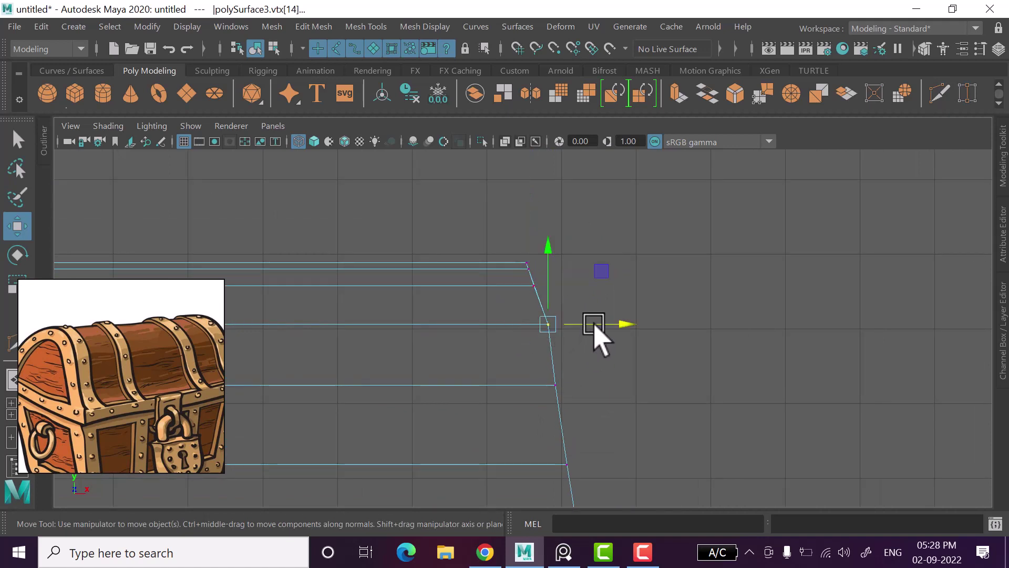
pyautogui.moveTo(594, 325); pyautogui.dragTo(588, 325)
# Adjust more right-side vertices along X to align the side, undoing one overshoot.
pyautogui.keyDown('alt'); pyautogui.moveTo(589, 329); pyautogui.dragTo(540, 416, button='middle'); pyautogui.keyUp('alt')
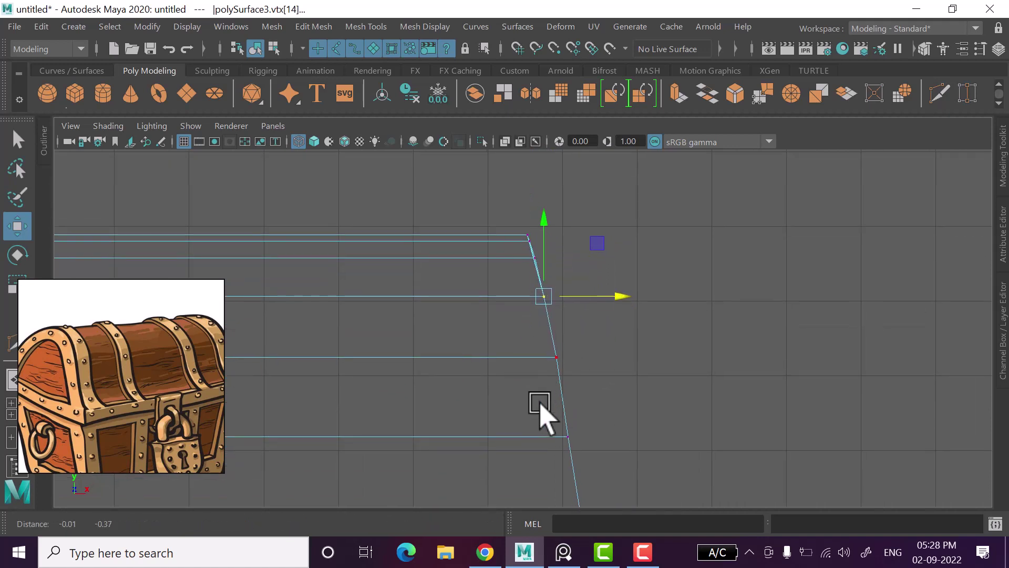
pyautogui.moveTo(540, 354)
pyautogui.keyDown('alt'); pyautogui.mouseDown(button='middle')
pyautogui.moveTo(502, 313)
pyautogui.moveTo(515, 406)
pyautogui.mouseUp(button='middle'); pyautogui.keyUp('alt')
pyautogui.scroll(3, 513, 389)
pyautogui.moveTo(560, 377); pyautogui.dragTo(572, 381)
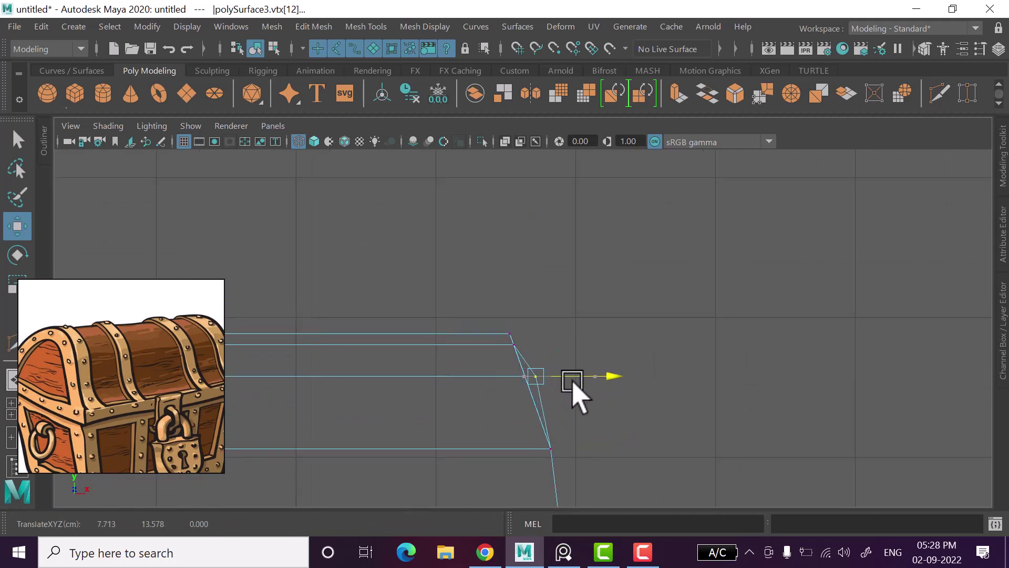
pyautogui.hotkey('ctrl', 'z')
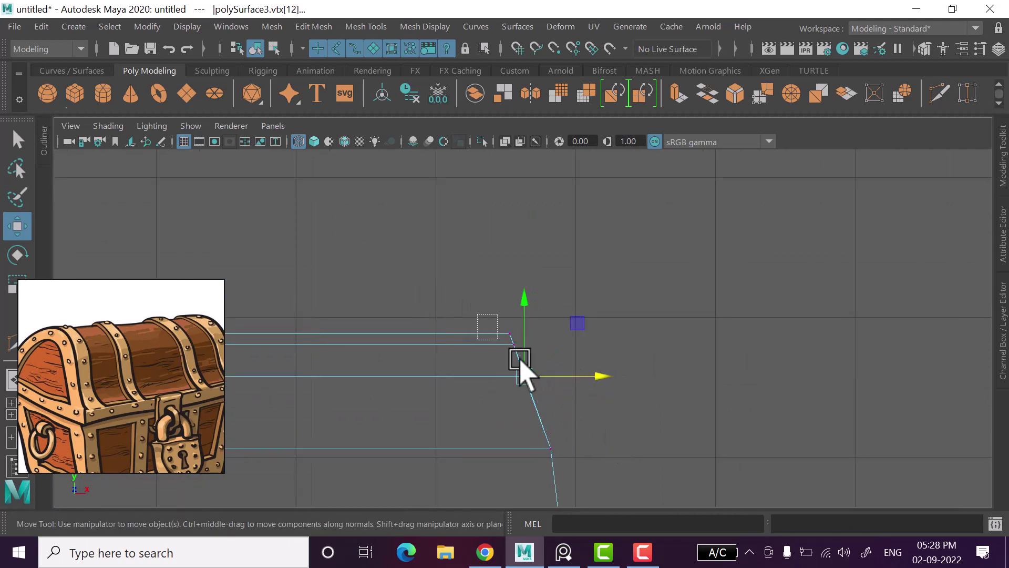
pyautogui.moveTo(570, 343); pyautogui.dragTo(564, 347)
pyautogui.keyDown('alt'); pyautogui.moveTo(539, 481); pyautogui.dragTo(532, 394, button='middle'); pyautogui.keyUp('alt')
pyautogui.click(542, 362)
pyautogui.moveTo(581, 364); pyautogui.dragTo(576, 367)
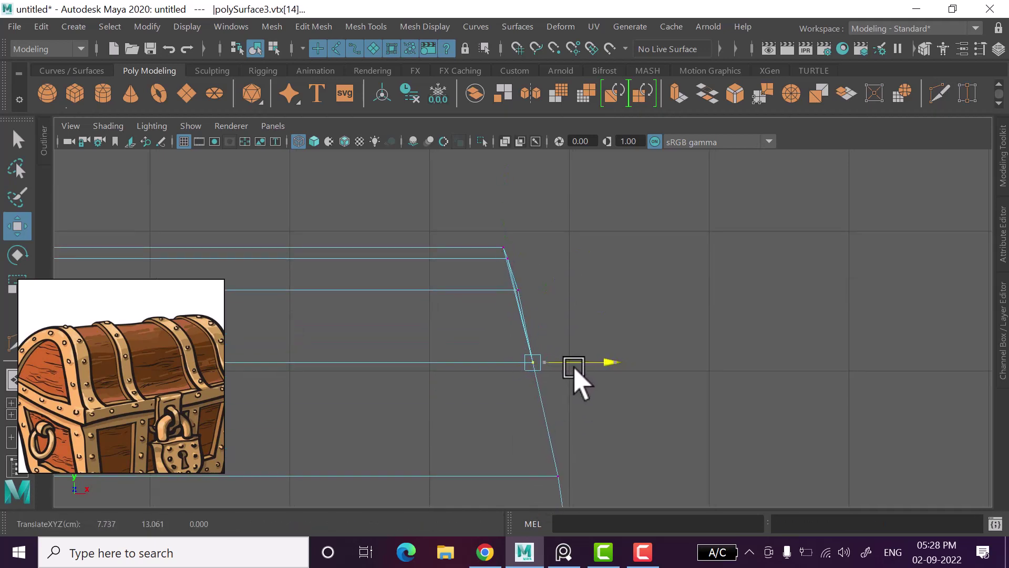
pyautogui.moveTo(574, 368)
pyautogui.keyDown('alt'); pyautogui.mouseDown(button='middle')
pyautogui.moveTo(556, 387)
pyautogui.moveTo(563, 358)
pyautogui.mouseUp(button='middle'); pyautogui.keyUp('alt')
pyautogui.click(553, 347)
pyautogui.moveTo(614, 348); pyautogui.dragTo(614, 348)
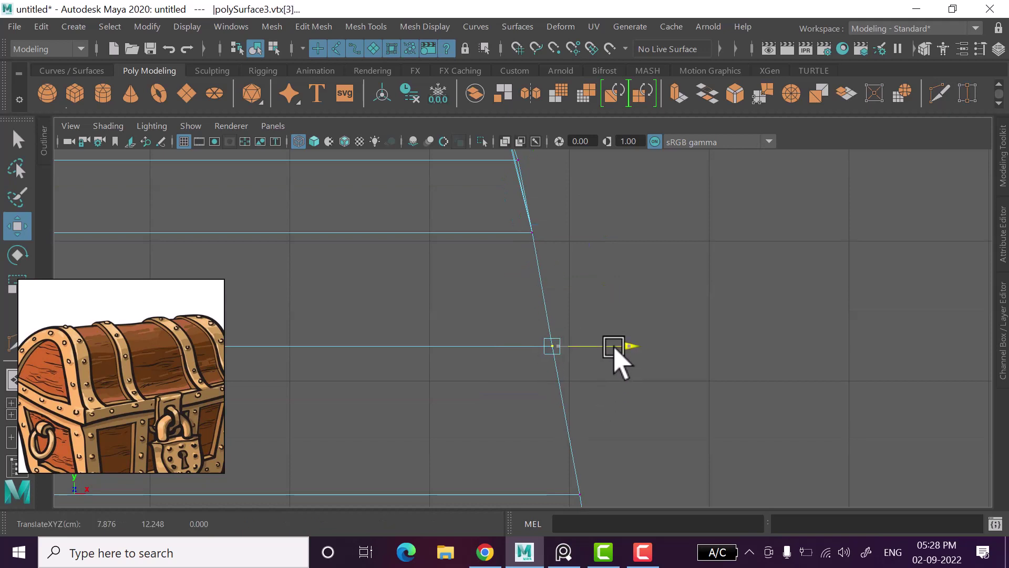
# Box-select individual vertices down the lid's side edge, clearing selections between attempts.
pyautogui.scroll(-3, 616, 351)
pyautogui.keyDown('alt'); pyautogui.moveTo(597, 500); pyautogui.dragTo(515, 349, button='middle'); pyautogui.keyUp('alt')
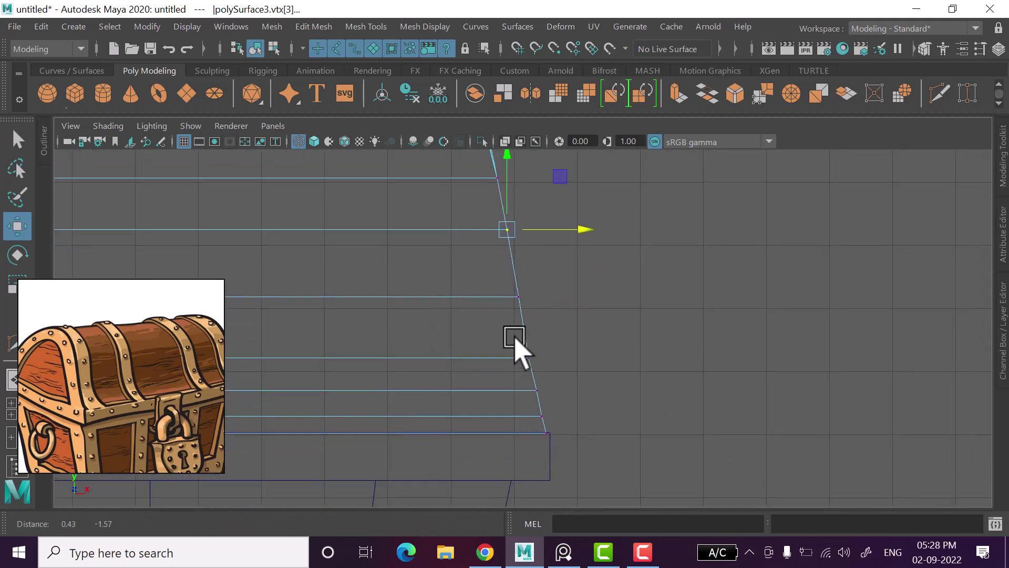
pyautogui.moveTo(494, 321)
pyautogui.mouseDown()
pyautogui.moveTo(533, 357)
pyautogui.moveTo(537, 394)
pyautogui.moveTo(568, 367)
pyautogui.mouseUp()
pyautogui.scroll(2, 524, 365)
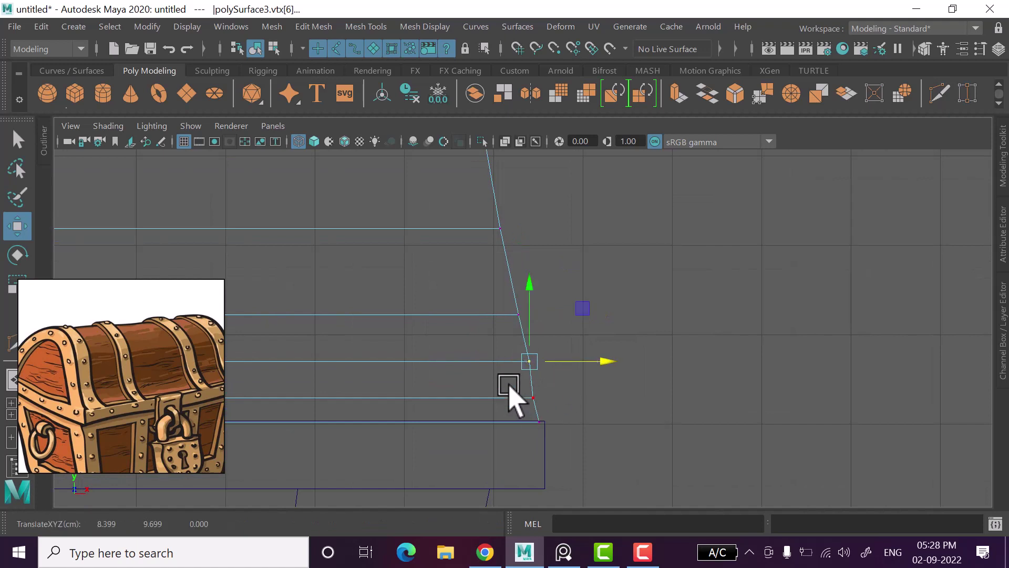
pyautogui.moveTo(509, 384); pyautogui.dragTo(579, 404)
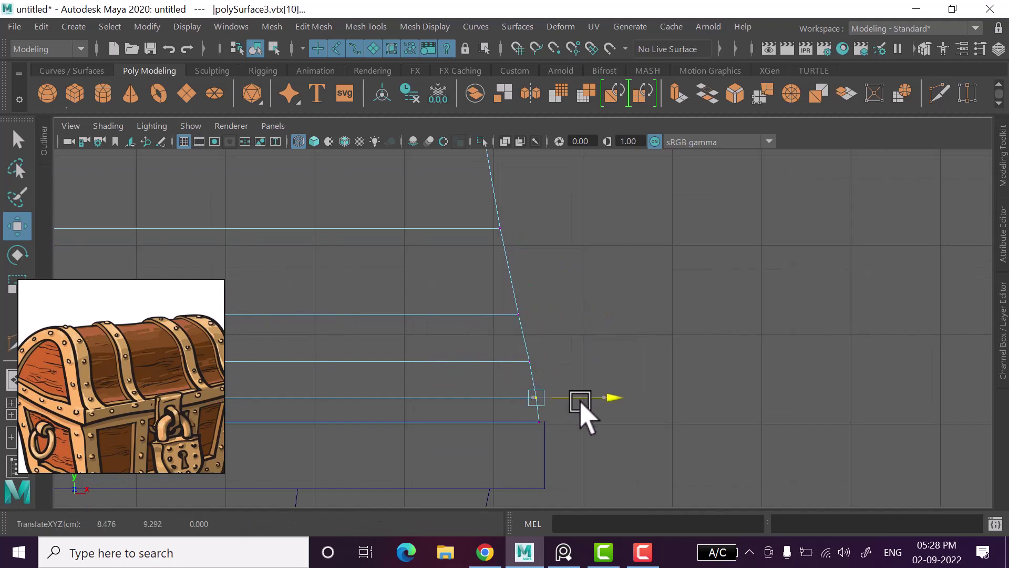
pyautogui.click(447, 273)
pyautogui.keyDown('alt'); pyautogui.moveTo(447, 273); pyautogui.dragTo(446, 332, button='middle'); pyautogui.keyUp('alt')
pyautogui.moveTo(546, 388); pyautogui.dragTo(547, 388)
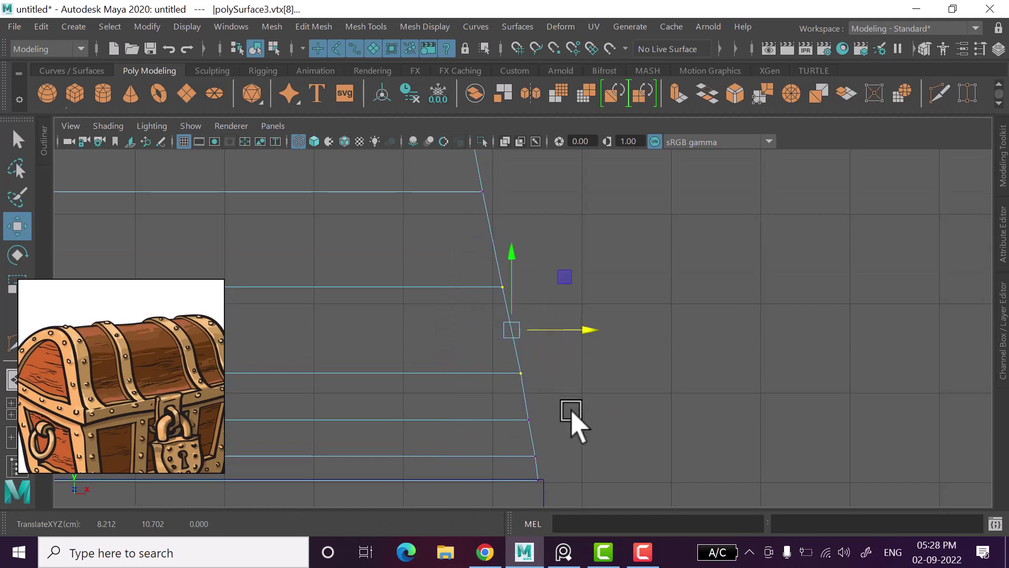
pyautogui.click(462, 322)
pyautogui.scroll(-2, 462, 322)
pyautogui.scroll(-2, 460, 323)
# Move an upper vertex on the slanted side to even out the slope.
pyautogui.click(473, 284)
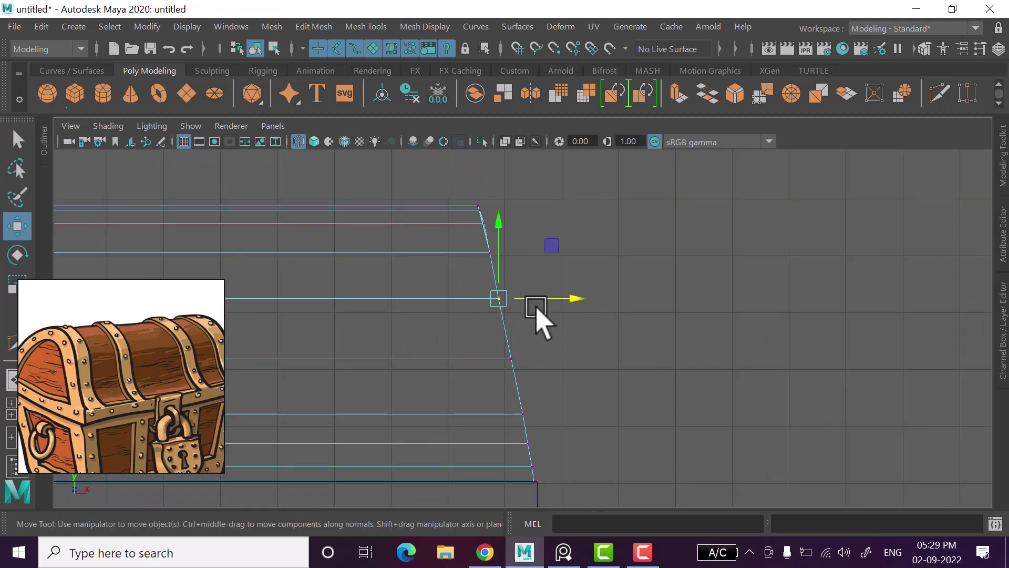
pyautogui.click(535, 403)
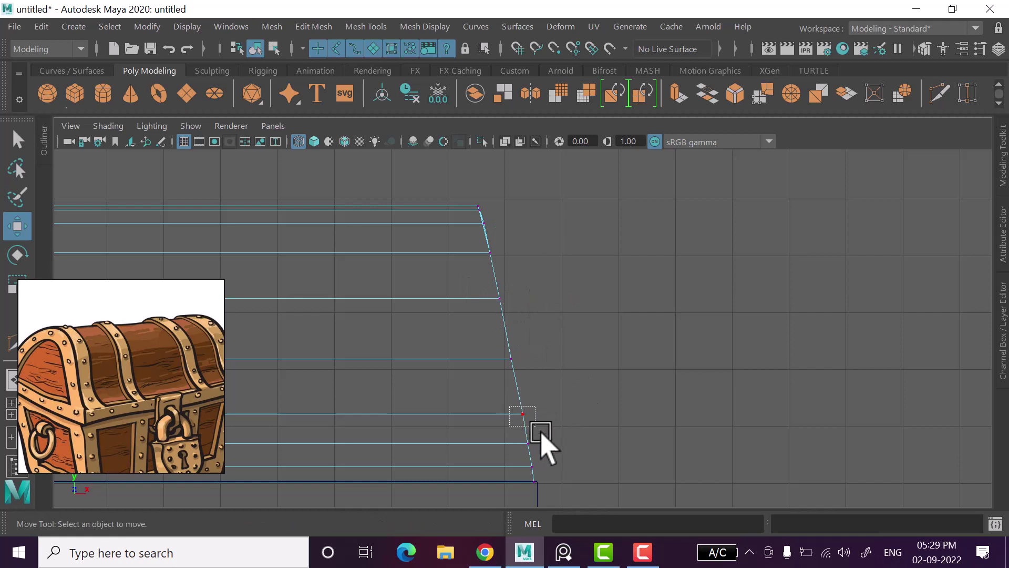
pyautogui.moveTo(509, 406); pyautogui.dragTo(536, 426)
pyautogui.scroll(3, 480, 367)
pyautogui.scroll(2, 516, 356)
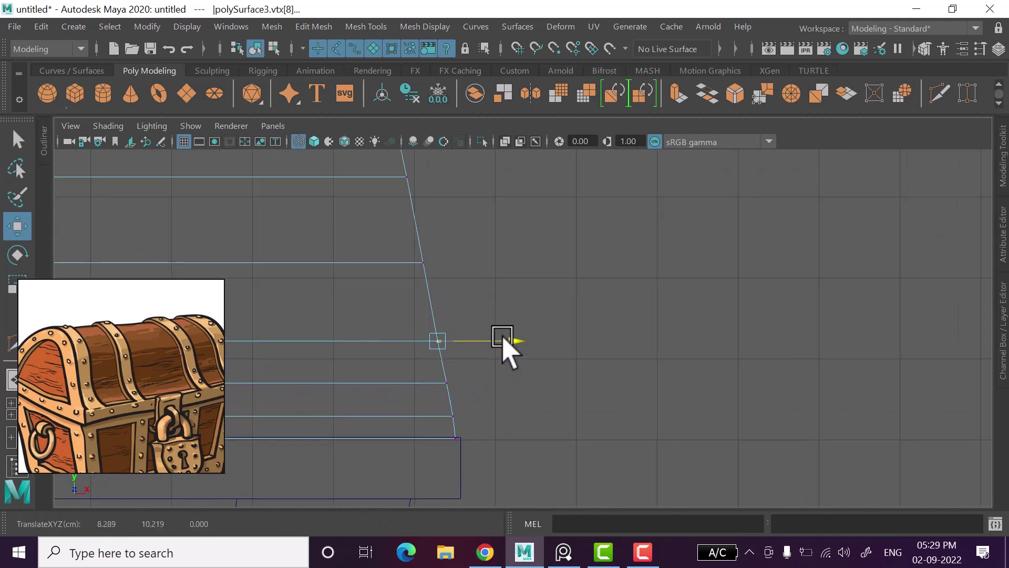
pyautogui.click(394, 243)
pyautogui.moveTo(394, 244); pyautogui.dragTo(466, 275)
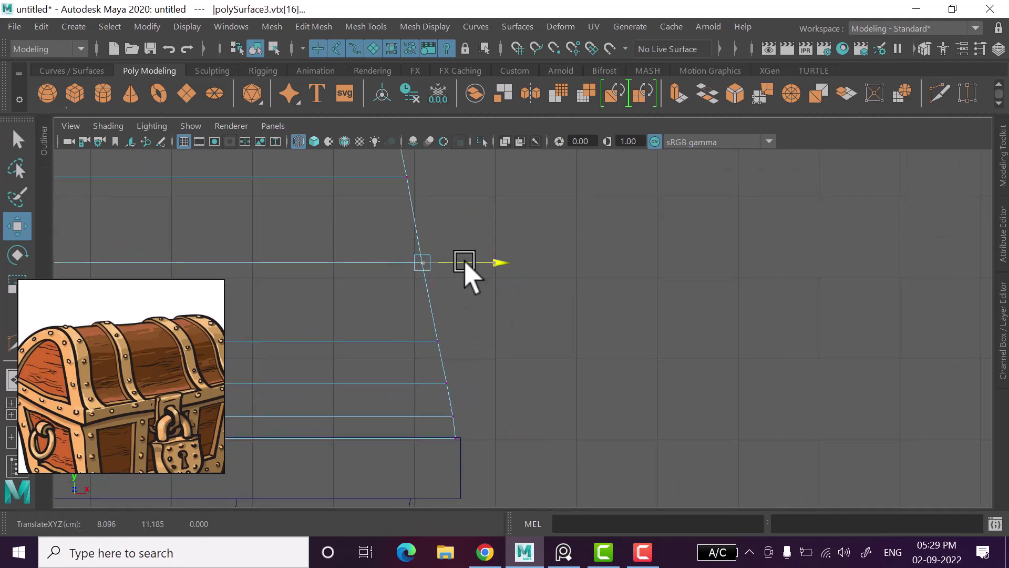
# Select upper and middle vertices along the lid's right edge, then frame the whole lid.
pyautogui.click(517, 377)
pyautogui.scroll(-3, 517, 378)
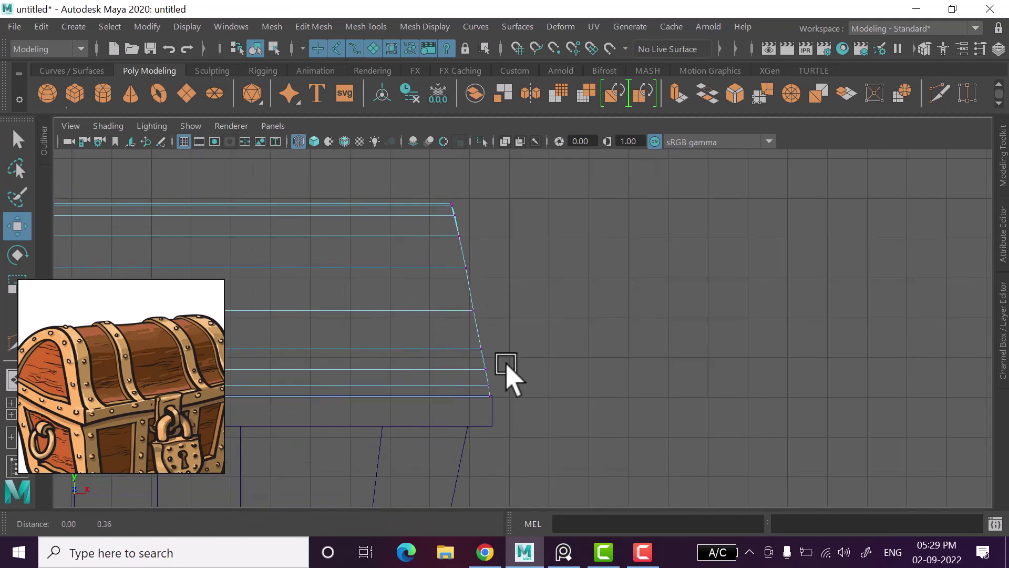
pyautogui.keyDown('alt'); pyautogui.moveTo(510, 378); pyautogui.dragTo(603, 387, button='middle'); pyautogui.keyUp('alt')
pyautogui.scroll(2, 626, 441)
pyautogui.scroll(2, 578, 415)
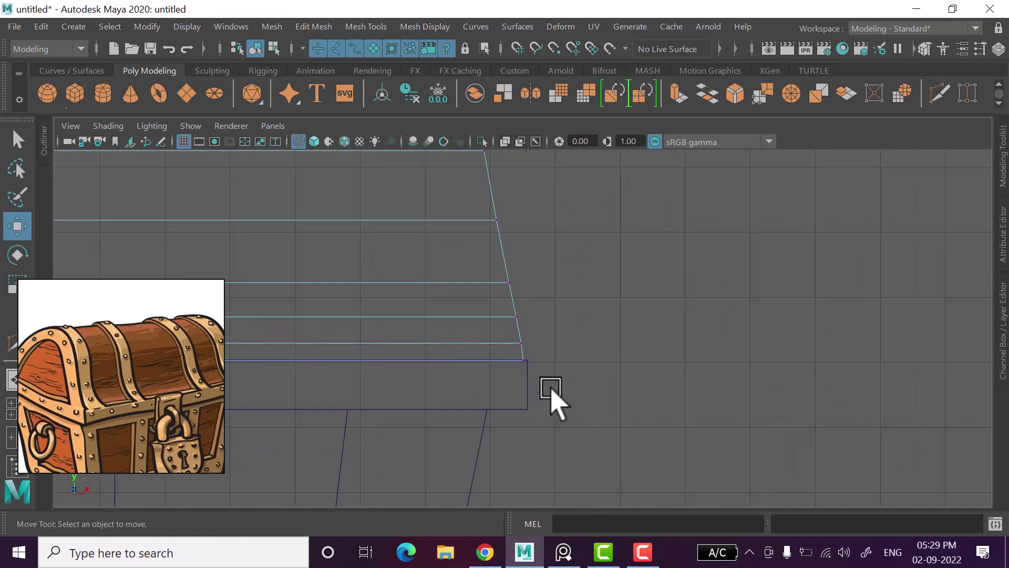
pyautogui.scroll(1, 542, 383)
pyautogui.click(518, 334)
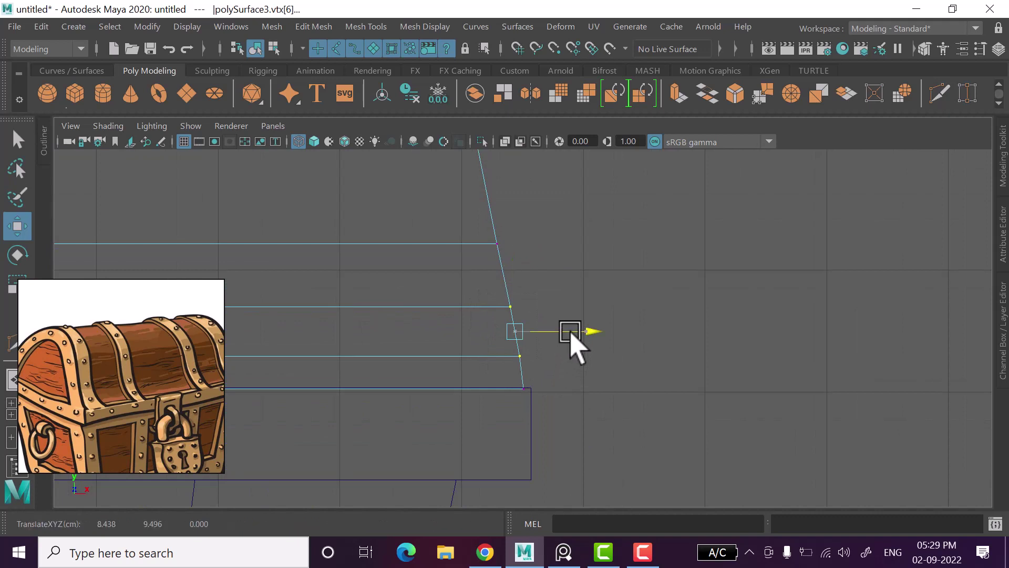
pyautogui.moveTo(451, 225); pyautogui.dragTo(533, 254)
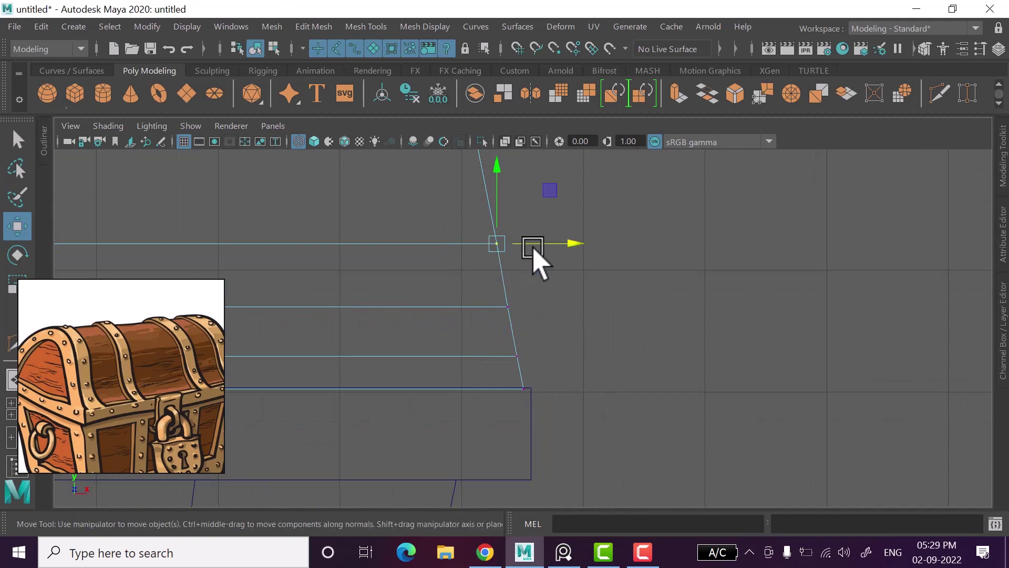
pyautogui.click(507, 299)
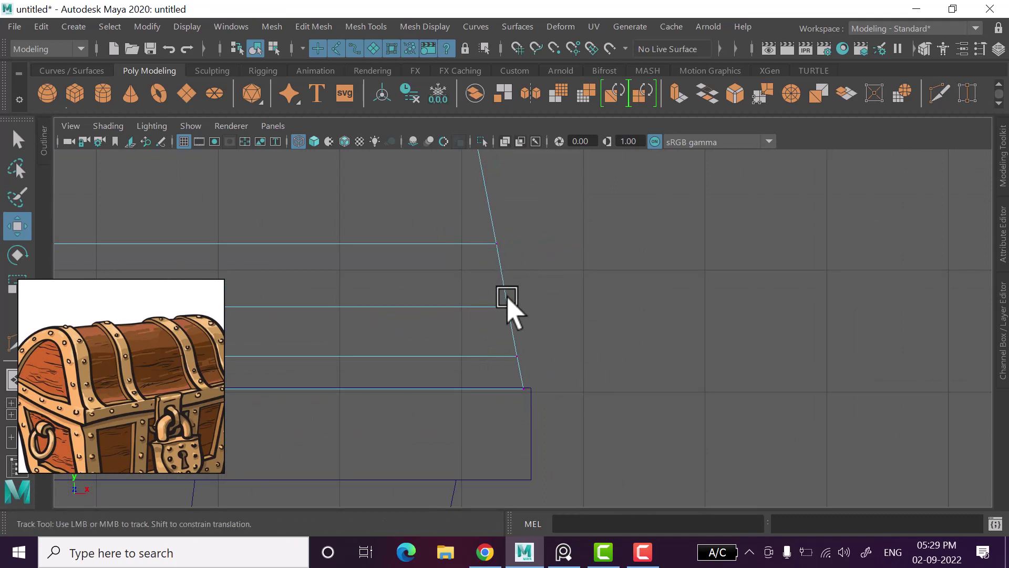
pyautogui.scroll(-2, 528, 416)
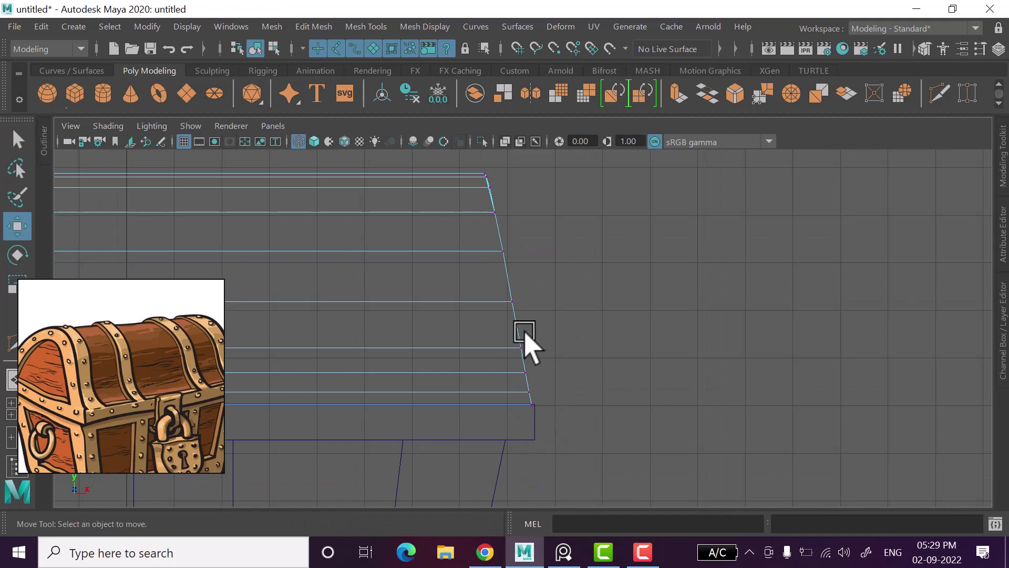
pyautogui.scroll(2, 524, 332)
pyautogui.moveTo(528, 343); pyautogui.dragTo(531, 341)
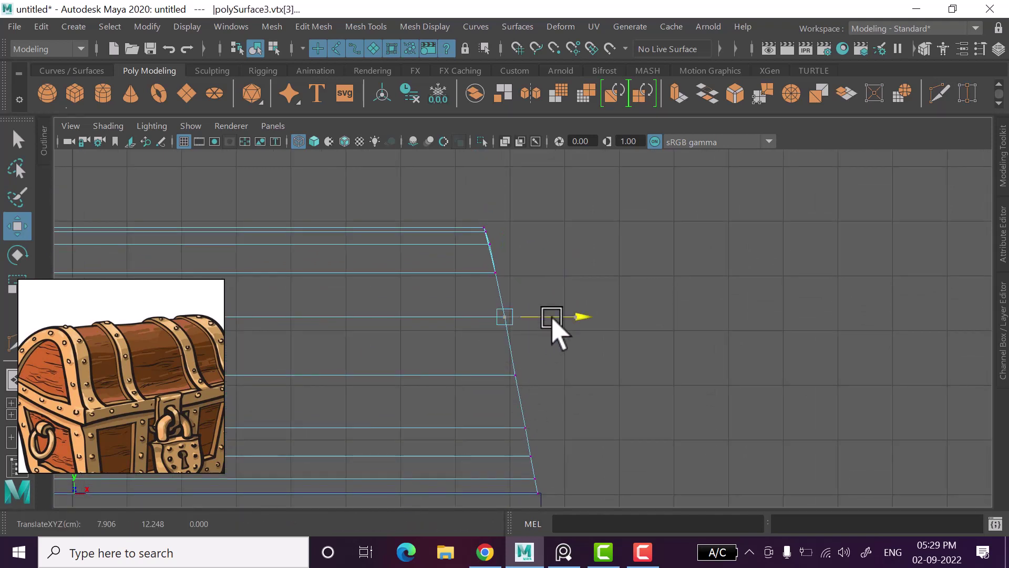
pyautogui.click(613, 435)
pyautogui.scroll(-2, 597, 457)
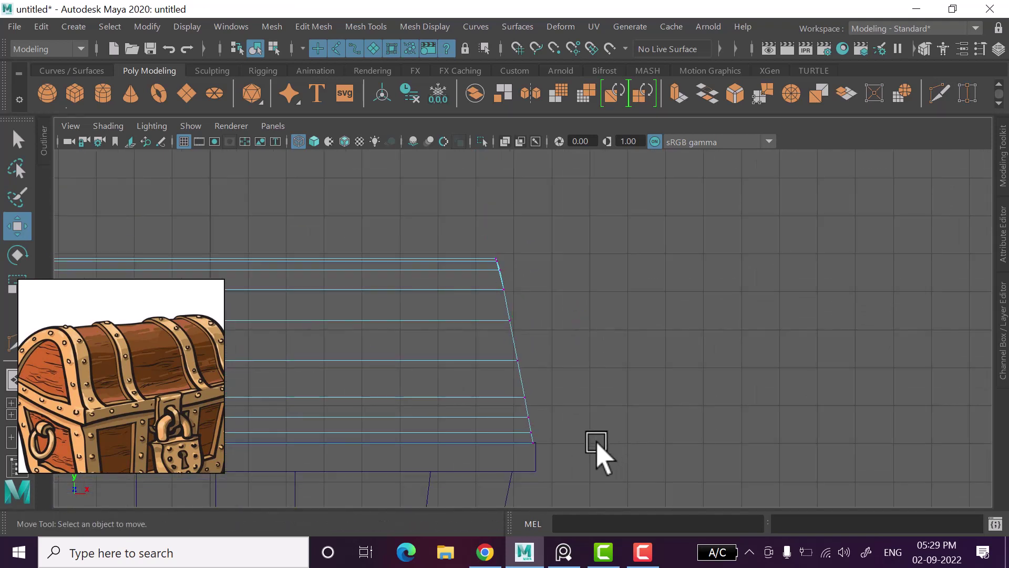
pyautogui.scroll(-1, 514, 478)
pyautogui.keyDown('alt'); pyautogui.moveTo(514, 478); pyautogui.dragTo(685, 446, button='middle'); pyautogui.keyUp('alt')
pyautogui.scroll(1, 686, 446)
# Select middle and lower vertices on the lid's right edge, nudge one, and undo the move.
pyautogui.scroll(1, 686, 448)
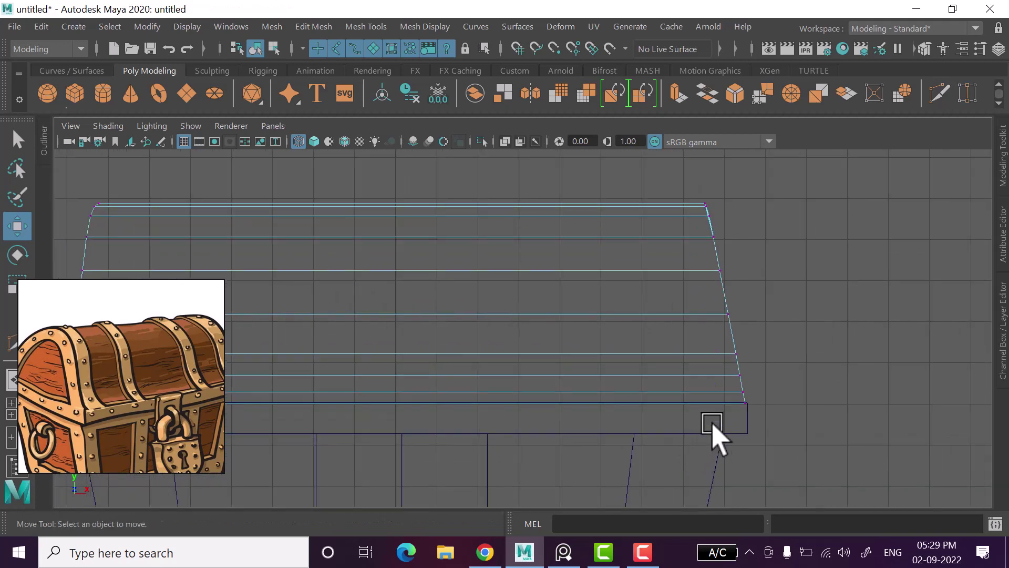
pyautogui.scroll(-1, 710, 430)
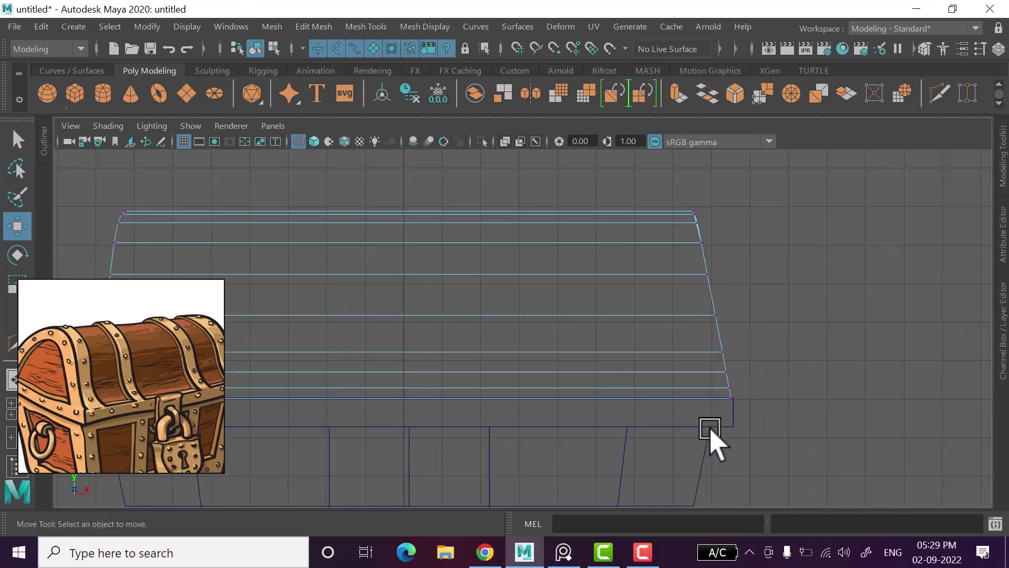
pyautogui.scroll(-1, 717, 439)
pyautogui.scroll(-1, 685, 426)
pyautogui.scroll(1, 683, 425)
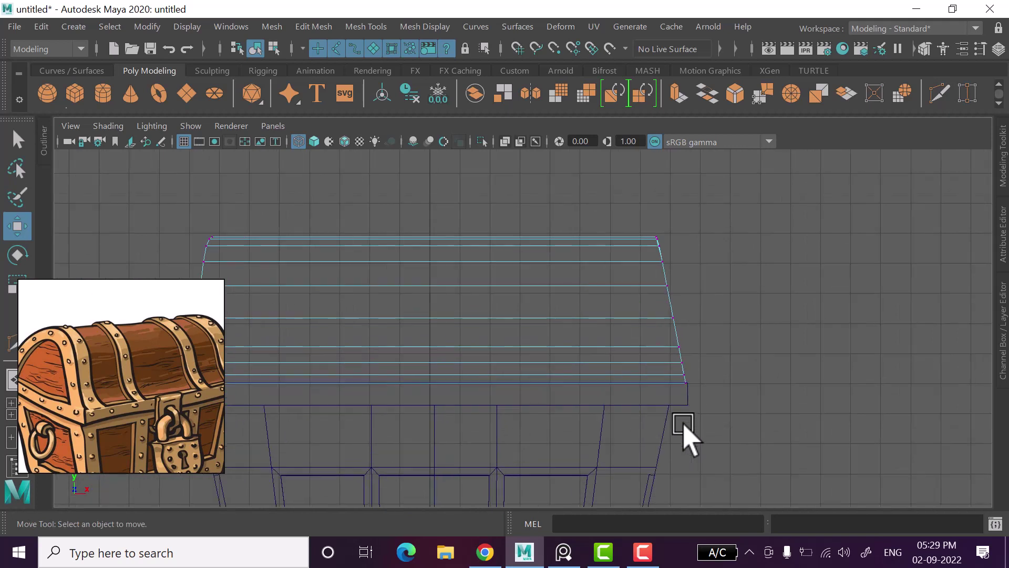
pyautogui.keyDown('alt'); pyautogui.moveTo(686, 363); pyautogui.dragTo(687, 387, button='middle'); pyautogui.keyUp('alt')
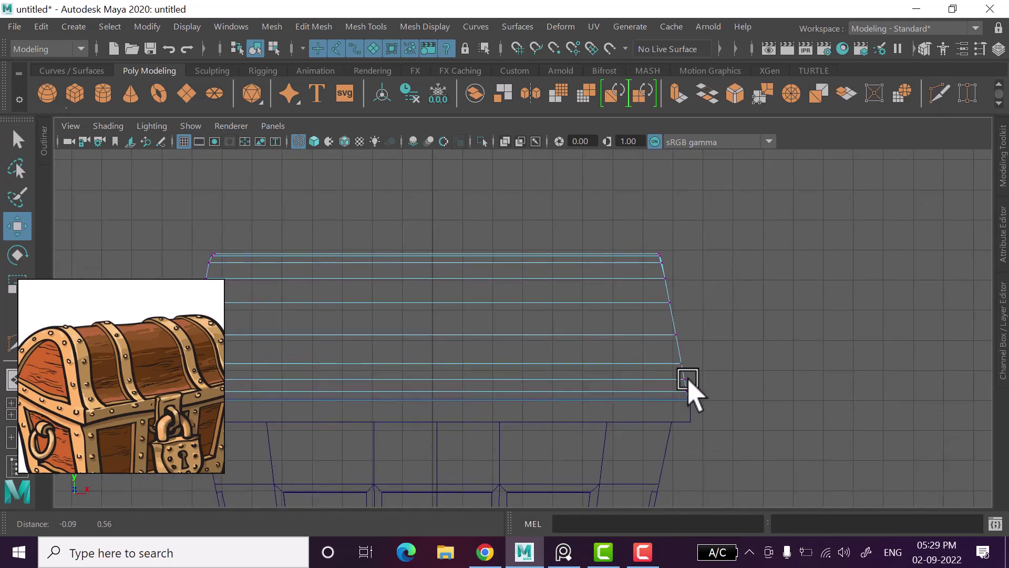
pyautogui.click(675, 328)
pyautogui.click(732, 332)
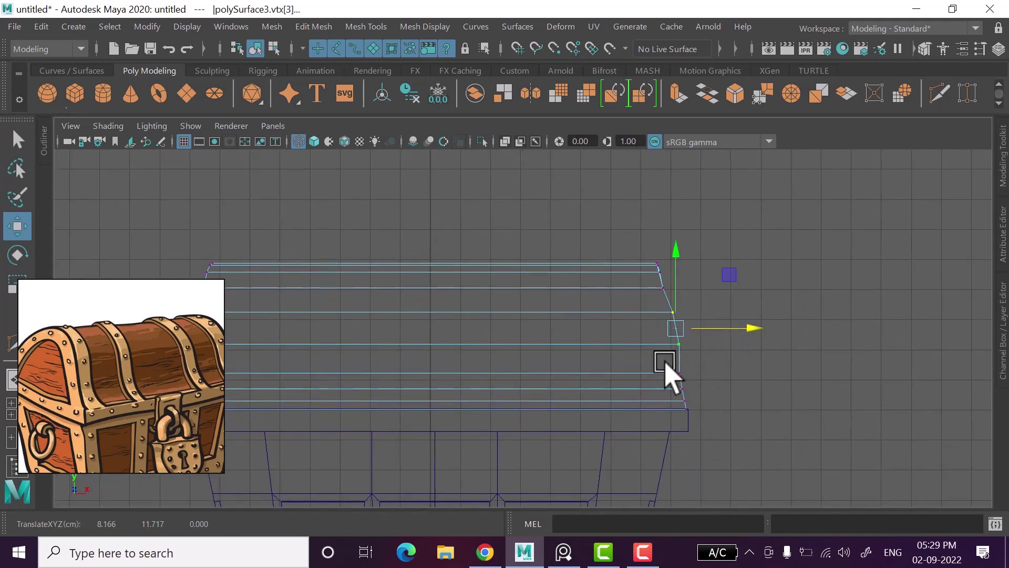
pyautogui.click(696, 382)
pyautogui.click(714, 376)
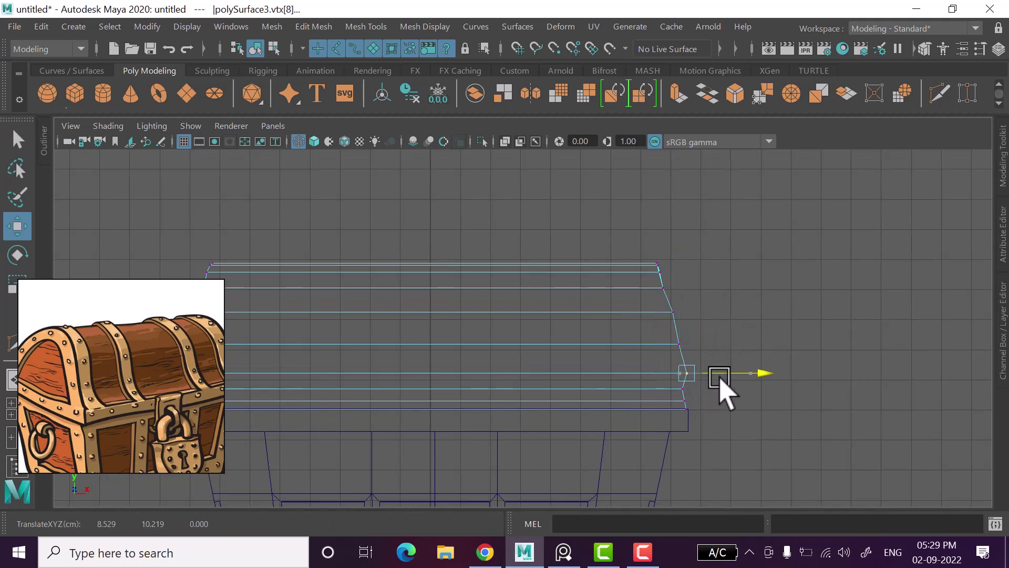
pyautogui.hotkey('ctrl', 'z')
pyautogui.hotkey('ctrl', 'z')
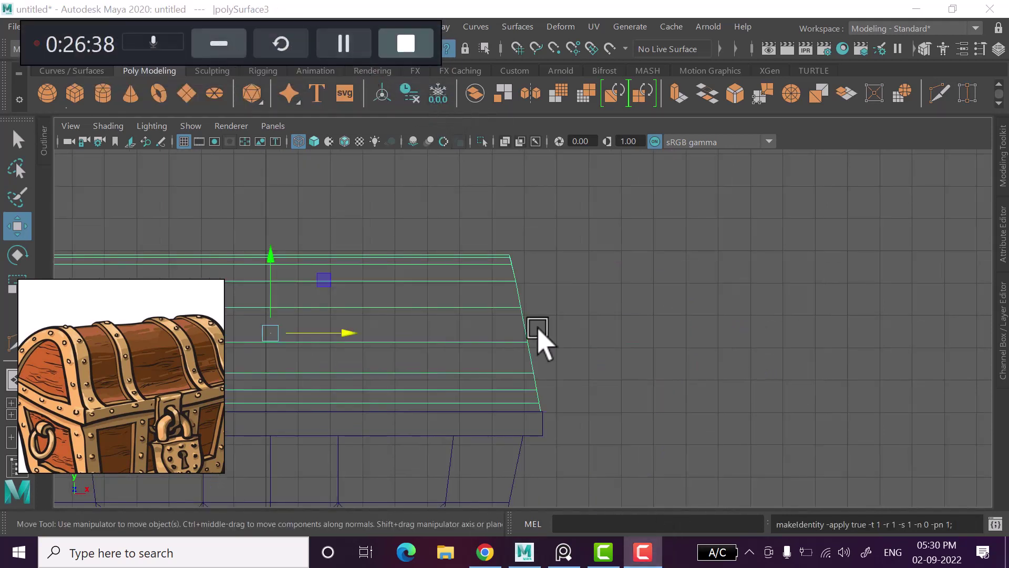
# Recentre the lid and marquee-select all its right-side vertices in Vertex mode.
pyautogui.click(219, 44)
pyautogui.scroll(-1, 410, 334)
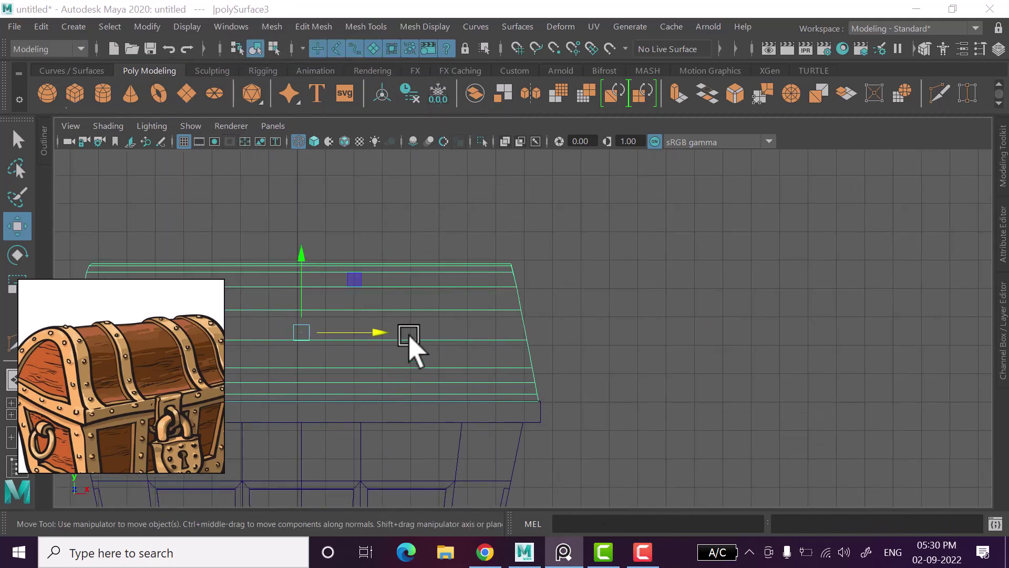
pyautogui.keyDown('alt'); pyautogui.moveTo(409, 336); pyautogui.dragTo(563, 356, button='middle'); pyautogui.keyUp('alt')
pyautogui.scroll(1, 638, 378)
pyautogui.scroll(1, 638, 378)
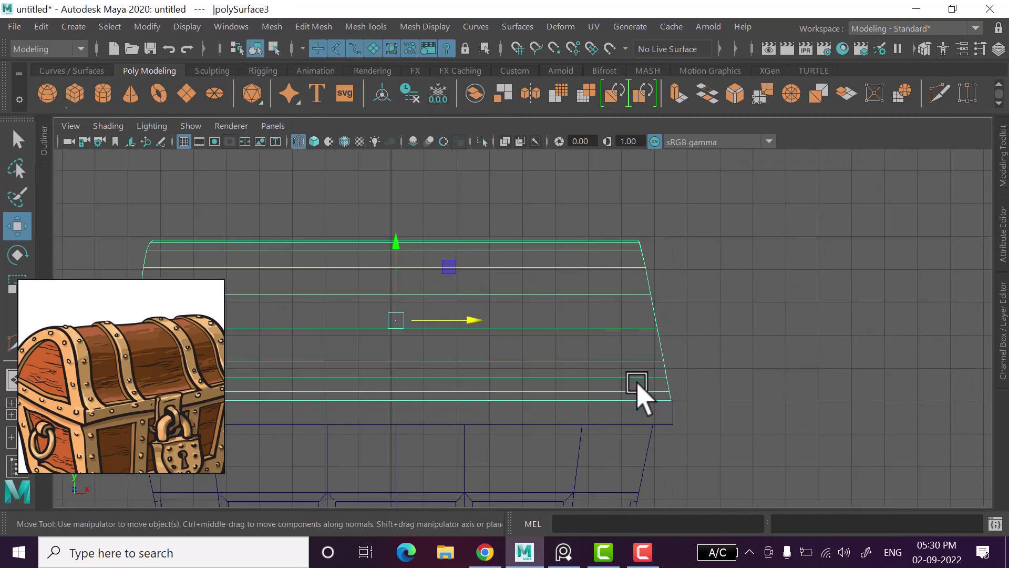
pyautogui.scroll(-1, 638, 386)
pyautogui.scroll(-2, 608, 311)
pyautogui.scroll(-1, 604, 311)
pyautogui.scroll(-1, 580, 314)
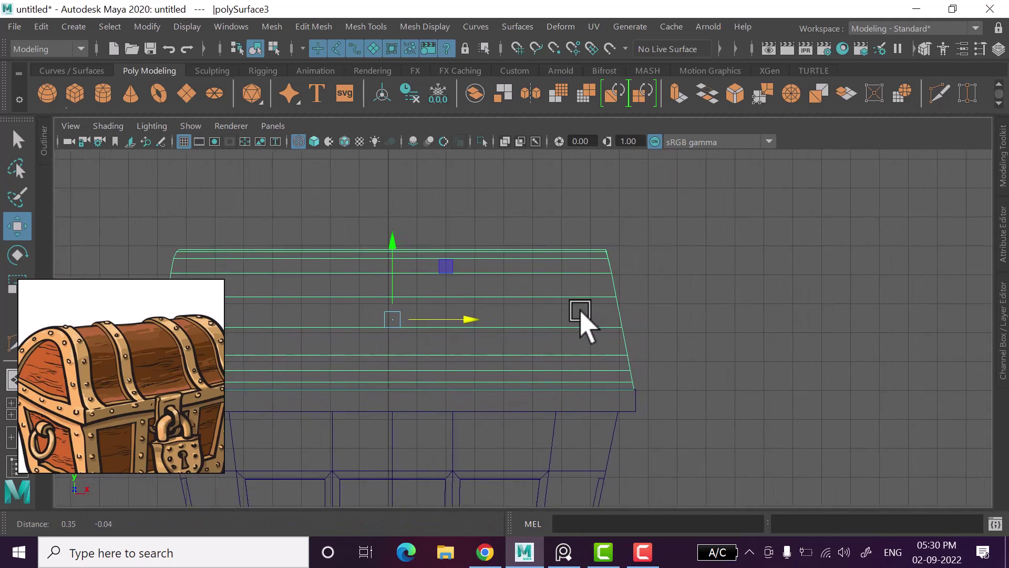
pyautogui.keyDown('alt'); pyautogui.moveTo(581, 314); pyautogui.dragTo(577, 324, button='middle'); pyautogui.keyUp('alt')
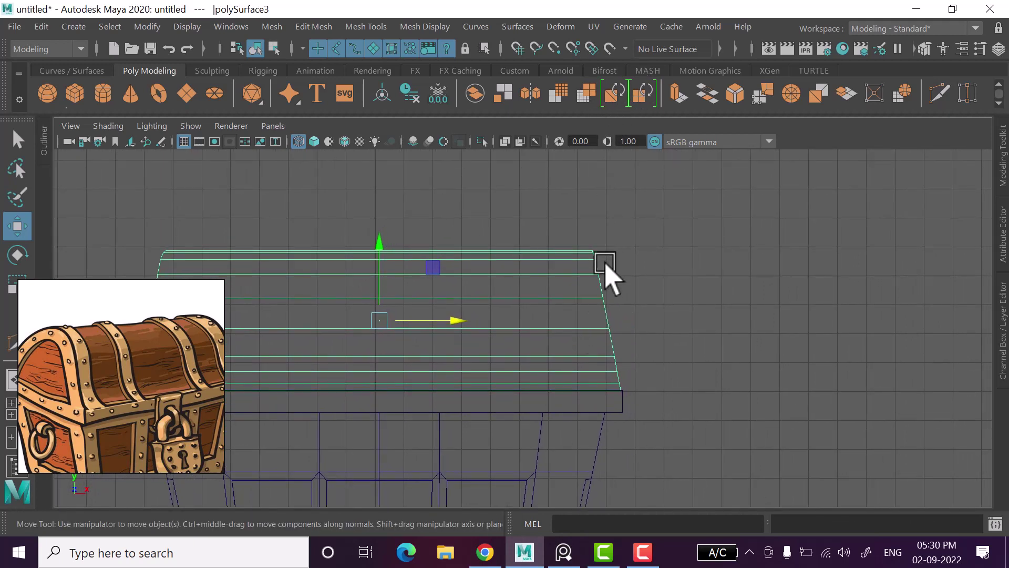
pyautogui.moveTo(531, 126); pyautogui.dragTo(486, 124, button='right')
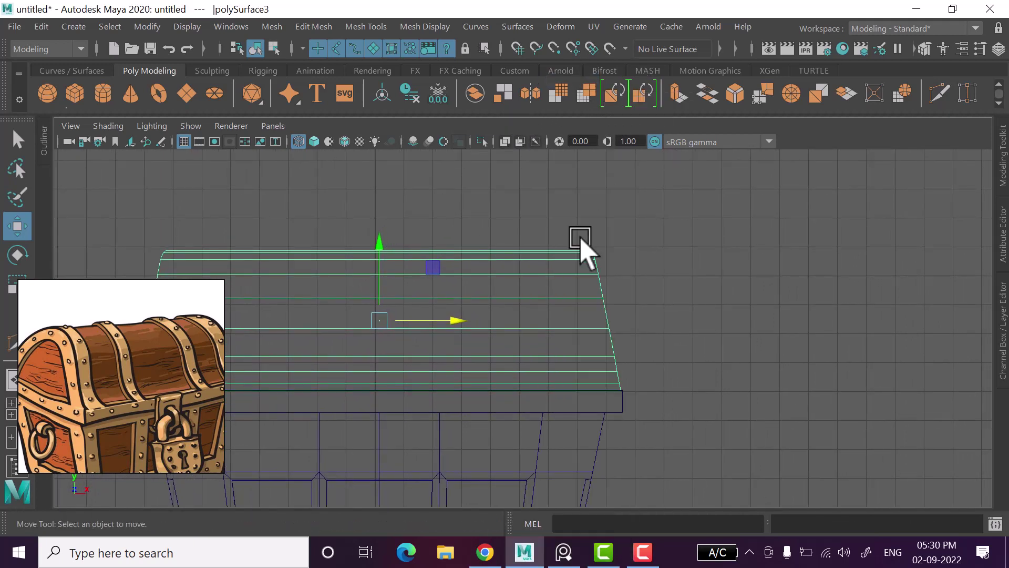
pyautogui.moveTo(568, 215); pyautogui.dragTo(686, 435)
# Scale the lid's right-side vertices to 0 on X, restoring the selection after an accidental deselect.
pyautogui.press('r')
pyautogui.moveTo(675, 322); pyautogui.dragTo(397, 323)
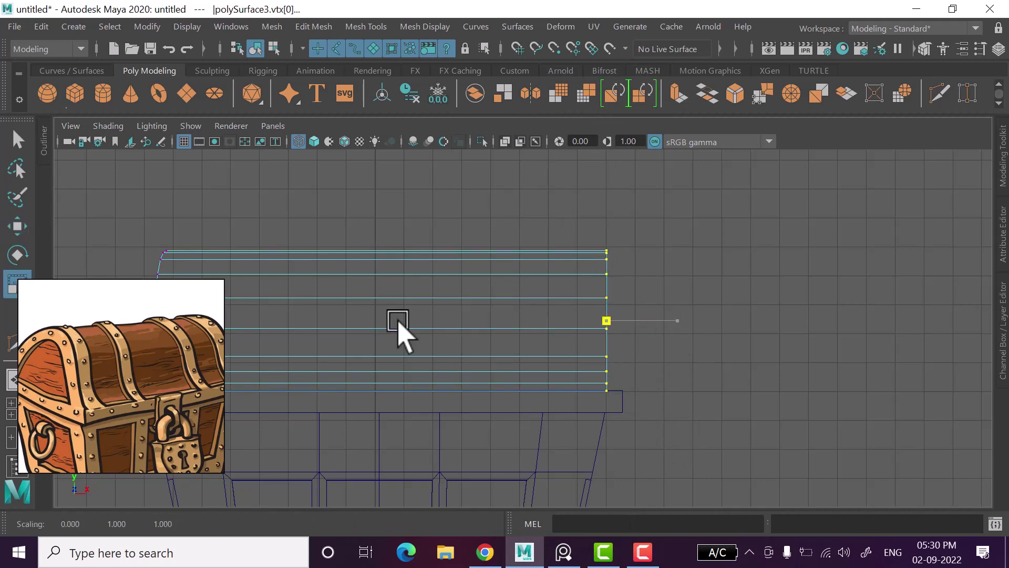
pyautogui.click(780, 414)
pyautogui.scroll(-1, 699, 405)
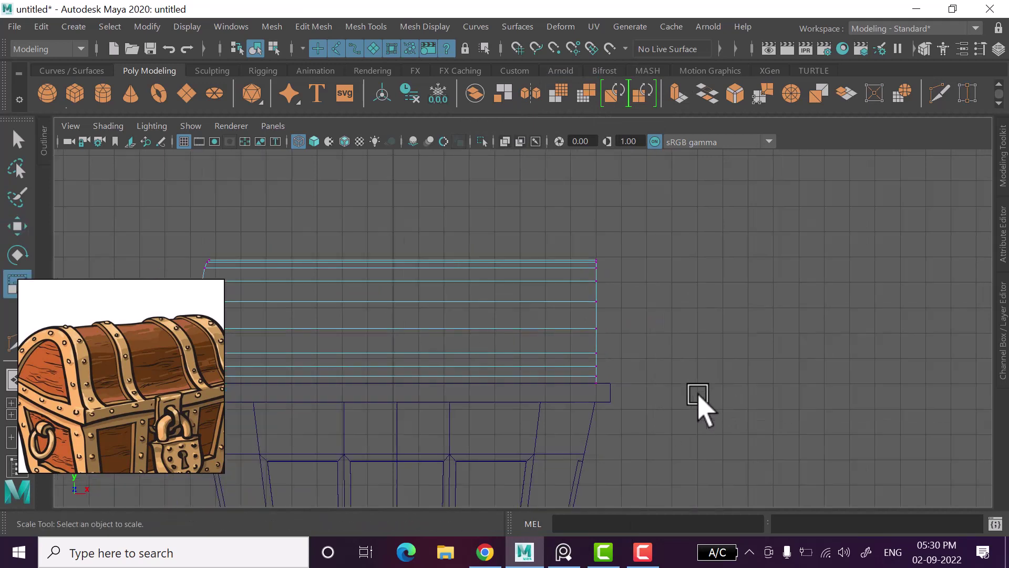
pyautogui.scroll(-3, 507, 378)
pyautogui.scroll(2, 539, 368)
pyautogui.scroll(1, 538, 368)
pyautogui.hotkey('ctrl', 'z')
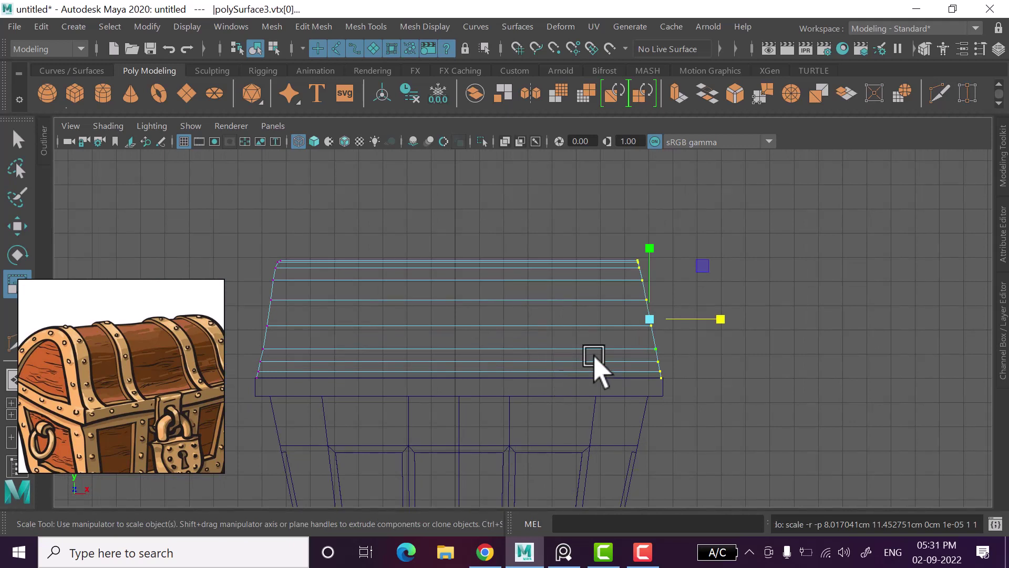
pyautogui.moveTo(756, 339); pyautogui.dragTo(579, 320, button='middle')
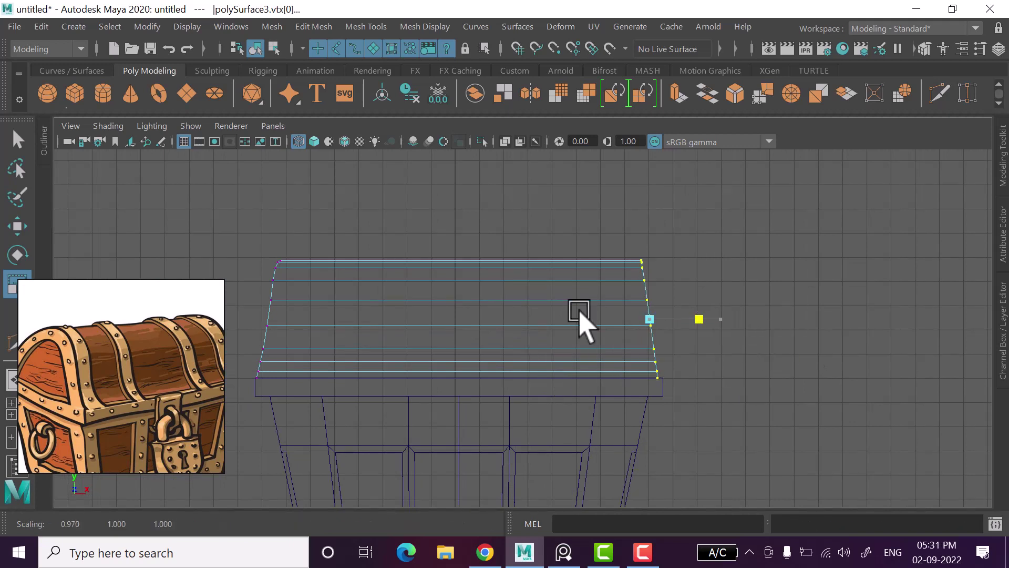
# Move the flattened edge out to the rim's edge and return to Object Mode with the lid selected.
pyautogui.press('w')
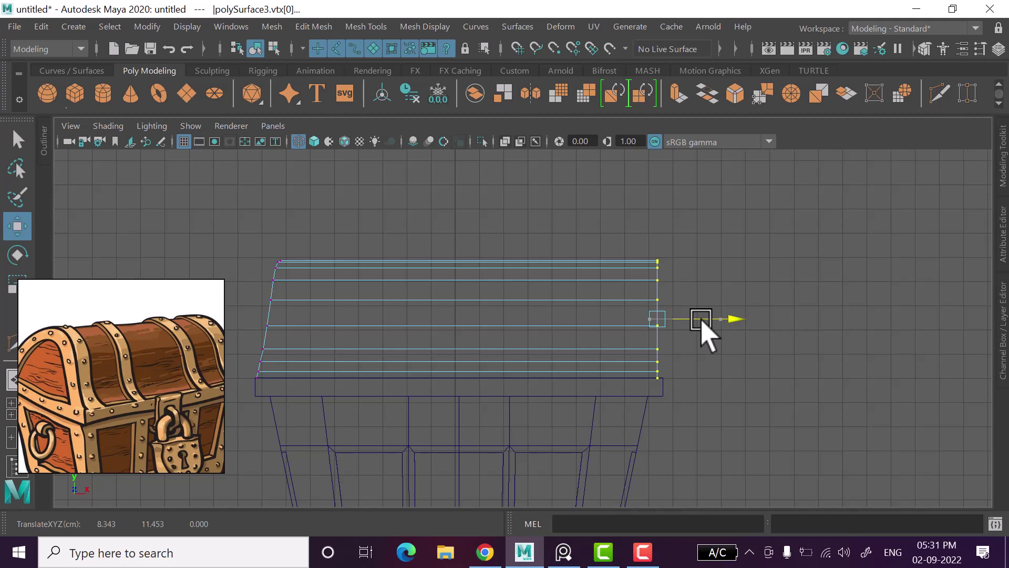
pyautogui.keyDown('alt'); pyautogui.moveTo(660, 369); pyautogui.dragTo(643, 378, button='middle'); pyautogui.keyUp('alt')
pyautogui.moveTo(704, 245); pyautogui.dragTo(818, 103, button='right')
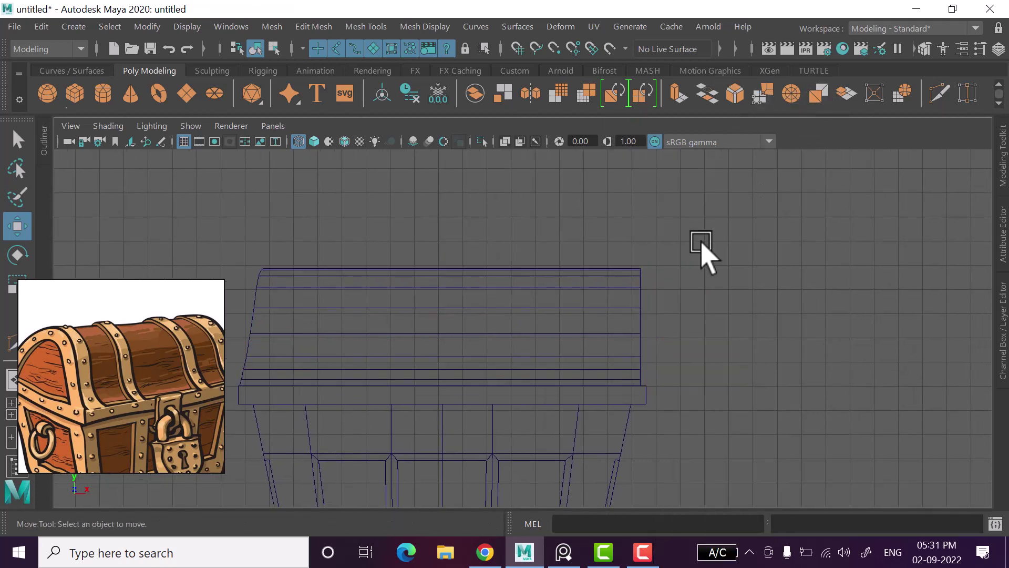
pyautogui.click(601, 336)
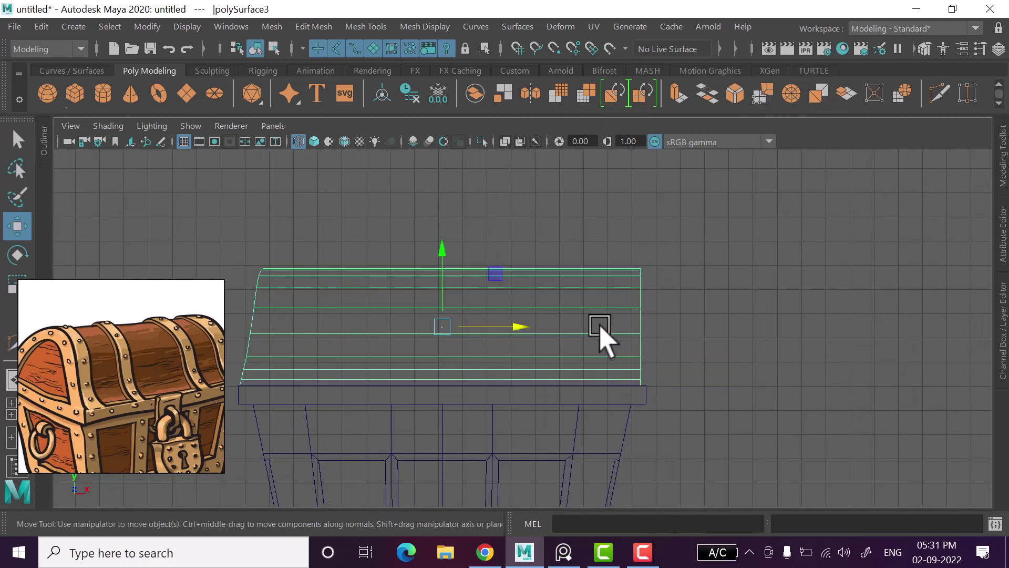
# Open Deform > Lattice Options for the lid, showing divisions 2, 5, 2.
pyautogui.click(573, 26)
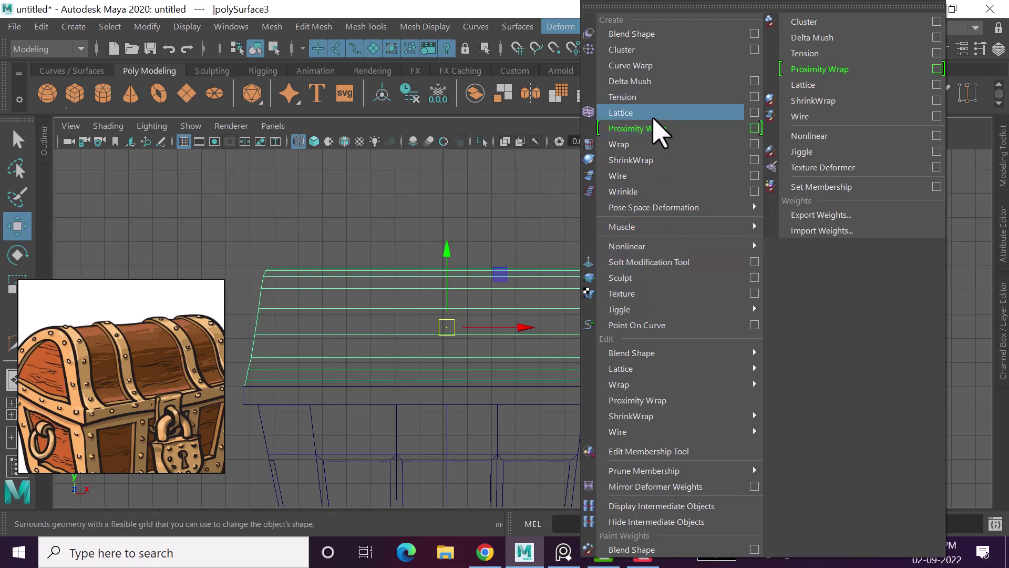
pyautogui.click(754, 112)
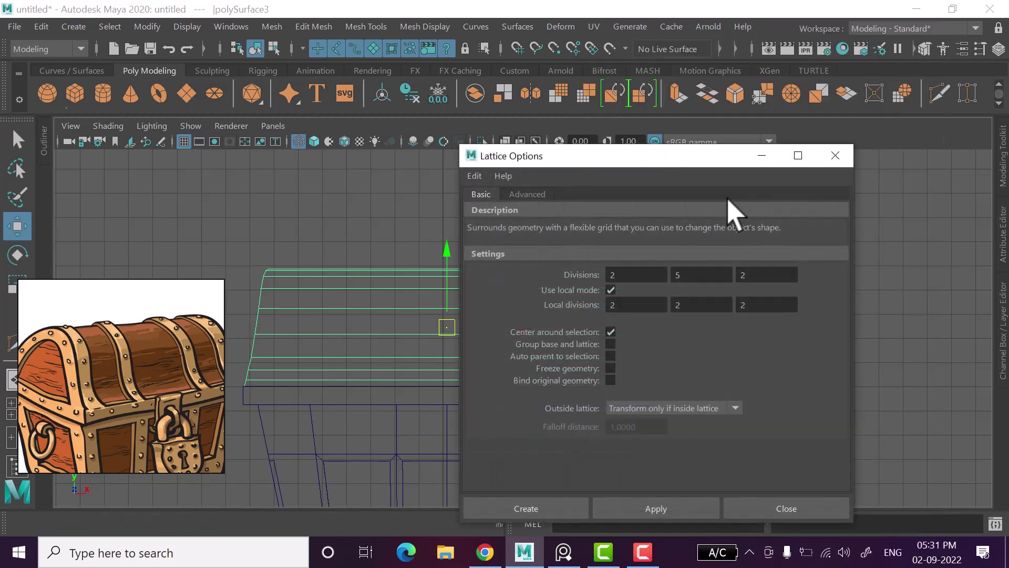
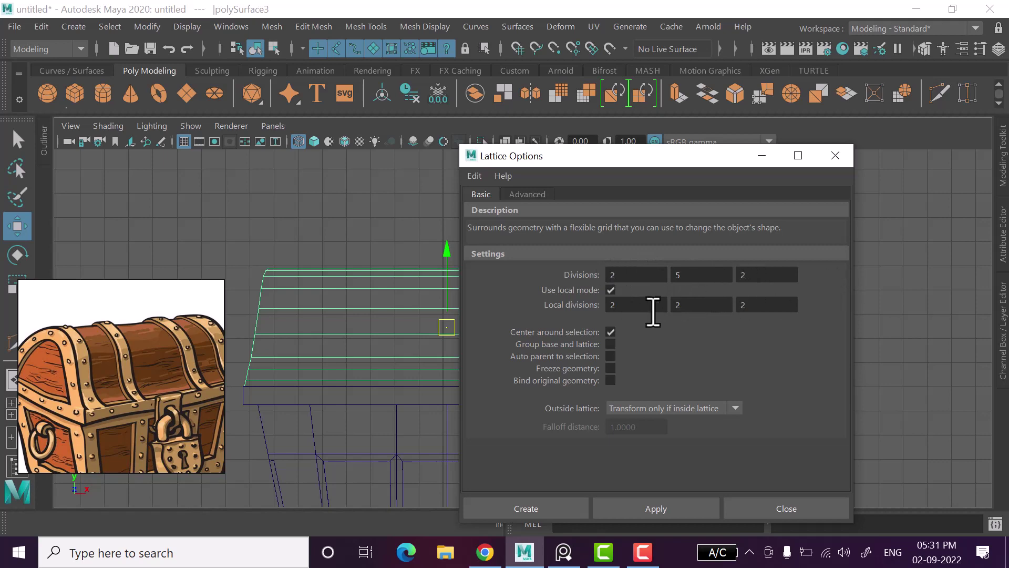
# Wrap the chest lid in a 2×5×2 lattice and frame it in a side view.
pyautogui.click(835, 156)
pyautogui.click(573, 25)
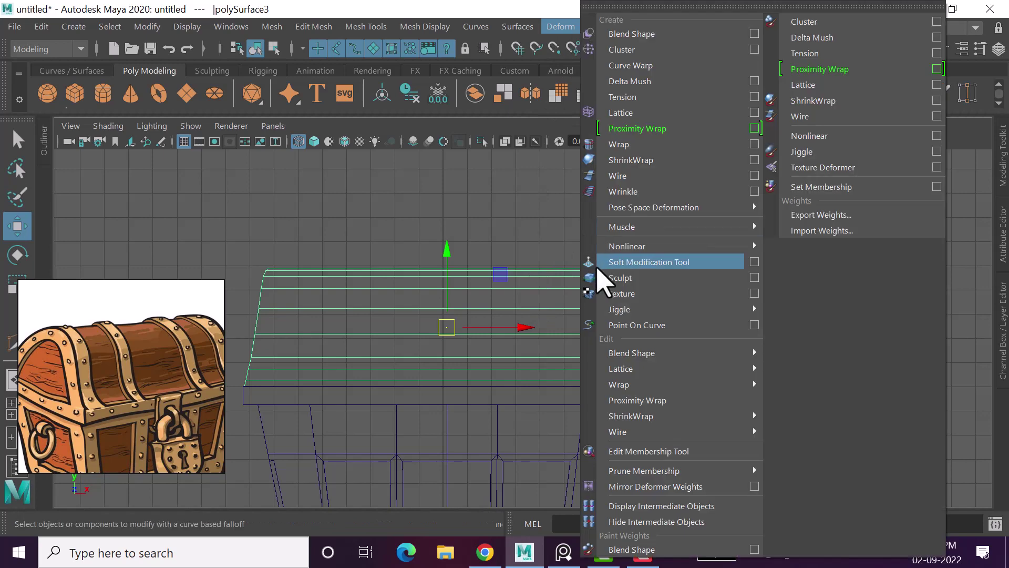
pyautogui.click(638, 112)
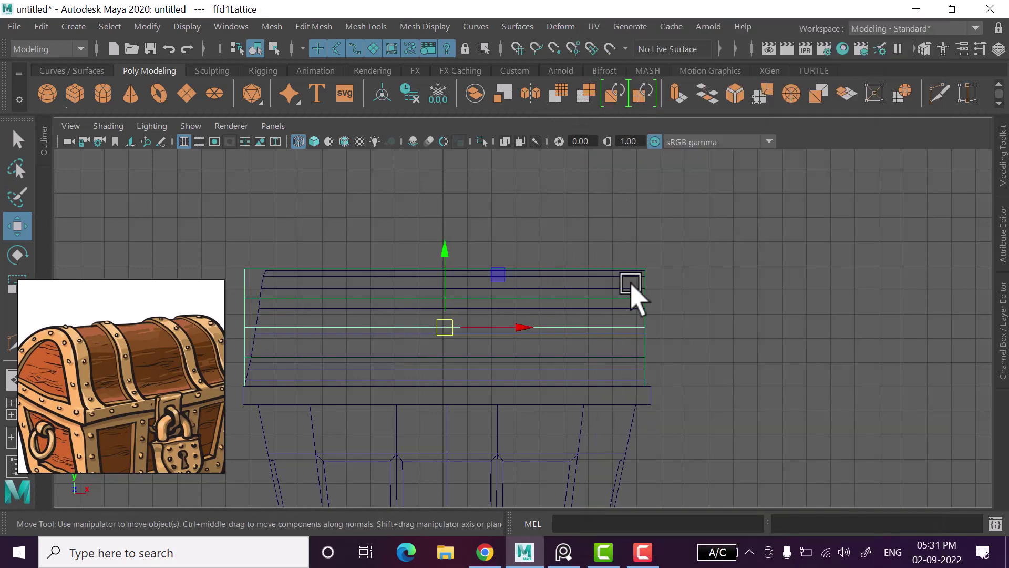
pyautogui.scroll(2, 633, 347)
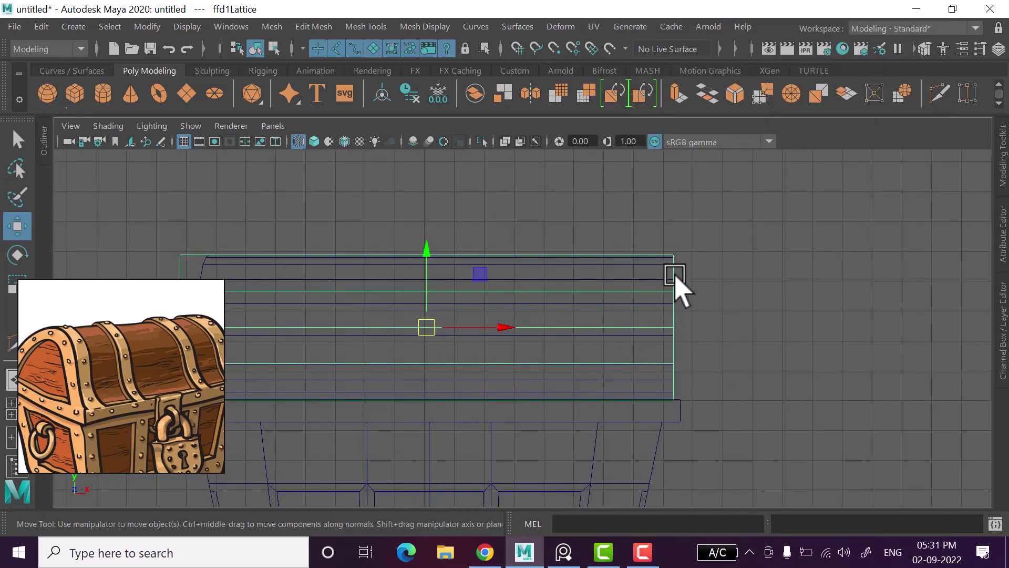
pyautogui.press('space')
pyautogui.press('space')
pyautogui.moveTo(721, 270)
pyautogui.keyDown('alt'); pyautogui.mouseDown()
pyautogui.moveTo(683, 282)
pyautogui.moveTo(621, 277)
pyautogui.moveTo(641, 347)
pyautogui.moveTo(730, 342)
pyautogui.moveTo(699, 338)
pyautogui.moveTo(706, 350)
pyautogui.mouseUp(); pyautogui.keyUp('alt')
pyautogui.press('space')
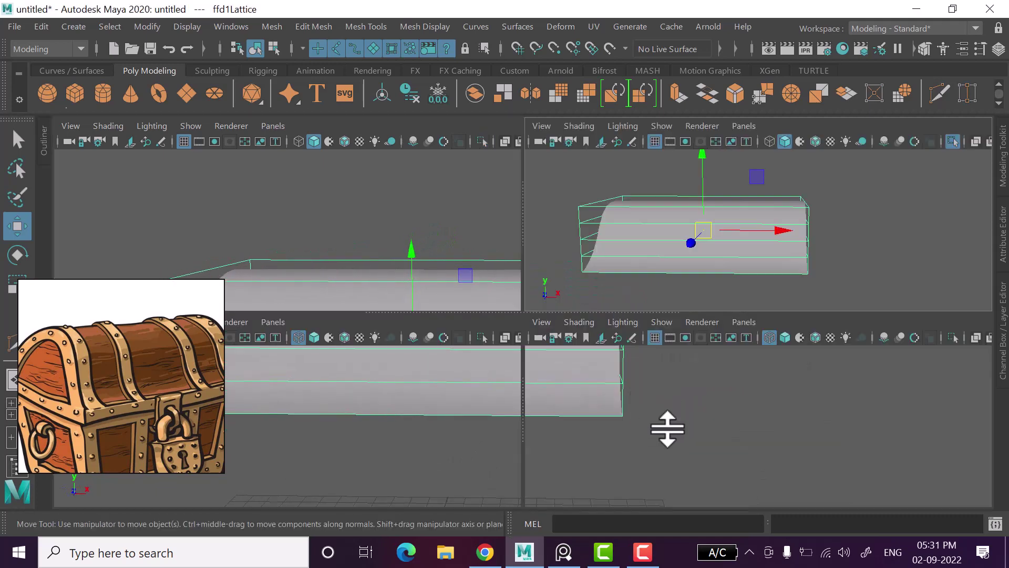
pyautogui.press('space')
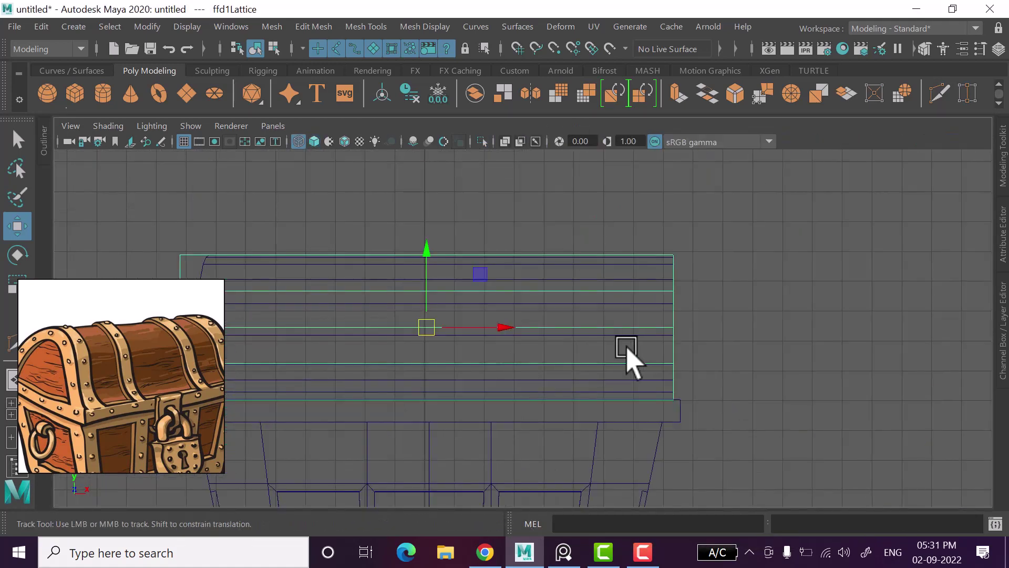
pyautogui.scroll(-2, 683, 326)
pyautogui.moveTo(711, 297); pyautogui.dragTo(669, 135, button='right')
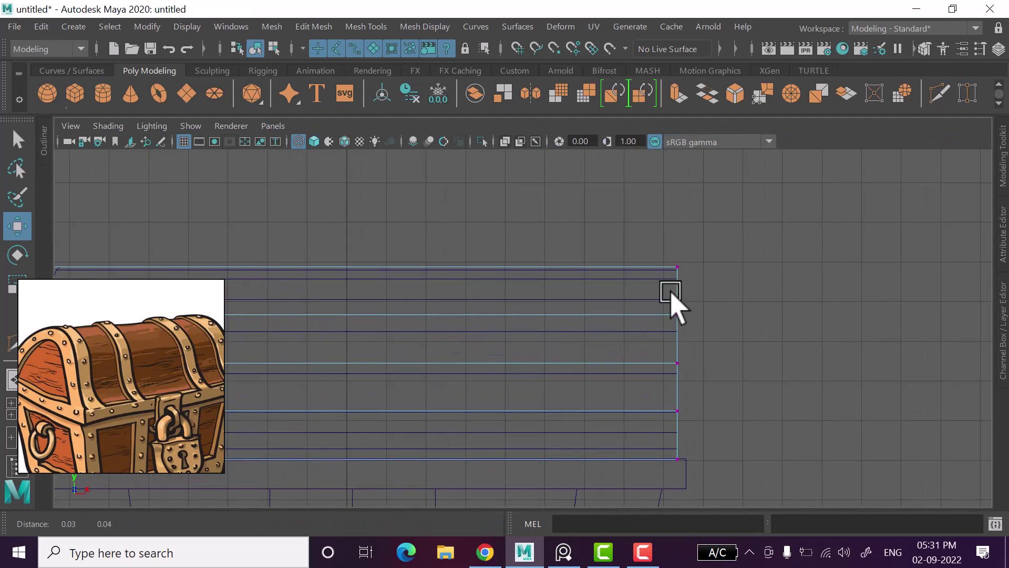
# Pull the top-right lattice points inward to begin rounding the lid edge.
pyautogui.moveTo(646, 225); pyautogui.dragTo(750, 300)
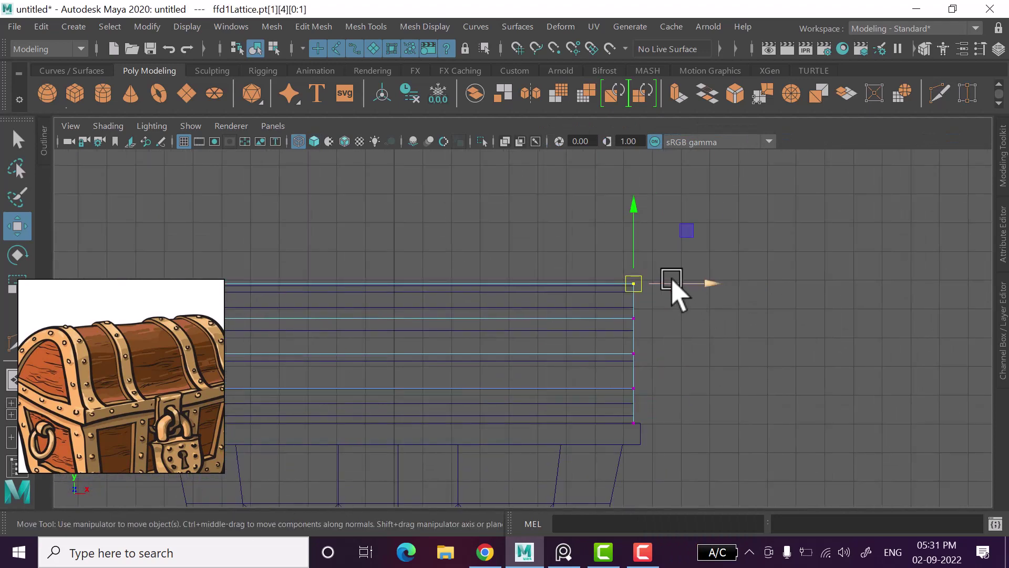
pyautogui.moveTo(672, 284); pyautogui.dragTo(660, 284)
pyautogui.scroll(2, 637, 316)
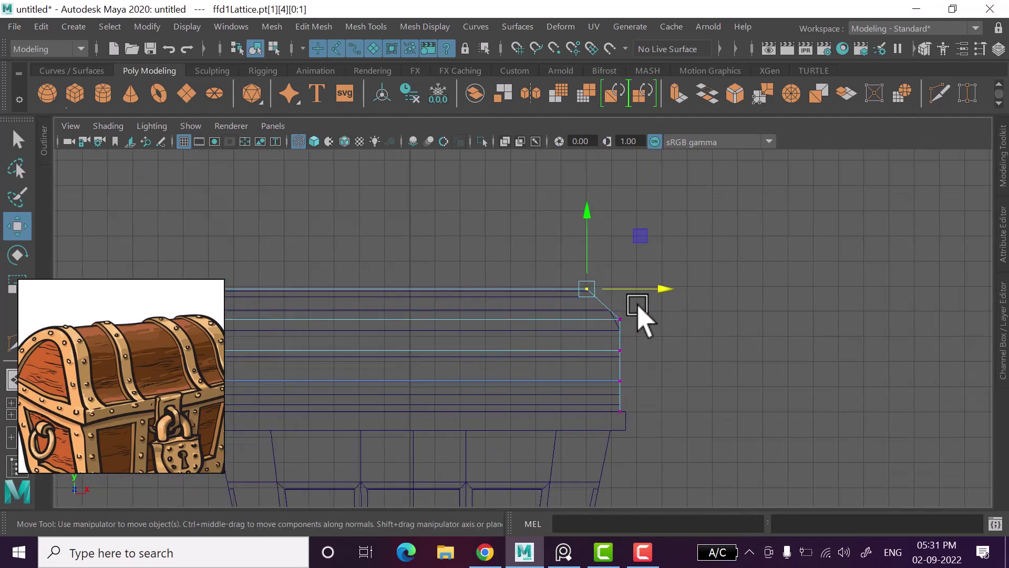
pyautogui.click(633, 316)
pyautogui.moveTo(698, 328); pyautogui.dragTo(665, 330)
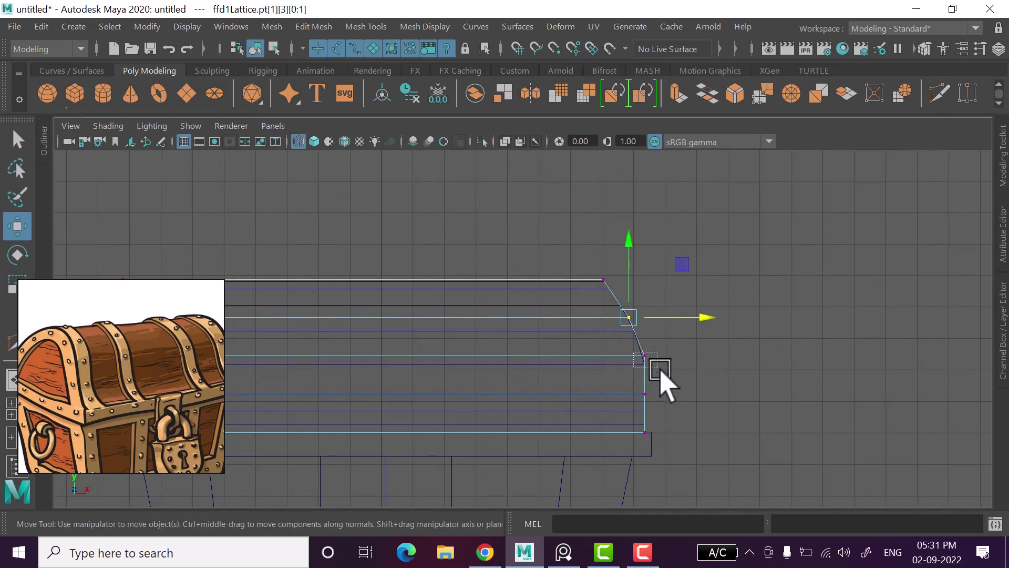
pyautogui.moveTo(689, 357); pyautogui.dragTo(680, 358)
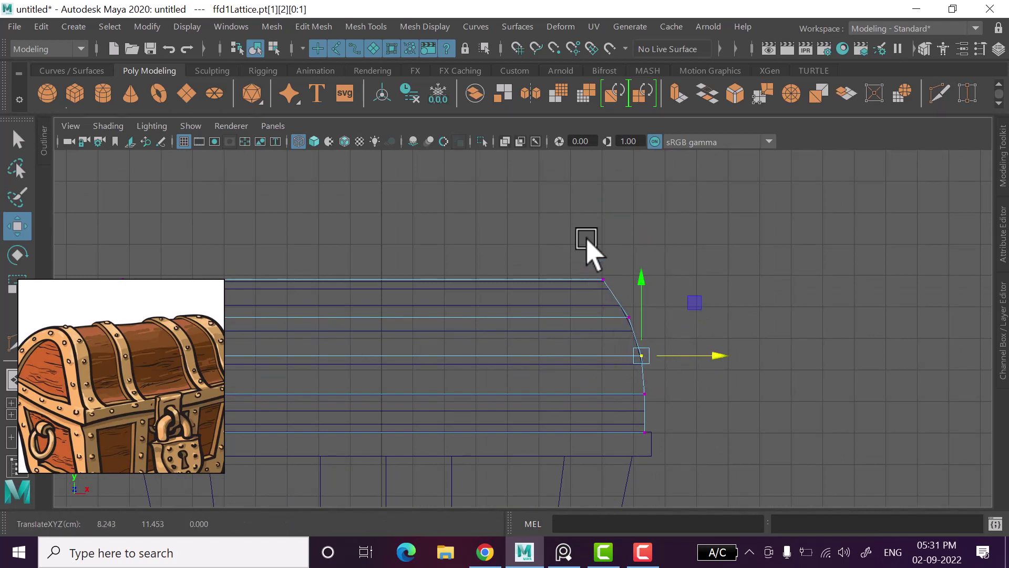
pyautogui.moveTo(587, 240); pyautogui.dragTo(665, 363)
pyautogui.moveTo(683, 307); pyautogui.dragTo(681, 315)
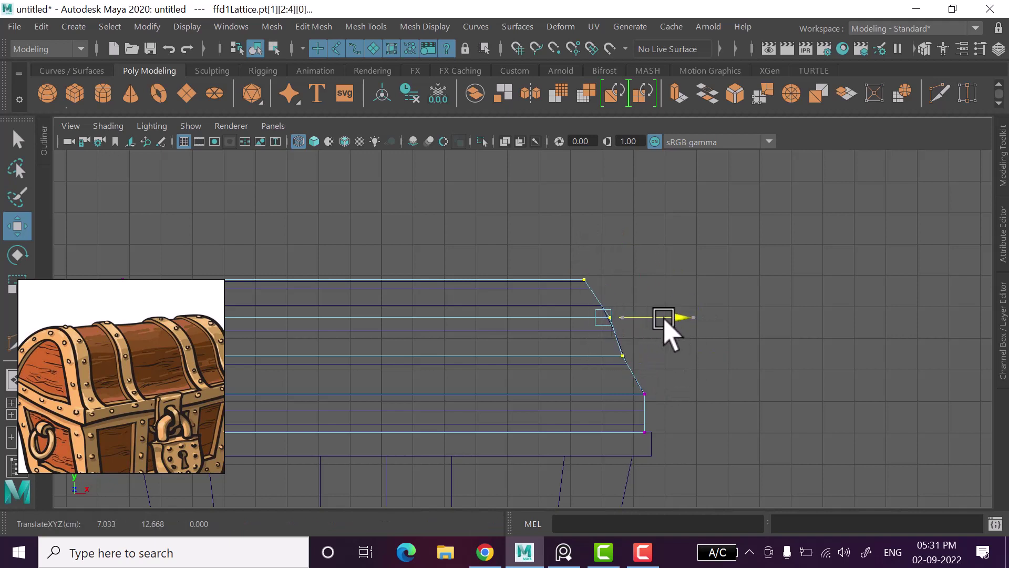
# Adjust the upper and lower right-side lattice points to finish the rounded profile.
pyautogui.click(587, 314)
pyautogui.keyDown('alt'); pyautogui.moveTo(587, 313); pyautogui.dragTo(592, 326, button='middle'); pyautogui.keyUp('alt')
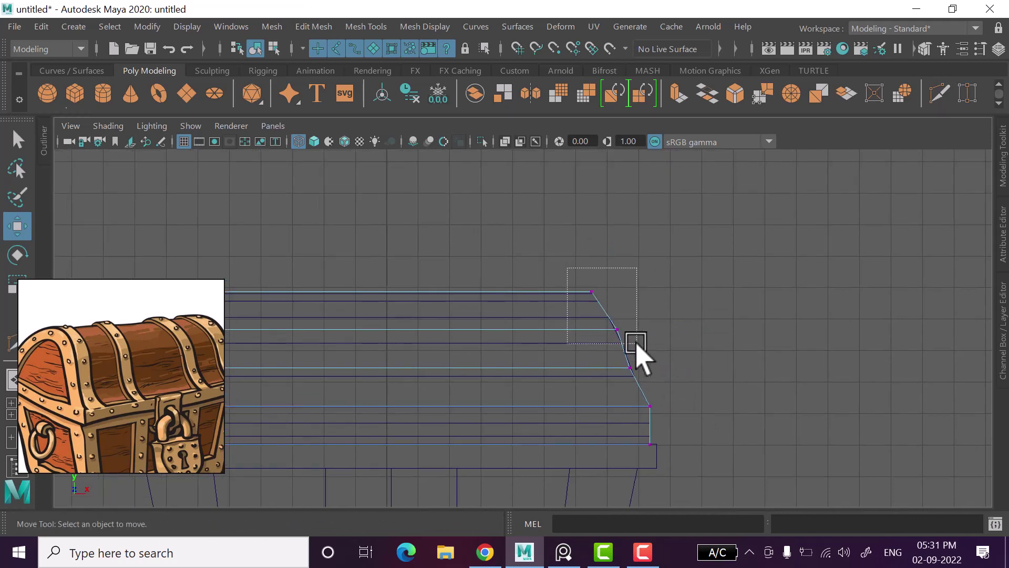
pyautogui.moveTo(636, 345); pyautogui.dragTo(638, 344)
pyautogui.moveTo(665, 310); pyautogui.dragTo(670, 315)
pyautogui.click(694, 433)
pyautogui.keyDown('alt'); pyautogui.moveTo(632, 399); pyautogui.dragTo(655, 401, button='middle'); pyautogui.keyUp('alt')
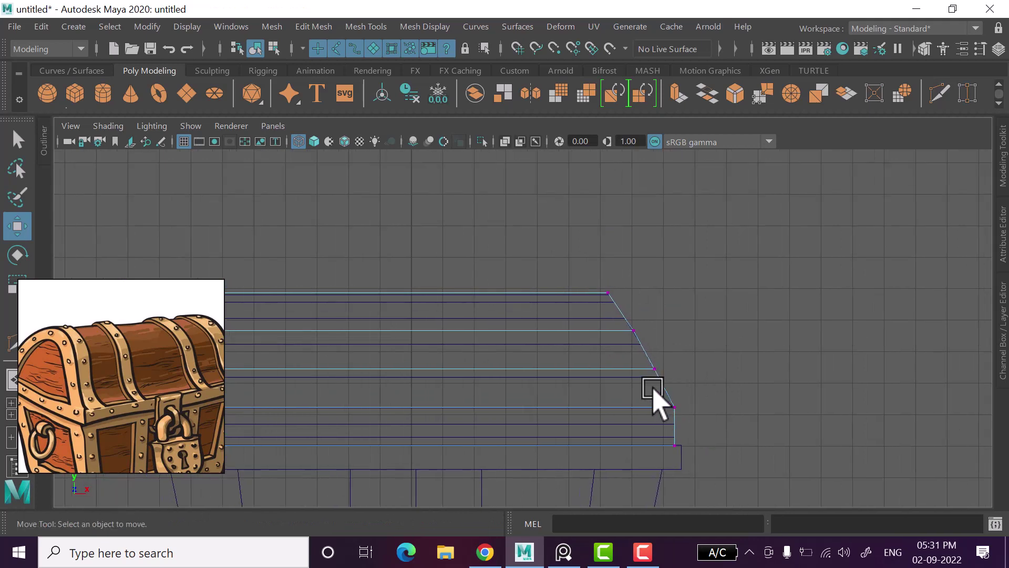
pyautogui.moveTo(655, 401)
pyautogui.mouseDown()
pyautogui.moveTo(684, 416)
pyautogui.moveTo(723, 411)
pyautogui.mouseUp()
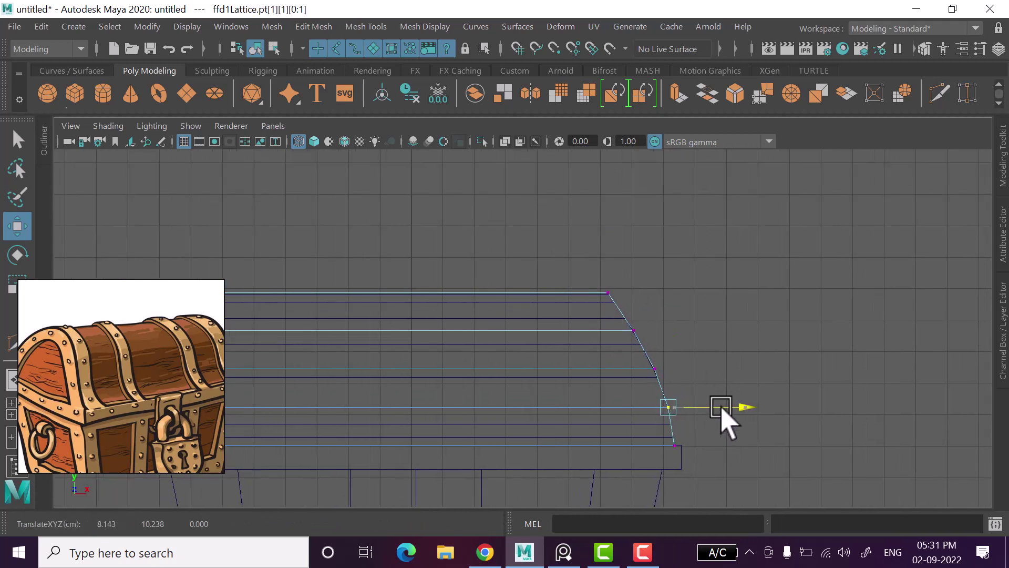
pyautogui.click(783, 455)
pyautogui.moveTo(630, 307); pyautogui.dragTo(631, 309)
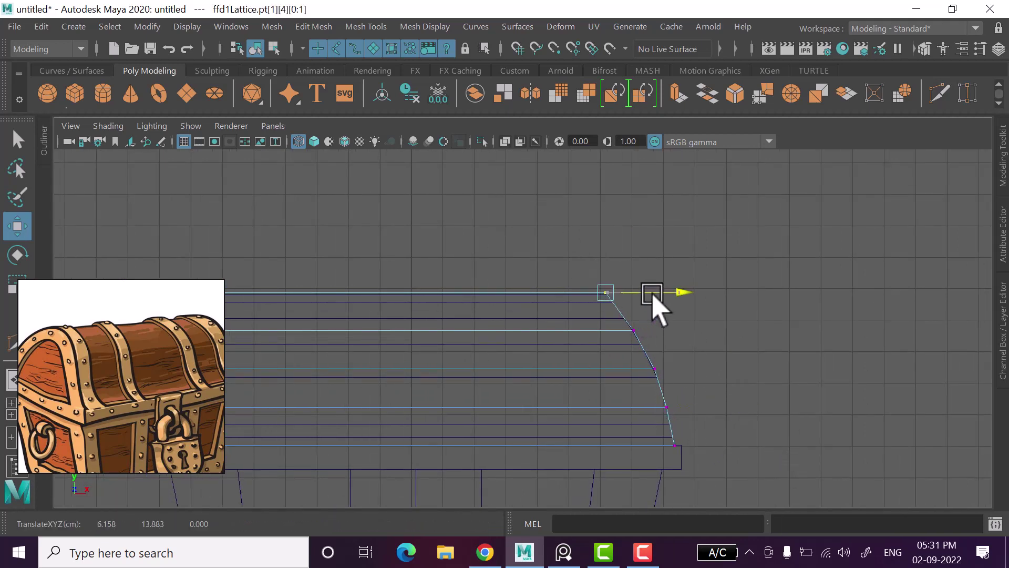
pyautogui.scroll(-2, 738, 374)
# Switch the lattice from point mode back to object mode.
pyautogui.press('space')
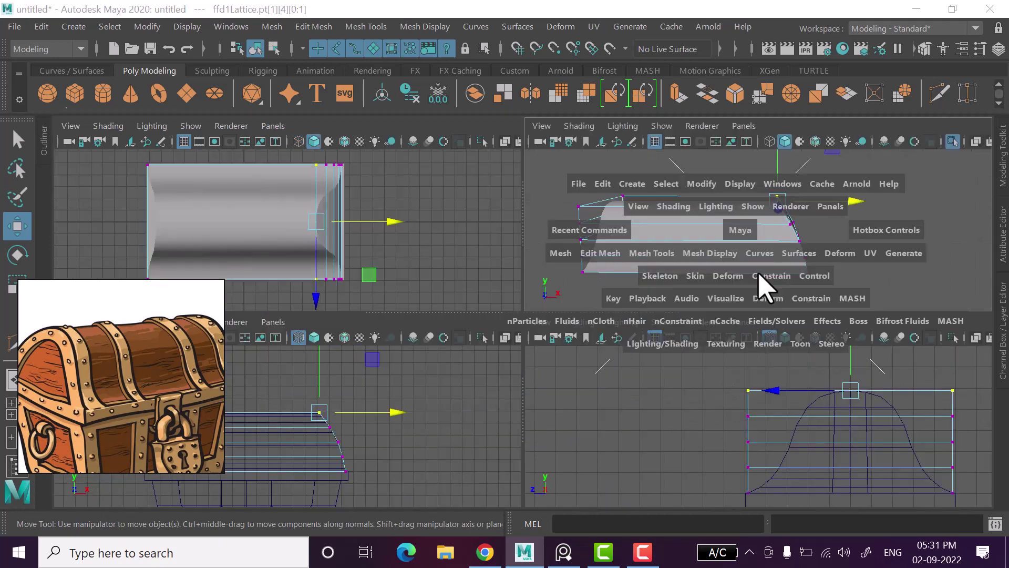
pyautogui.moveTo(674, 286)
pyautogui.keyDown('alt'); pyautogui.mouseDown()
pyautogui.moveTo(727, 277)
pyautogui.moveTo(715, 363)
pyautogui.mouseUp(); pyautogui.keyUp('alt')
pyautogui.press('space')
pyautogui.scroll(-2, 711, 349)
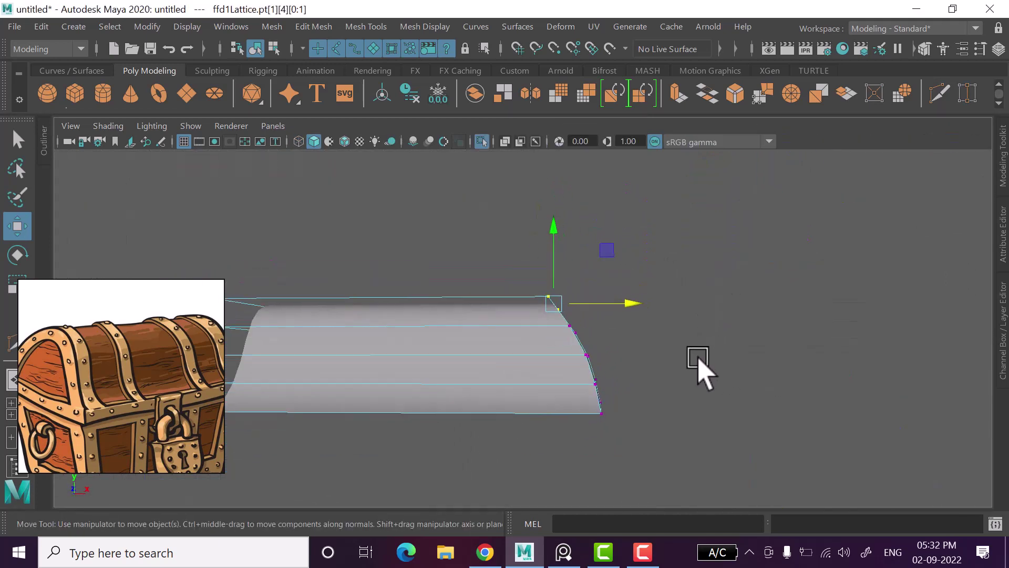
pyautogui.scroll(-3, 699, 371)
pyautogui.moveTo(703, 173)
pyautogui.mouseDown(button='right')
pyautogui.moveTo(778, 113)
pyautogui.moveTo(782, 126)
pyautogui.mouseUp(button='right')
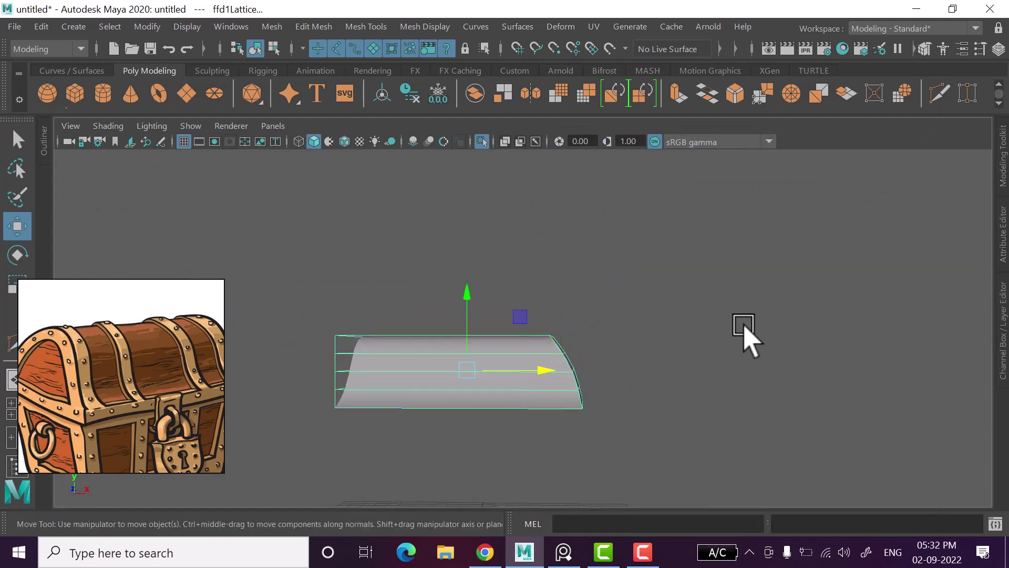
# Delete the lid's history with Alt+Shift+D to bake the lattice deformation.
pyautogui.moveTo(744, 338)
pyautogui.keyDown('alt'); pyautogui.mouseDown()
pyautogui.moveTo(662, 354)
pyautogui.moveTo(520, 447)
pyautogui.mouseUp(); pyautogui.keyUp('alt')
pyautogui.click(549, 383)
pyautogui.moveTo(550, 382)
pyautogui.keyDown('alt'); pyautogui.mouseDown()
pyautogui.moveTo(552, 407)
pyautogui.moveTo(588, 405)
pyautogui.moveTo(577, 398)
pyautogui.mouseUp(); pyautogui.keyUp('alt')
pyautogui.hotkey('alt', 'shift', 'd')
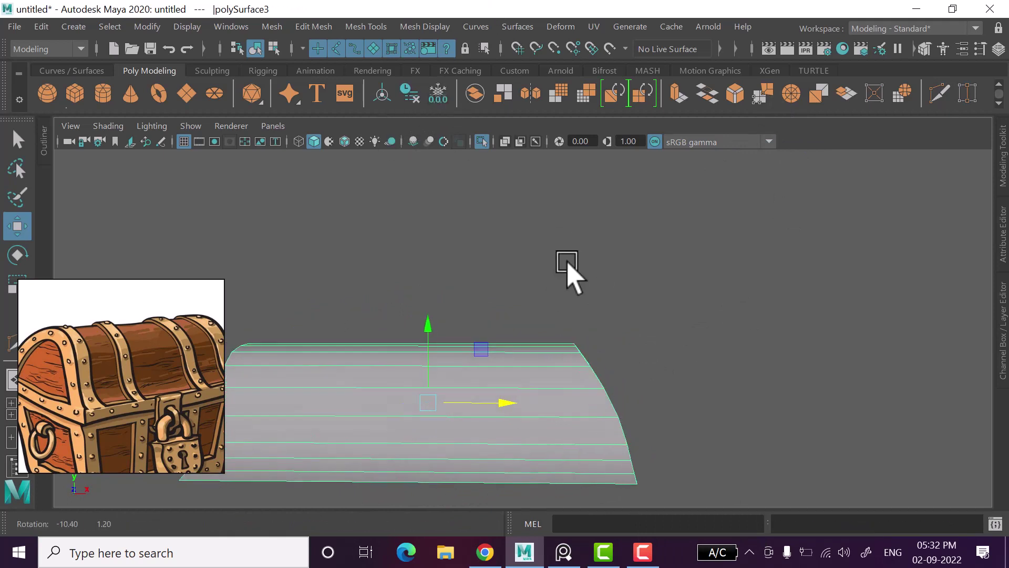
pyautogui.moveTo(567, 270)
pyautogui.keyDown('alt'); pyautogui.mouseDown()
pyautogui.moveTo(581, 253)
pyautogui.moveTo(557, 336)
pyautogui.mouseUp(); pyautogui.keyUp('alt')
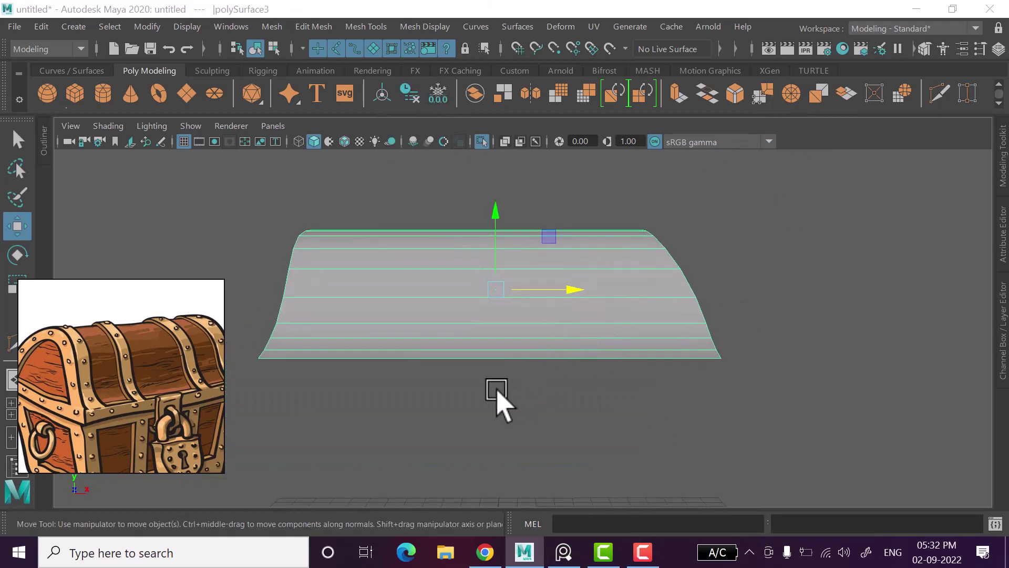
pyautogui.press('space')
pyautogui.press('space')
pyautogui.scroll(1, 403, 461)
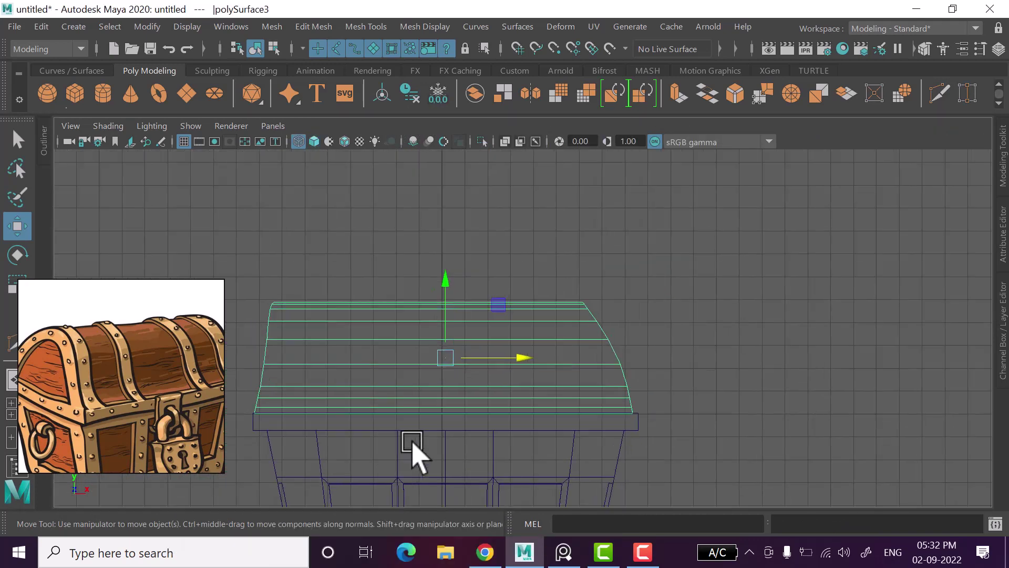
pyautogui.scroll(3, 413, 458)
pyautogui.click(860, 198)
# Scale the lid's centre vertex column flat into a straight line.
pyautogui.keyDown('alt'); pyautogui.moveTo(677, 298); pyautogui.dragTo(472, 311, button='middle'); pyautogui.keyUp('alt')
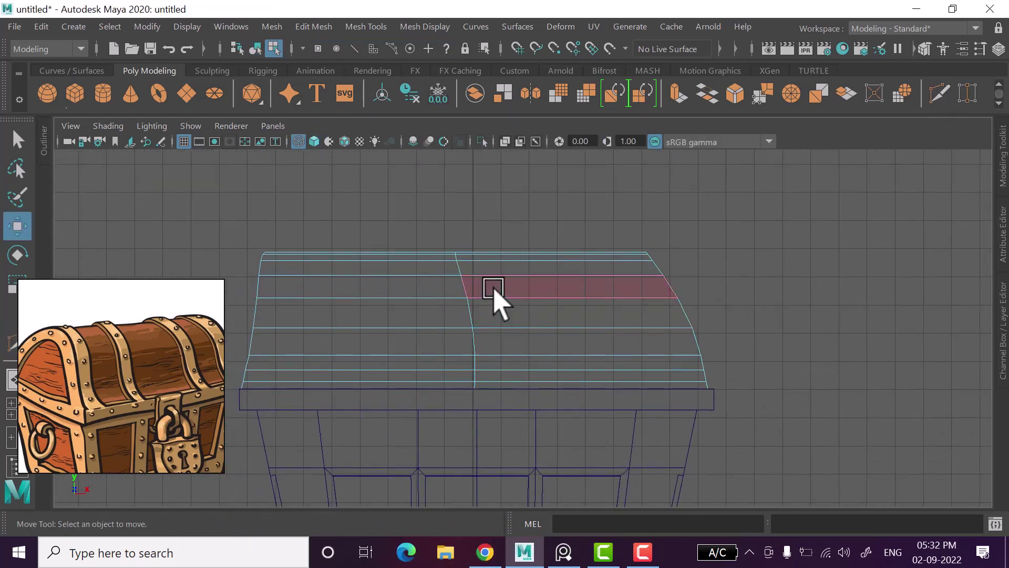
pyautogui.moveTo(484, 152); pyautogui.dragTo(483, 137, button='right')
pyautogui.press('w')
pyautogui.moveTo(417, 215); pyautogui.dragTo(504, 447)
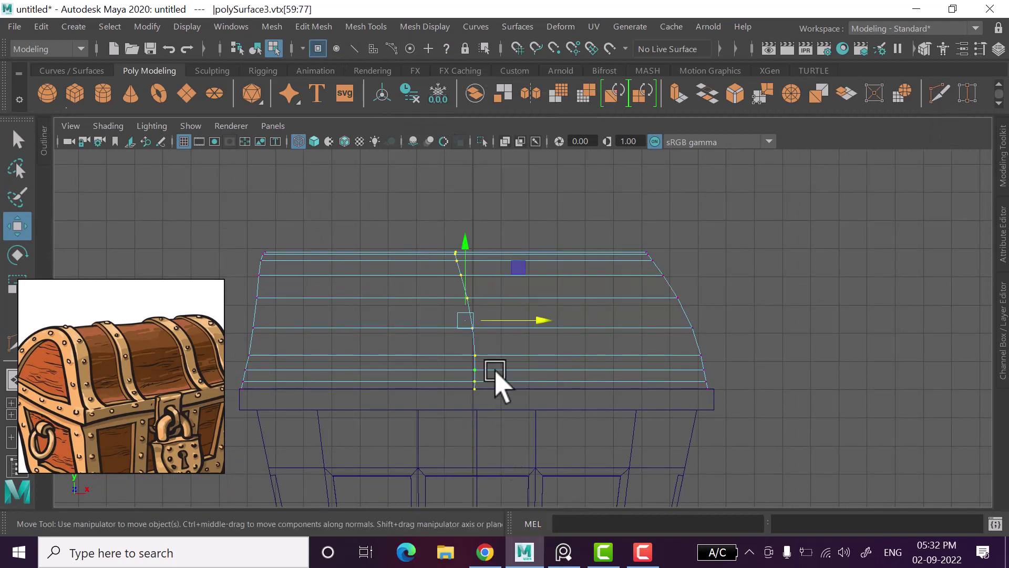
pyautogui.press('r')
pyautogui.moveTo(534, 320); pyautogui.dragTo(521, 321)
pyautogui.press('w')
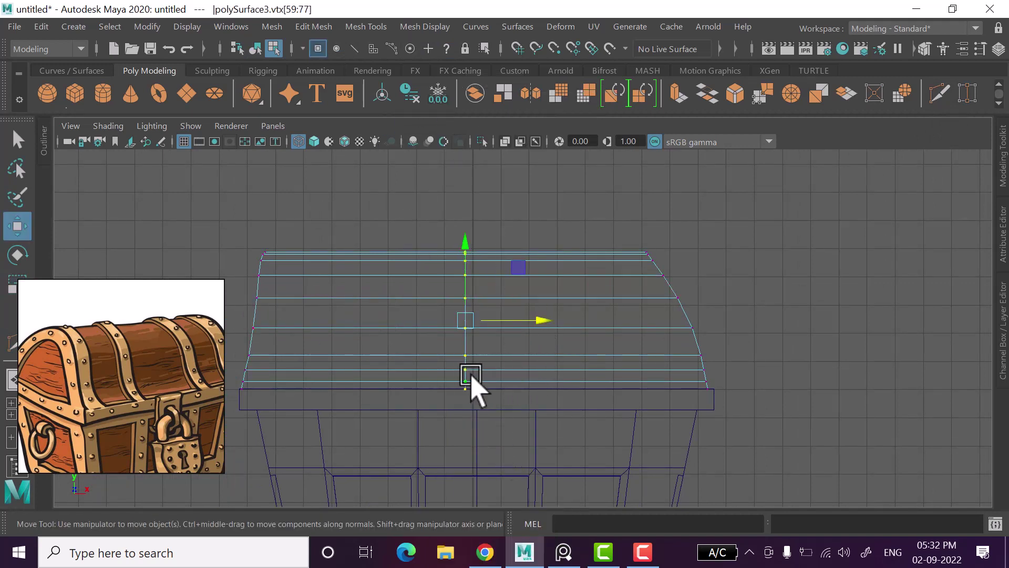
# Delete the faces of the lid's left half, keeping only the right half.
pyautogui.moveTo(481, 352); pyautogui.dragTo(518, 219, button='right')
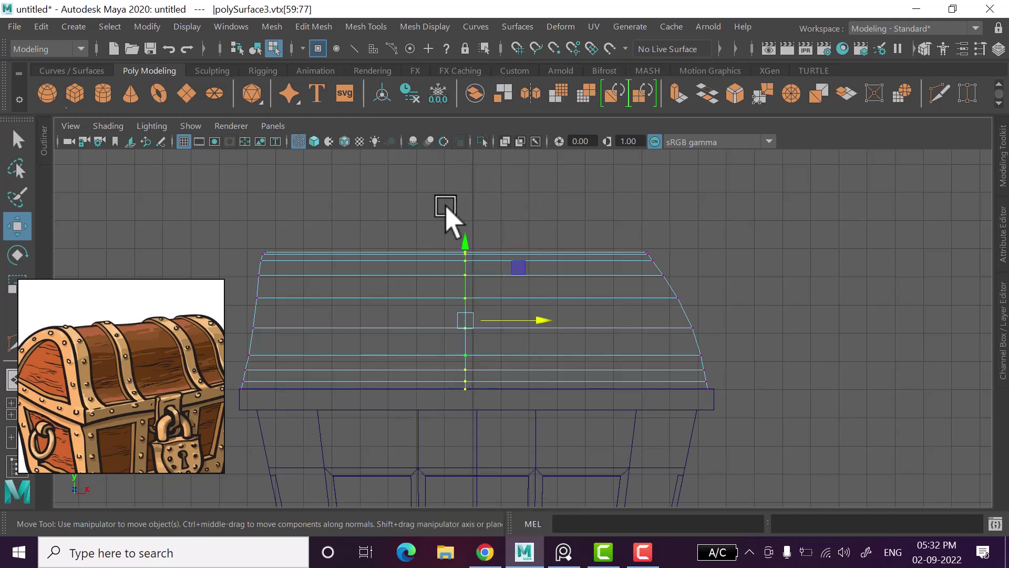
pyautogui.keyDown('alt'); pyautogui.moveTo(440, 311); pyautogui.dragTo(468, 283, button='middle'); pyautogui.keyUp('alt')
pyautogui.rightClick(467, 284)
pyautogui.click(461, 171)
pyautogui.moveTo(289, 175); pyautogui.dragTo(489, 462)
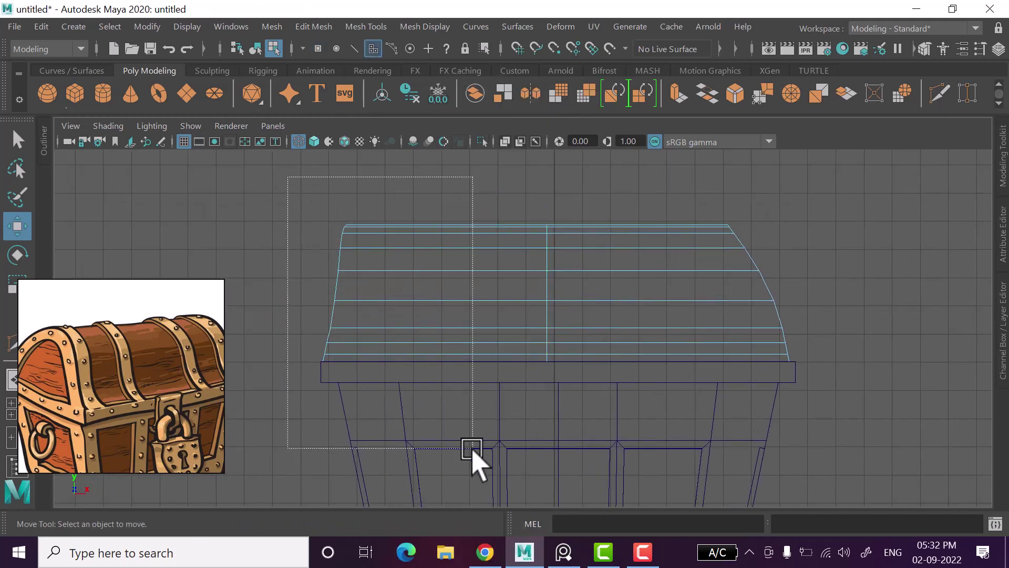
pyautogui.press('Delete')
pyautogui.keyDown('alt'); pyautogui.moveTo(625, 362); pyautogui.dragTo(522, 380, button='middle'); pyautogui.keyUp('alt')
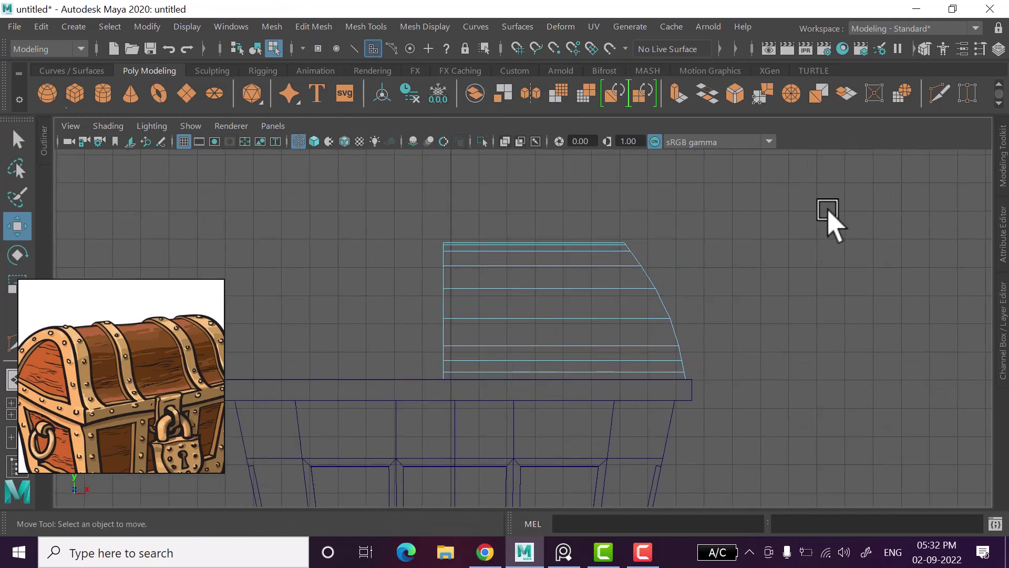
pyautogui.moveTo(829, 149); pyautogui.dragTo(888, 153, button='right')
pyautogui.click(786, 349)
# Snap the lid half's pivot to its left edge and freeze its transformations.
pyautogui.scroll(-2, 787, 351)
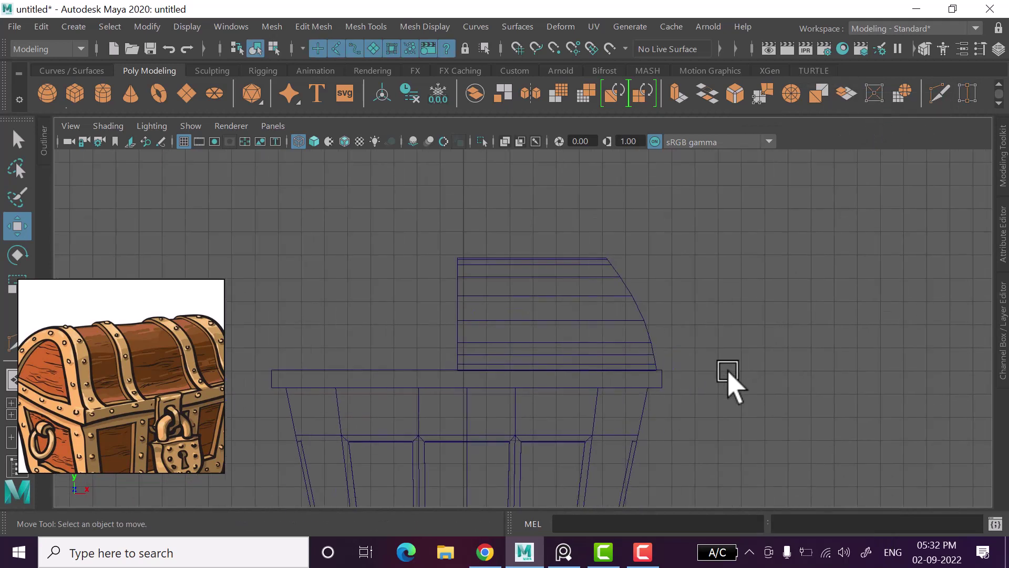
pyautogui.click(575, 491)
pyautogui.moveTo(576, 492)
pyautogui.keyDown('alt'); pyautogui.mouseDown(button='middle')
pyautogui.moveTo(601, 440)
pyautogui.moveTo(613, 346)
pyautogui.moveTo(615, 478)
pyautogui.mouseUp(button='middle'); pyautogui.keyUp('alt')
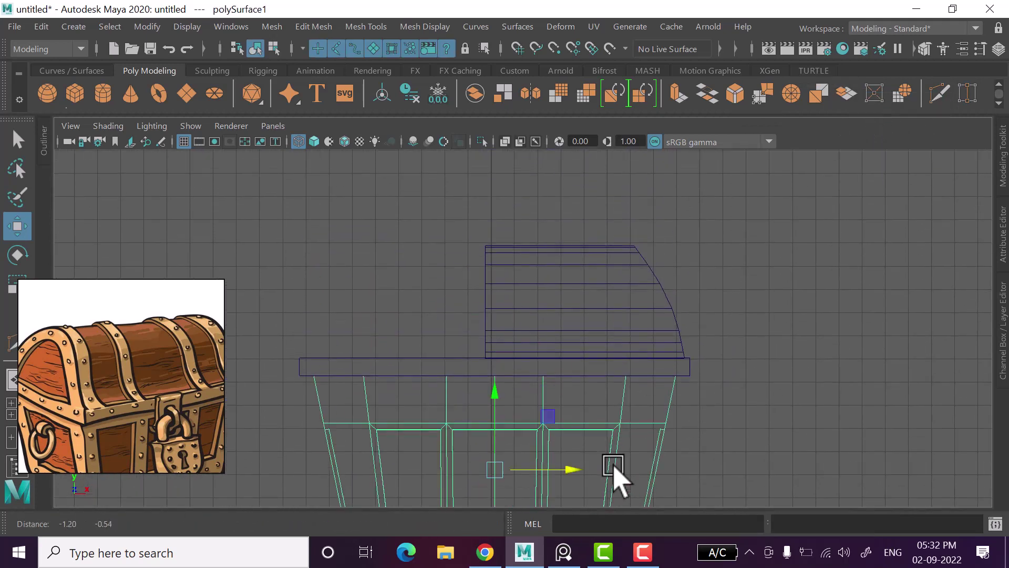
pyautogui.click(587, 305)
pyautogui.scroll(1, 583, 310)
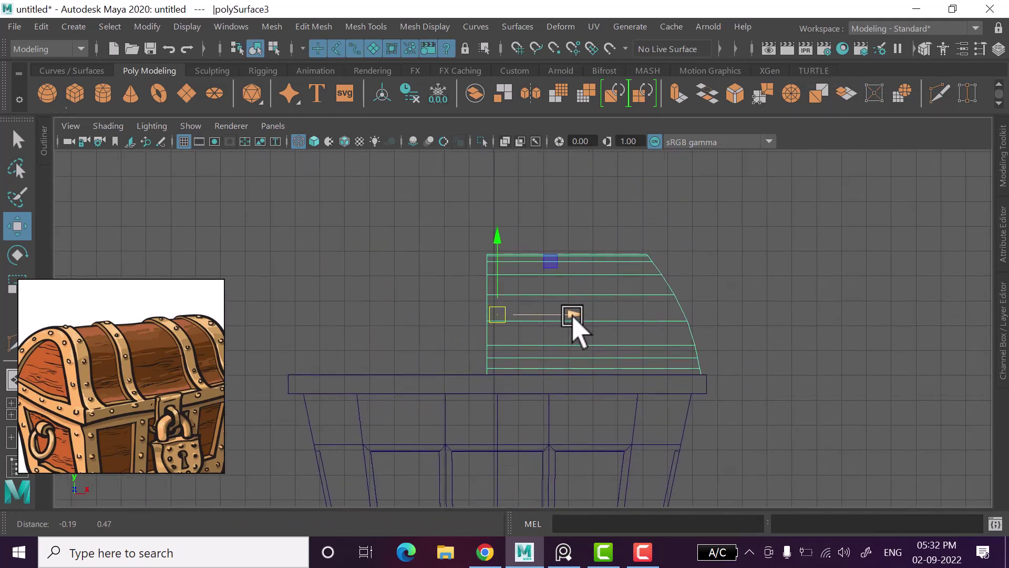
pyautogui.press('d')
pyautogui.scroll(1, 525, 321)
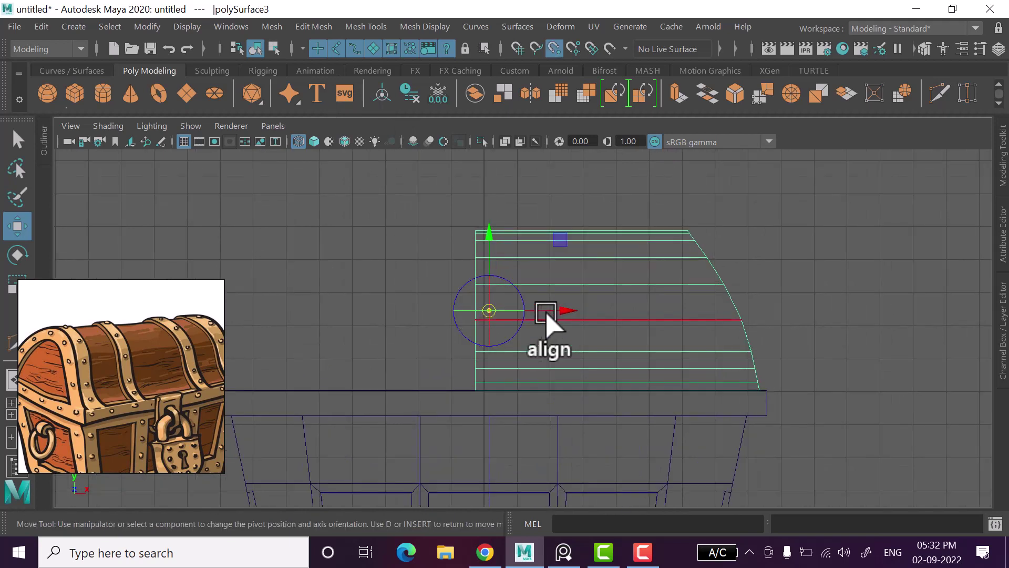
pyautogui.moveTo(561, 312); pyautogui.dragTo(545, 316)
pyautogui.press('d')
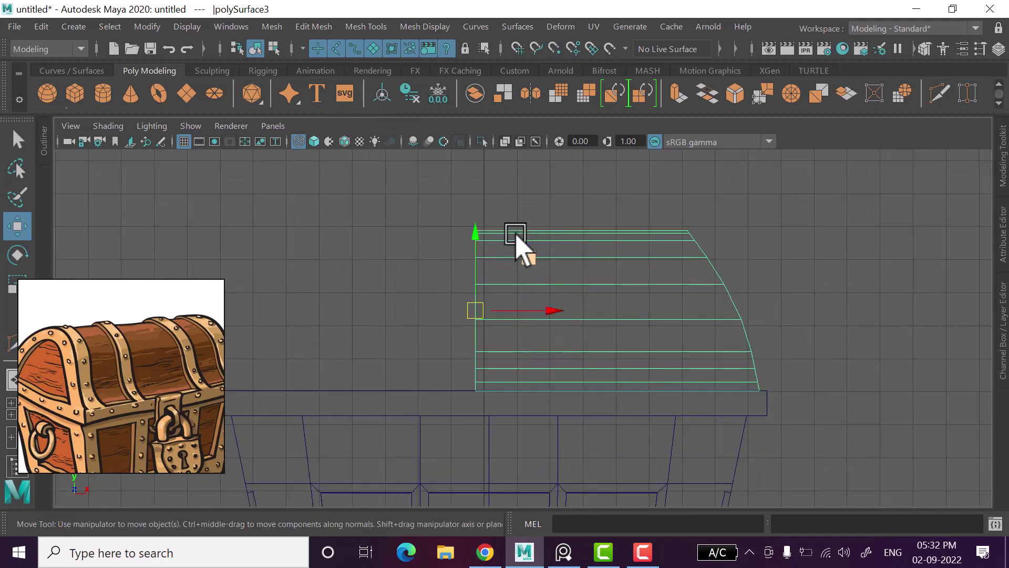
pyautogui.click(438, 93)
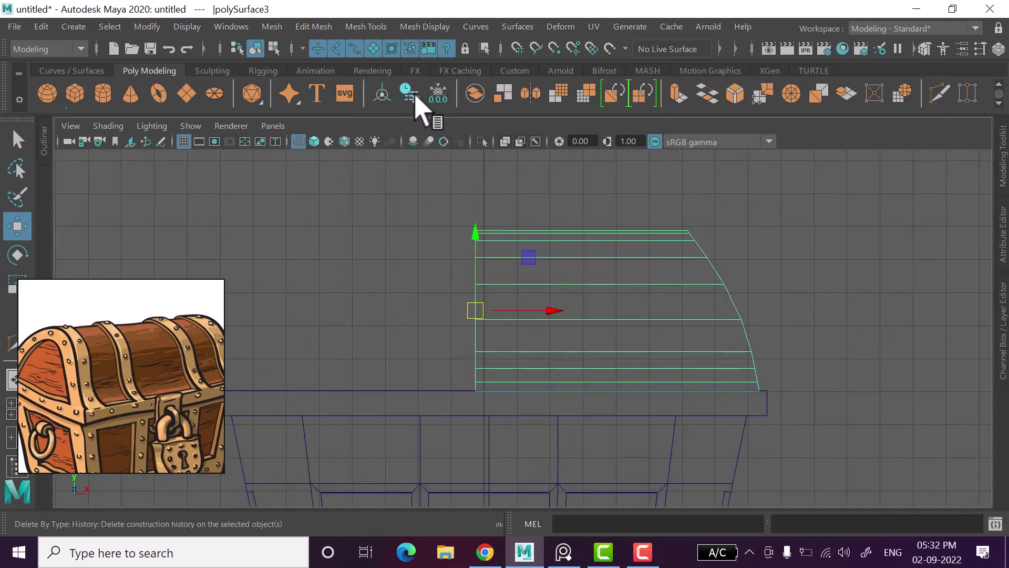
# Delete the lid half's non-deformer history and duplicate it with reset Duplicate Special settings.
pyautogui.click(36, 30)
pyautogui.click(271, 227)
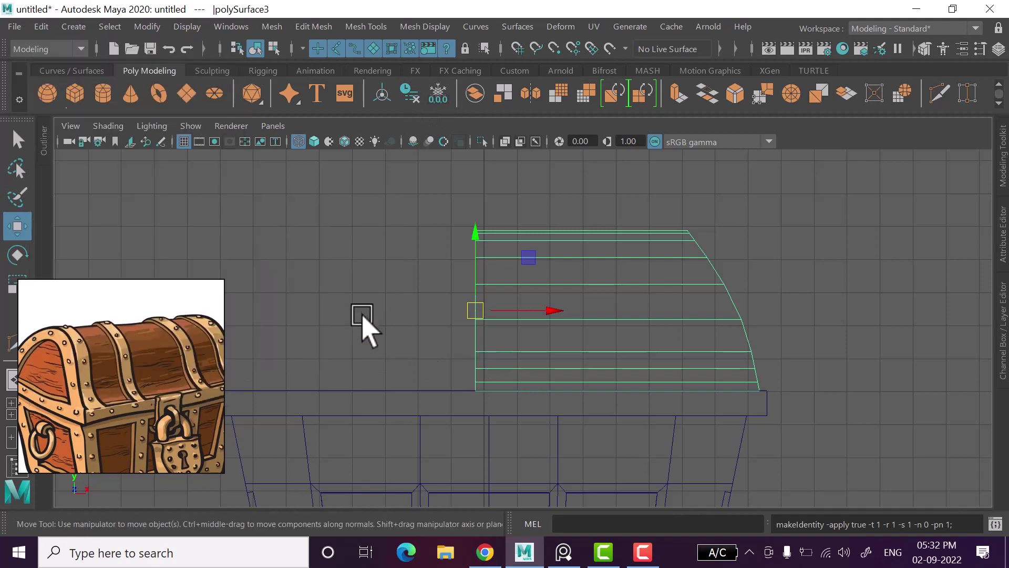
pyautogui.click(41, 26)
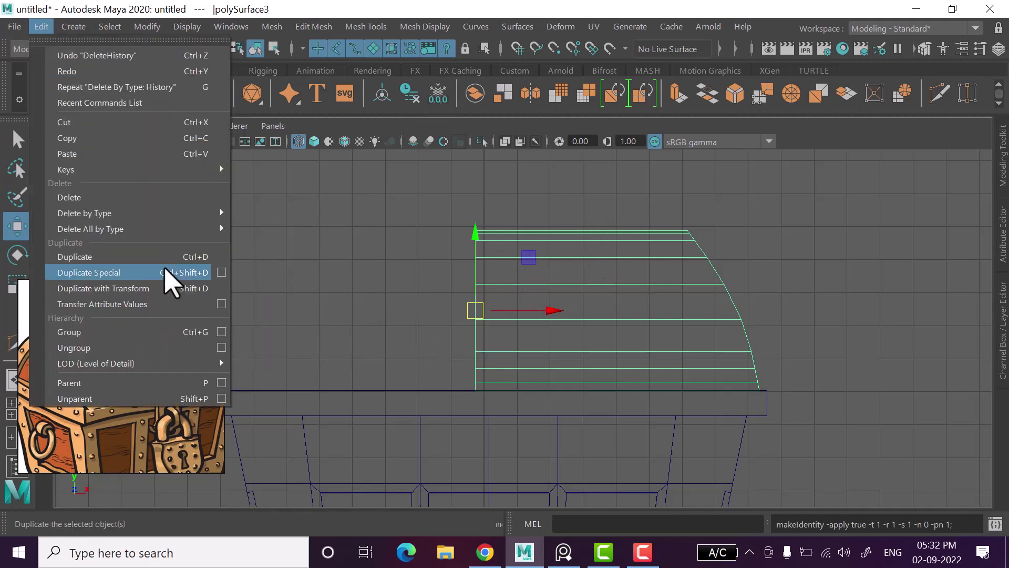
pyautogui.click(223, 273)
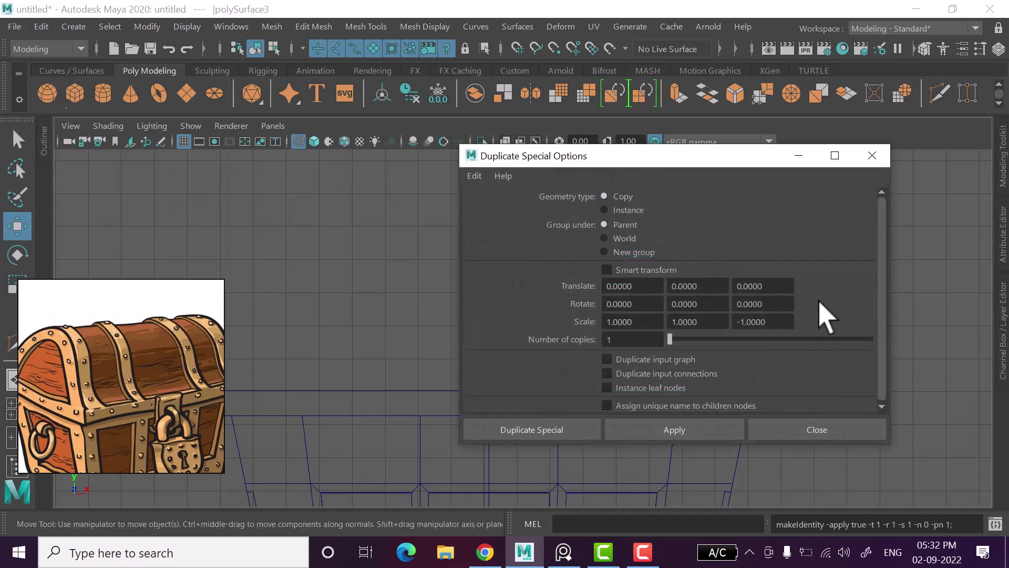
pyautogui.click(474, 176)
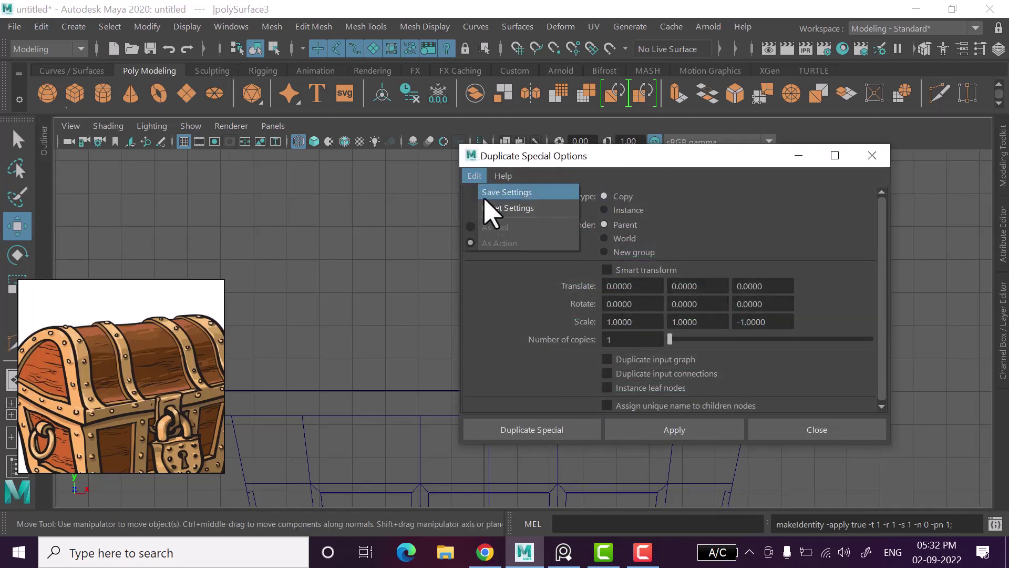
pyautogui.click(491, 207)
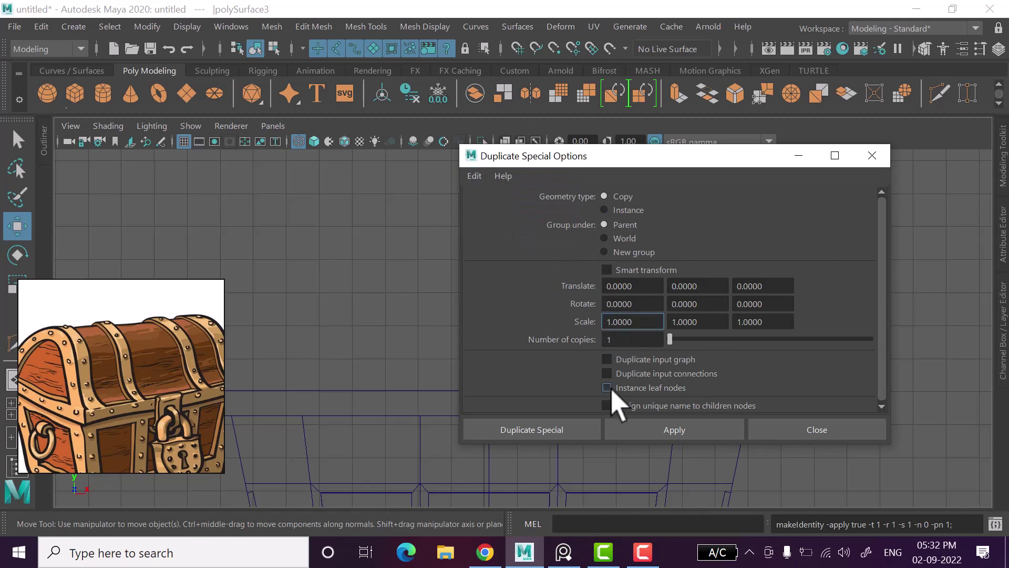
pyautogui.write('-1.0000')
pyautogui.click(567, 436)
# Select the trial mirrored left copy and delete it.
pyautogui.click(825, 371)
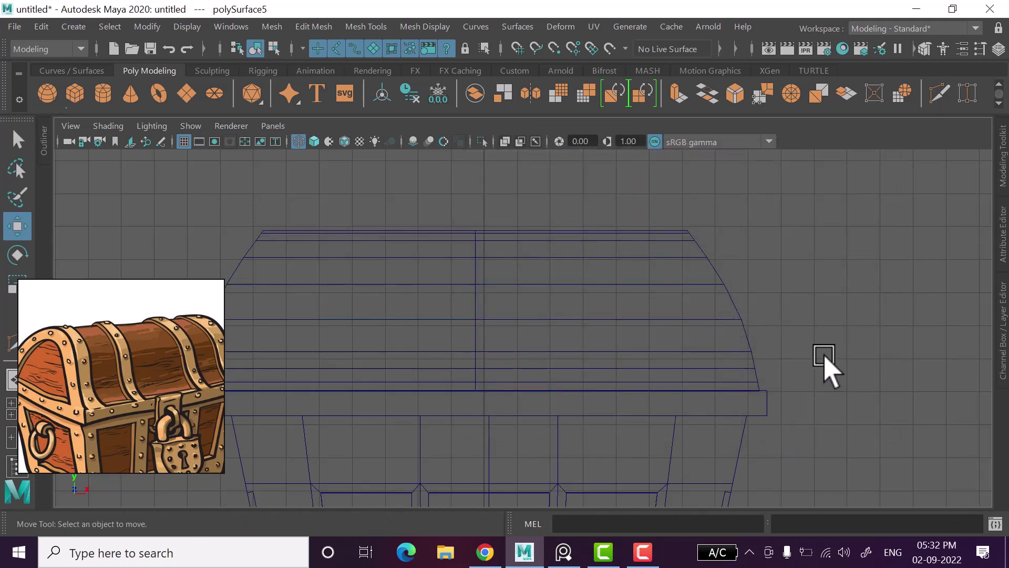
pyautogui.scroll(-1, 565, 368)
pyautogui.keyDown('alt'); pyautogui.moveTo(458, 368); pyautogui.dragTo(538, 381, button='middle'); pyautogui.keyUp('alt')
pyautogui.moveTo(342, 237); pyautogui.dragTo(496, 319)
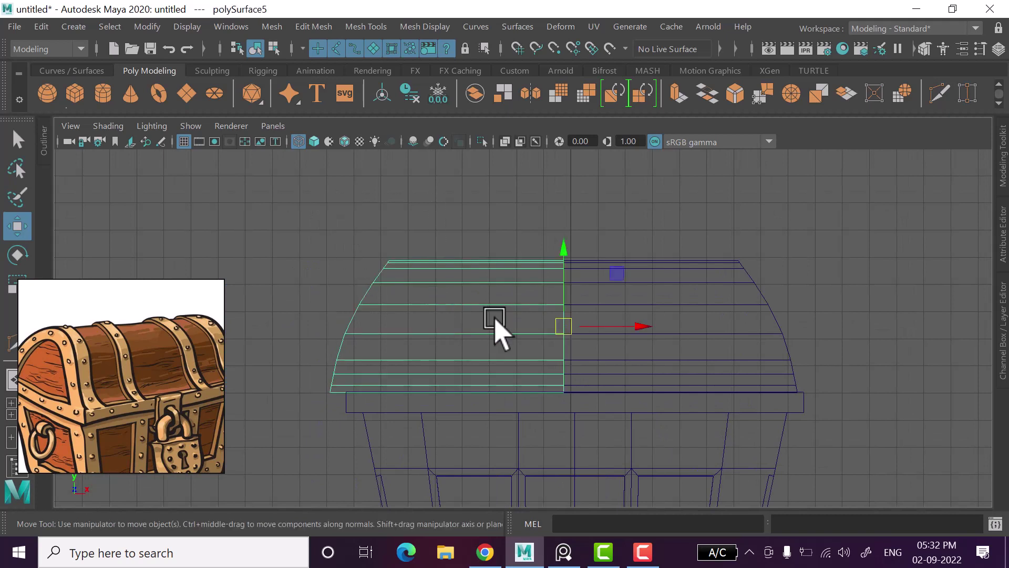
pyautogui.moveTo(603, 327); pyautogui.dragTo(631, 330)
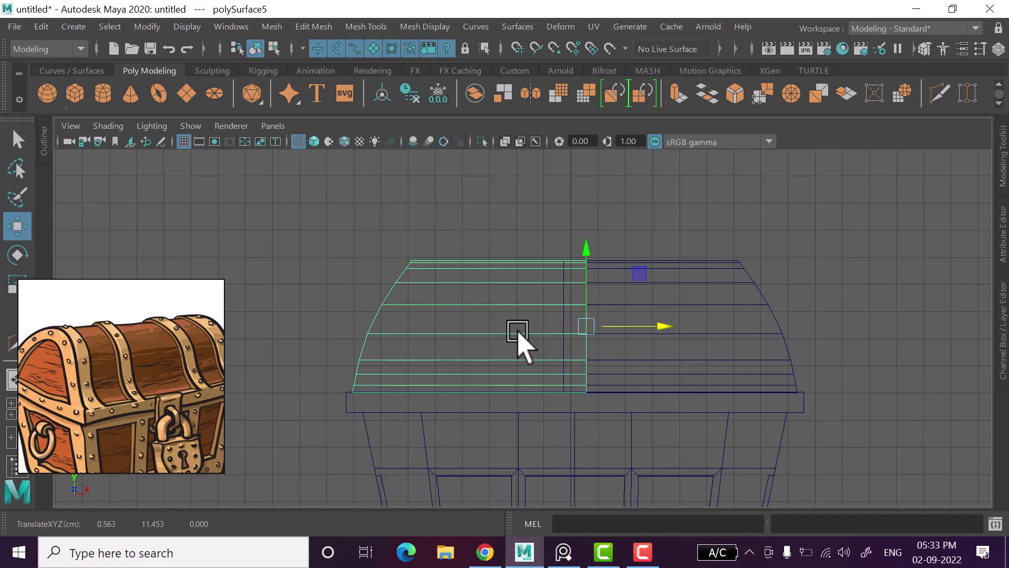
pyautogui.press('Delete')
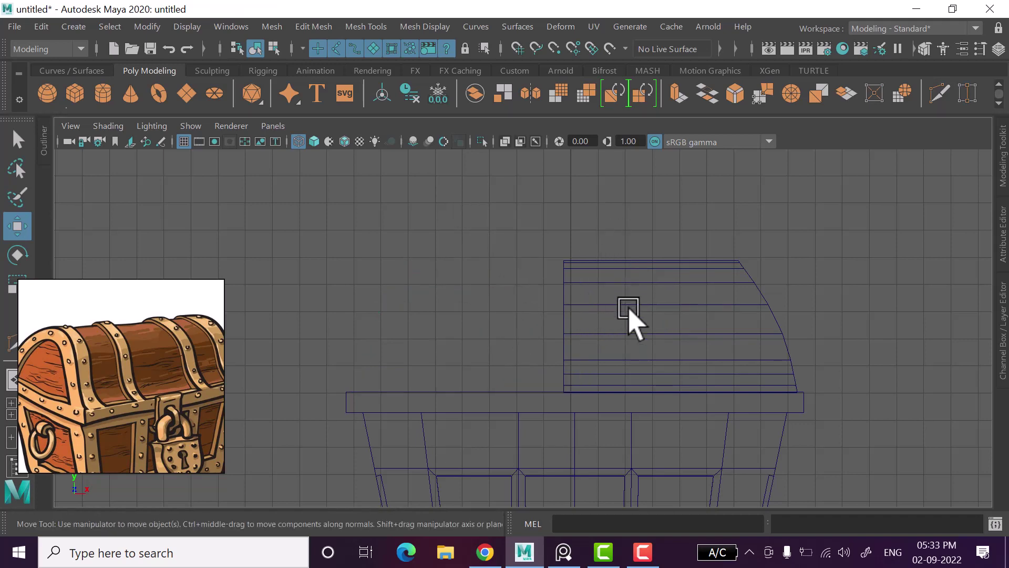
# Shift the lid half's inner vertex column along X.
pyautogui.click(625, 333)
pyautogui.scroll(2, 578, 331)
pyautogui.scroll(1, 531, 330)
pyautogui.scroll(1, 504, 310)
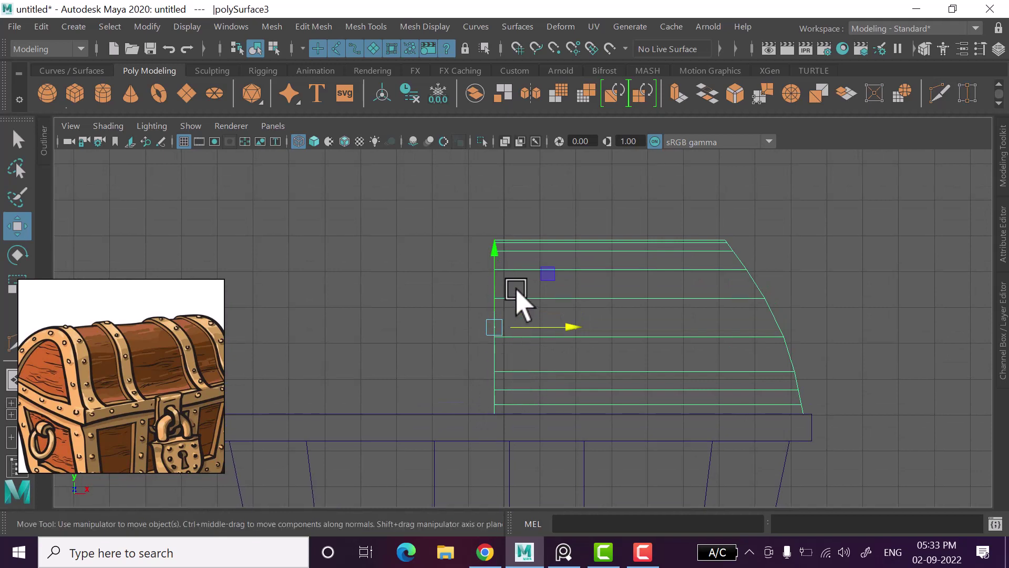
pyautogui.scroll(-2, 507, 220)
pyautogui.scroll(-2, 512, 247)
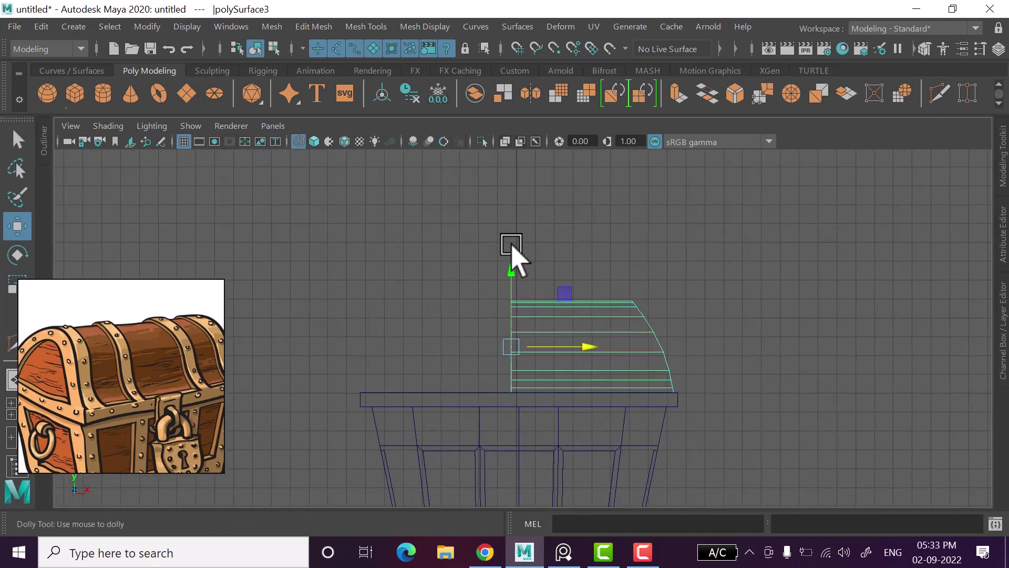
pyautogui.scroll(-3, 512, 247)
pyautogui.scroll(-3, 509, 251)
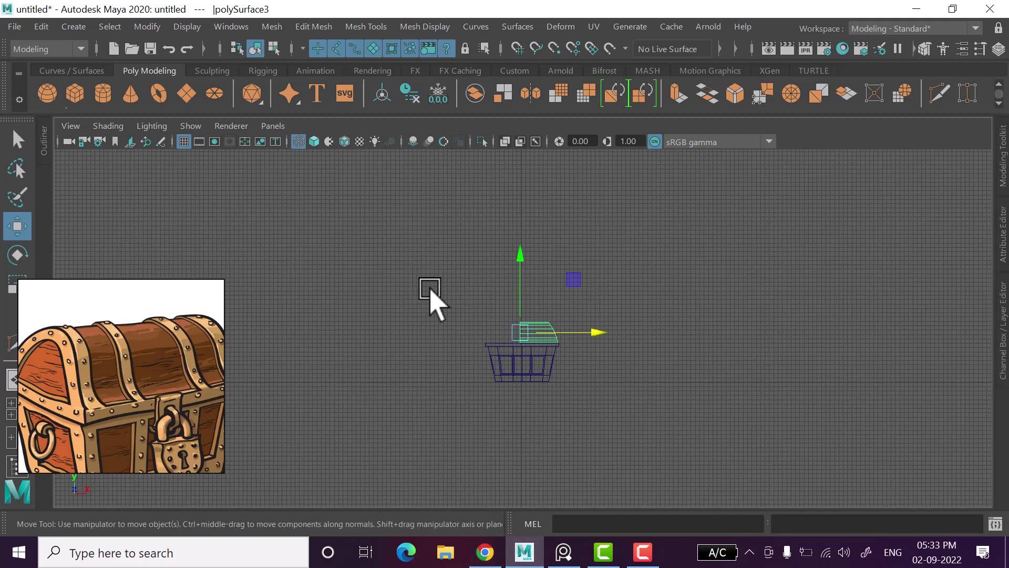
pyautogui.scroll(3, 504, 338)
pyautogui.scroll(2, 541, 367)
pyautogui.scroll(2, 541, 367)
pyautogui.scroll(2, 543, 376)
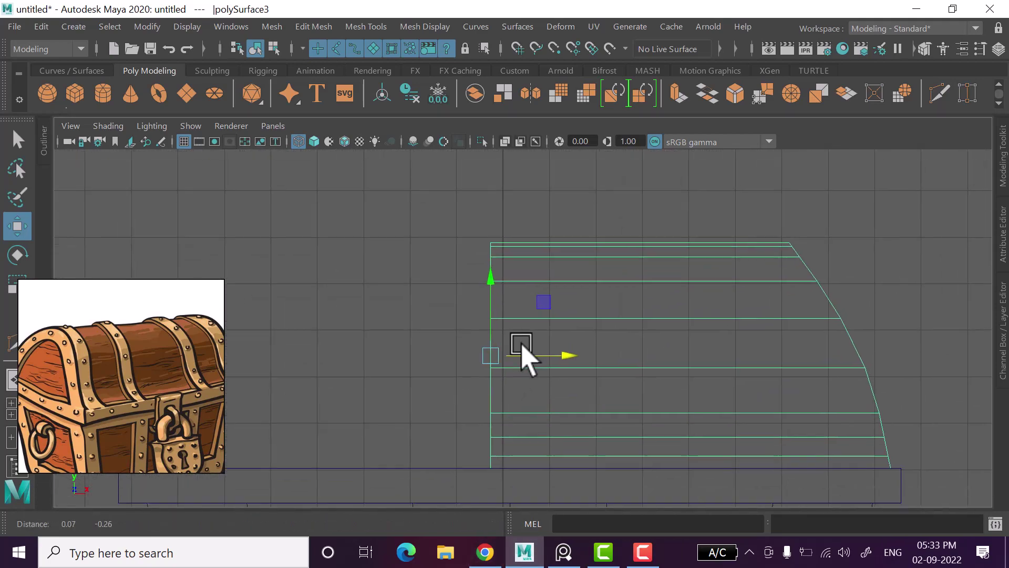
pyautogui.scroll(2, 525, 361)
pyautogui.moveTo(533, 322); pyautogui.dragTo(476, 131, button='right')
pyautogui.scroll(-2, 471, 286)
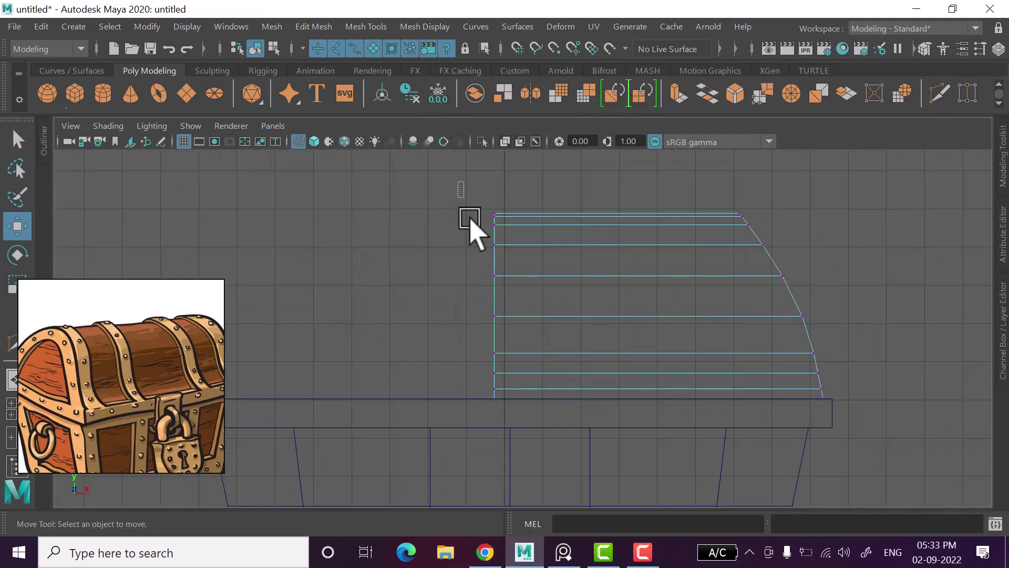
pyautogui.moveTo(470, 223); pyautogui.dragTo(525, 435)
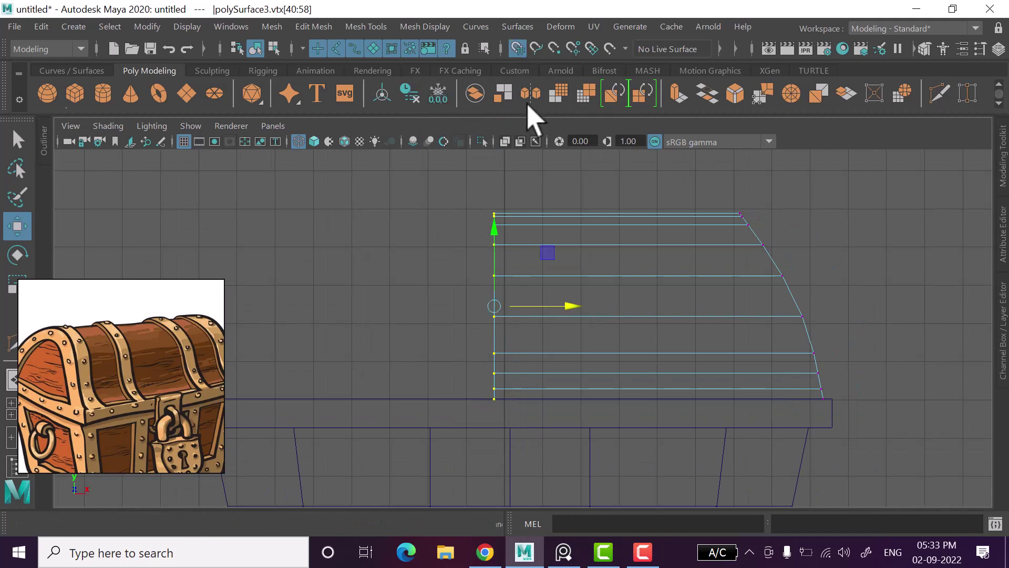
pyautogui.moveTo(561, 306); pyautogui.dragTo(533, 312)
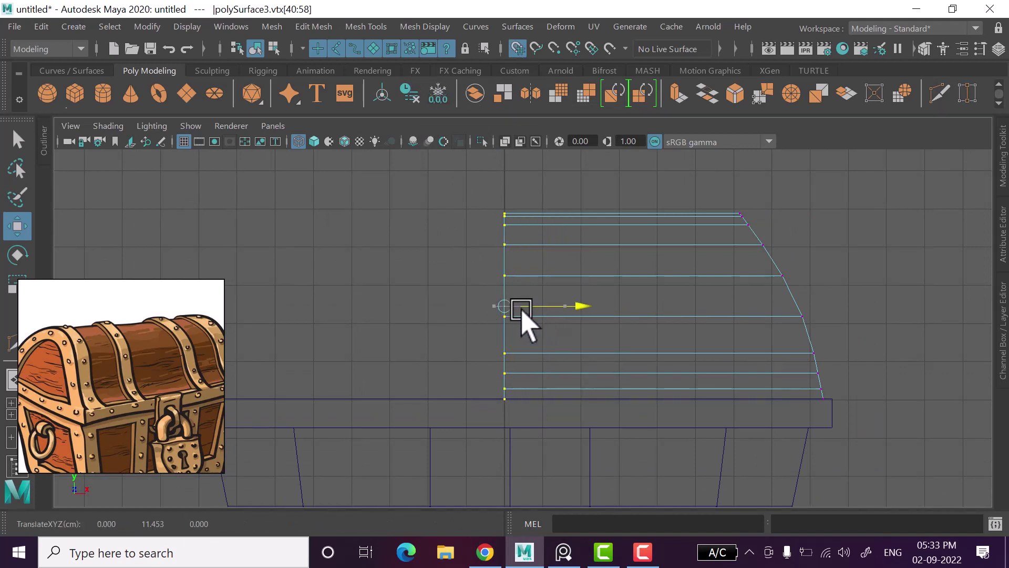
# Centre the lid half's pivot, then snap it back onto the left inner edge.
pyautogui.scroll(-3, 578, 313)
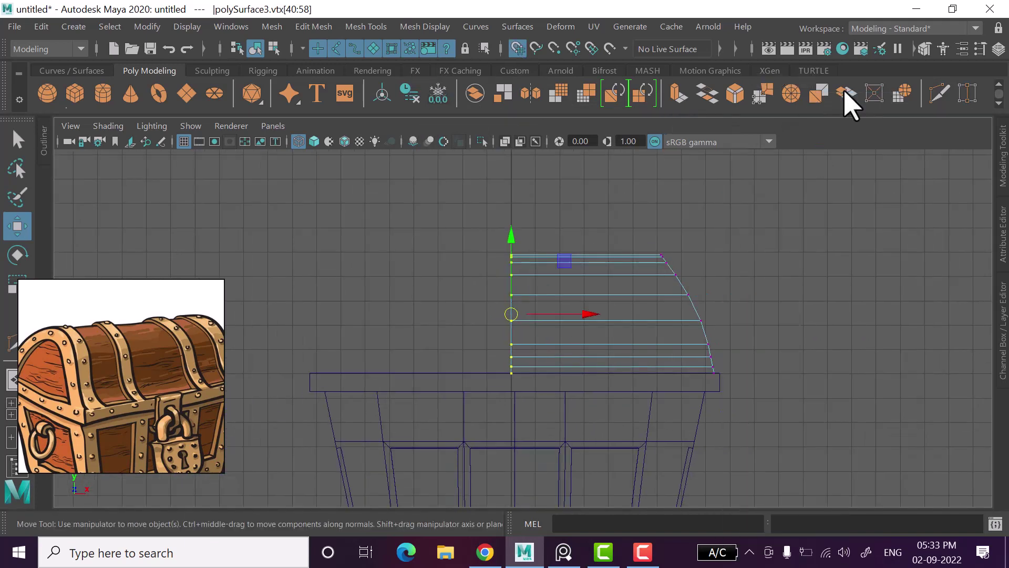
pyautogui.click(704, 254)
pyautogui.click(543, 331)
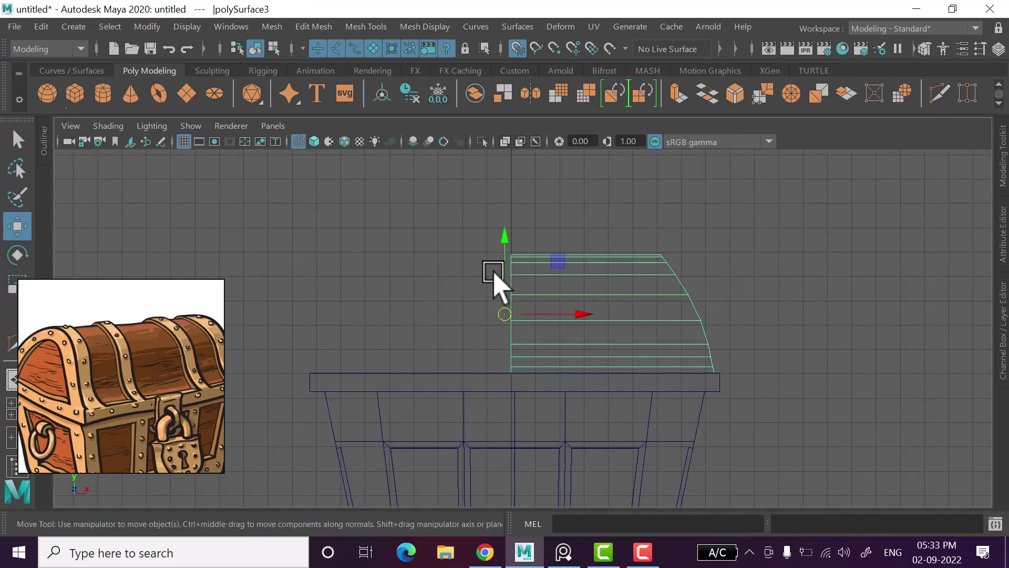
pyautogui.press('d')
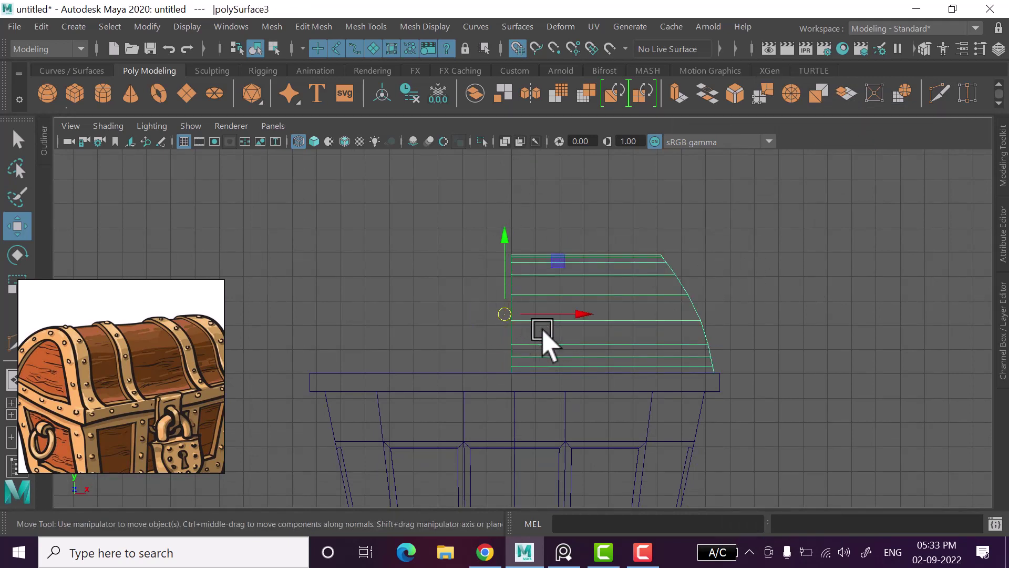
pyautogui.moveTo(556, 313); pyautogui.dragTo(549, 317)
pyautogui.hotkey('ctrl', 'z')
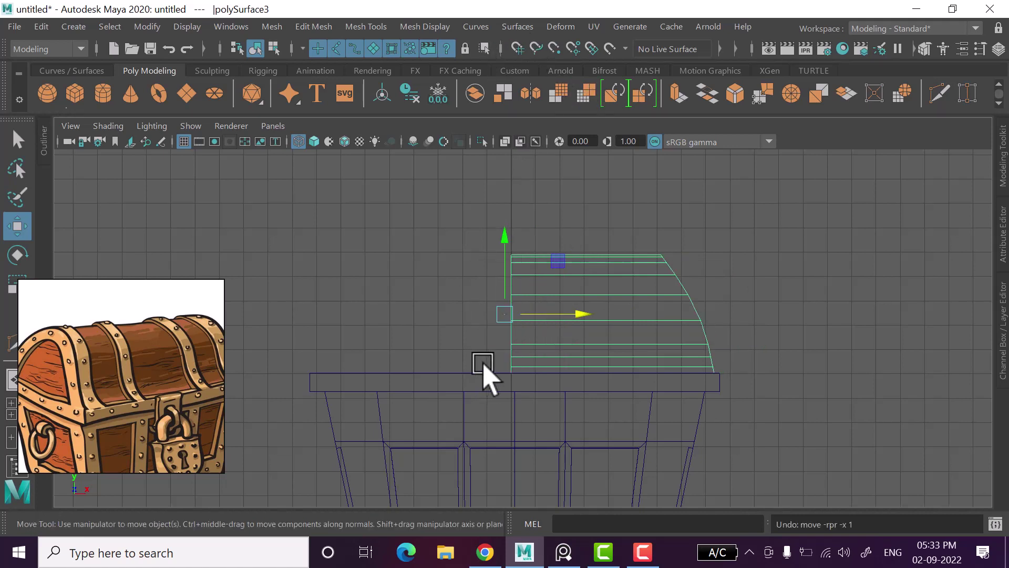
pyautogui.click(437, 93)
pyautogui.click(384, 93)
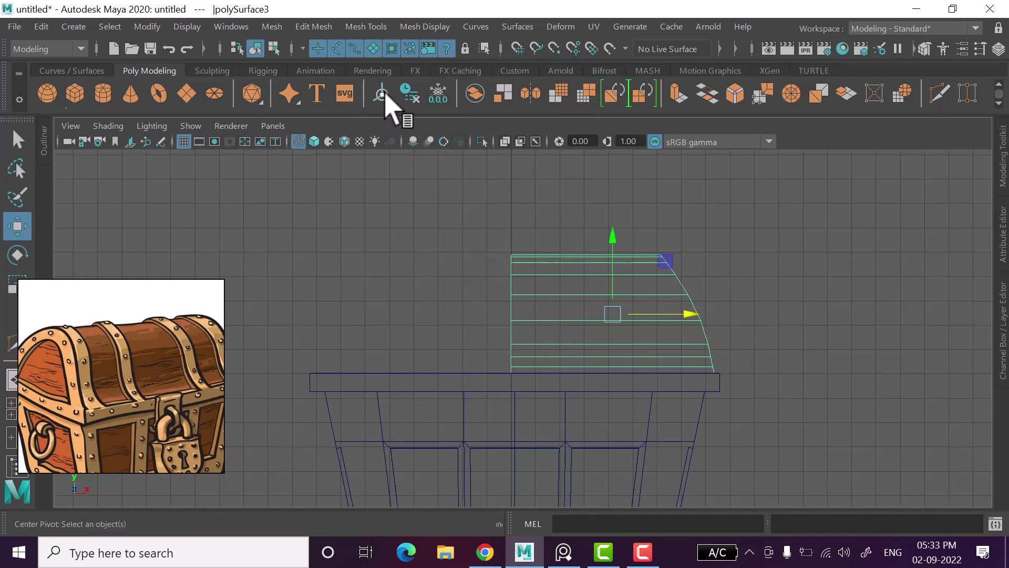
pyautogui.press('d')
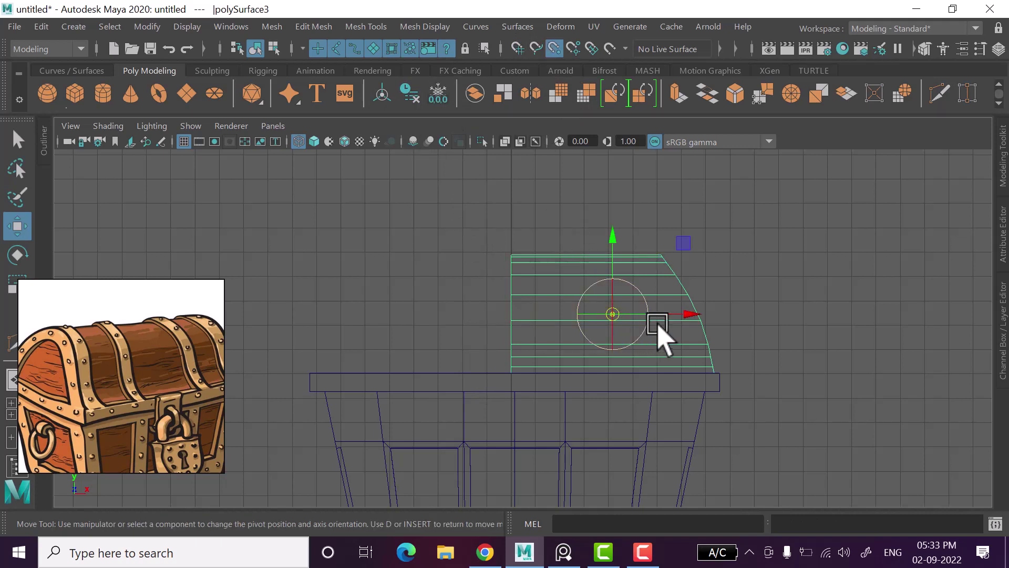
pyautogui.moveTo(676, 322); pyautogui.dragTo(589, 319)
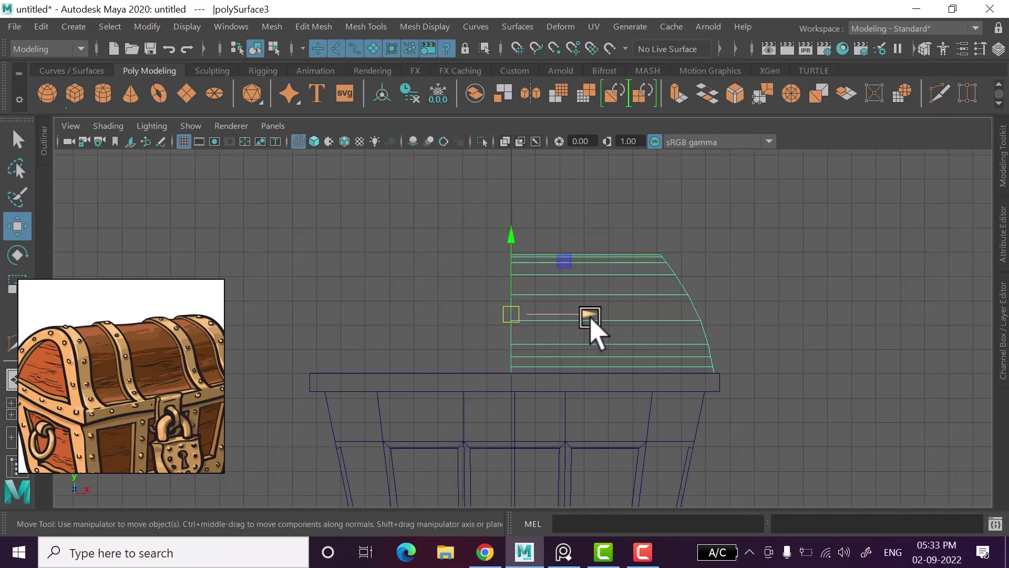
pyautogui.moveTo(747, 235); pyautogui.dragTo(833, 63, button='right')
pyautogui.click(565, 320)
# Duplicate the lid half with Scale X -1 and select the new left half.
pyautogui.click(42, 27)
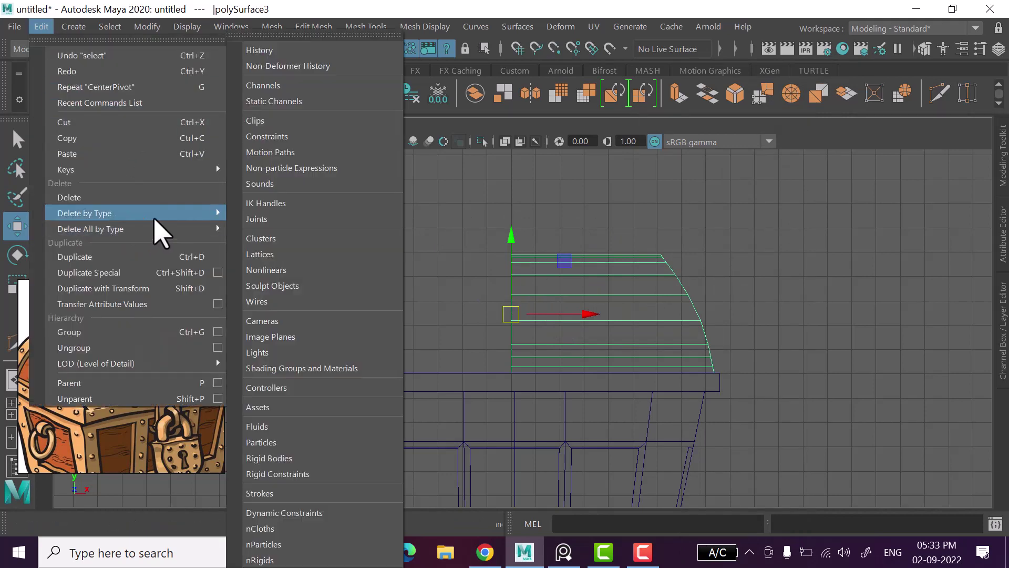
pyautogui.click(218, 272)
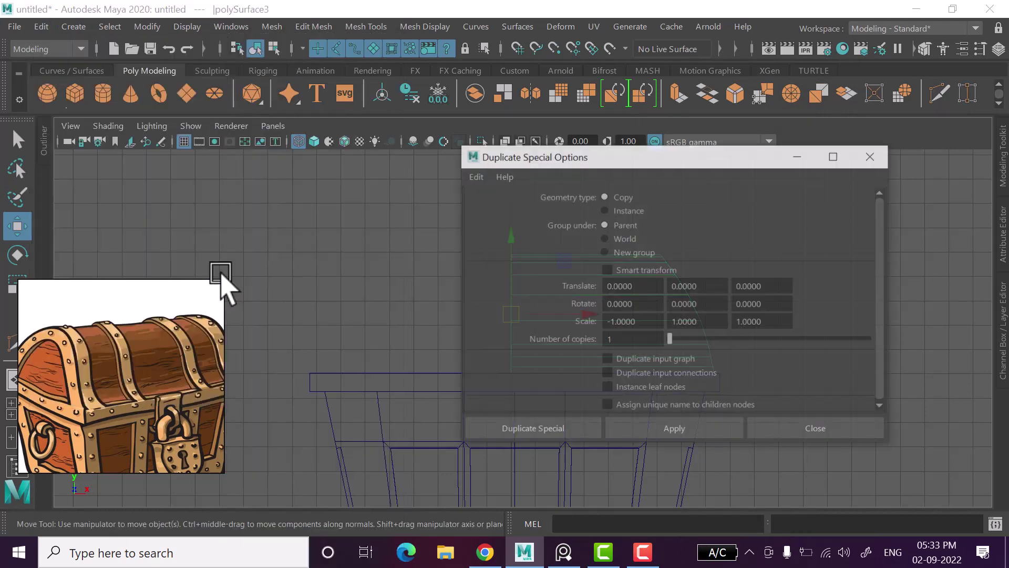
pyautogui.click(569, 428)
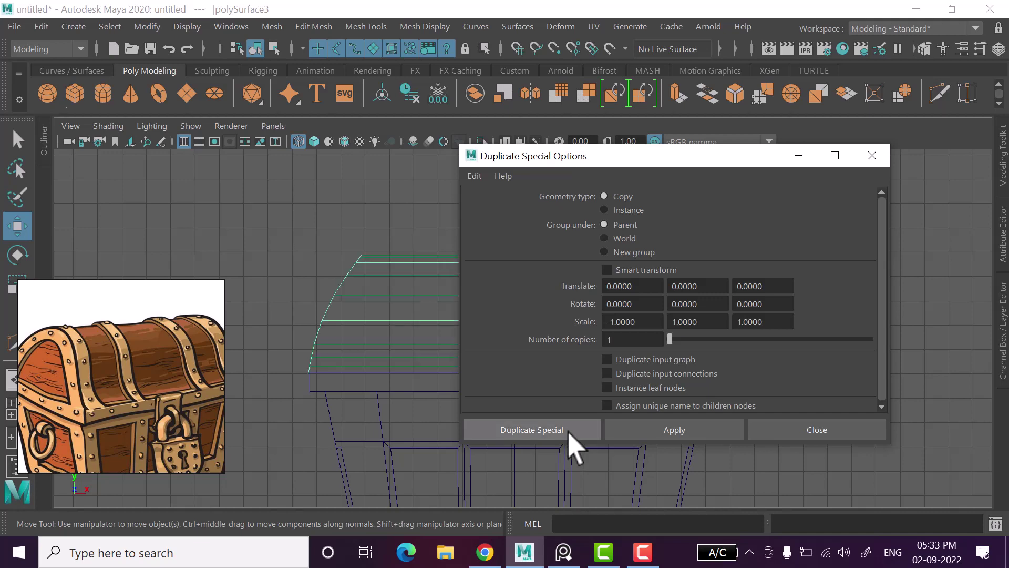
pyautogui.click(796, 268)
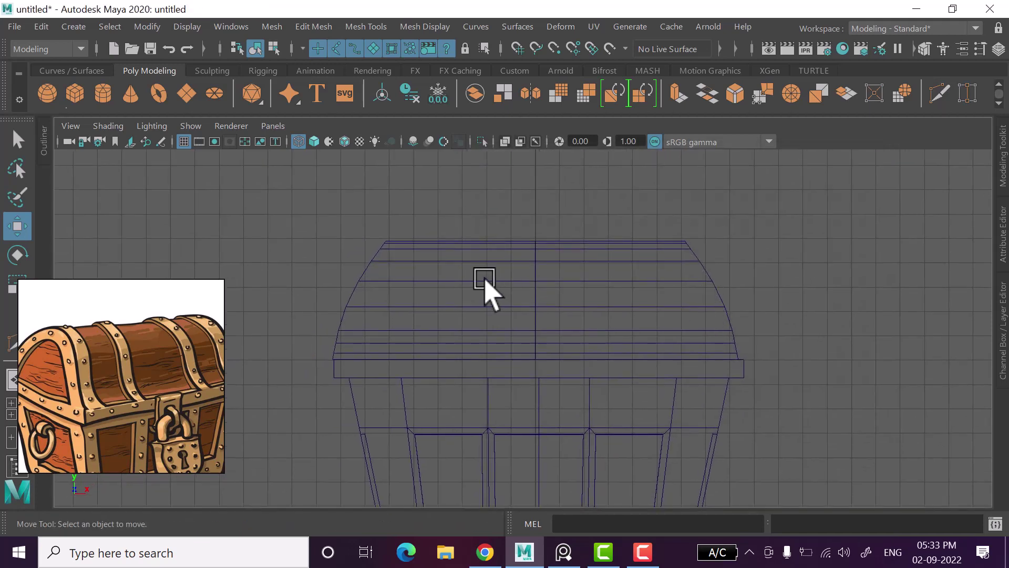
pyautogui.scroll(2, 455, 287)
pyautogui.moveTo(506, 284)
pyautogui.mouseDown()
pyautogui.moveTo(599, 336)
pyautogui.moveTo(603, 319)
pyautogui.mouseUp()
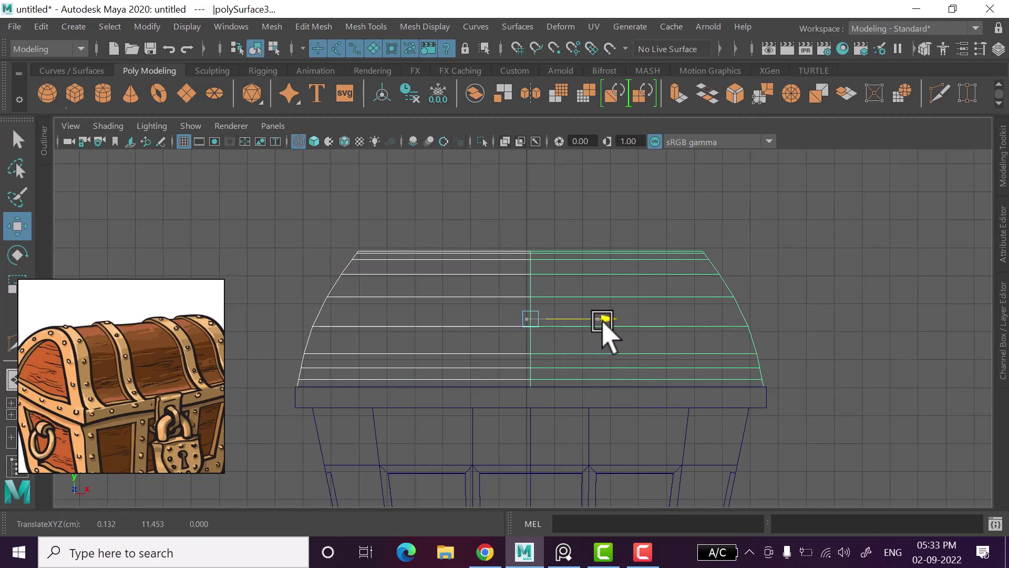
# Combine both lid halves into one mesh with Mesh > Combine.
pyautogui.click(765, 362)
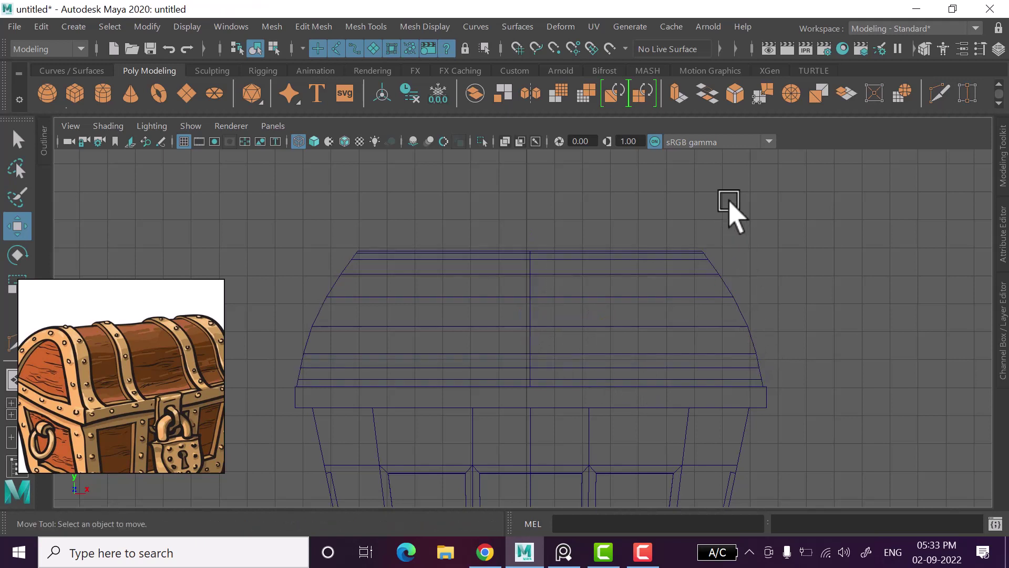
pyautogui.hotkey('ctrl', 'z')
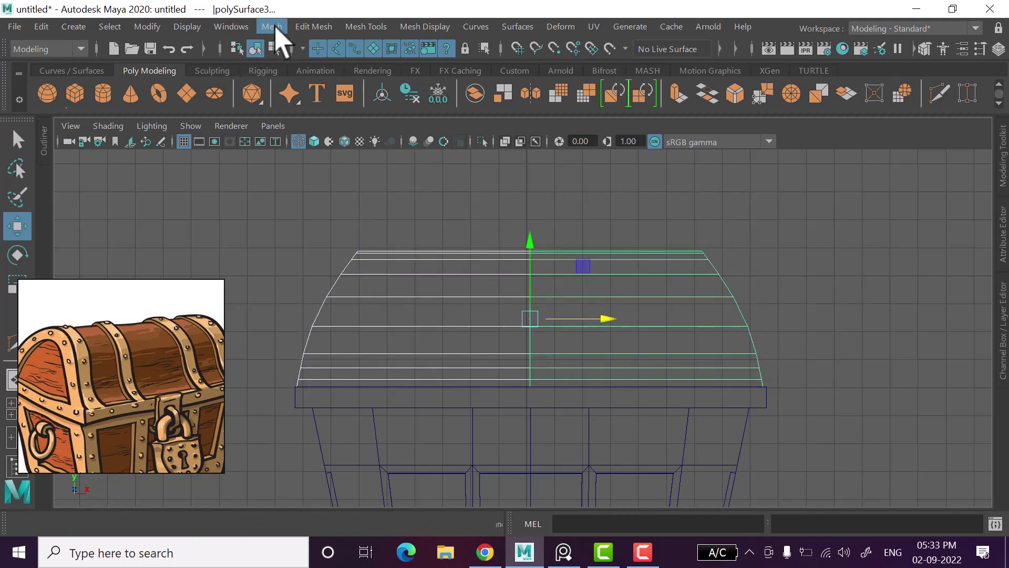
pyautogui.click(272, 27)
pyautogui.click(321, 82)
pyautogui.click(815, 242)
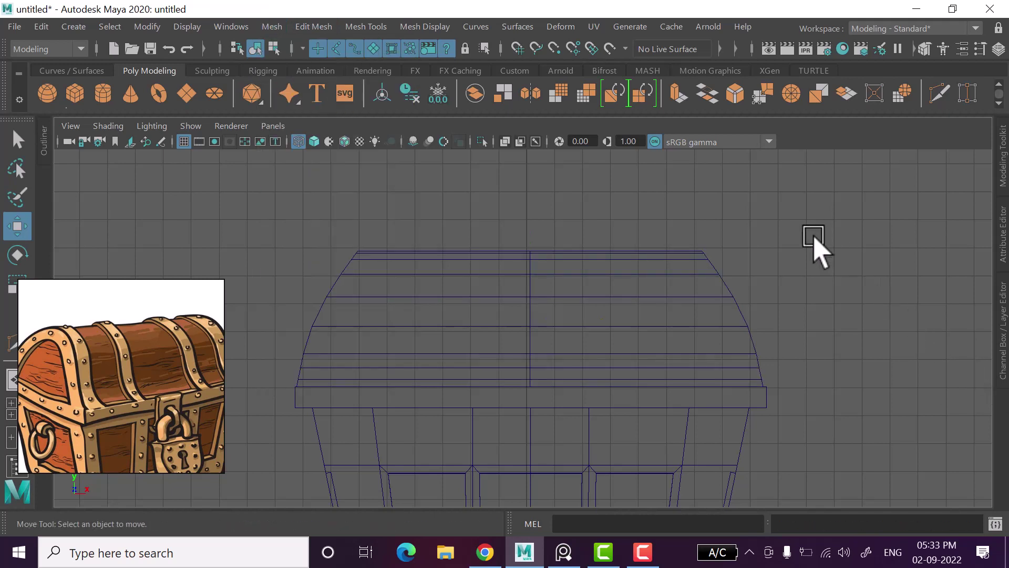
pyautogui.click(416, 333)
# Merge all of the combined lid's vertices to weld the centre seam.
pyautogui.moveTo(451, 263); pyautogui.dragTo(392, 112, button='right')
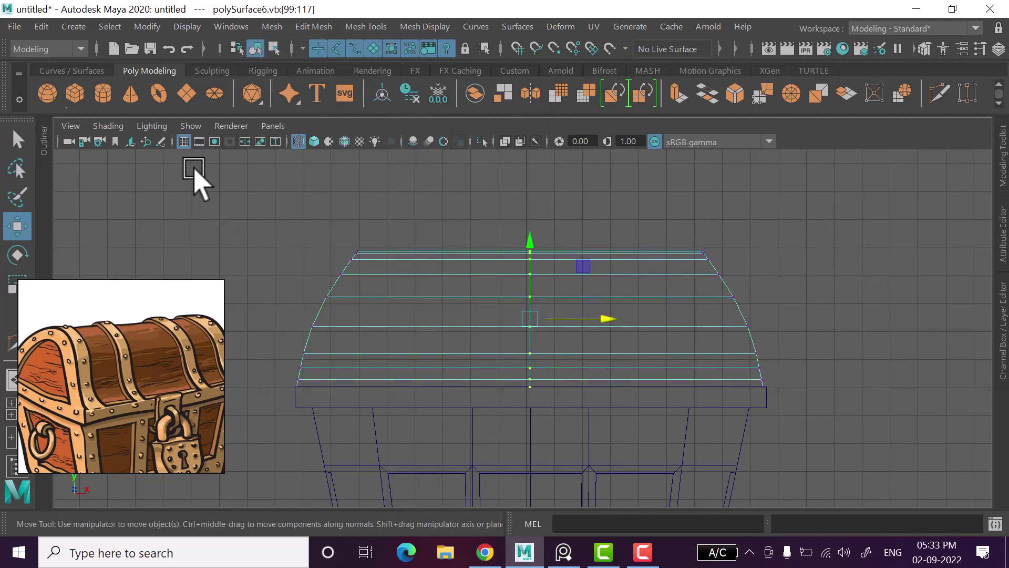
pyautogui.moveTo(194, 169); pyautogui.dragTo(873, 437)
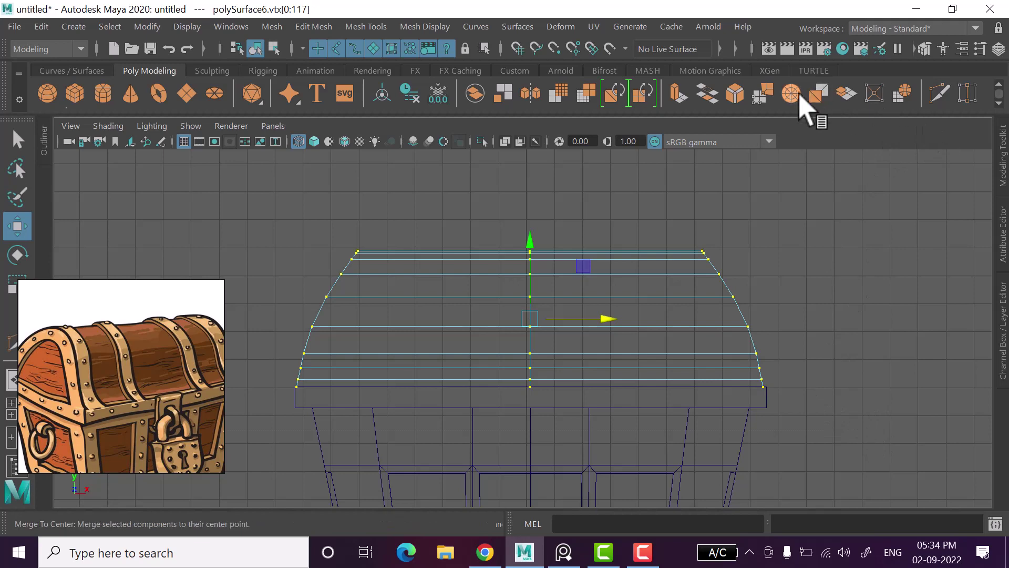
pyautogui.click(765, 96)
pyautogui.press('w')
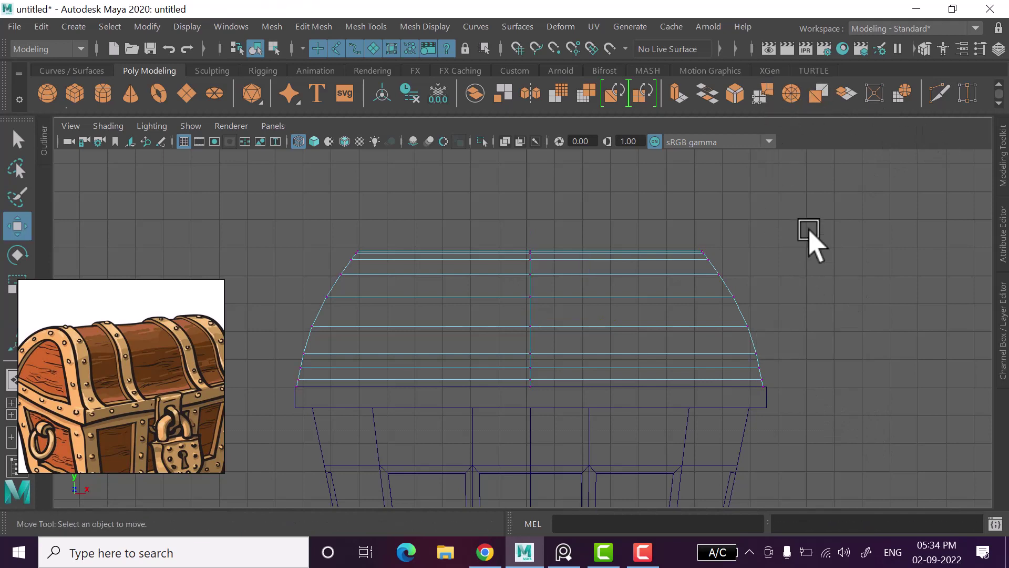
pyautogui.press('space')
pyautogui.press('space')
pyautogui.keyDown('alt'); pyautogui.moveTo(827, 250); pyautogui.dragTo(785, 327); pyautogui.keyUp('alt')
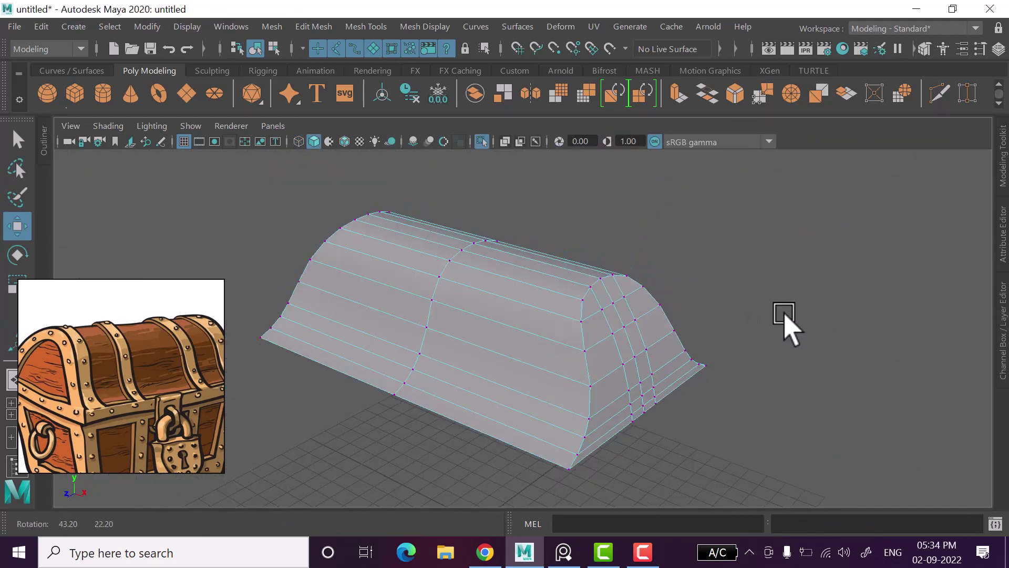
# Bring the chest base back into view and return the lid to object mode.
pyautogui.click(482, 141)
pyautogui.moveTo(603, 260)
pyautogui.keyDown('alt'); pyautogui.mouseDown()
pyautogui.moveTo(604, 250)
pyautogui.moveTo(739, 289)
pyautogui.mouseUp(); pyautogui.keyUp('alt')
pyautogui.moveTo(775, 132); pyautogui.dragTo(847, 105, button='right')
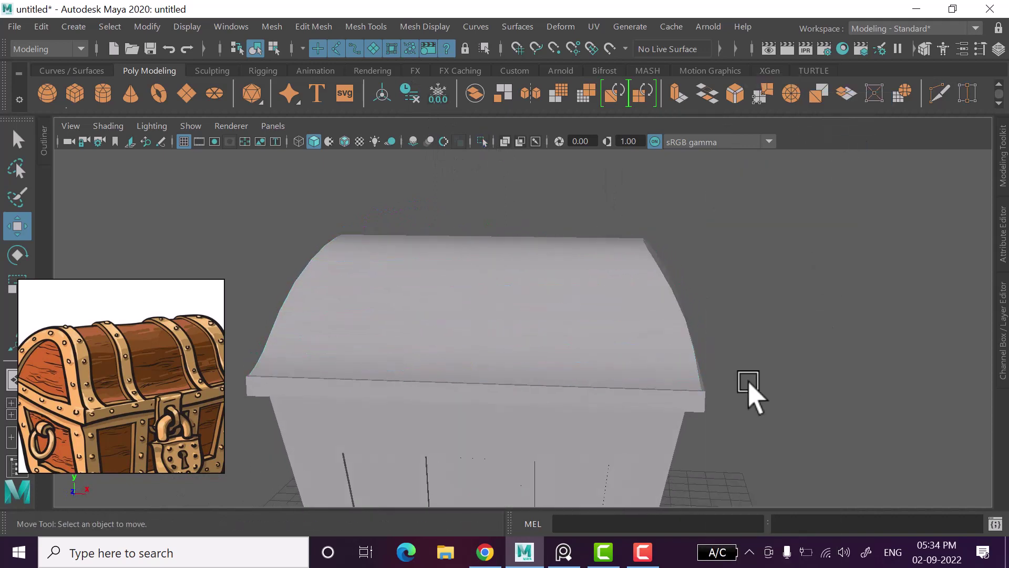
pyautogui.moveTo(754, 394)
pyautogui.keyDown('alt'); pyautogui.mouseDown()
pyautogui.moveTo(715, 374)
pyautogui.moveTo(773, 376)
pyautogui.moveTo(599, 315)
pyautogui.mouseUp(); pyautogui.keyUp('alt')
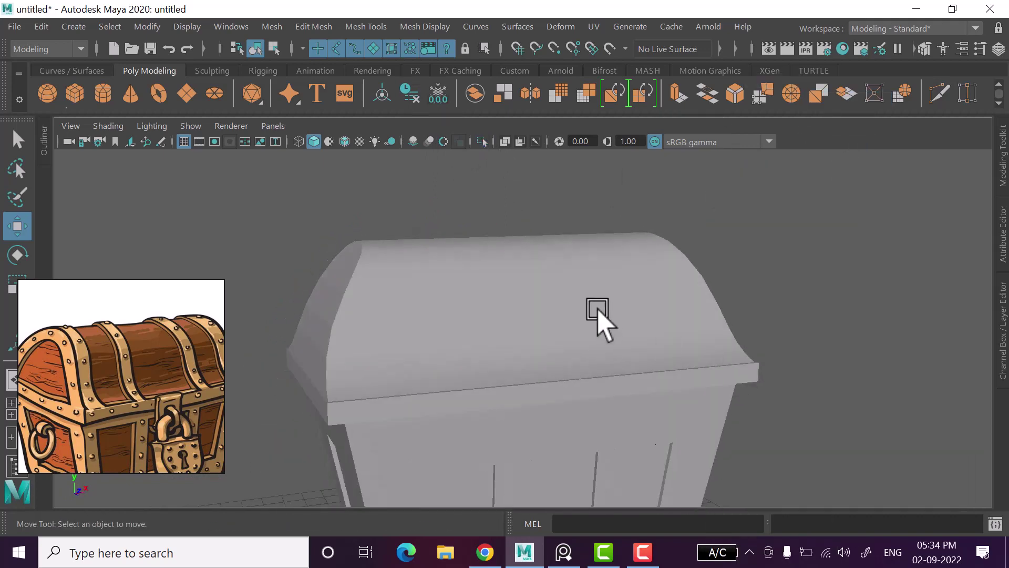
# Preview the lid with smooth mode 3, then revert it to the unsmoothed view with 1.
pyautogui.click(599, 316)
pyautogui.press('3')
pyautogui.click(827, 374)
pyautogui.moveTo(826, 370)
pyautogui.keyDown('alt'); pyautogui.mouseDown()
pyautogui.moveTo(716, 372)
pyautogui.moveTo(757, 387)
pyautogui.moveTo(786, 378)
pyautogui.moveTo(721, 390)
pyautogui.moveTo(676, 356)
pyautogui.moveTo(711, 360)
pyautogui.moveTo(696, 397)
pyautogui.moveTo(610, 374)
pyautogui.moveTo(720, 394)
pyautogui.mouseUp(); pyautogui.keyUp('alt')
pyautogui.click(622, 370)
pyautogui.press('1')
# Zoom in and tilt the view to inspect the lid from above.
pyautogui.scroll(-3, 84, 371)
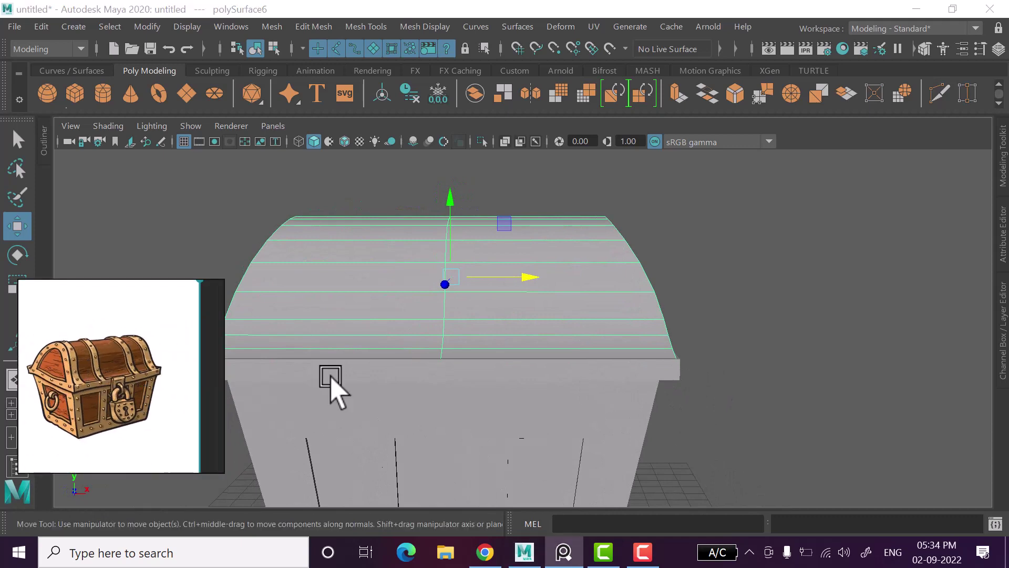
pyautogui.moveTo(333, 388)
pyautogui.keyDown('alt'); pyautogui.mouseDown(button='right')
pyautogui.moveTo(531, 365)
pyautogui.moveTo(630, 376)
pyautogui.mouseUp(button='right'); pyautogui.keyUp('alt')
pyautogui.moveTo(625, 349)
pyautogui.keyDown('alt'); pyautogui.mouseDown()
pyautogui.moveTo(585, 367)
pyautogui.moveTo(593, 360)
pyautogui.mouseUp(); pyautogui.keyUp('alt')
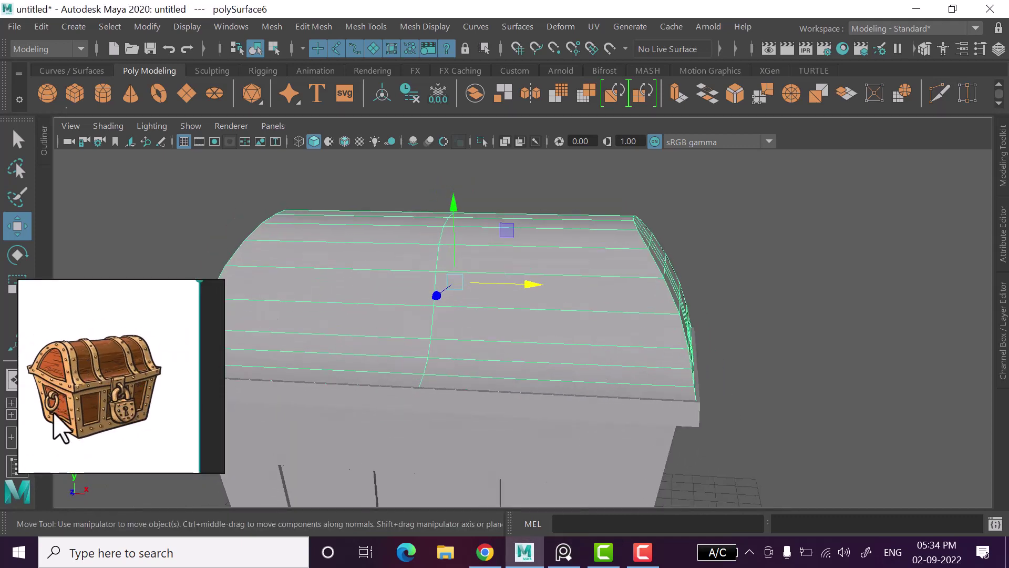
pyautogui.scroll(3, 56, 429)
pyautogui.scroll(2, 72, 398)
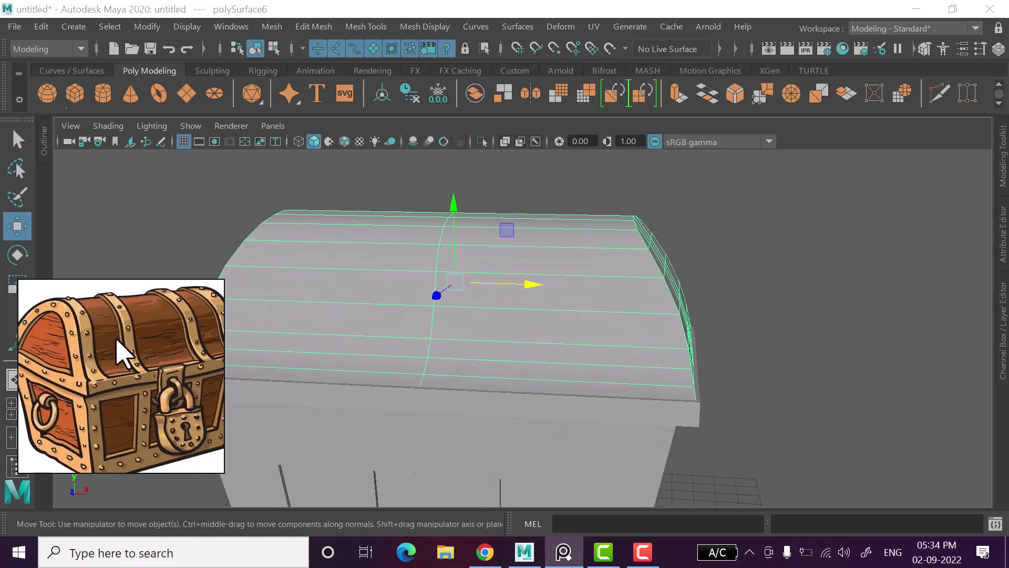
pyautogui.scroll(-5, 116, 342)
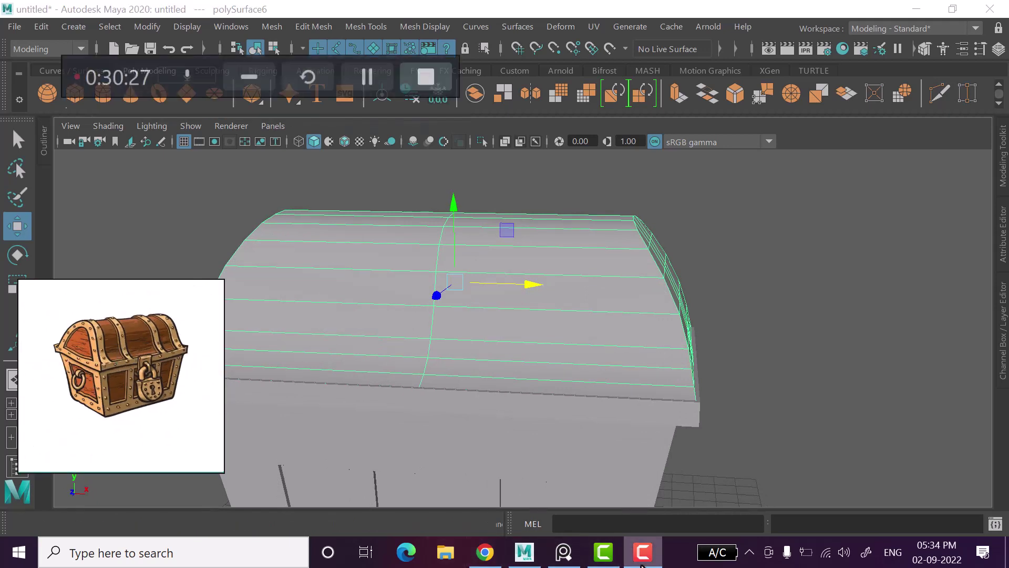
pyautogui.scroll(2, 50, 406)
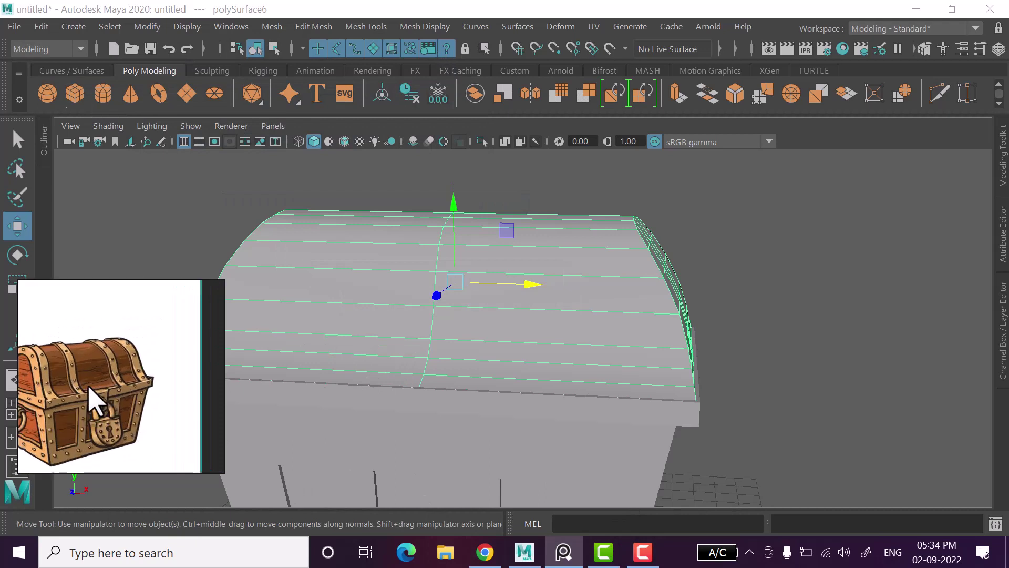
pyautogui.scroll(2, 95, 402)
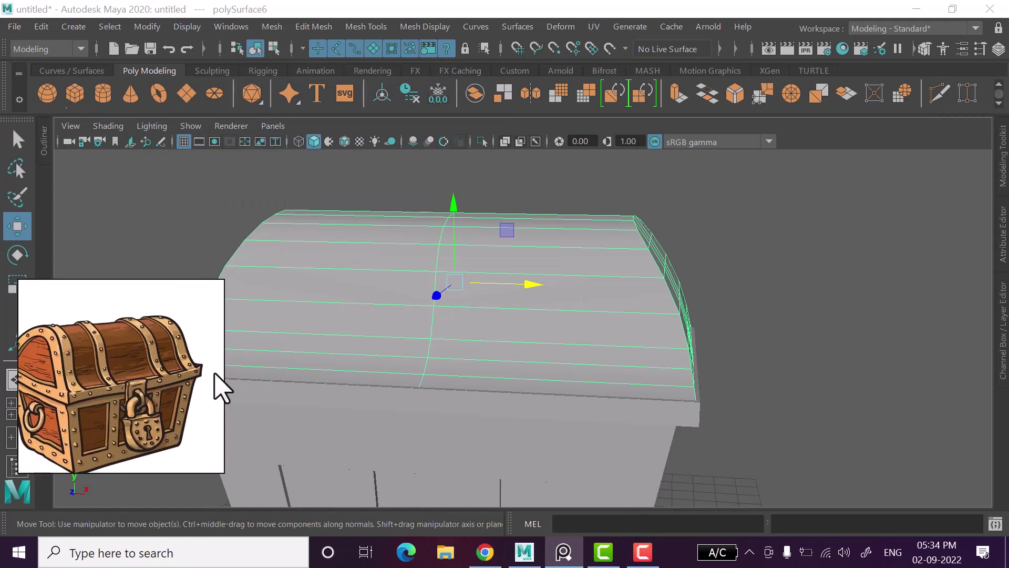
# Orbit to an angled view of the whole chest and select the base.
pyautogui.keyDown('alt'); pyautogui.moveTo(862, 378); pyautogui.dragTo(851, 354); pyautogui.keyUp('alt')
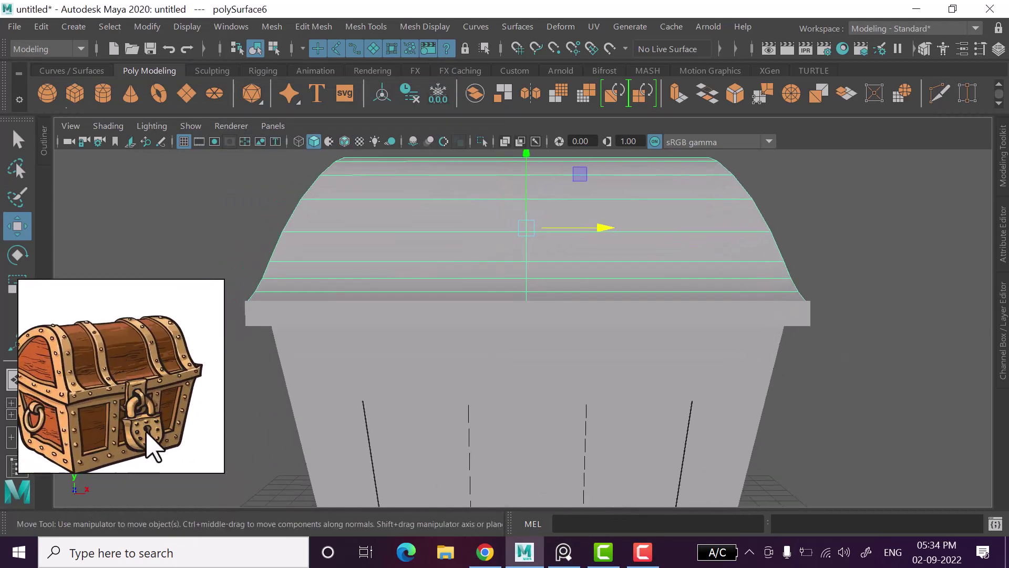
pyautogui.scroll(-3, 877, 378)
pyautogui.click(812, 434)
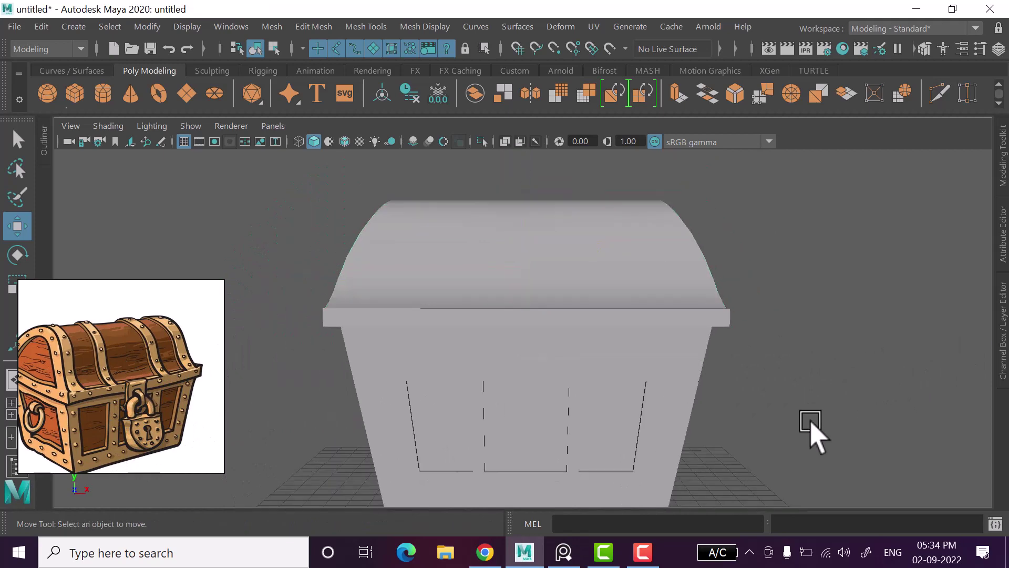
pyautogui.moveTo(812, 433)
pyautogui.keyDown('alt'); pyautogui.mouseDown()
pyautogui.moveTo(744, 376)
pyautogui.moveTo(748, 367)
pyautogui.moveTo(629, 384)
pyautogui.moveTo(610, 374)
pyautogui.moveTo(640, 367)
pyautogui.moveTo(589, 349)
pyautogui.mouseUp(); pyautogui.keyUp('alt')
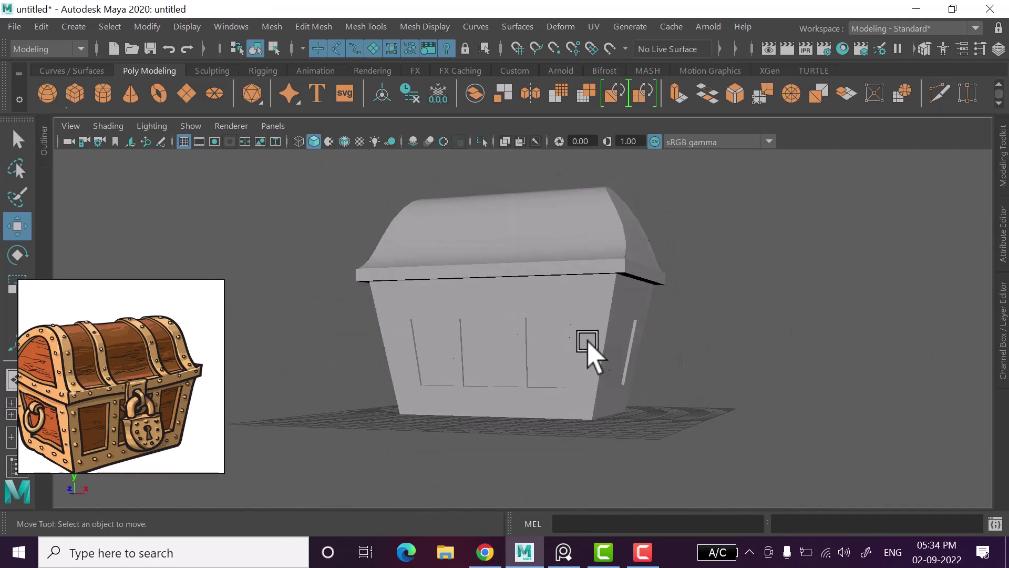
pyautogui.click(588, 349)
# Select the lid and scale it down slightly in Y to flatten it.
pyautogui.scroll(3, 630, 394)
pyautogui.keyDown('alt'); pyautogui.moveTo(631, 394); pyautogui.dragTo(624, 384); pyautogui.keyUp('alt')
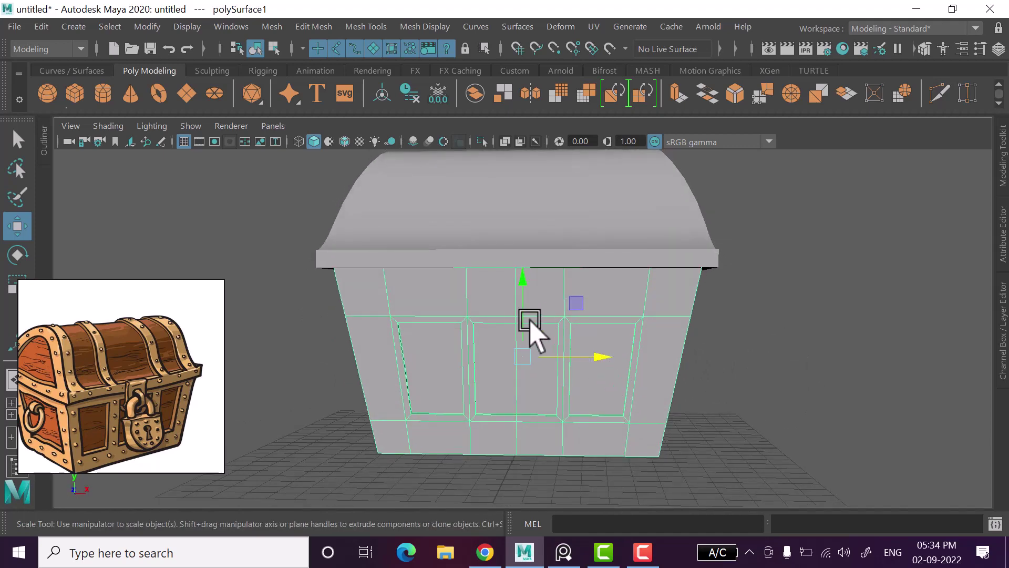
pyautogui.click(583, 212)
pyautogui.scroll(-3, 514, 322)
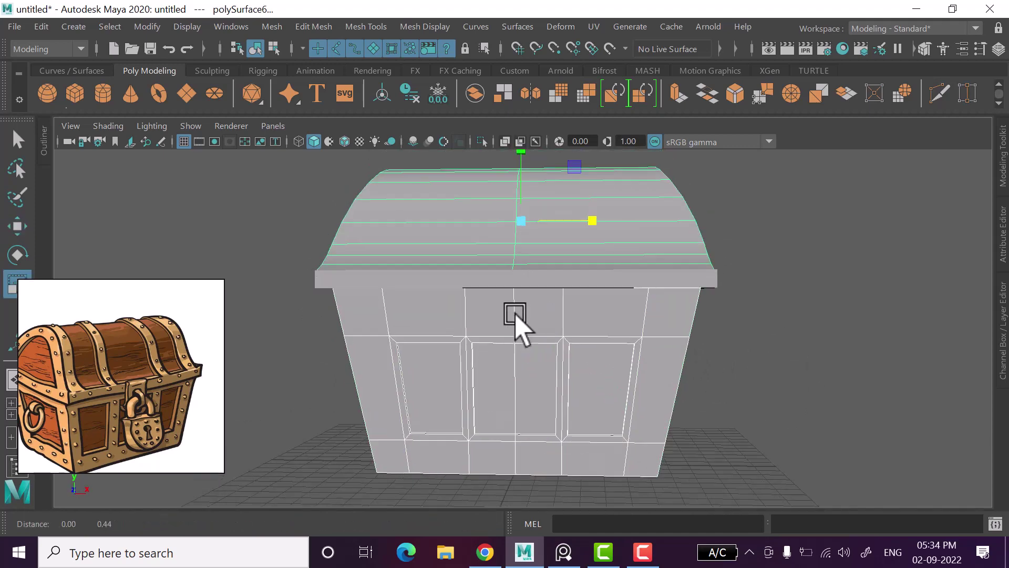
pyautogui.scroll(3, 513, 244)
pyautogui.moveTo(500, 211); pyautogui.dragTo(502, 223)
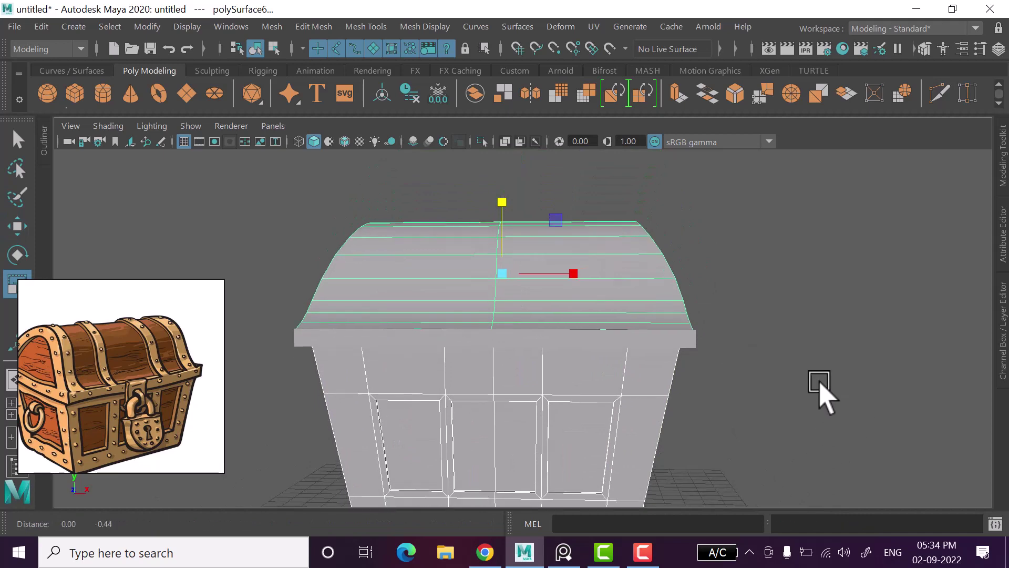
# In a front wireframe view, select the base's top row of vertices.
pyautogui.keyDown('alt'); pyautogui.moveTo(818, 388); pyautogui.dragTo(660, 322); pyautogui.keyUp('alt')
pyautogui.click(628, 376)
pyautogui.press('space')
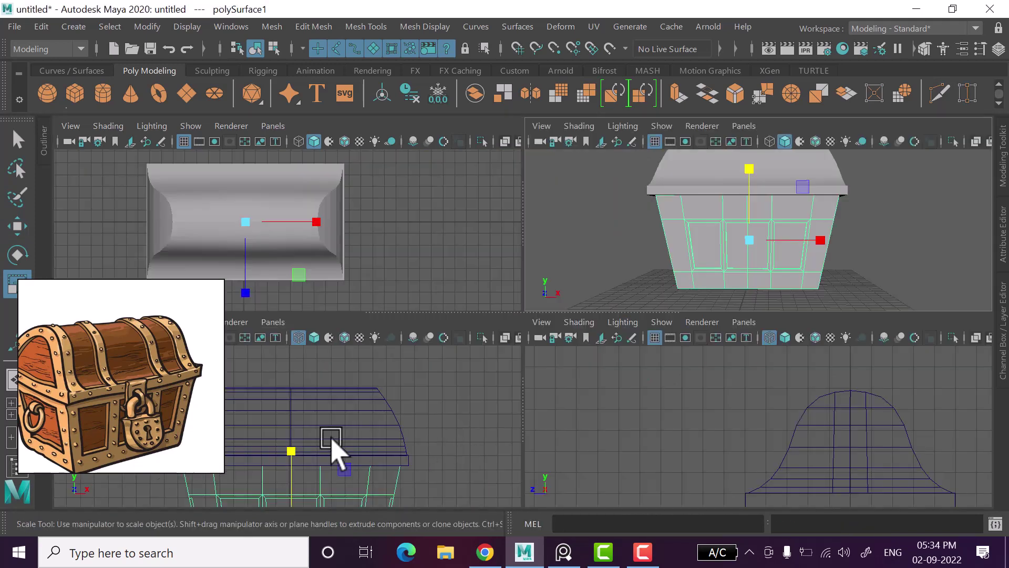
pyautogui.press('space')
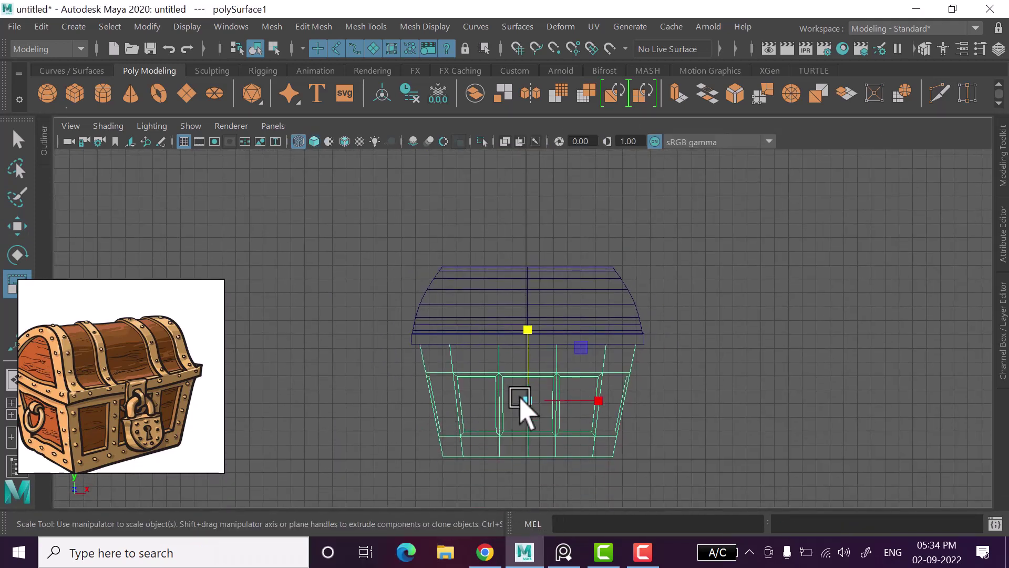
pyautogui.moveTo(518, 186); pyautogui.dragTo(514, 174, button='right')
pyautogui.scroll(2, 443, 282)
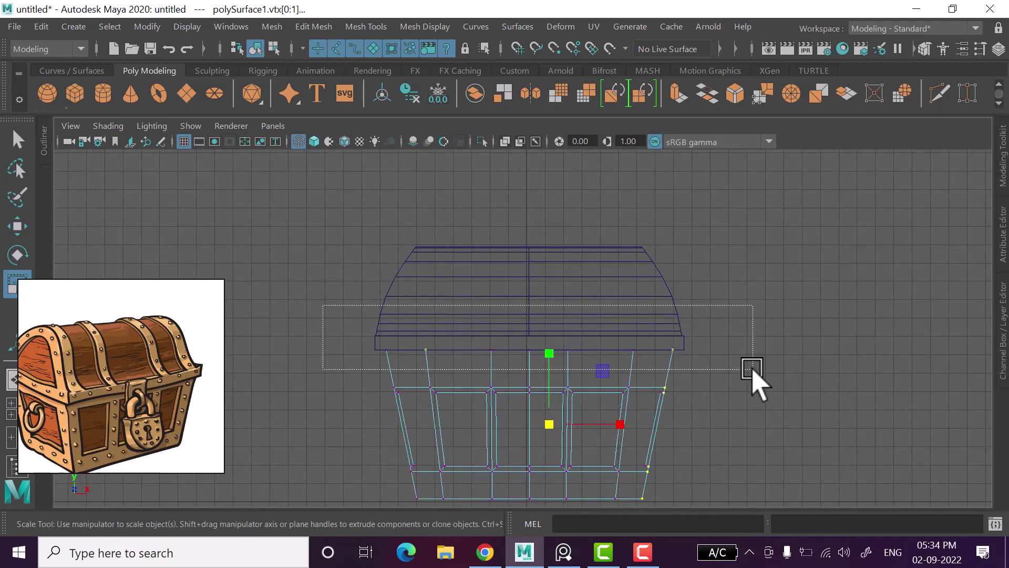
pyautogui.moveTo(752, 369); pyautogui.dragTo(752, 369)
# Move and scale the base's top vertex row to raise and widen its top edge.
pyautogui.press('w')
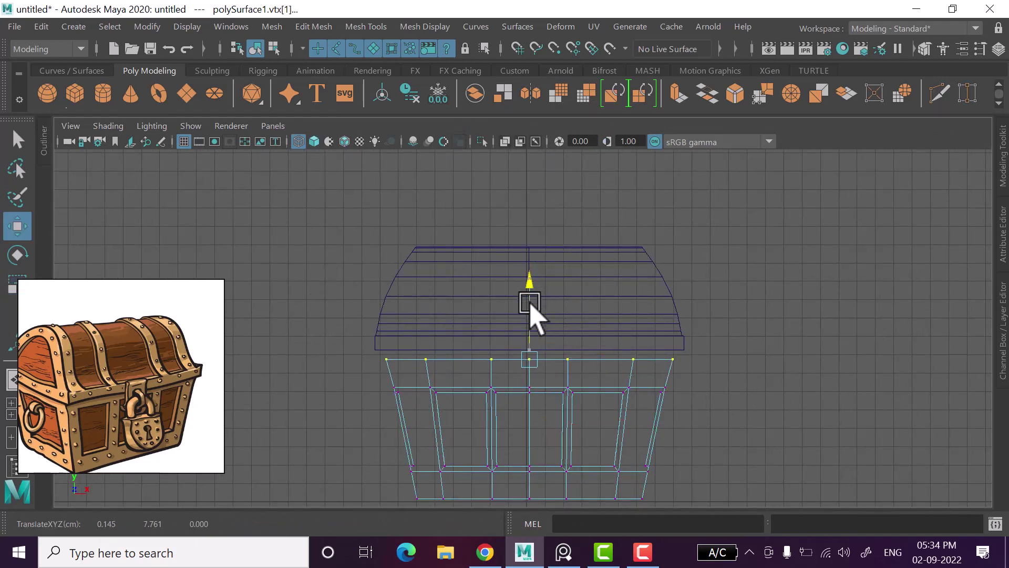
pyautogui.scroll(1, 579, 360)
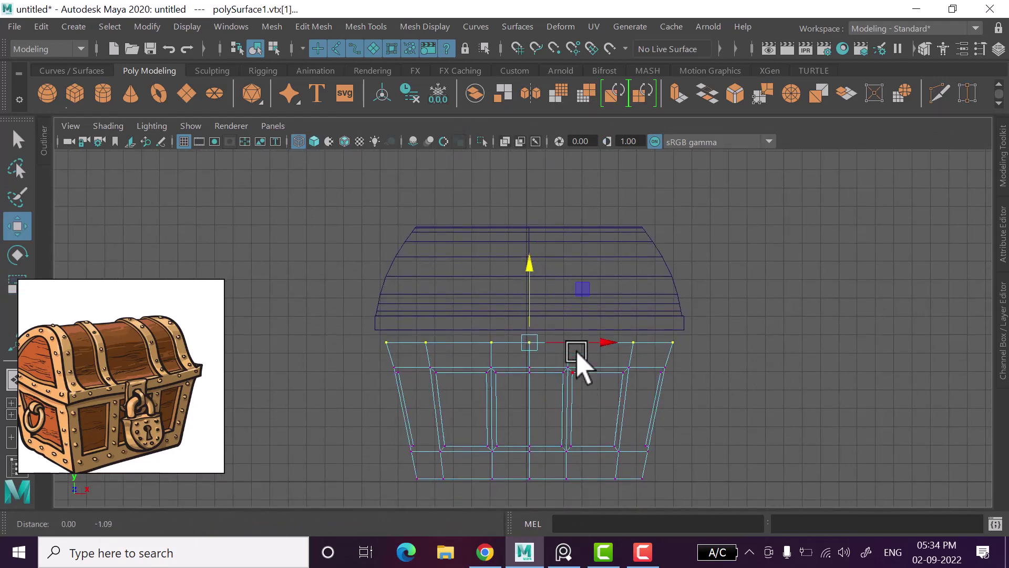
pyautogui.scroll(1, 581, 356)
pyautogui.scroll(2, 581, 360)
pyautogui.press('r')
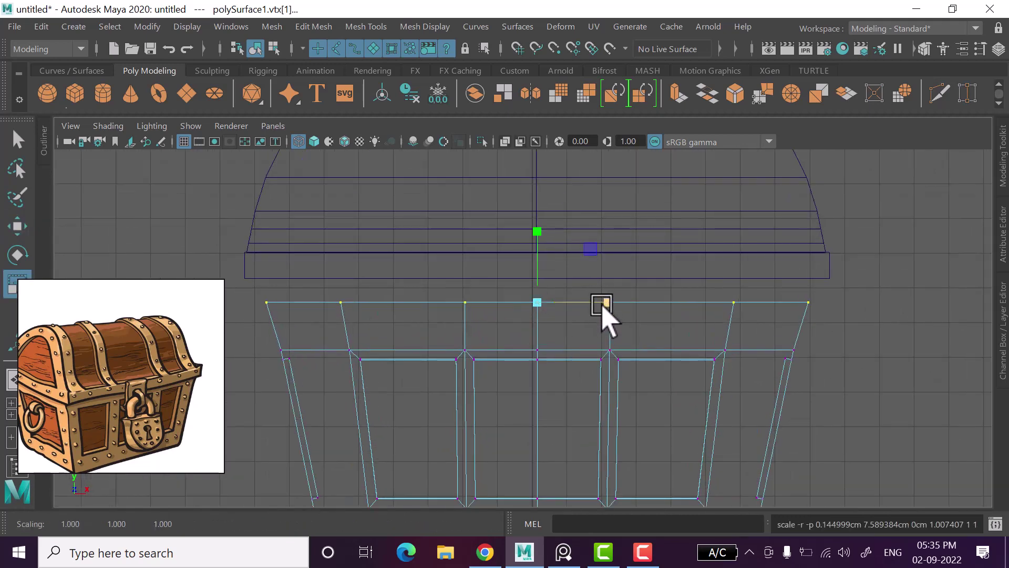
pyautogui.scroll(-2, 831, 379)
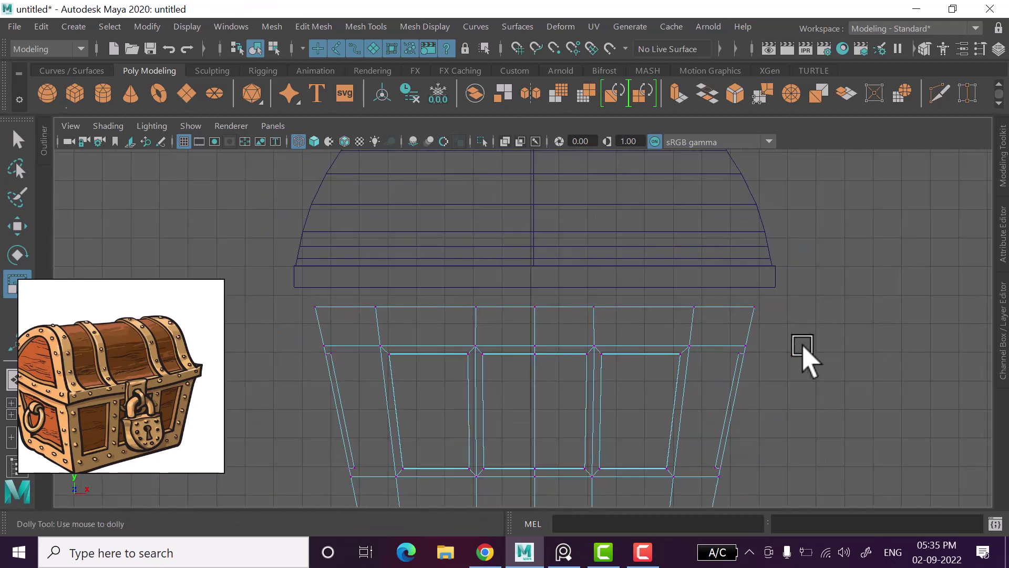
pyautogui.scroll(-1, 820, 315)
# Return the base to object mode and lower the lid onto the base's top.
pyautogui.moveTo(834, 158); pyautogui.dragTo(904, 124, button='right')
pyautogui.scroll(-2, 844, 302)
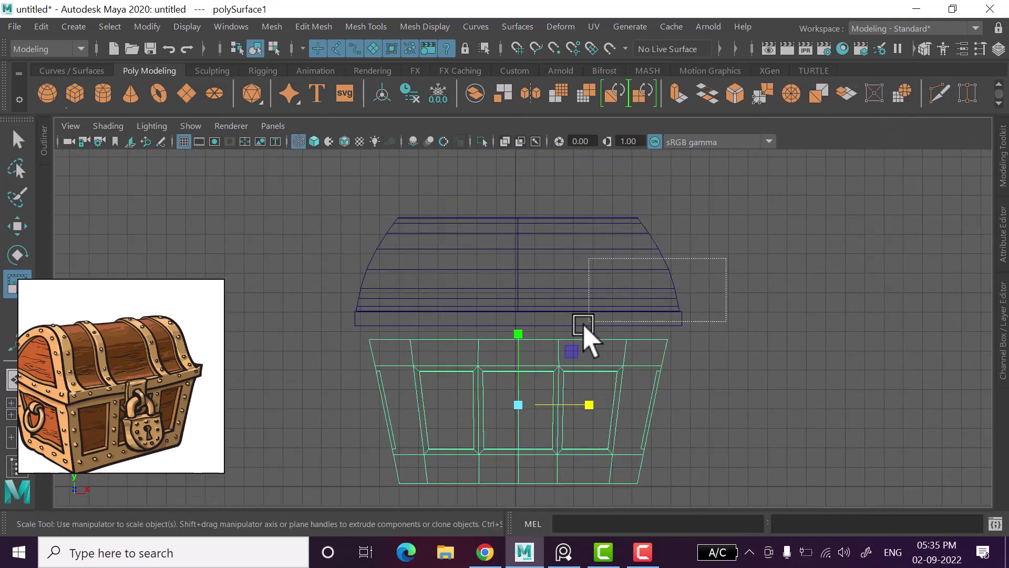
pyautogui.moveTo(584, 324); pyautogui.dragTo(582, 322)
pyautogui.press('w')
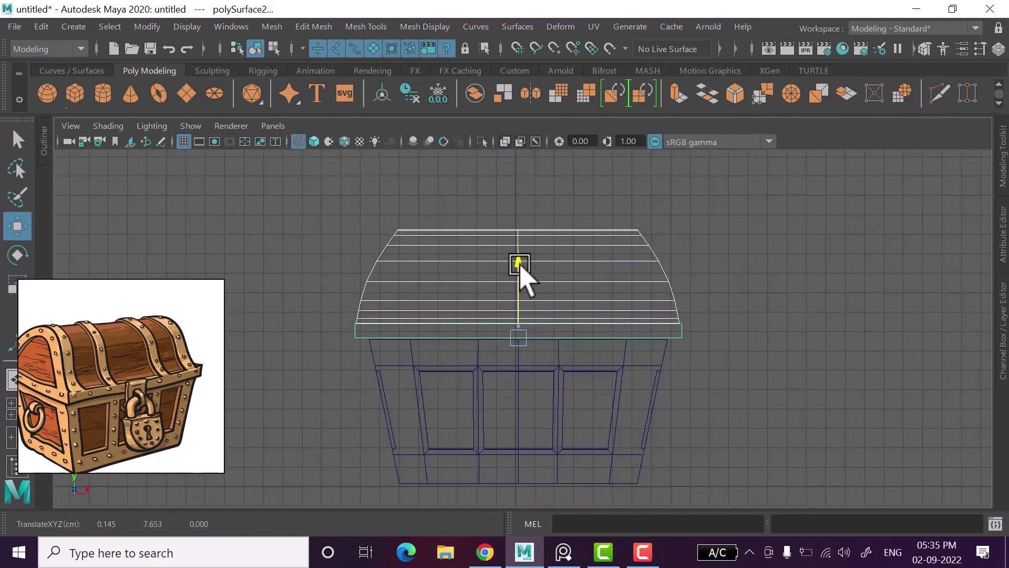
pyautogui.moveTo(520, 255); pyautogui.dragTo(522, 269)
pyautogui.click(755, 322)
pyautogui.press('space')
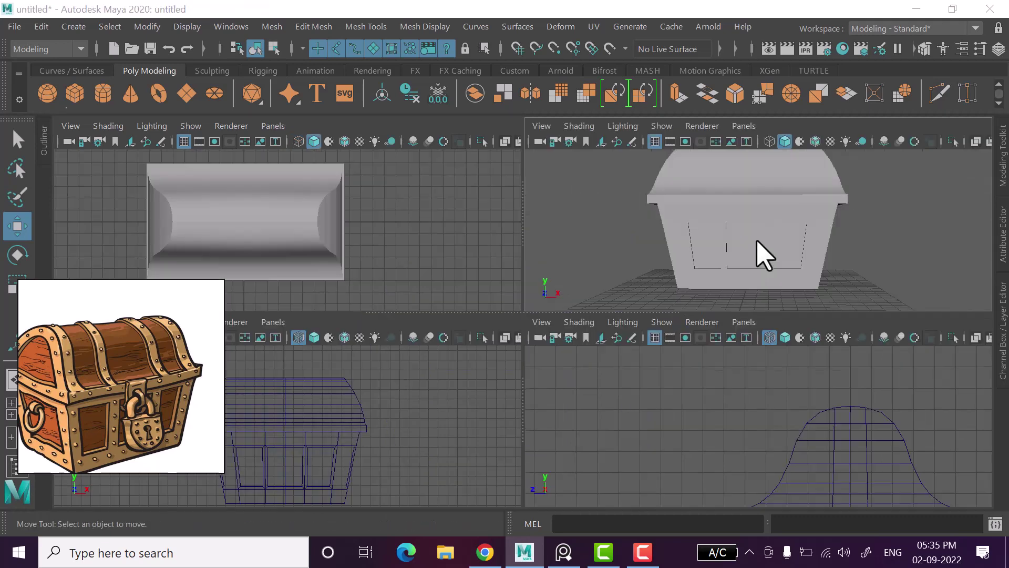
pyautogui.press('space')
pyautogui.scroll(-2, 683, 310)
pyautogui.moveTo(601, 367)
pyautogui.keyDown('alt'); pyautogui.mouseDown()
pyautogui.moveTo(698, 371)
pyautogui.moveTo(584, 368)
pyautogui.moveTo(613, 368)
pyautogui.mouseUp(); pyautogui.keyUp('alt')
pyautogui.scroll(3, 712, 390)
pyautogui.moveTo(712, 391)
pyautogui.keyDown('alt'); pyautogui.mouseDown()
pyautogui.moveTo(619, 401)
pyautogui.moveTo(726, 406)
pyautogui.moveTo(685, 401)
pyautogui.moveTo(704, 402)
pyautogui.mouseUp(); pyautogui.keyUp('alt')
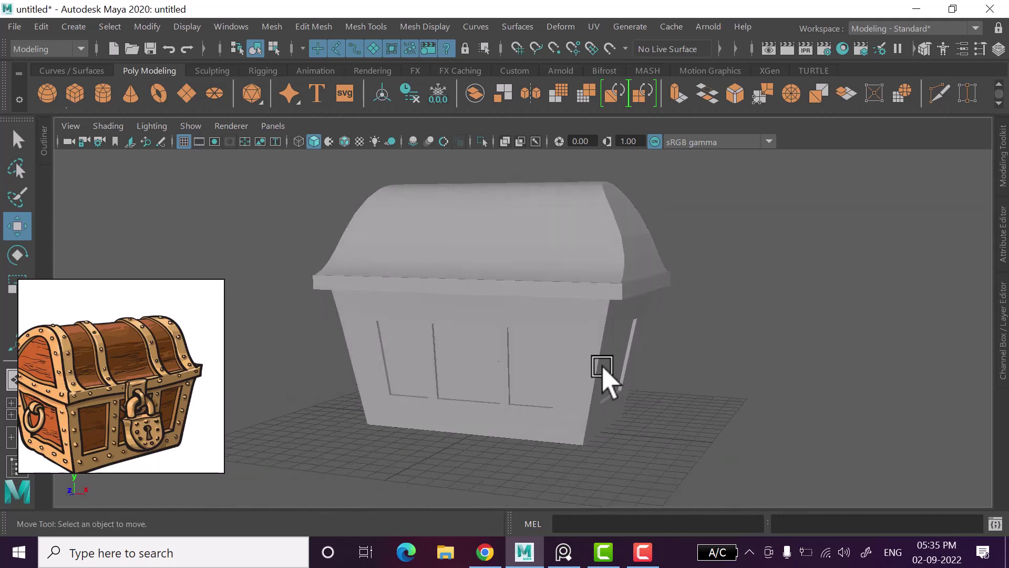
pyautogui.moveTo(602, 368)
pyautogui.keyDown('alt'); pyautogui.mouseDown()
pyautogui.moveTo(689, 368)
pyautogui.moveTo(658, 383)
pyautogui.moveTo(676, 367)
pyautogui.moveTo(718, 362)
pyautogui.moveTo(708, 439)
pyautogui.moveTo(696, 450)
pyautogui.moveTo(662, 439)
pyautogui.mouseUp(); pyautogui.keyUp('alt')
pyautogui.scroll(2, 691, 374)
pyautogui.scroll(-2, 663, 439)
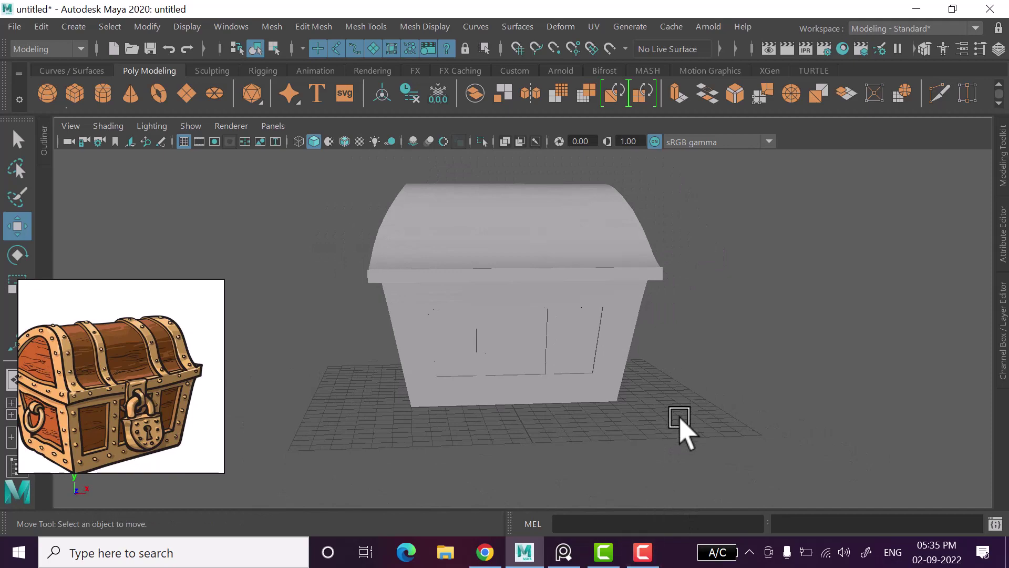